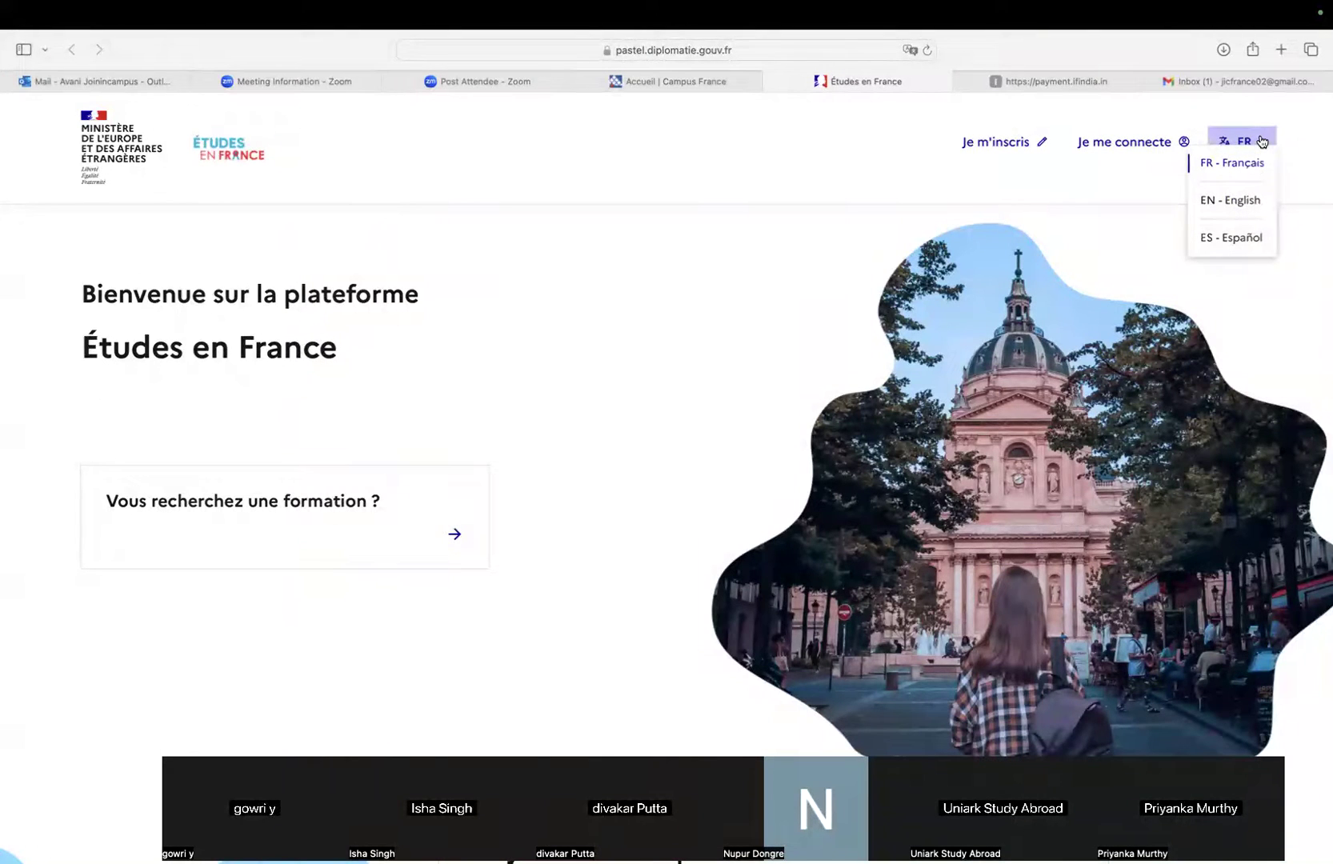
# Choose EN - English from the language menu and go to Sign up
pyautogui.click(1245, 200)
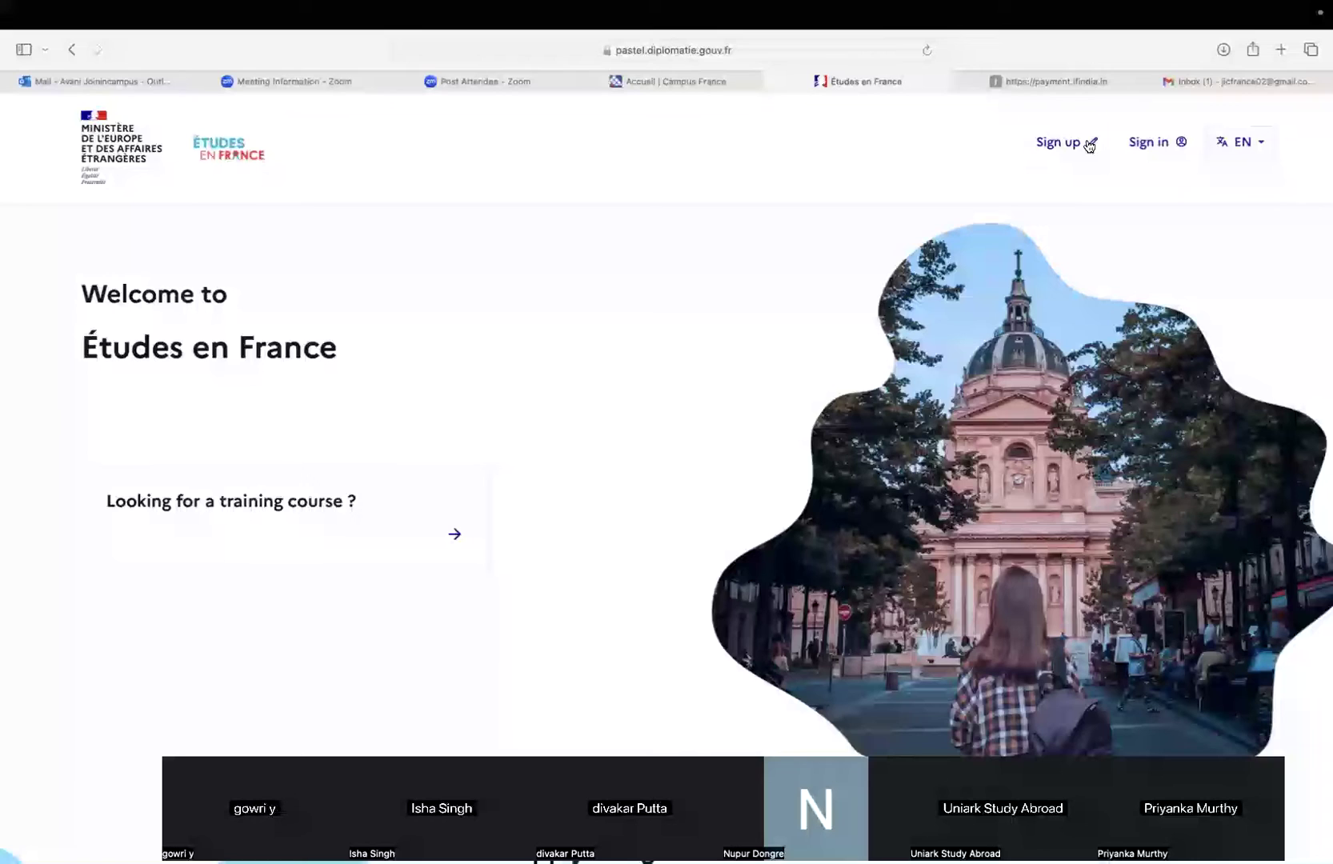
pyautogui.click(1084, 151)
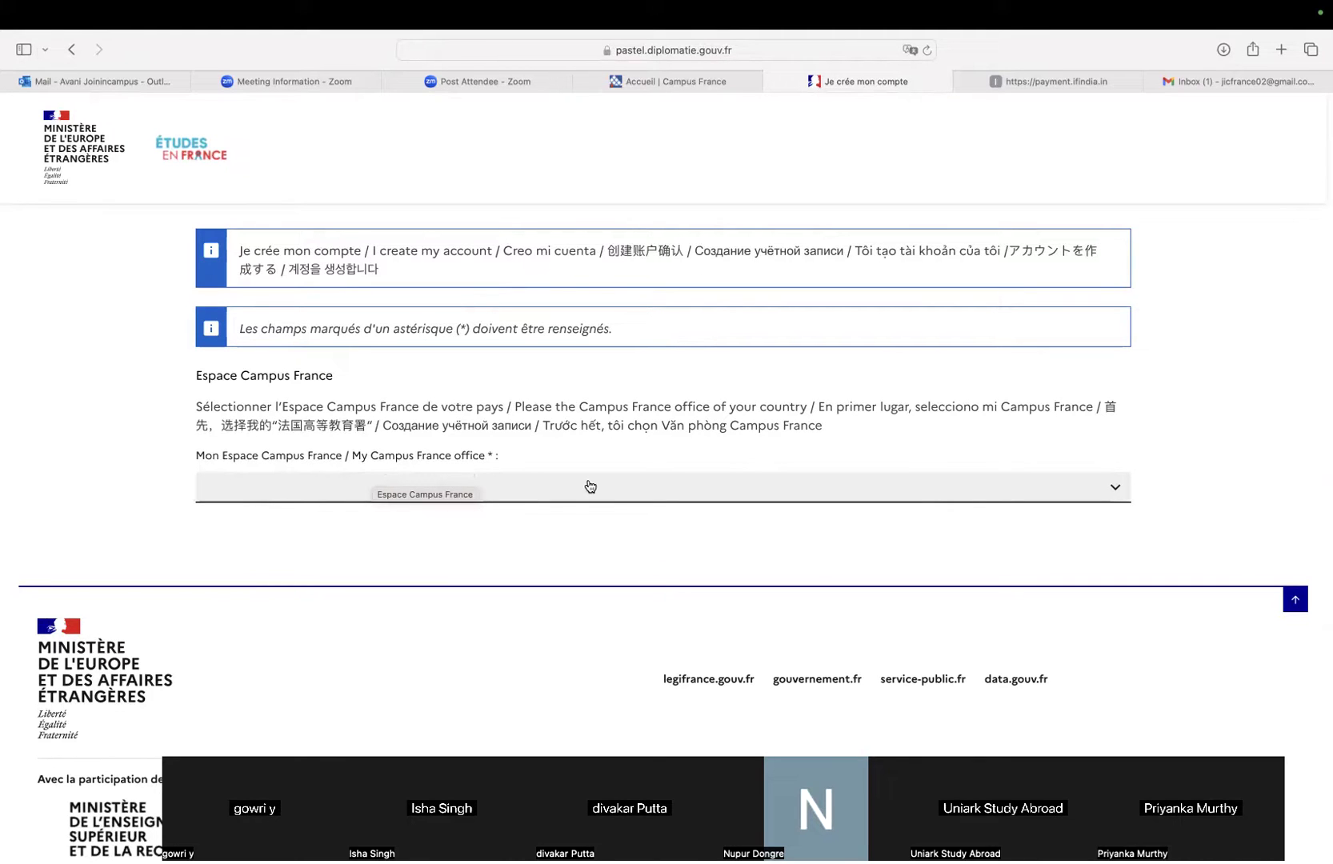
# Set the Campus France office to Espace Campus France Inde
pyautogui.scroll(-1, 592, 508)
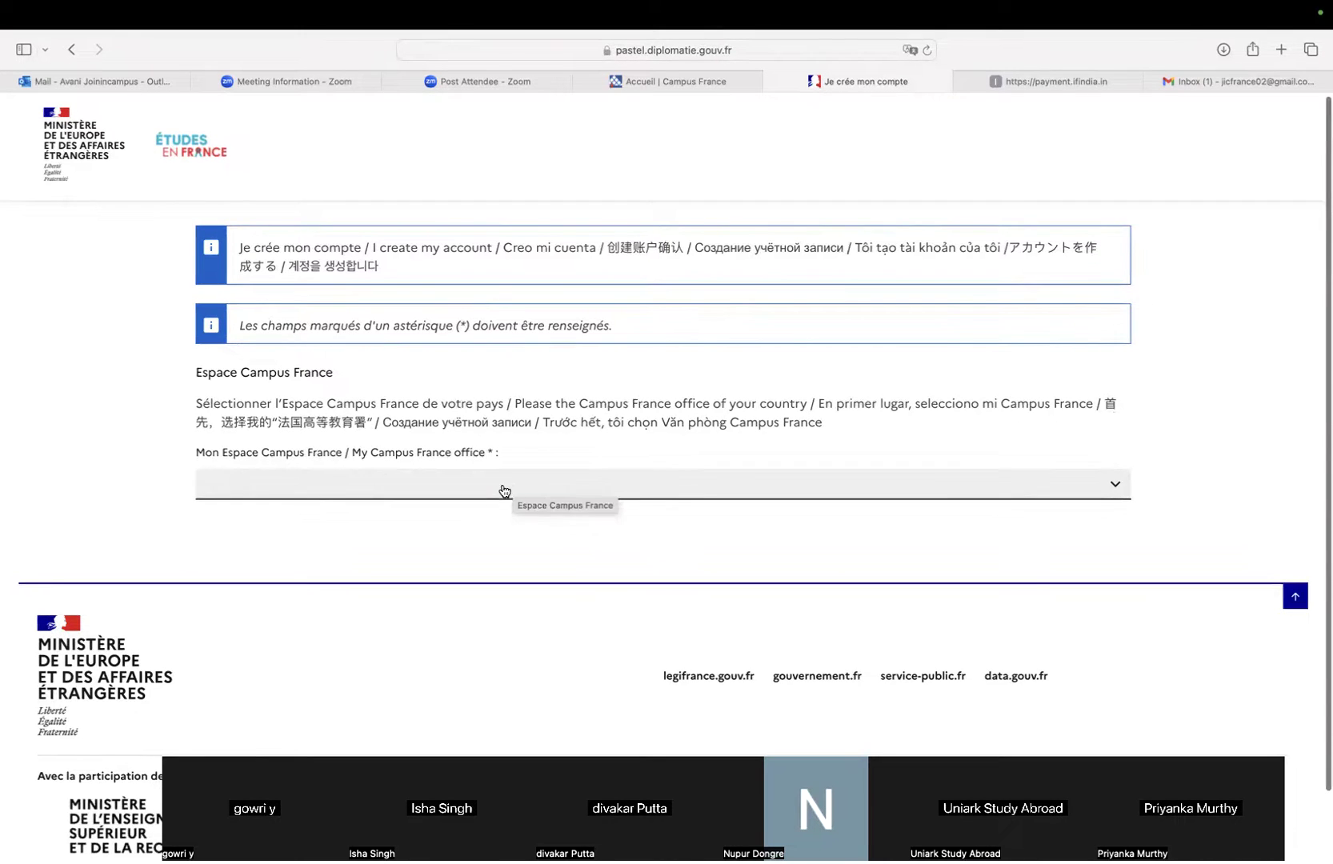
pyautogui.click(504, 489)
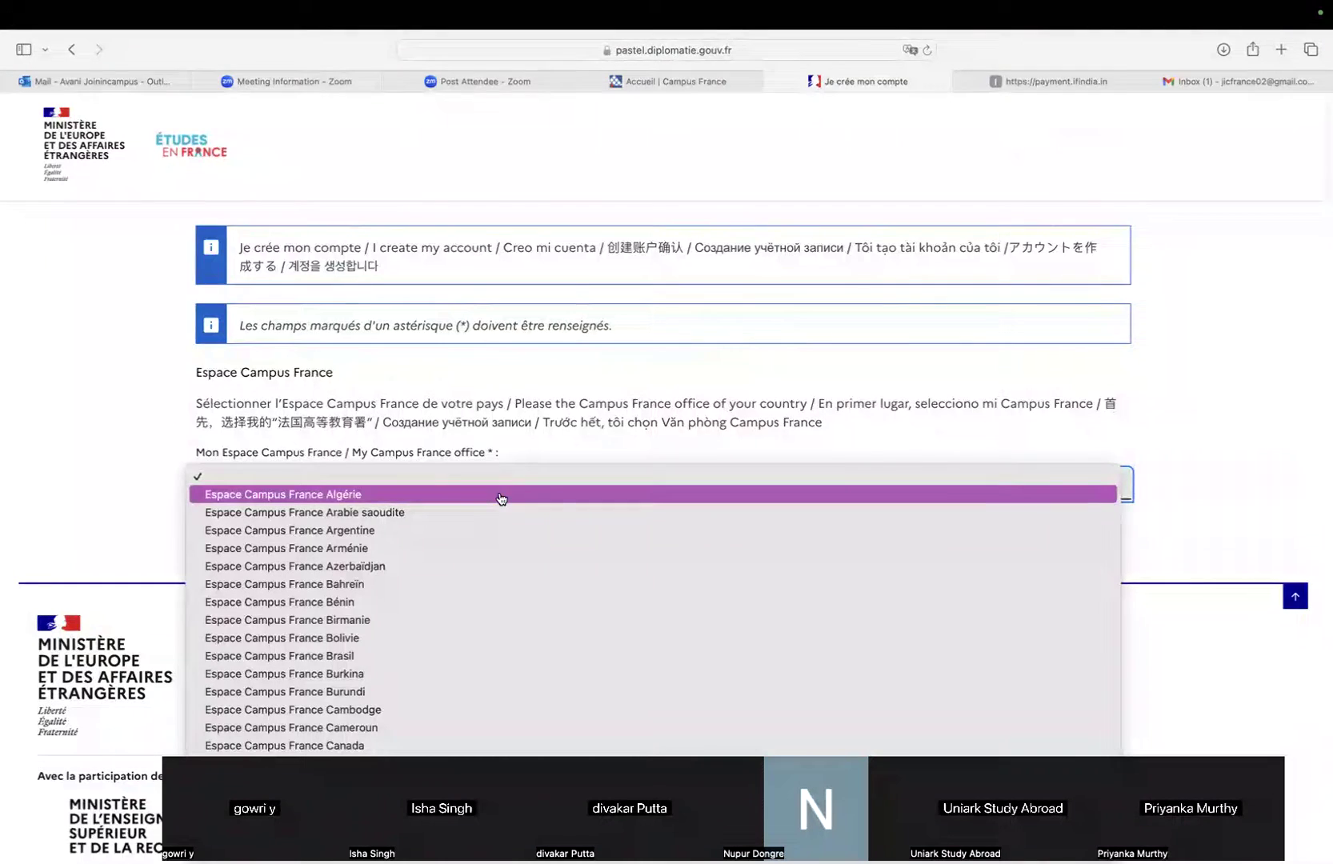
pyautogui.scroll(-10, 503, 497)
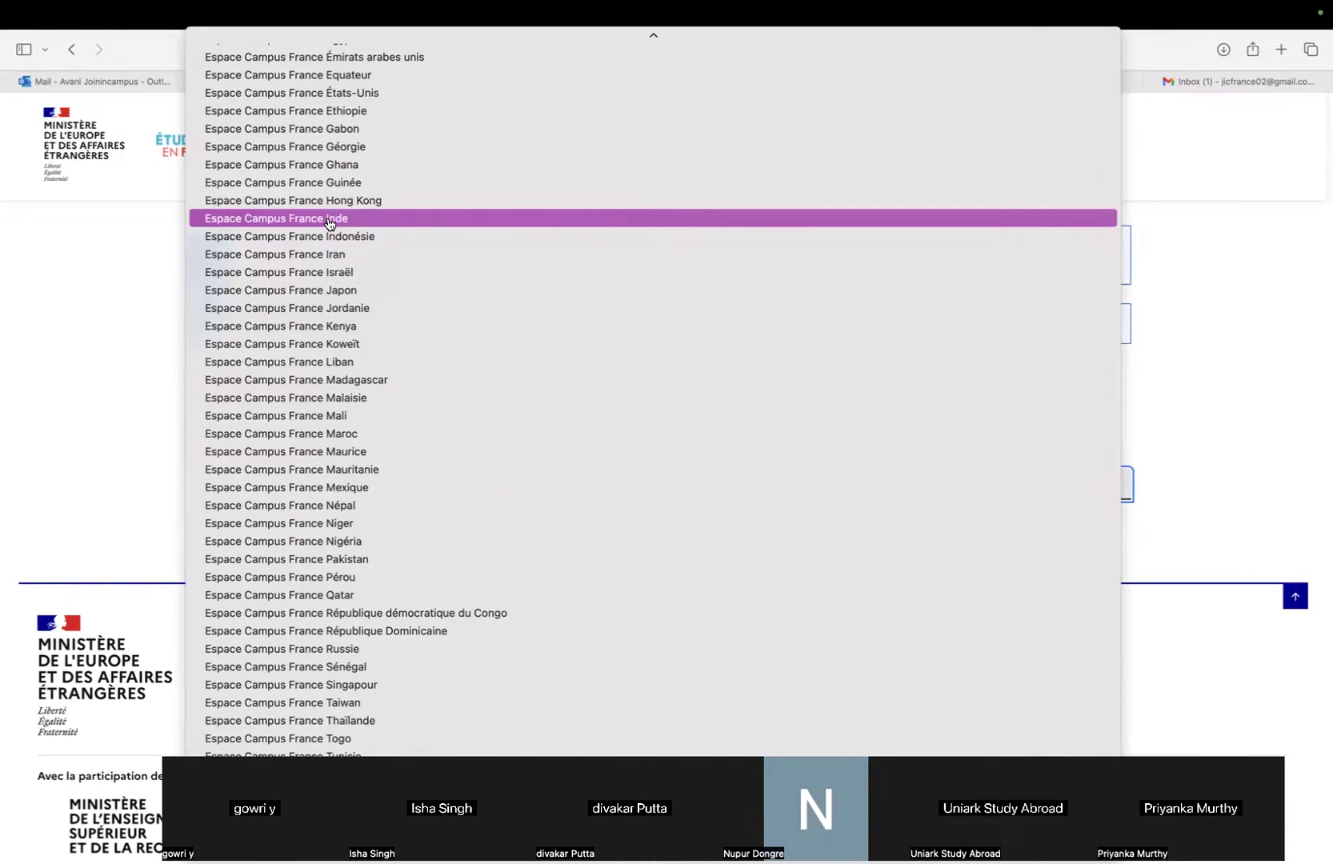
pyautogui.click(329, 220)
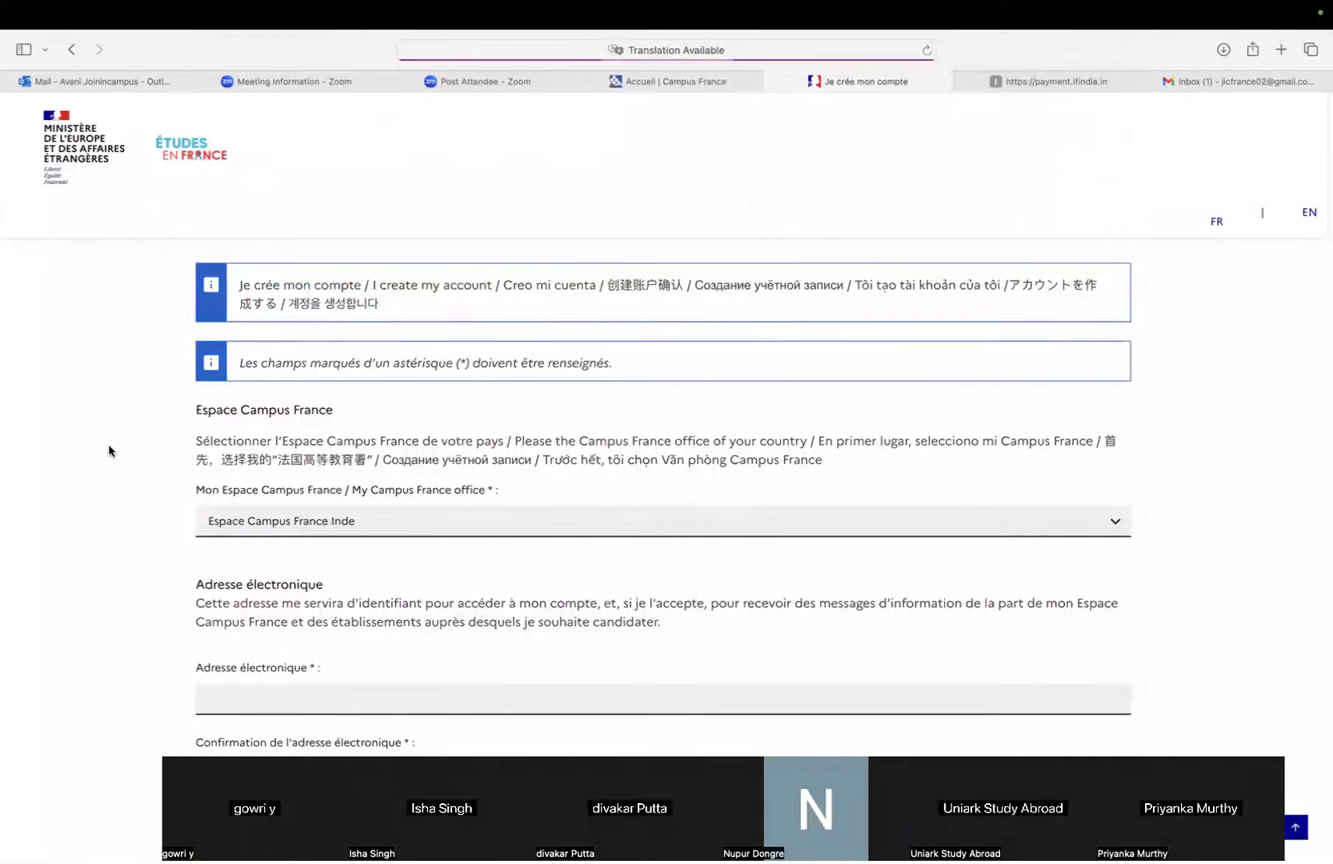
# Enter the applicant's e-mail address in Adresse électronique, replacing the test text 'abcc'
pyautogui.scroll(-3, 108, 449)
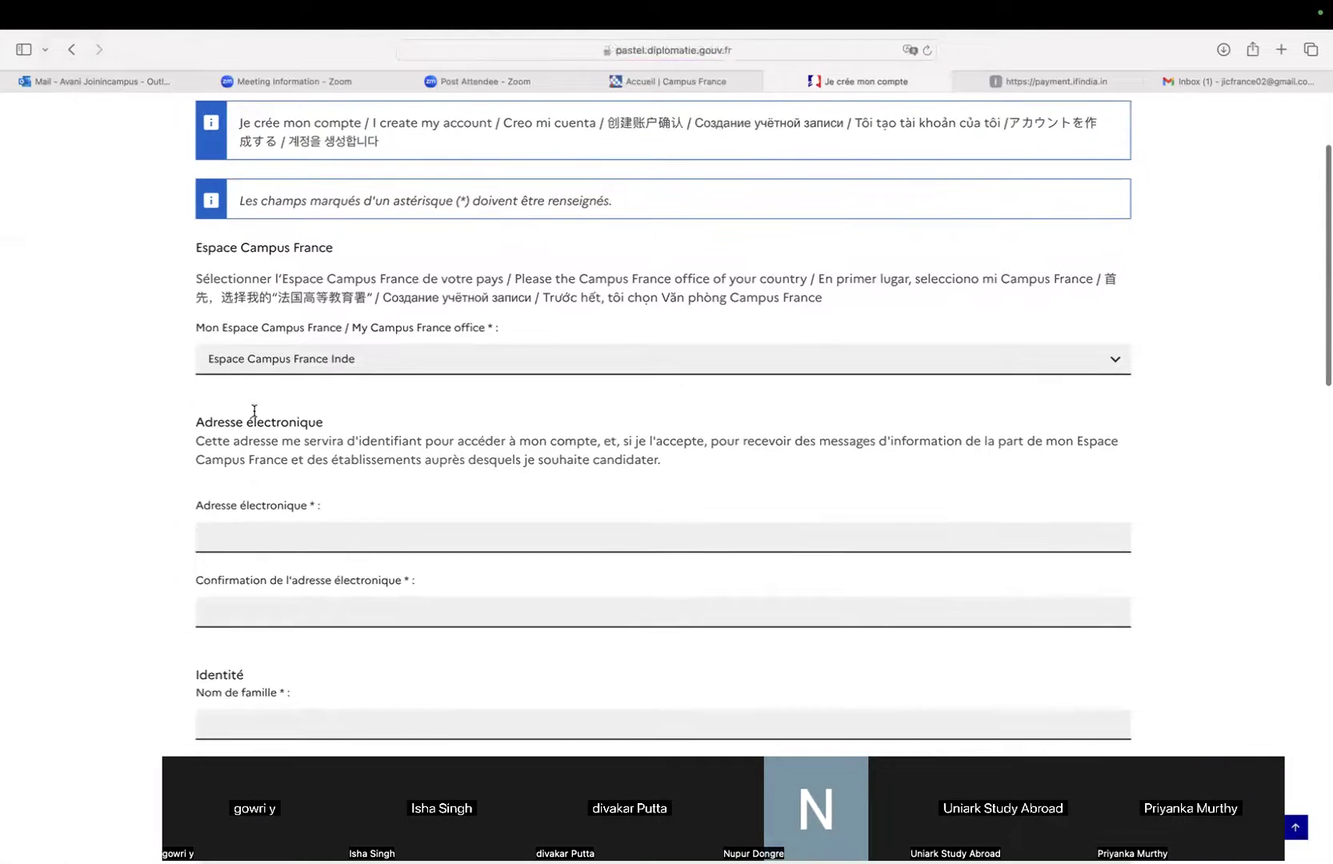
pyautogui.scroll(-2, 348, 436)
pyautogui.click(304, 501)
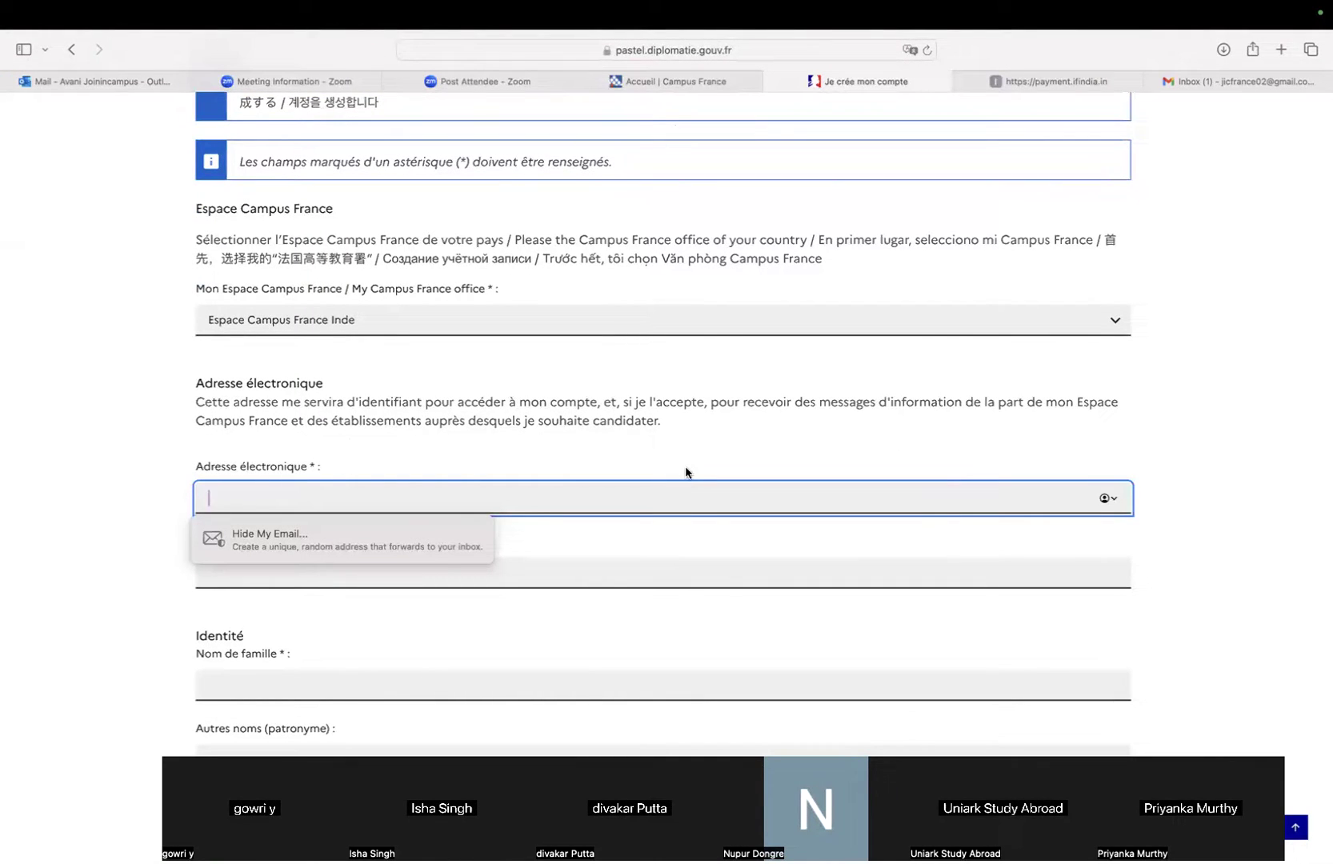
pyautogui.click(605, 454)
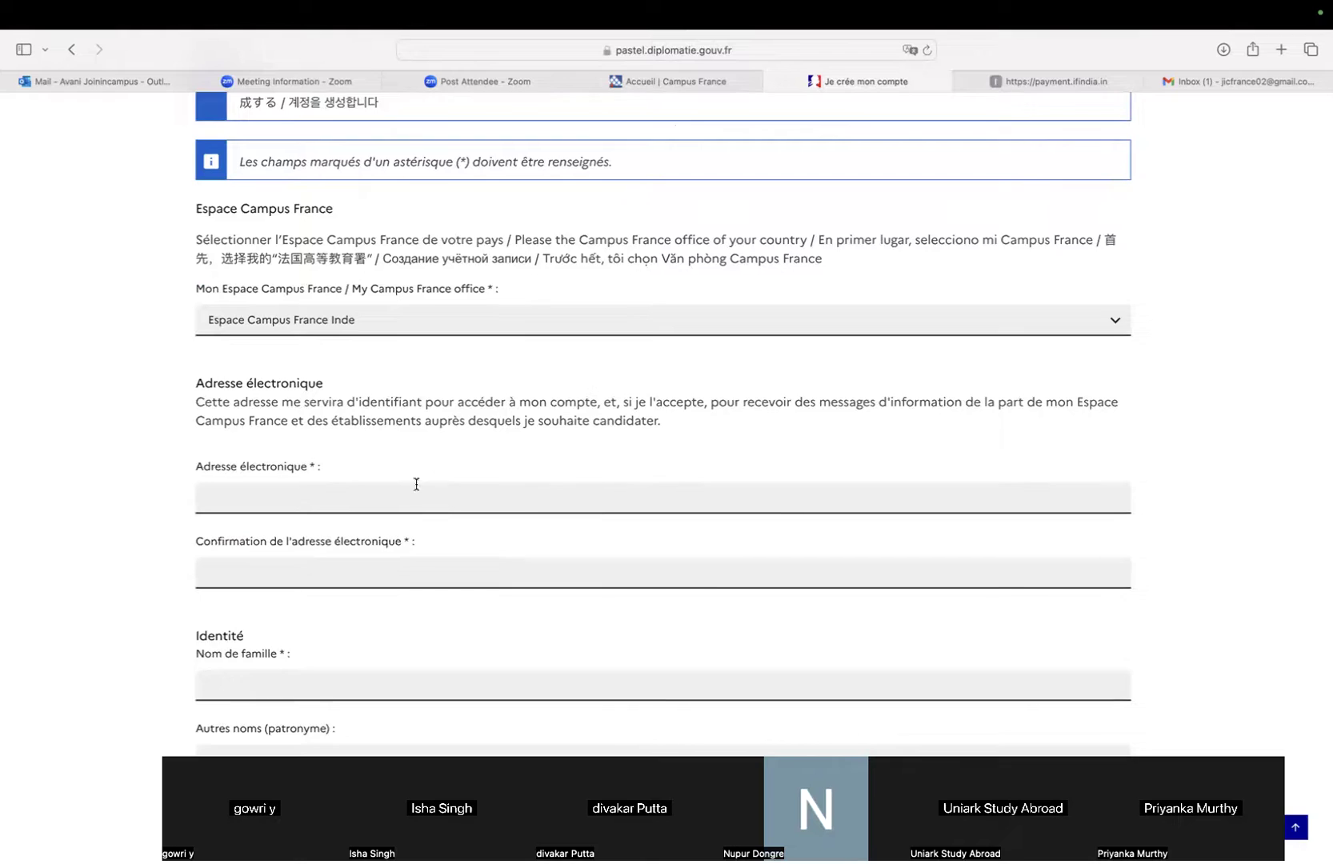
pyautogui.scroll(-2, 400, 496)
pyautogui.scroll(-1, 372, 504)
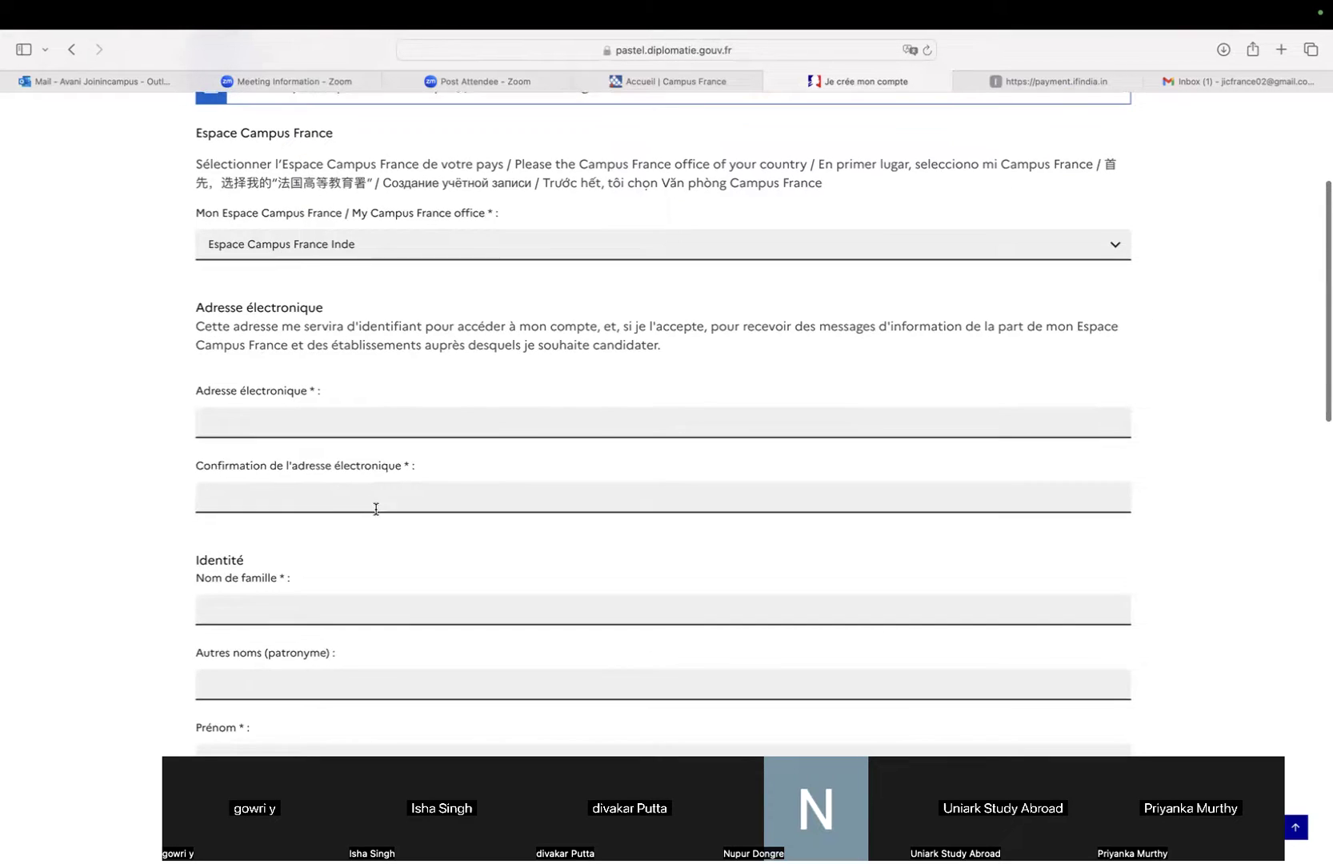
pyautogui.click(366, 424)
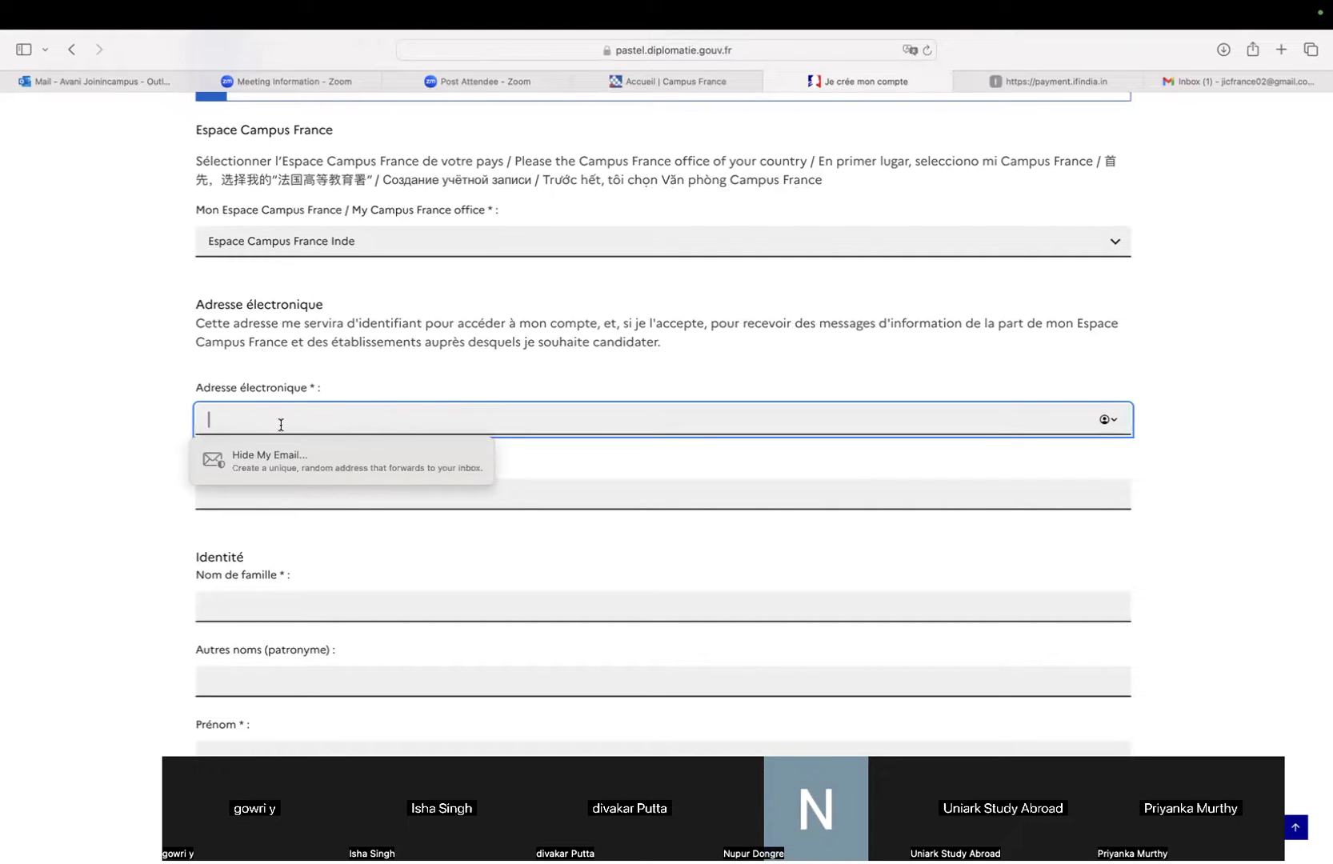
pyautogui.click(110, 458)
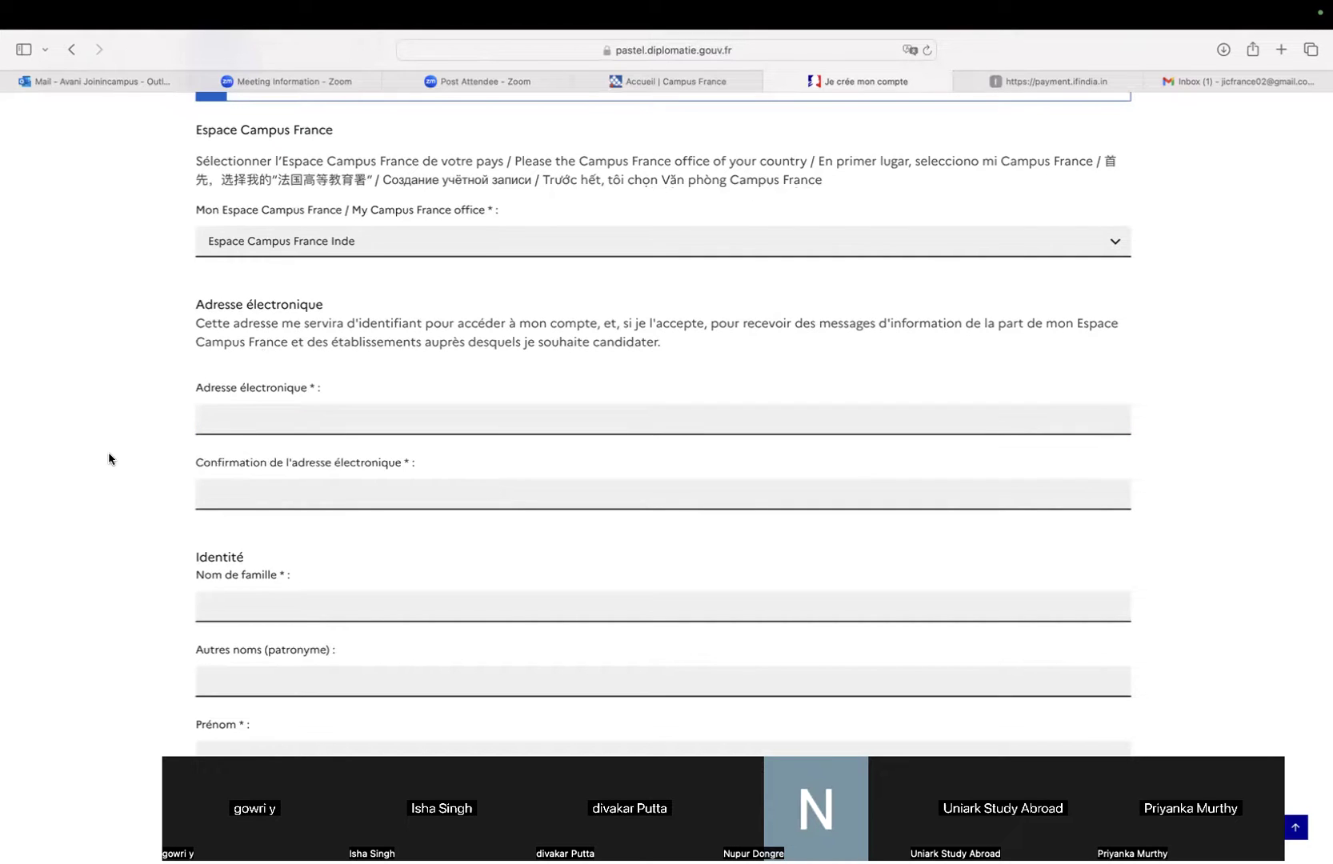
pyautogui.click(210, 411)
pyautogui.write('abcc')
pyautogui.click(110, 500)
pyautogui.moveTo(254, 428); pyautogui.dragTo(204, 422)
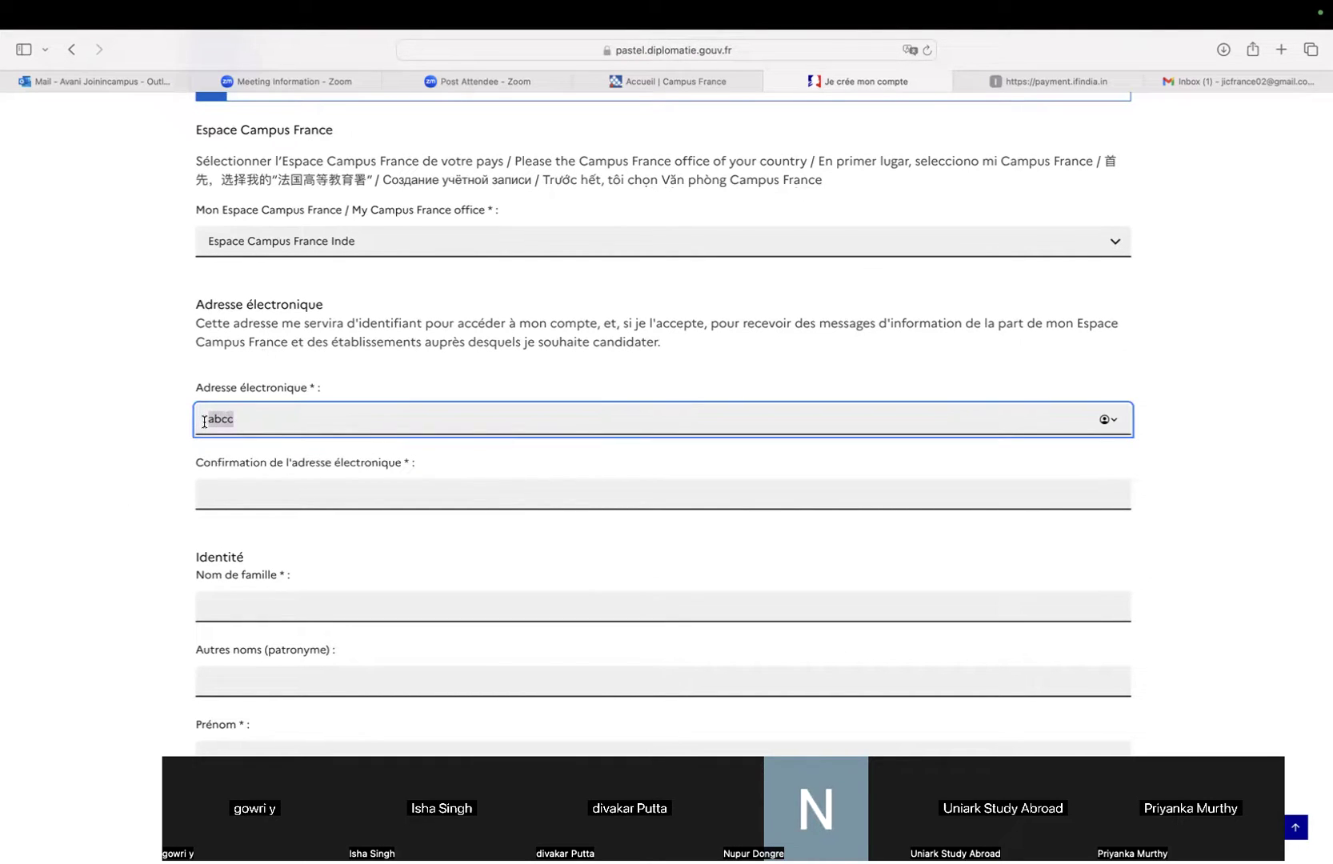
pyautogui.press('BackSpace')
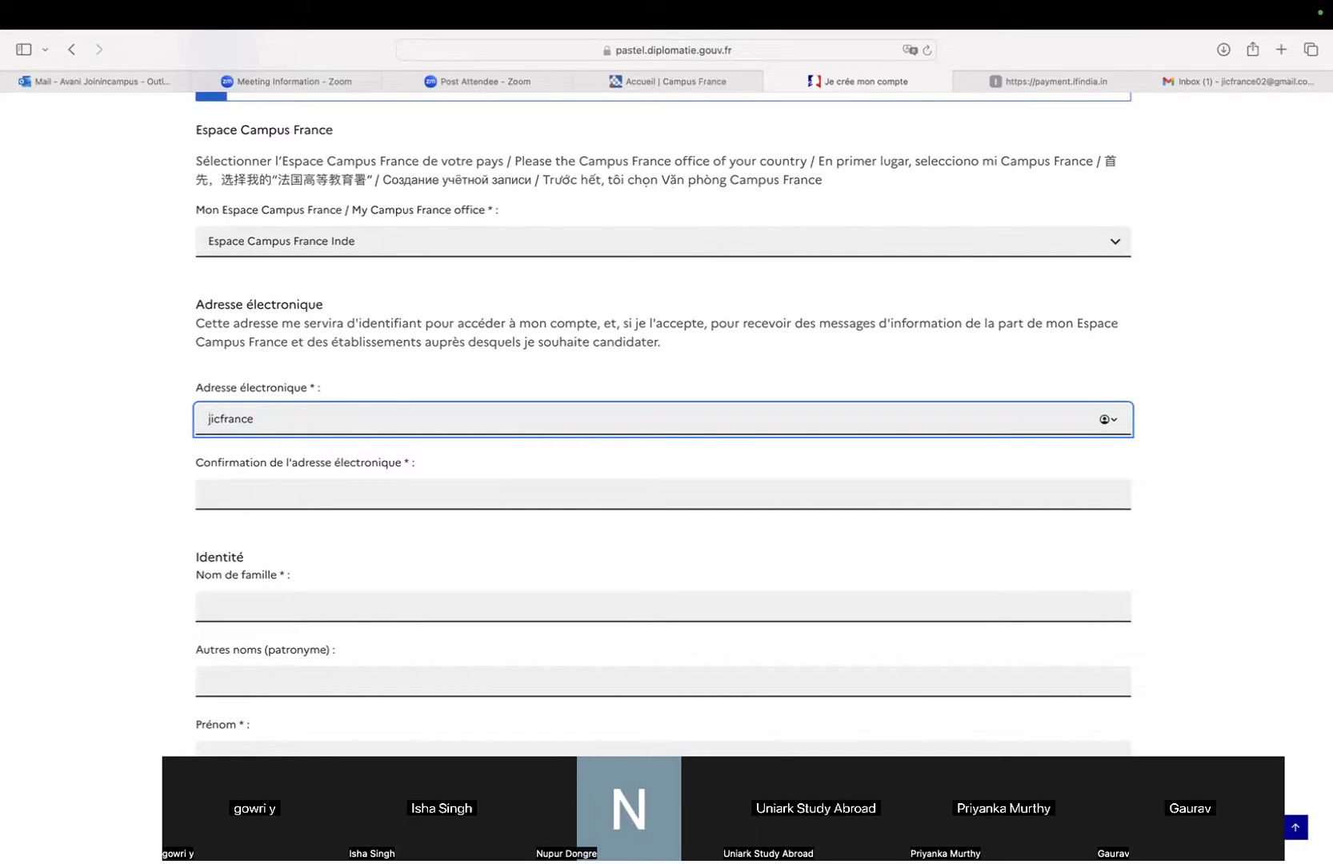
# Confirm the e-mail address and fill in the applicant's family name and first name
pyautogui.click(306, 493)
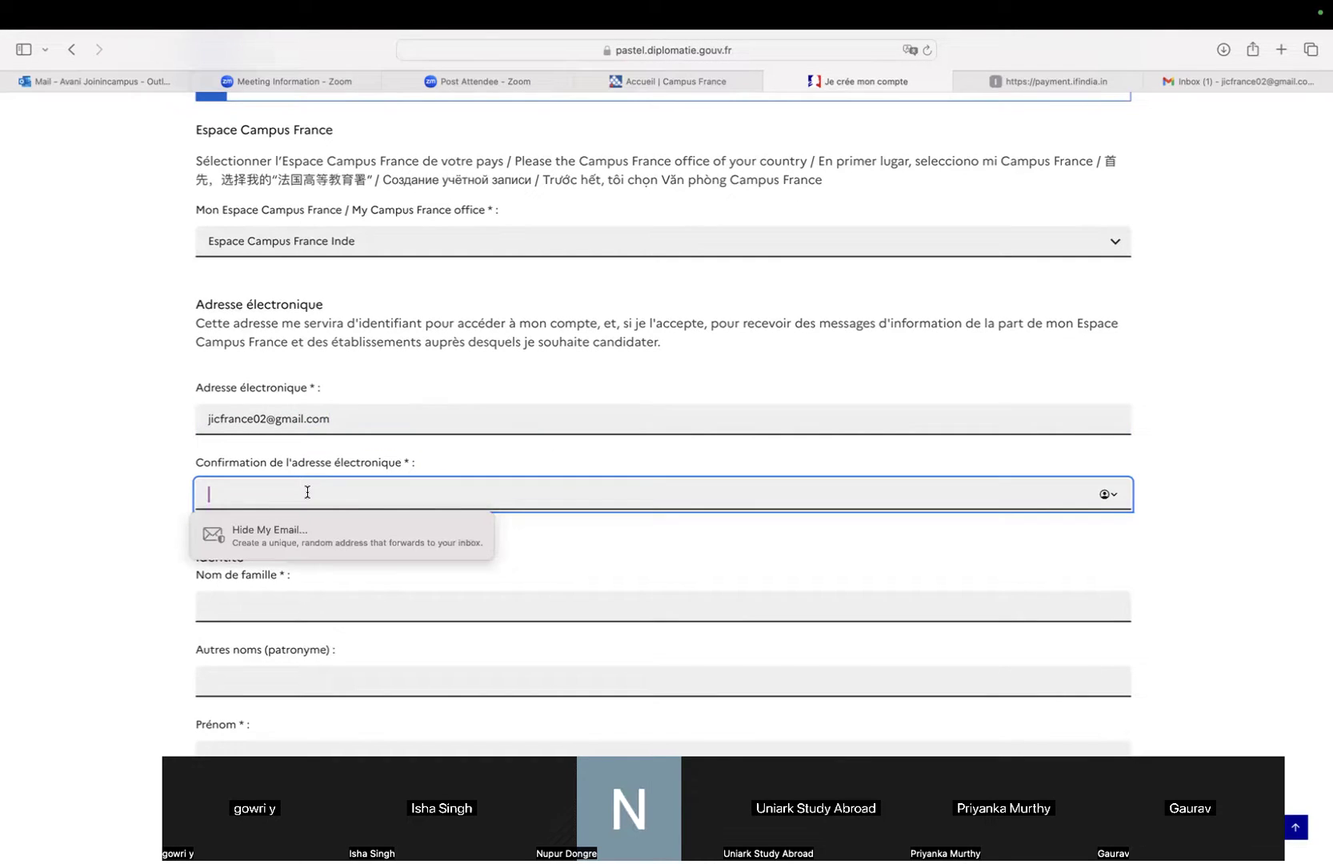
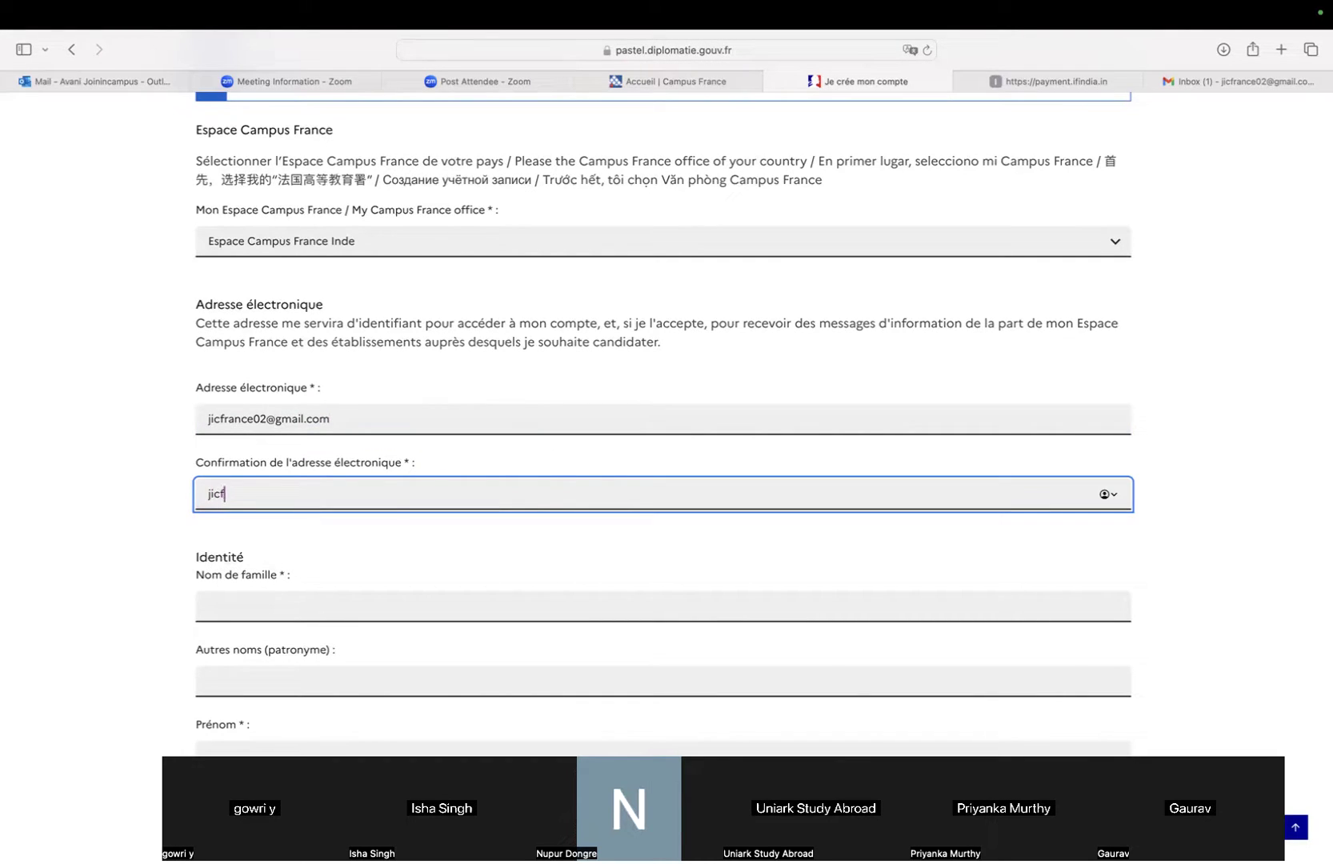
pyautogui.scroll(-5, 89, 576)
pyautogui.click(289, 349)
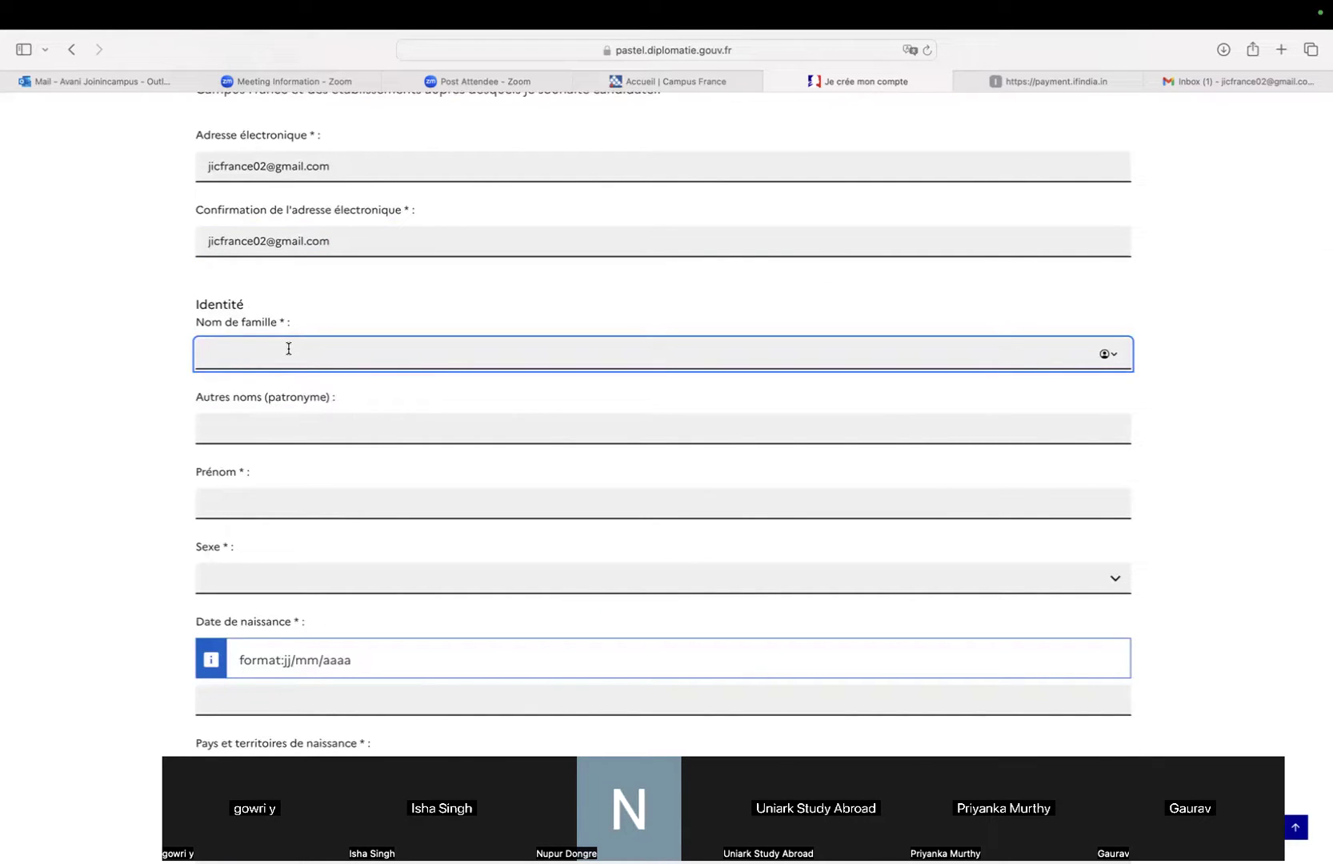
pyautogui.click(270, 502)
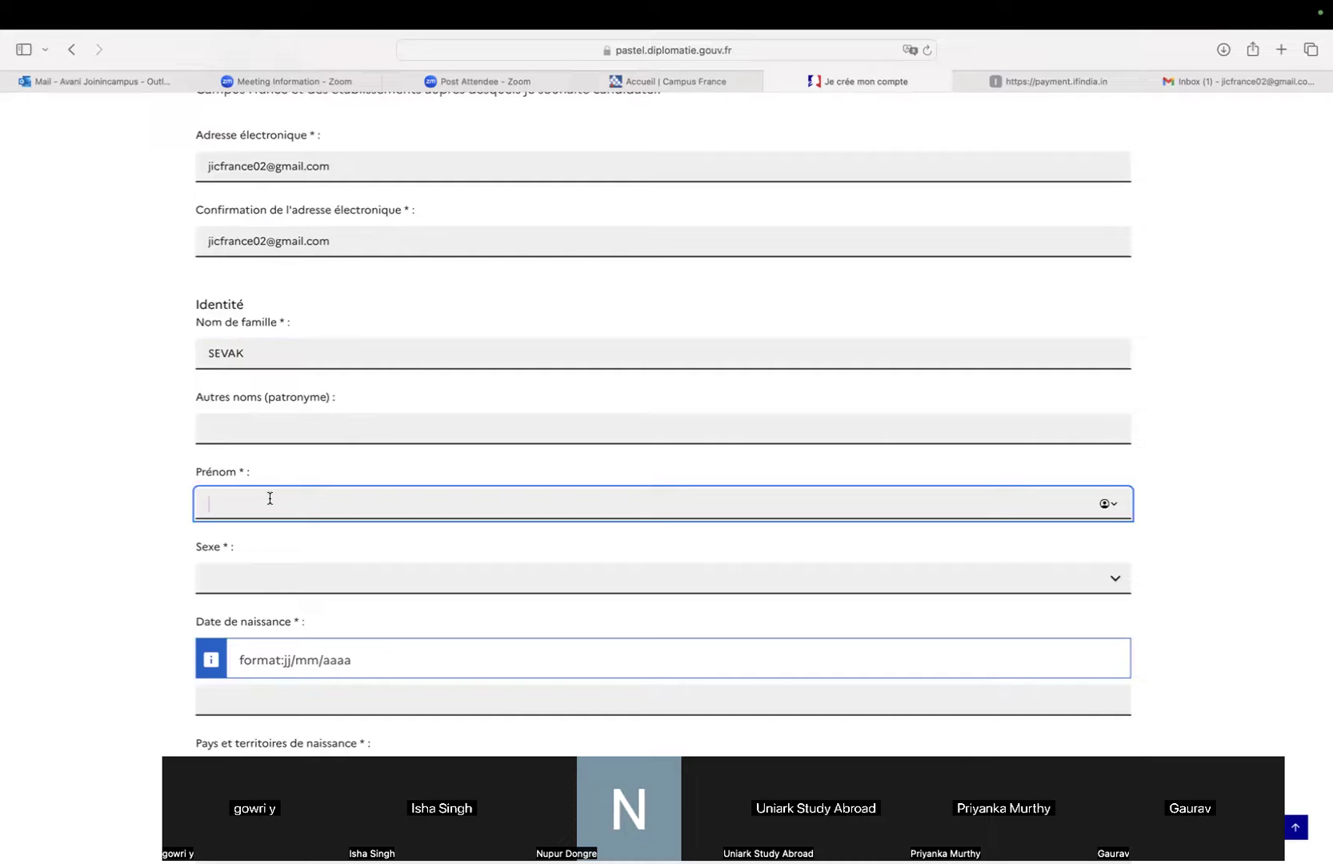
# Set Sexe to Féminin
pyautogui.click(254, 577)
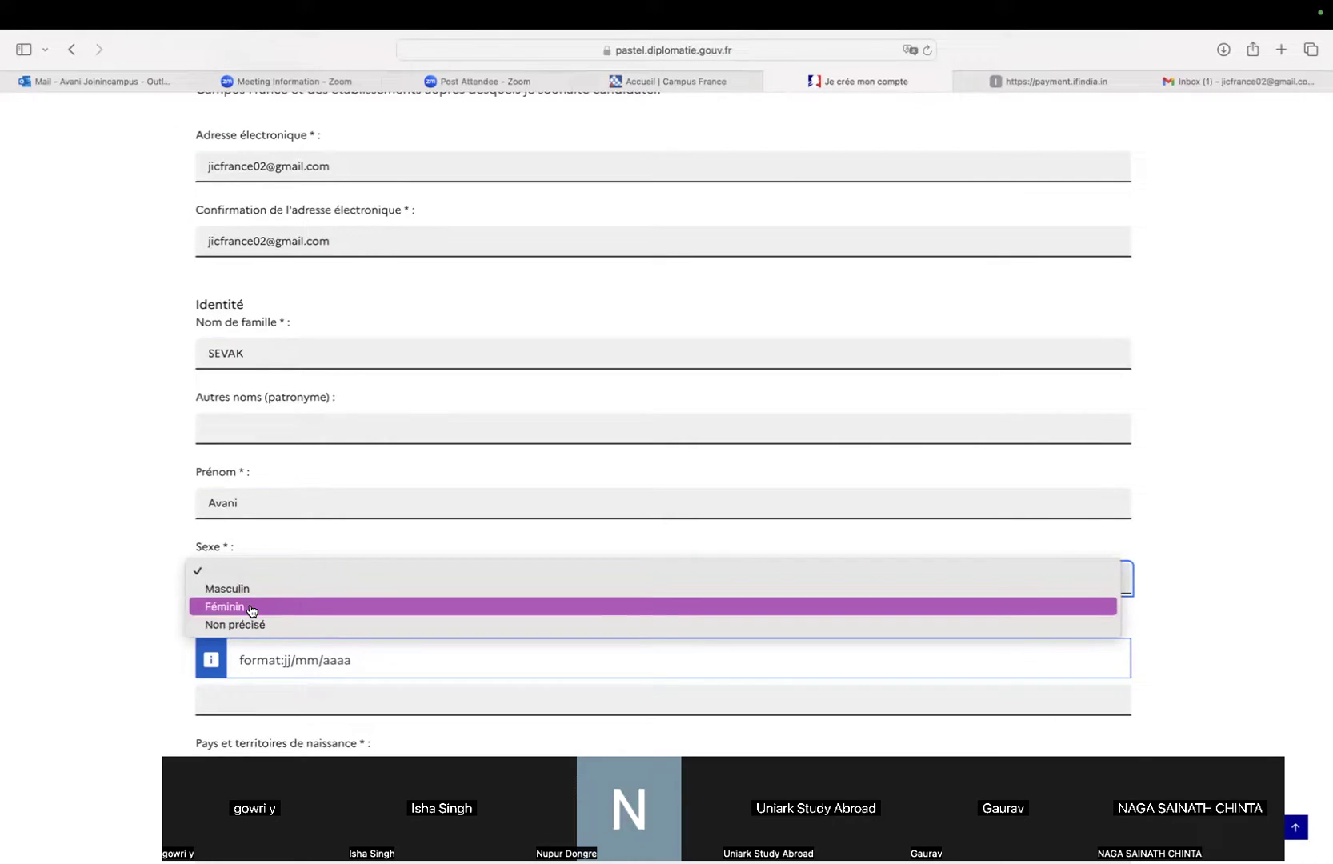
pyautogui.click(252, 609)
pyautogui.scroll(-1, 73, 578)
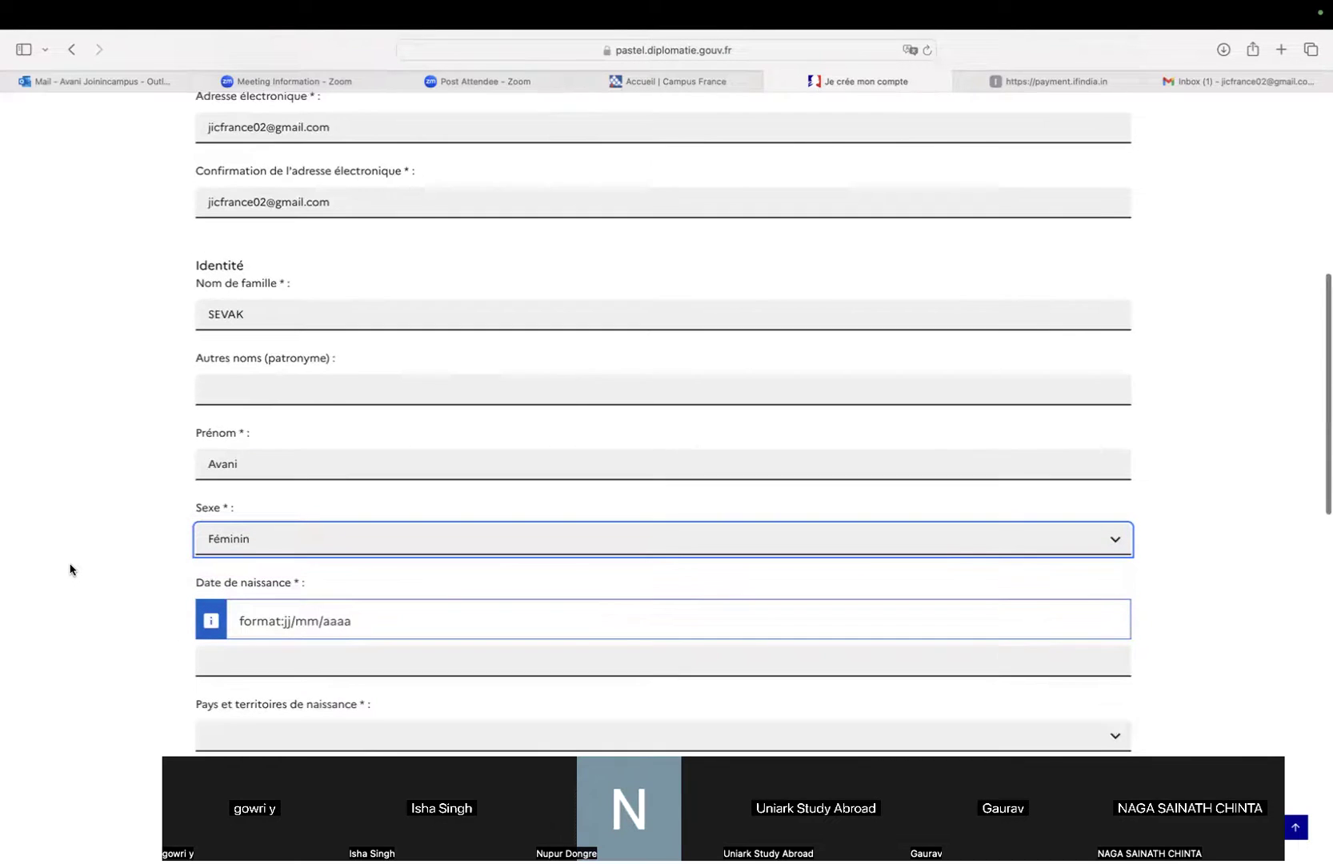
pyautogui.scroll(-1, 88, 571)
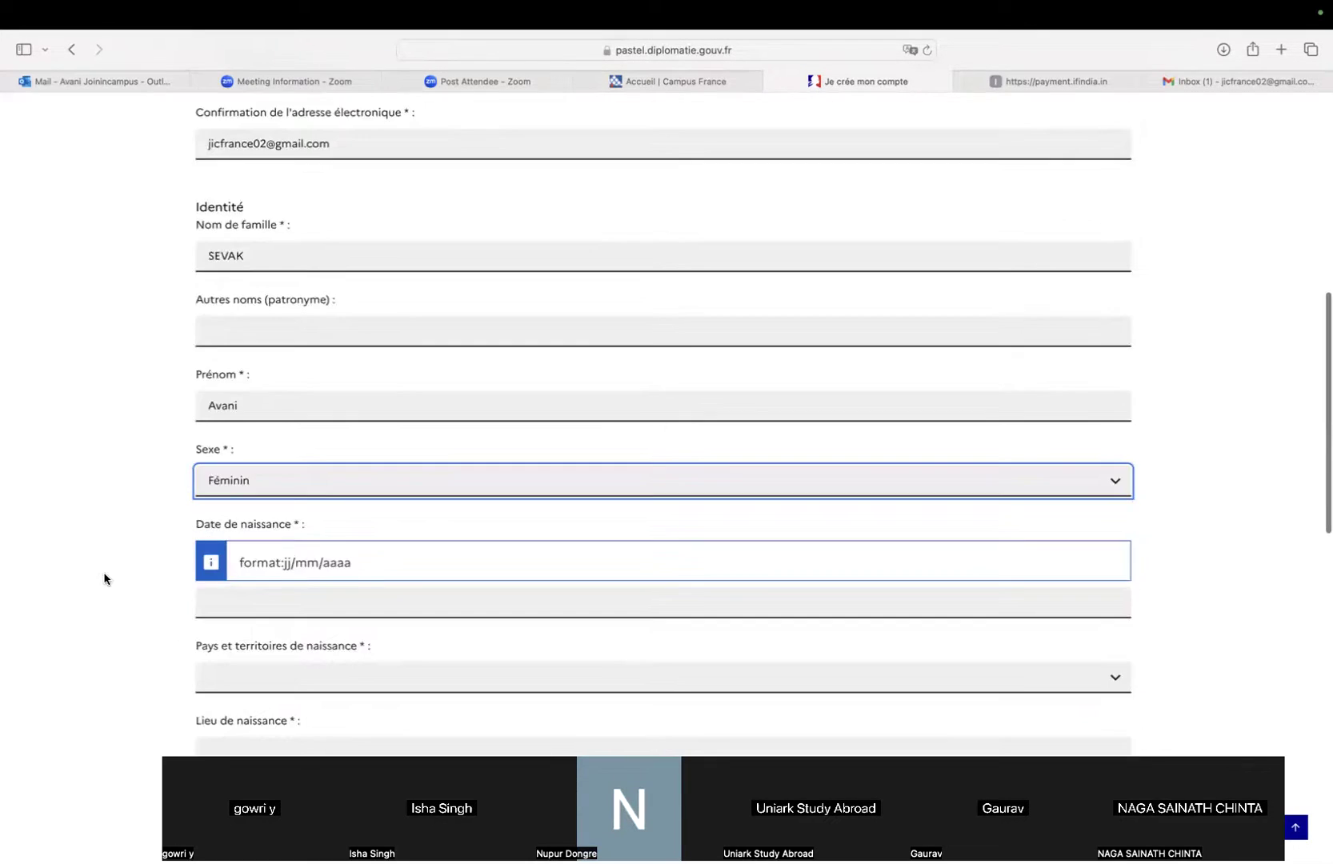
pyautogui.scroll(10, 996, 593)
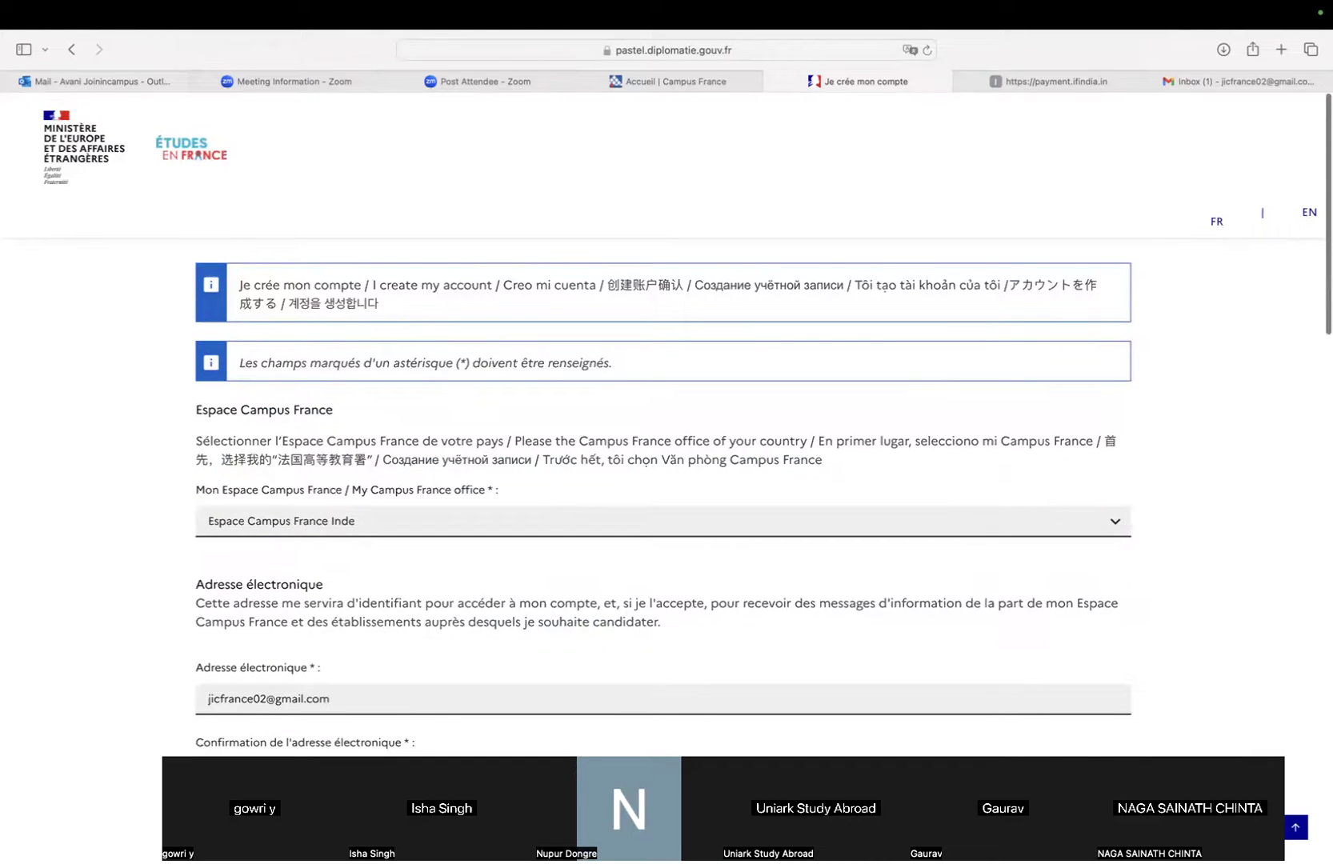
# Reload the form in English and enter the applicant's e-mail in Email ID and Confirm email ID
pyautogui.click(1310, 212)
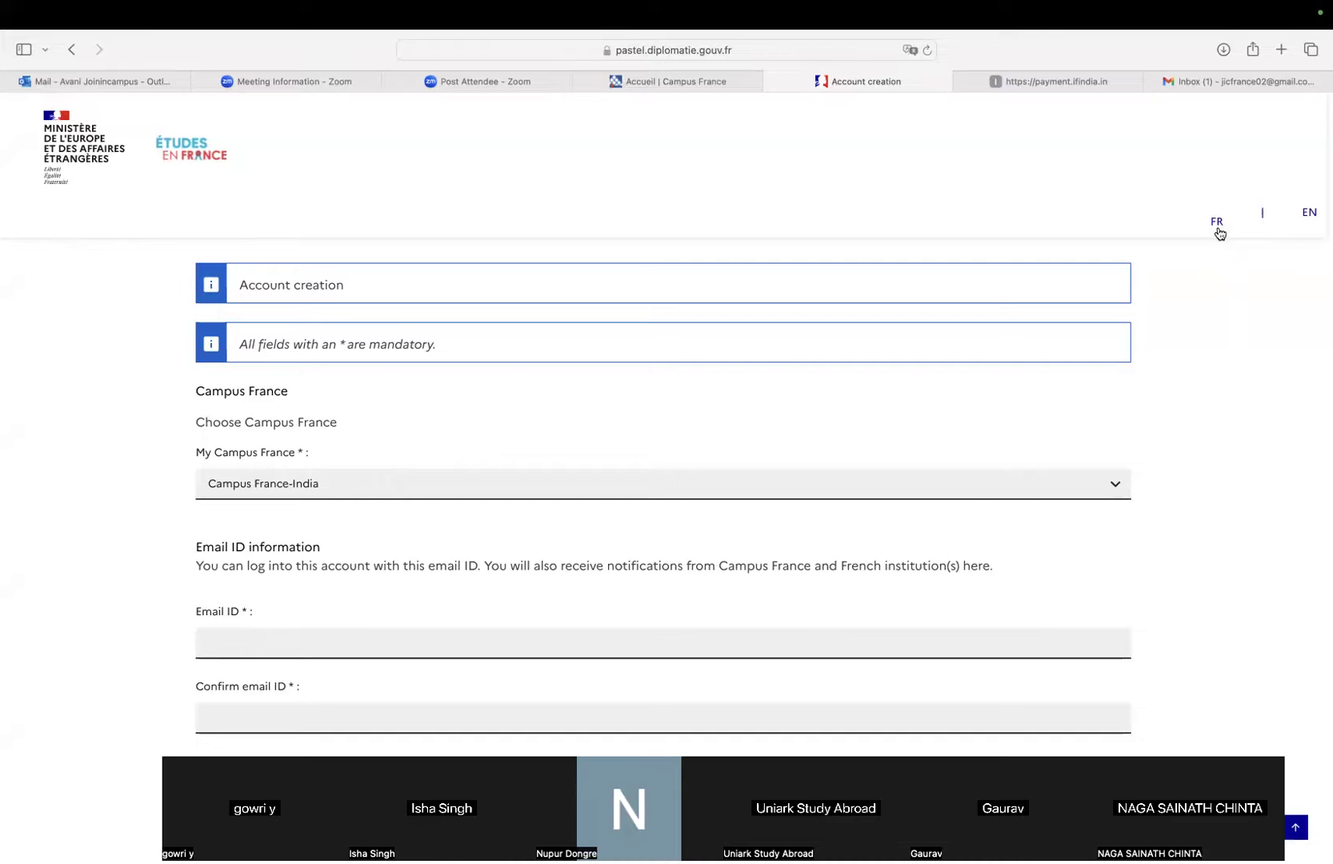
pyautogui.scroll(-5, 774, 474)
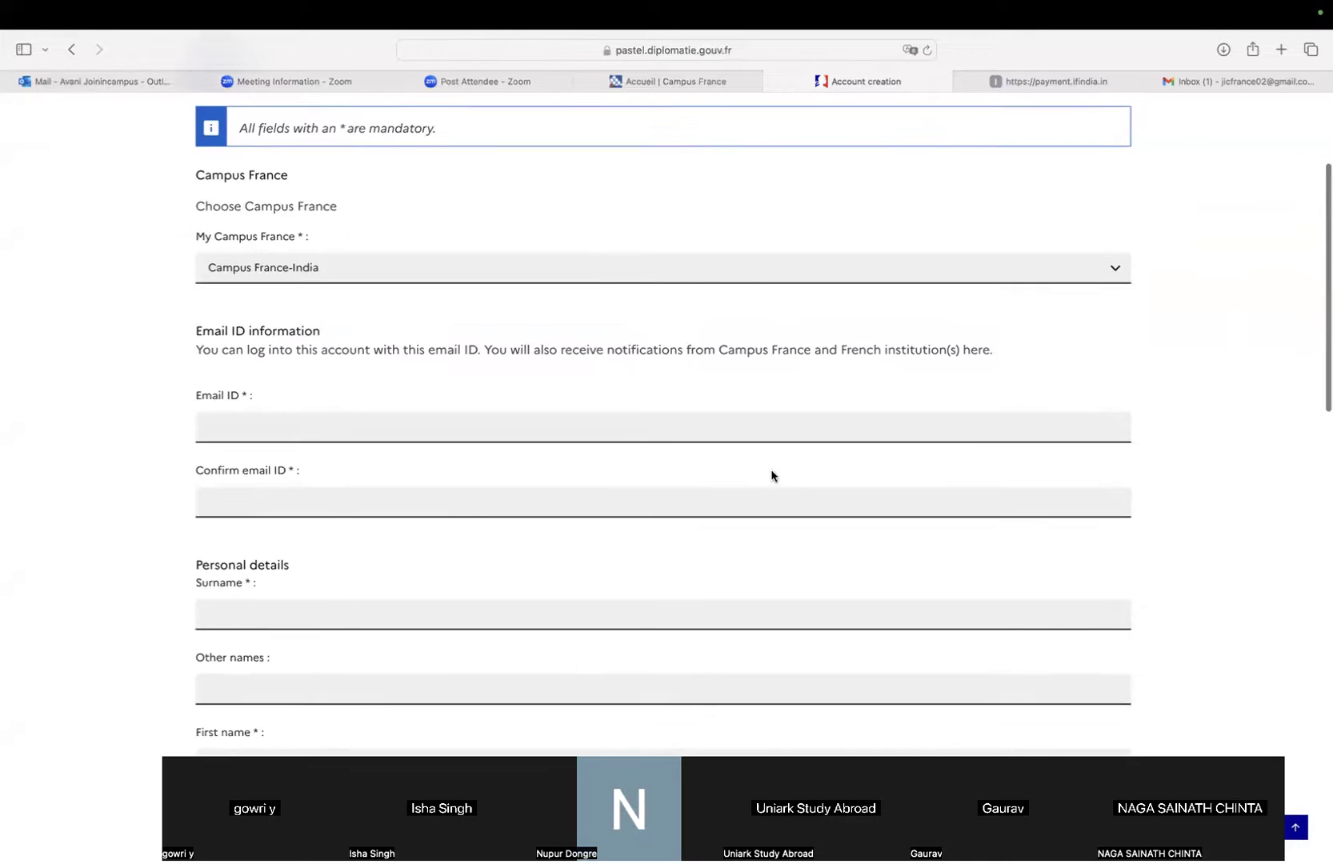
pyautogui.click(296, 385)
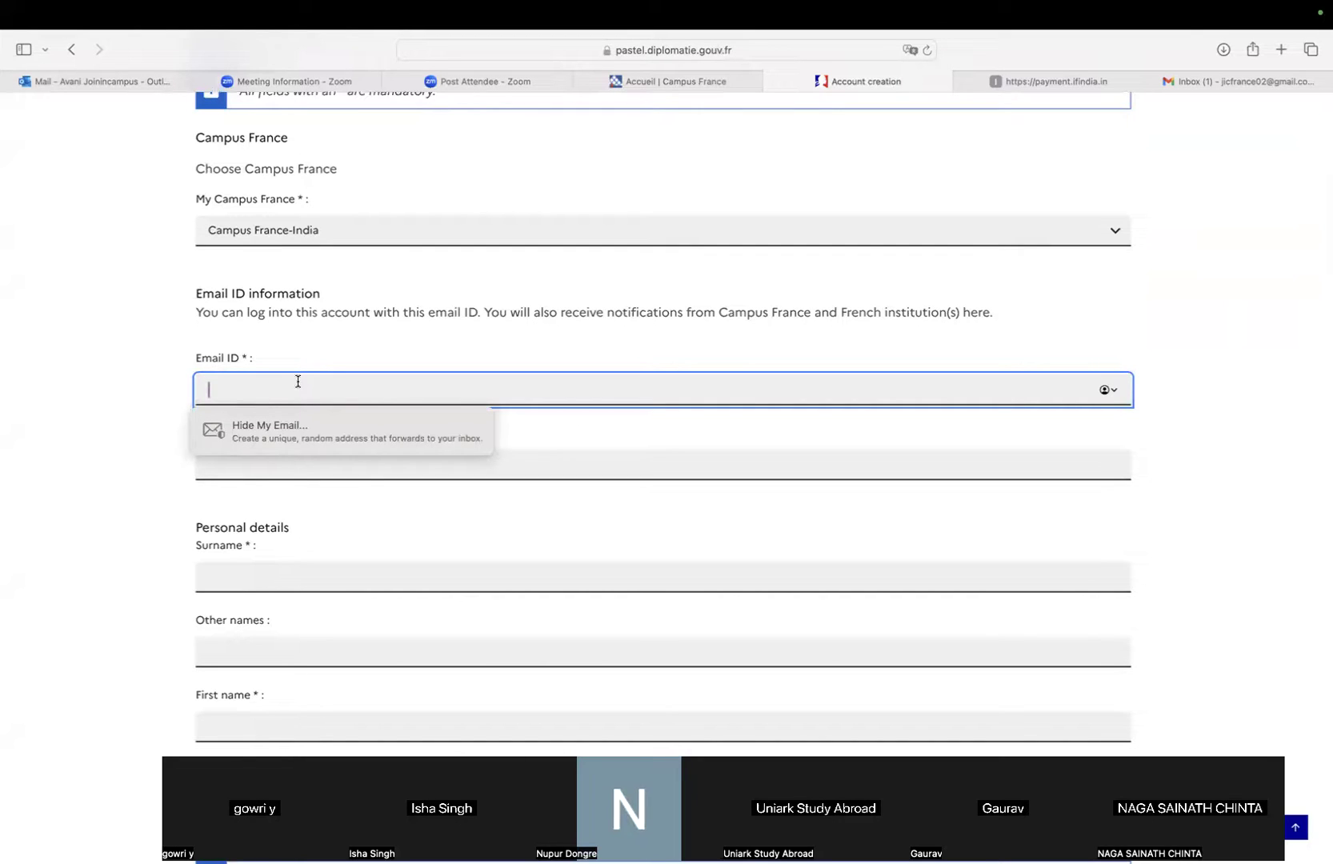
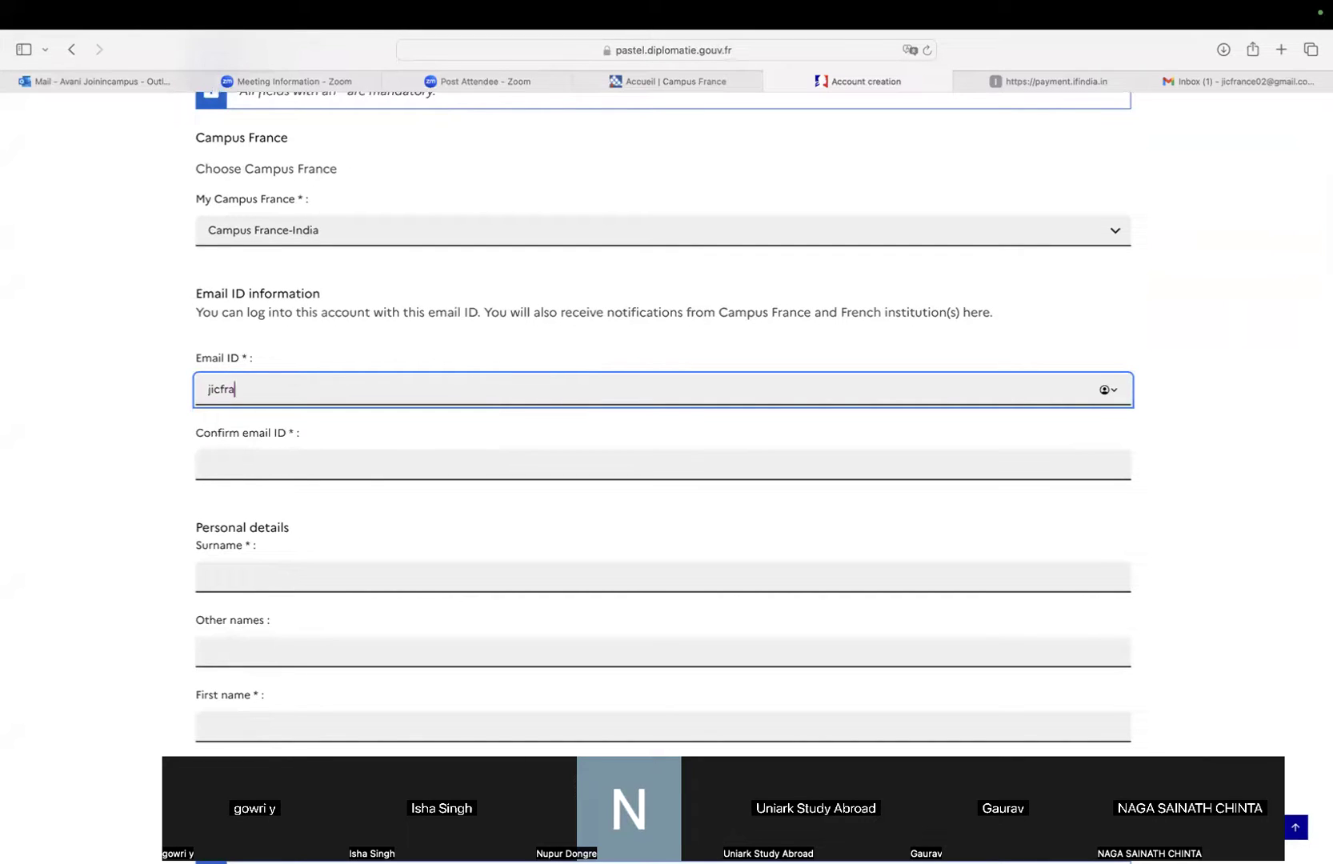
pyautogui.click(296, 464)
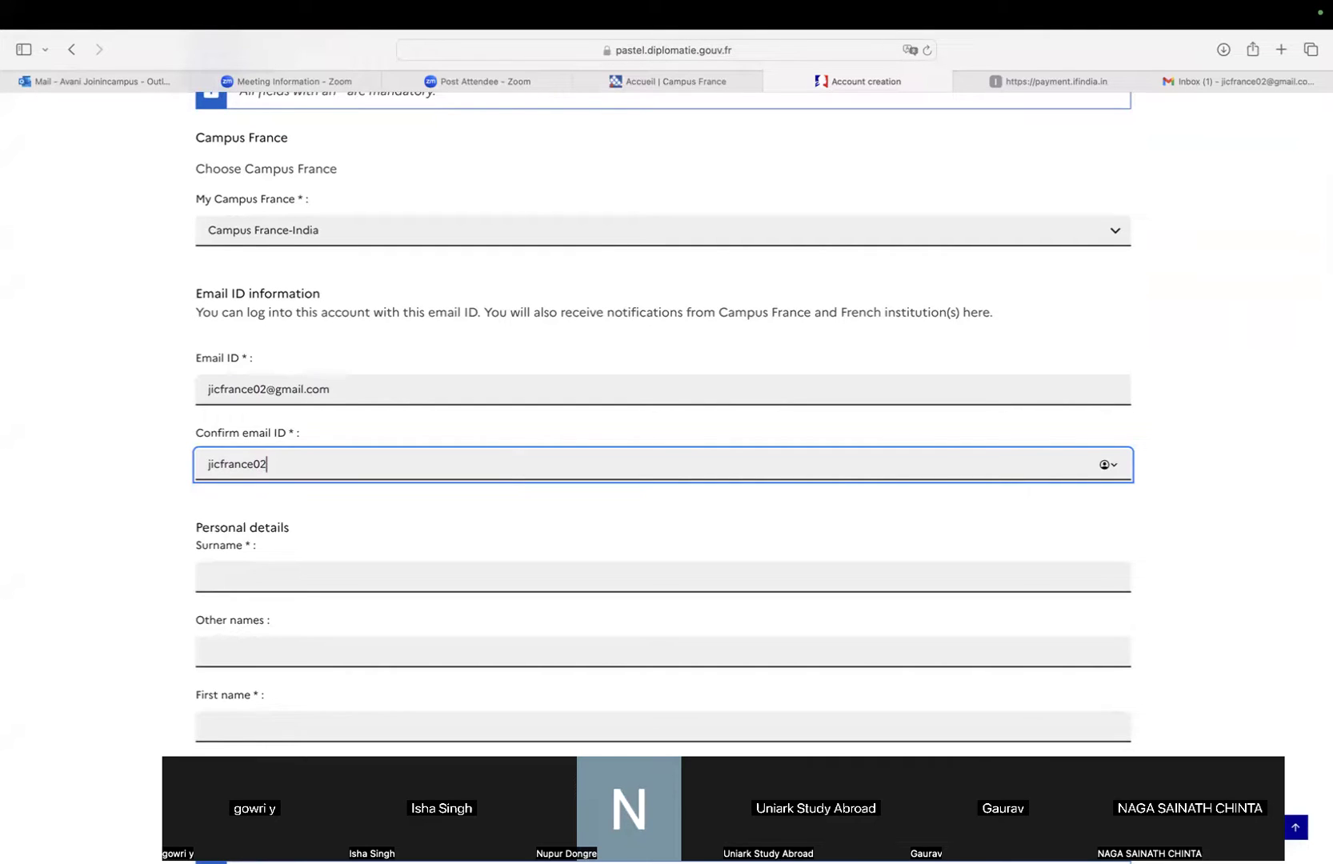
pyautogui.scroll(-1, 297, 382)
# Enter the applicant's surname and first name, set Gender to Female, and fill in the date of birth
pyautogui.click(279, 551)
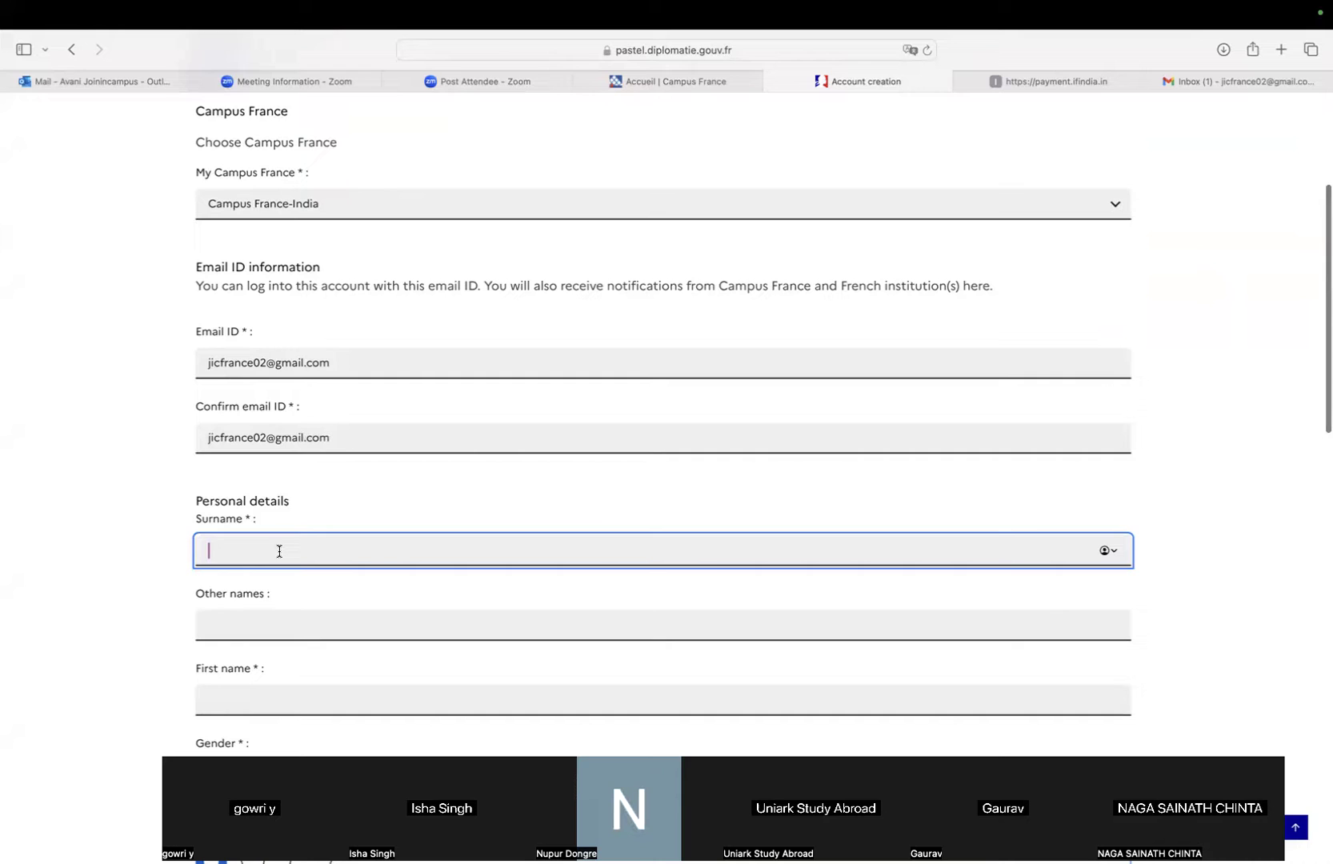
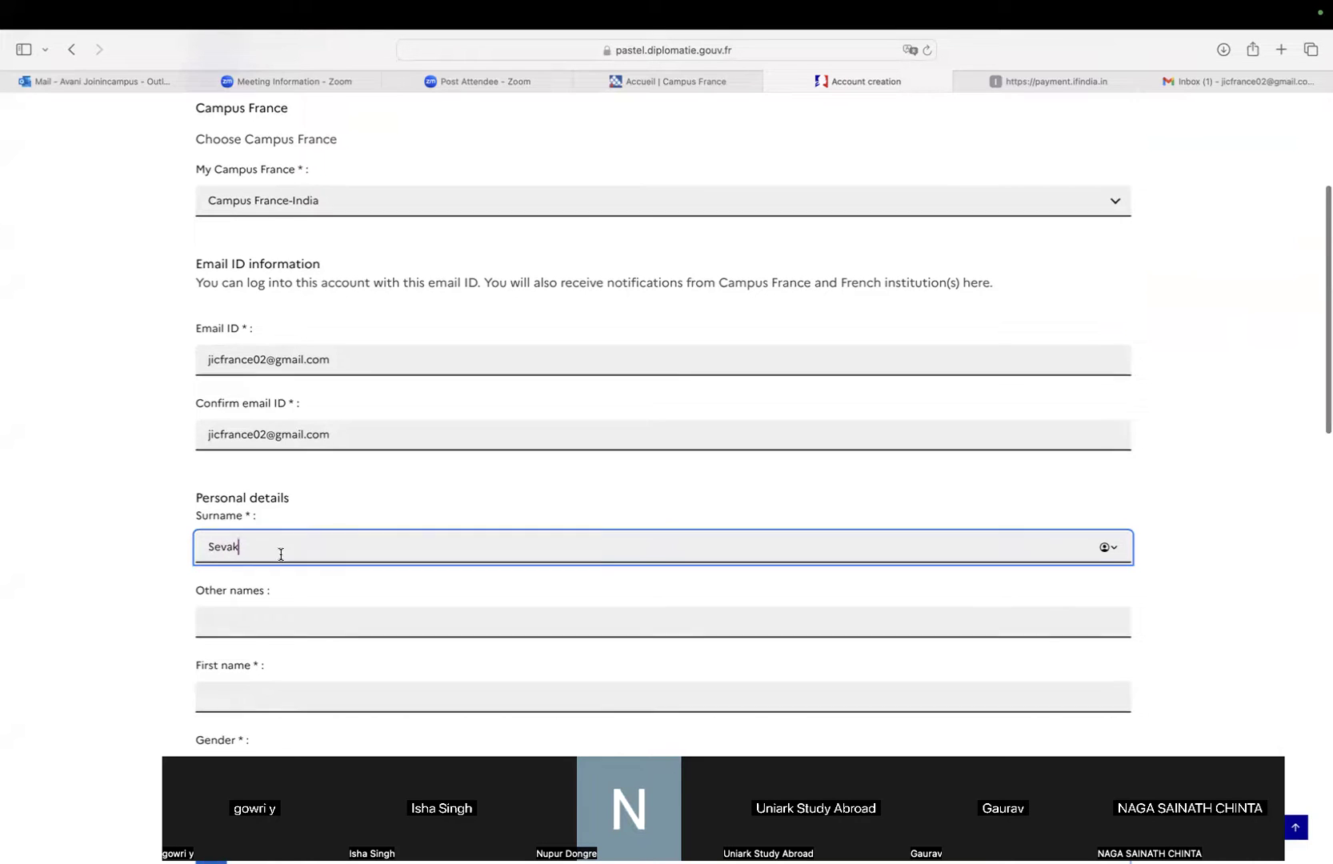
pyautogui.scroll(-3, 276, 572)
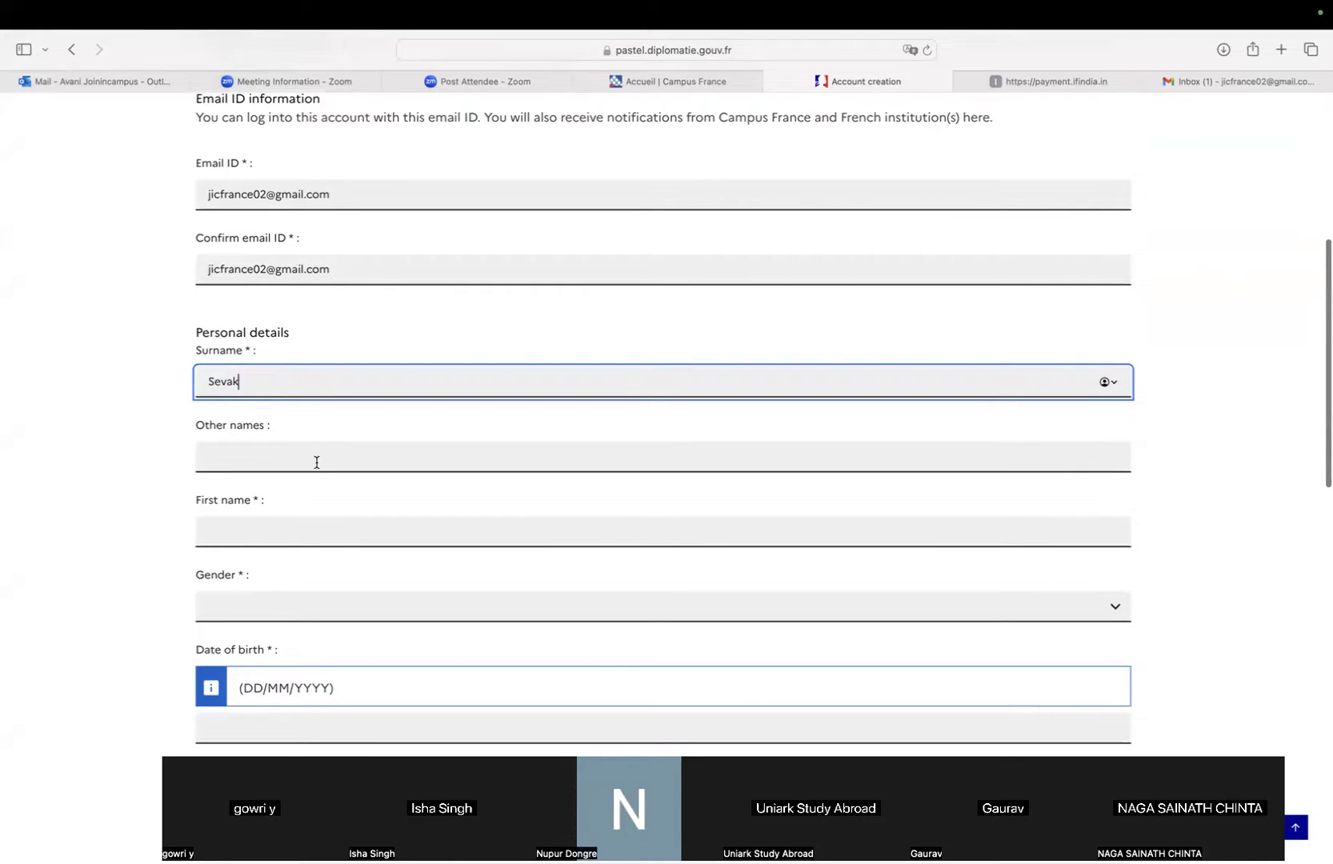
pyautogui.click(269, 531)
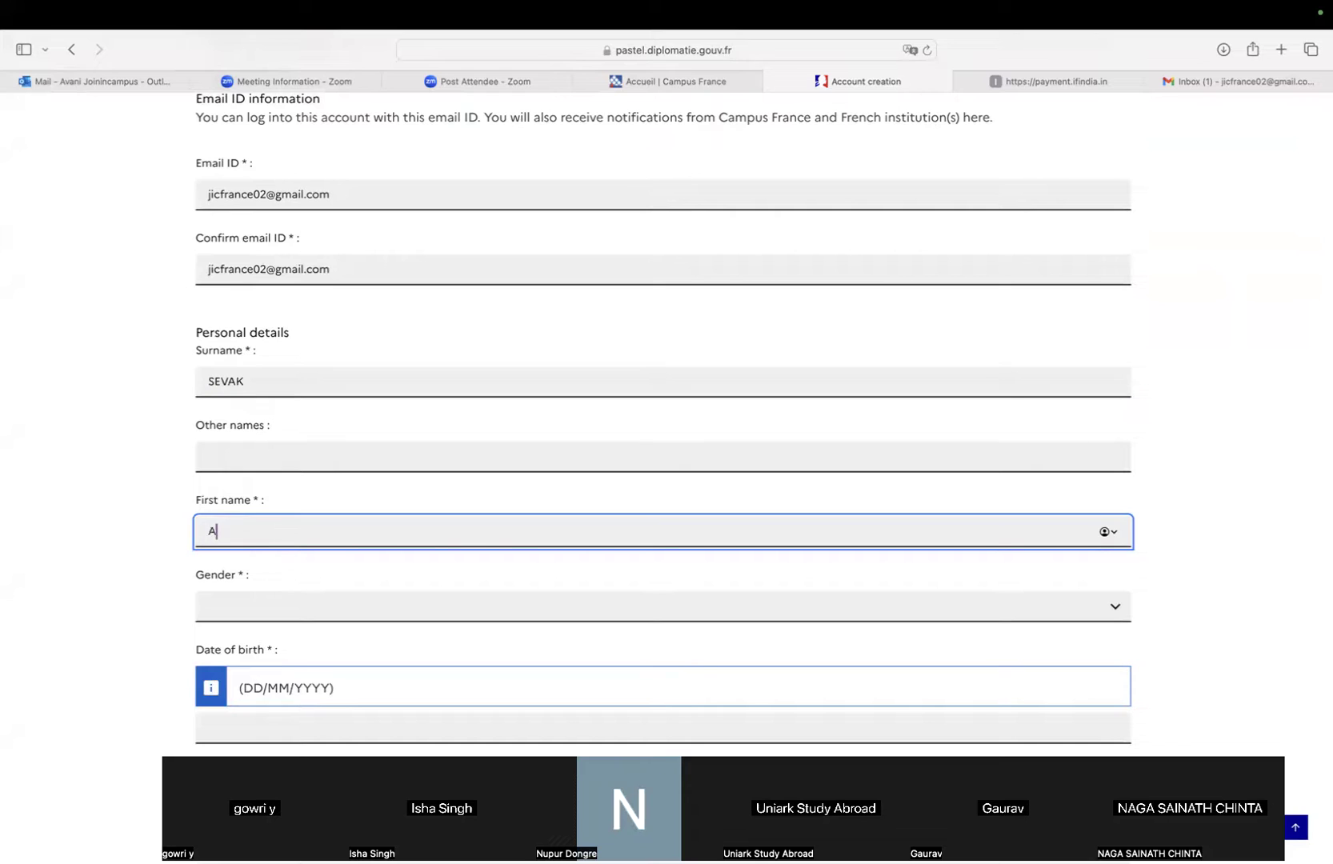
pyautogui.scroll(-3, 300, 543)
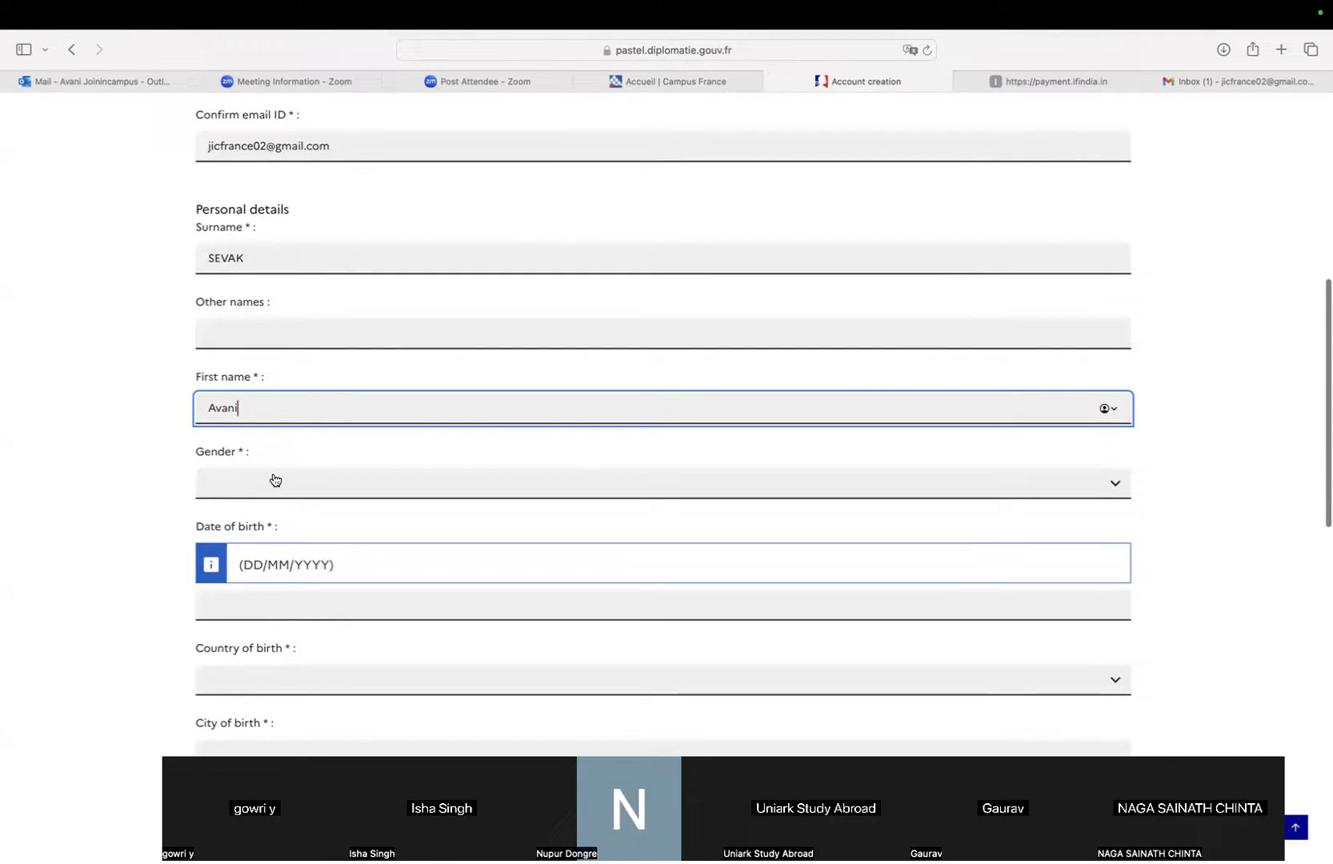
pyautogui.click(274, 482)
pyautogui.click(270, 521)
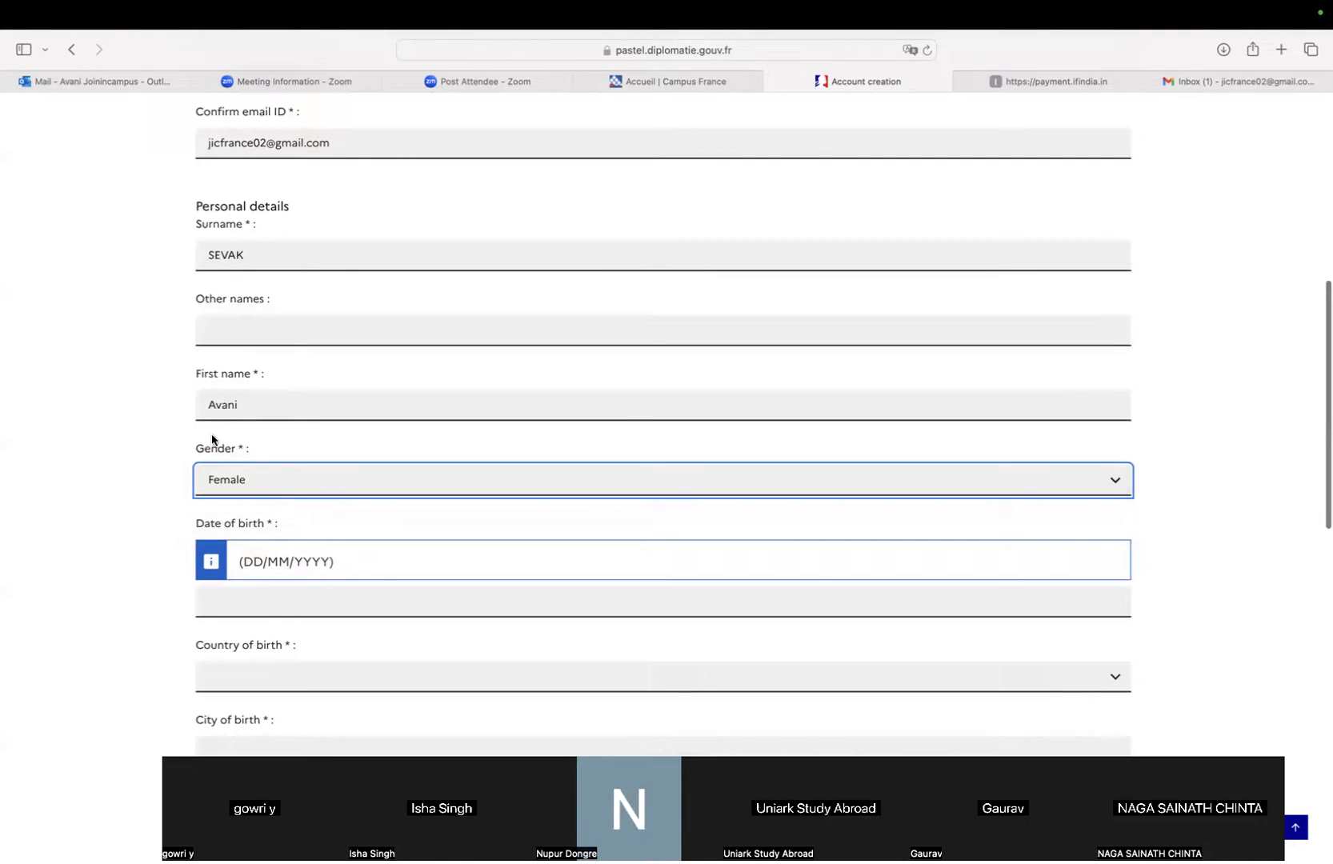
pyautogui.scroll(-1, 214, 440)
pyautogui.click(313, 564)
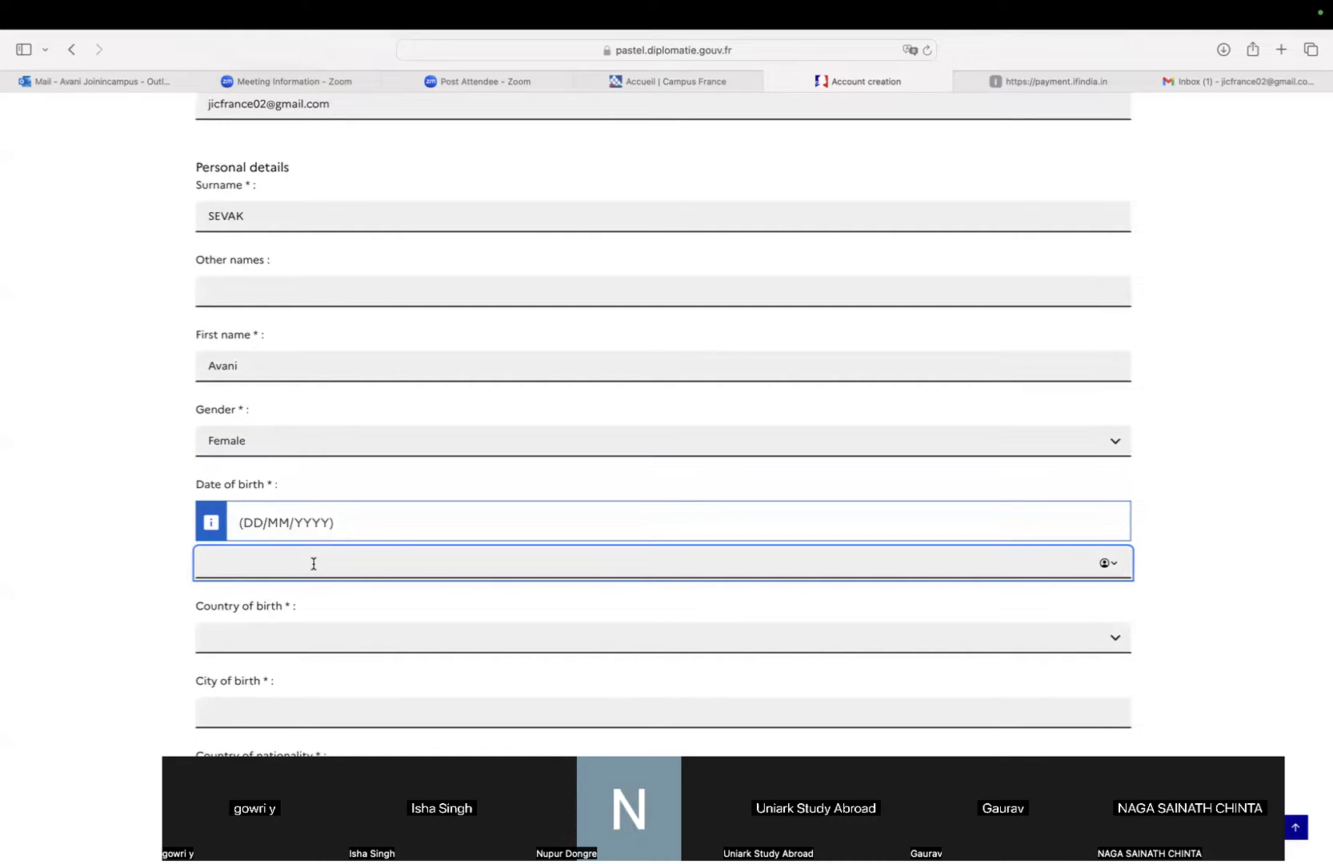
# Set country of birth to India, enter the city of birth, and set nationality to India
pyautogui.scroll(-1, 328, 477)
pyautogui.click(292, 593)
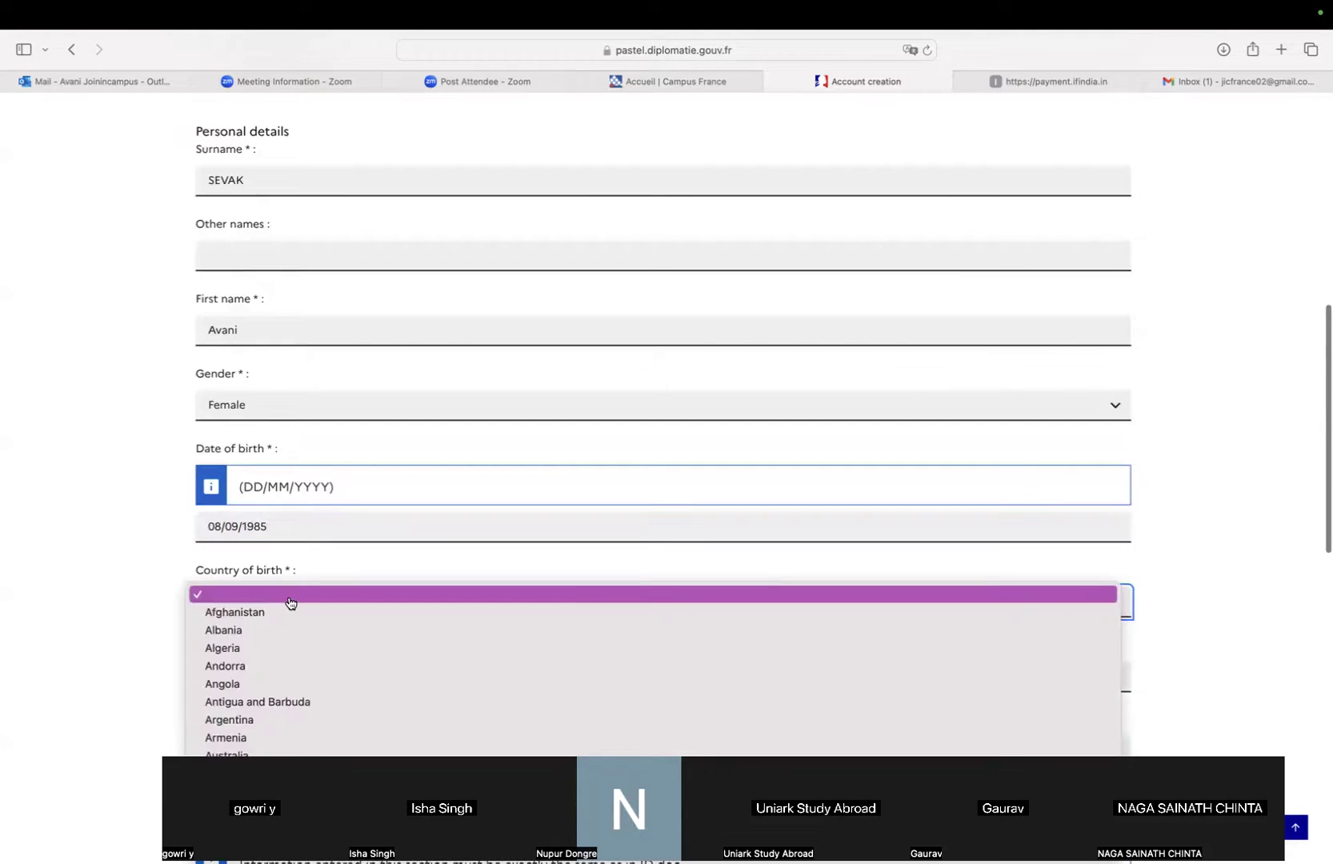
pyautogui.scroll(-5, 291, 603)
pyautogui.scroll(-2, 290, 604)
pyautogui.click(278, 605)
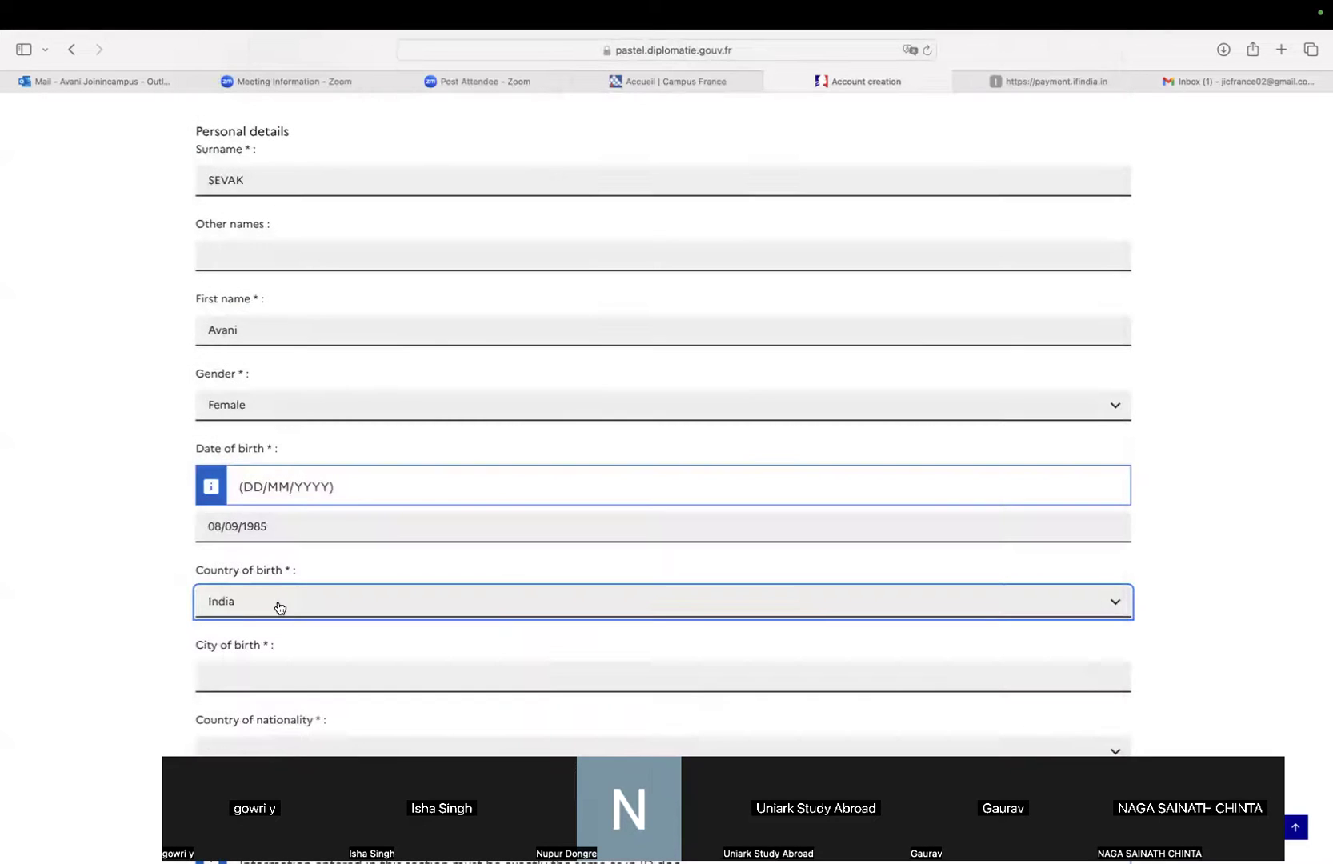
pyautogui.scroll(-3, 276, 602)
pyautogui.click(284, 453)
pyautogui.write('A')
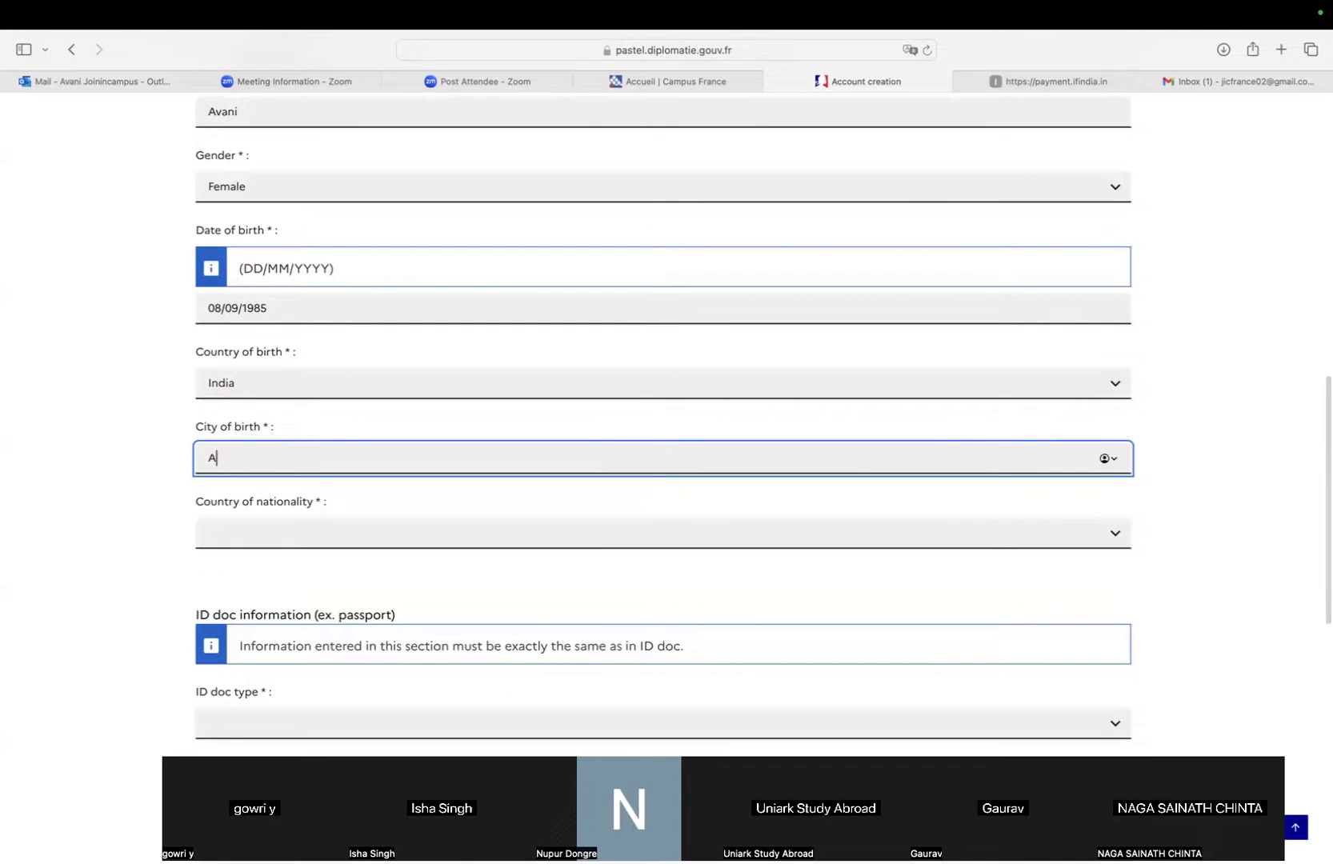
pyautogui.write('hmedabad')
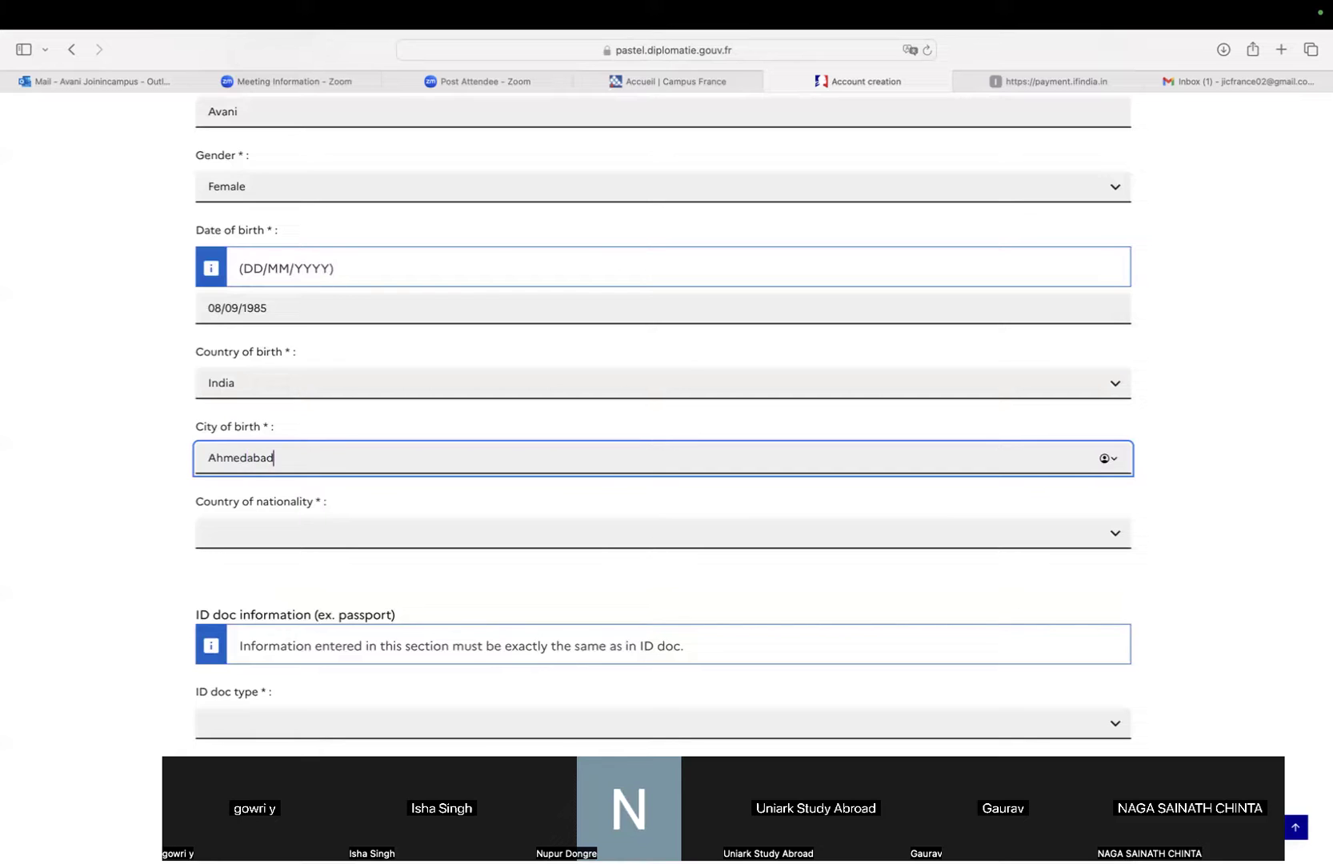
pyautogui.click(285, 532)
pyautogui.scroll(-5, 283, 532)
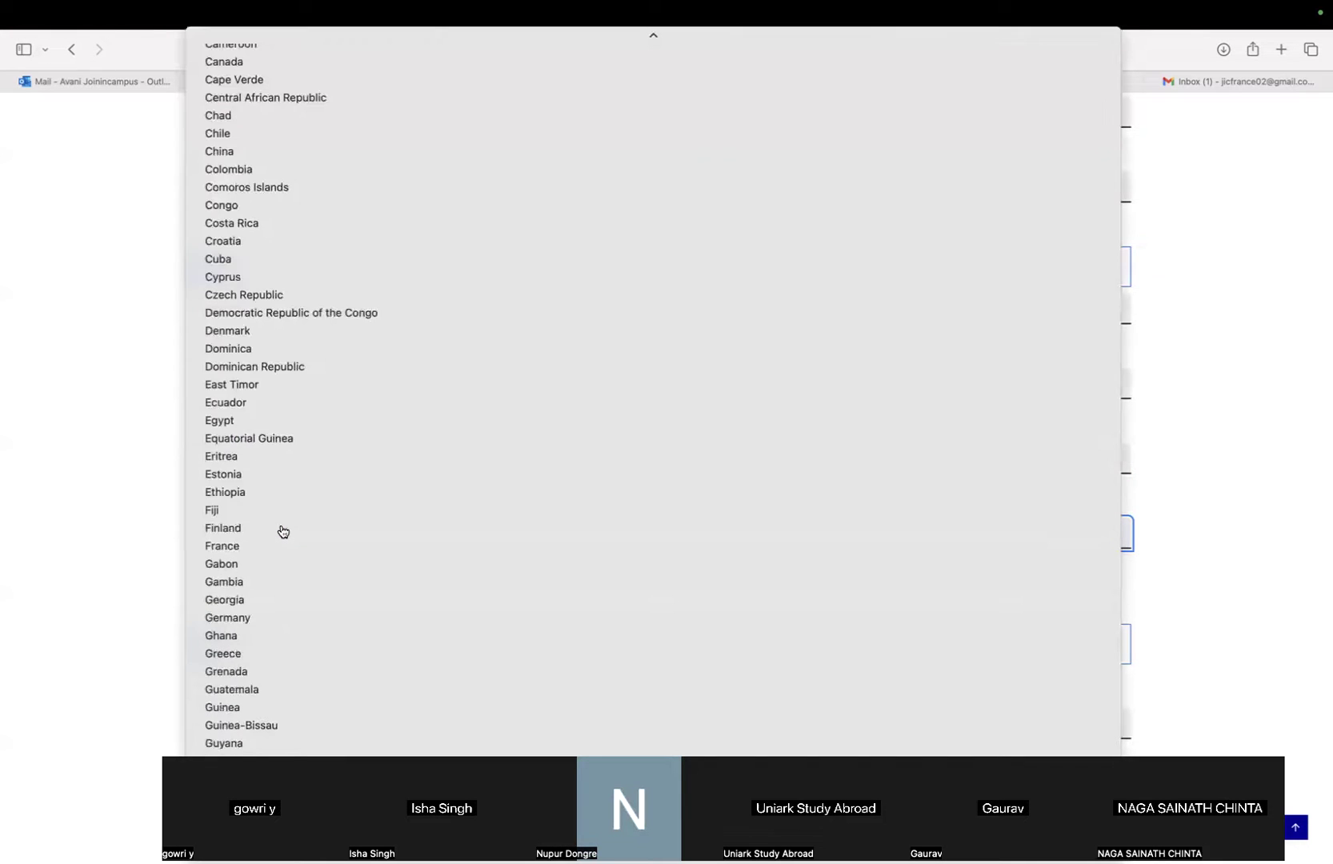
pyautogui.scroll(-2, 283, 532)
pyautogui.click(283, 532)
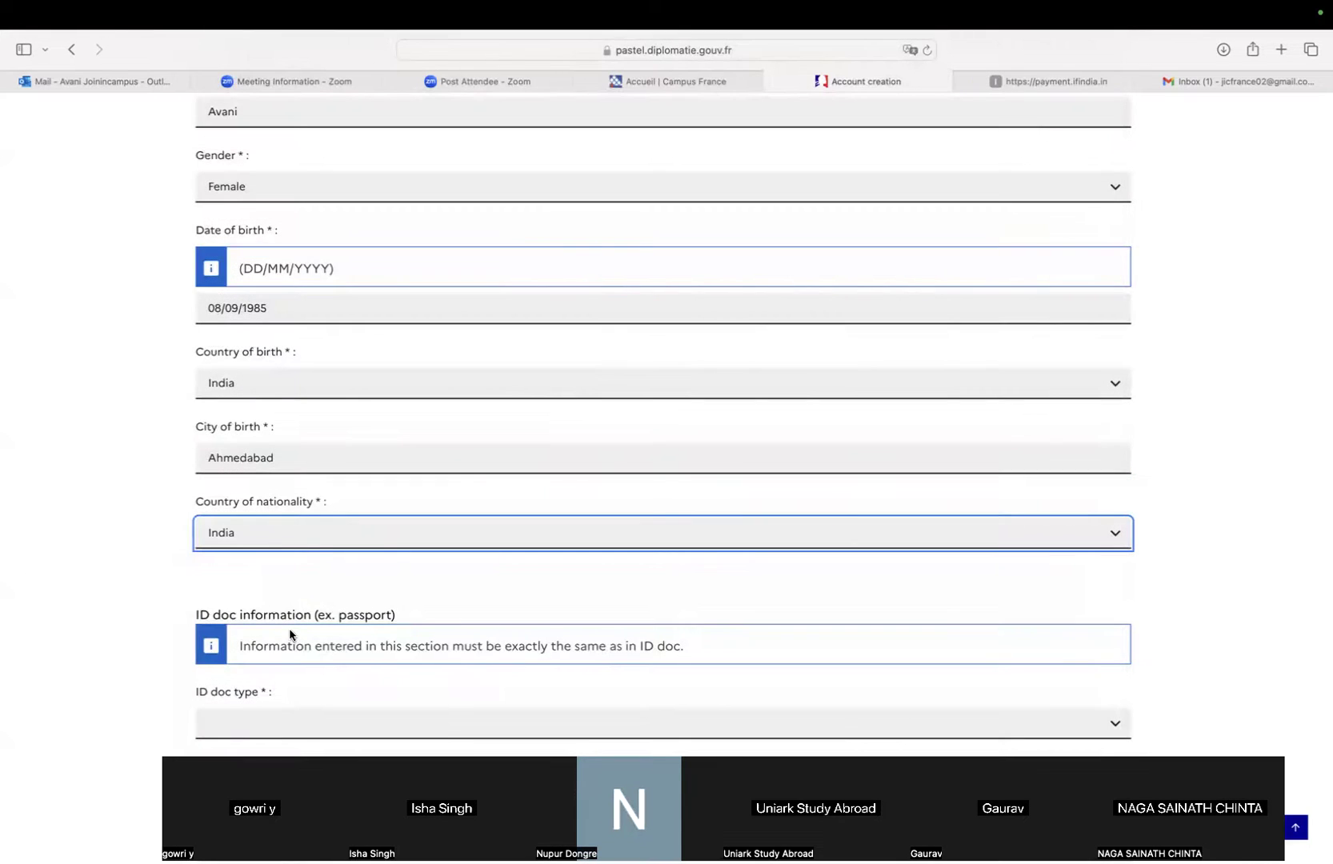
pyautogui.scroll(-3, 289, 628)
pyautogui.scroll(-3, 287, 629)
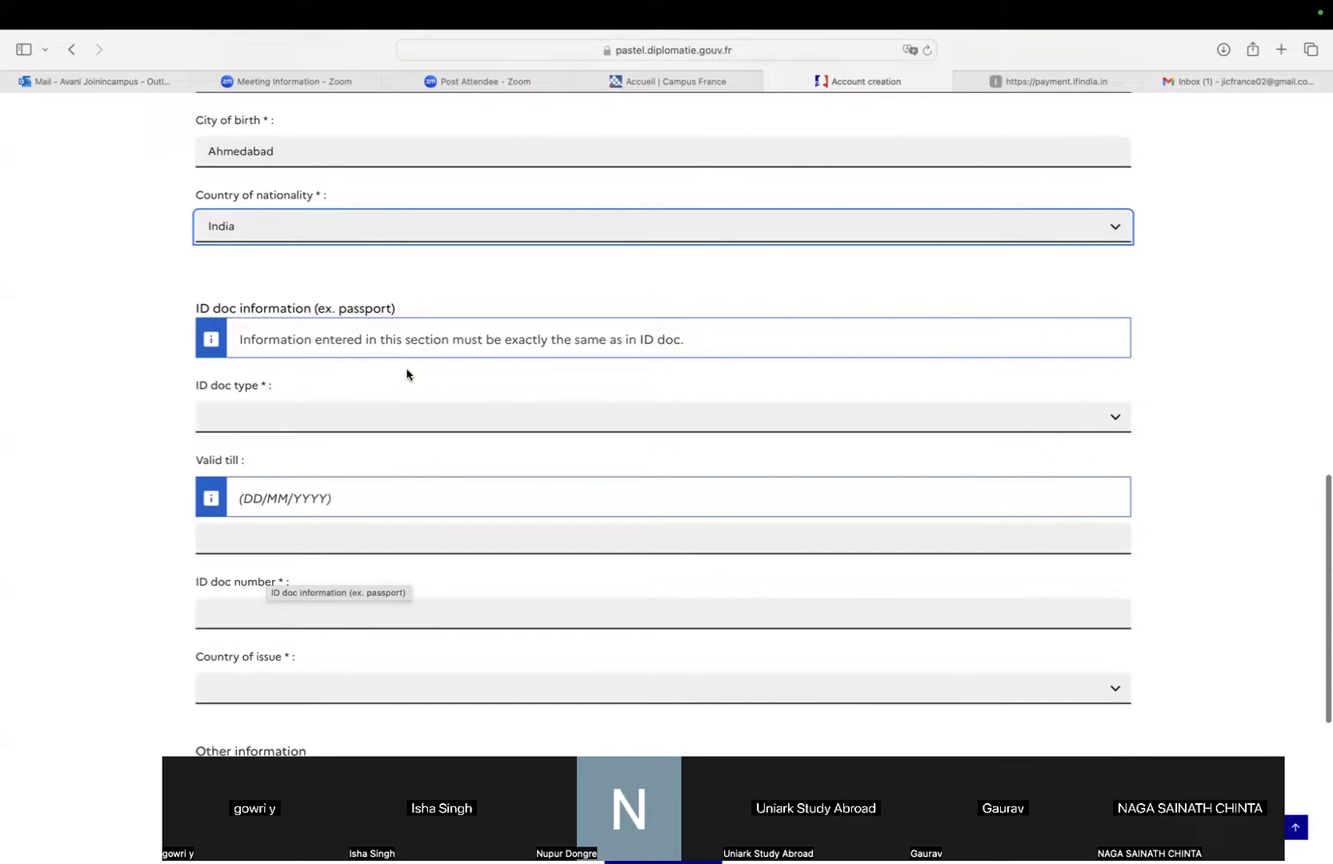
# Set ID type to Passport, enter its expiry date and number, with India as issuing country
pyautogui.click(315, 420)
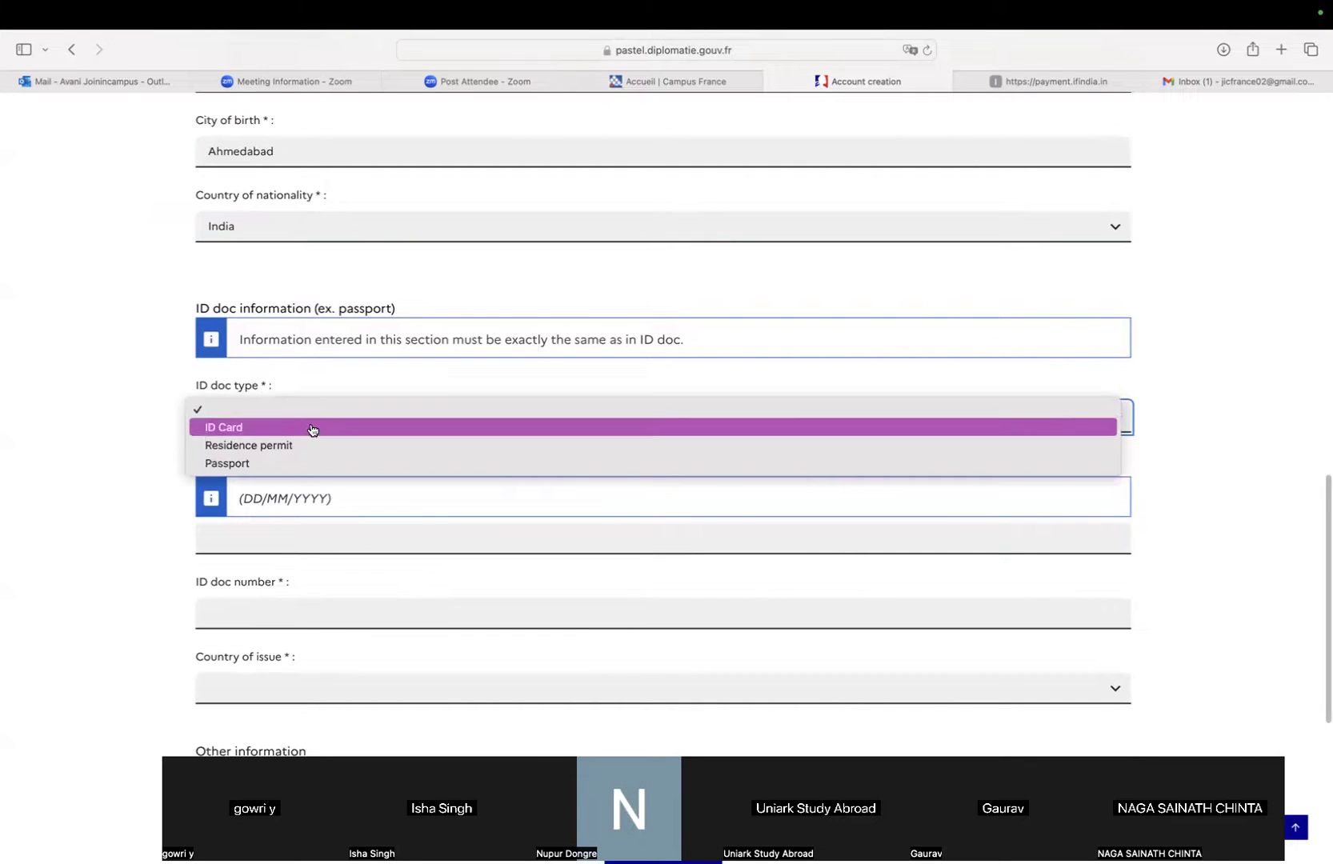
pyautogui.click(271, 464)
pyautogui.scroll(-1, 376, 506)
pyautogui.click(344, 517)
pyautogui.write('13/')
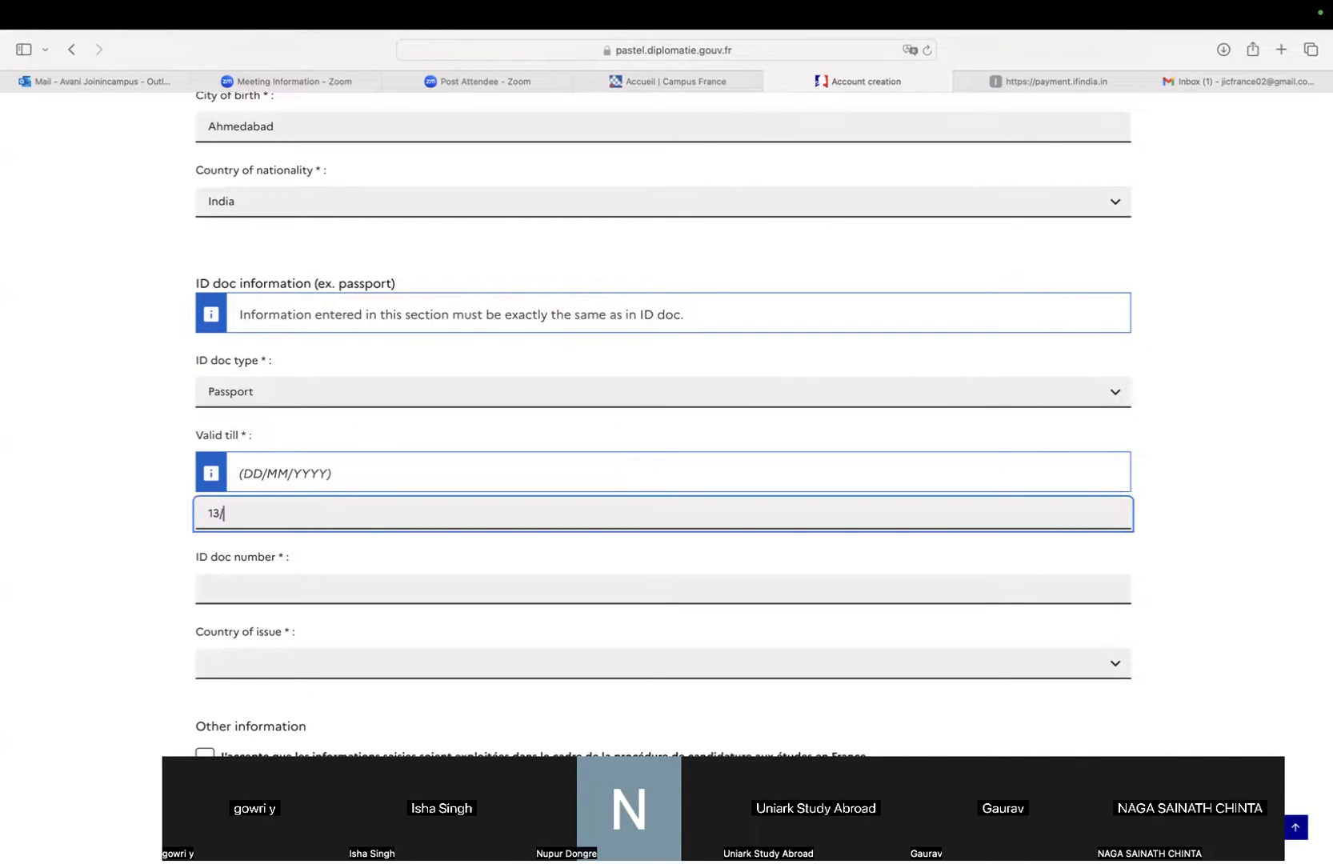
pyautogui.write('12/2029')
pyautogui.scroll(-1, 342, 544)
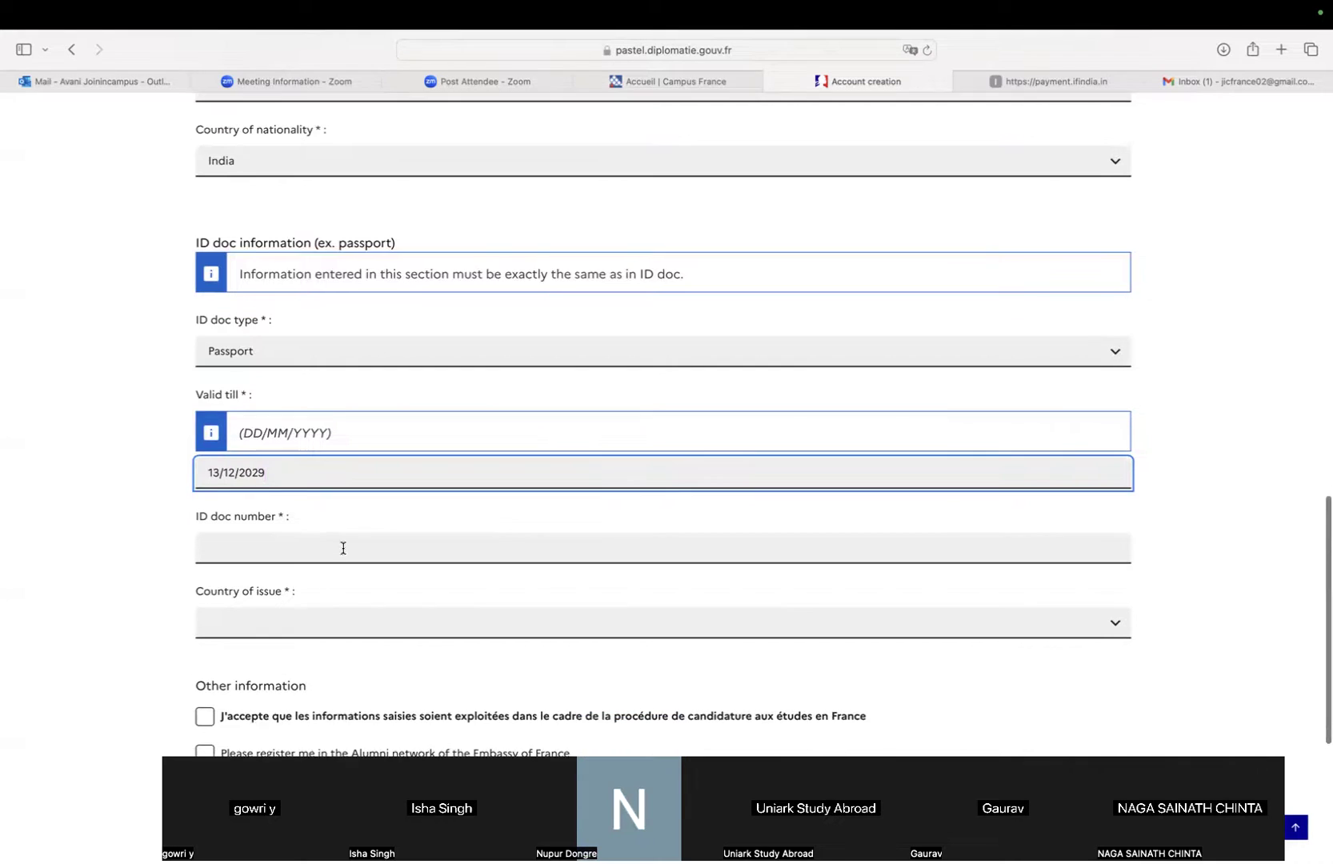
pyautogui.click(337, 542)
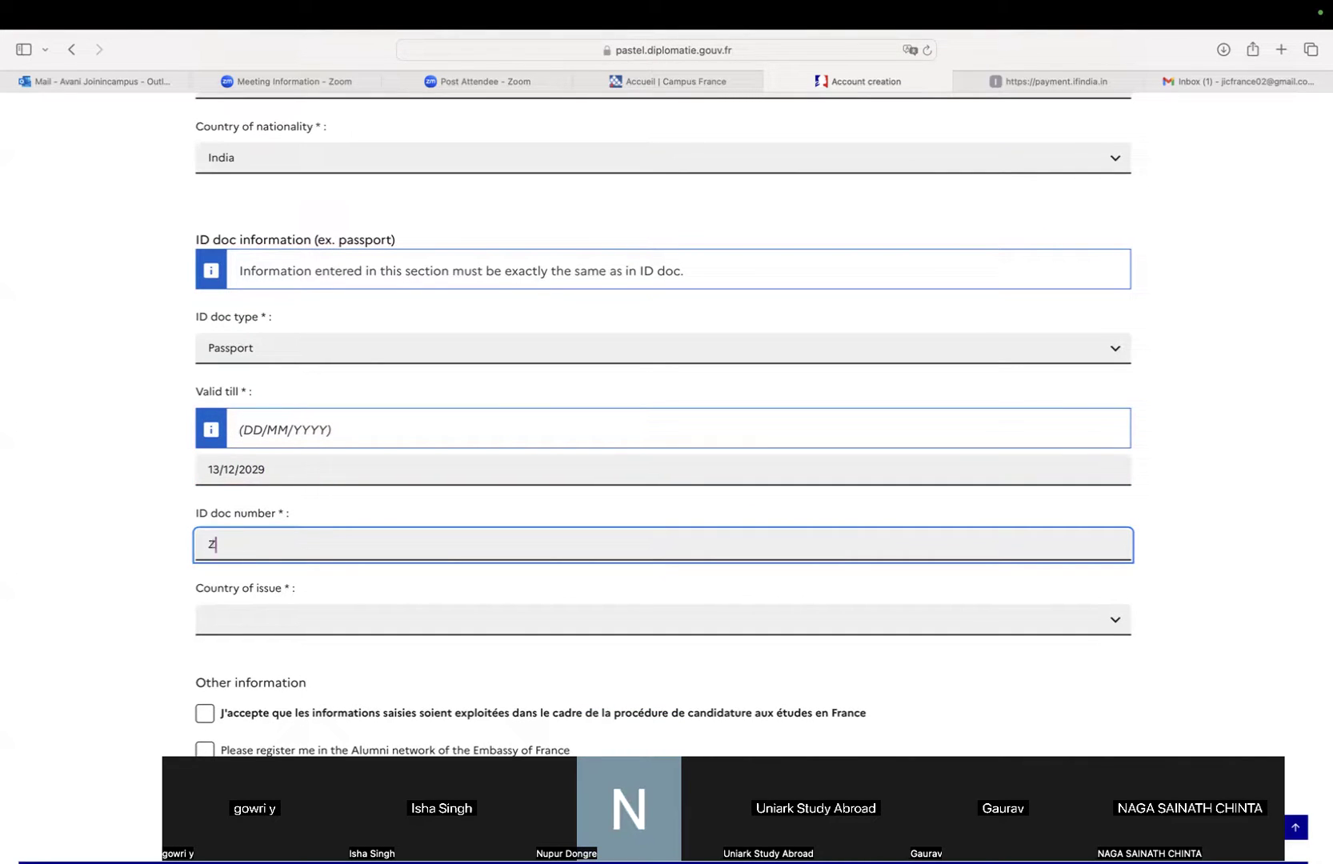
pyautogui.scroll(-1, 332, 535)
pyautogui.click(312, 581)
pyautogui.scroll(-10, 316, 583)
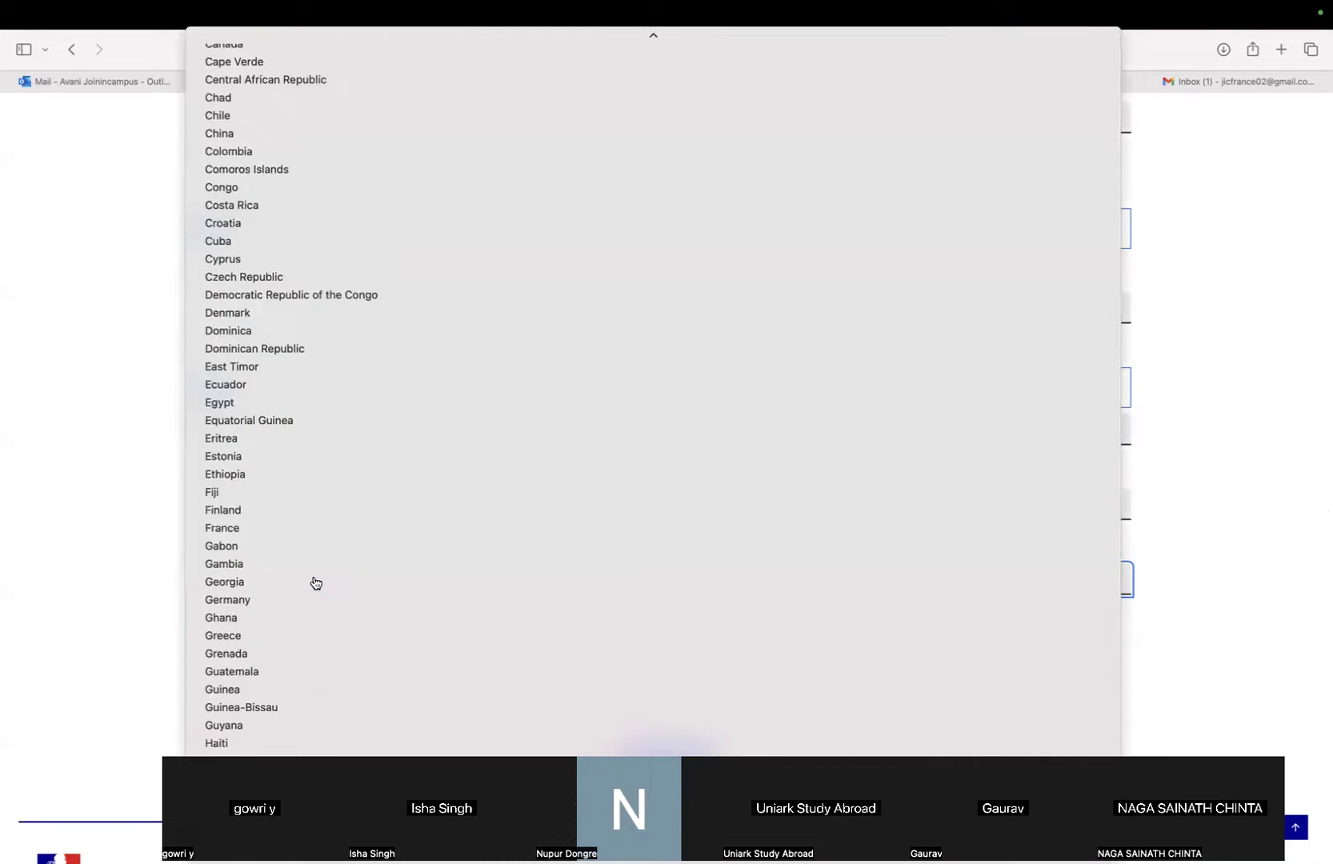
pyautogui.write('ind')
pyautogui.press('Return')
pyautogui.scroll(-2, 128, 634)
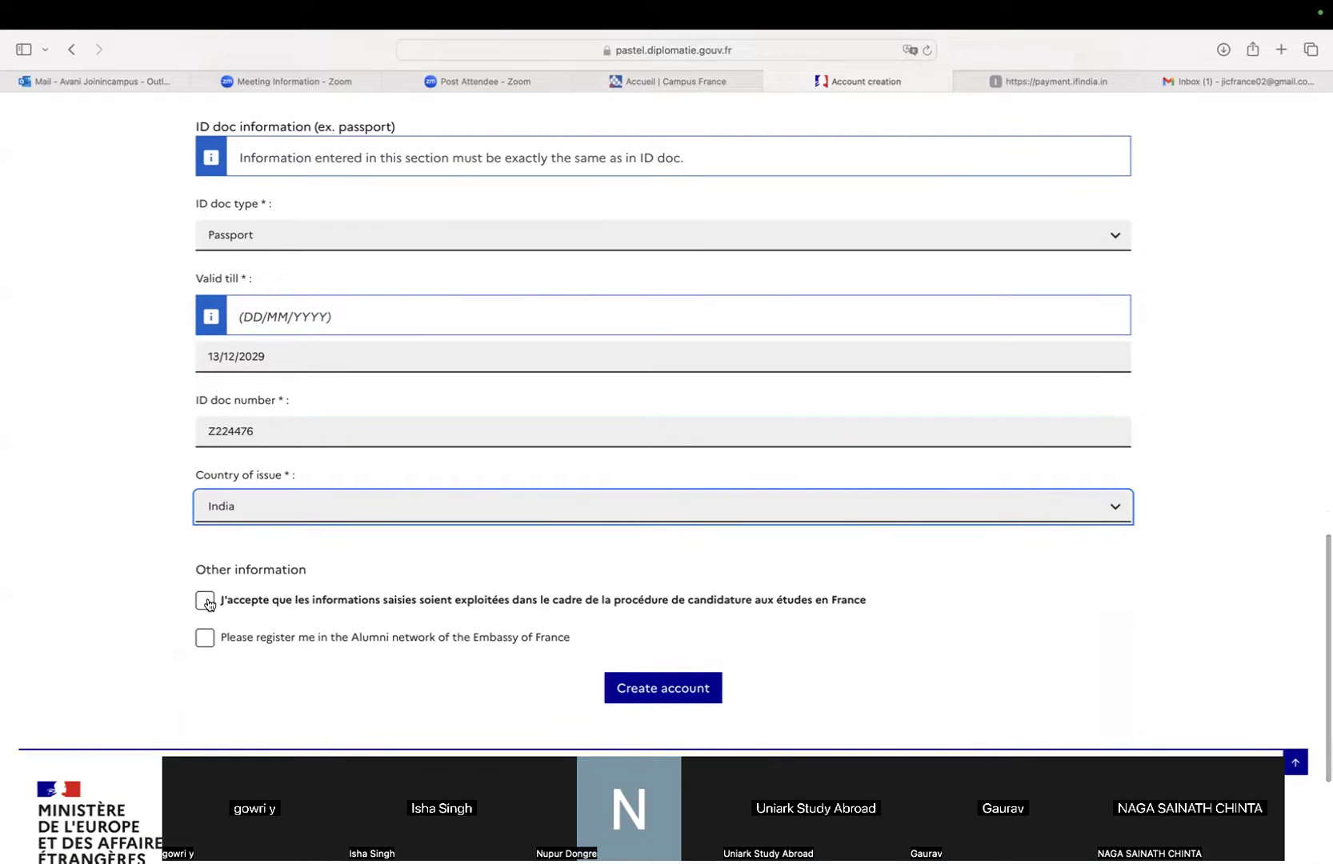
# Accept use of the data, opt in to the Alumni network, and click Create account
pyautogui.click(205, 602)
pyautogui.click(206, 639)
pyautogui.click(206, 638)
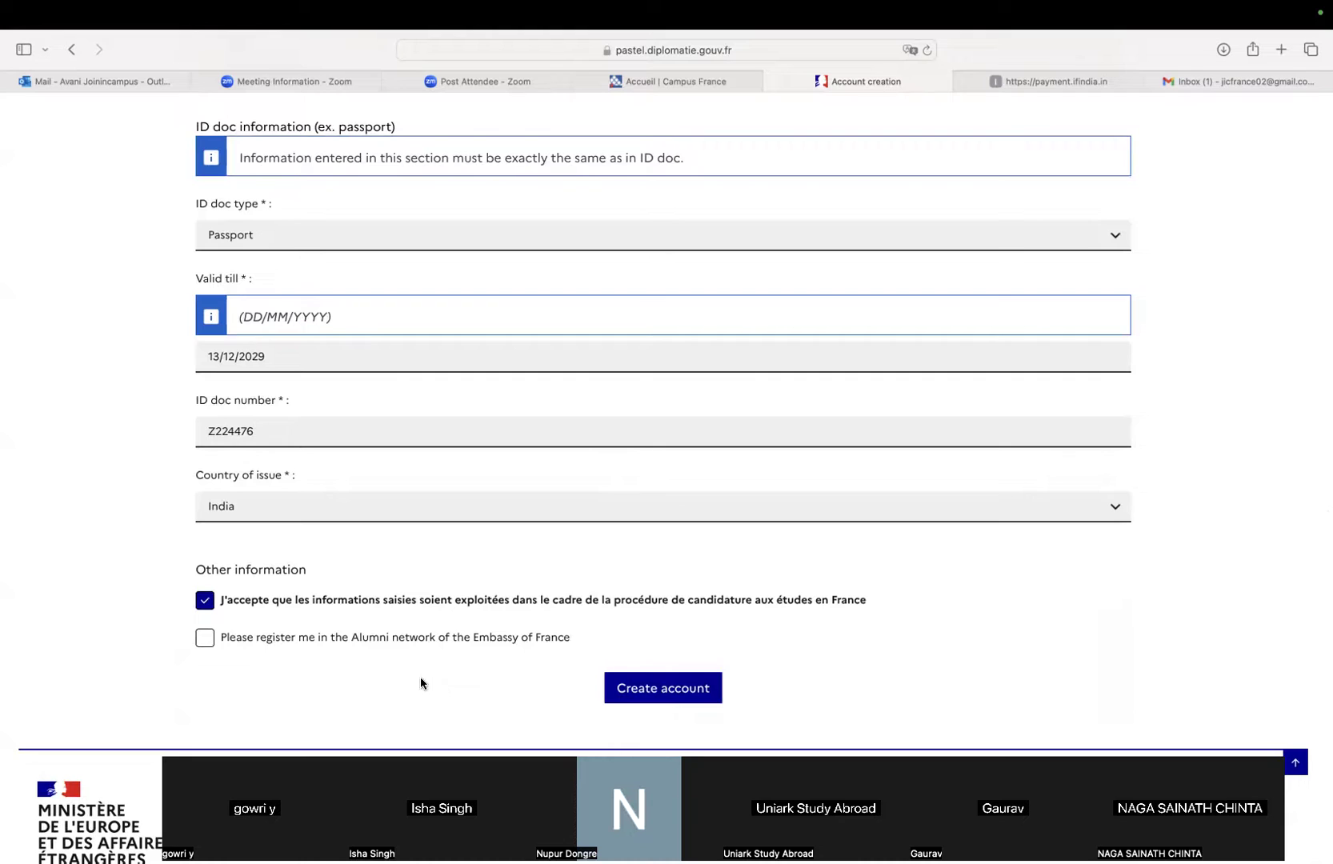
pyautogui.click(205, 638)
pyautogui.click(644, 702)
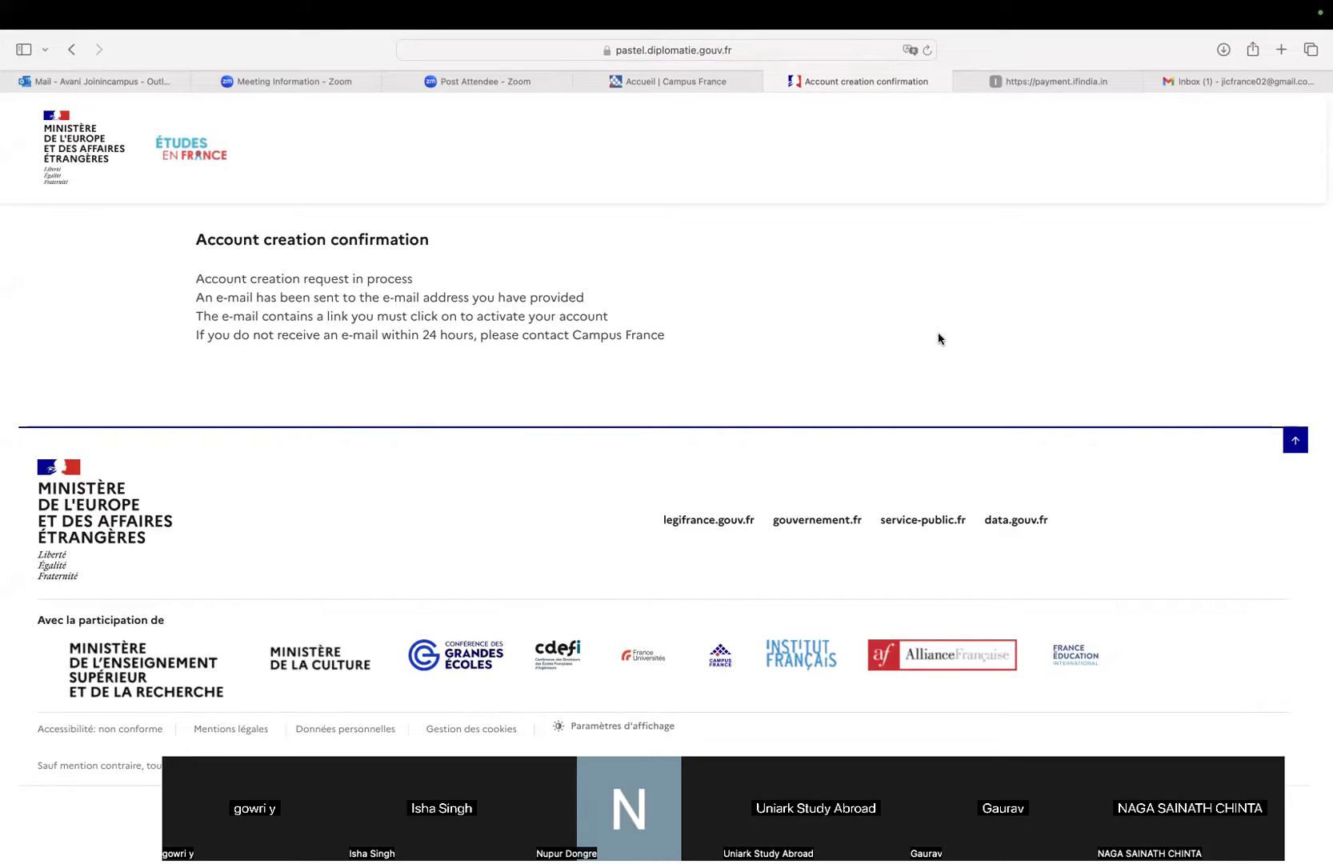
# In Gmail, dismiss the Get started card, glance at Google's welcome mail, and reload the inbox
pyautogui.click(1190, 83)
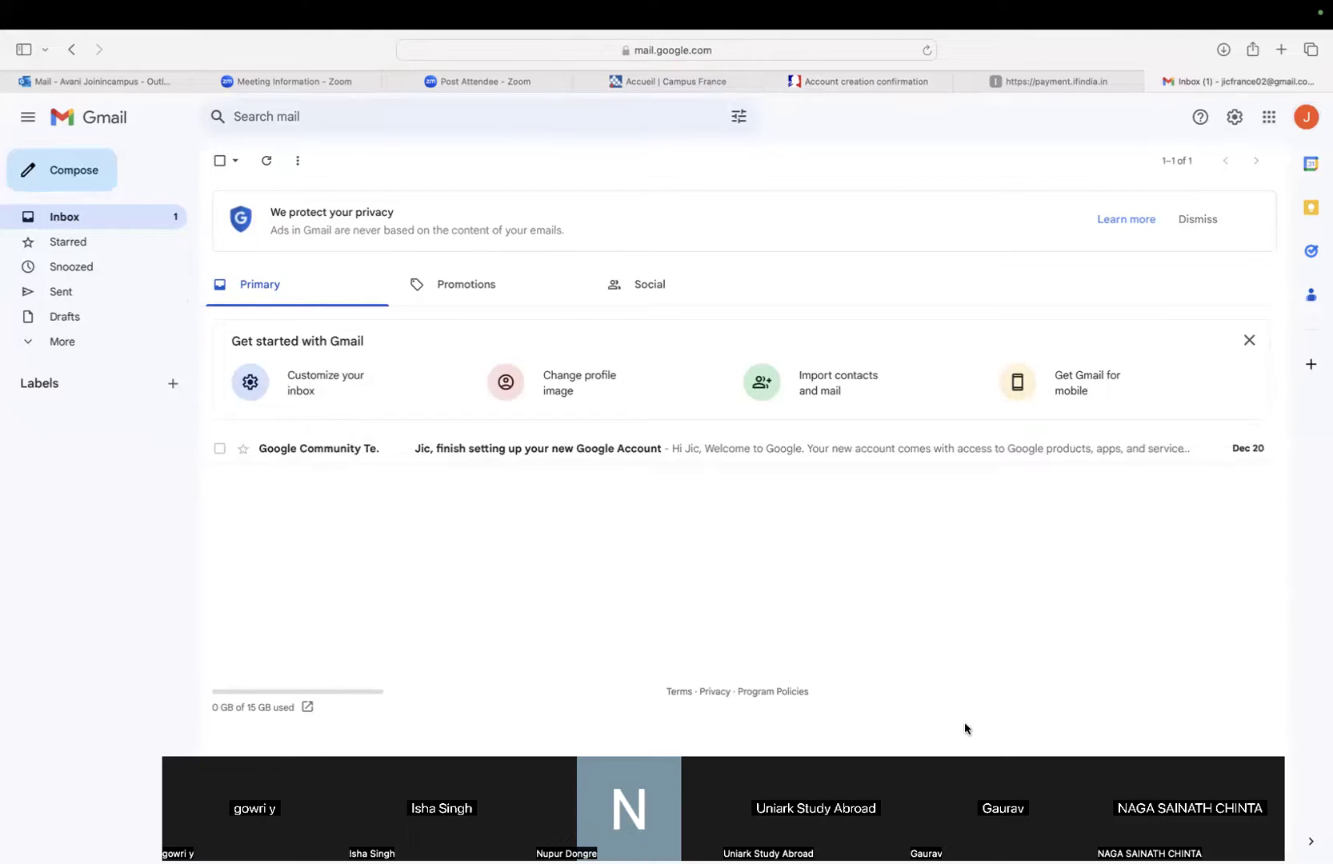
pyautogui.click(1249, 340)
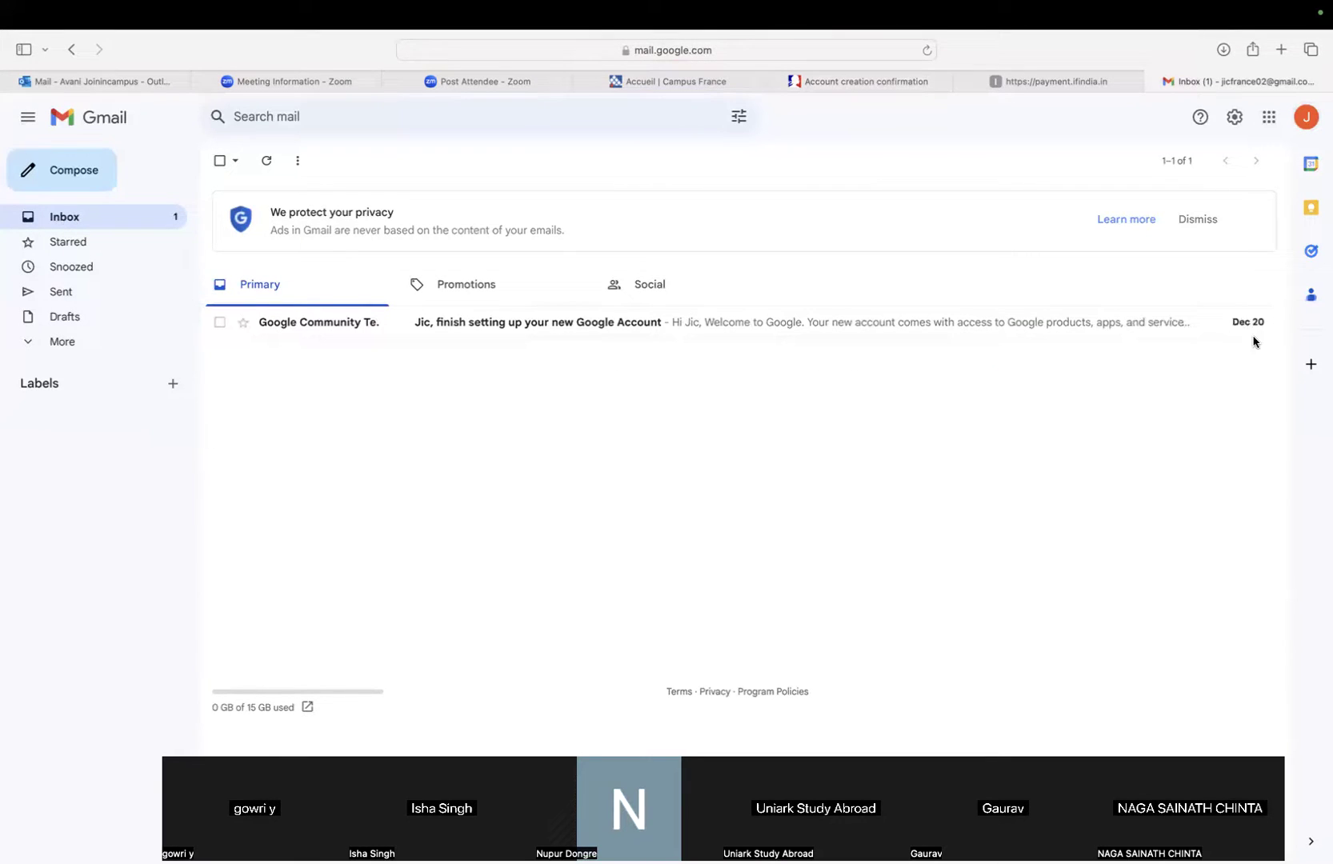
pyautogui.click(424, 330)
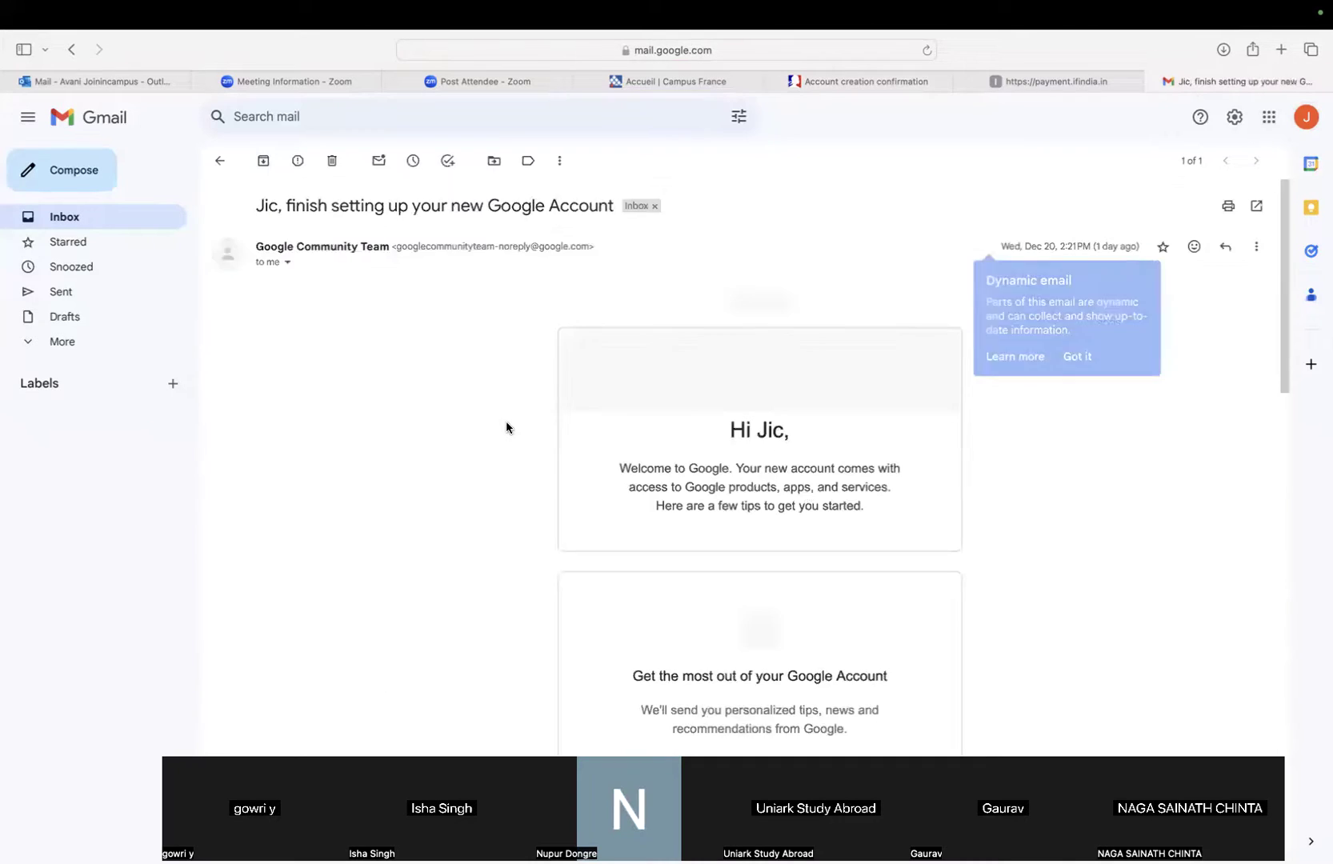
pyautogui.click(219, 160)
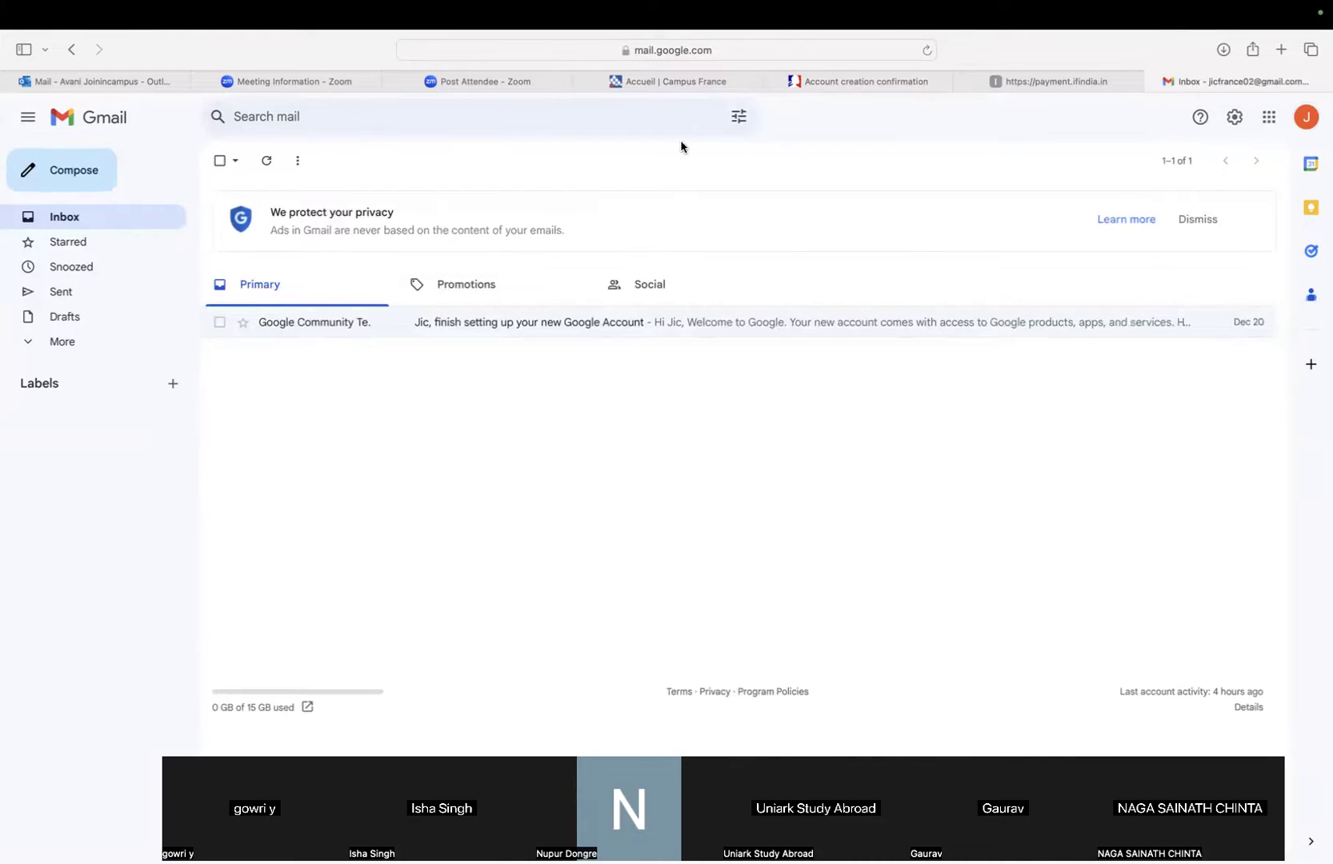
pyautogui.press('super+r')
# Dismiss Gmail's privacy notice, check the signed-in account, and reload the inbox again
pyautogui.click(828, 82)
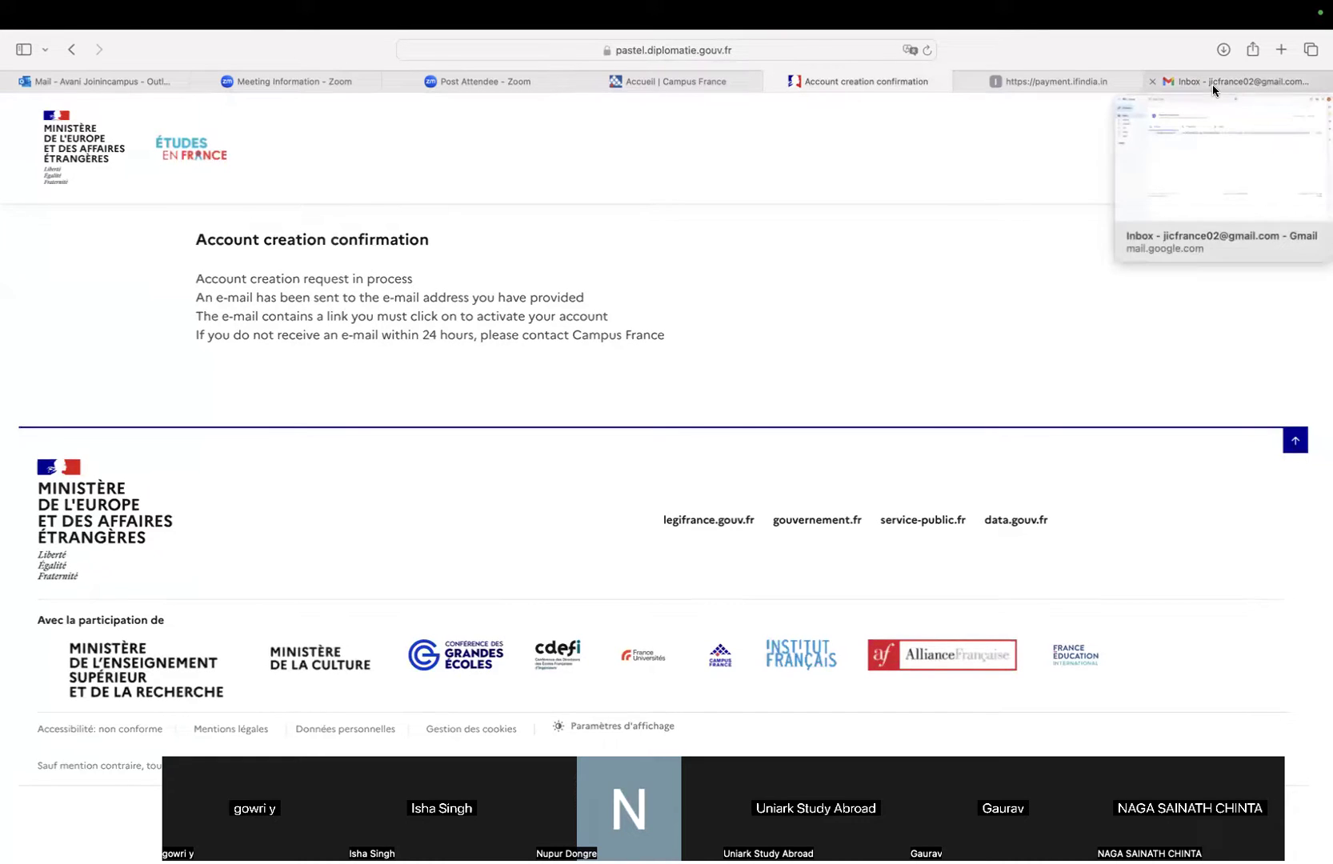
pyautogui.moveTo(1199, 84)
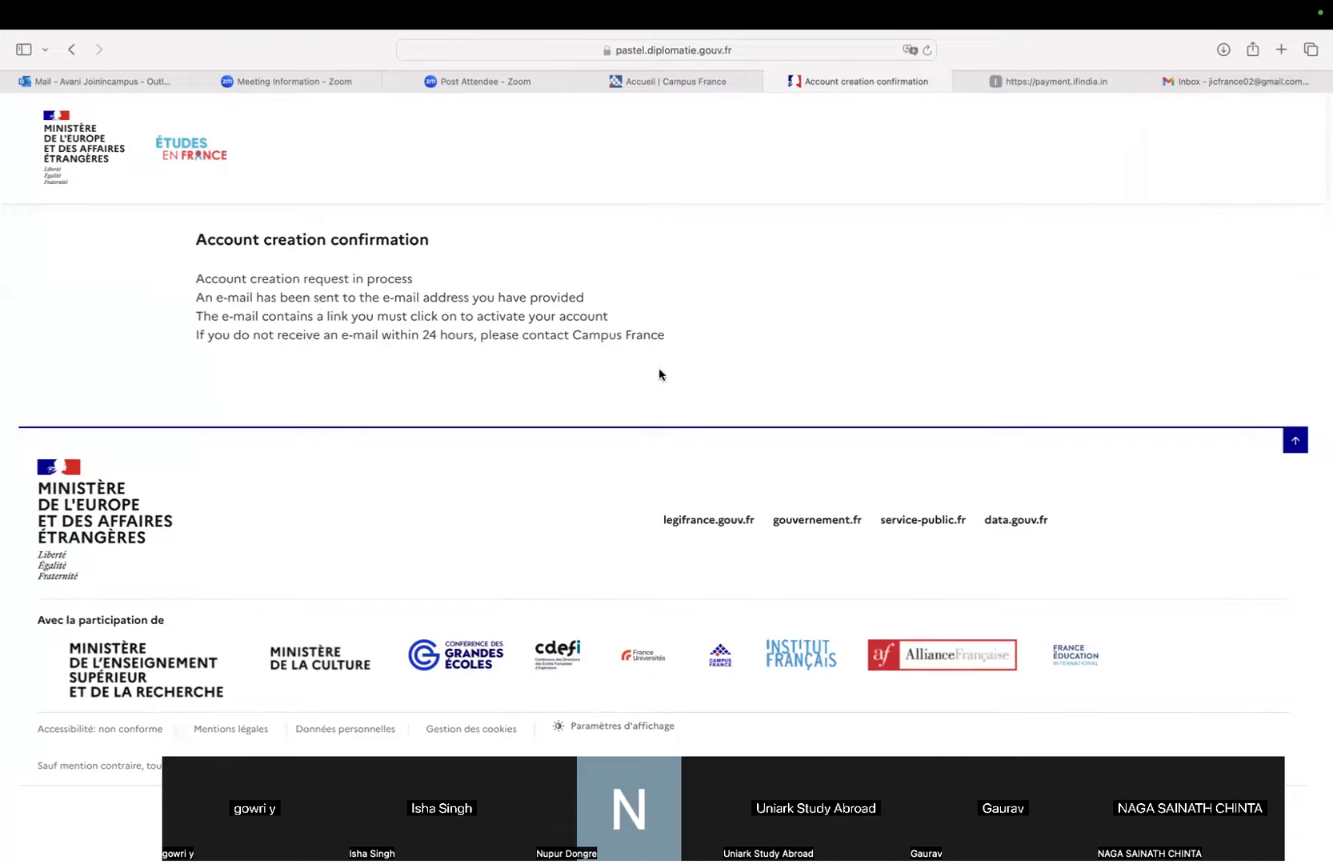
pyautogui.click(1182, 81)
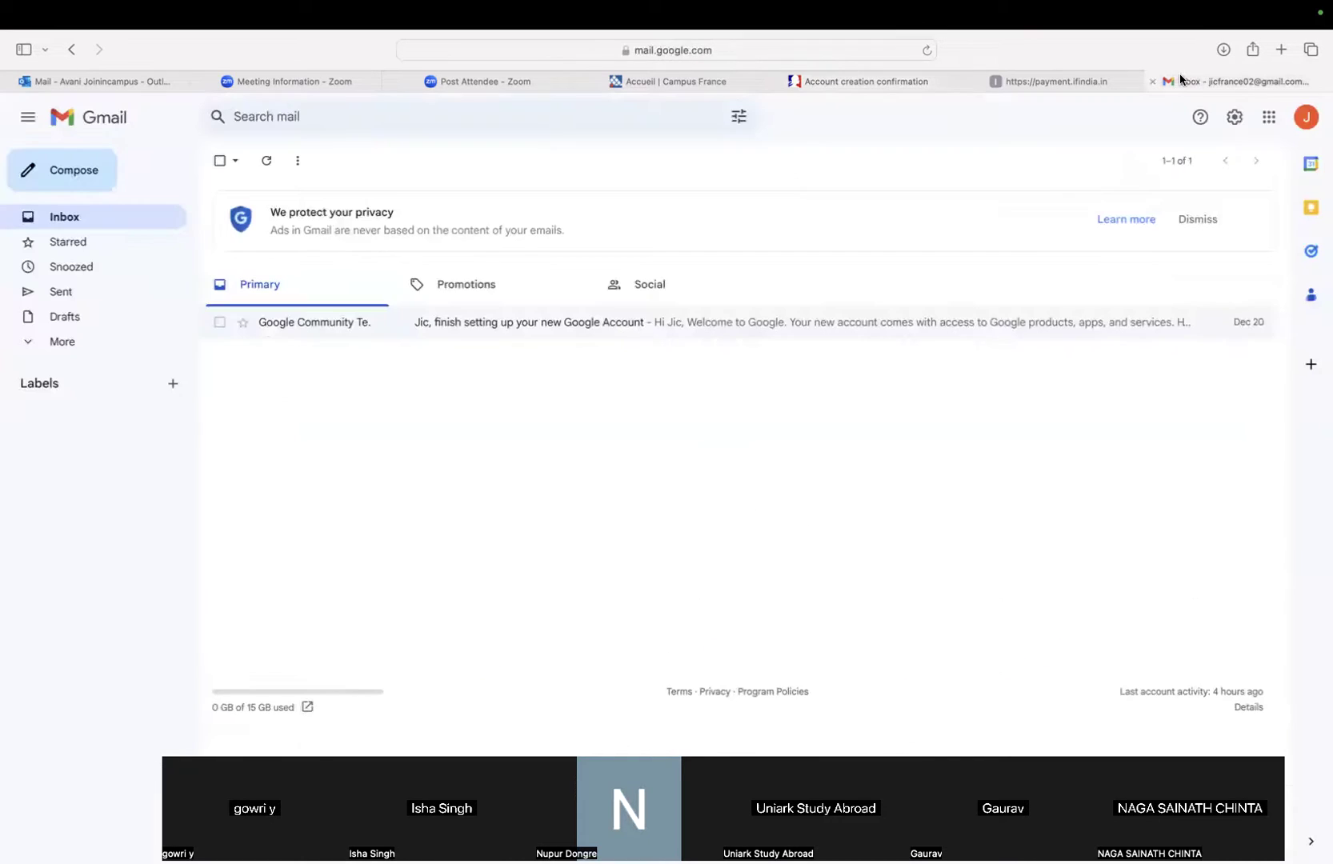
pyautogui.click(1214, 224)
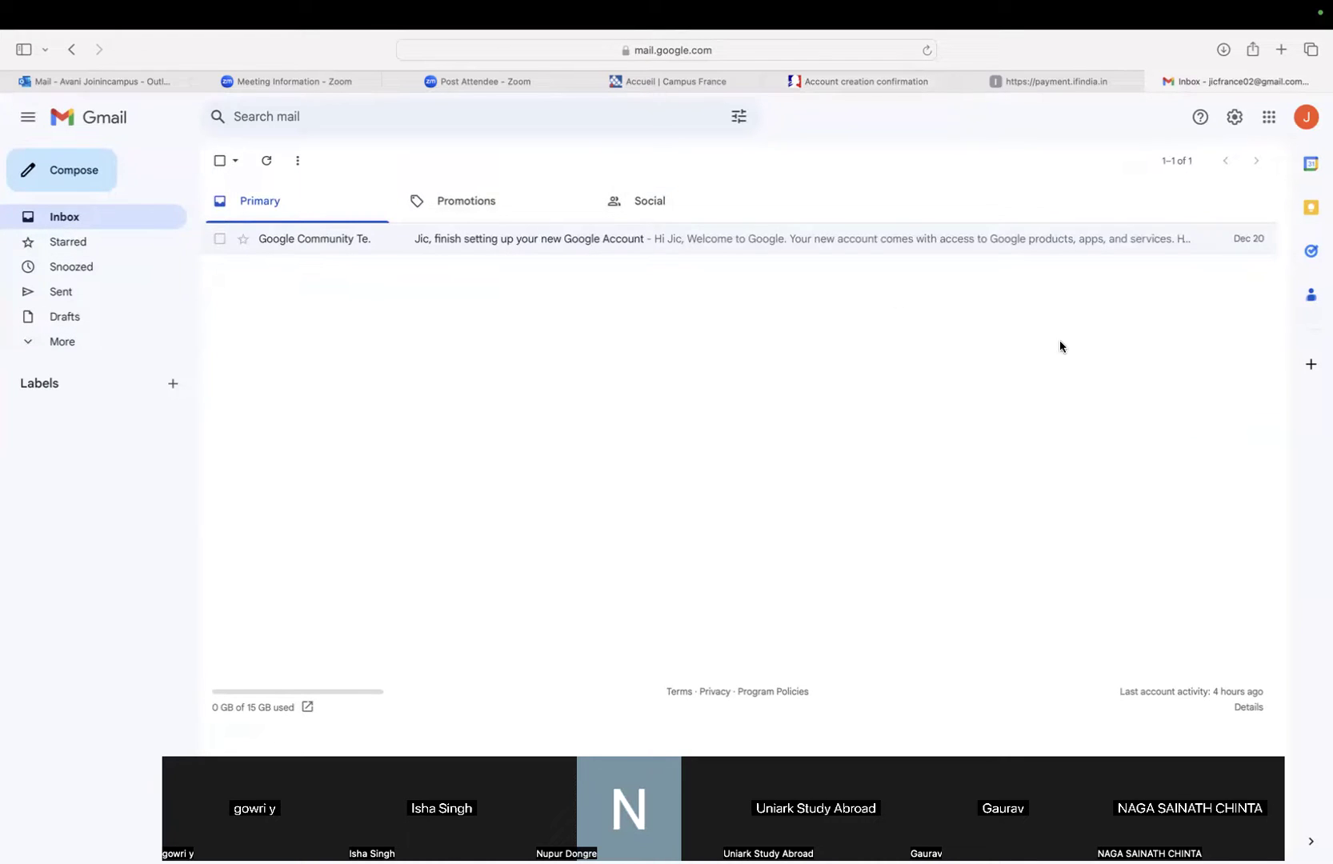
pyautogui.click(1306, 120)
pyautogui.click(840, 483)
pyautogui.press('super+r')
# Look over the confirmation and Campus France India pages, then find the new confirmation e-mail in Gmail
pyautogui.click(803, 88)
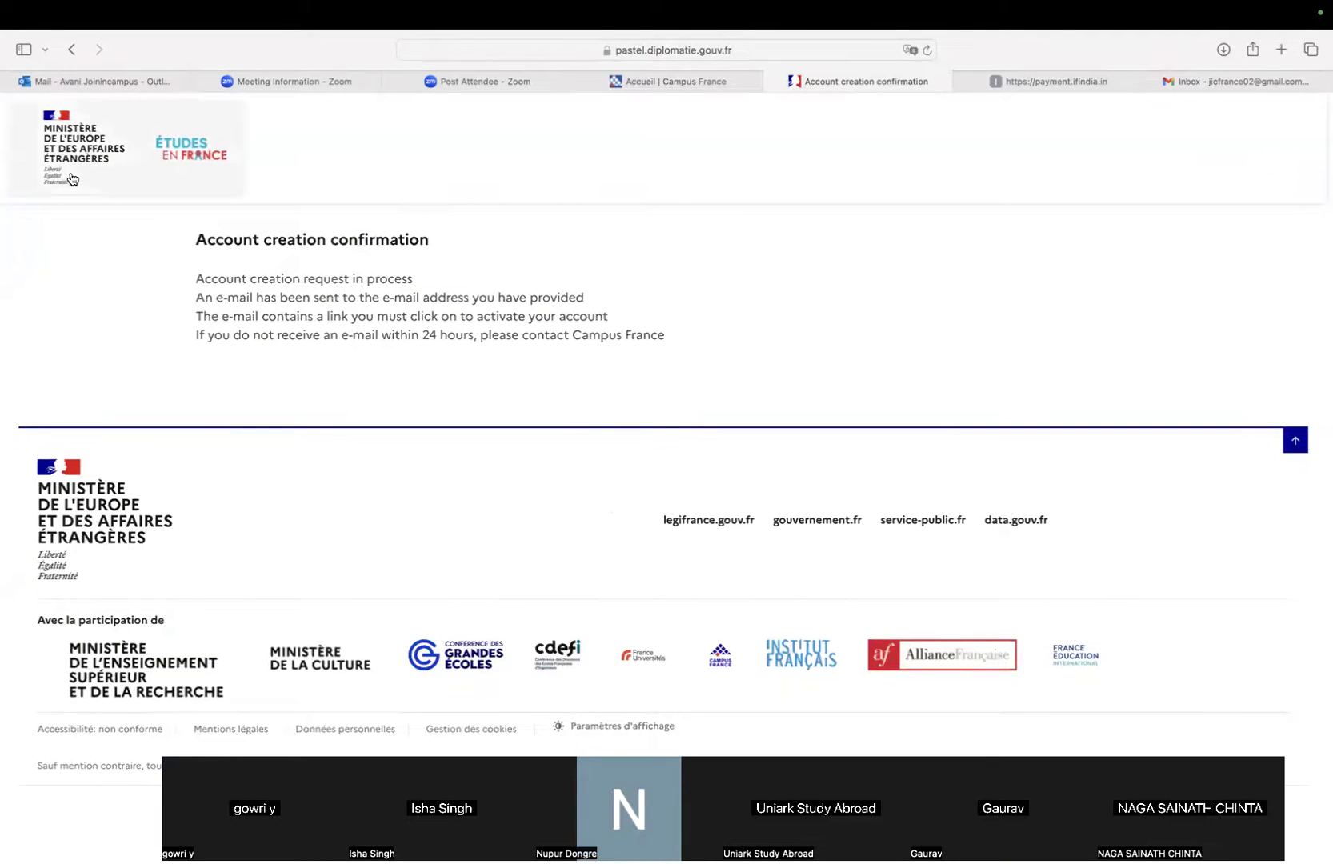
pyautogui.click(677, 82)
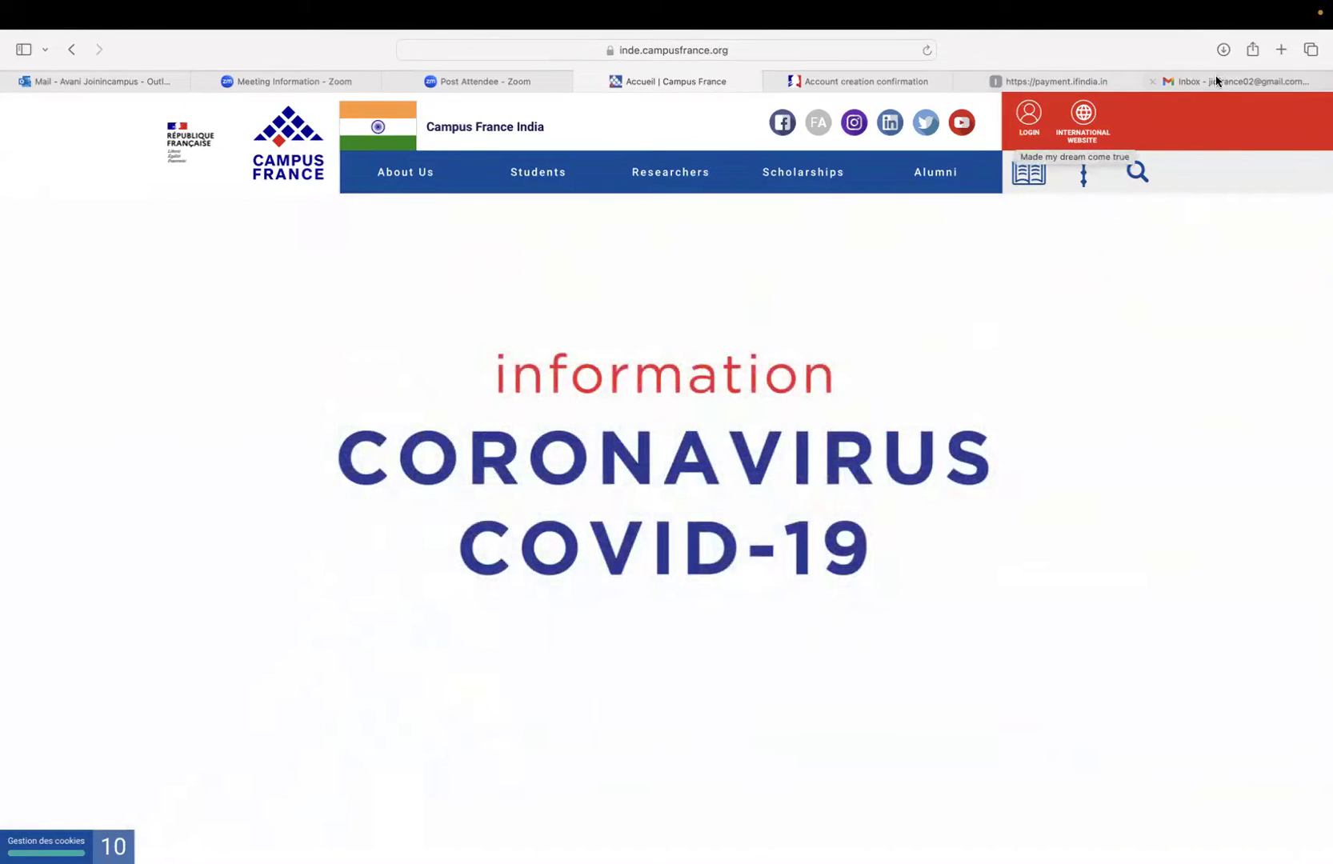
pyautogui.click(1200, 83)
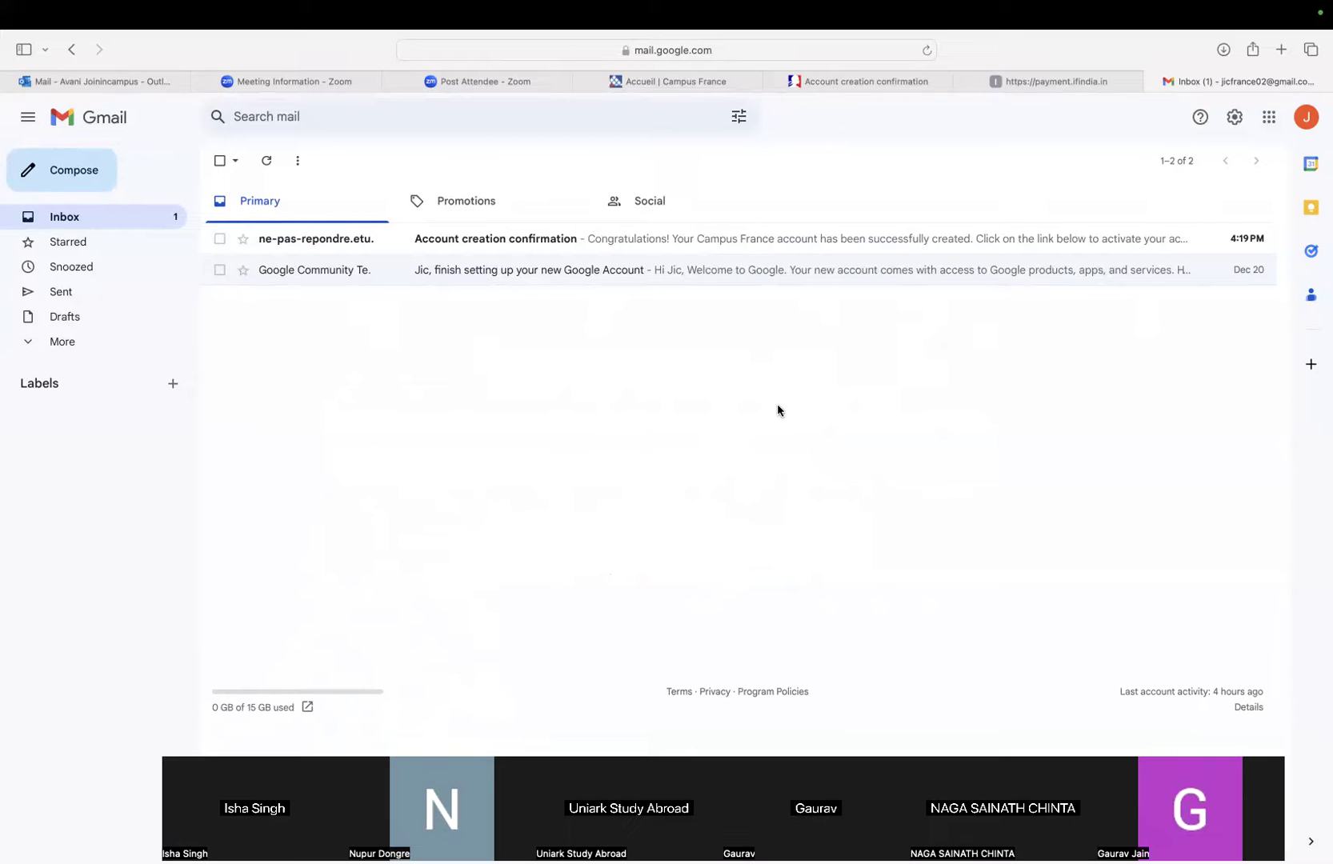
# Open the Account creation confirmation e-mail and follow its activation link to the password page
pyautogui.click(608, 247)
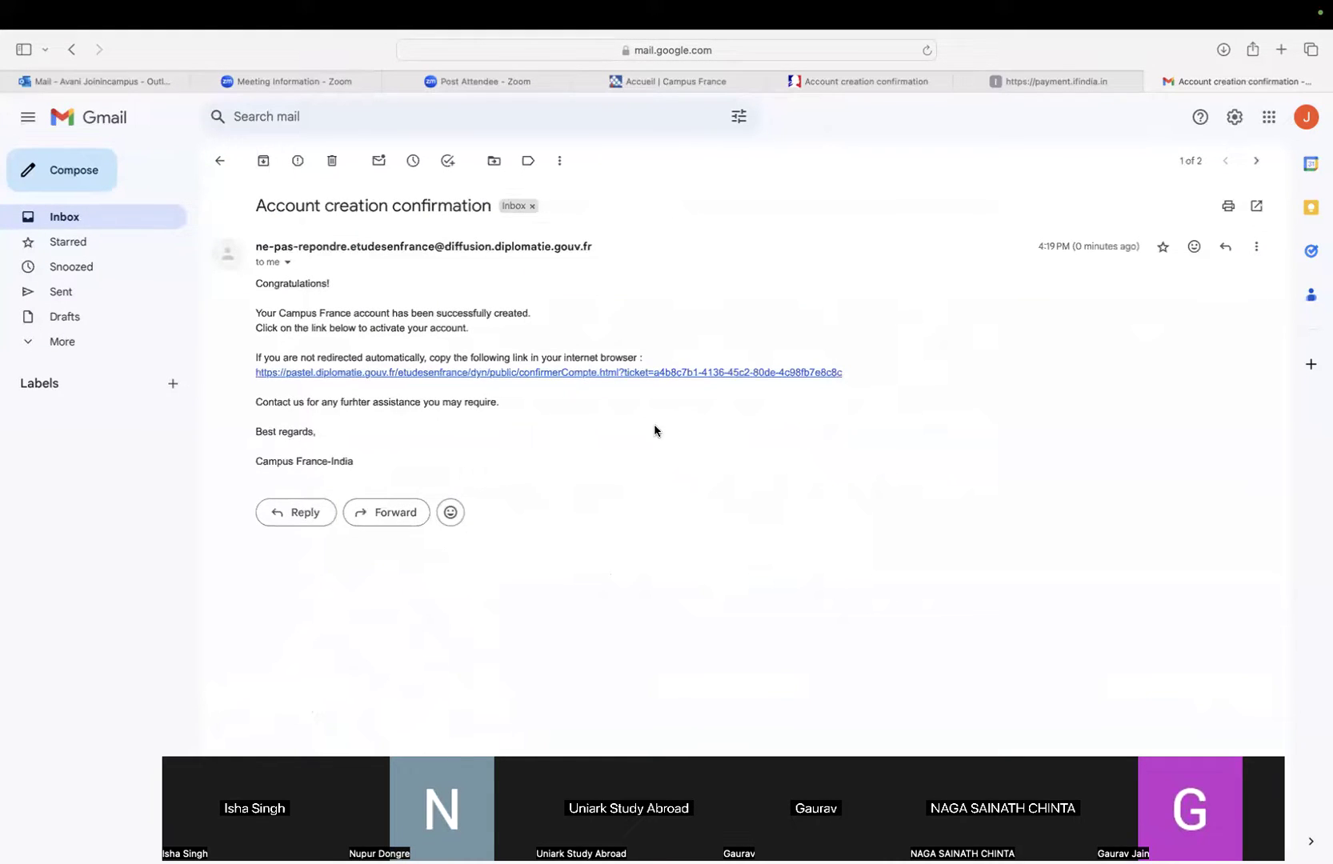
pyautogui.click(389, 375)
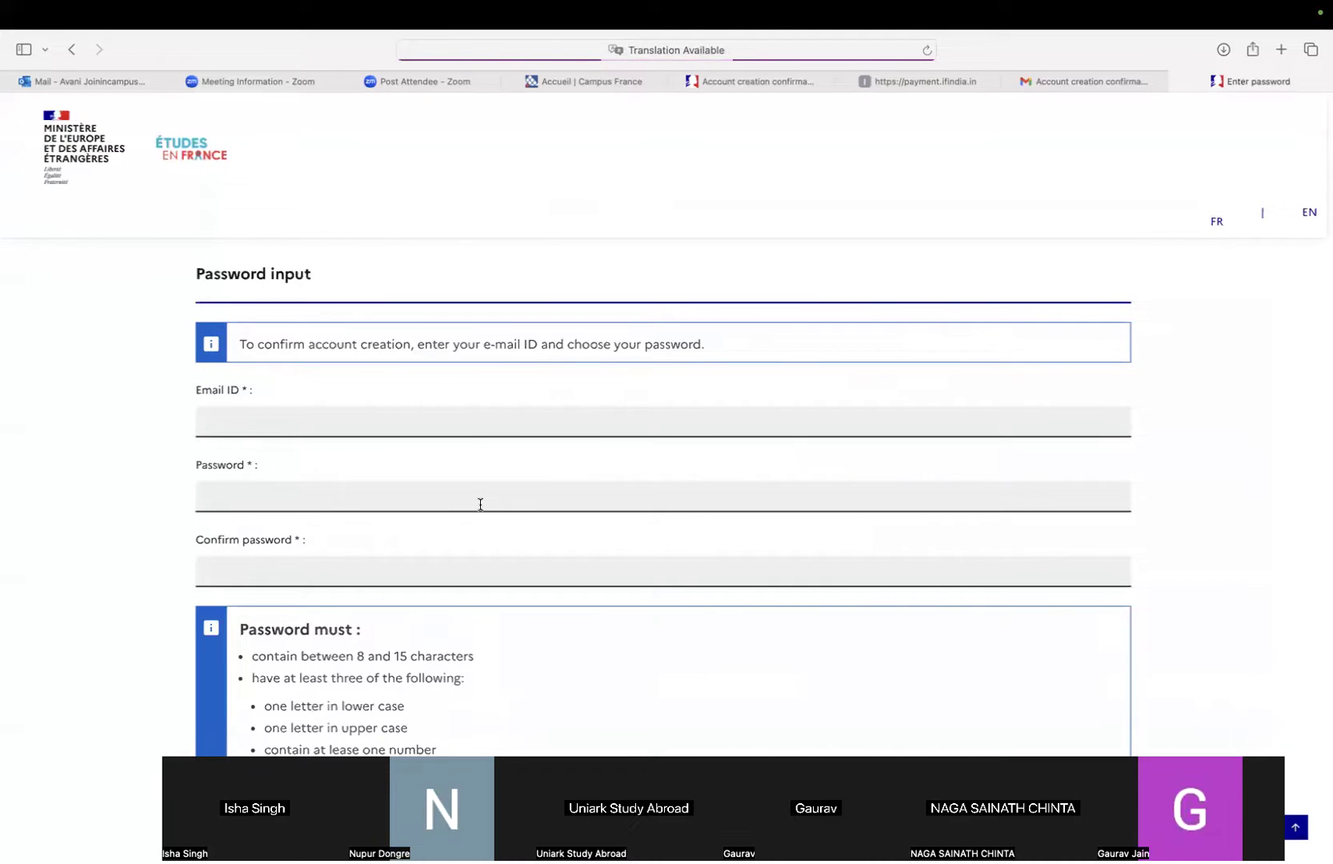
pyautogui.scroll(-5, 414, 480)
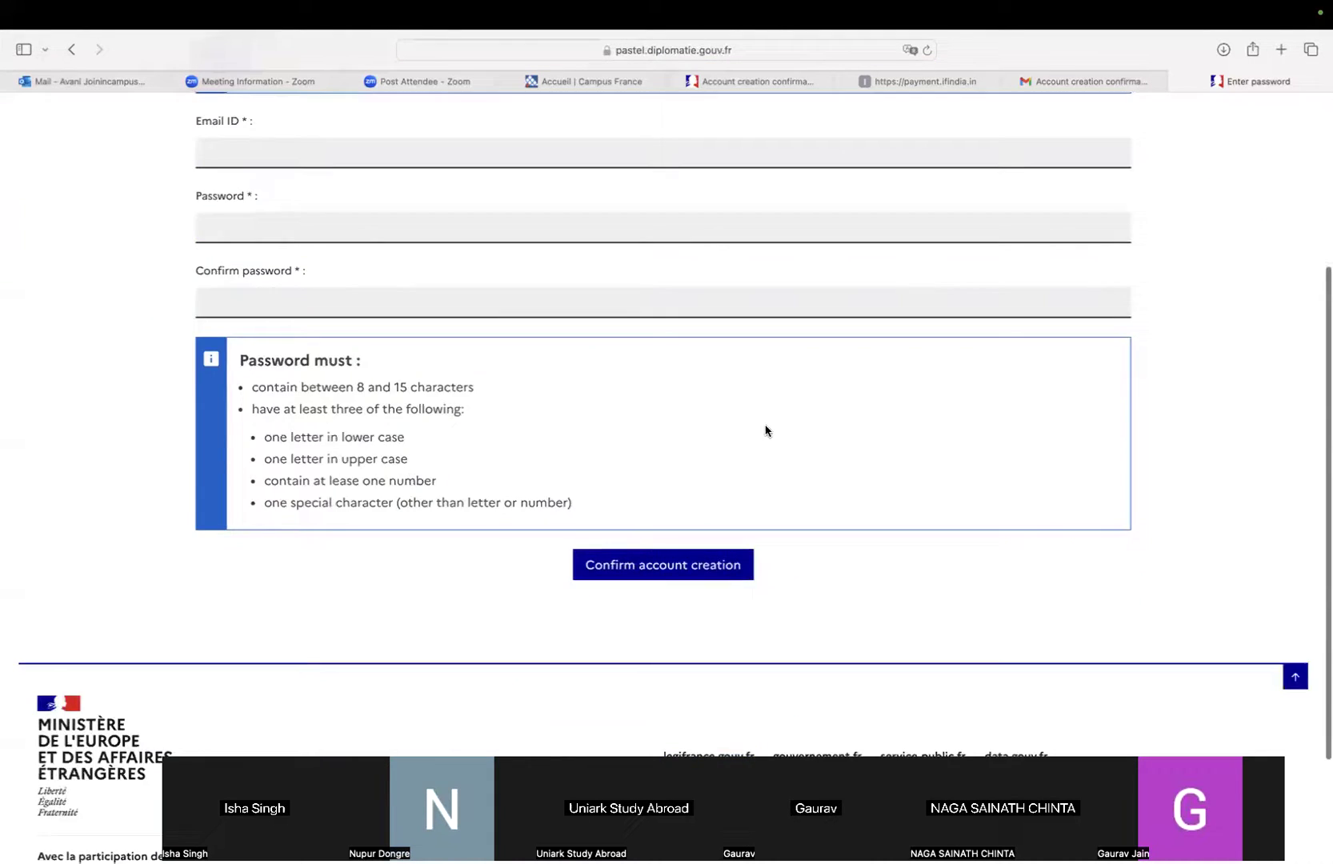
pyautogui.scroll(5, 765, 431)
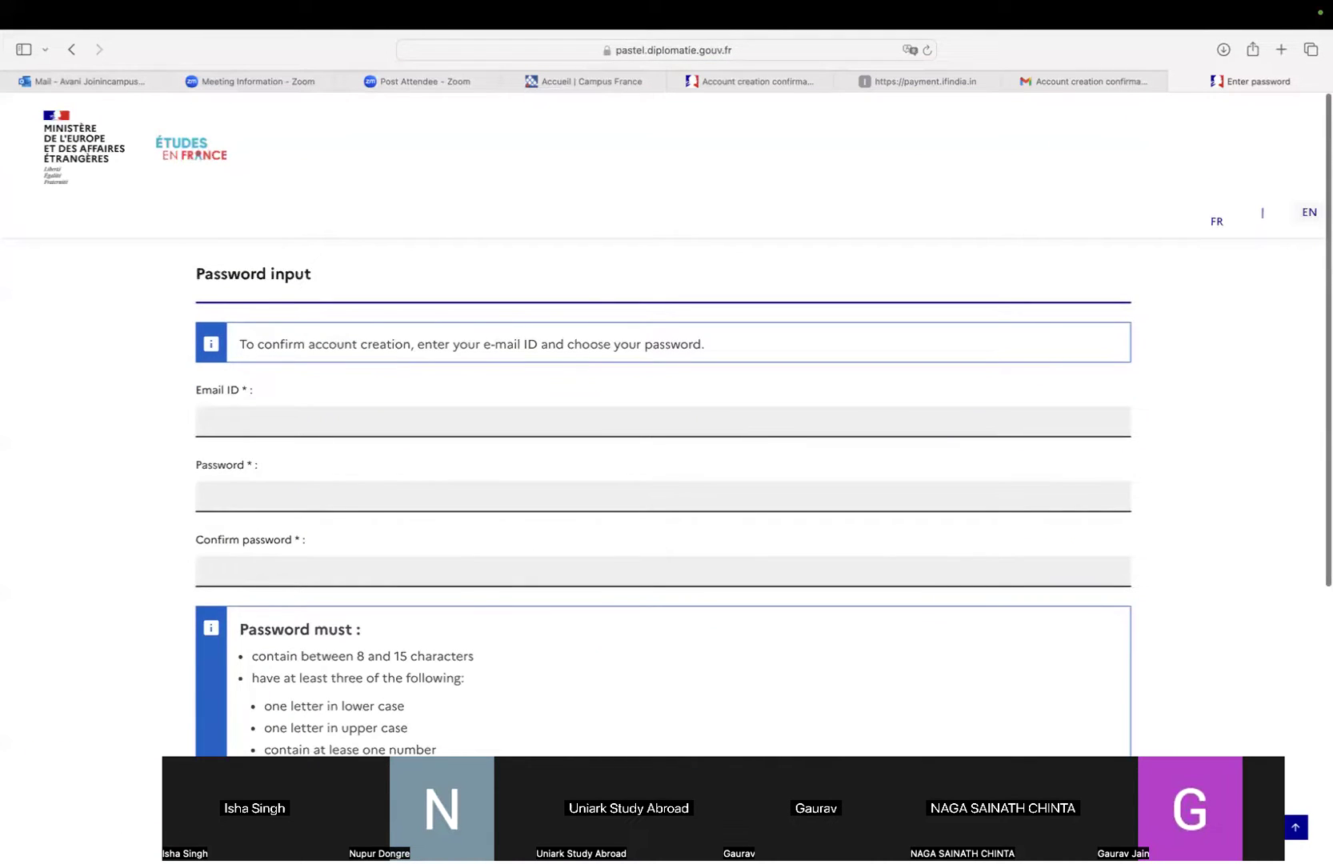
pyautogui.scroll(-1, 490, 478)
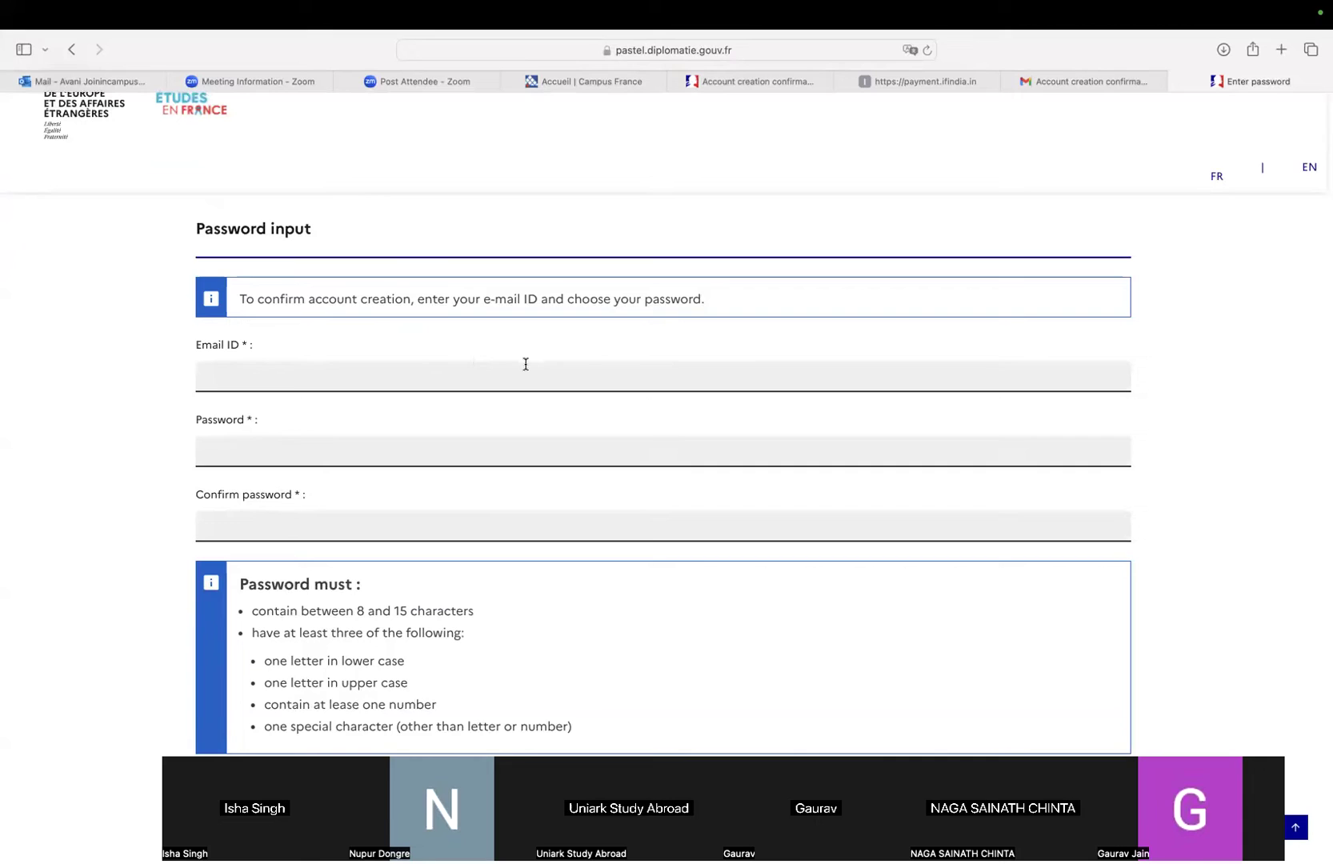
# Enter the account e-mail in Email ID and decline Safari's suggested password via Choose My Own Password
pyautogui.click(503, 379)
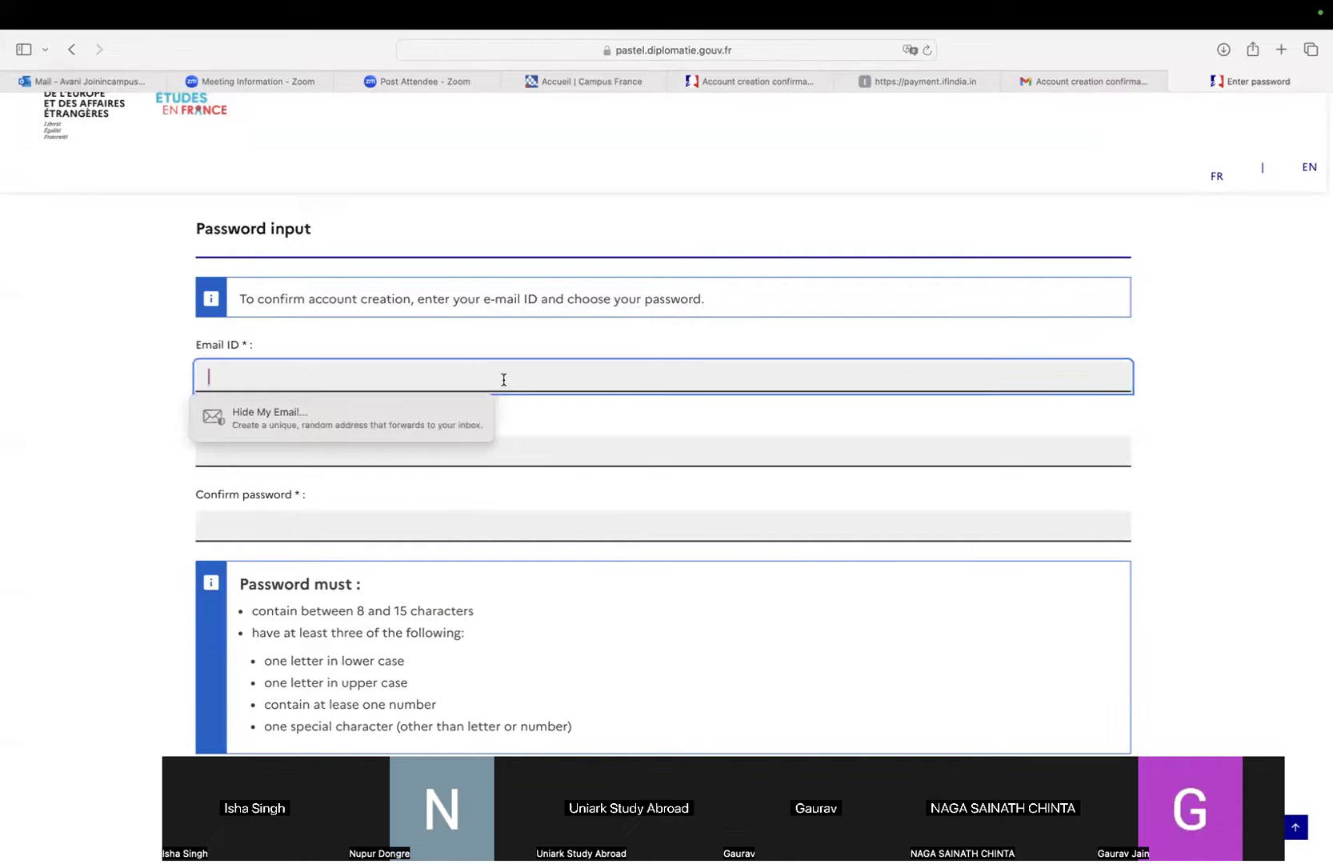
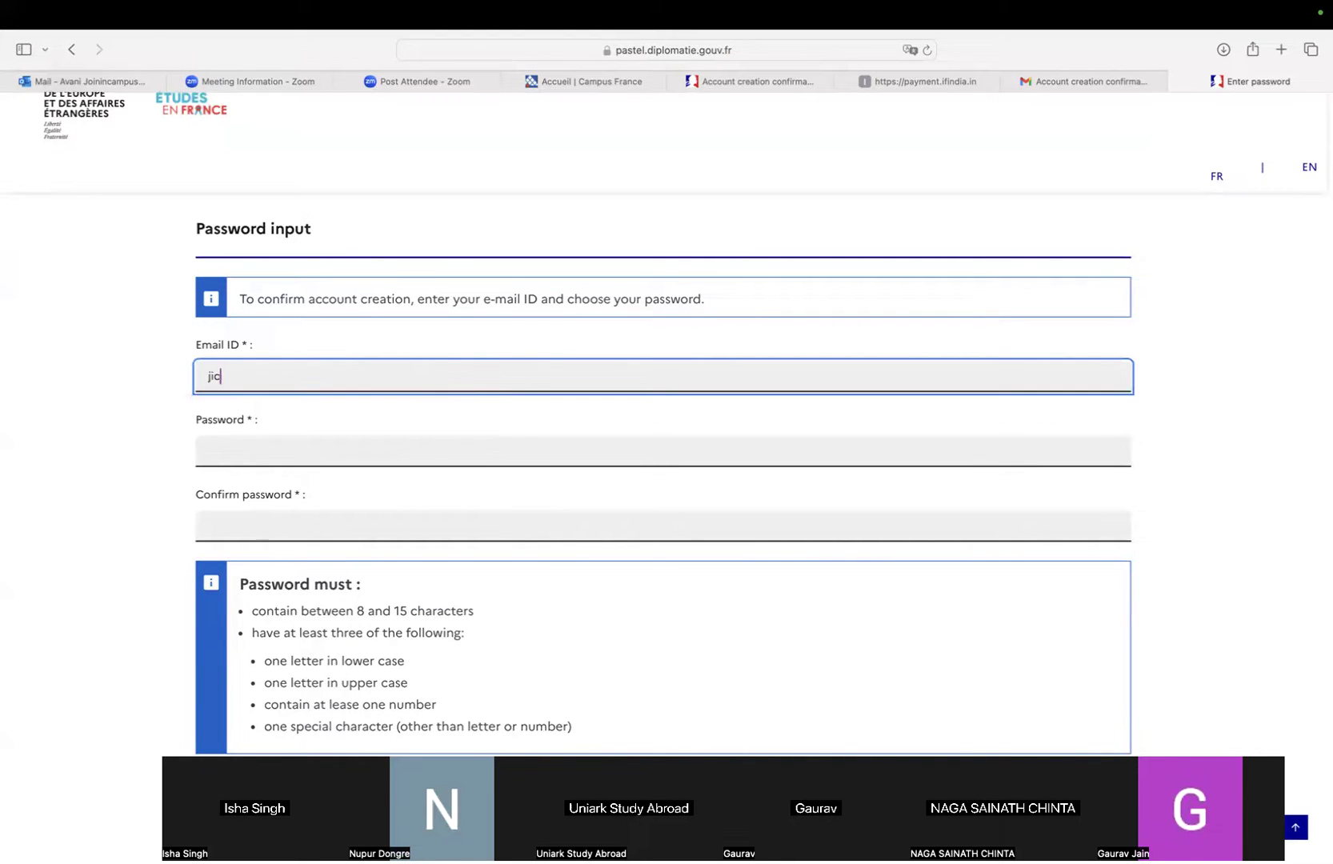
pyautogui.press('Tab')
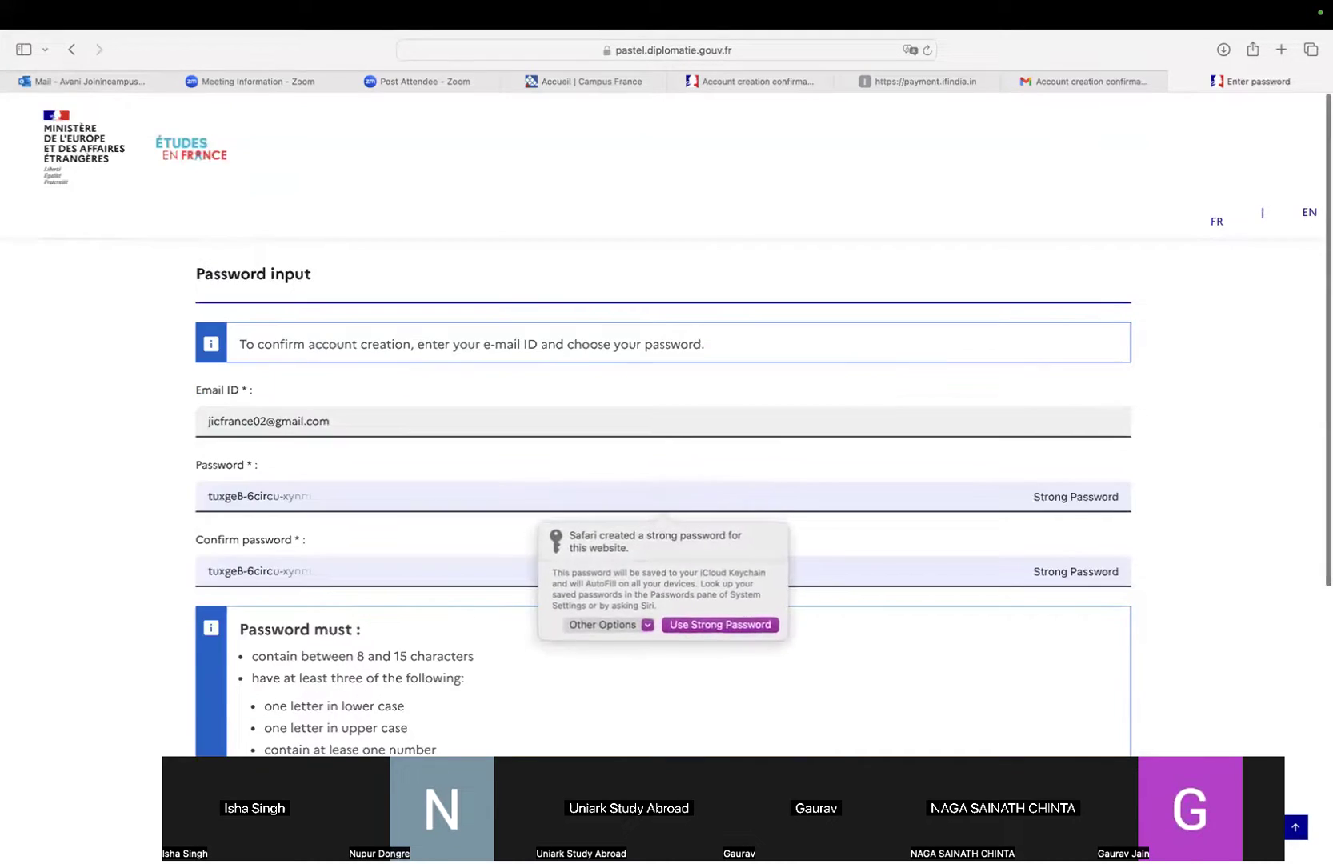
pyautogui.press('Return')
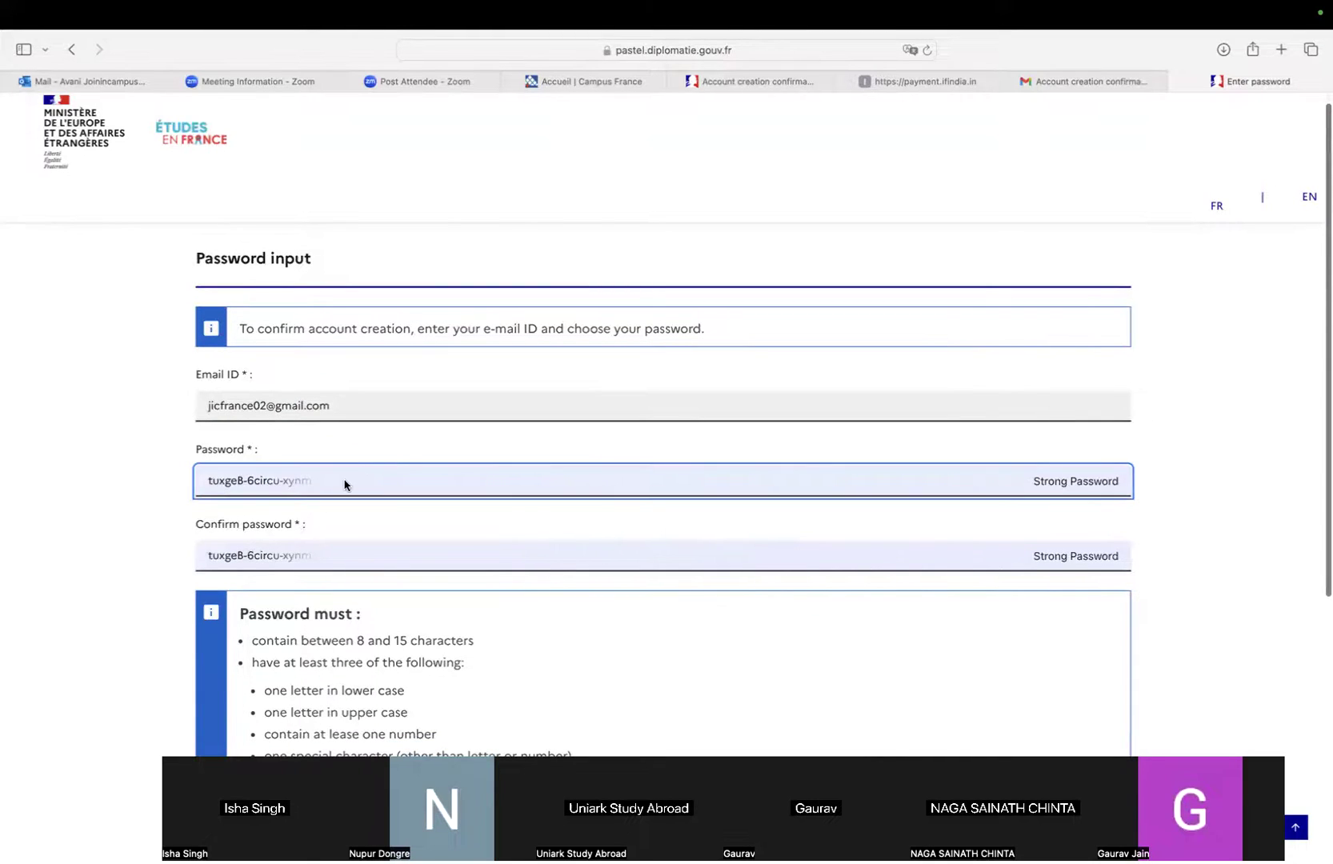
pyautogui.scroll(-5, 194, 621)
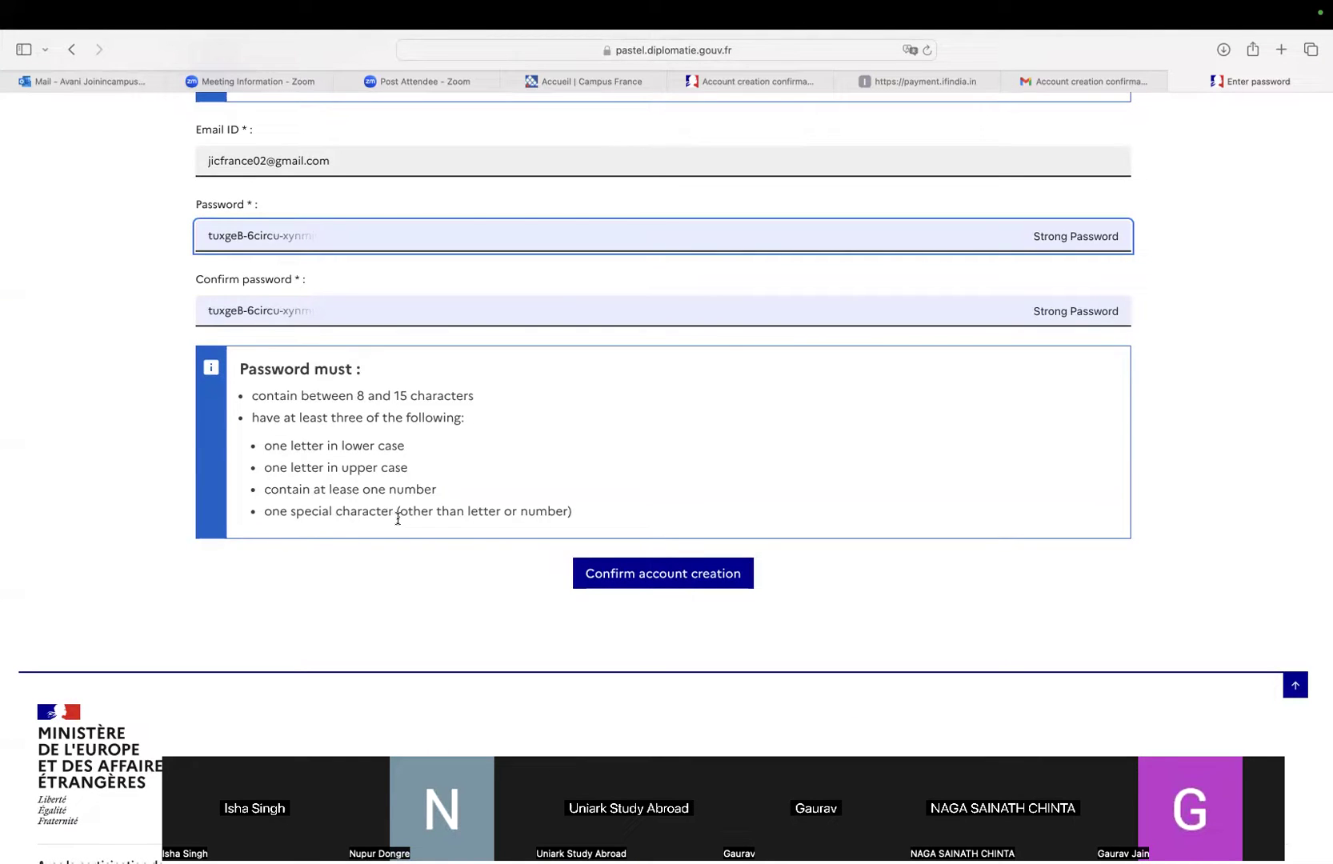
pyautogui.scroll(3, 394, 522)
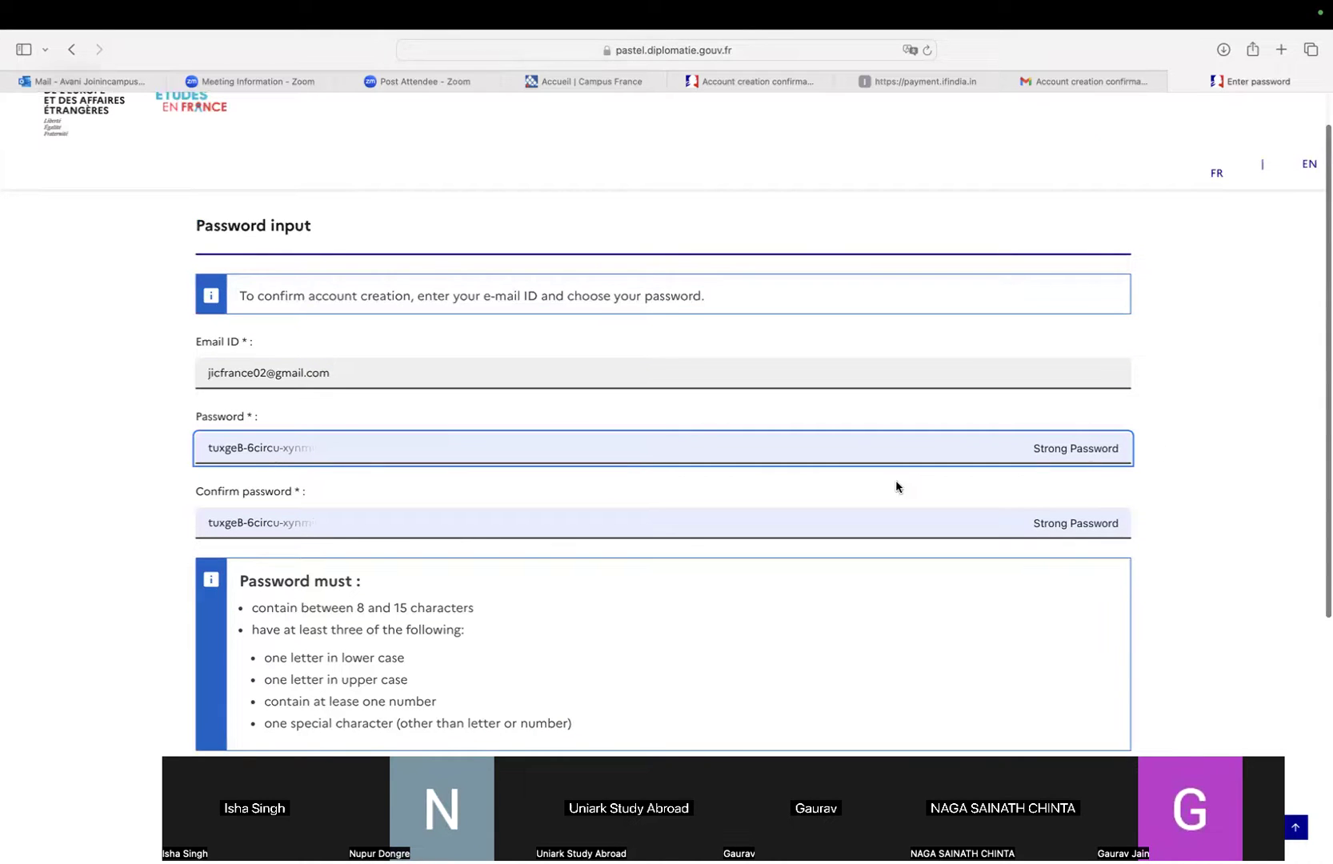
pyautogui.click(265, 516)
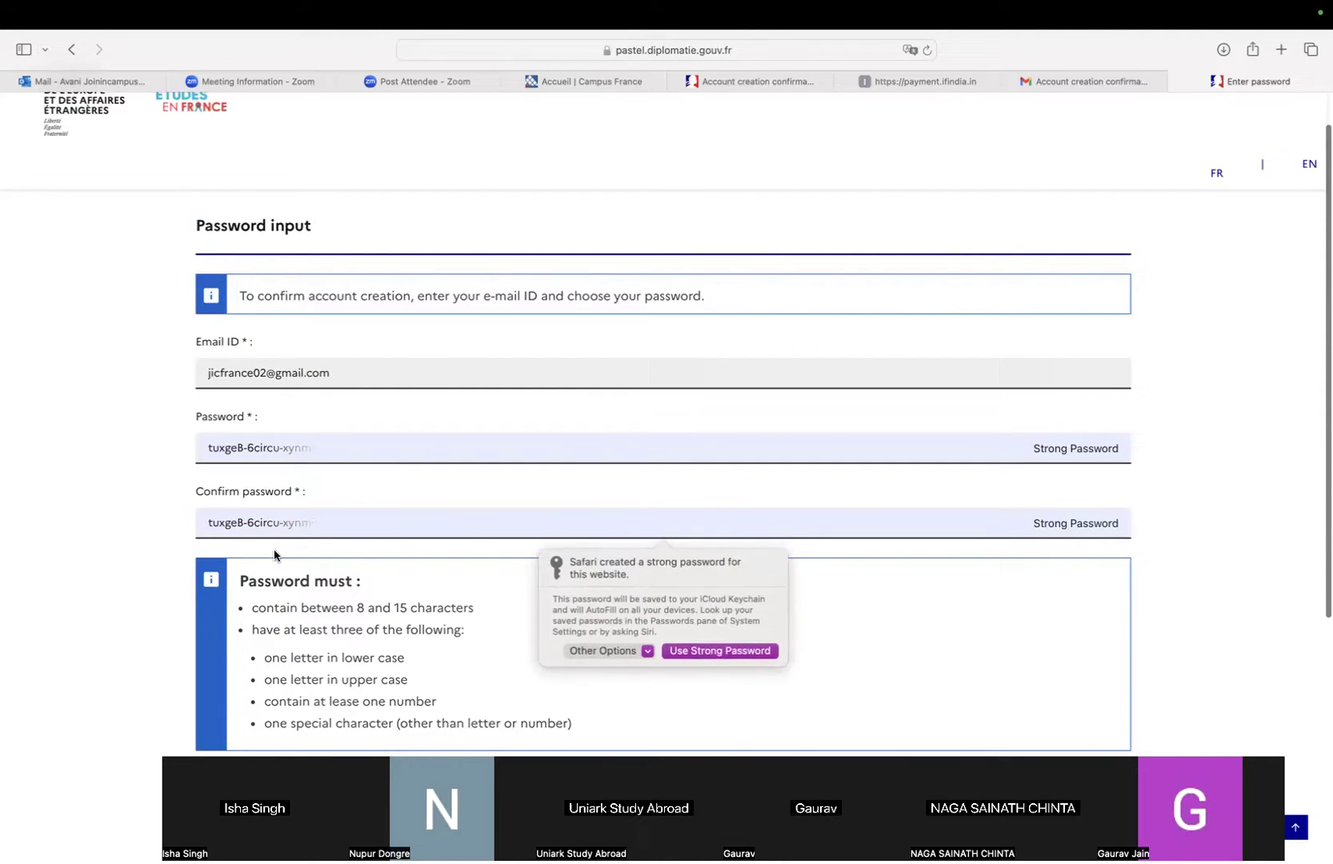
pyautogui.click(608, 652)
pyautogui.click(632, 675)
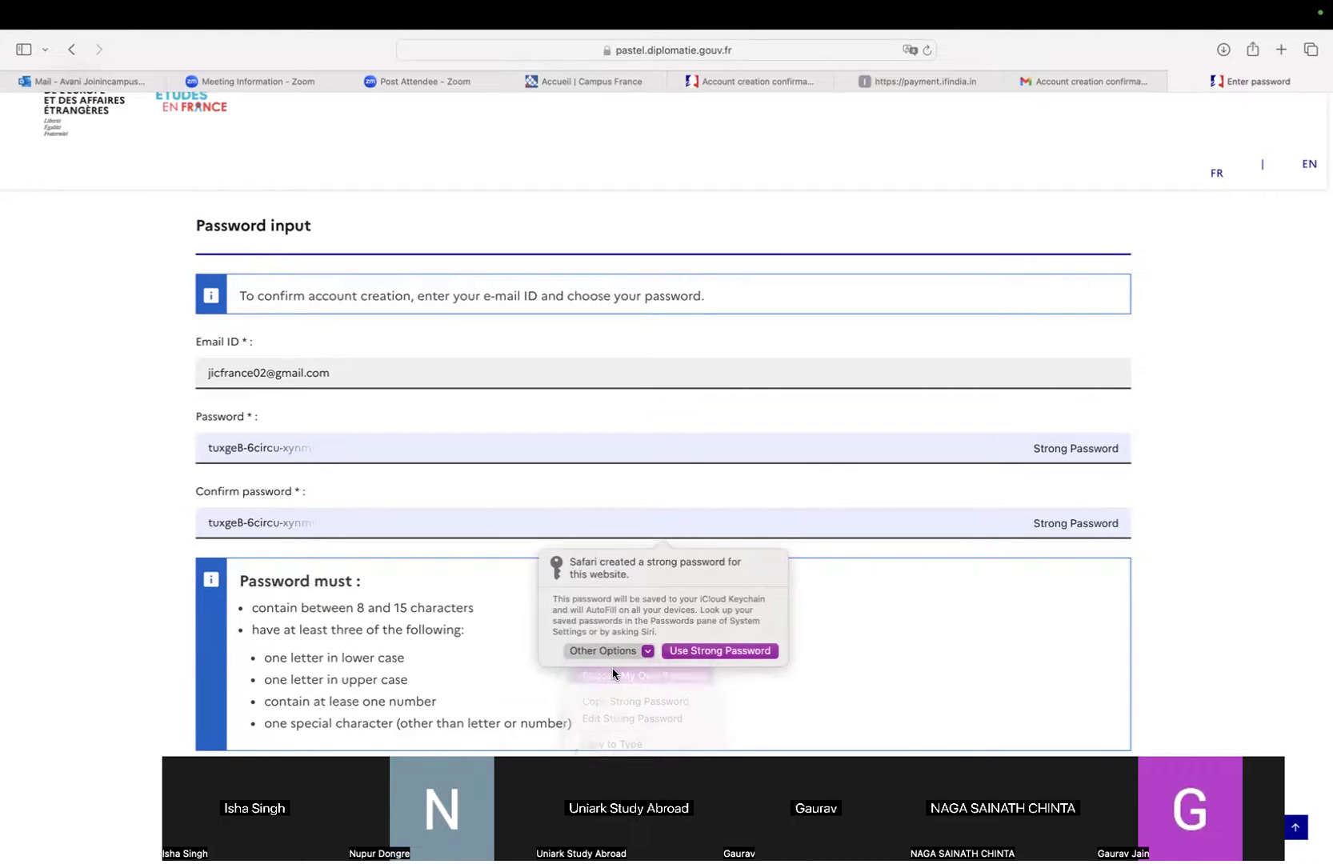
# Type the chosen account password into Password and Confirm password, retyping the confirmation once
pyautogui.click(301, 450)
pyautogui.write('••')
pyautogui.press('capslock')
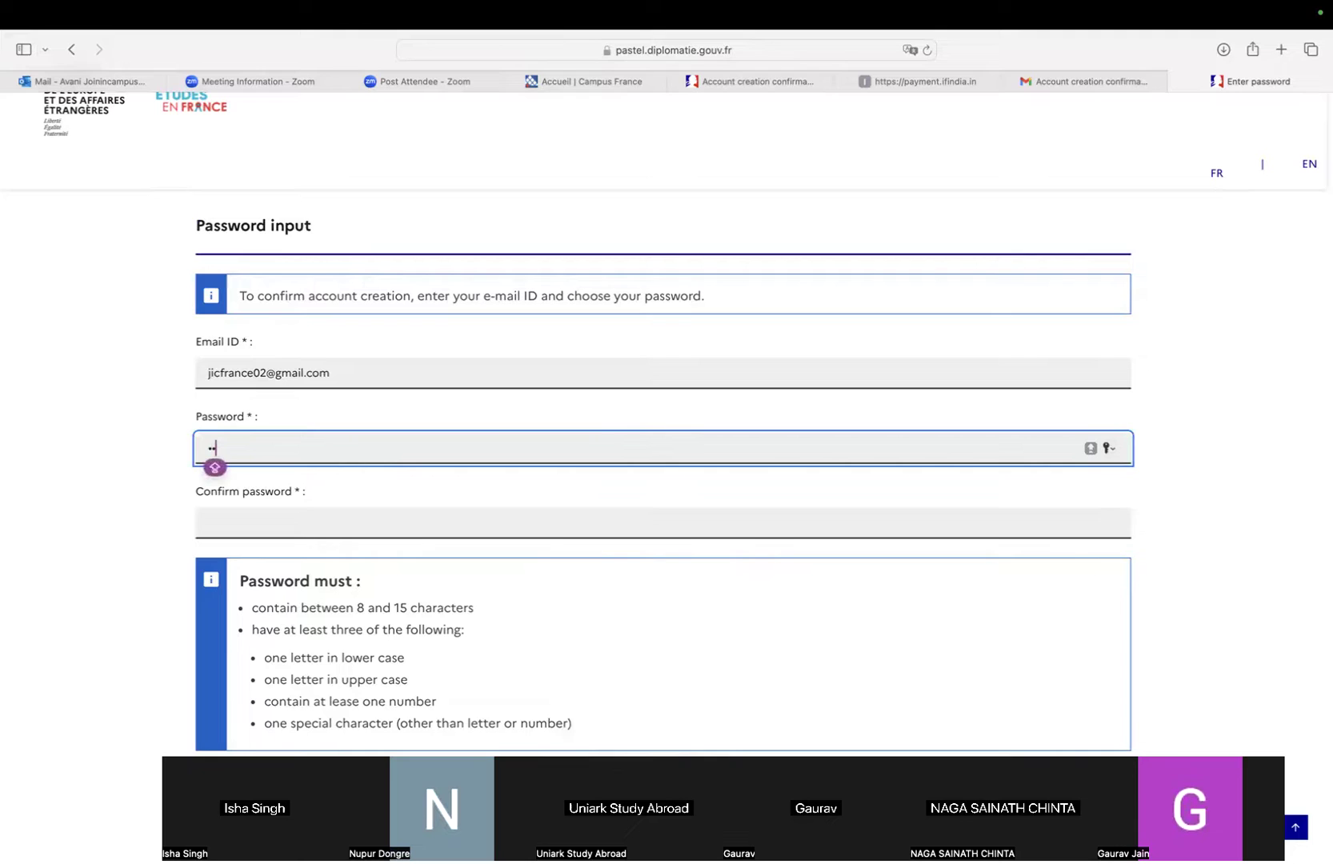
pyautogui.write('••••••••••')
pyautogui.click(365, 530)
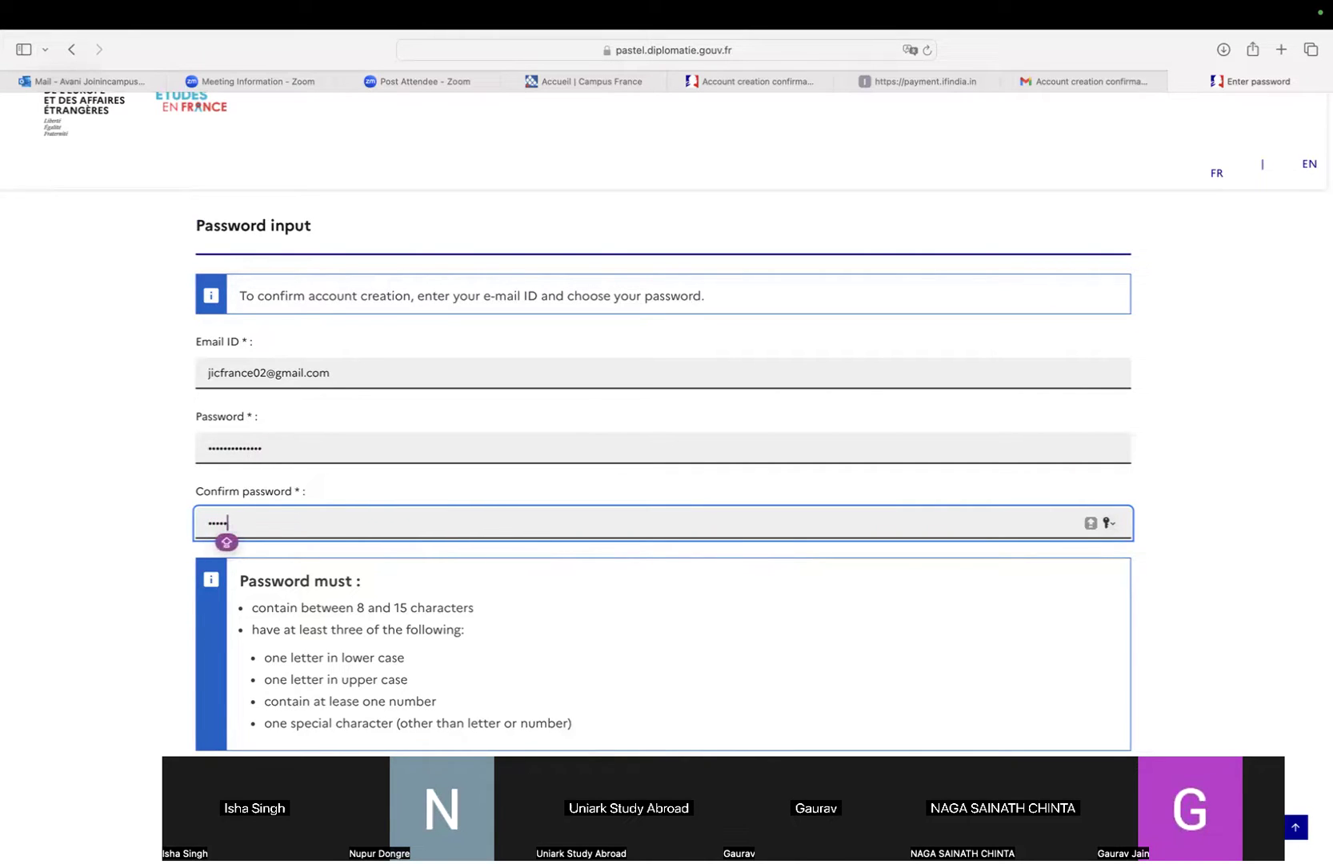
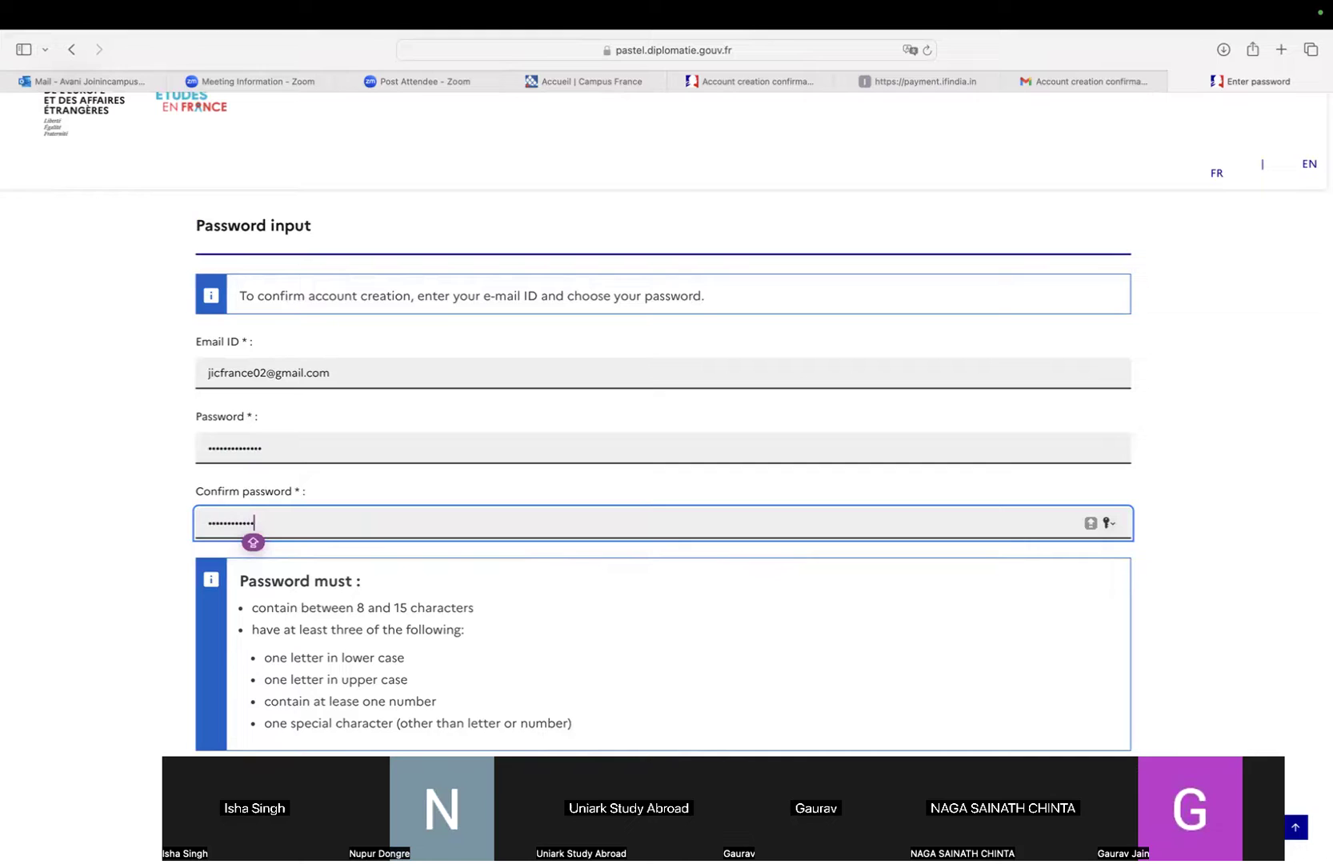
pyautogui.click(1176, 621)
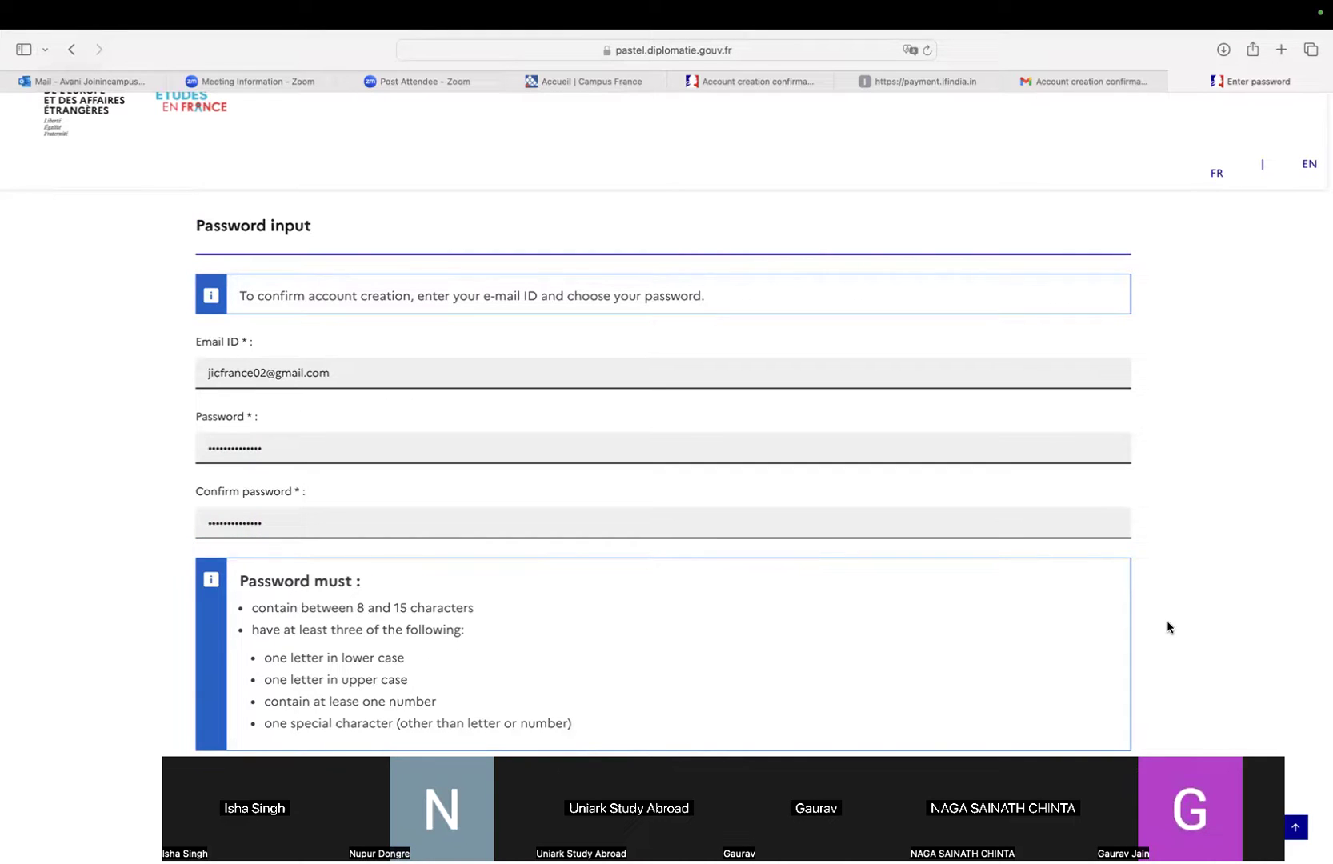
pyautogui.click(320, 524)
pyautogui.press('super+a')
pyautogui.press('BackSpace')
pyautogui.press('capslock')
pyautogui.write('••')
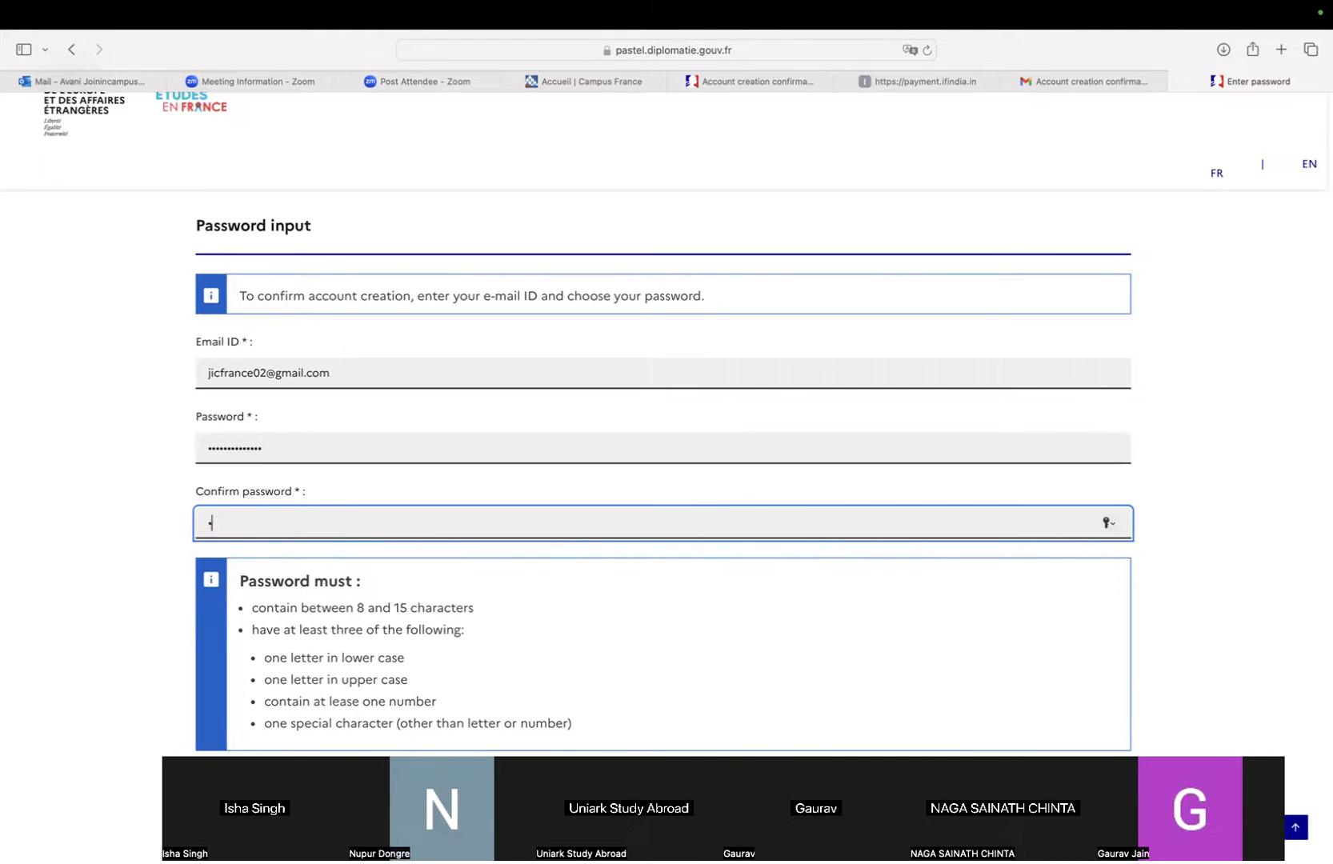
pyautogui.press('capslock')
pyautogui.write('•')
pyautogui.press('capslock')
pyautogui.write('•••••••••••')
# Confirm the account creation and dismiss the Keychain save-password prompt
pyautogui.click(55, 554)
pyautogui.scroll(-5, 441, 726)
pyautogui.click(618, 525)
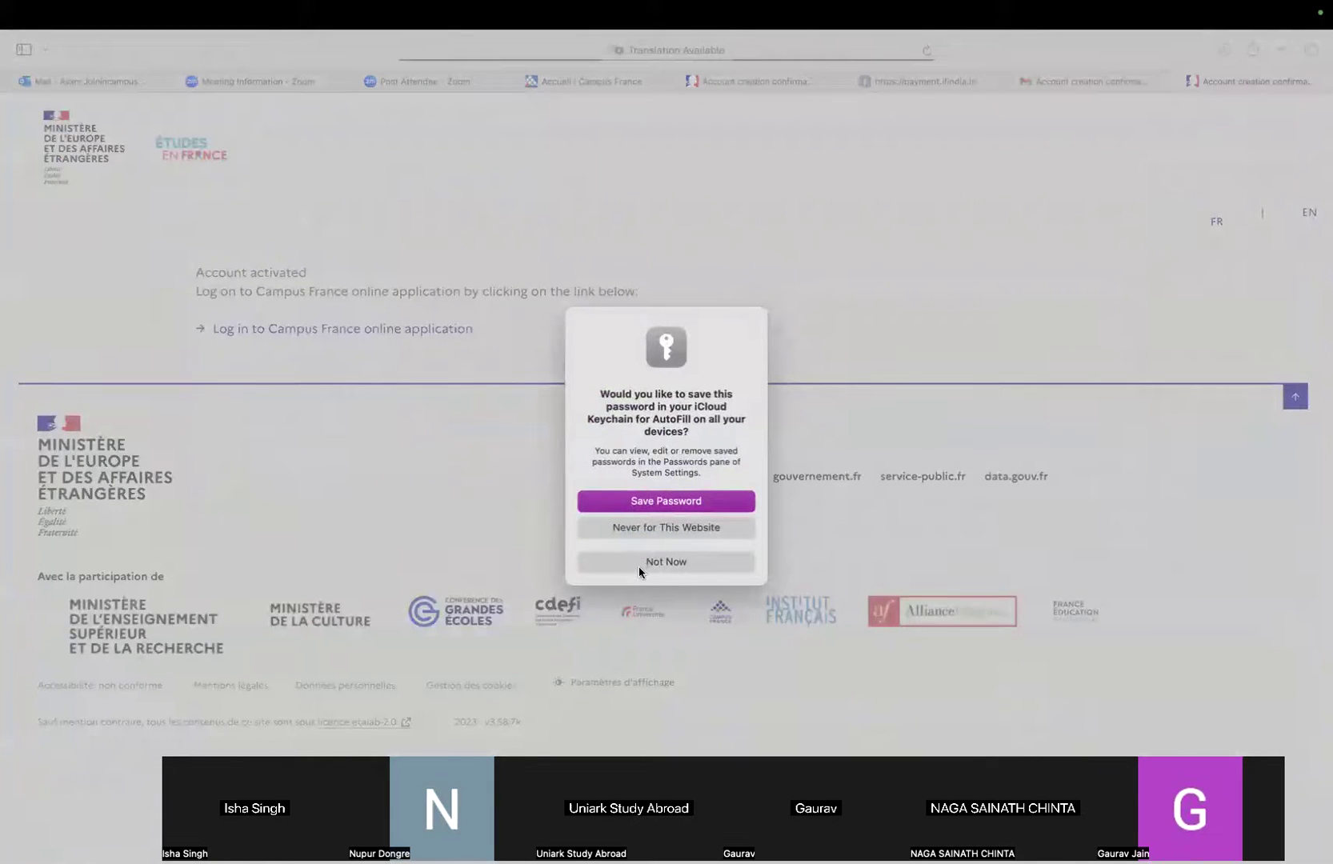
pyautogui.click(664, 501)
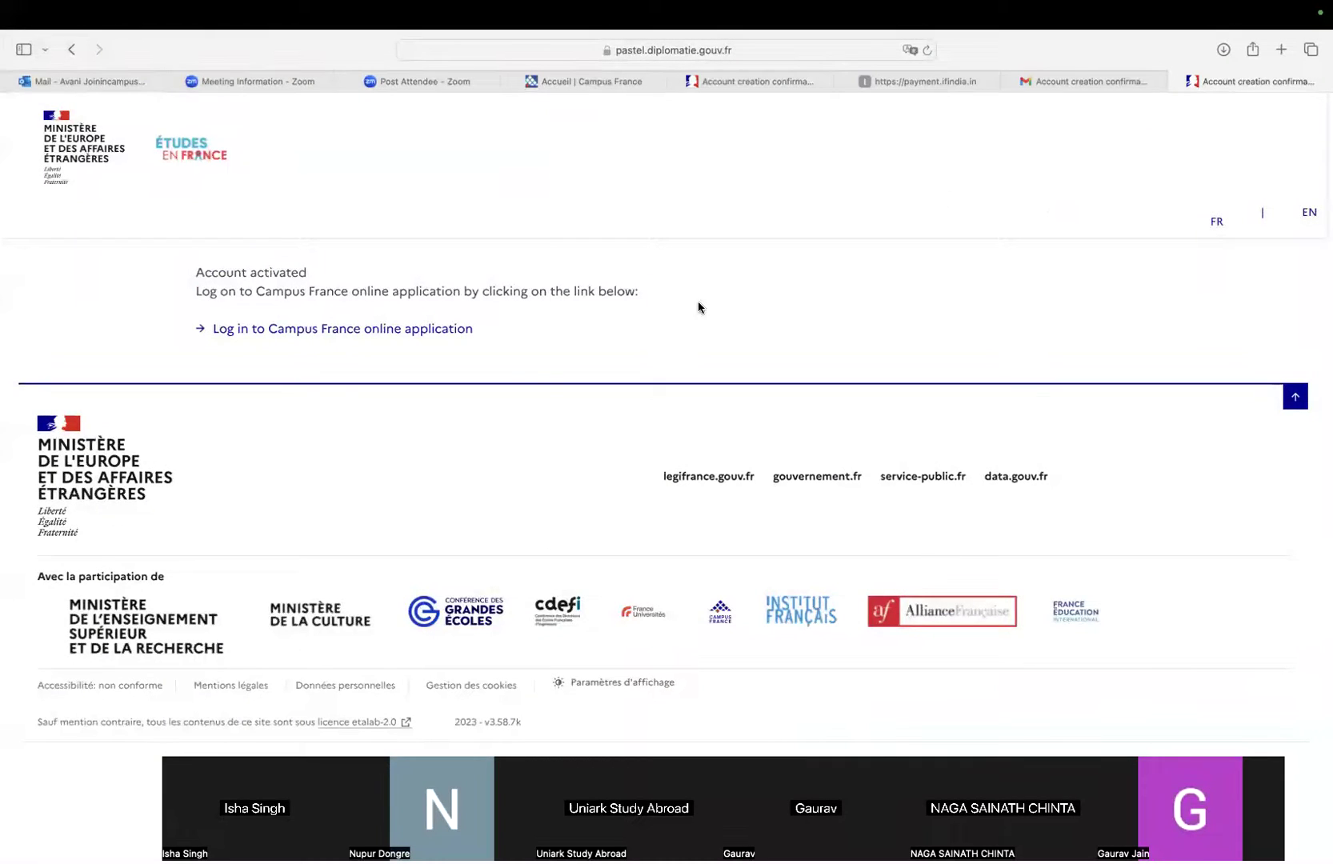
# Go to the Campus France online application, close the old confirmation tab, and switch the site to EN
pyautogui.click(333, 332)
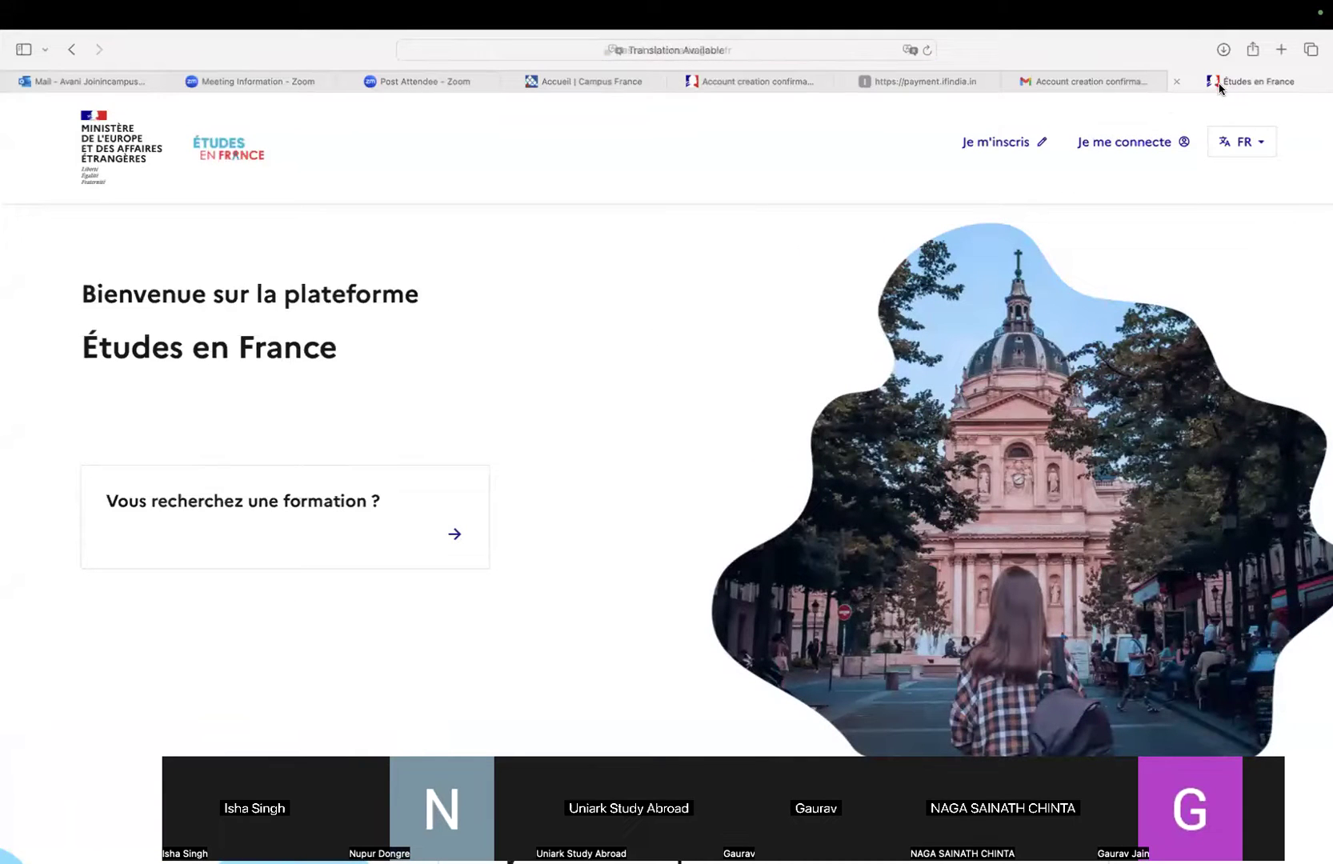
pyautogui.click(754, 81)
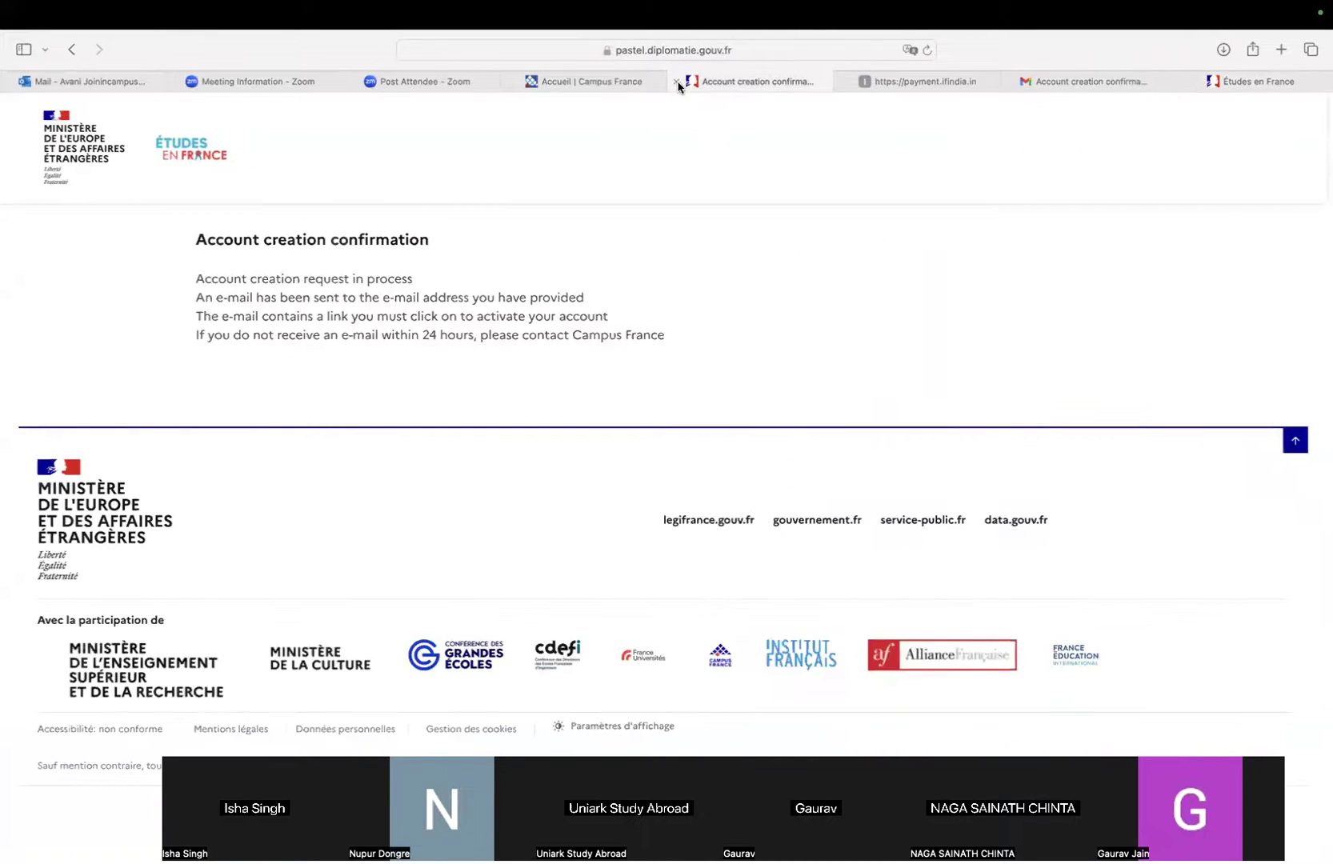
pyautogui.click(676, 81)
pyautogui.moveTo(1236, 81); pyautogui.dragTo(852, 88)
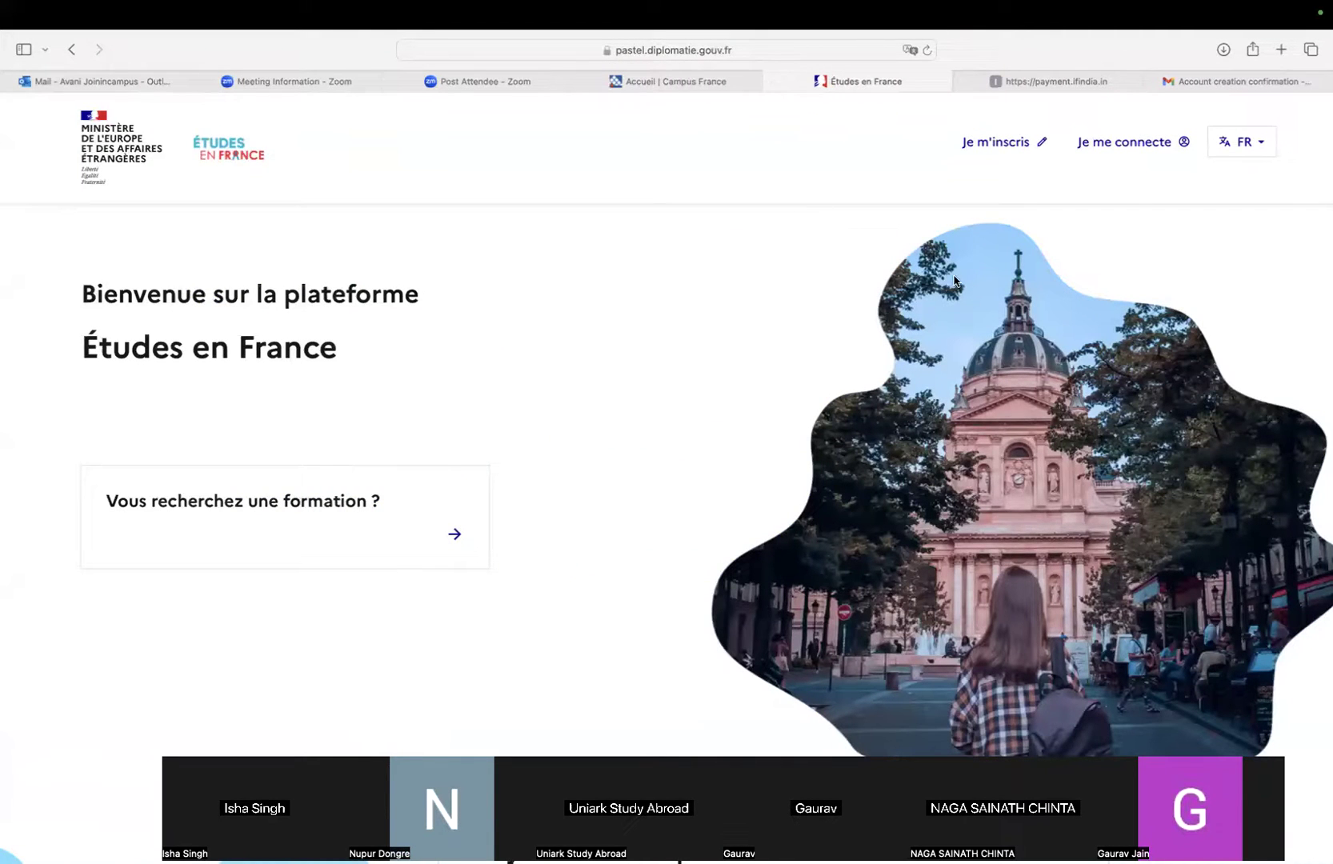
pyautogui.click(1254, 145)
pyautogui.click(1220, 210)
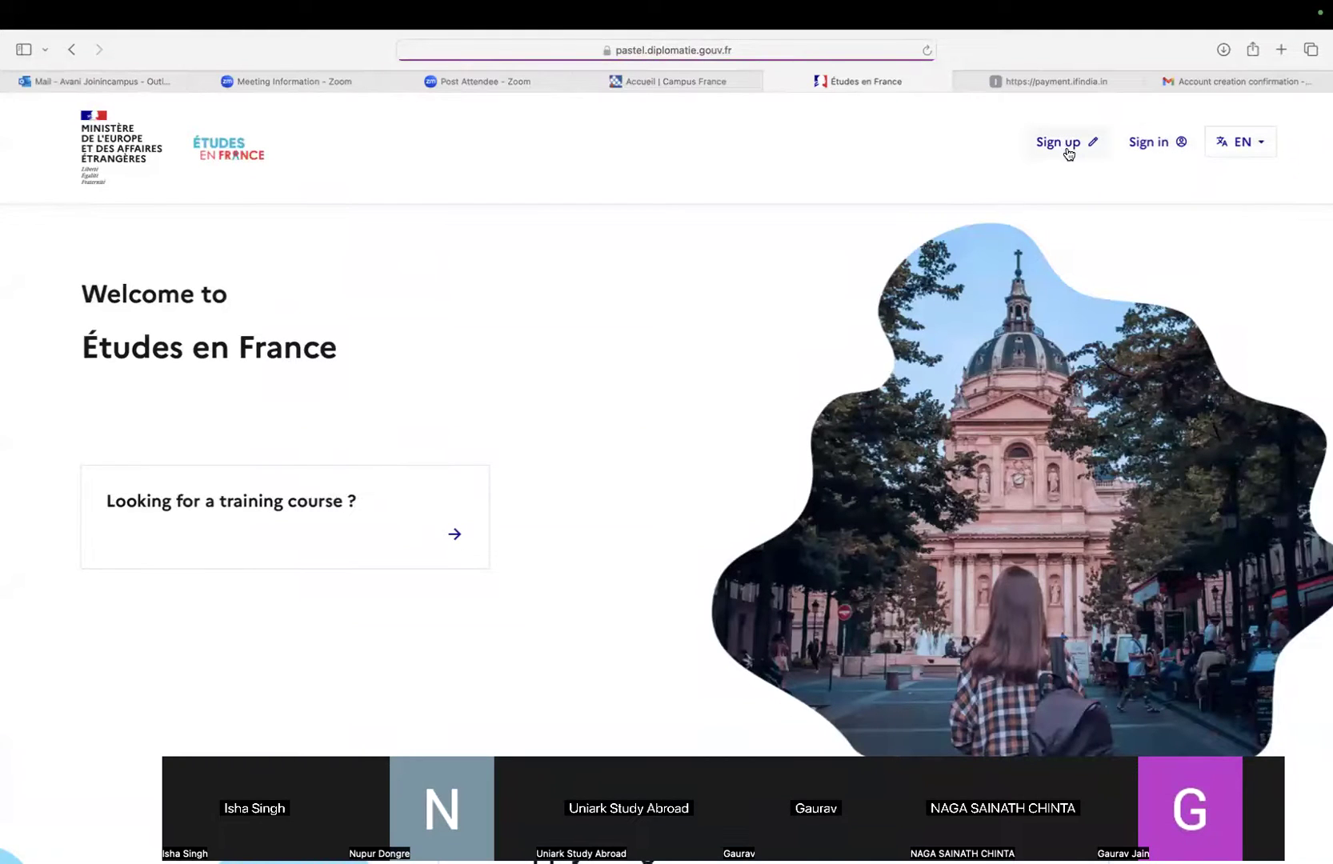
pyautogui.click(1146, 143)
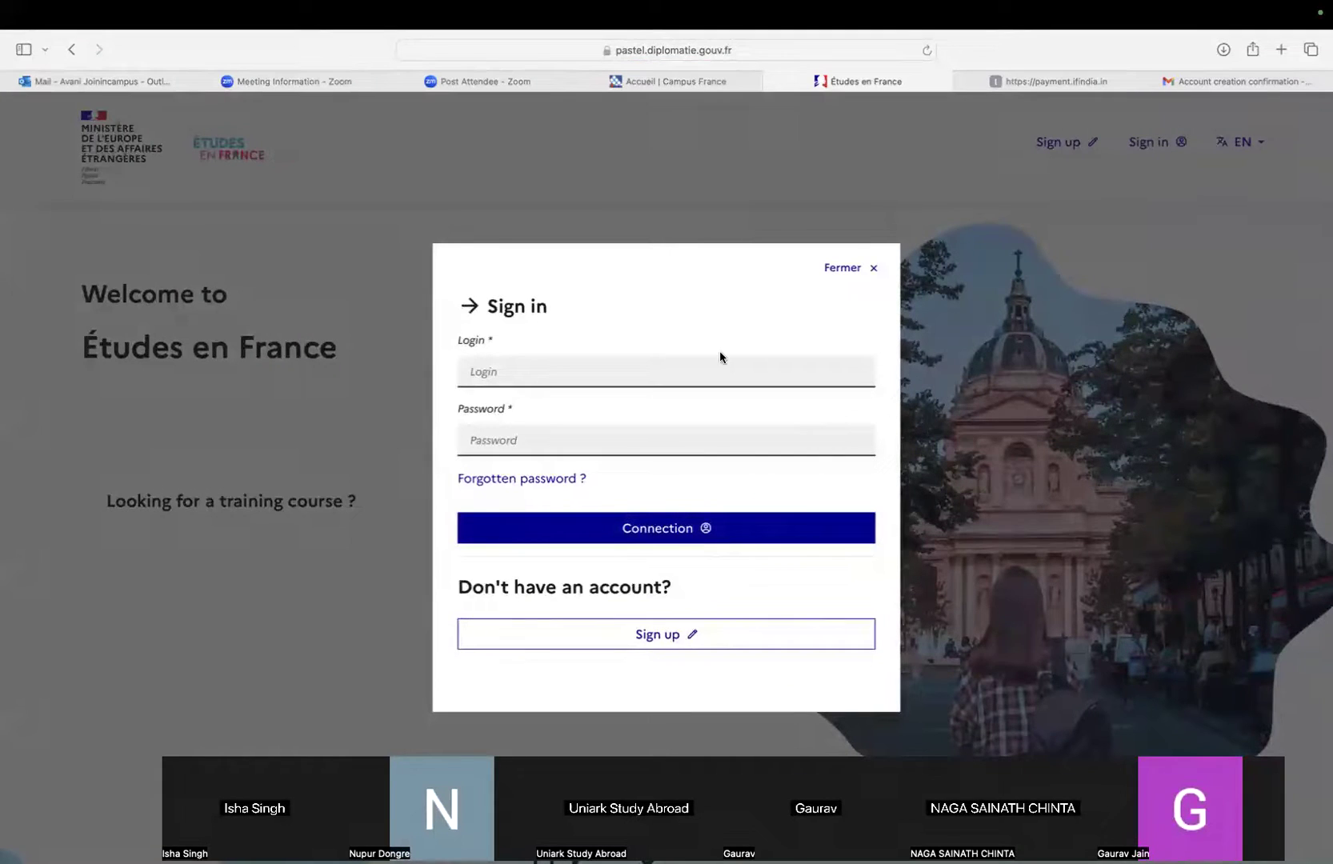
# Sign in to Études en France with the saved autofill login credential
pyautogui.click(526, 376)
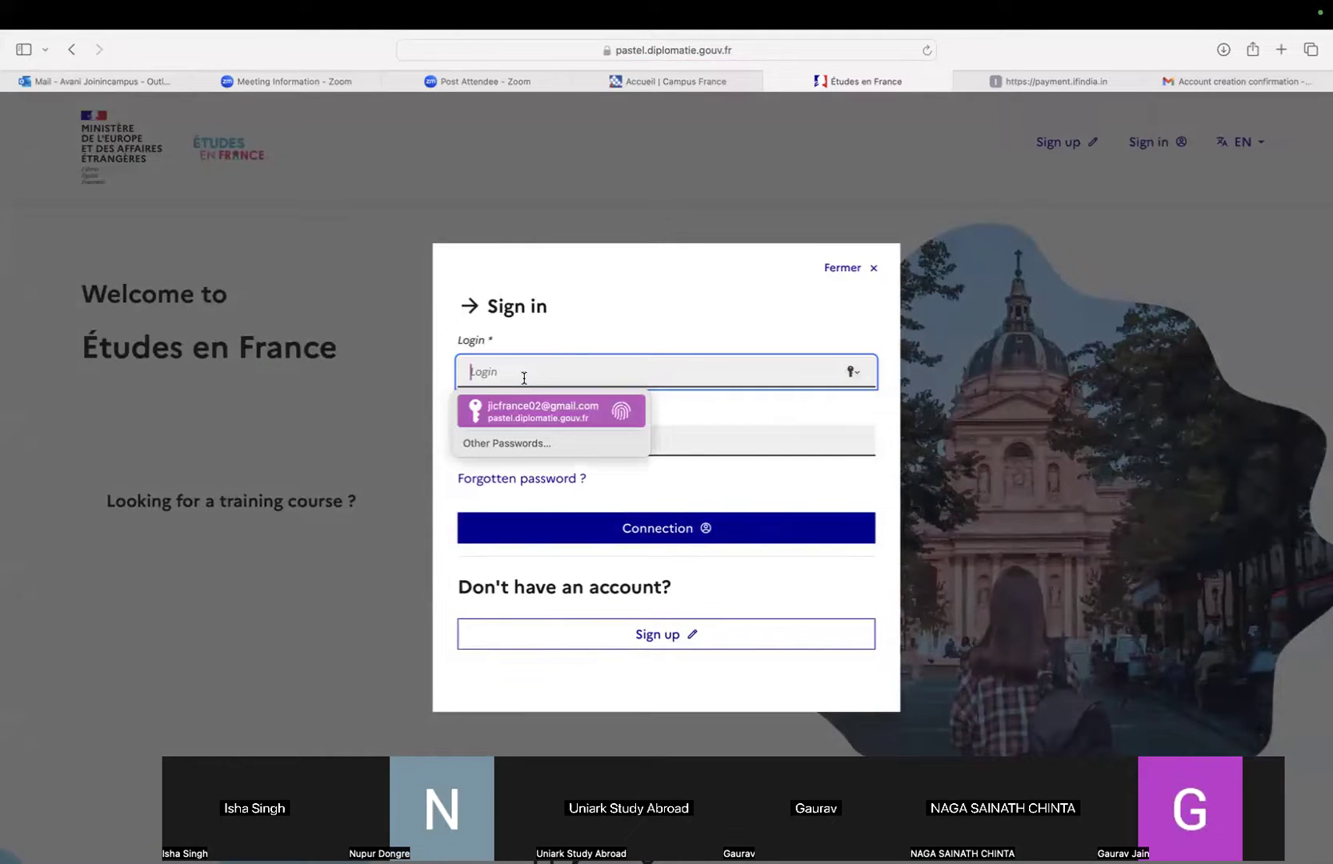
pyautogui.click(530, 412)
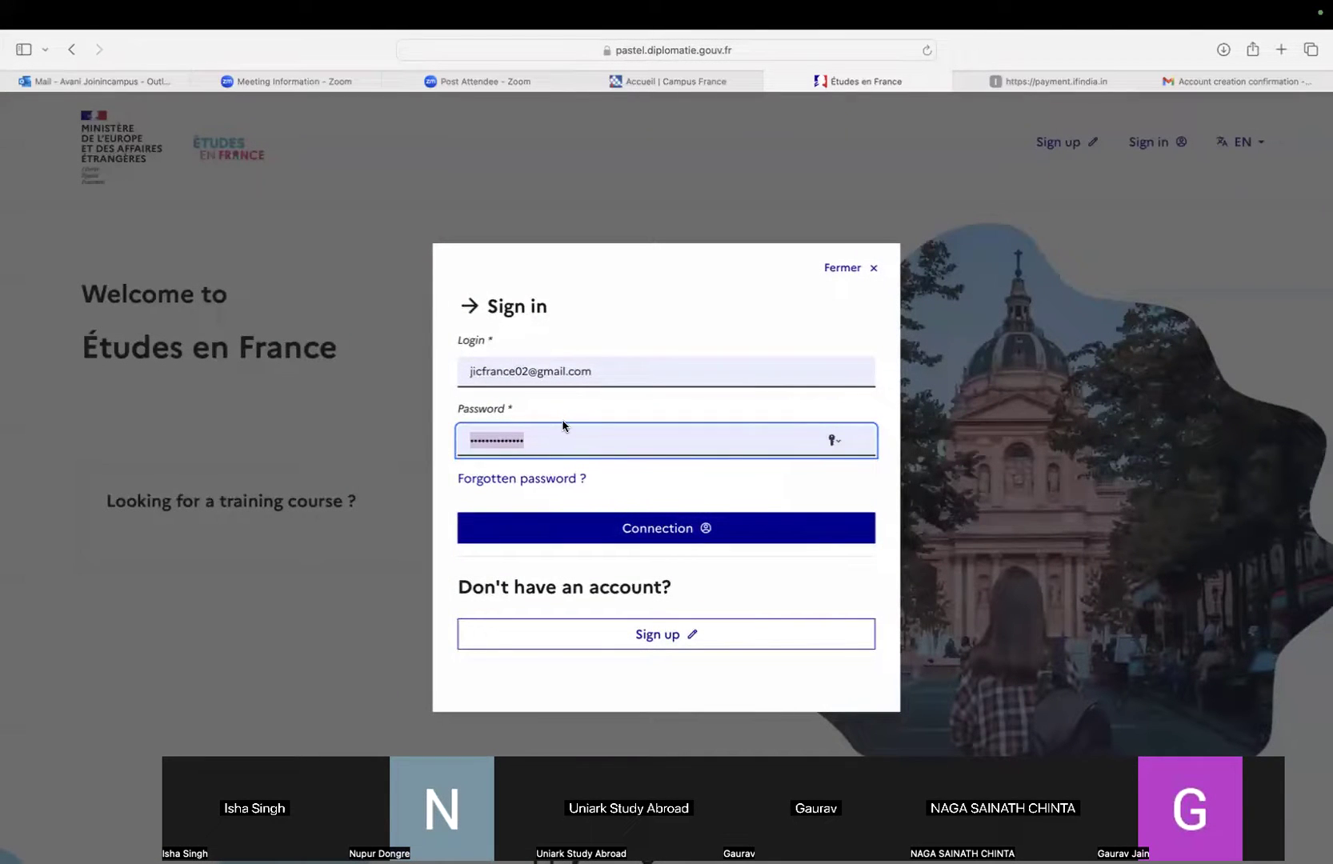
pyautogui.click(650, 534)
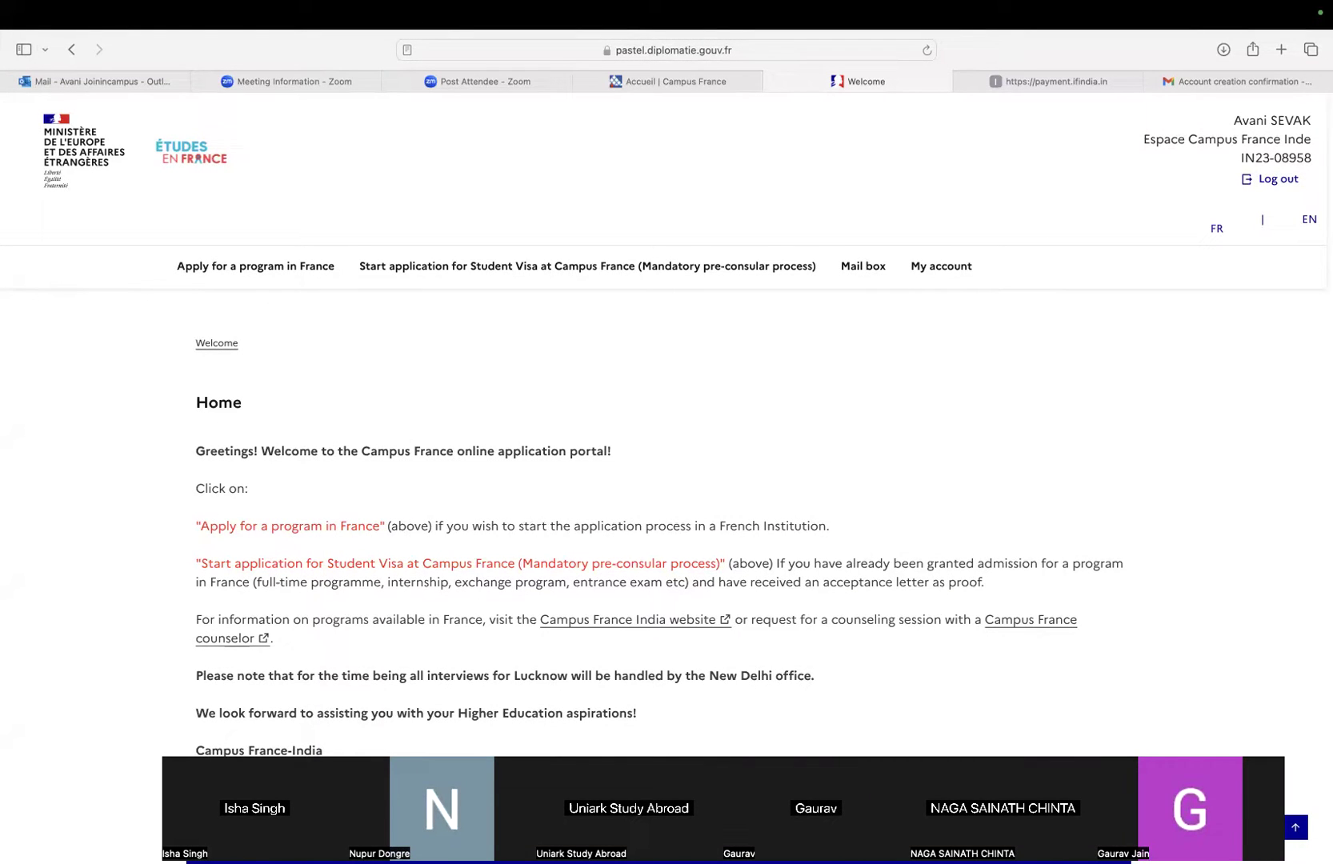
pyautogui.scroll(-1, 769, 424)
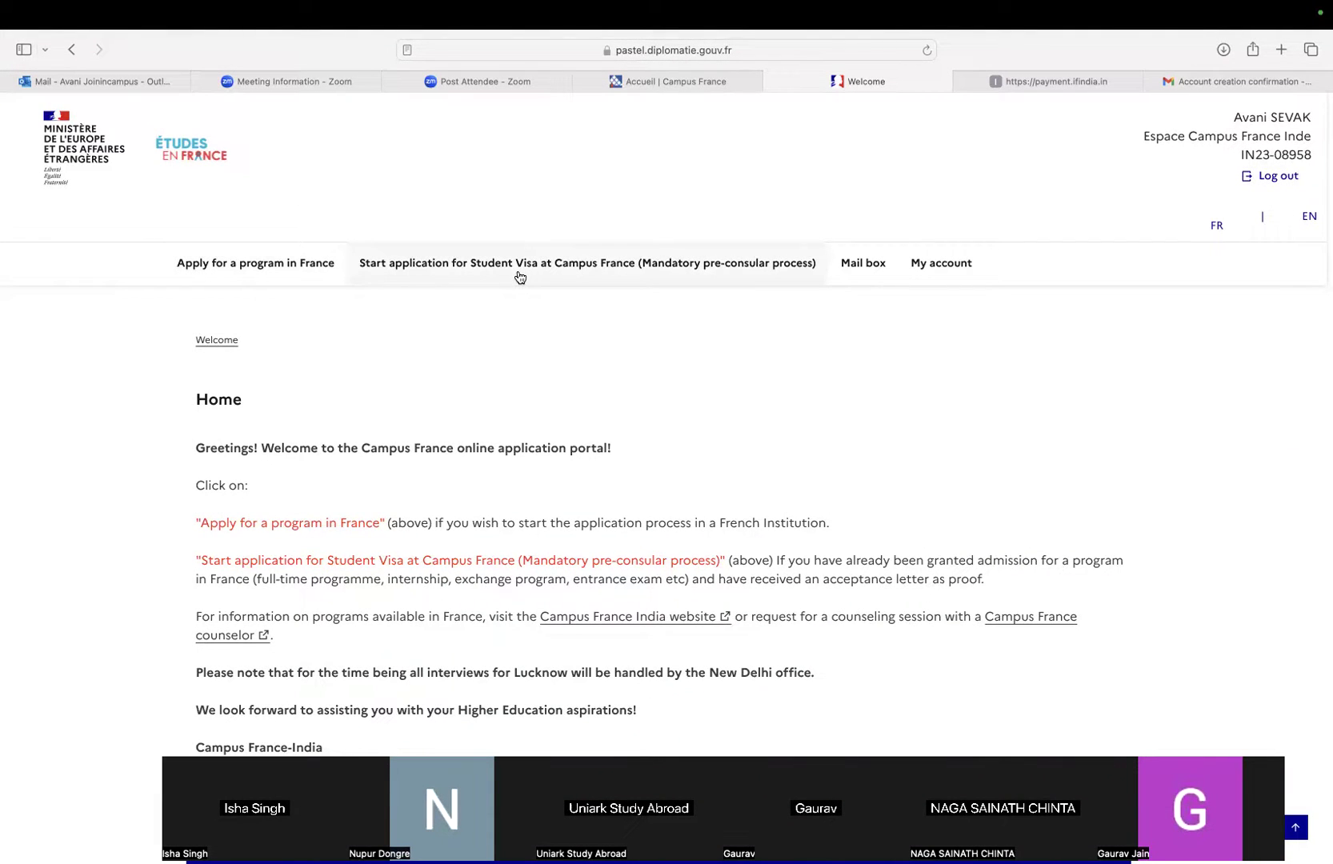
# Start the Student Visa application, declaring admission to a full-time program
pyautogui.click(470, 270)
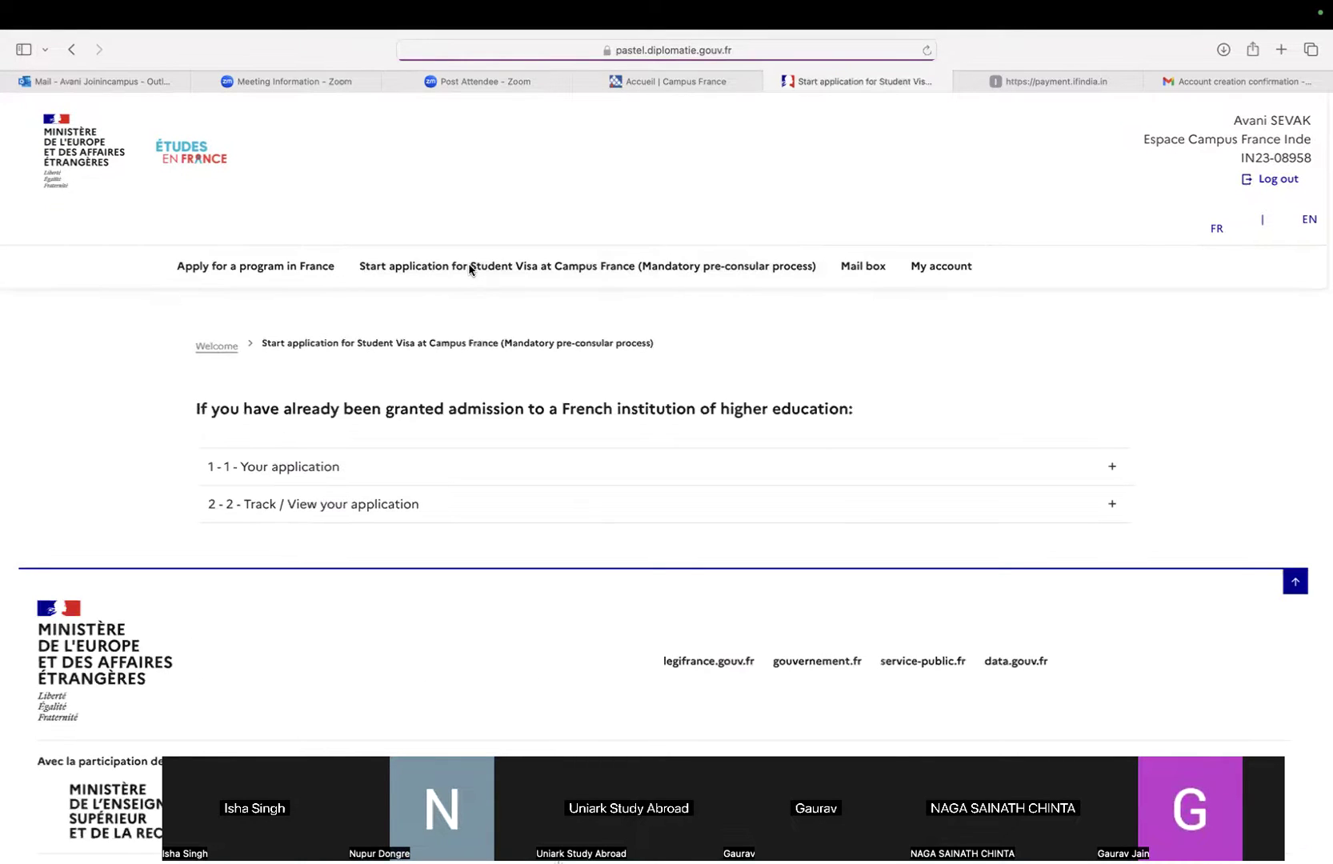
pyautogui.scroll(-2, 357, 599)
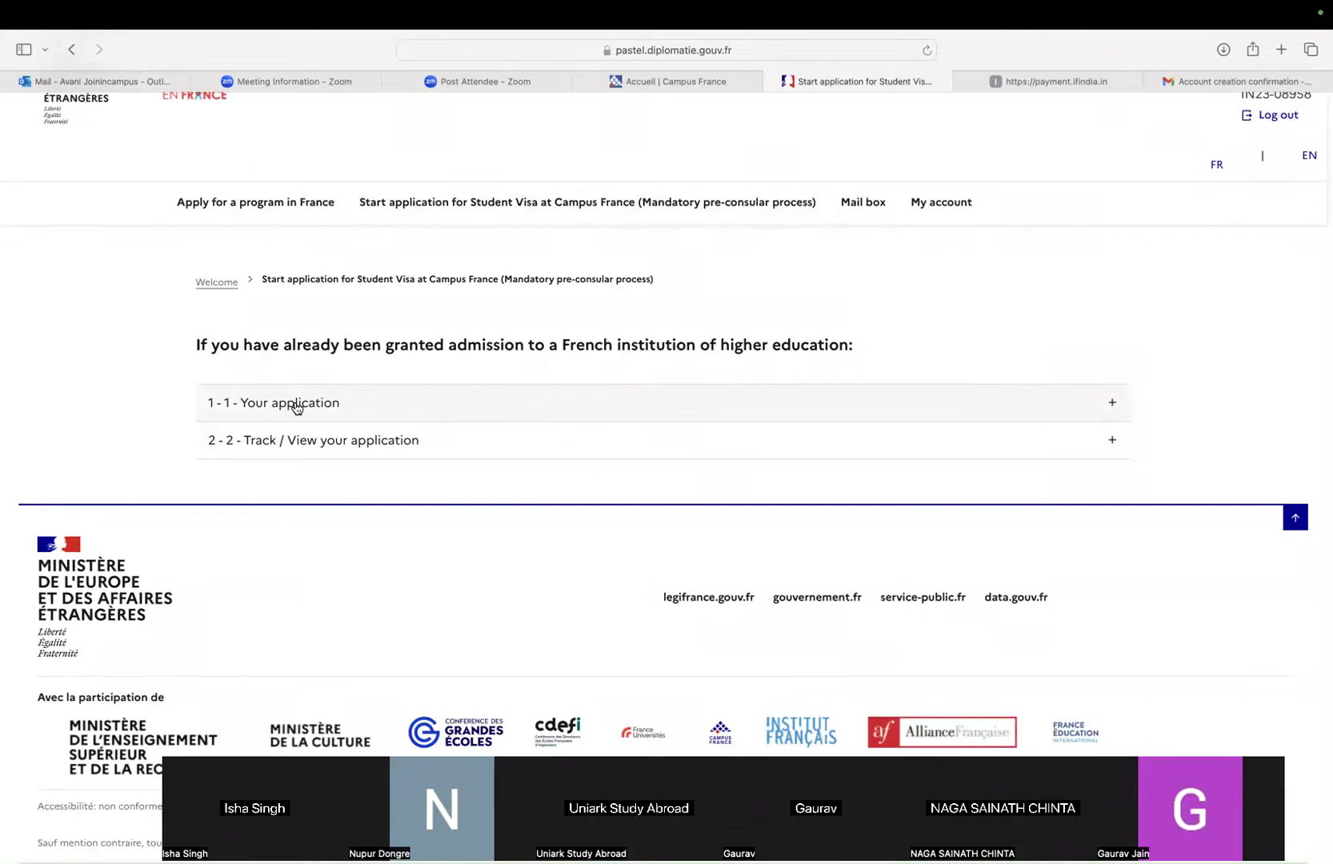
pyautogui.click(296, 407)
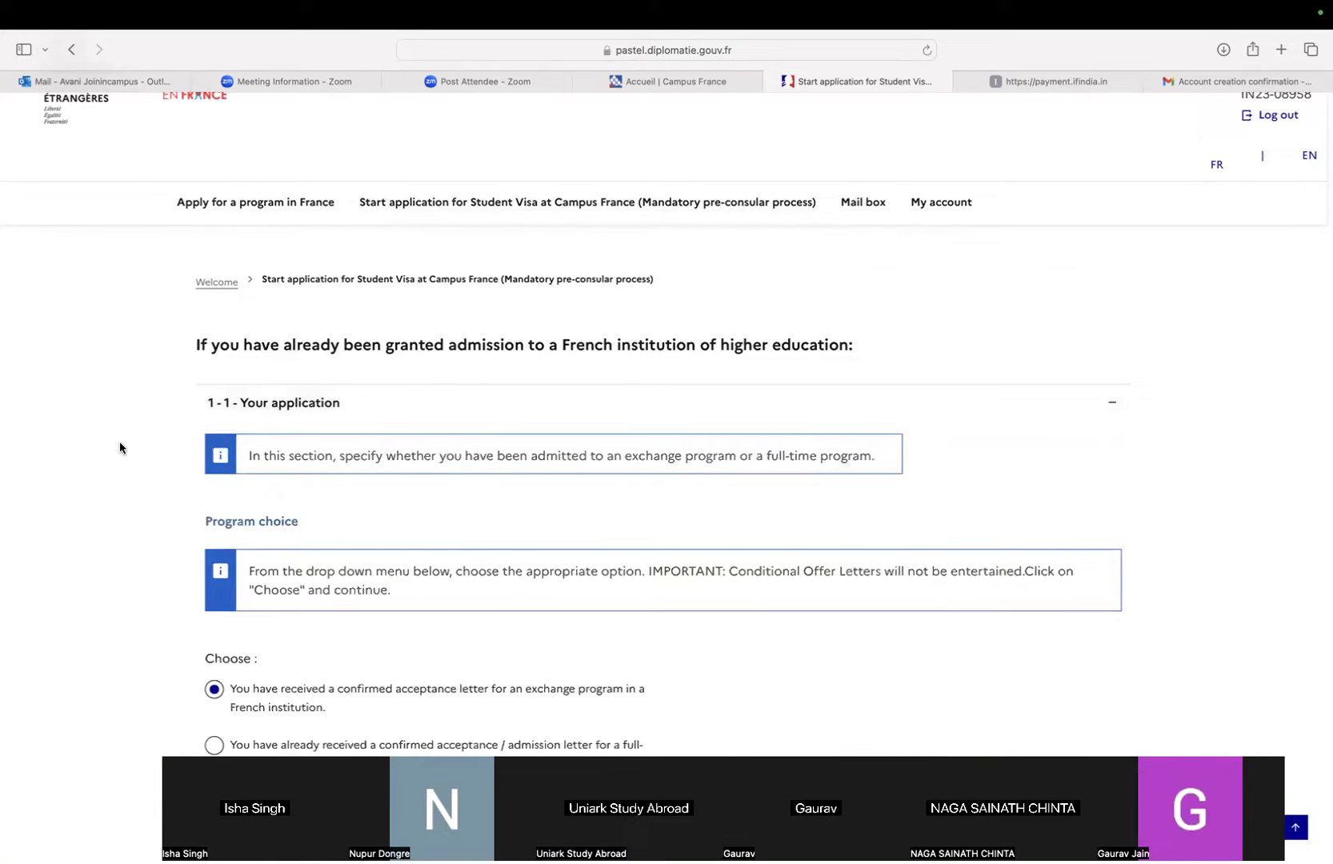
pyautogui.scroll(-2, 118, 445)
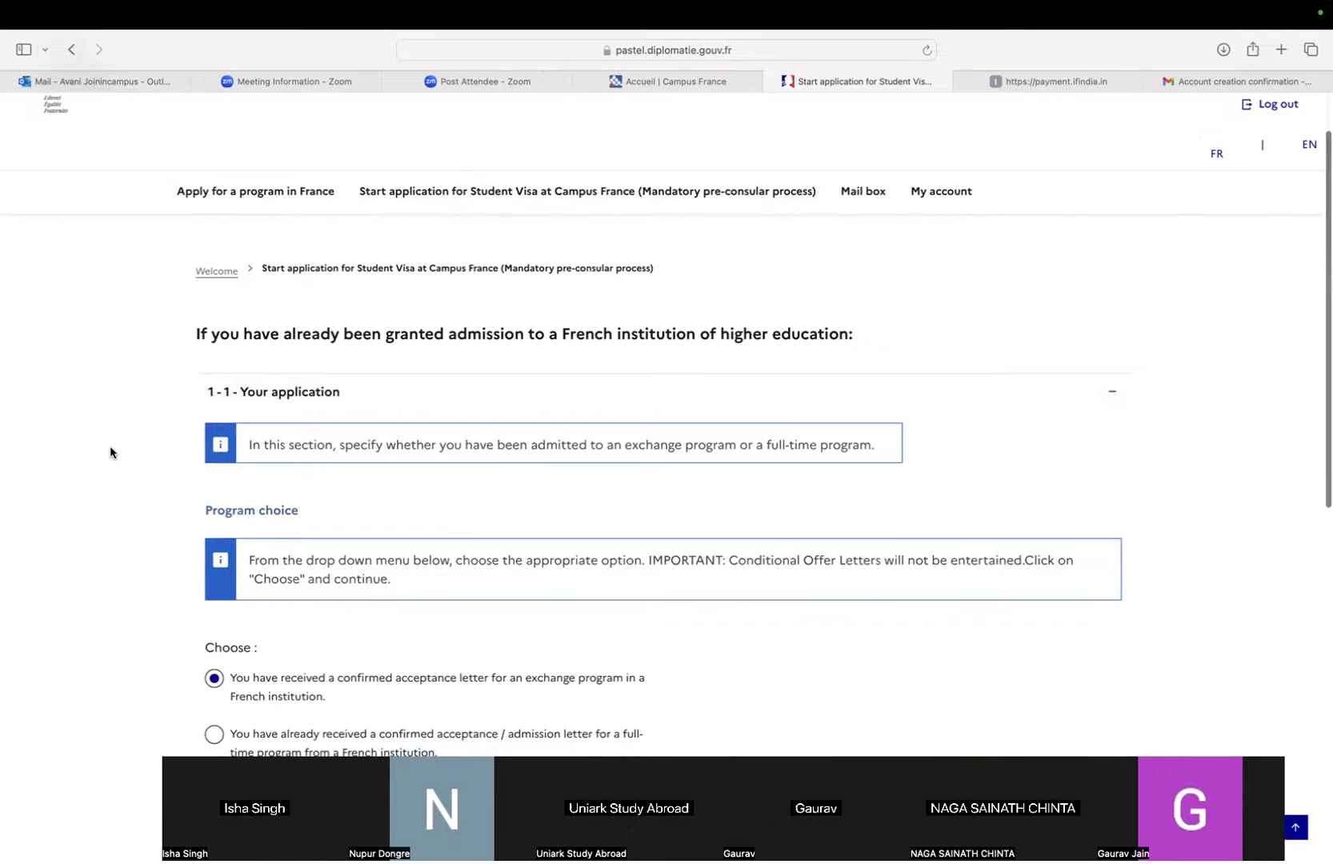
pyautogui.scroll(-1, 109, 454)
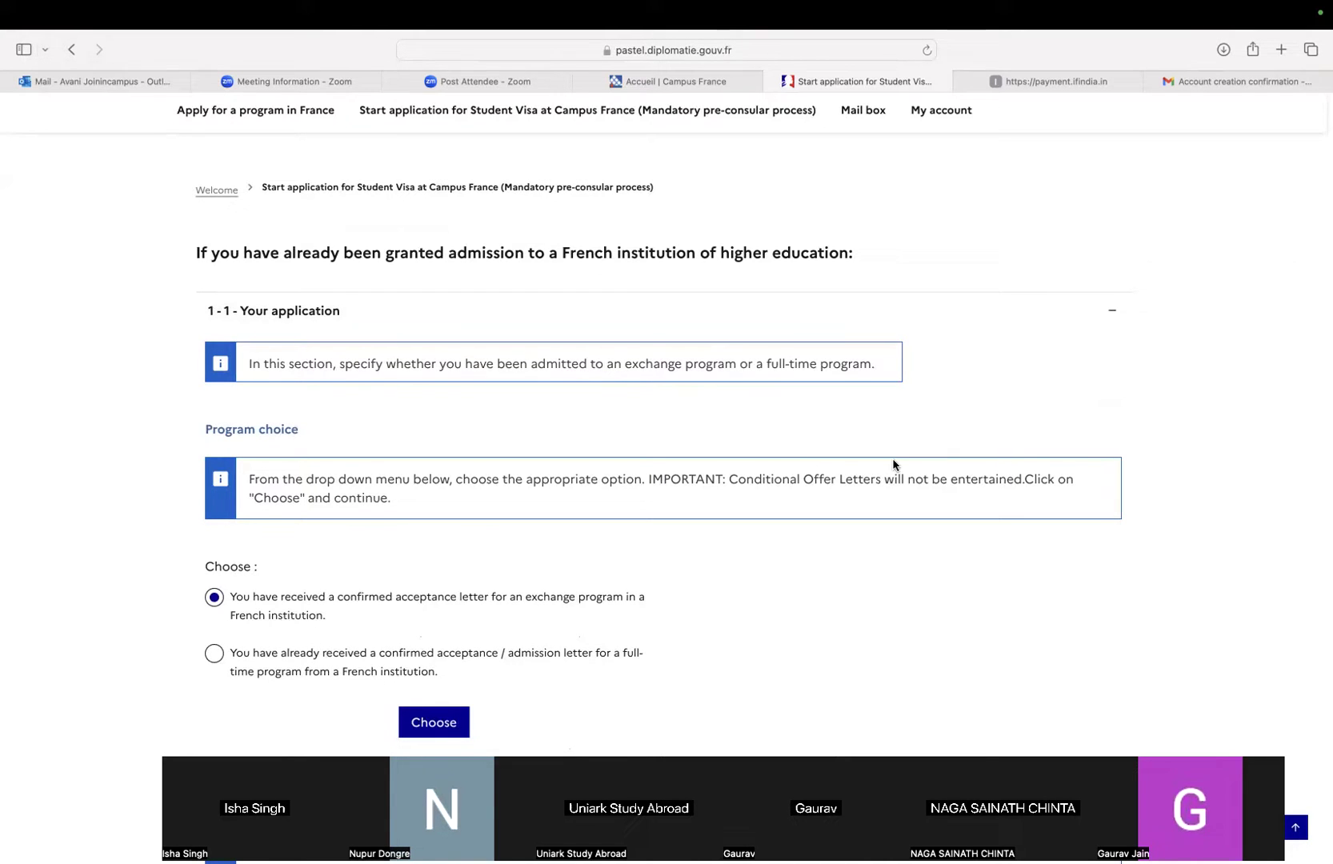
pyautogui.scroll(-2, 732, 485)
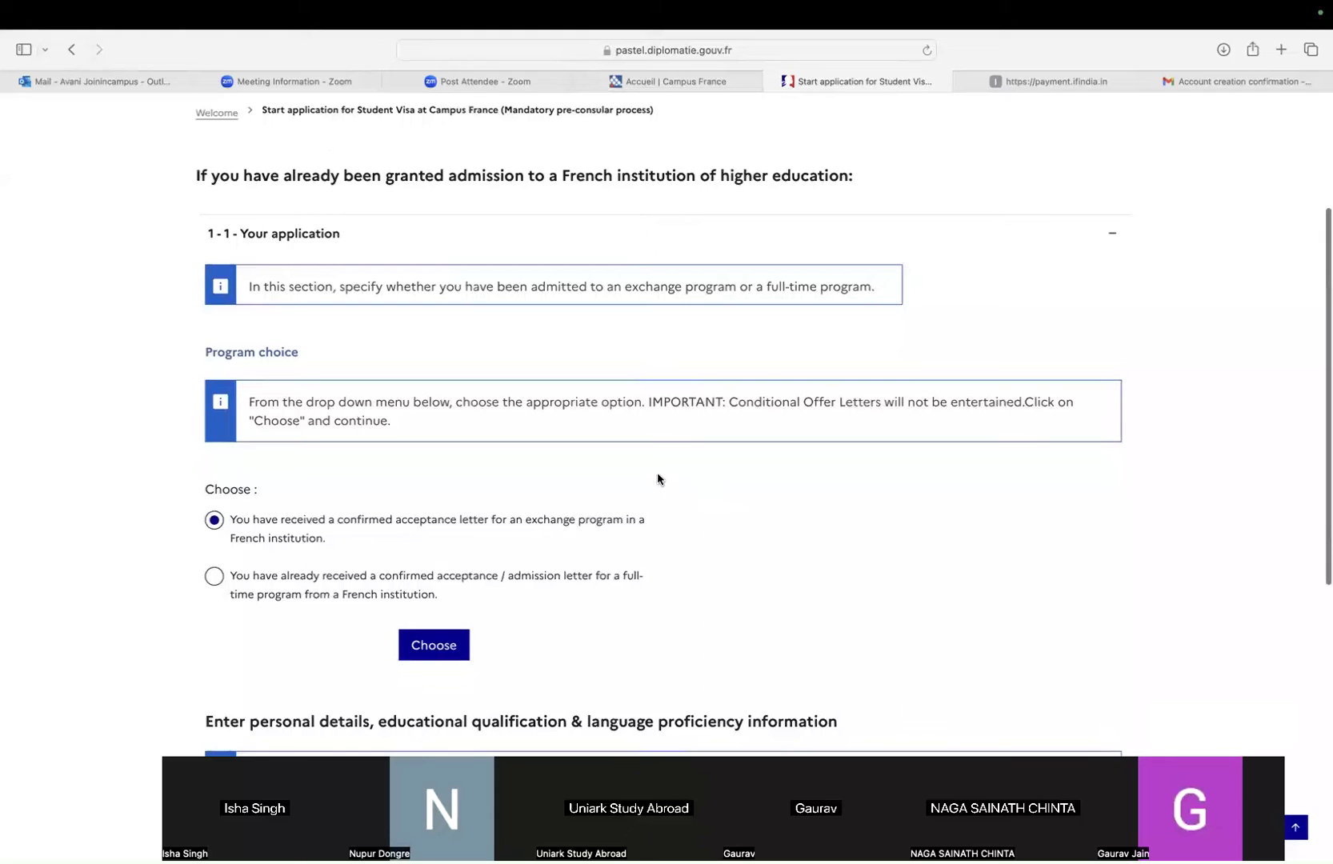
pyautogui.scroll(-1, 657, 479)
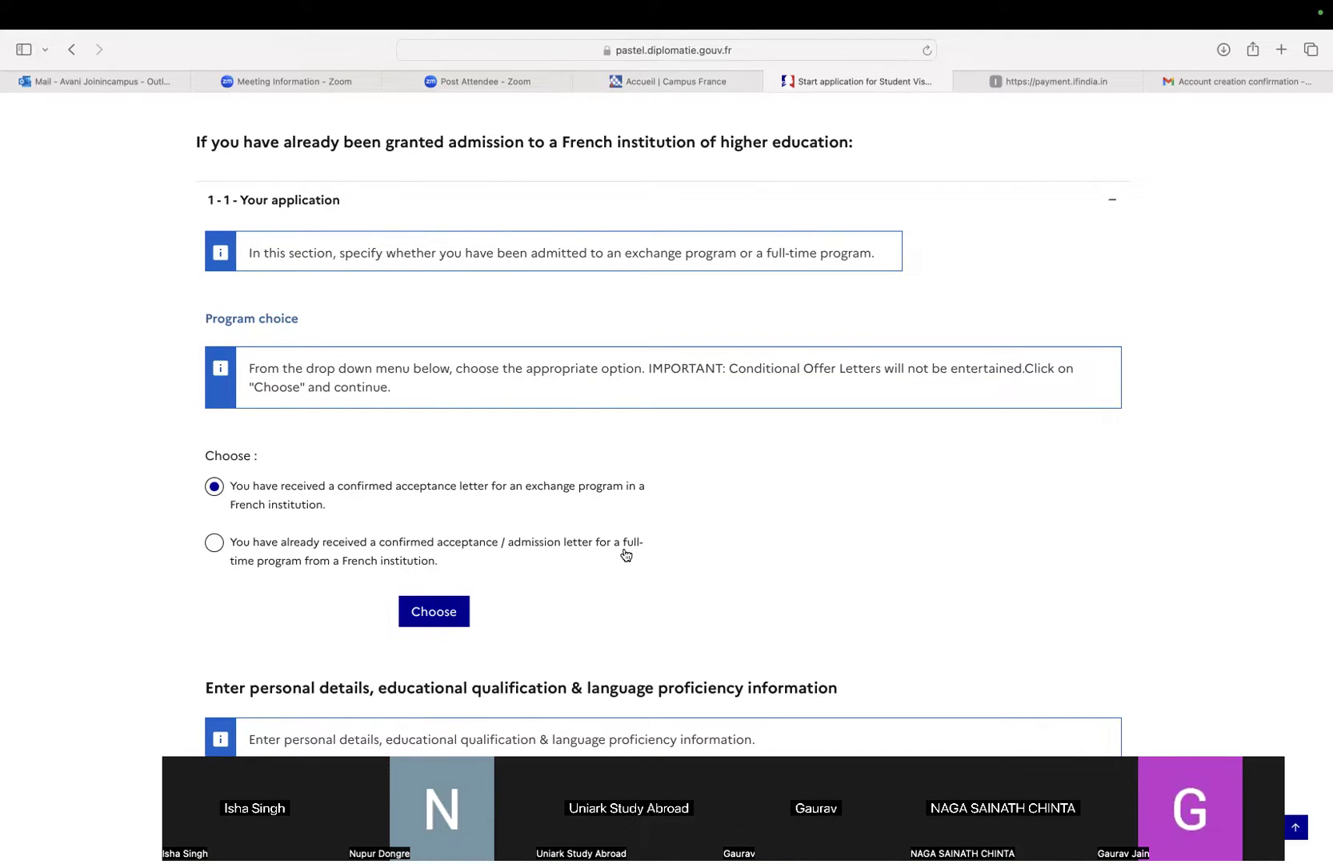
pyautogui.scroll(5, 625, 554)
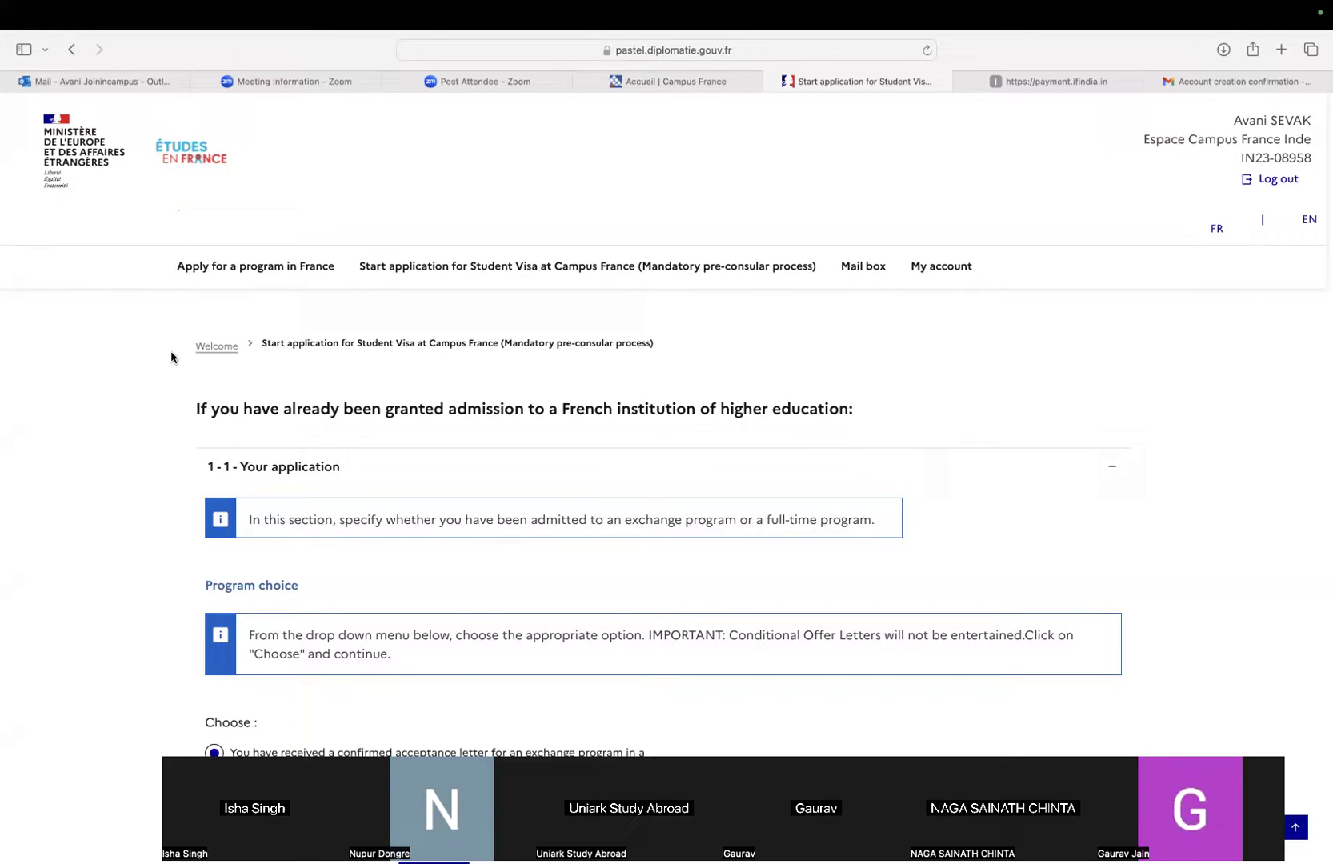
pyautogui.scroll(-2, 96, 424)
pyautogui.scroll(-5, 82, 496)
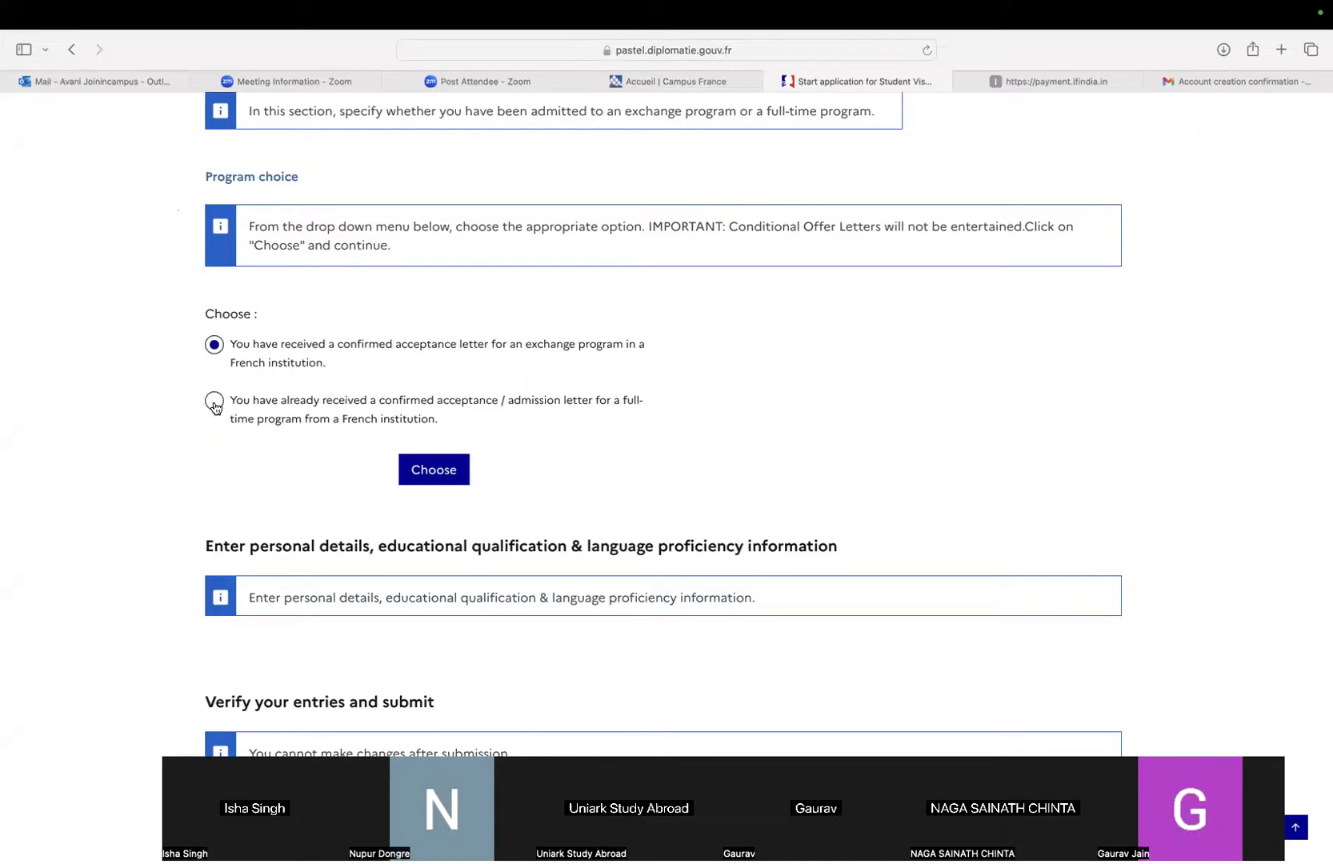
pyautogui.click(215, 401)
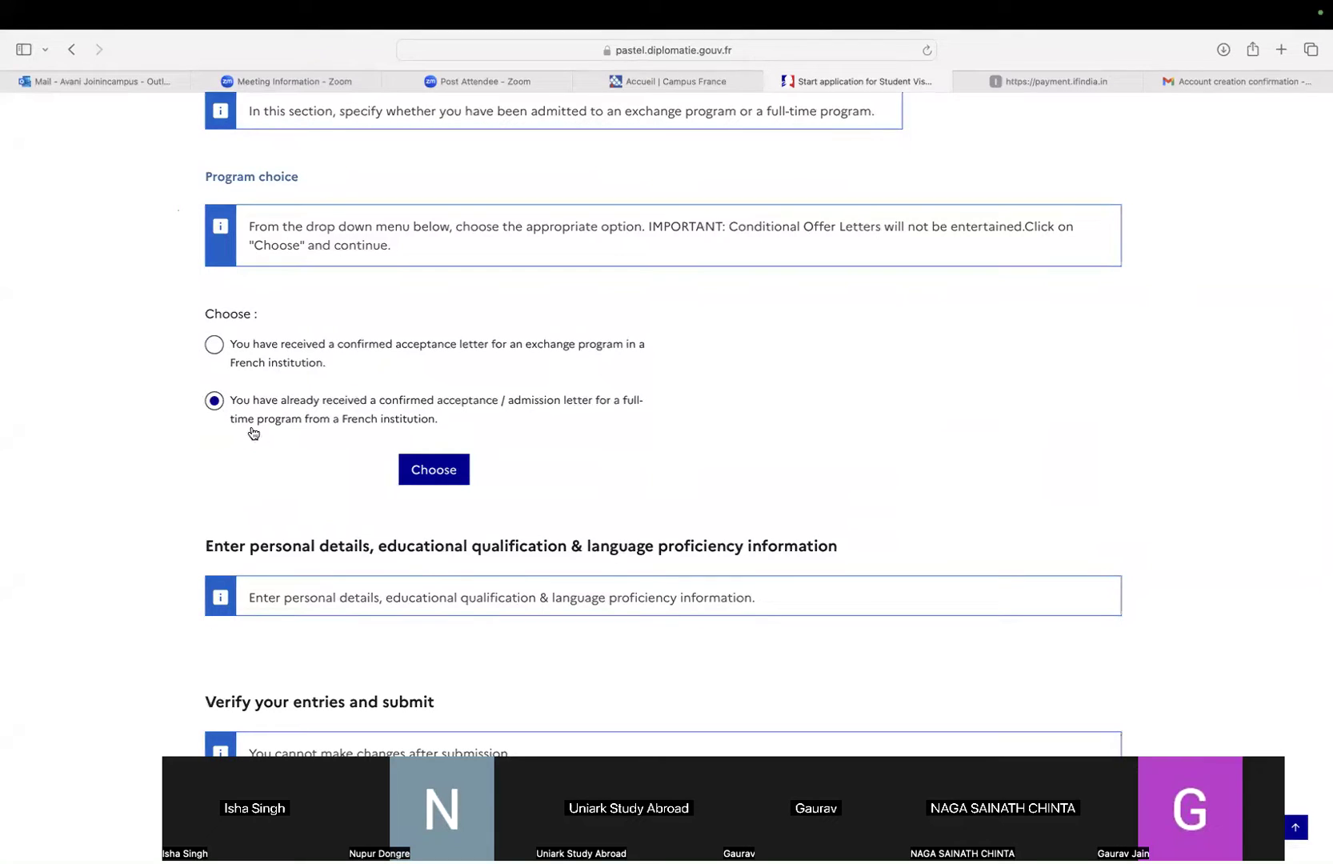
pyautogui.click(423, 482)
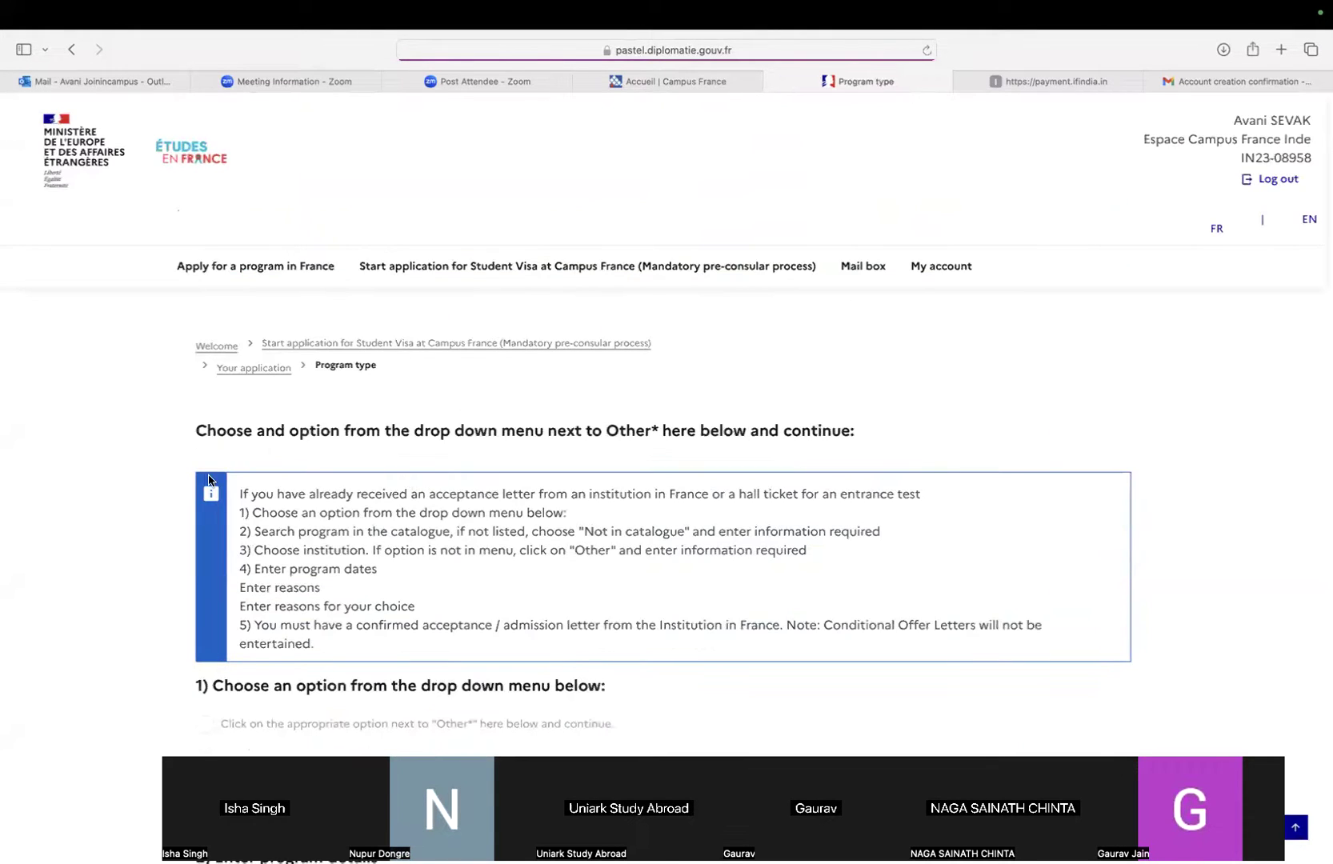
pyautogui.scroll(-2, 196, 487)
pyautogui.scroll(-1, 196, 487)
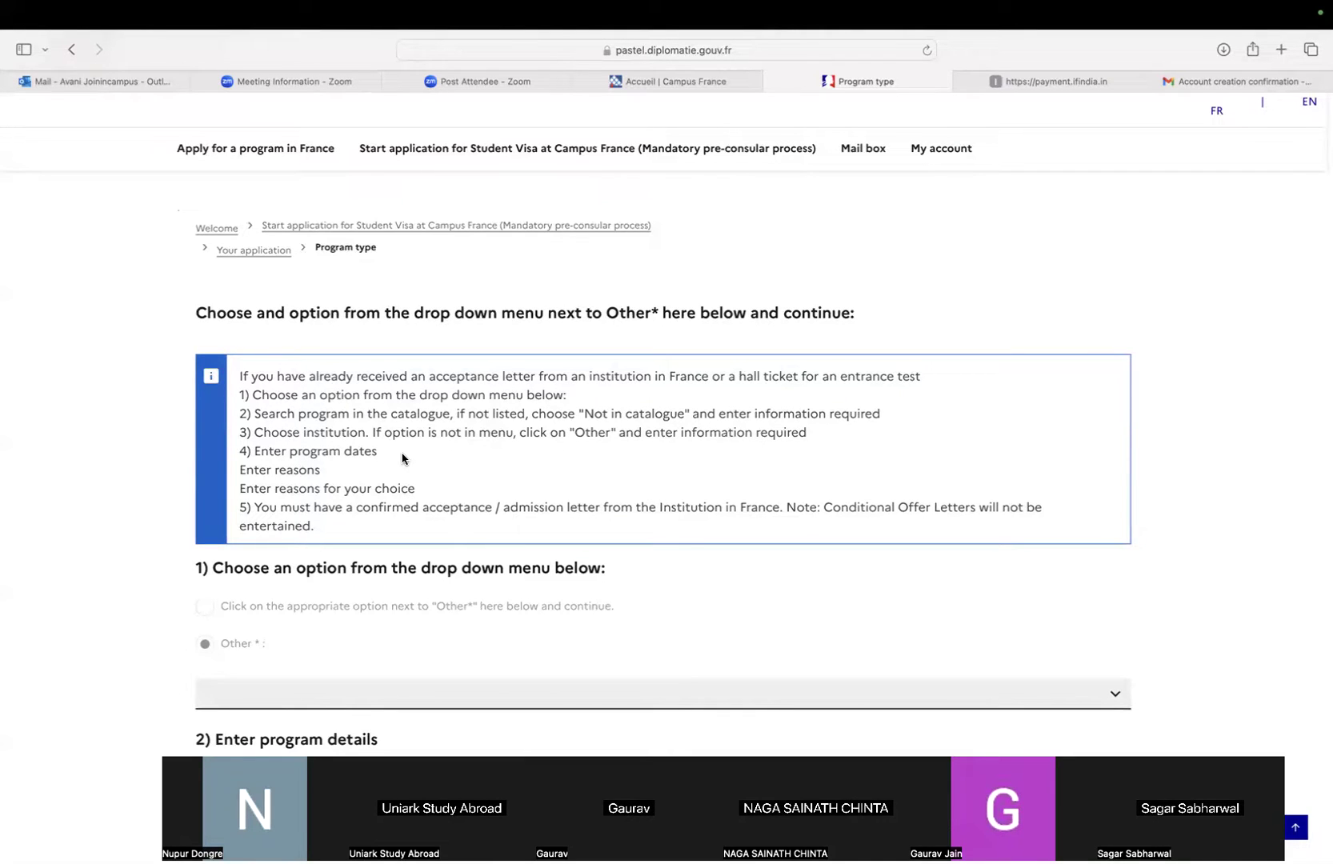
pyautogui.scroll(-5, 400, 544)
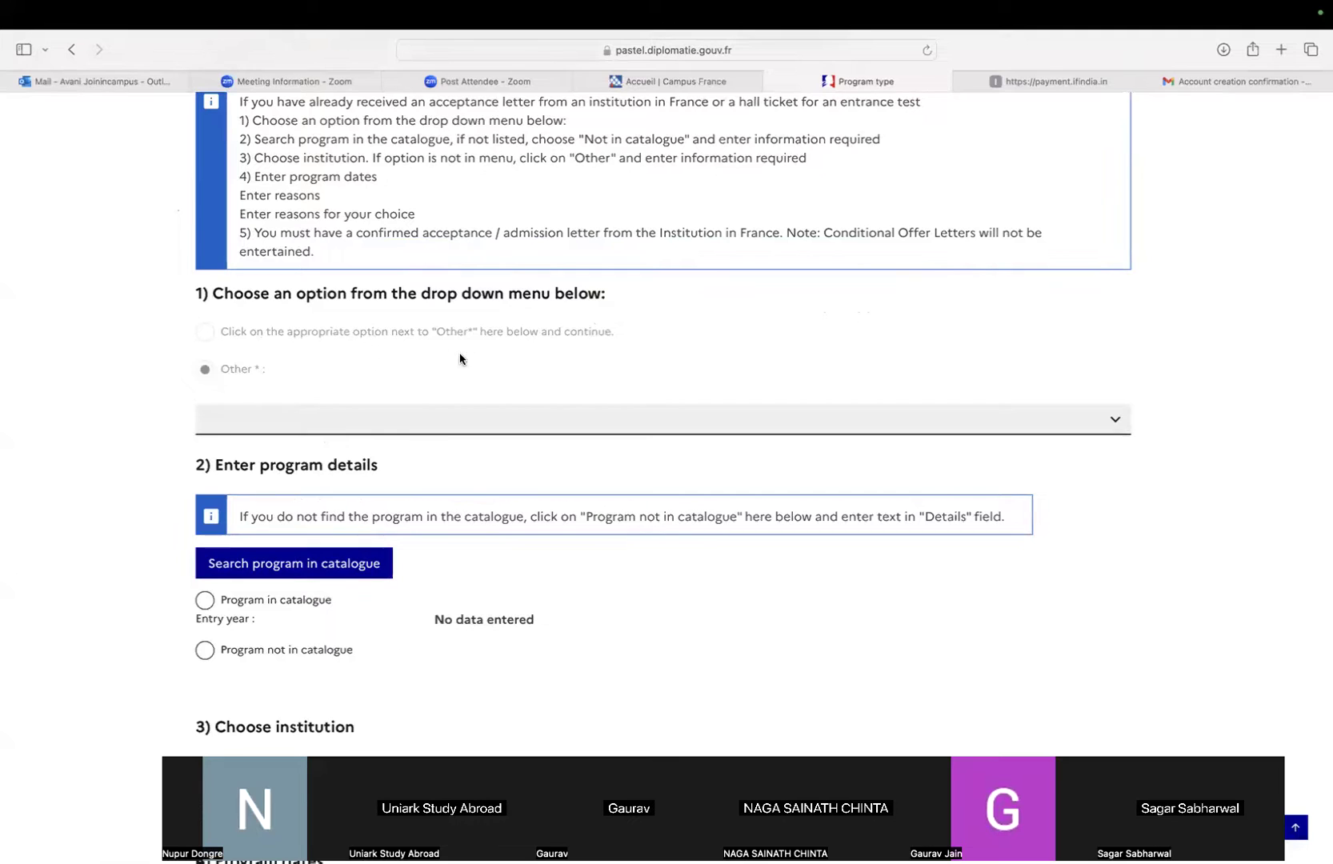
pyautogui.scroll(-2, 483, 404)
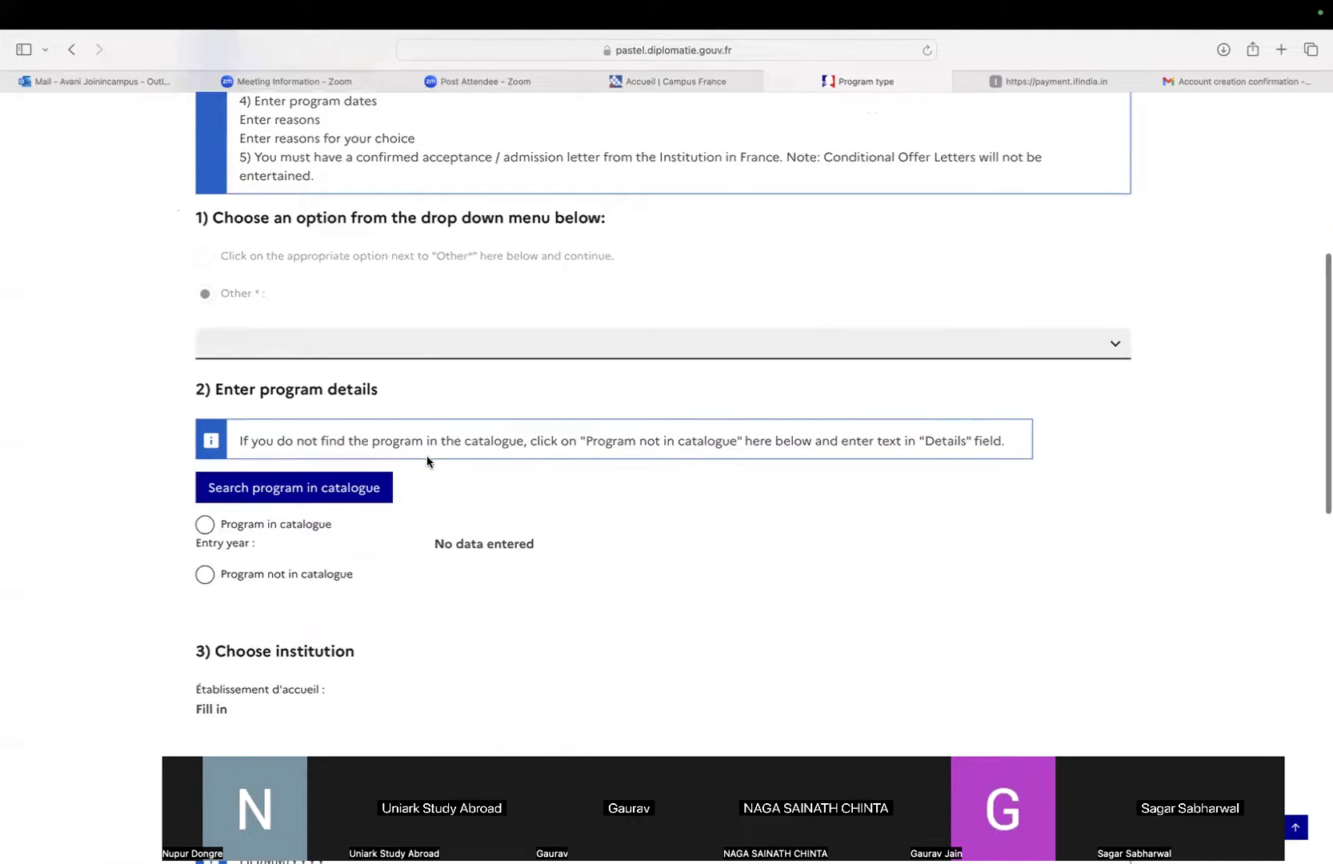
pyautogui.scroll(-1, 428, 455)
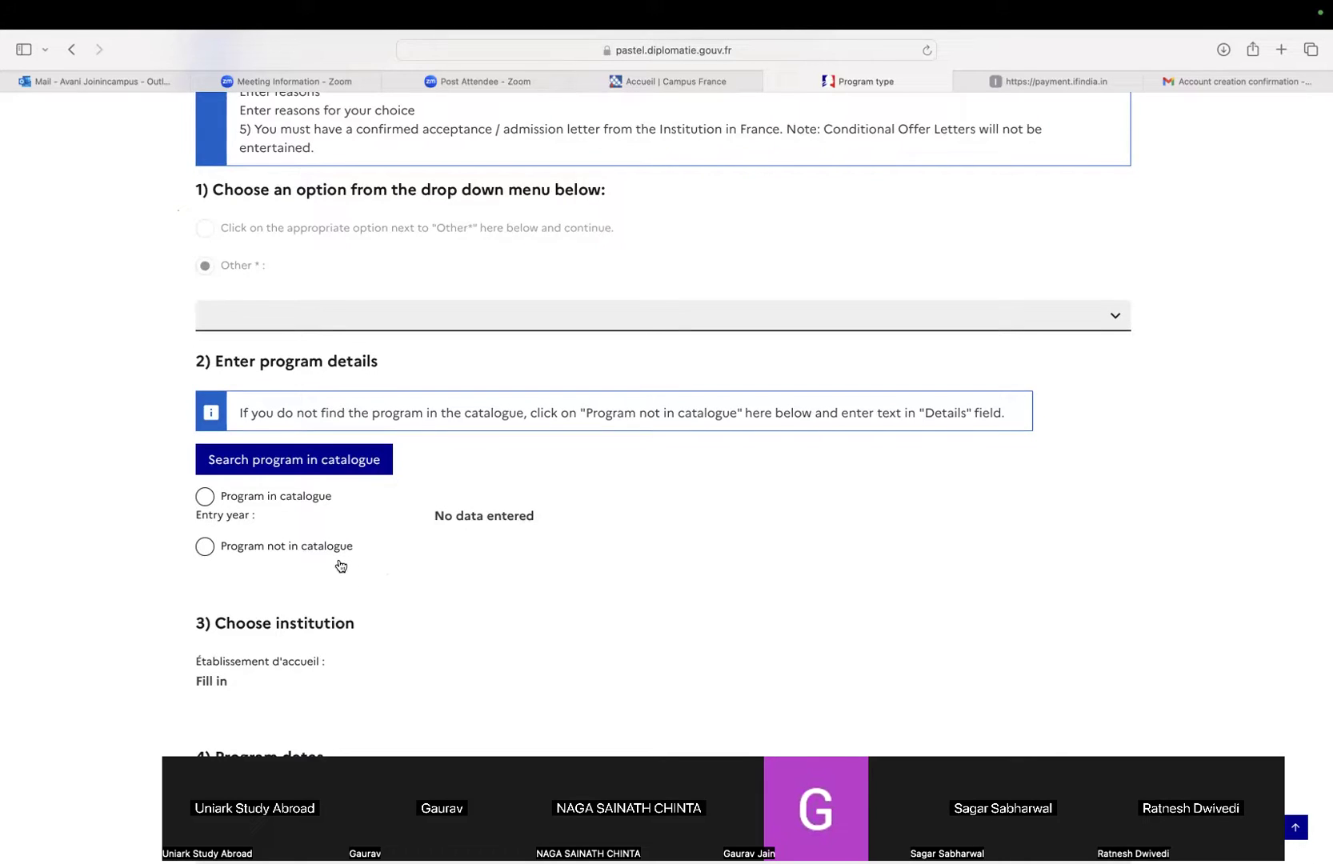
# Mark the program as not in the catalogue
pyautogui.click(205, 550)
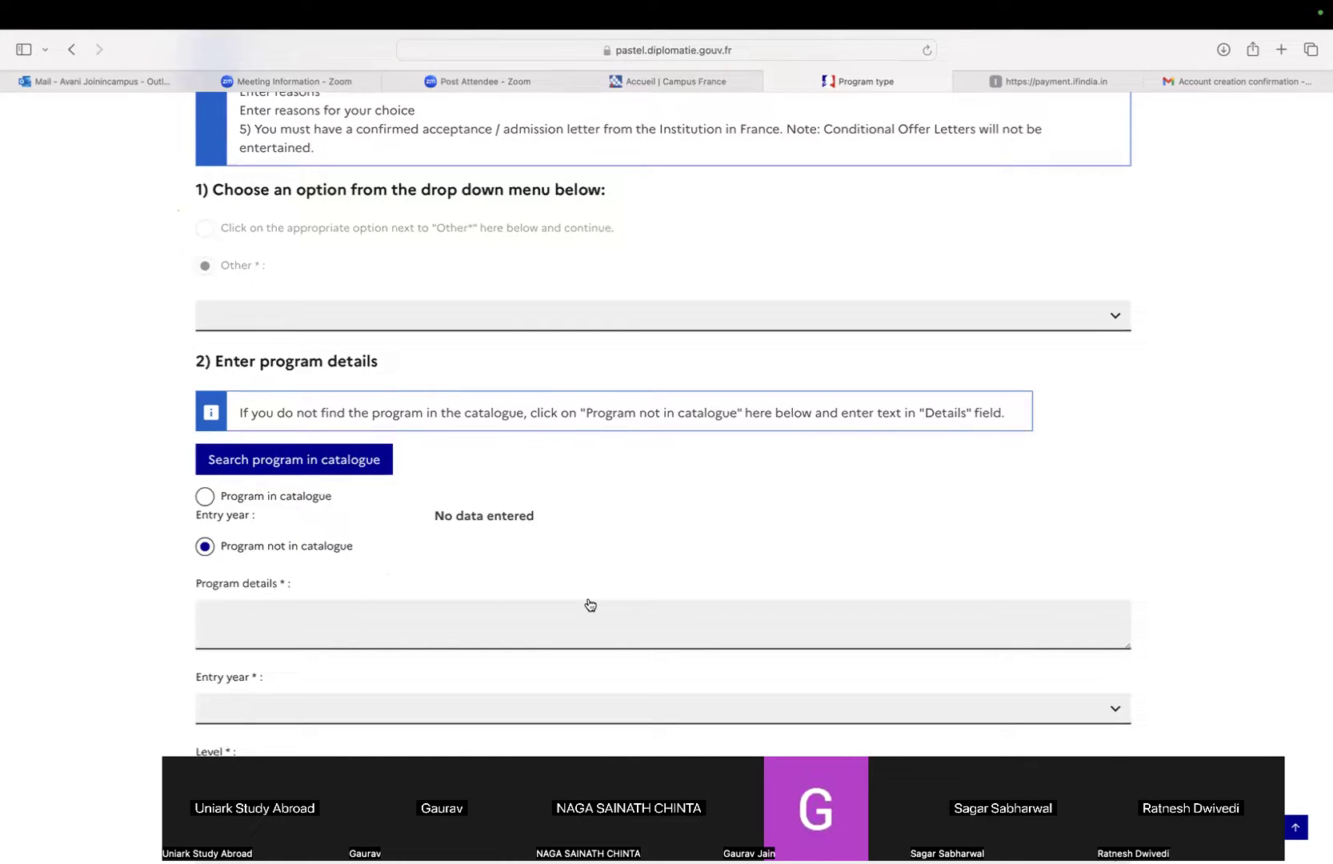
pyautogui.scroll(-2, 911, 518)
pyautogui.scroll(-3, 413, 500)
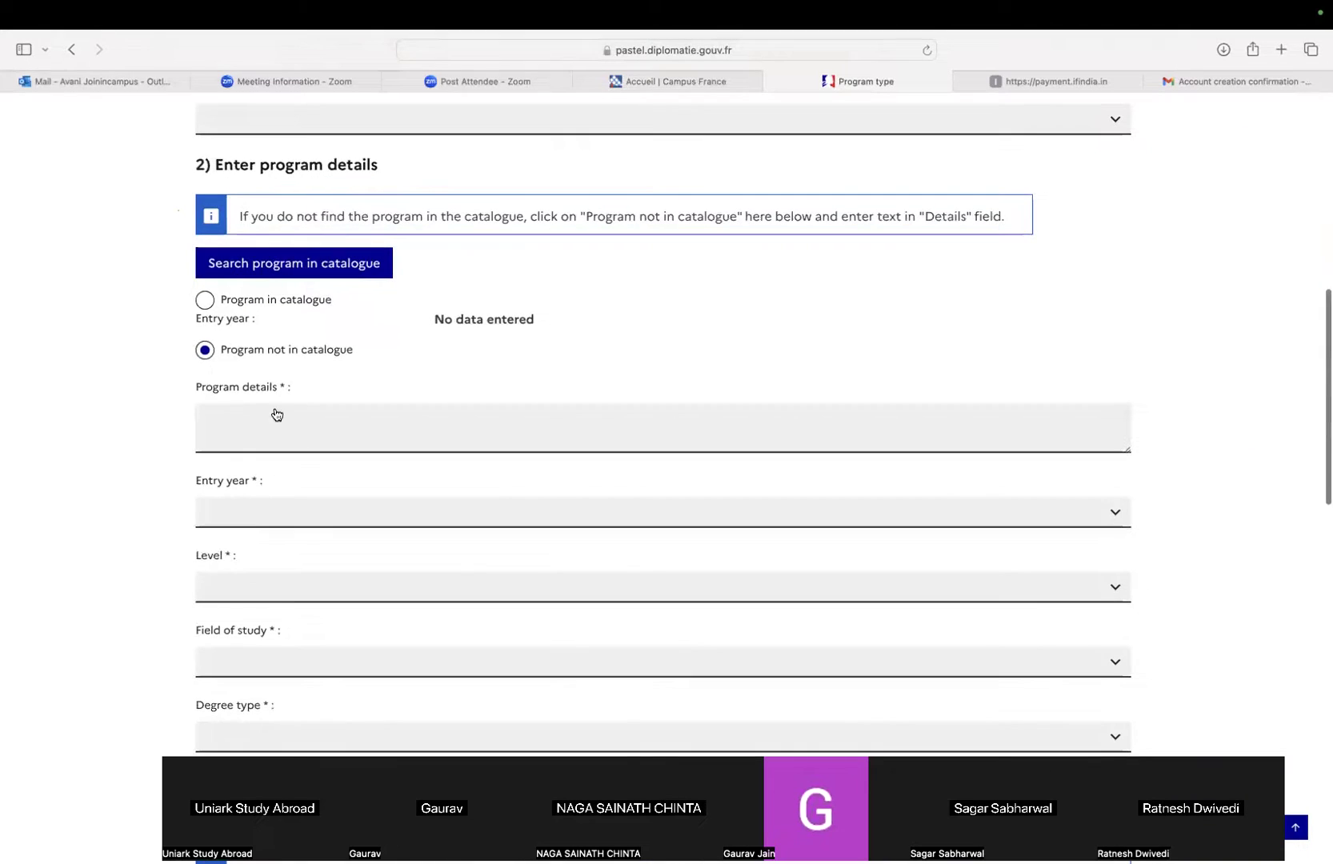
pyautogui.scroll(-1, 275, 428)
pyautogui.scroll(-1, 280, 416)
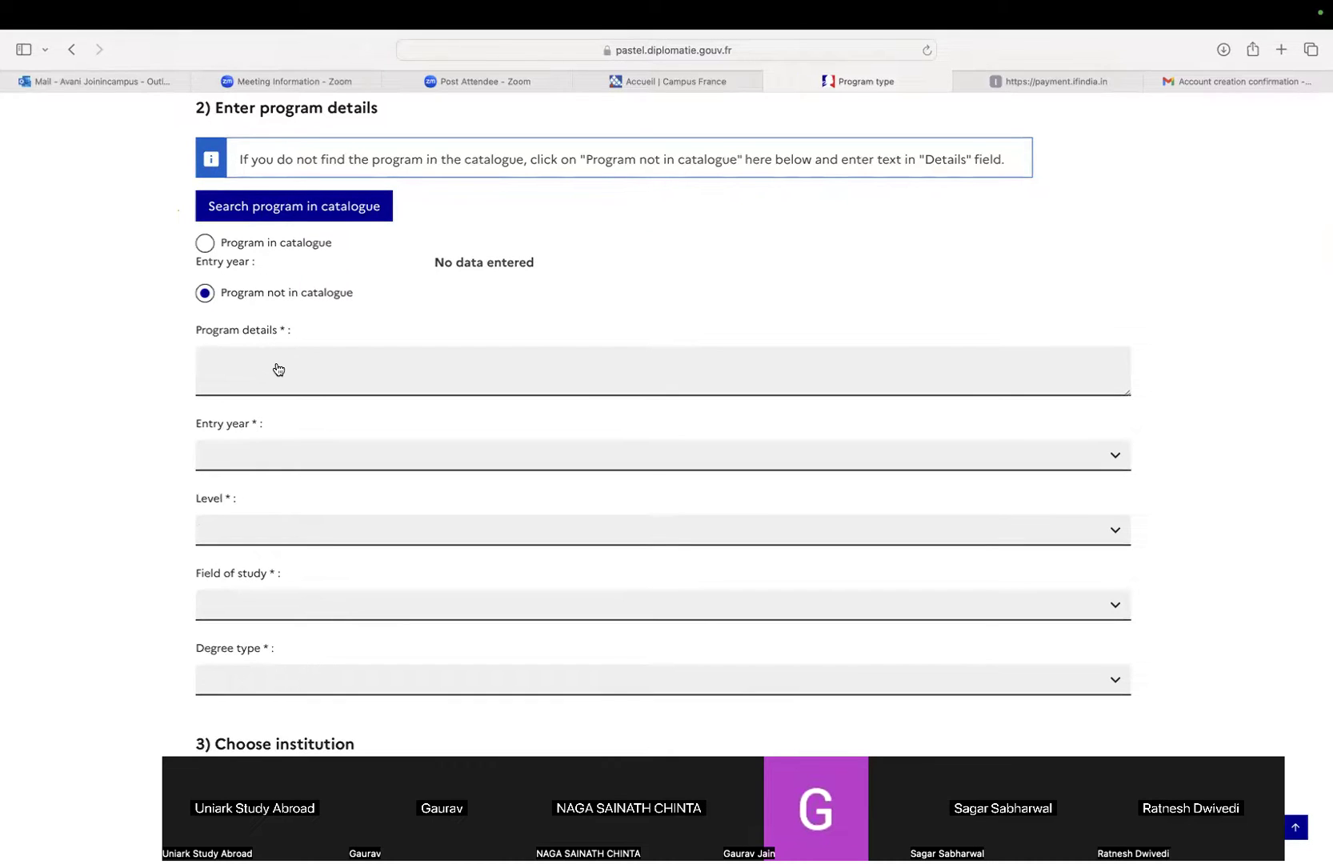
# Enter 'Msc in Global Business Management' as the program details
pyautogui.click(276, 375)
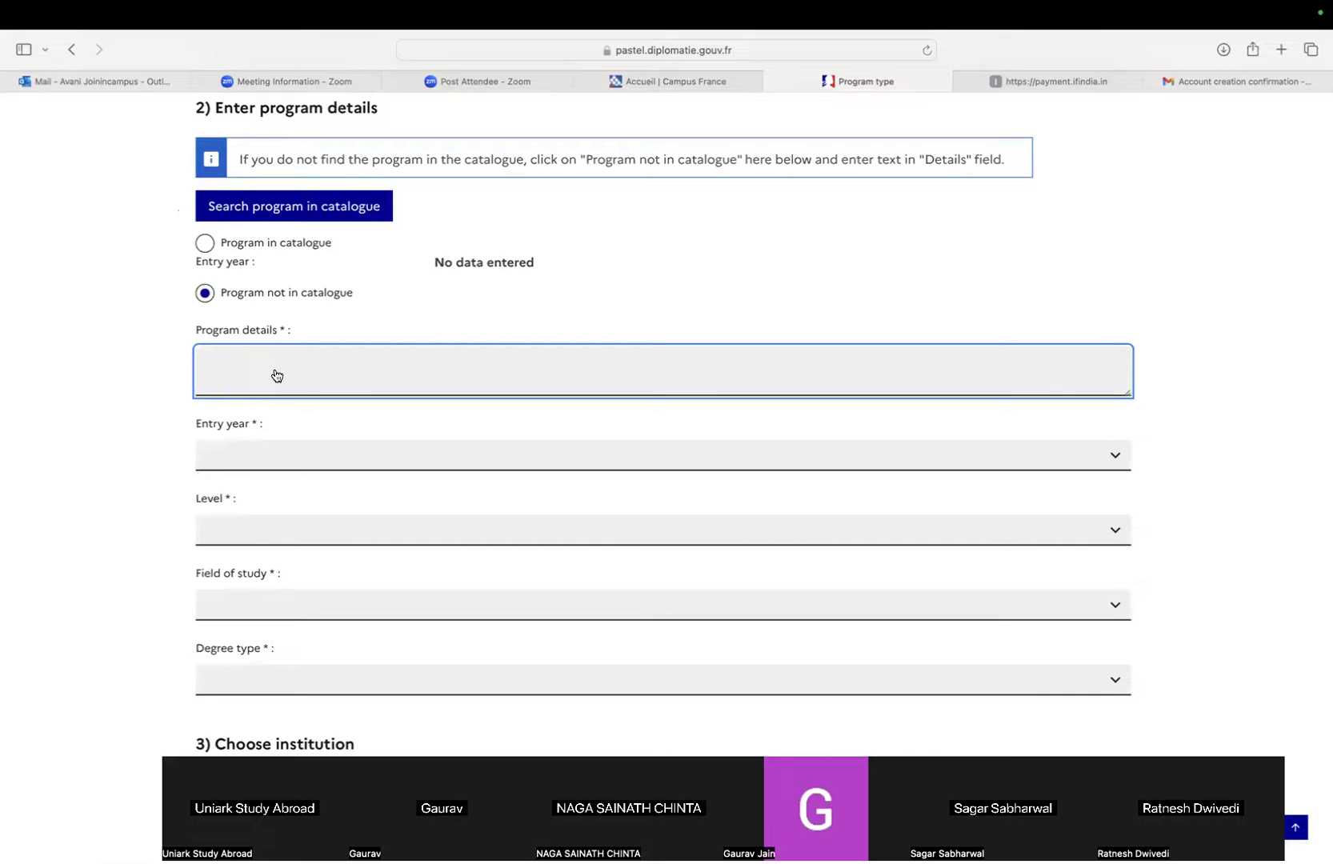
pyautogui.write('Ma')
pyautogui.press('BackSpace')
pyautogui.write('sc in Global Business Mana')
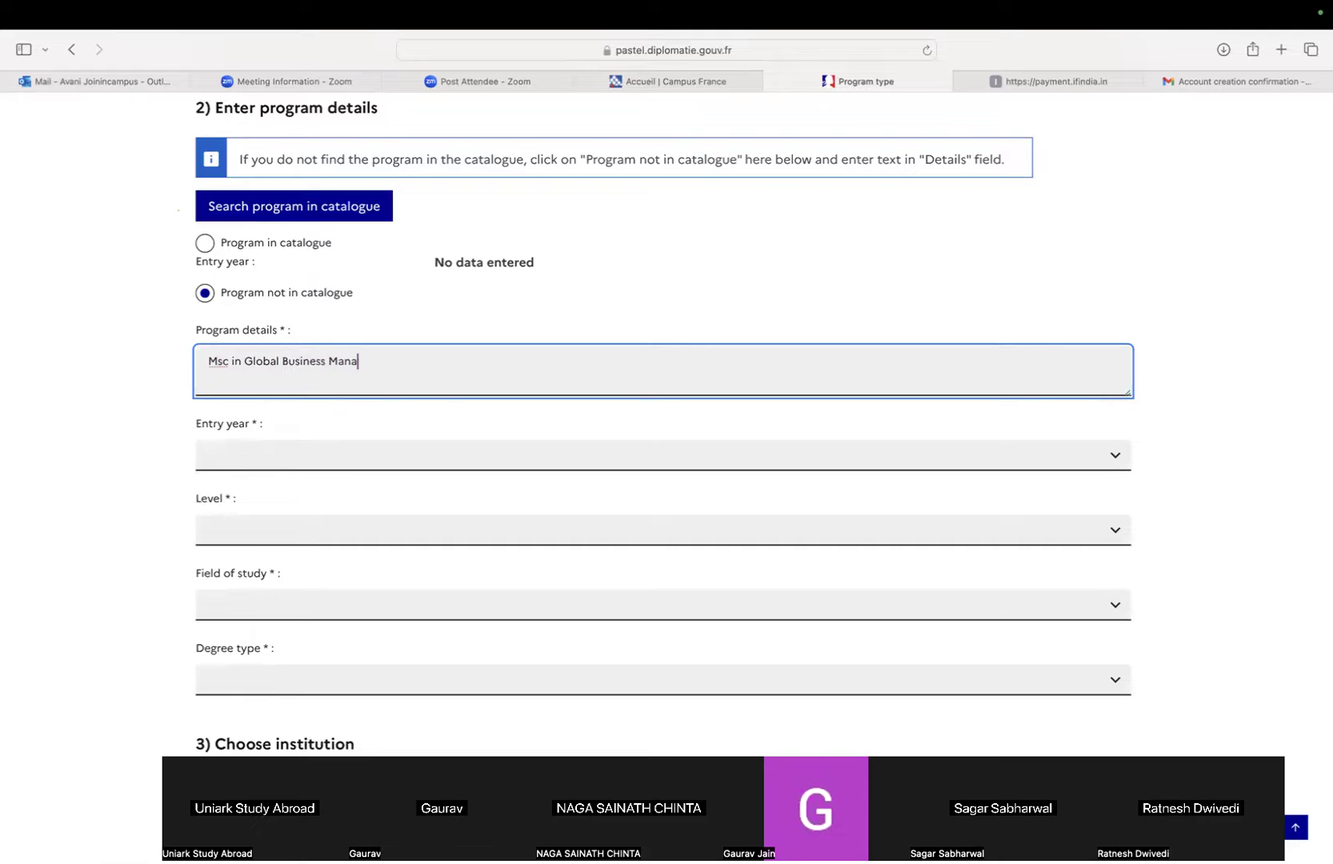
pyautogui.write('gement')
pyautogui.click(161, 424)
pyautogui.scroll(-1, 191, 456)
# Choose year 4 in the Entry year dropdown
pyautogui.click(247, 422)
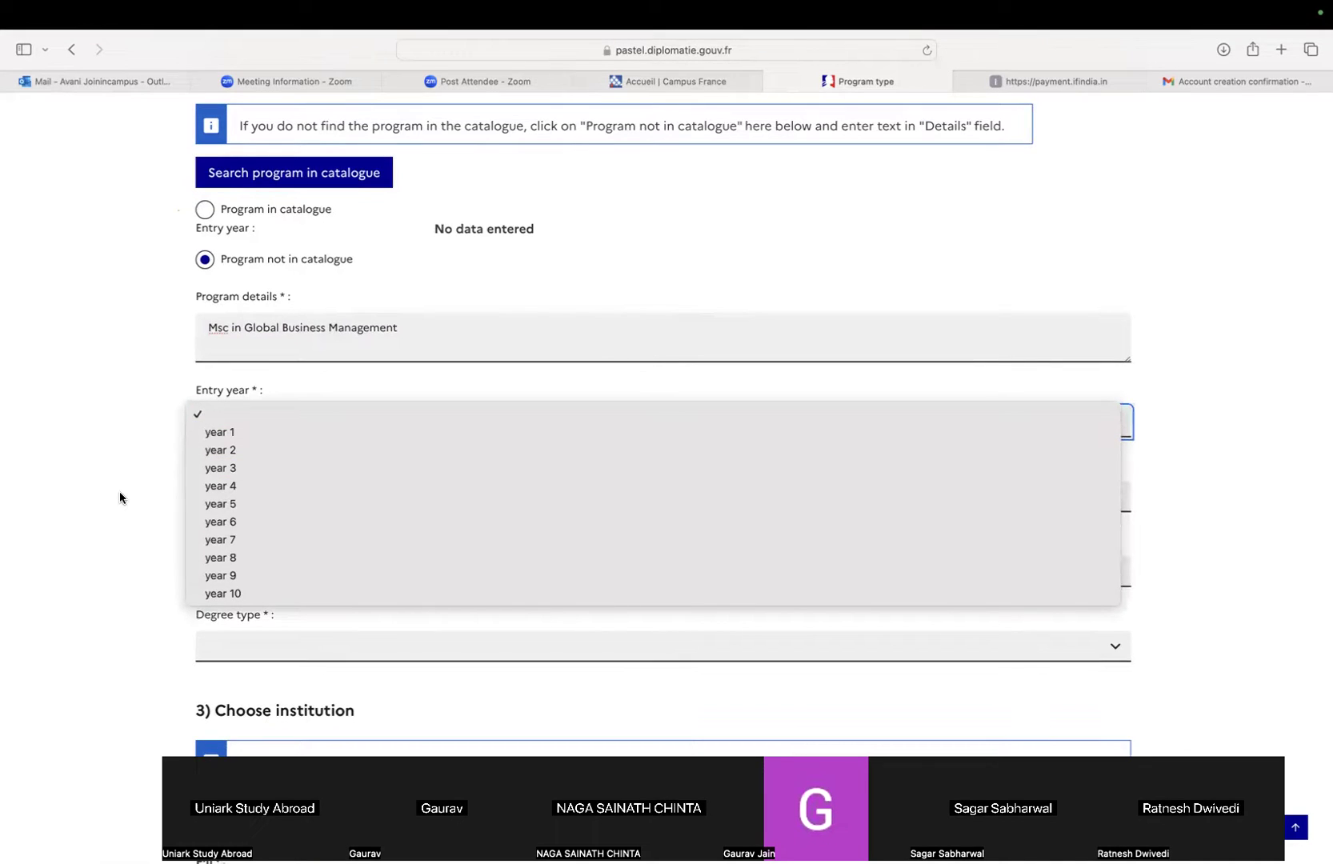
pyautogui.click(101, 528)
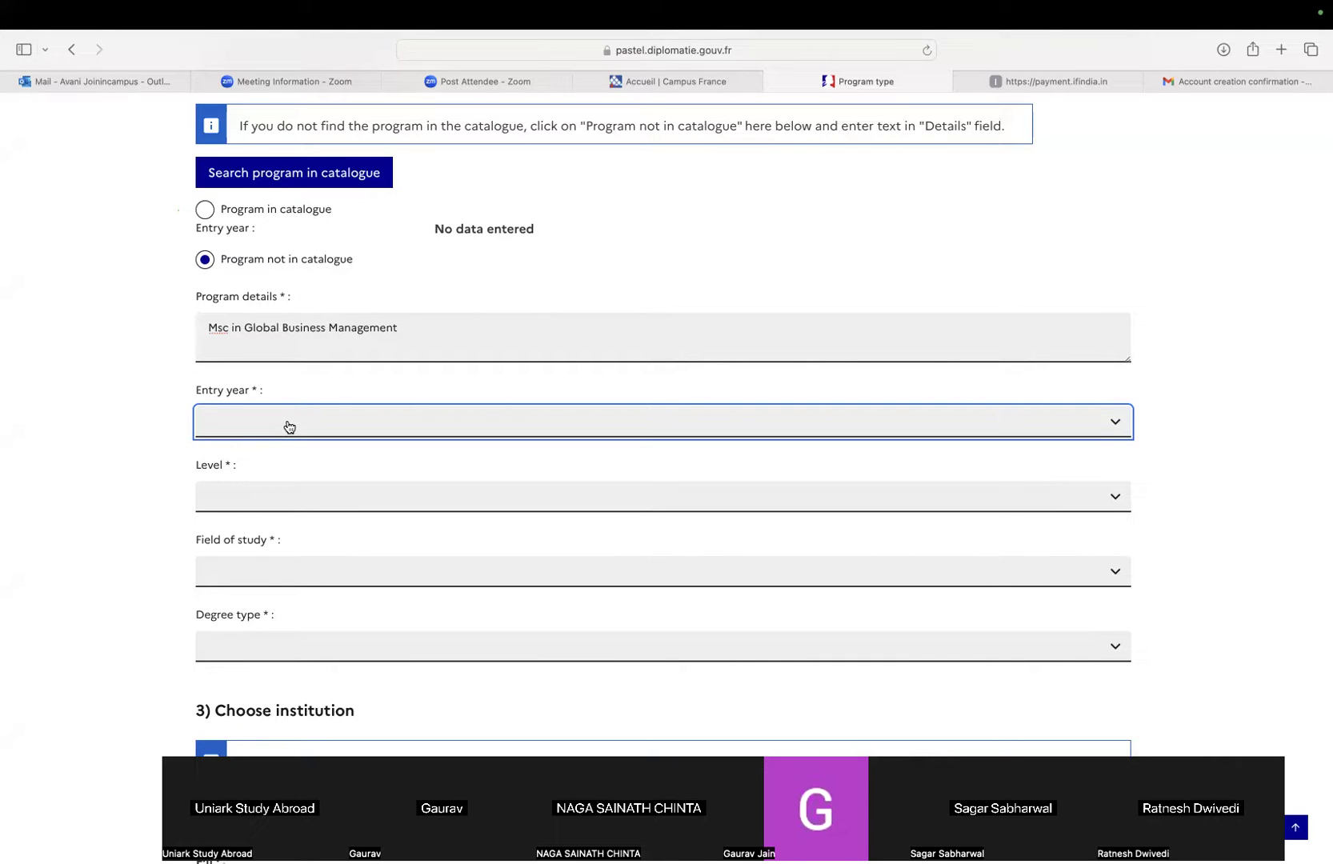
pyautogui.click(289, 427)
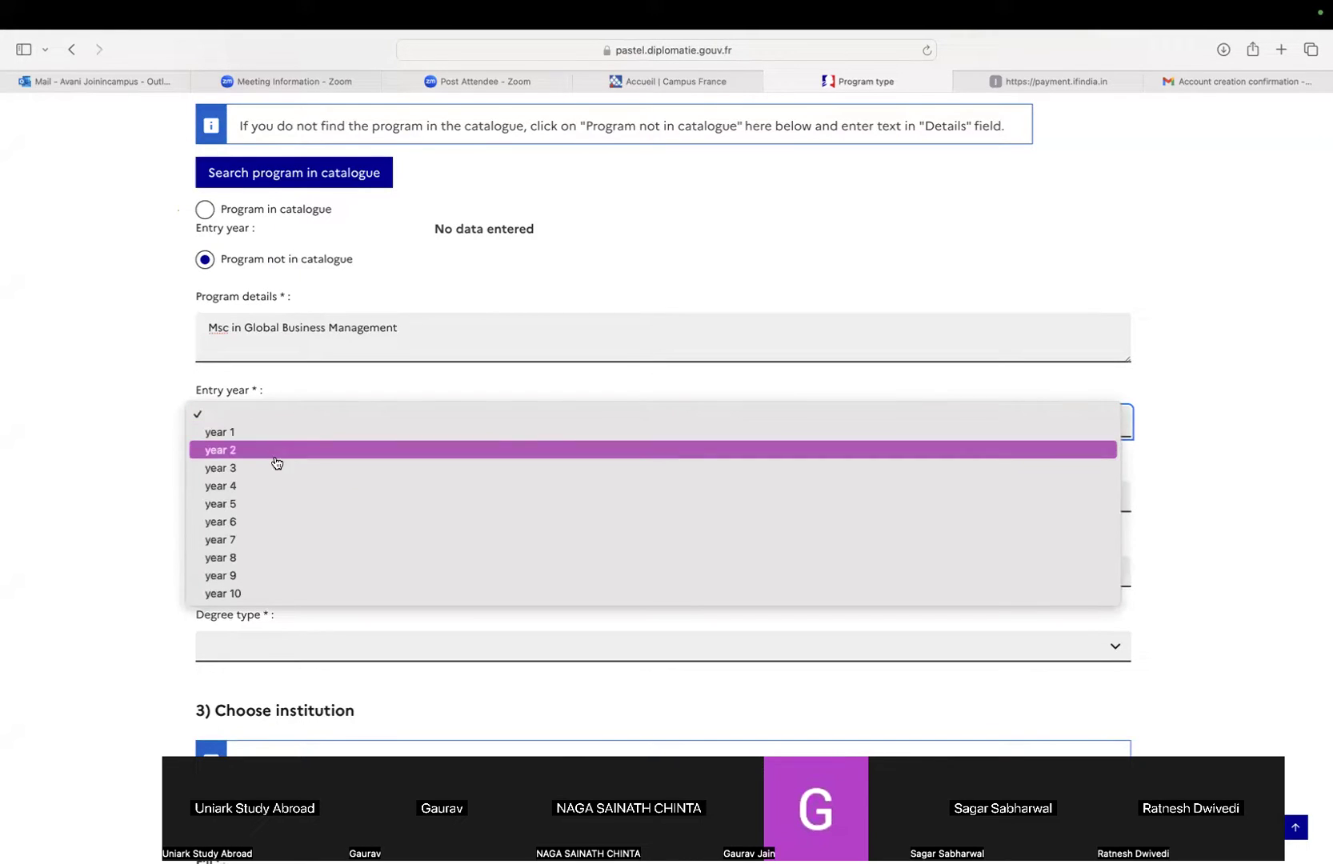
pyautogui.click(244, 485)
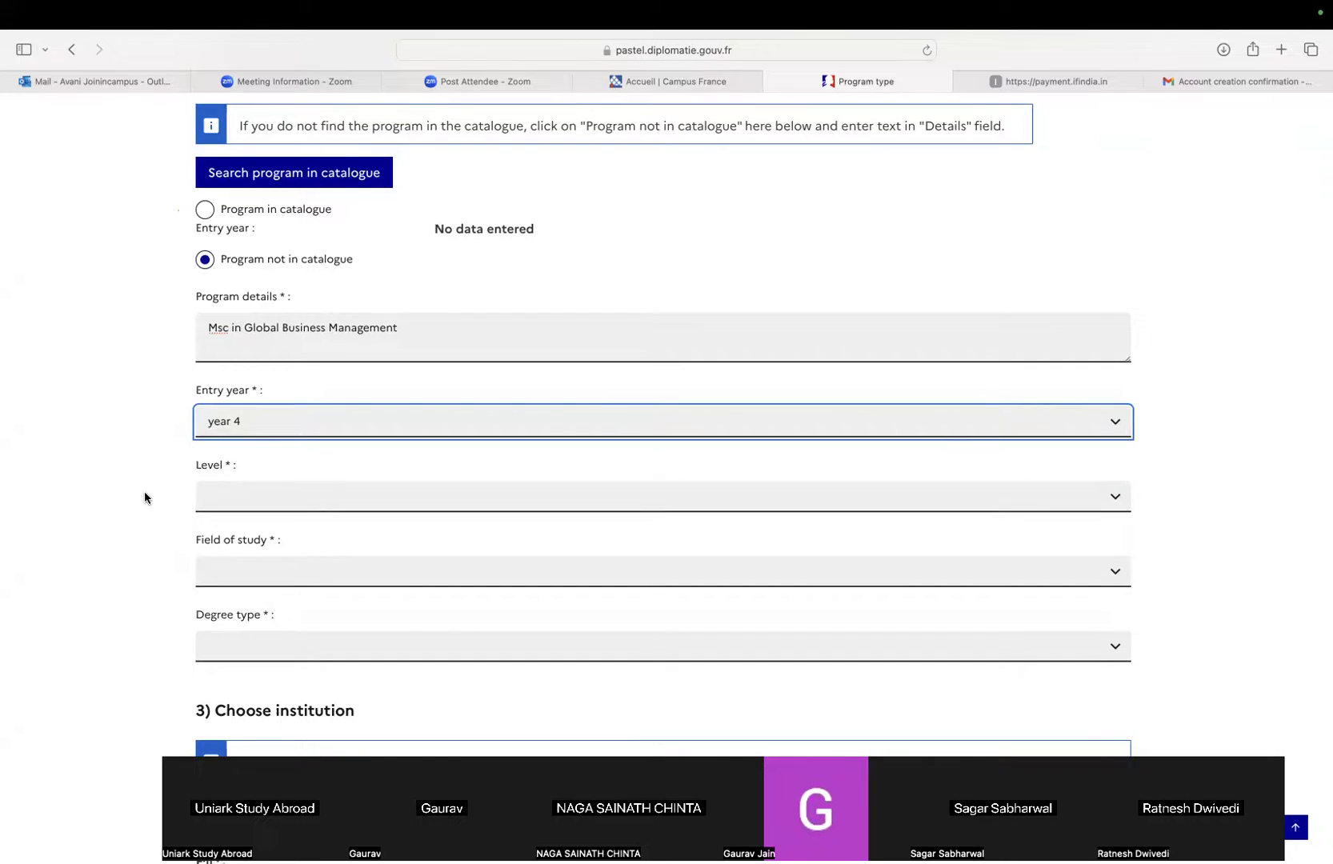
pyautogui.scroll(-1, 144, 491)
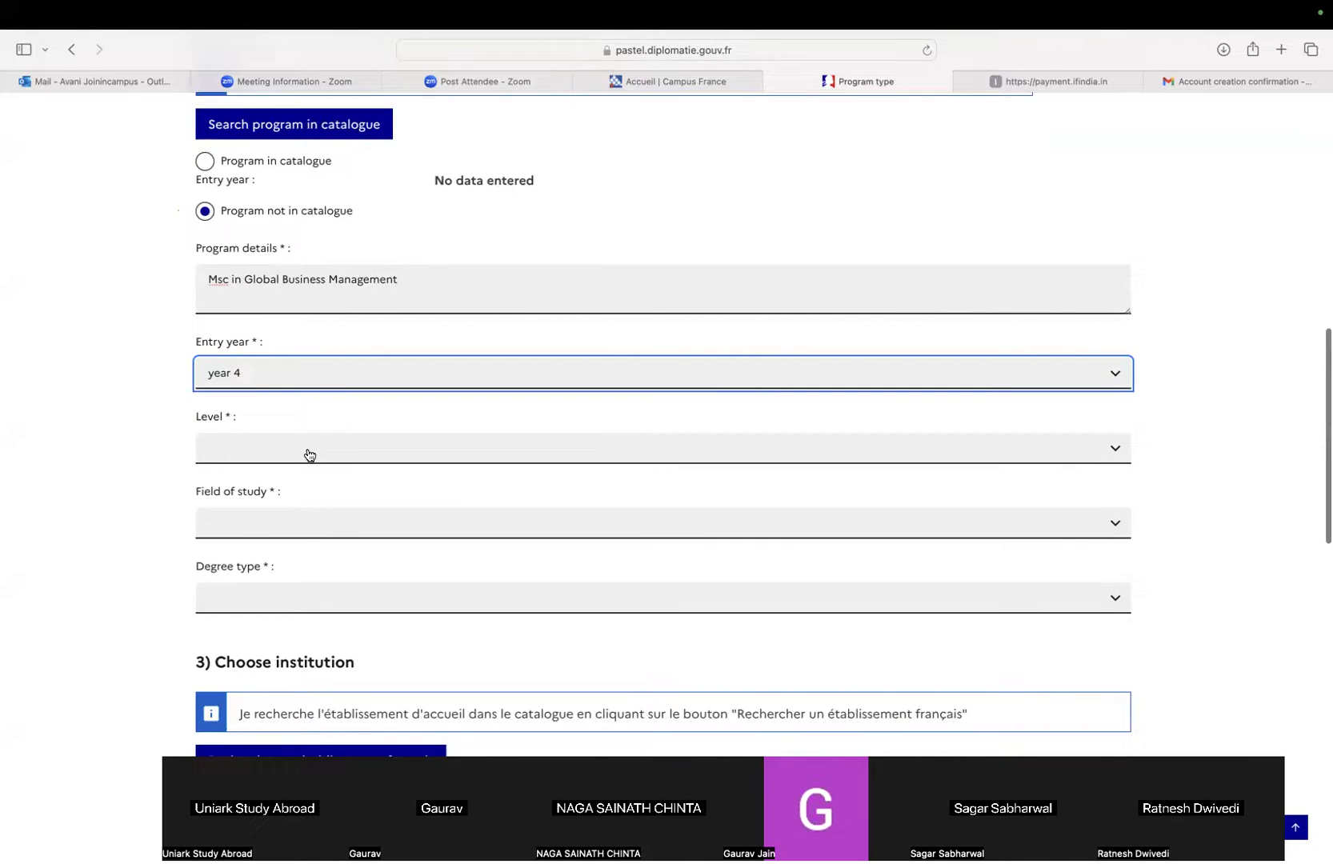
# Choose level 4th yr - Bachelor's degree/1st yr Master's degree, keeping entry year 4
pyautogui.click(309, 454)
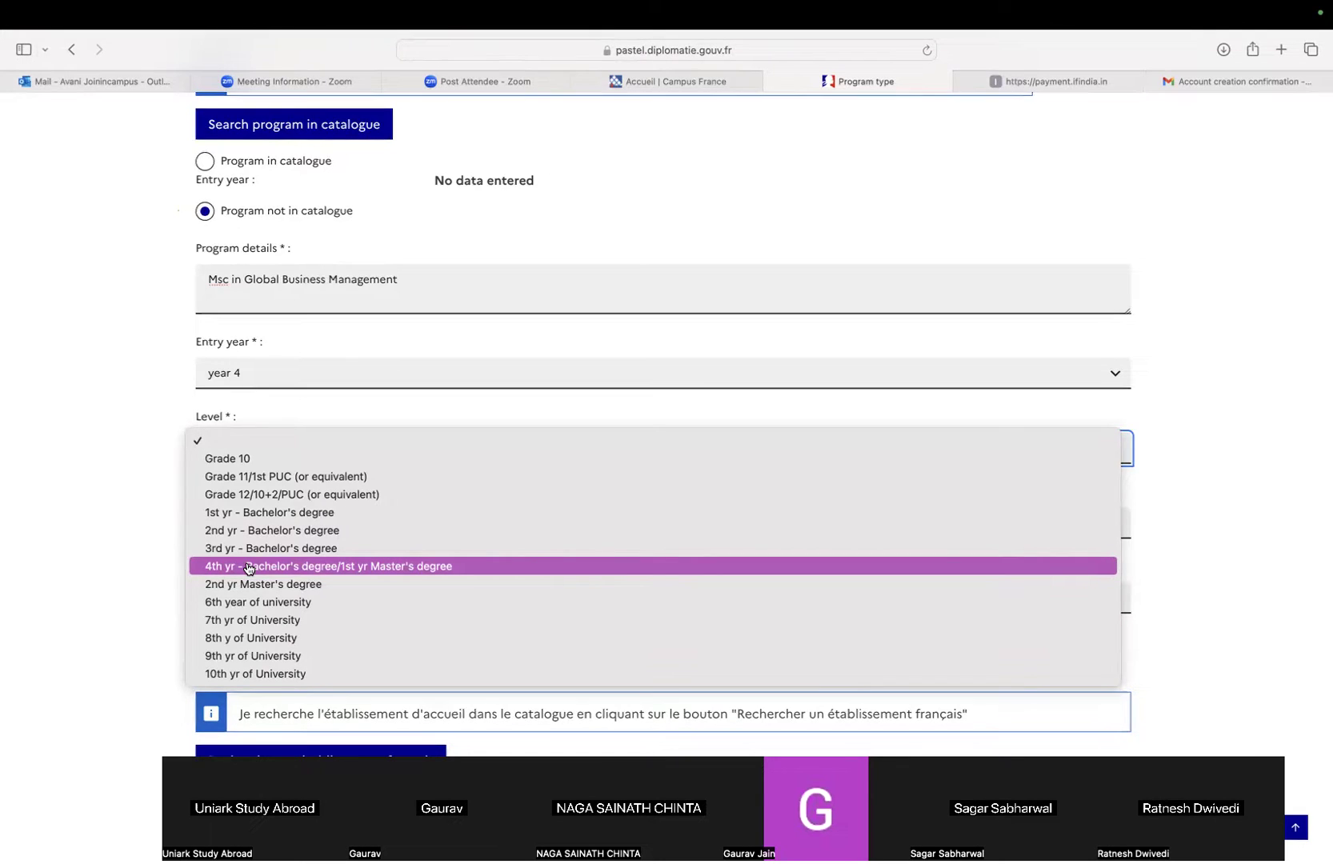
pyautogui.click(279, 383)
pyautogui.click(276, 380)
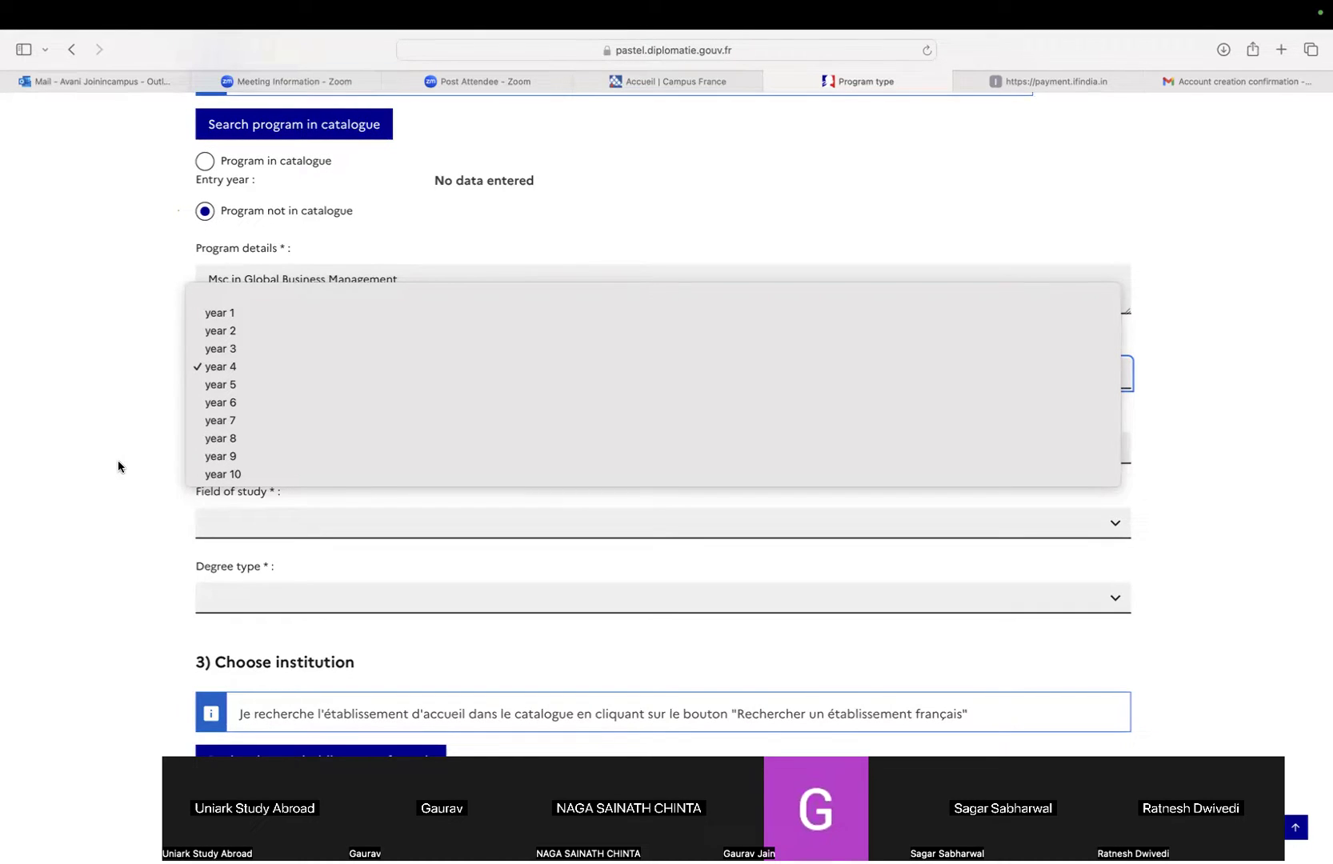
pyautogui.click(105, 466)
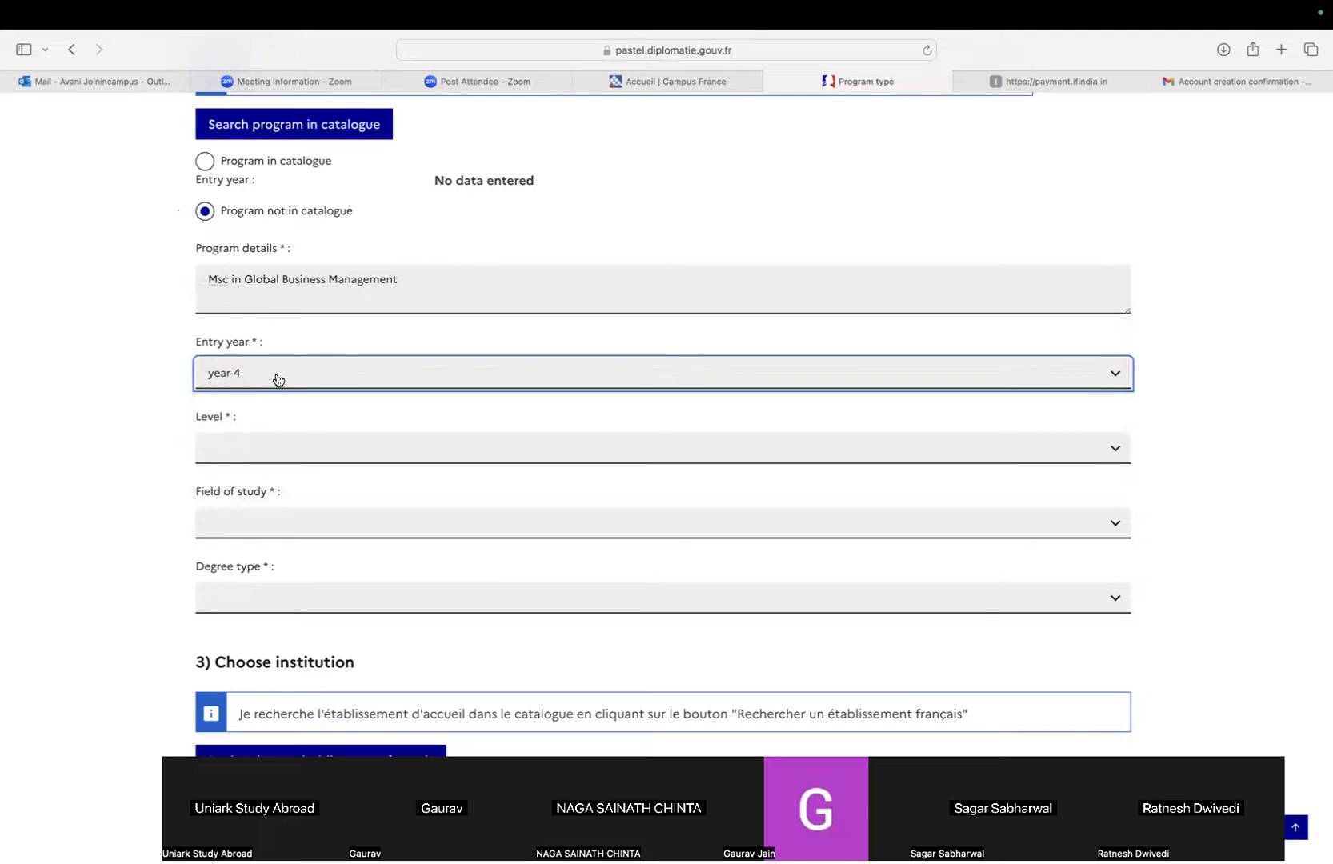
pyautogui.click(270, 452)
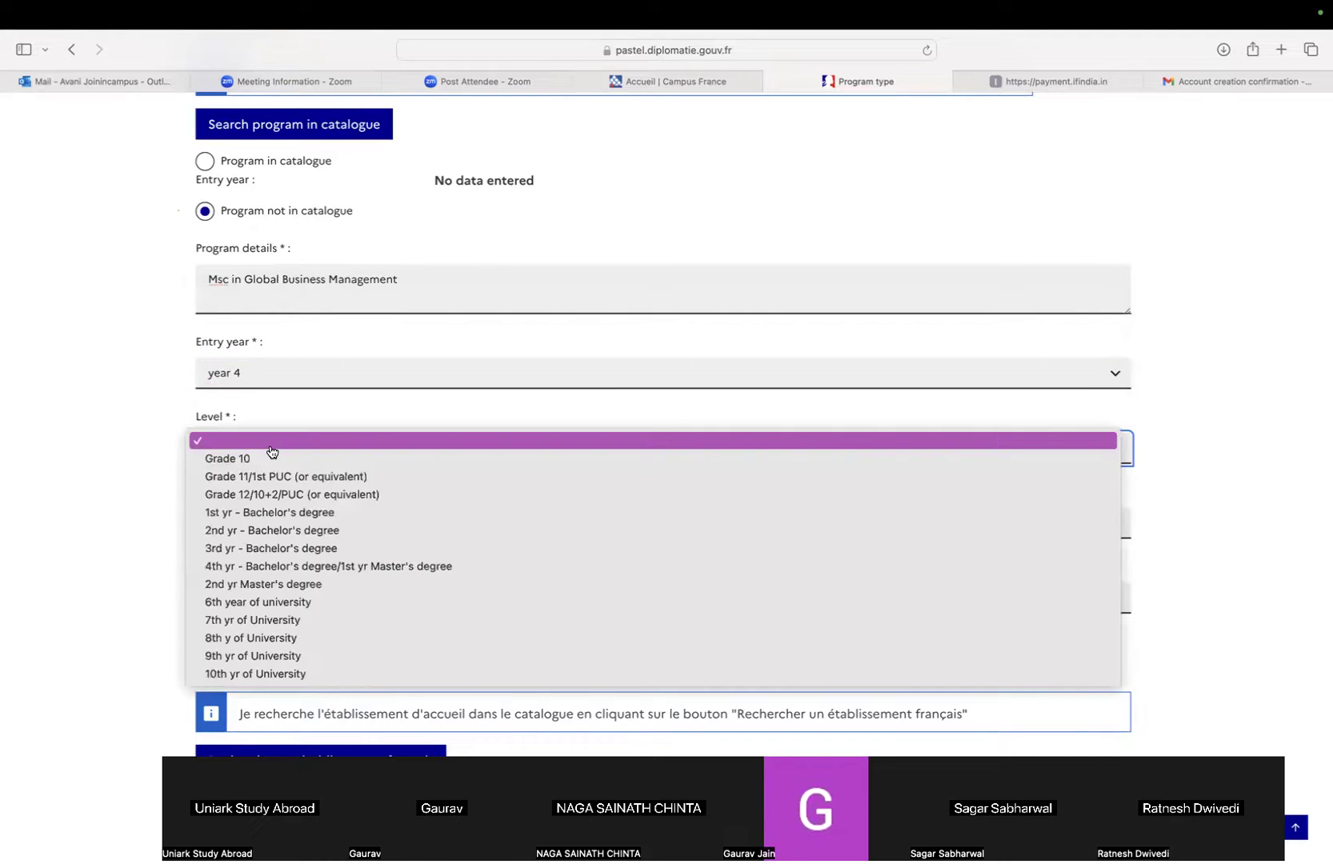
pyautogui.click(380, 568)
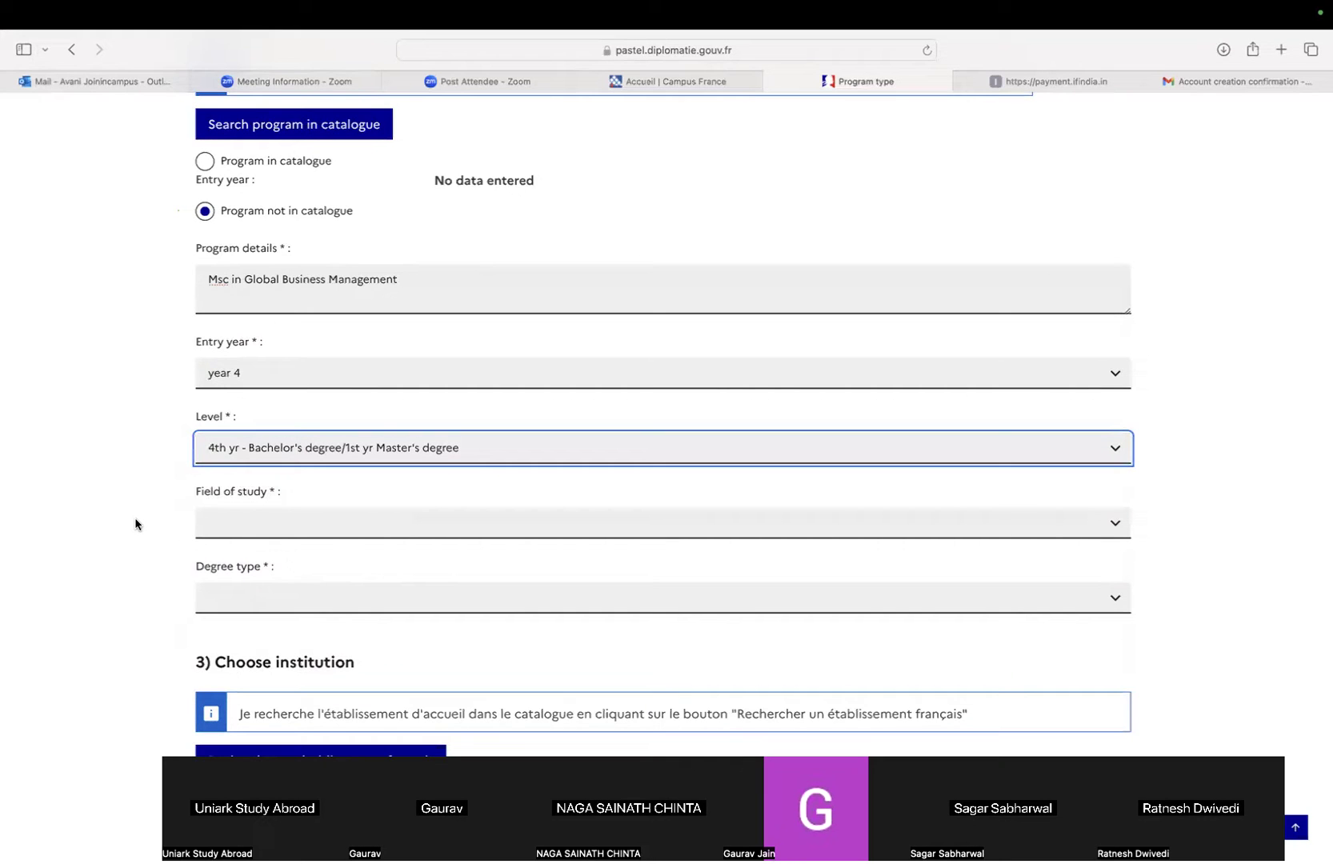
# Choose Management - Business Administration - Finance in the Field of study dropdown
pyautogui.scroll(-1, 136, 524)
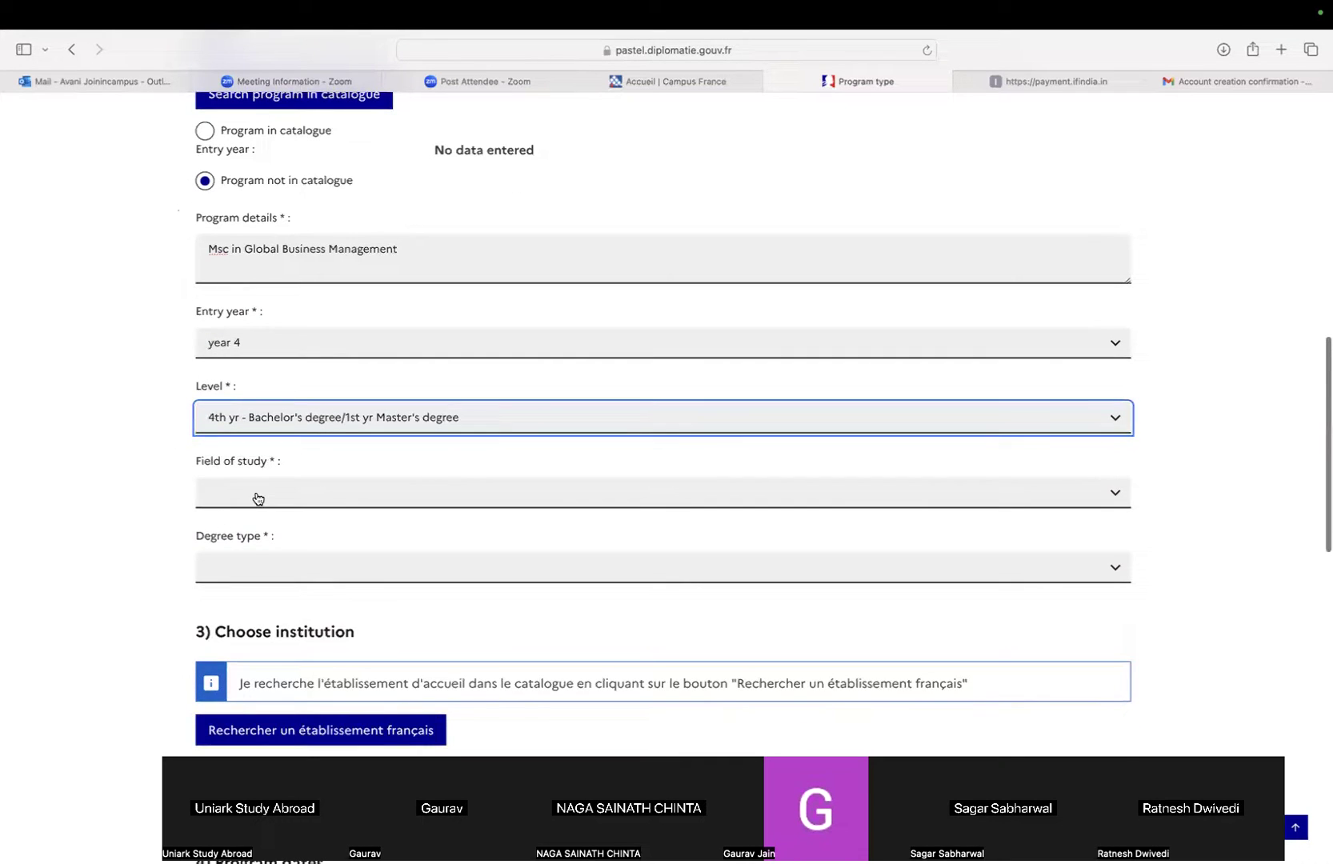
pyautogui.click(257, 497)
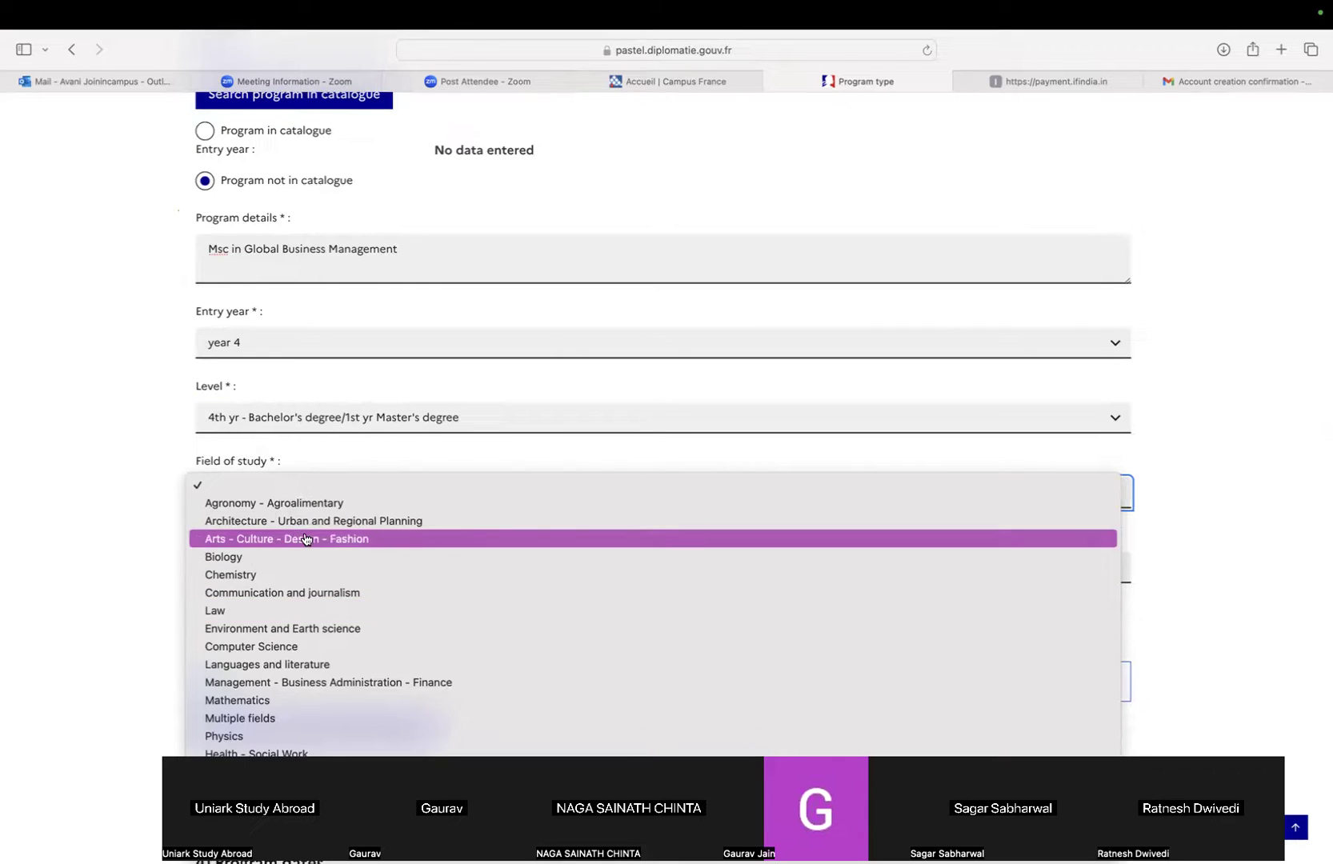
pyautogui.click(300, 648)
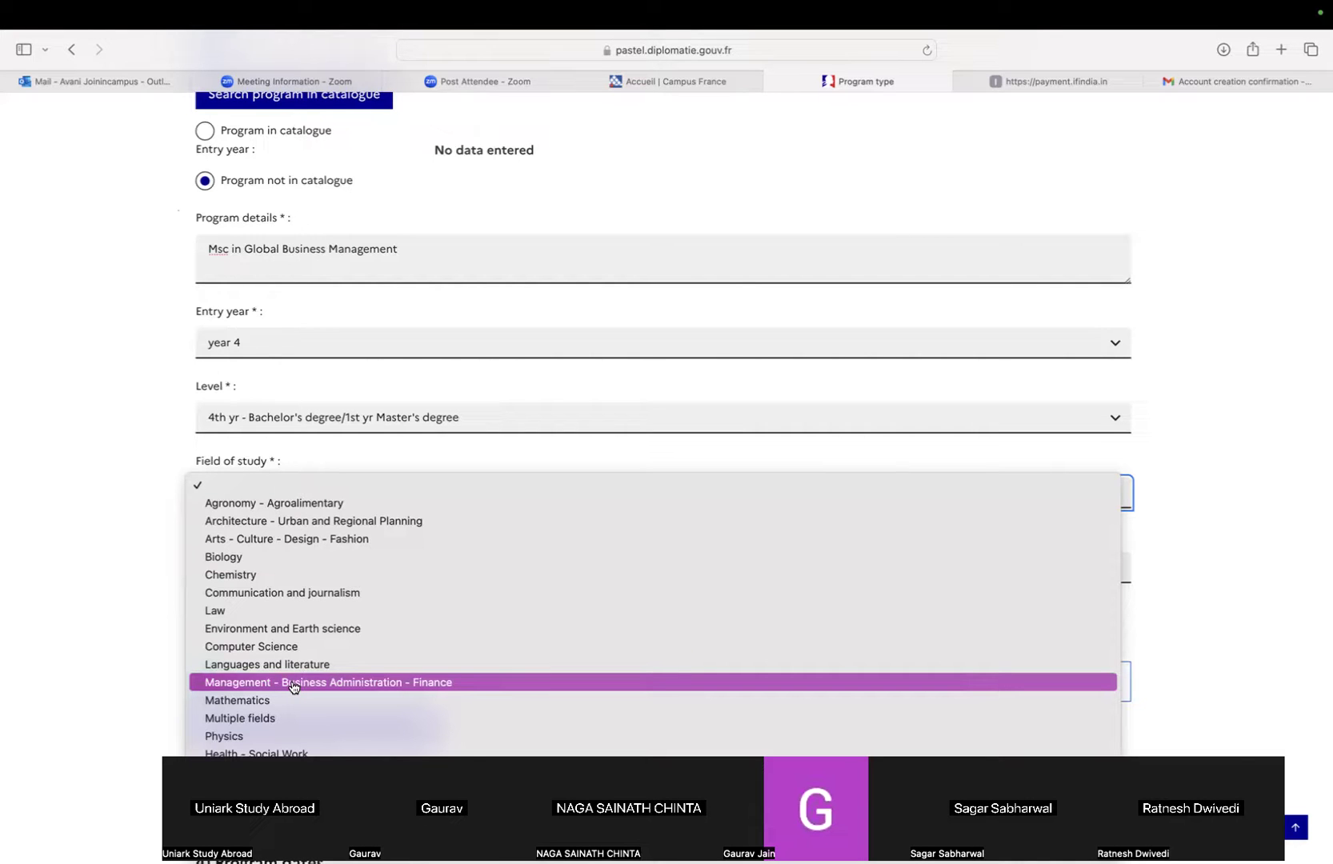
pyautogui.click(295, 684)
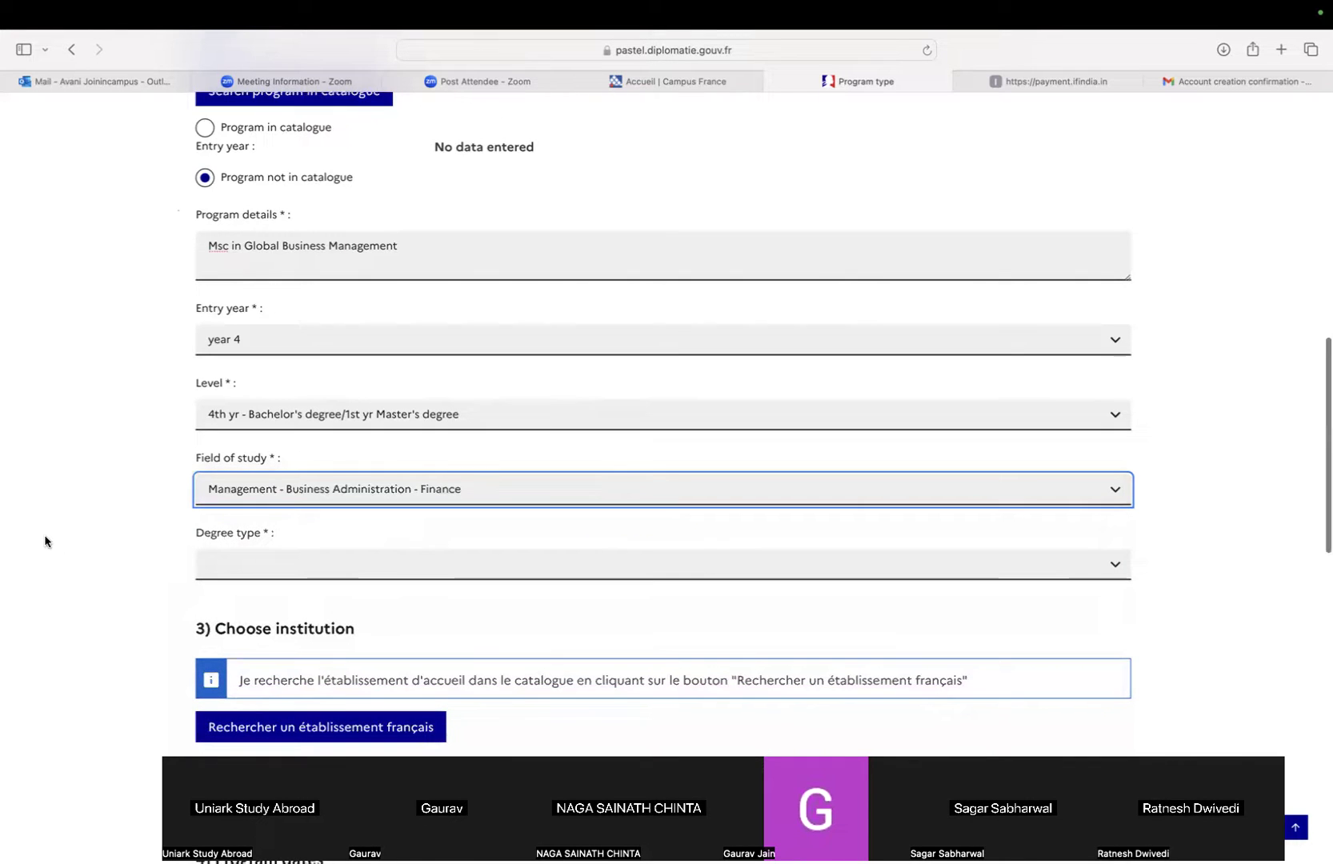
pyautogui.click(282, 499)
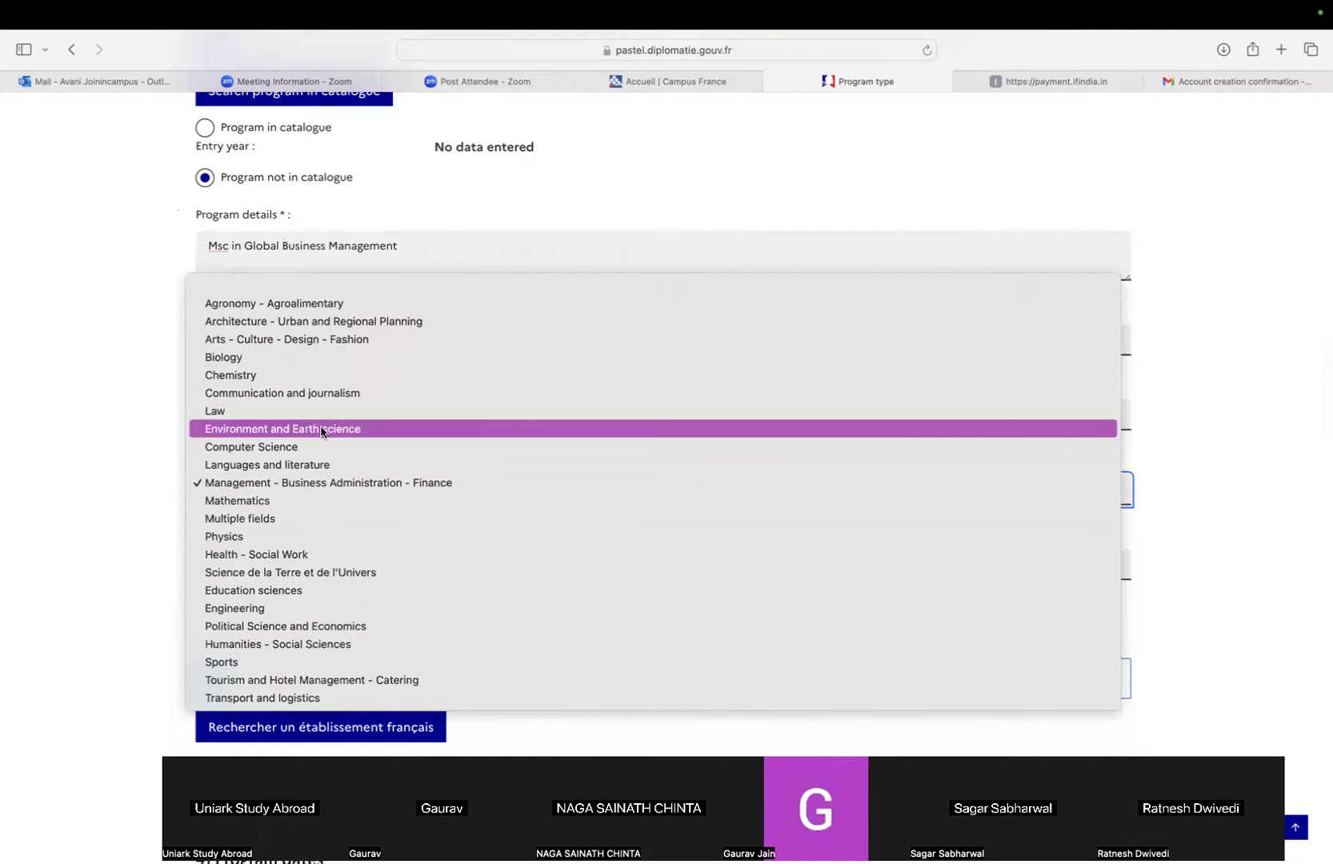
pyautogui.click(36, 631)
pyautogui.scroll(-1, 88, 620)
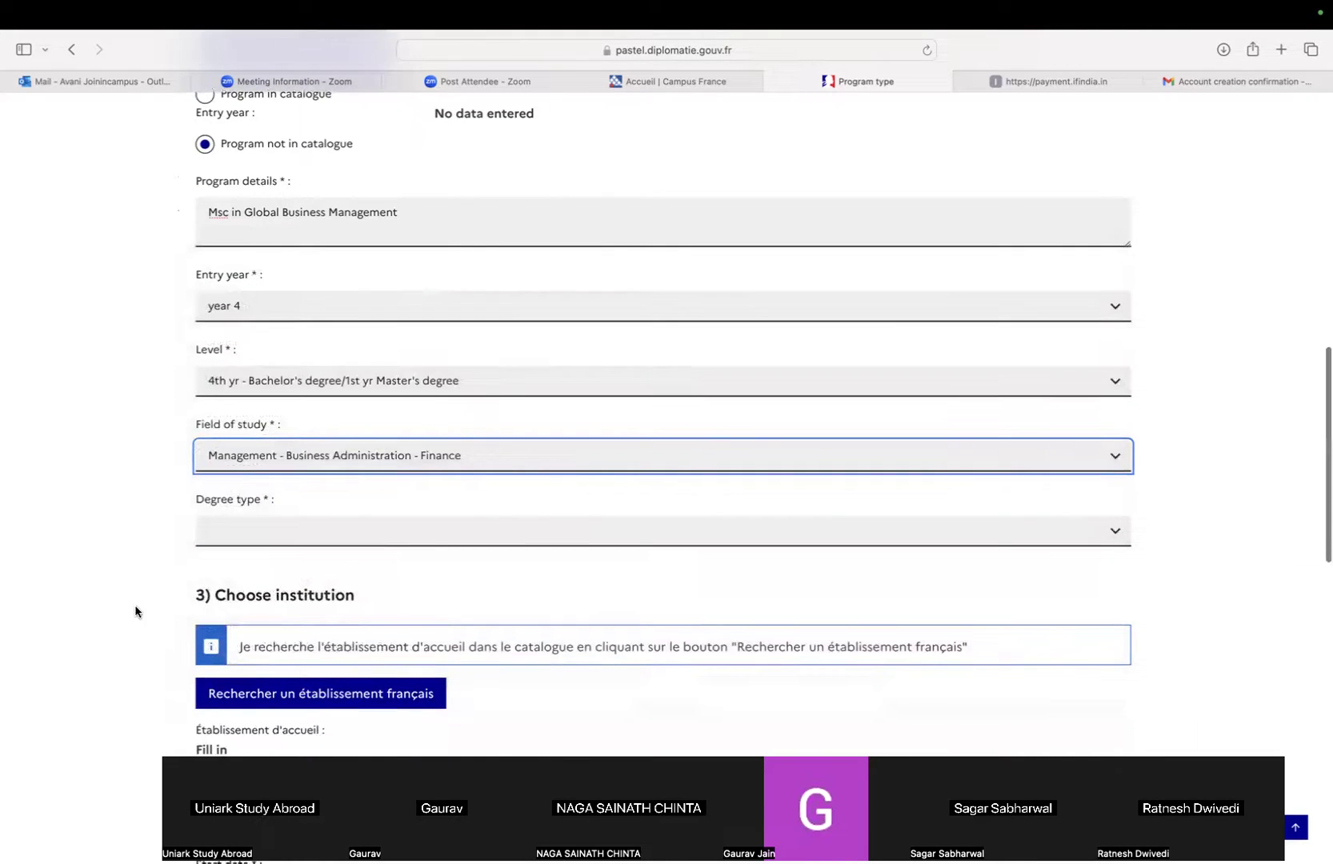
# Choose Master of Science (MSc) in the Degree type dropdown
pyautogui.click(240, 539)
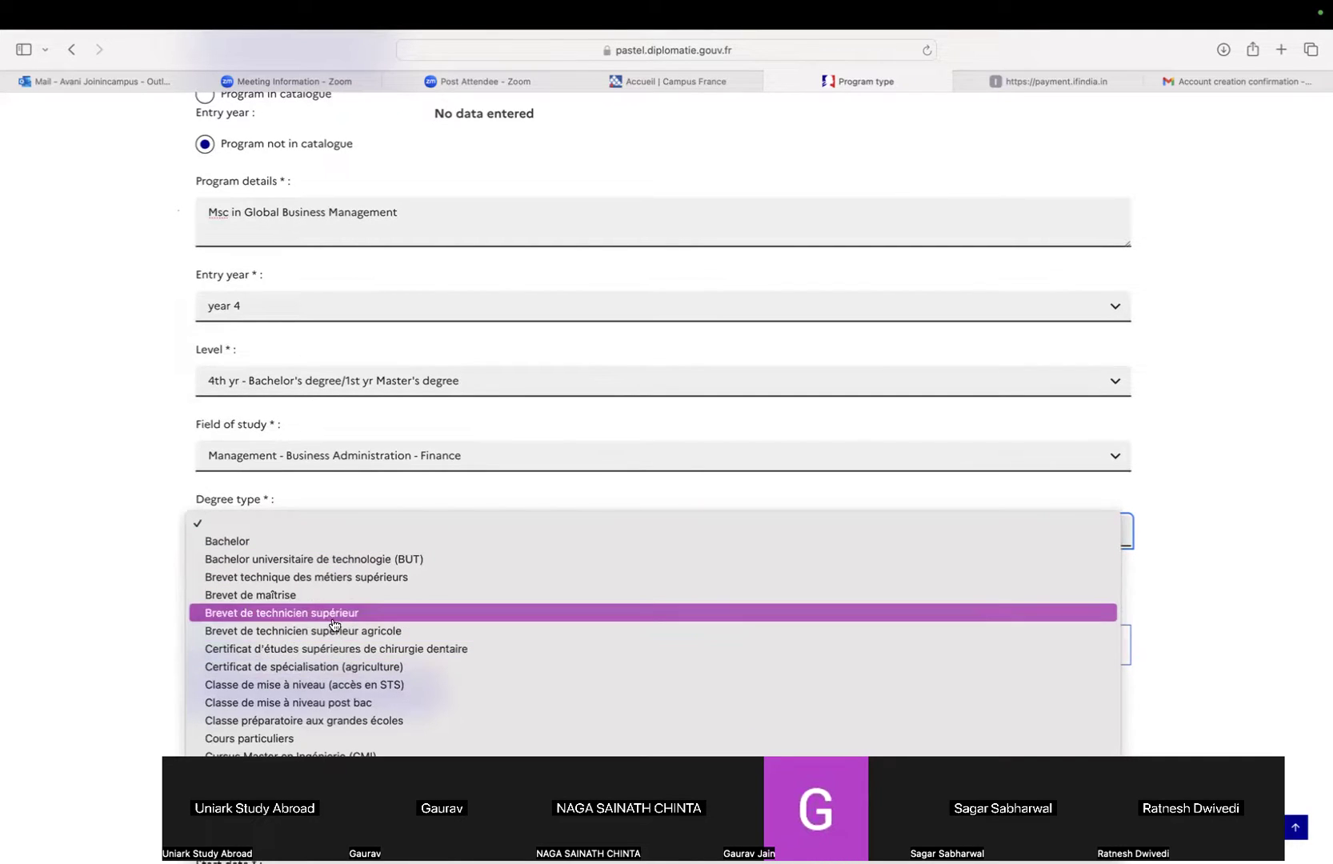
pyautogui.scroll(-5, 319, 666)
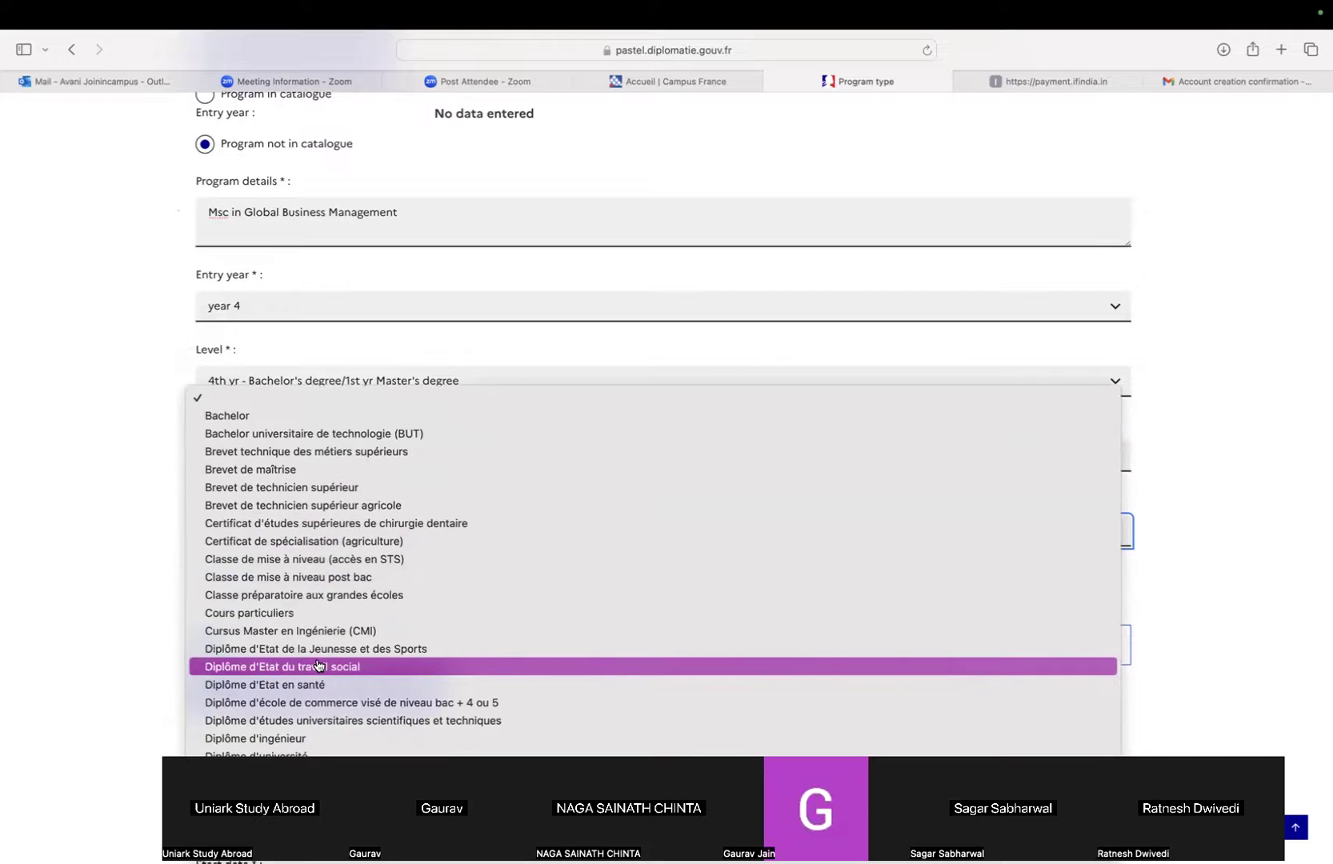
pyautogui.scroll(-10, 319, 667)
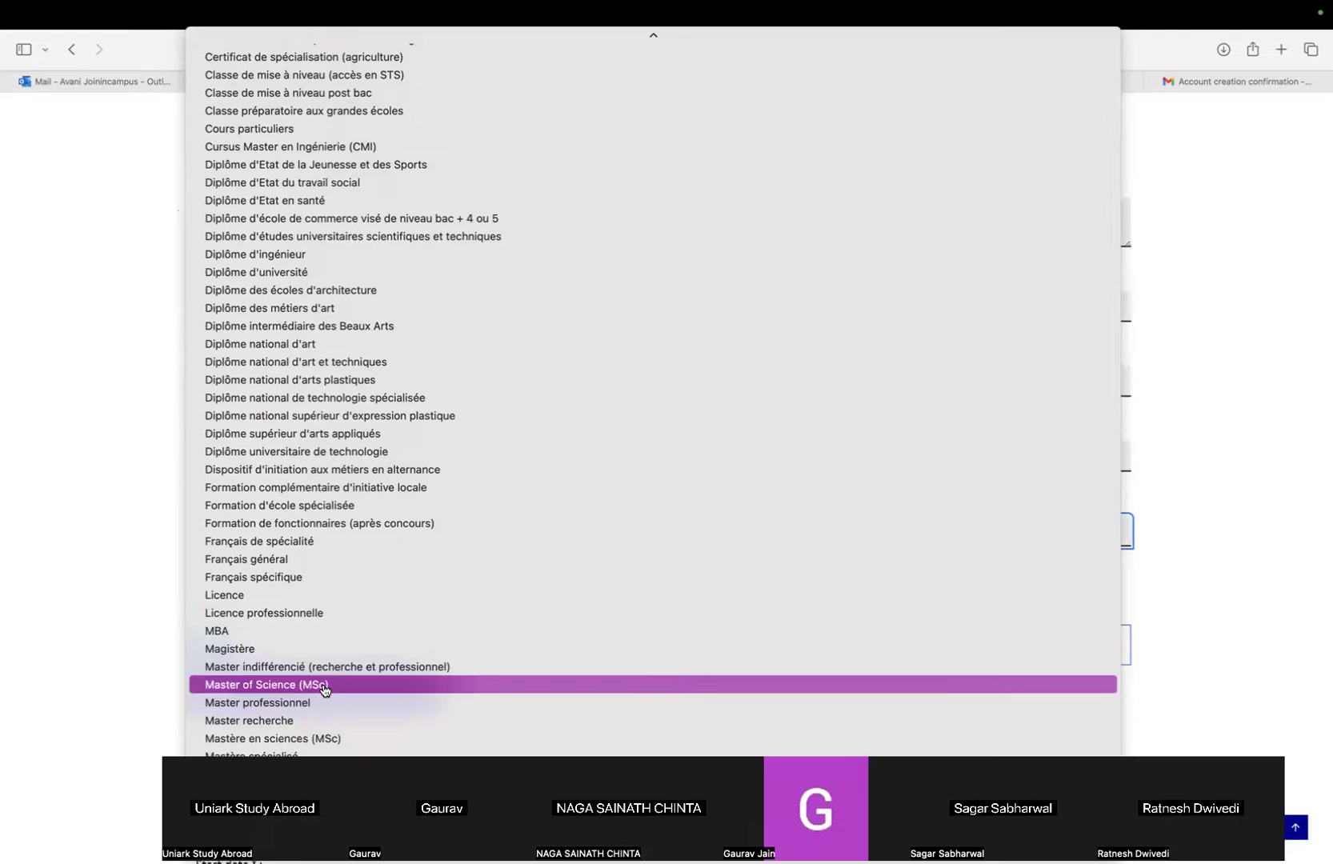
pyautogui.click(324, 691)
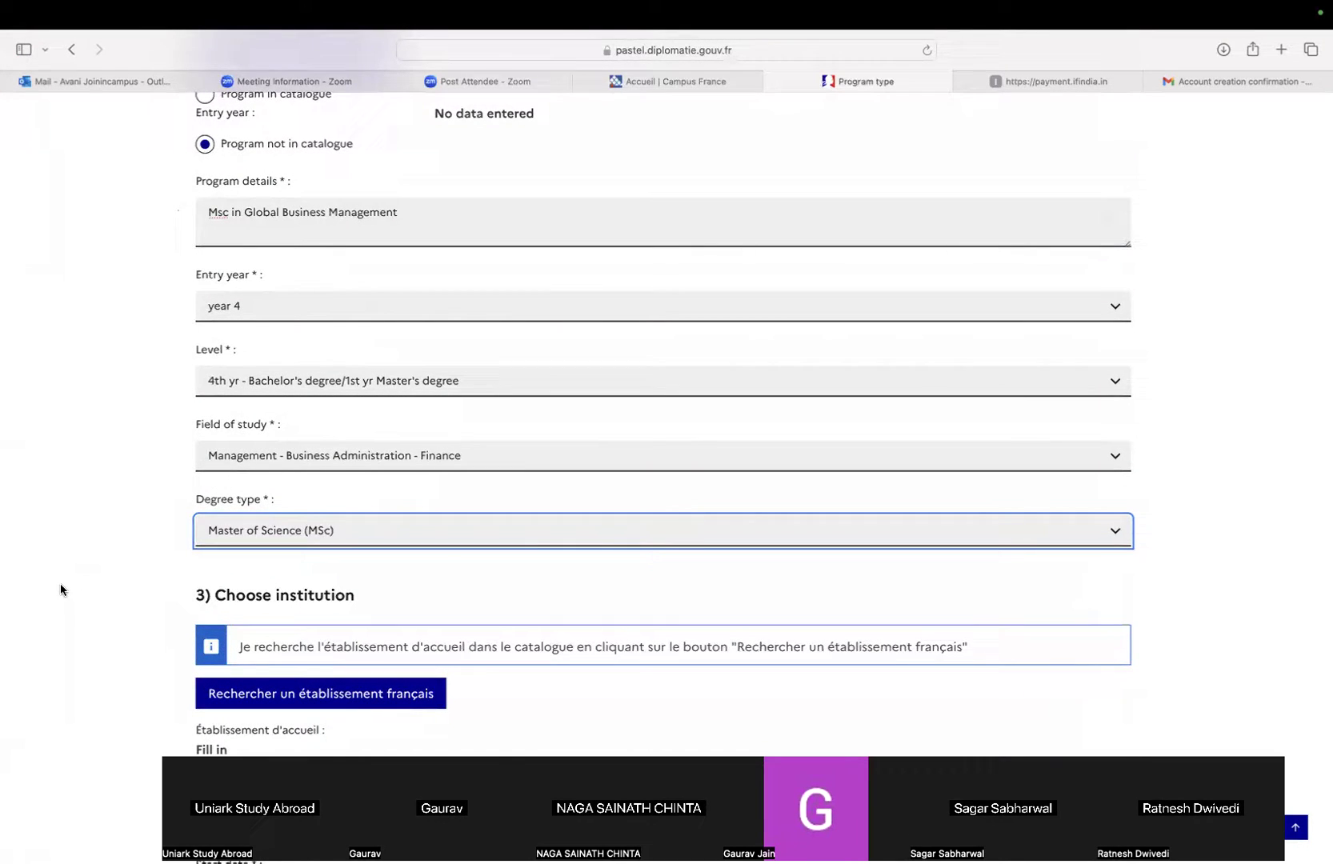
pyautogui.scroll(-1, 59, 586)
pyautogui.scroll(-2, 58, 589)
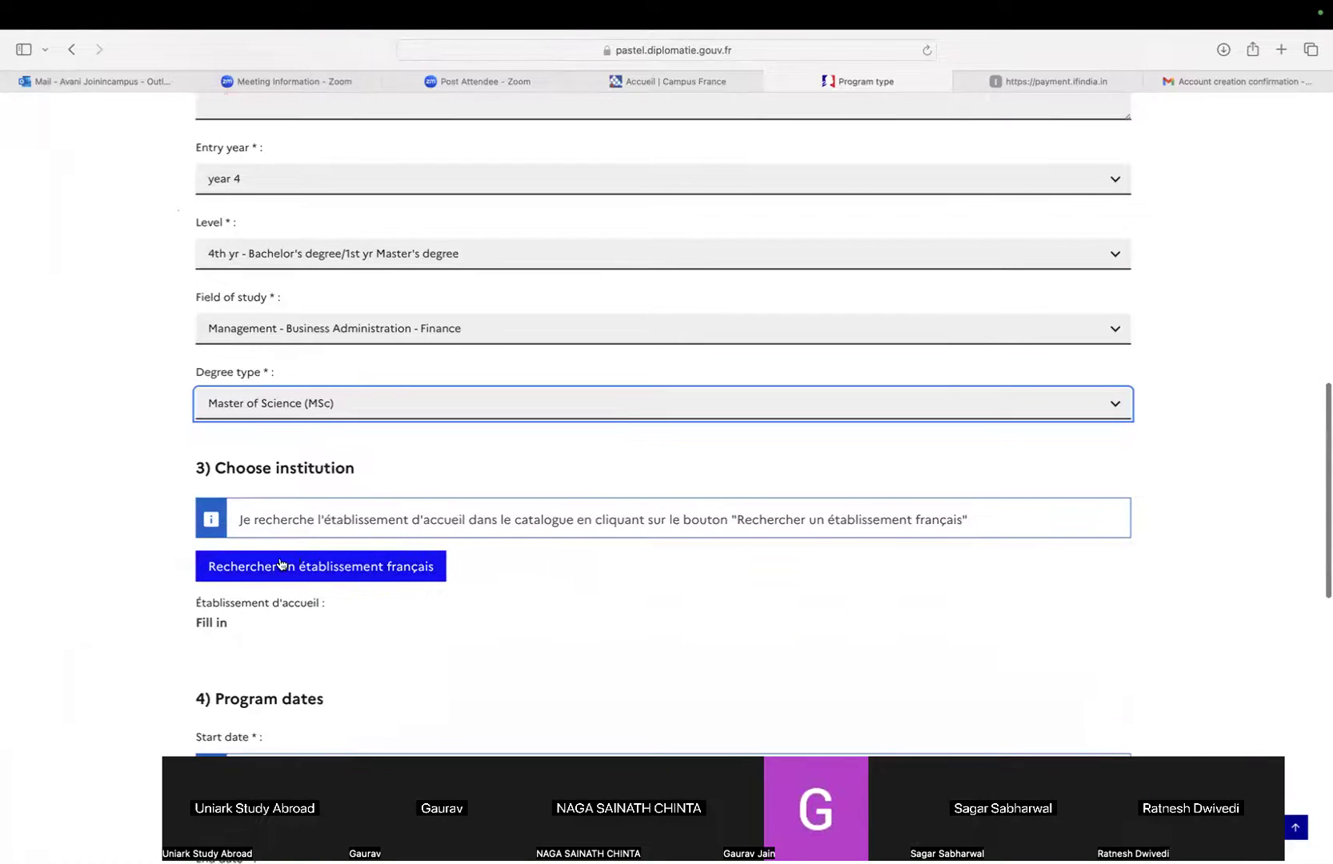
pyautogui.click(400, 577)
pyautogui.scroll(-1, 480, 617)
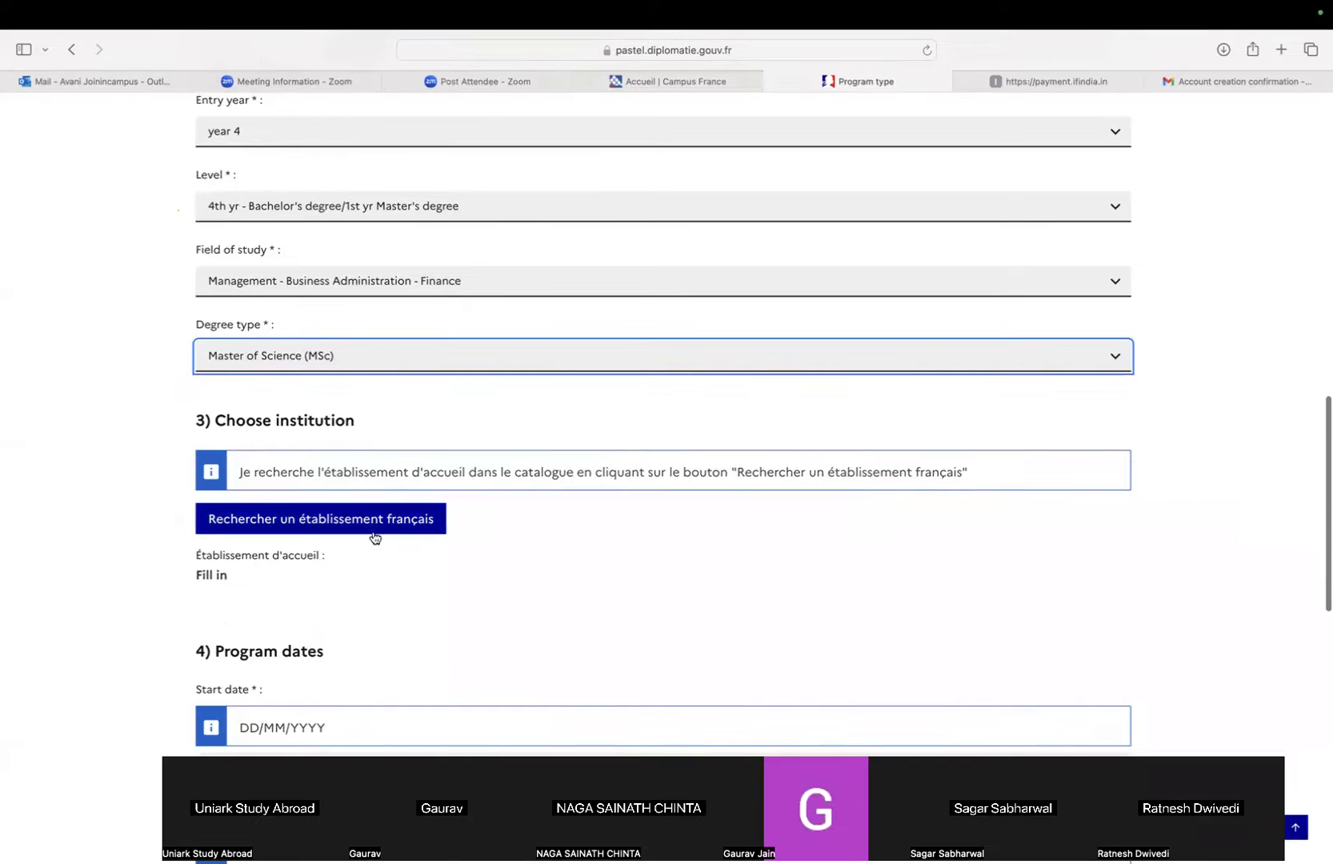
pyautogui.scroll(-1, 244, 571)
pyautogui.click(326, 423)
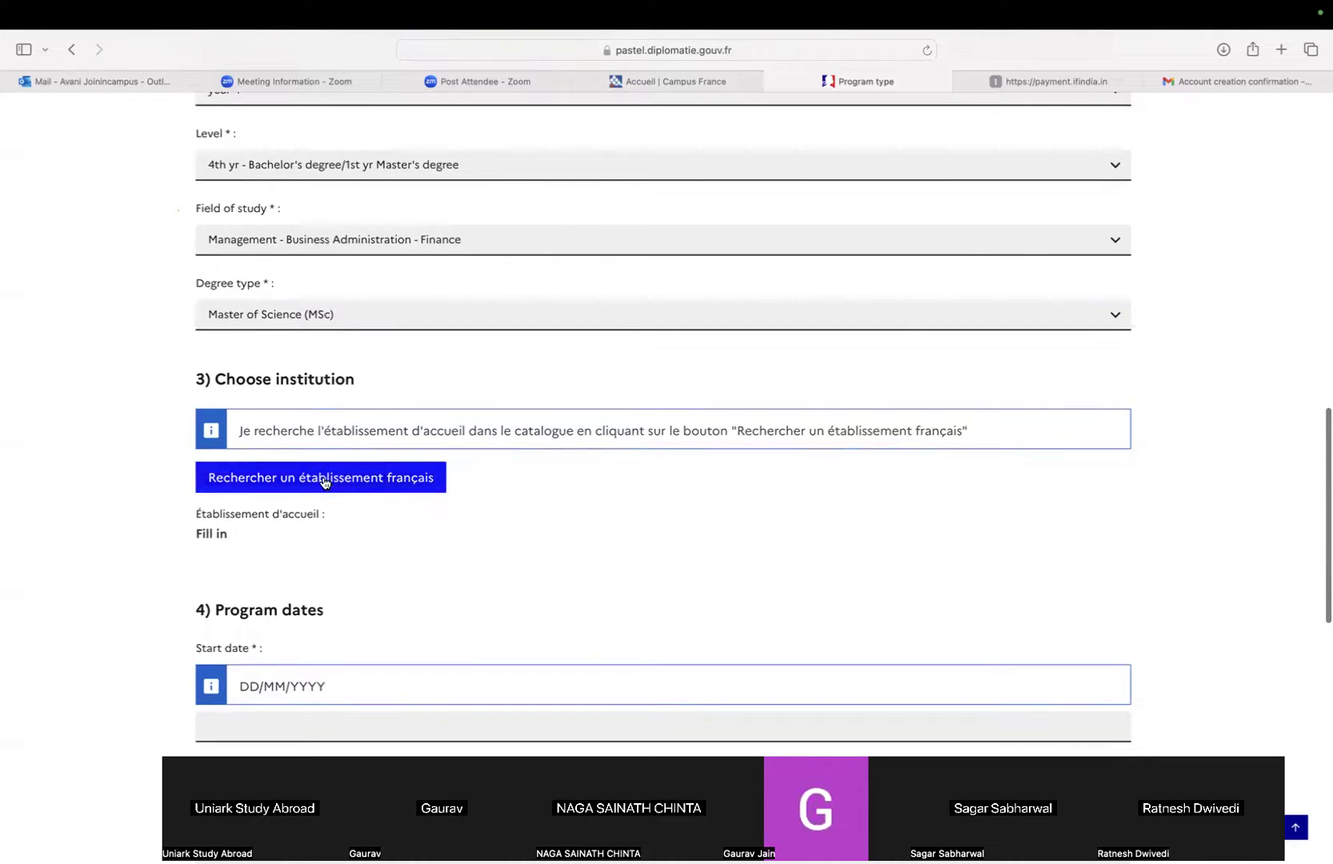
# Search French institutions for 'Paris school of Business'
pyautogui.click(324, 483)
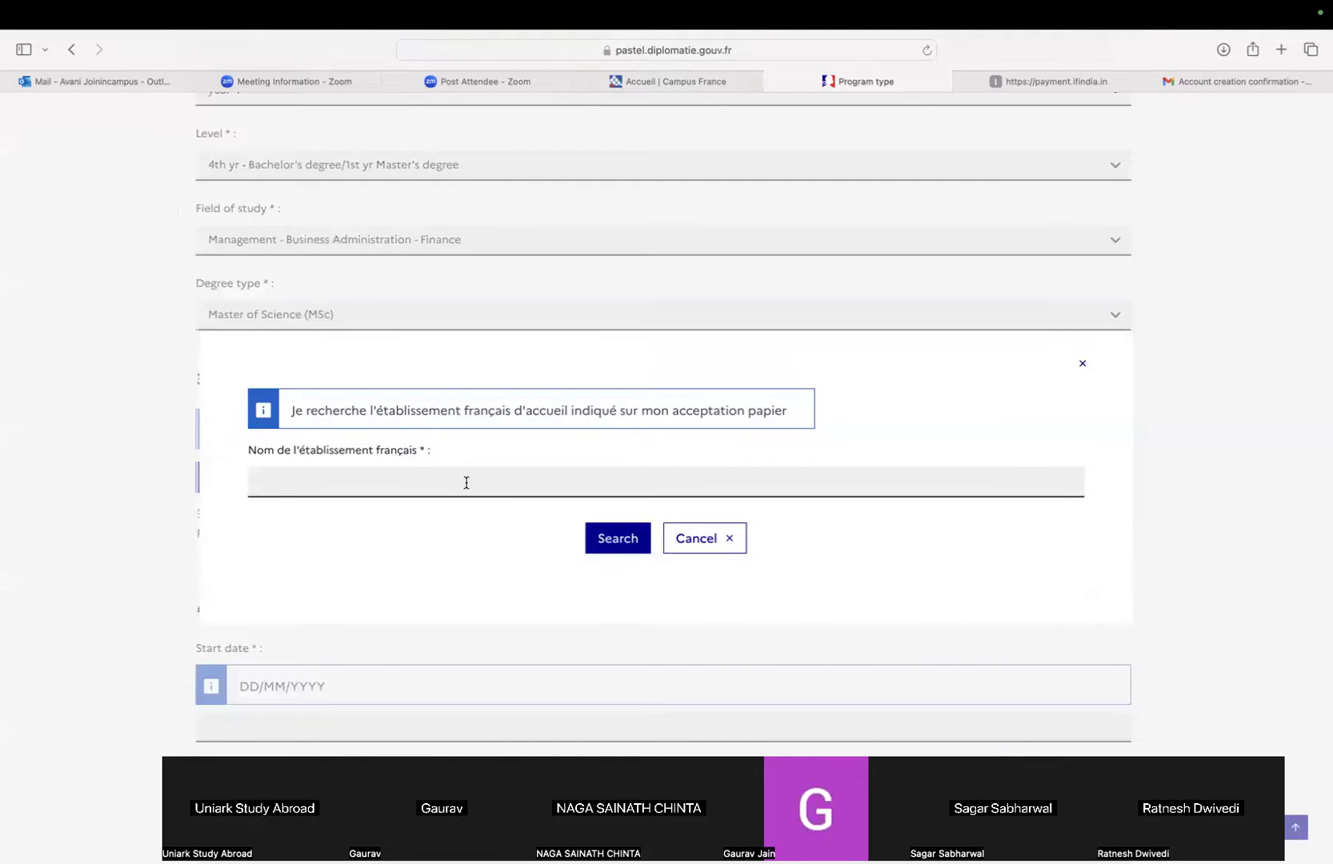
pyautogui.click(432, 476)
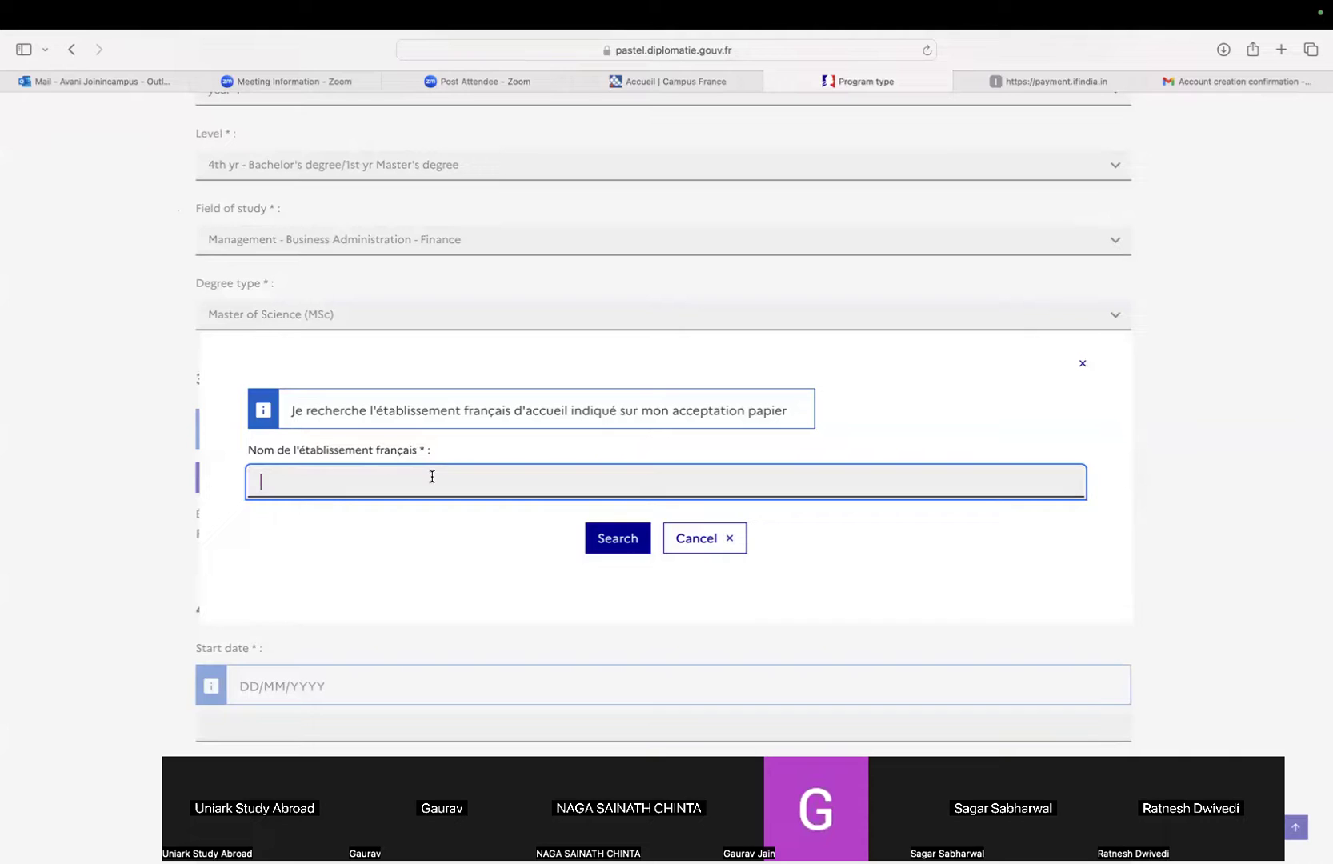
pyautogui.write('Paris')
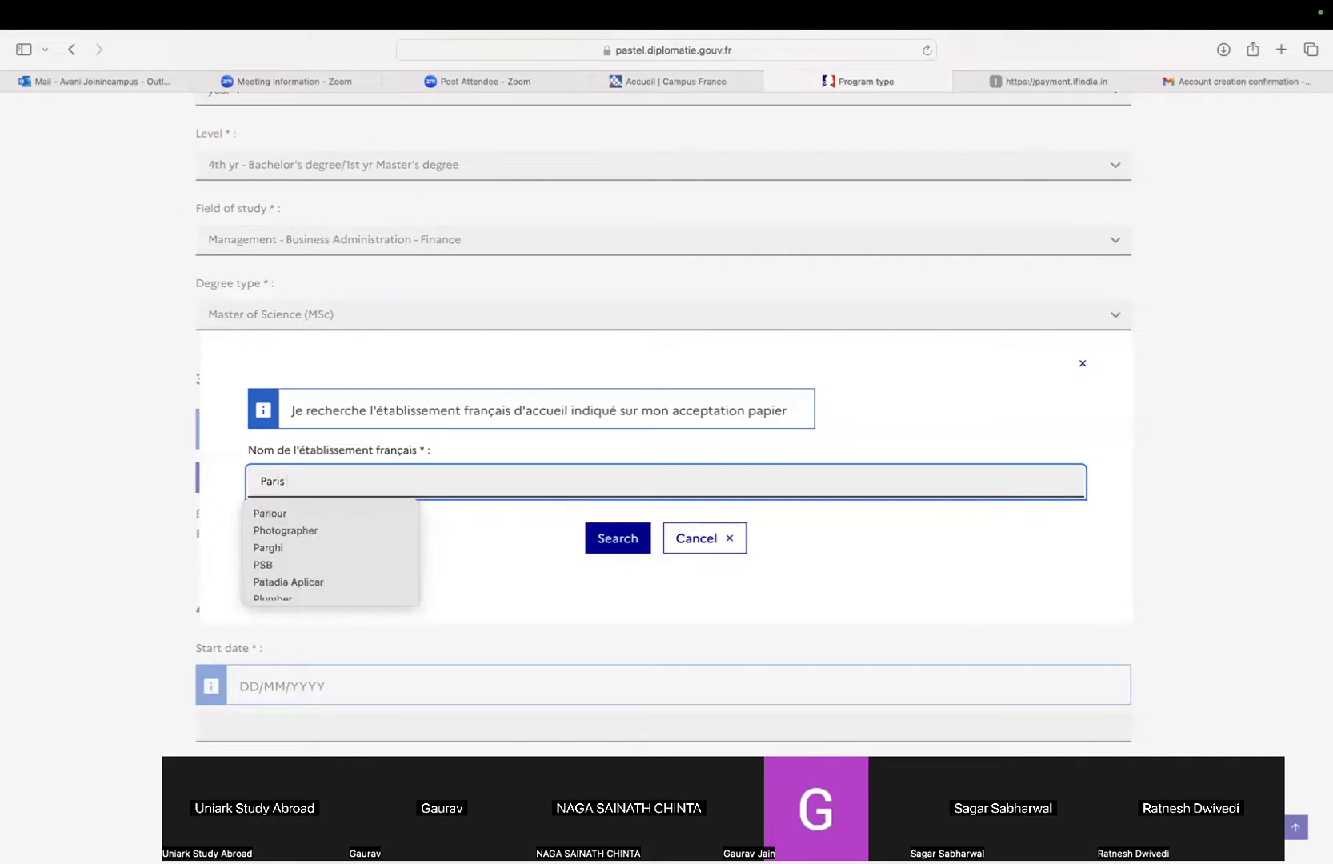
pyautogui.press('Escape')
pyautogui.write('school of')
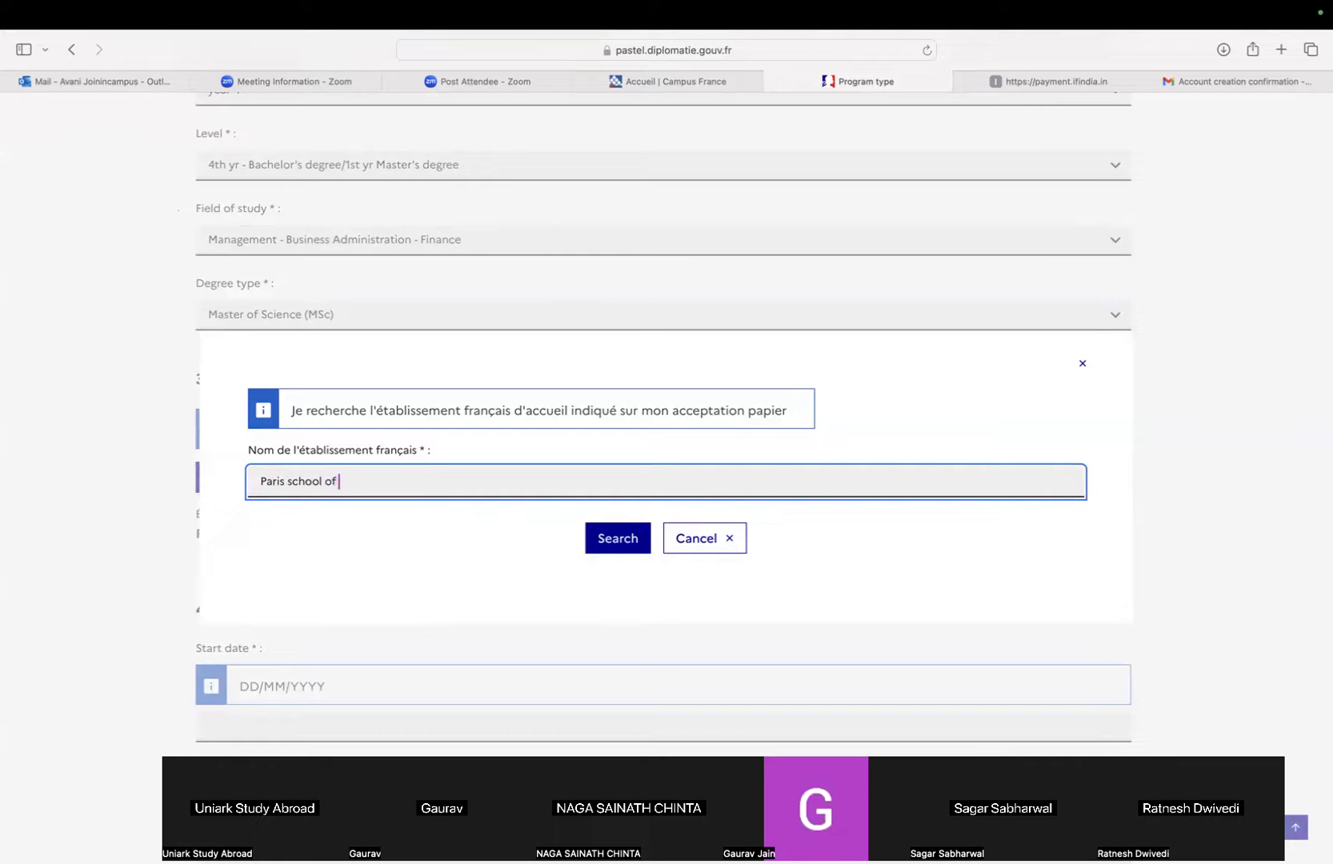
pyautogui.write(' Business')
pyautogui.click(617, 541)
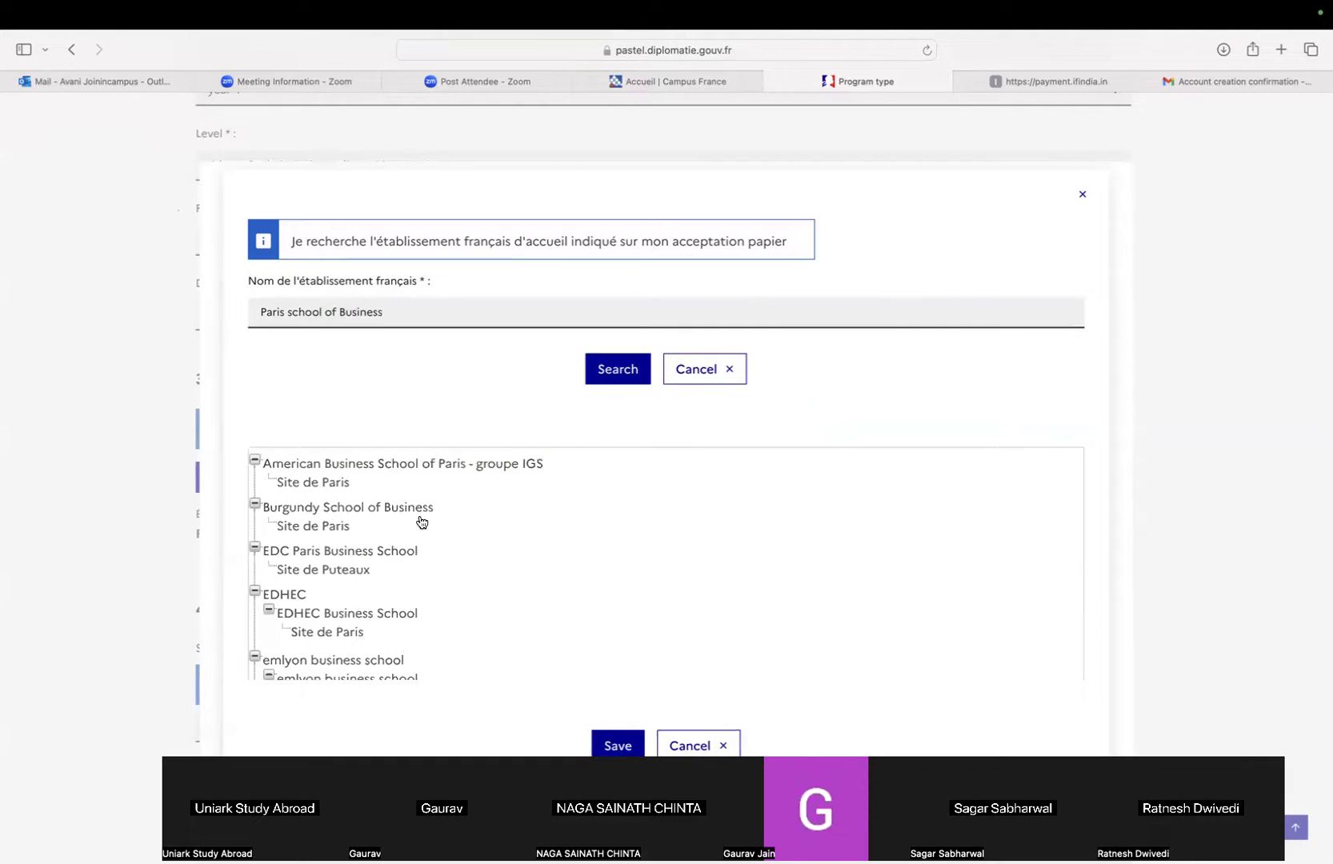
# Select Paris School of Business - Site de Paris and save it as host institution
pyautogui.scroll(-1, 353, 549)
pyautogui.scroll(-4, 347, 568)
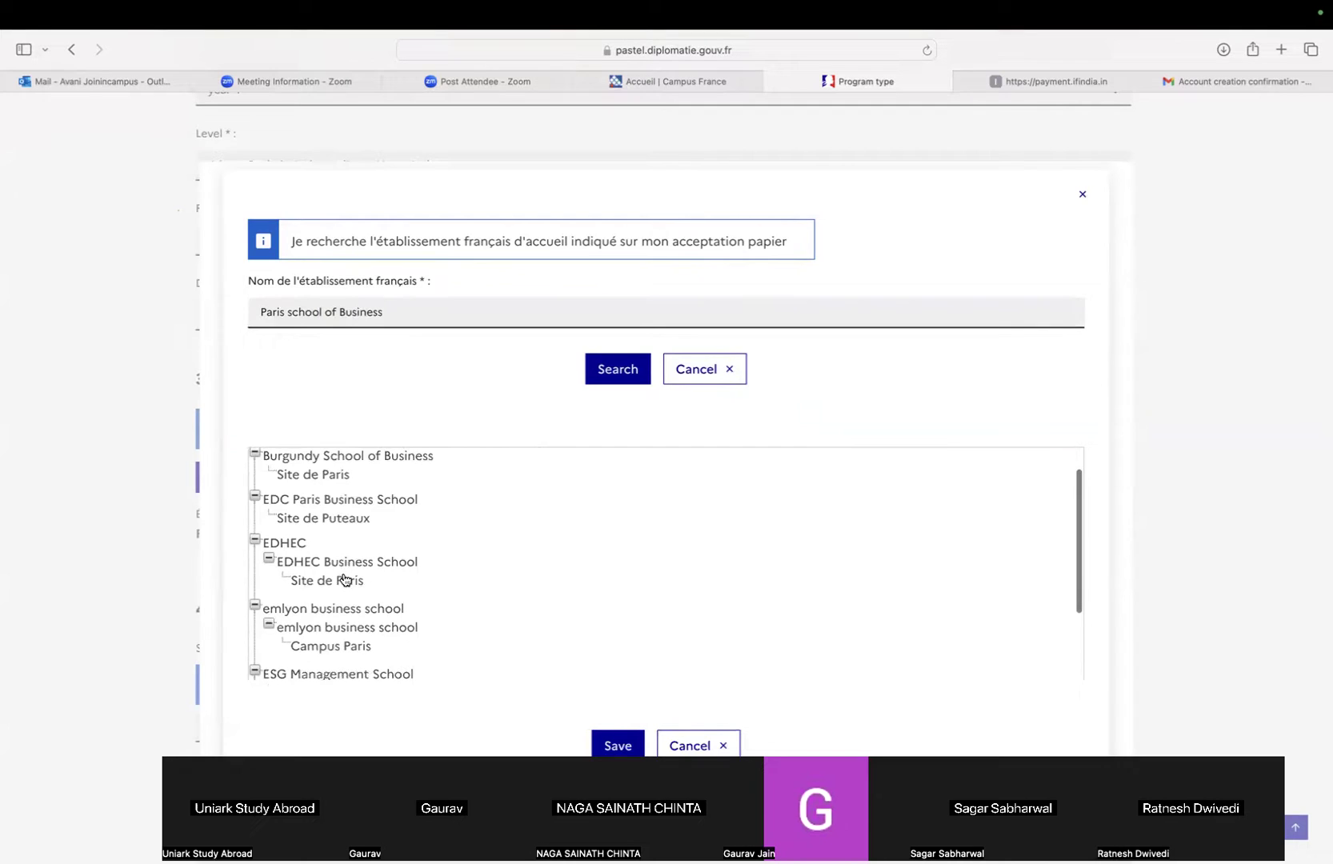
pyautogui.scroll(-5, 354, 606)
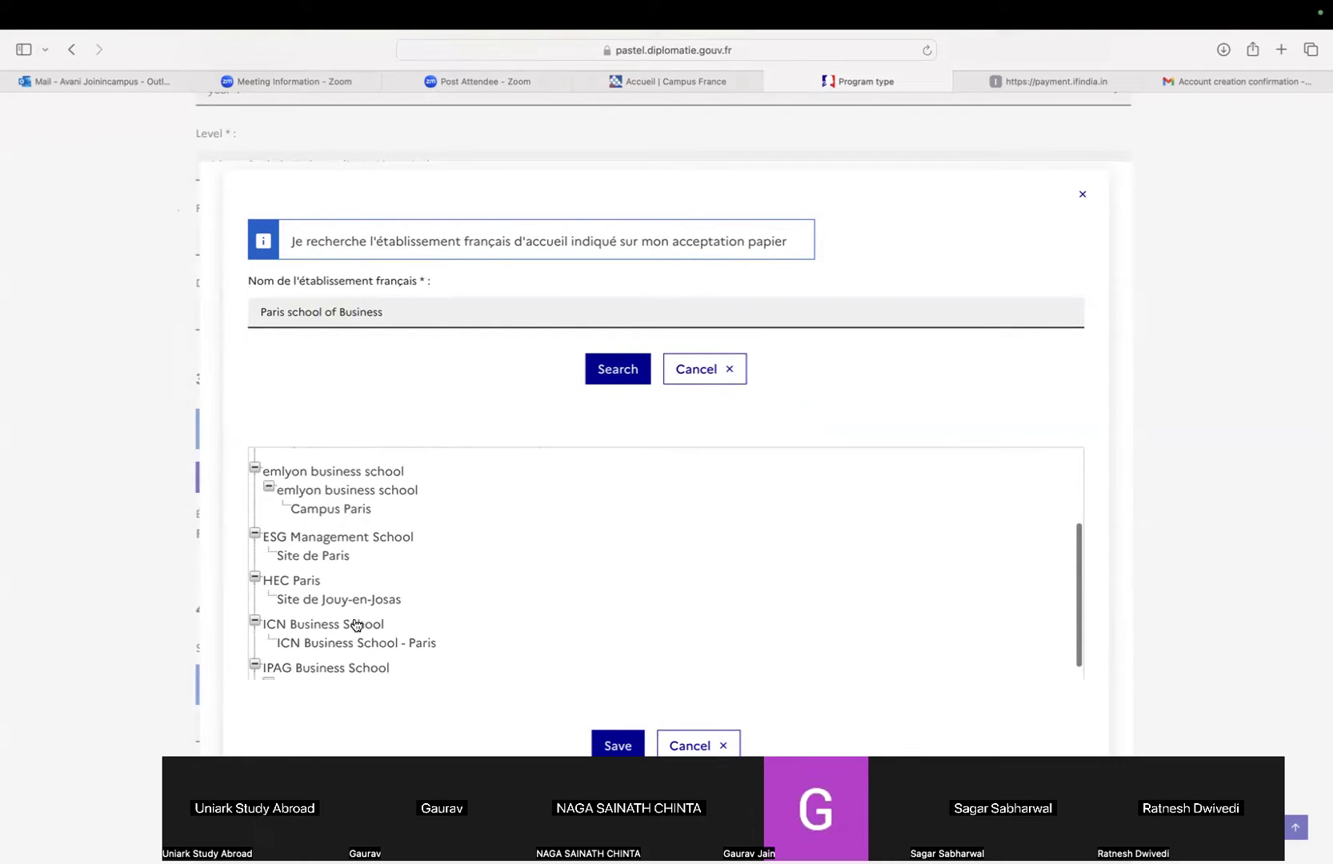
pyautogui.scroll(-4, 350, 634)
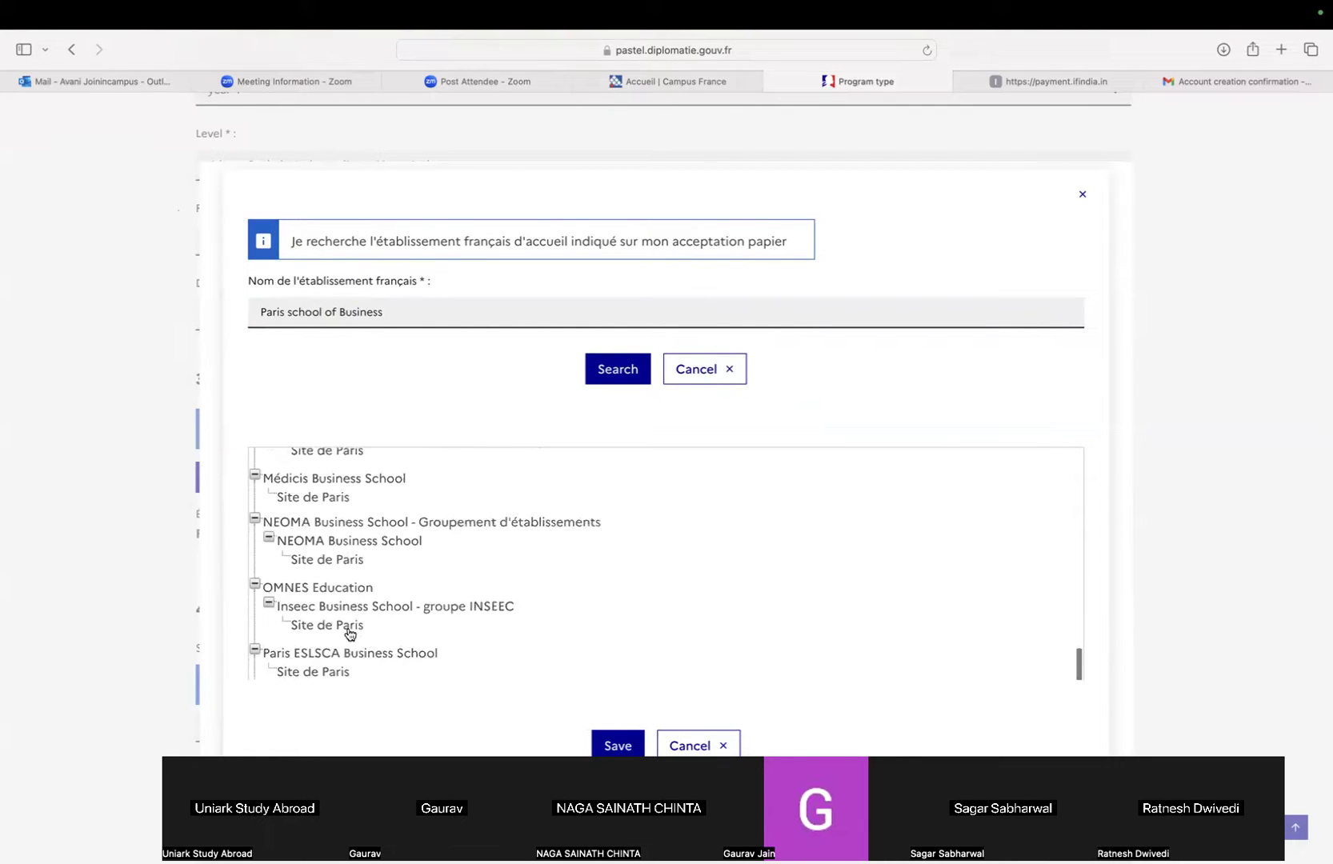
pyautogui.scroll(-2, 346, 636)
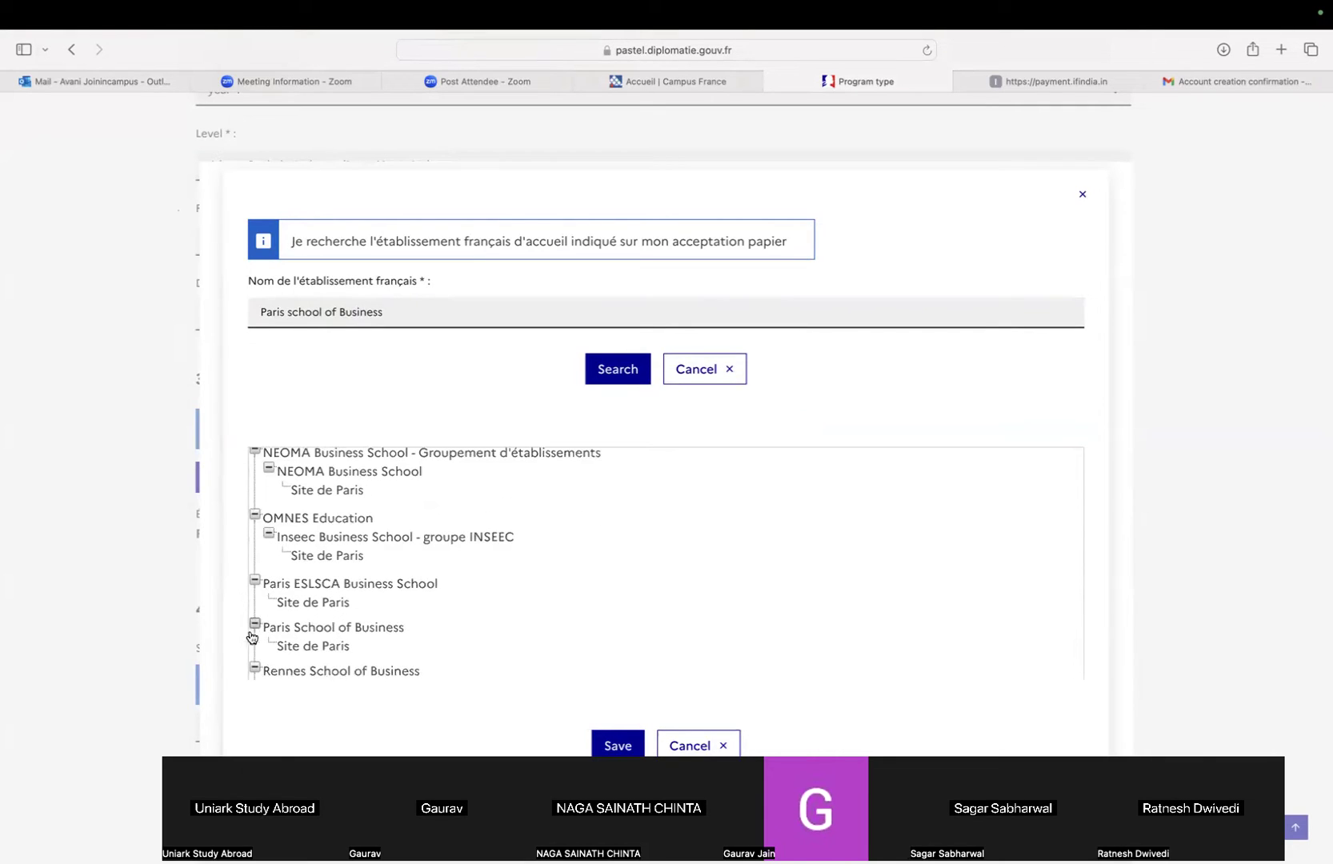
pyautogui.click(310, 652)
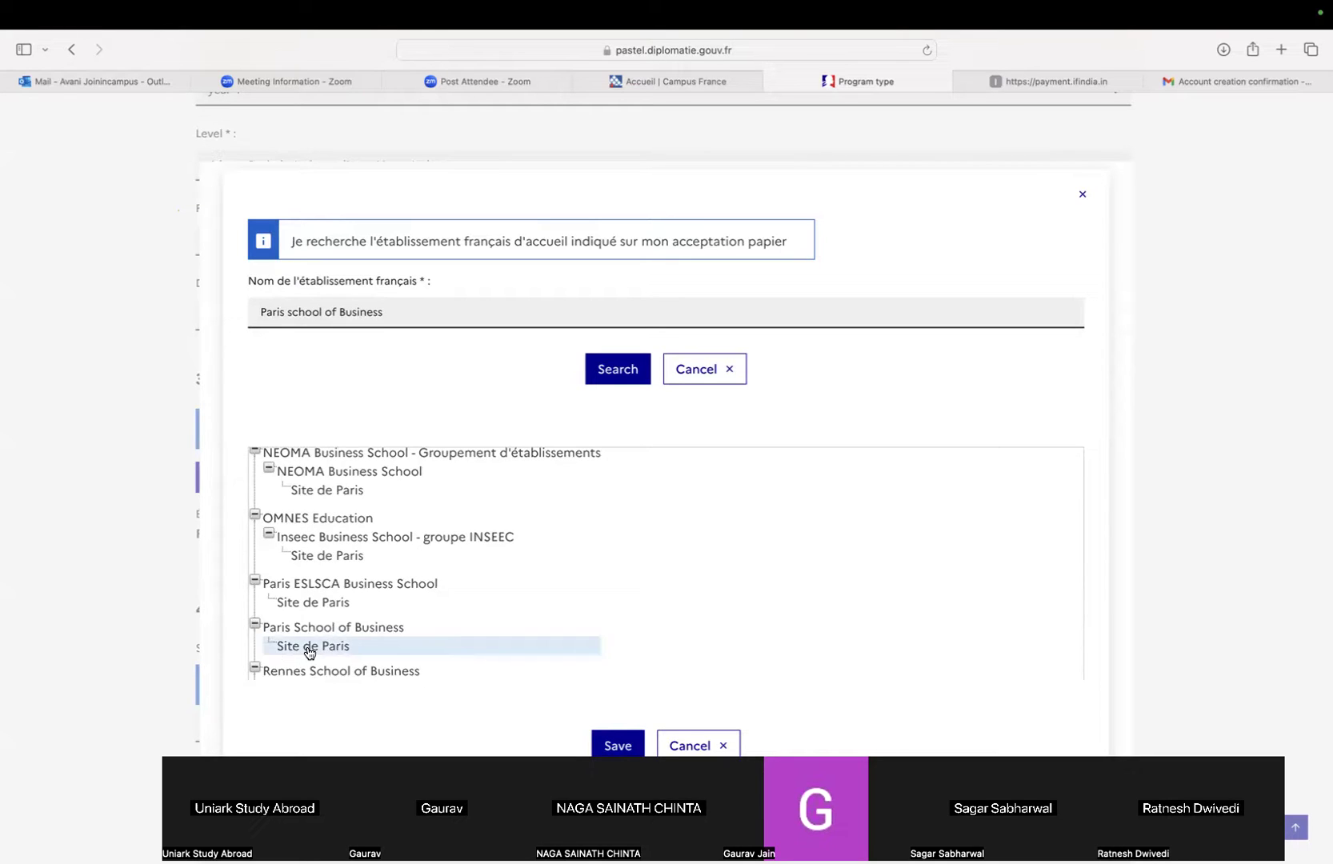
pyautogui.click(610, 744)
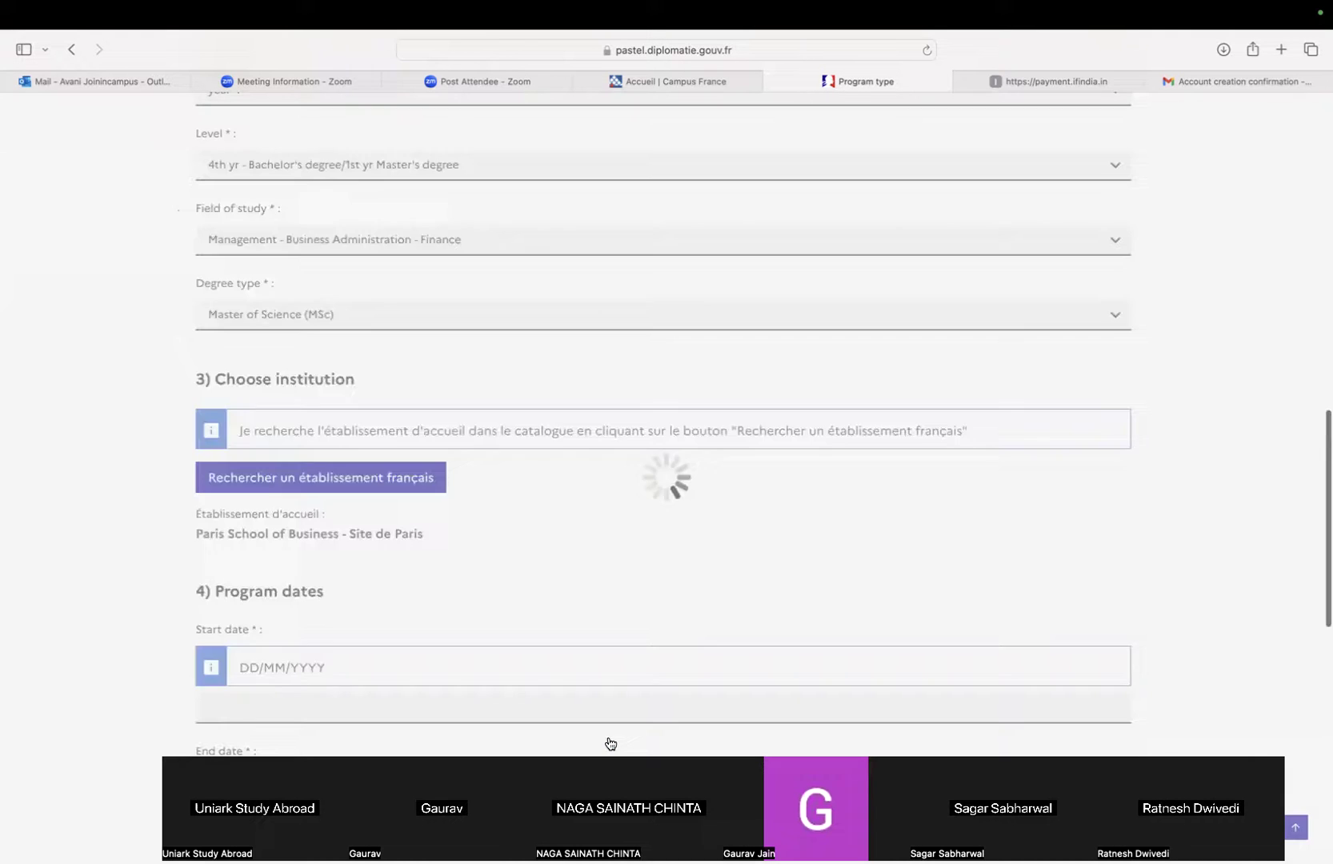
# Enter 08/01/2024 as the program start date
pyautogui.scroll(-5, 390, 506)
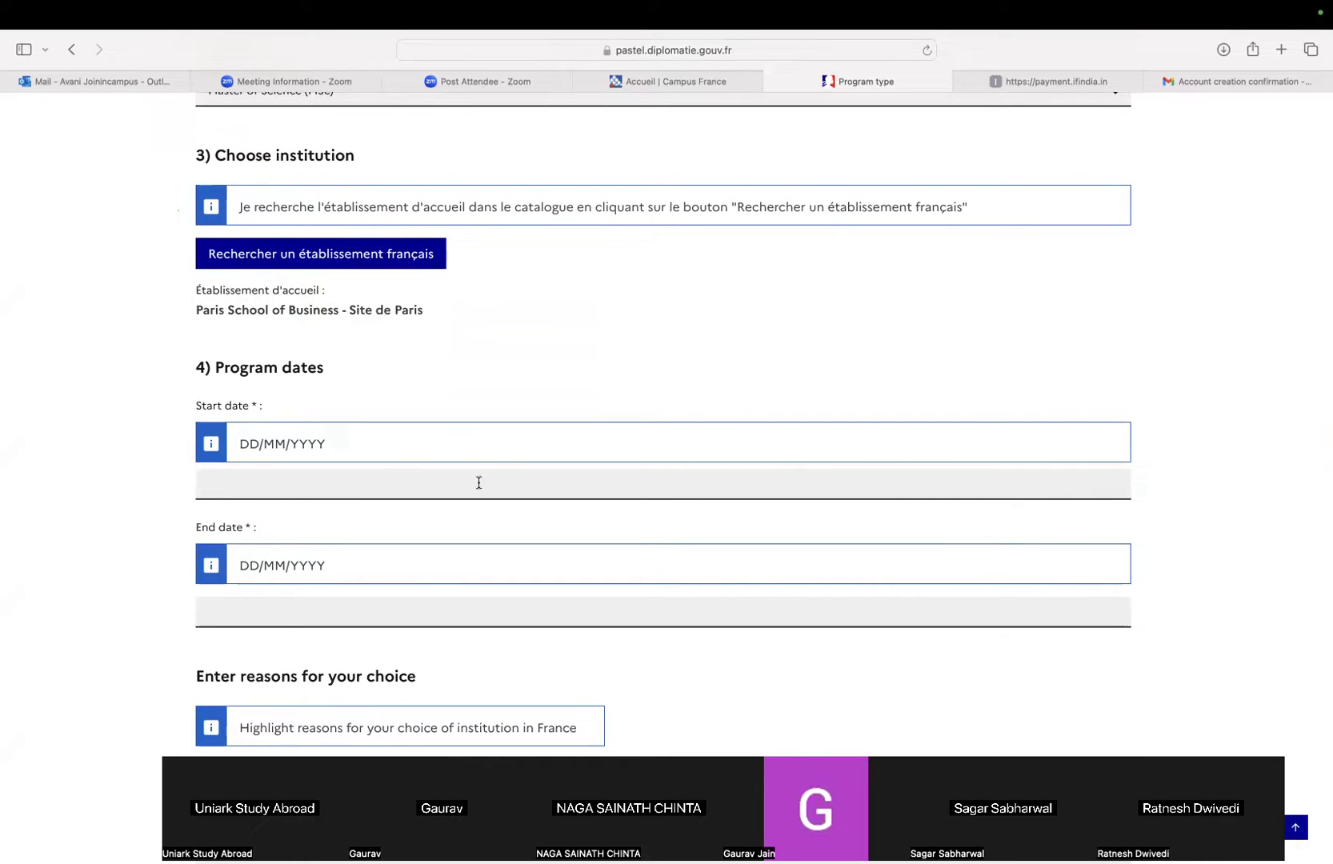
pyautogui.click(334, 488)
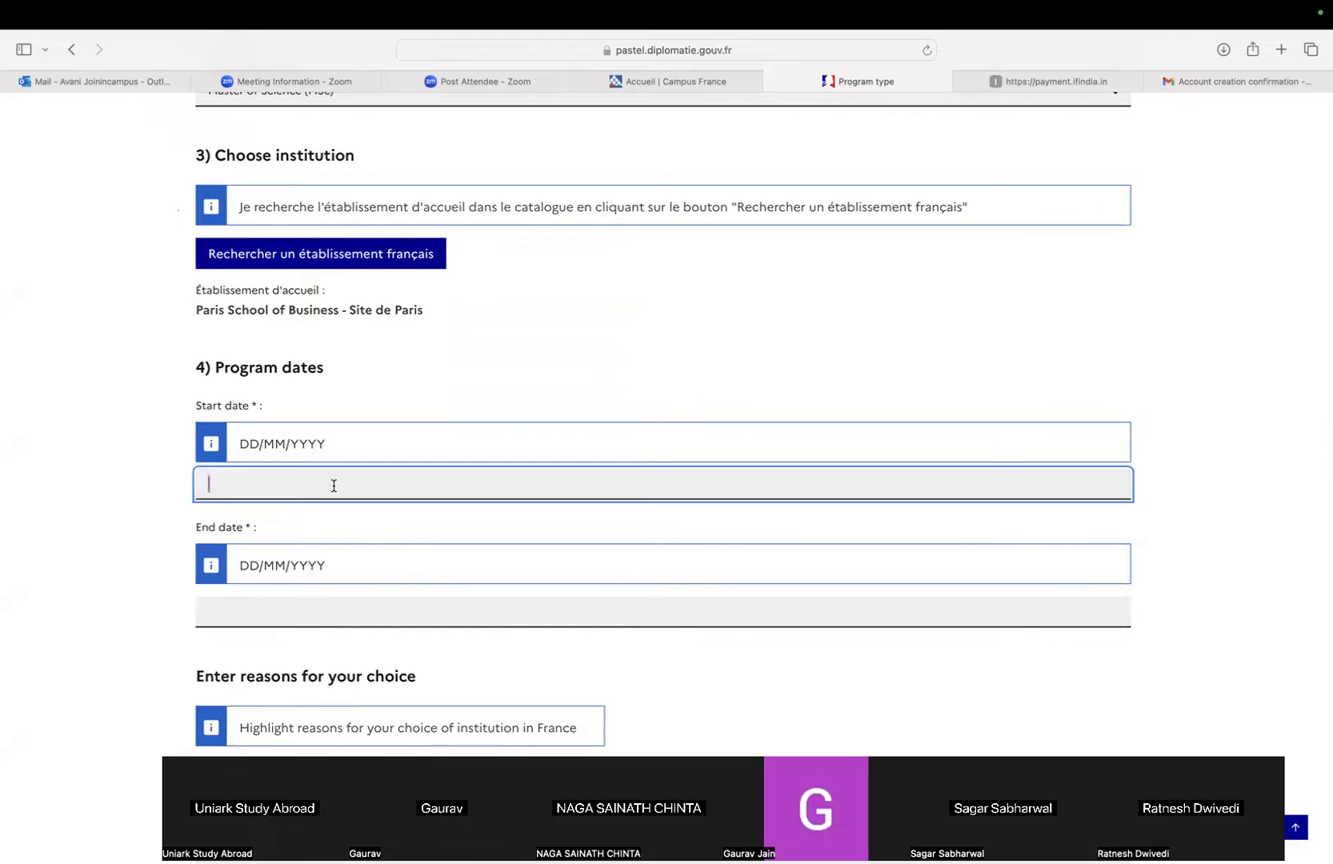
pyautogui.write('08/01/2024')
pyautogui.click(276, 620)
pyautogui.scroll(-3, 36, 555)
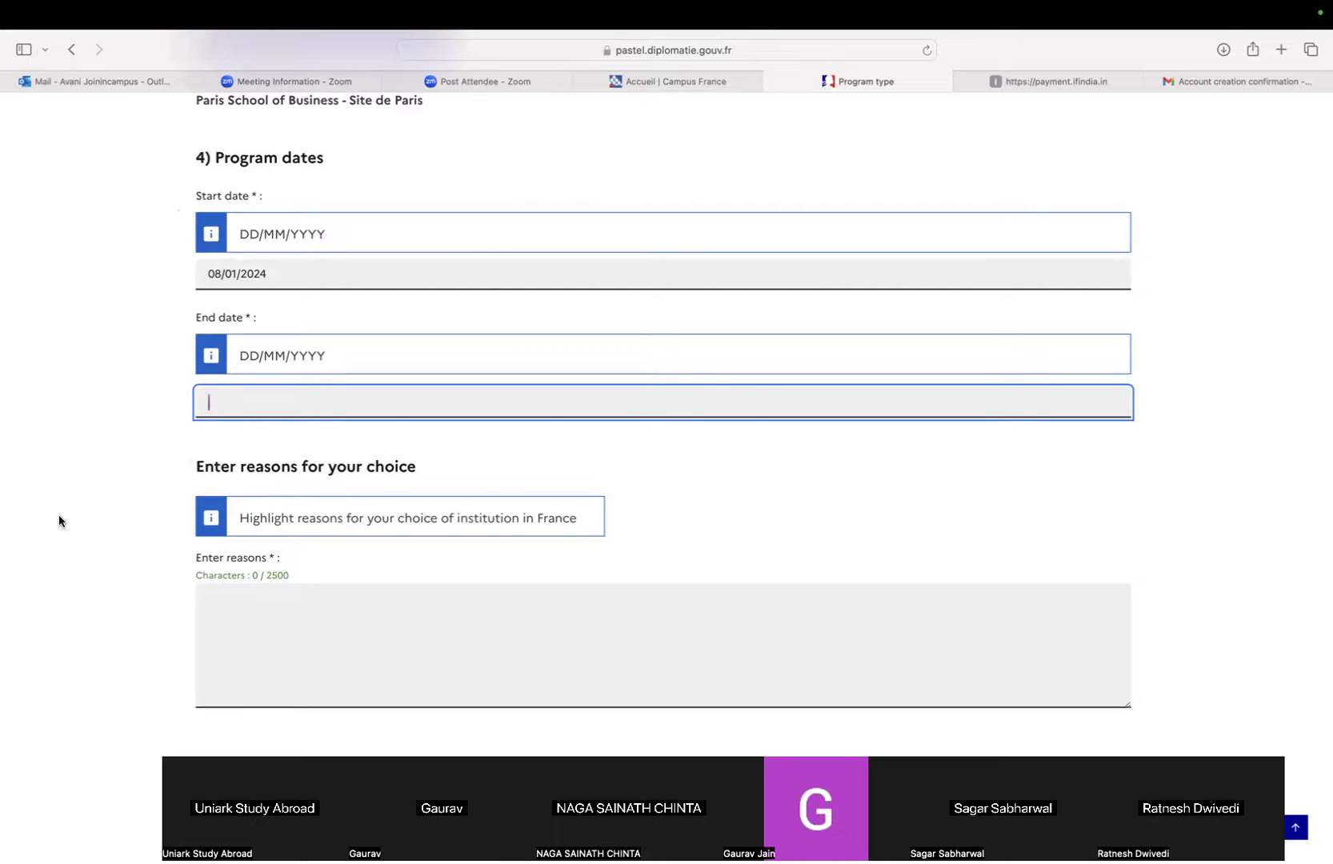
# Enter 08/01/2026 as the program end date
pyautogui.write('08/01/2026')
pyautogui.moveTo(4, 528)
pyautogui.scroll(-1, 880, 552)
pyautogui.scroll(-3, 804, 516)
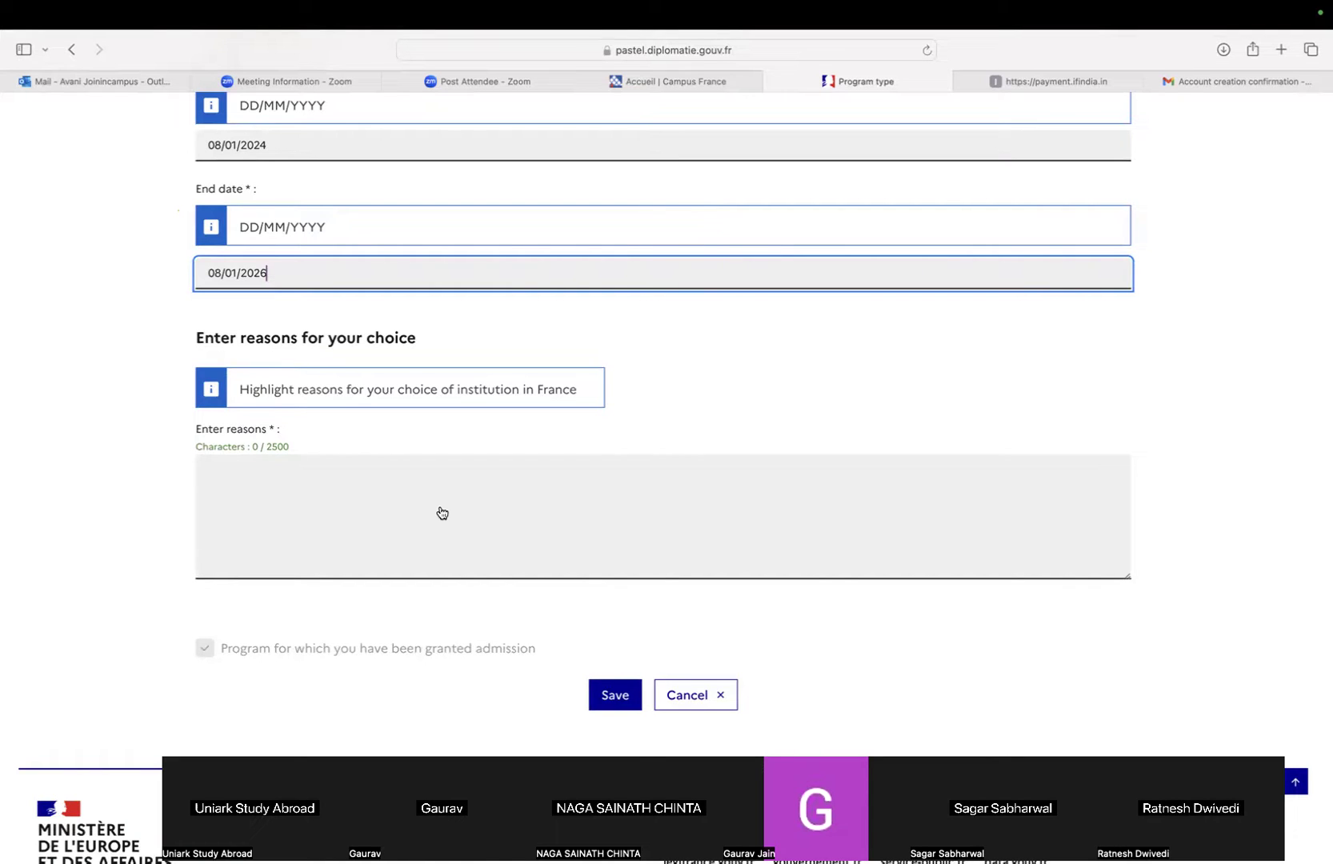
# Fill the reasons for your choice with the placeholder text 'ABCCCCC'
pyautogui.click(446, 520)
pyautogui.write('ABCCCCC')
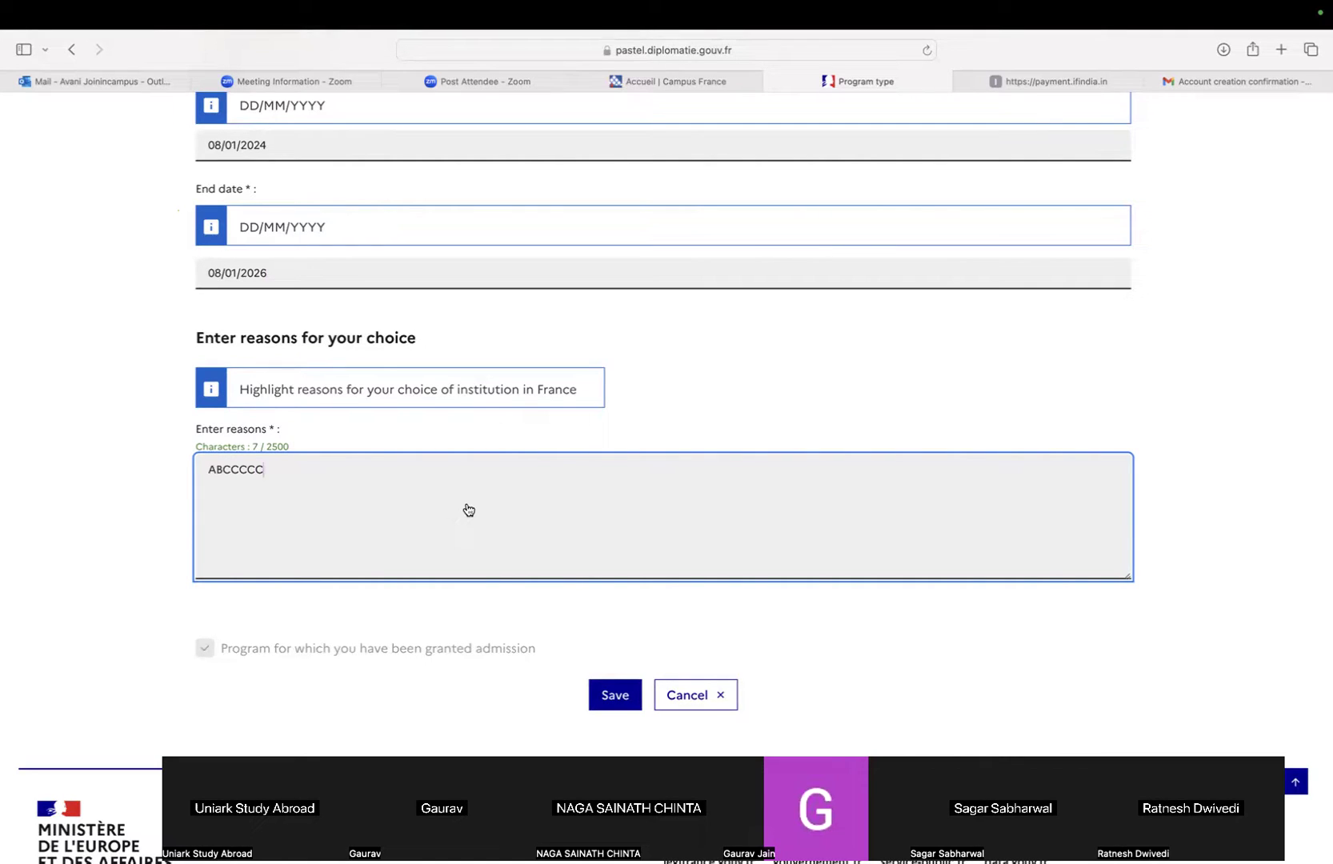
pyautogui.click(607, 698)
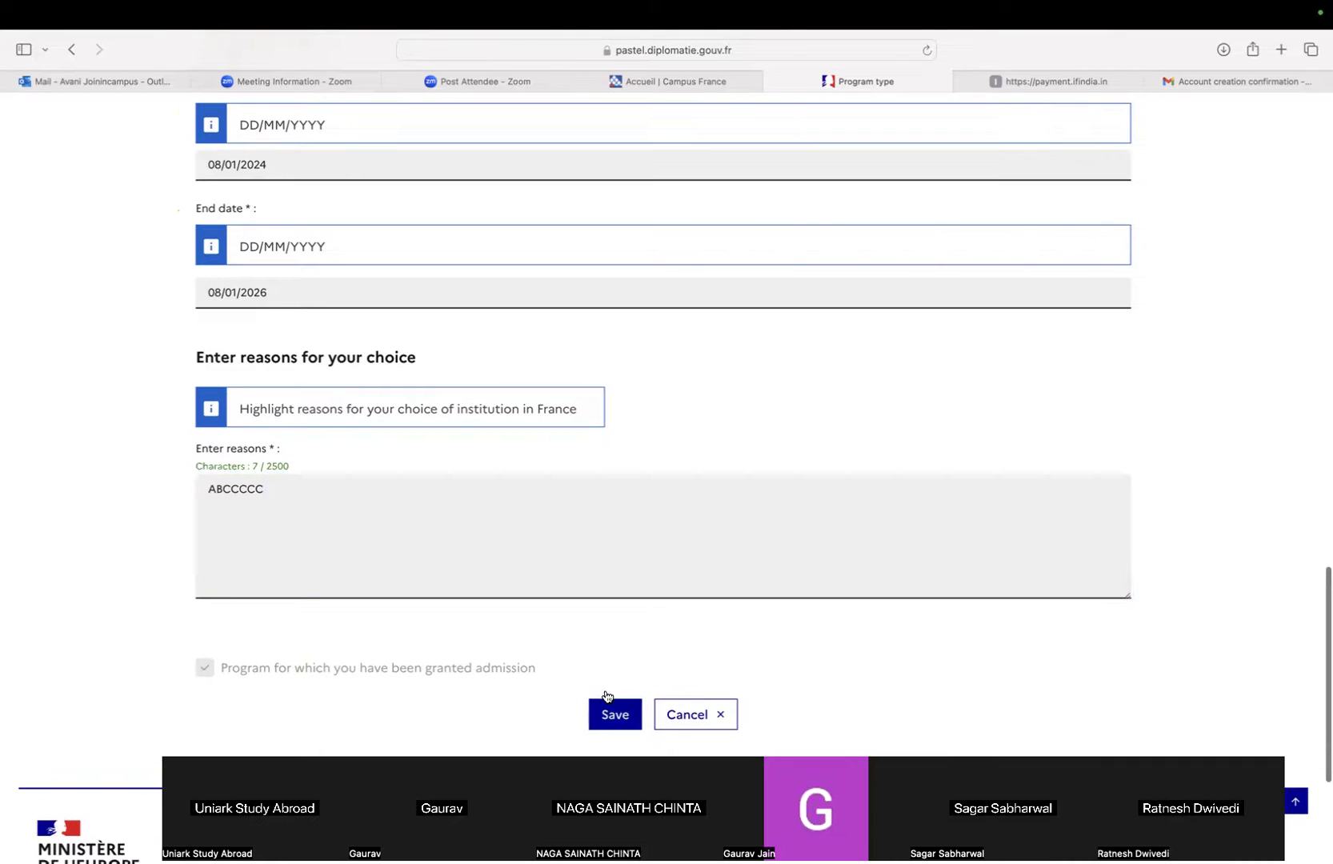
# Save the program form and find the error saying the 'Other' option is required
pyautogui.click(617, 713)
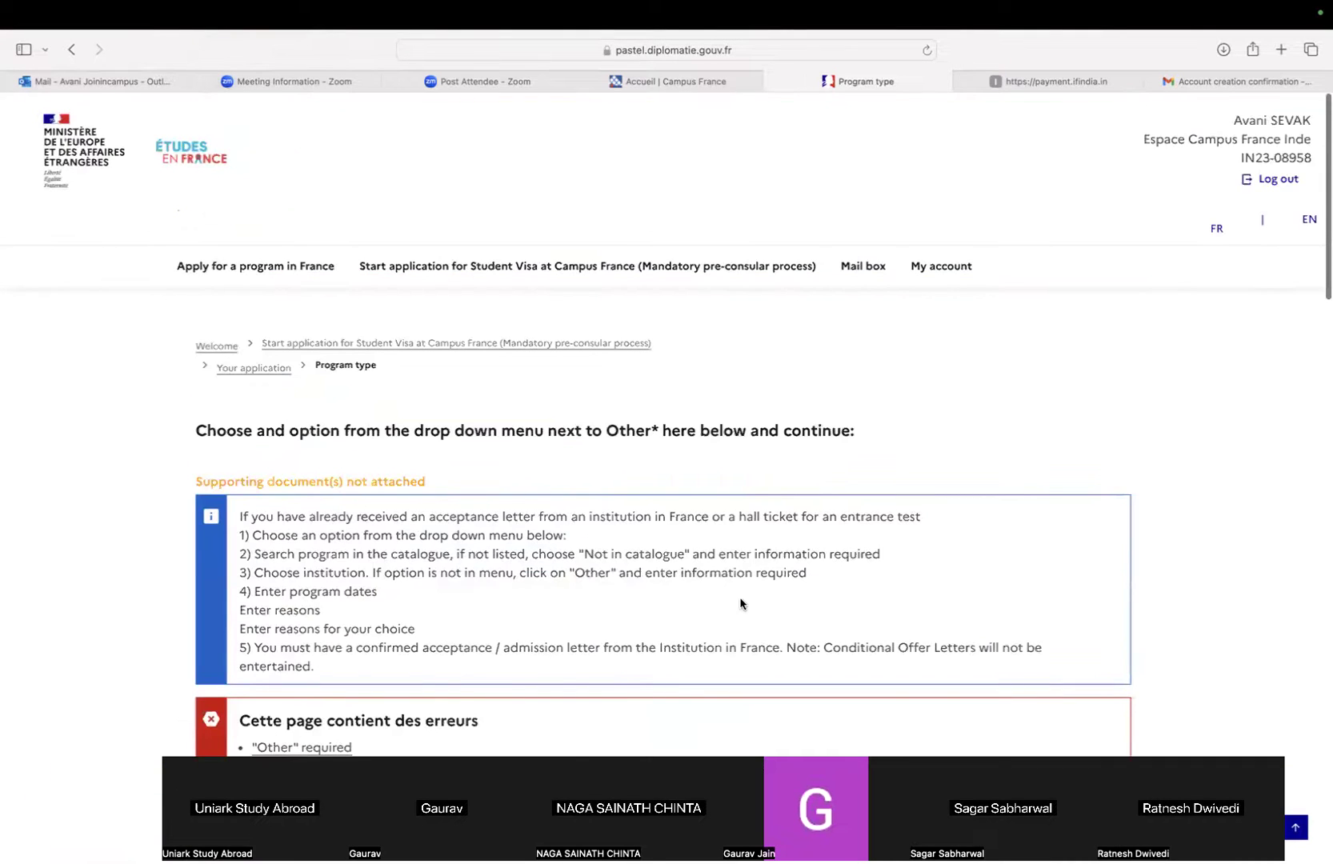
pyautogui.scroll(-1, 494, 571)
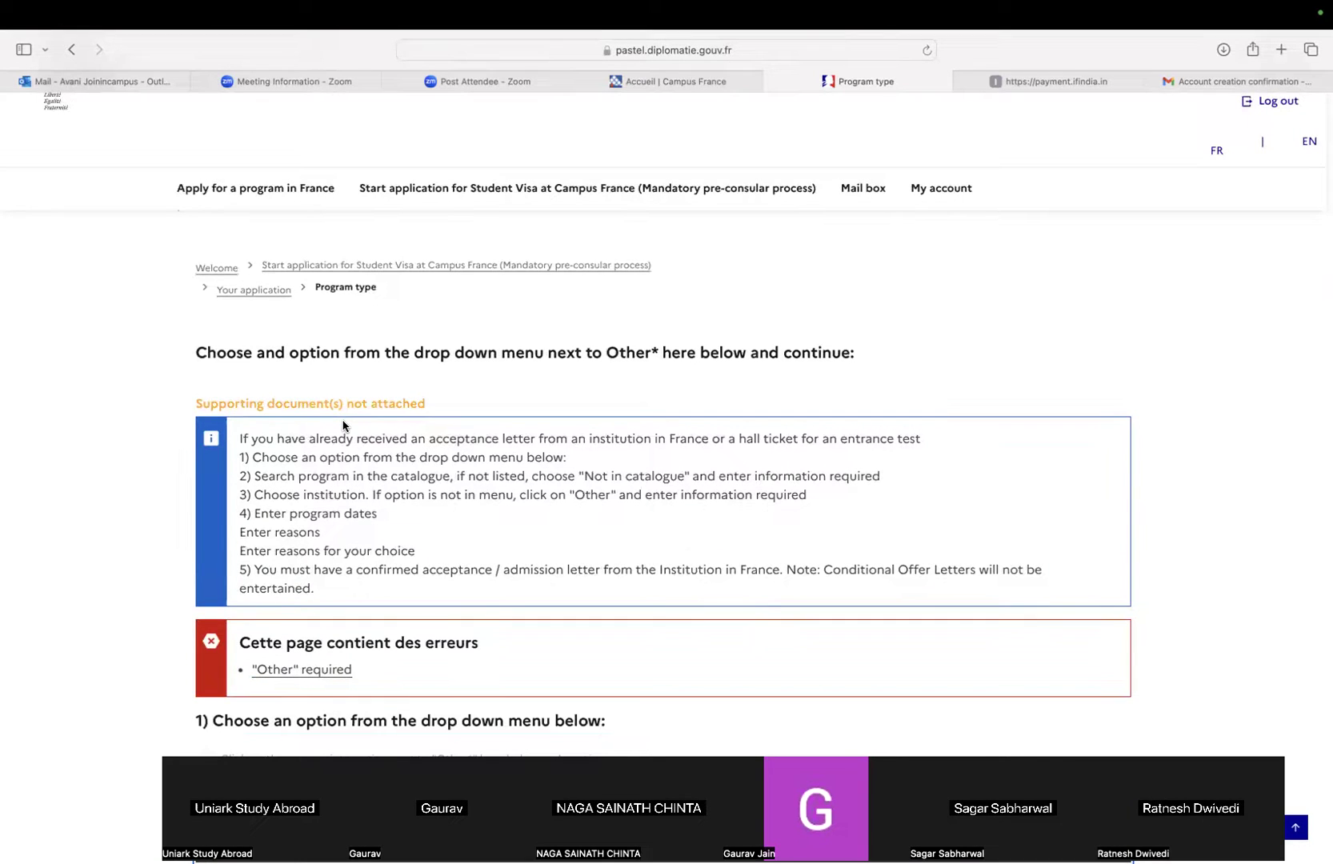
pyautogui.scroll(-10, 767, 554)
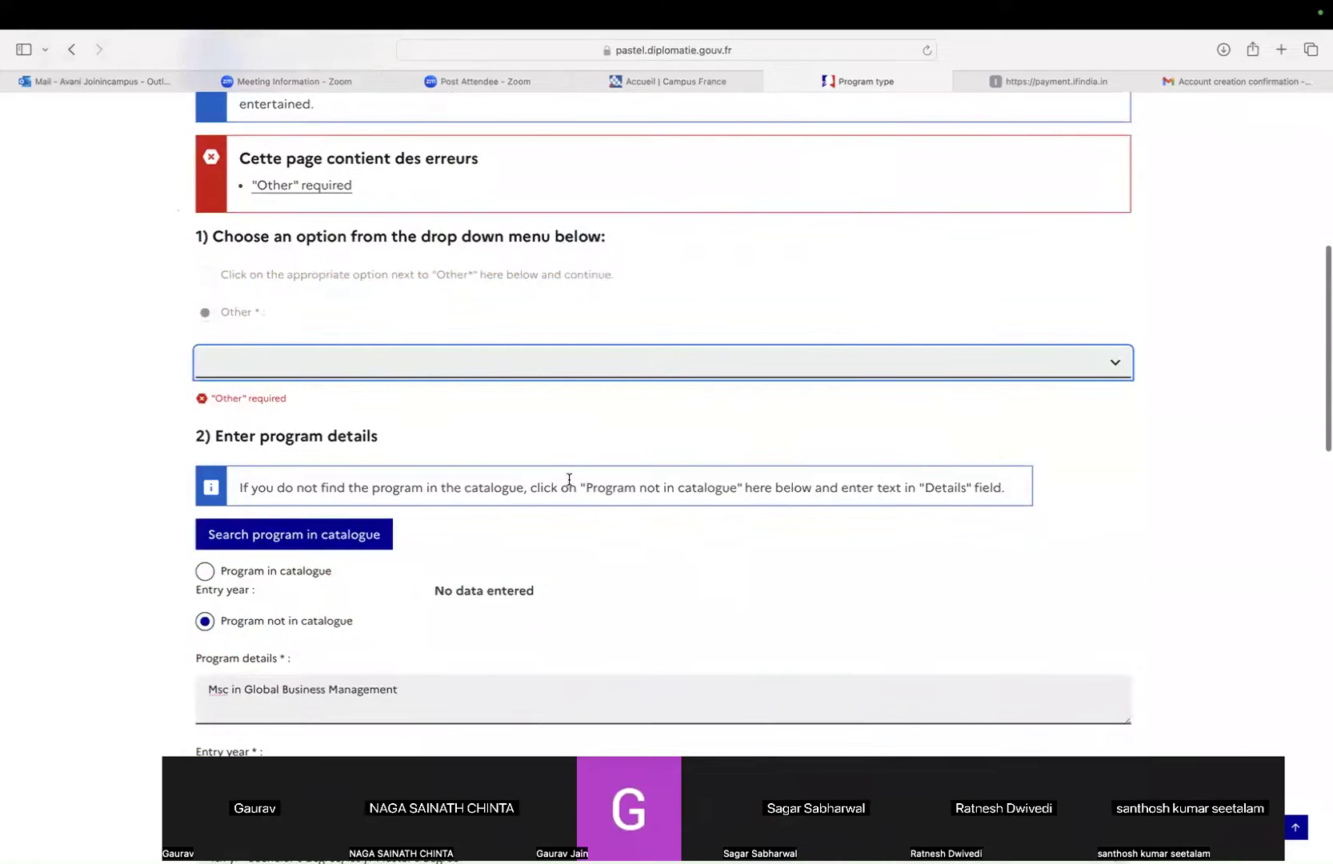
pyautogui.scroll(-10, 573, 516)
pyautogui.scroll(-14, 573, 521)
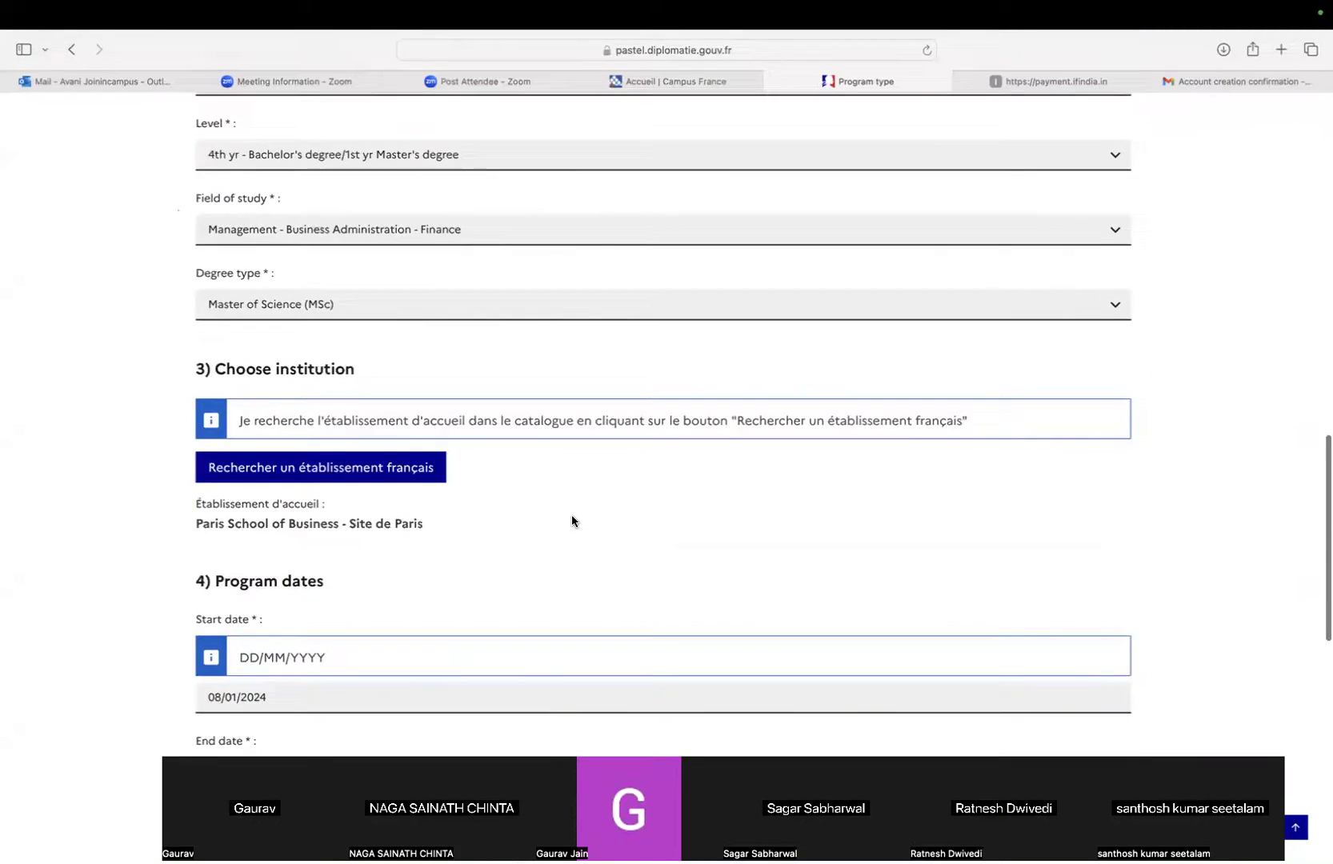
pyautogui.scroll(5, 408, 500)
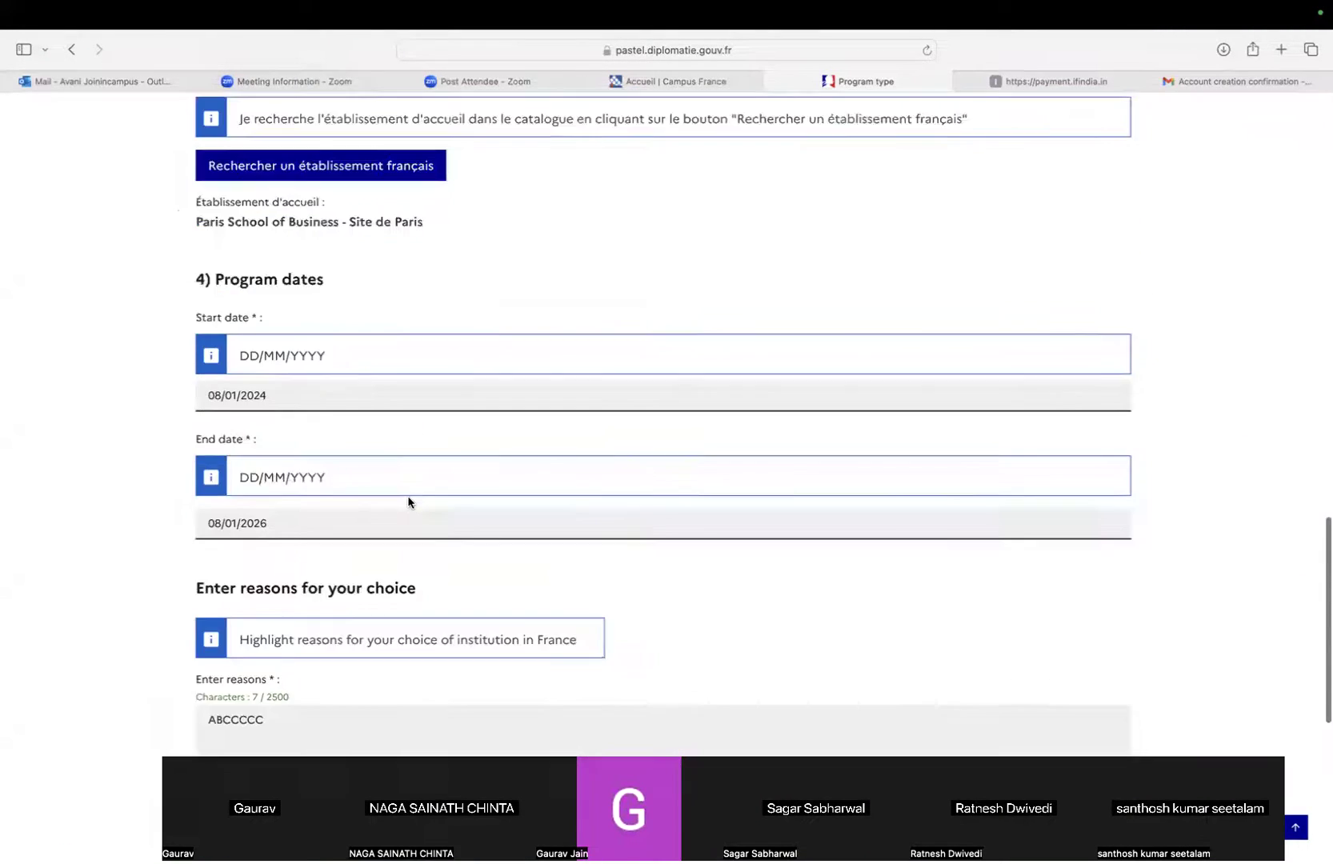
pyautogui.scroll(1, 399, 492)
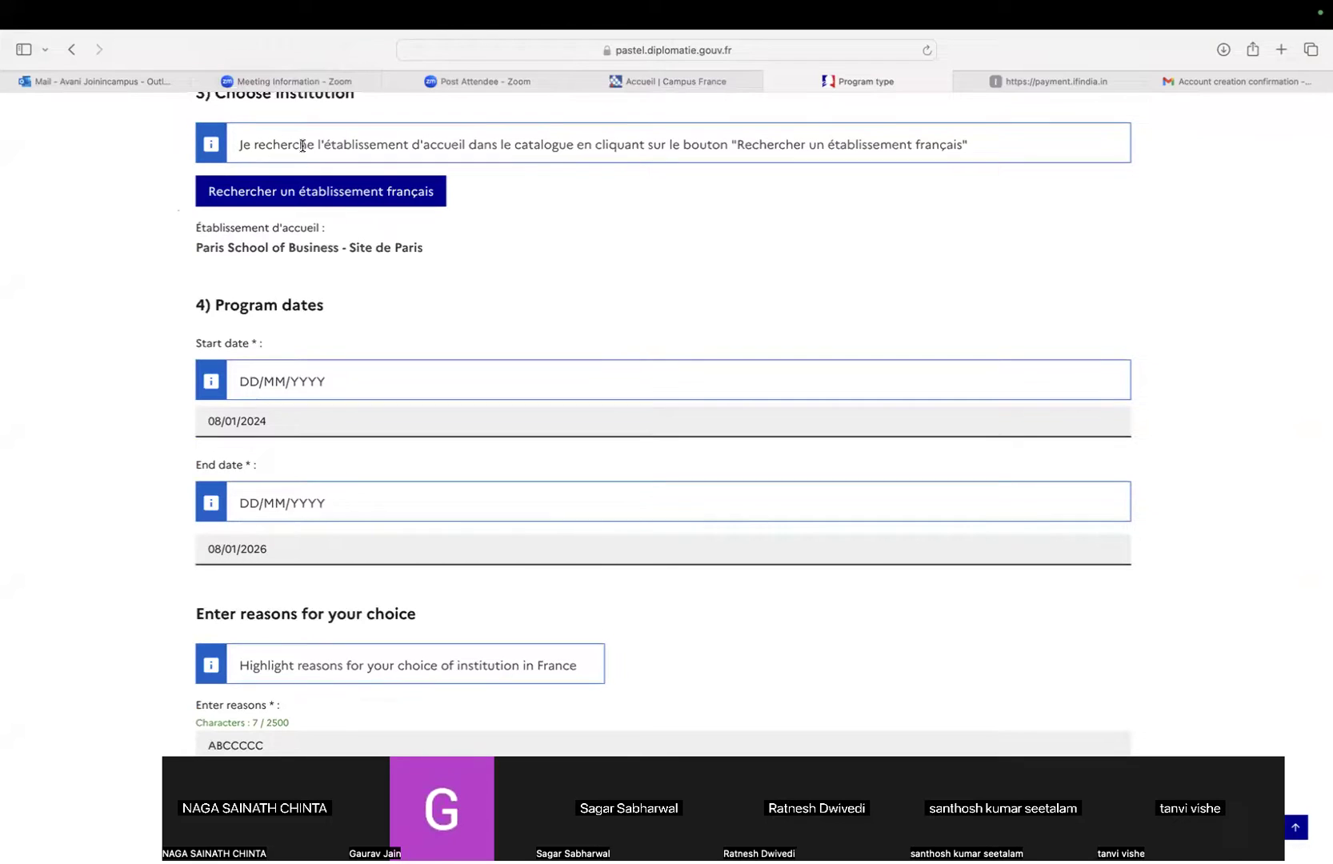
pyautogui.scroll(-12, 687, 493)
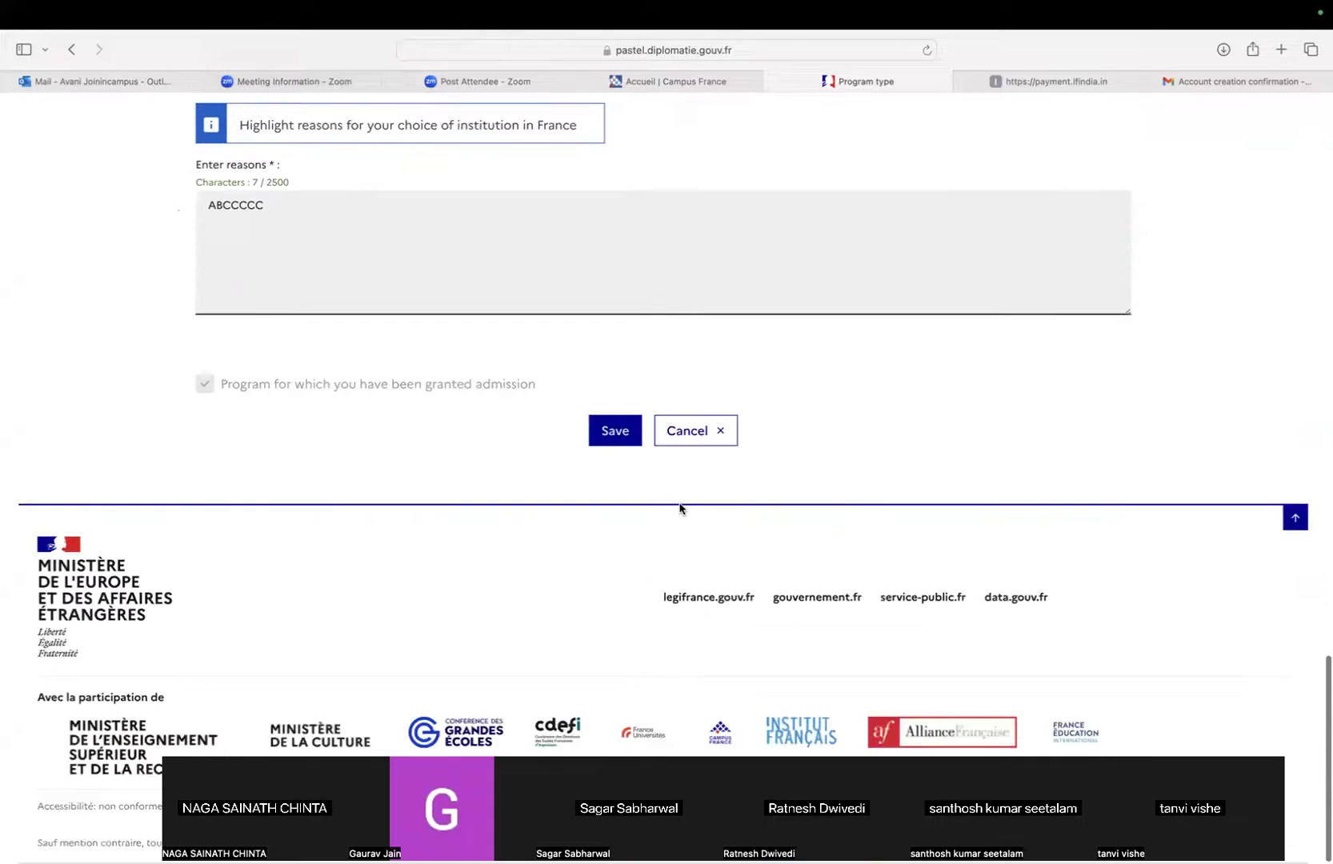
pyautogui.scroll(20, 604, 508)
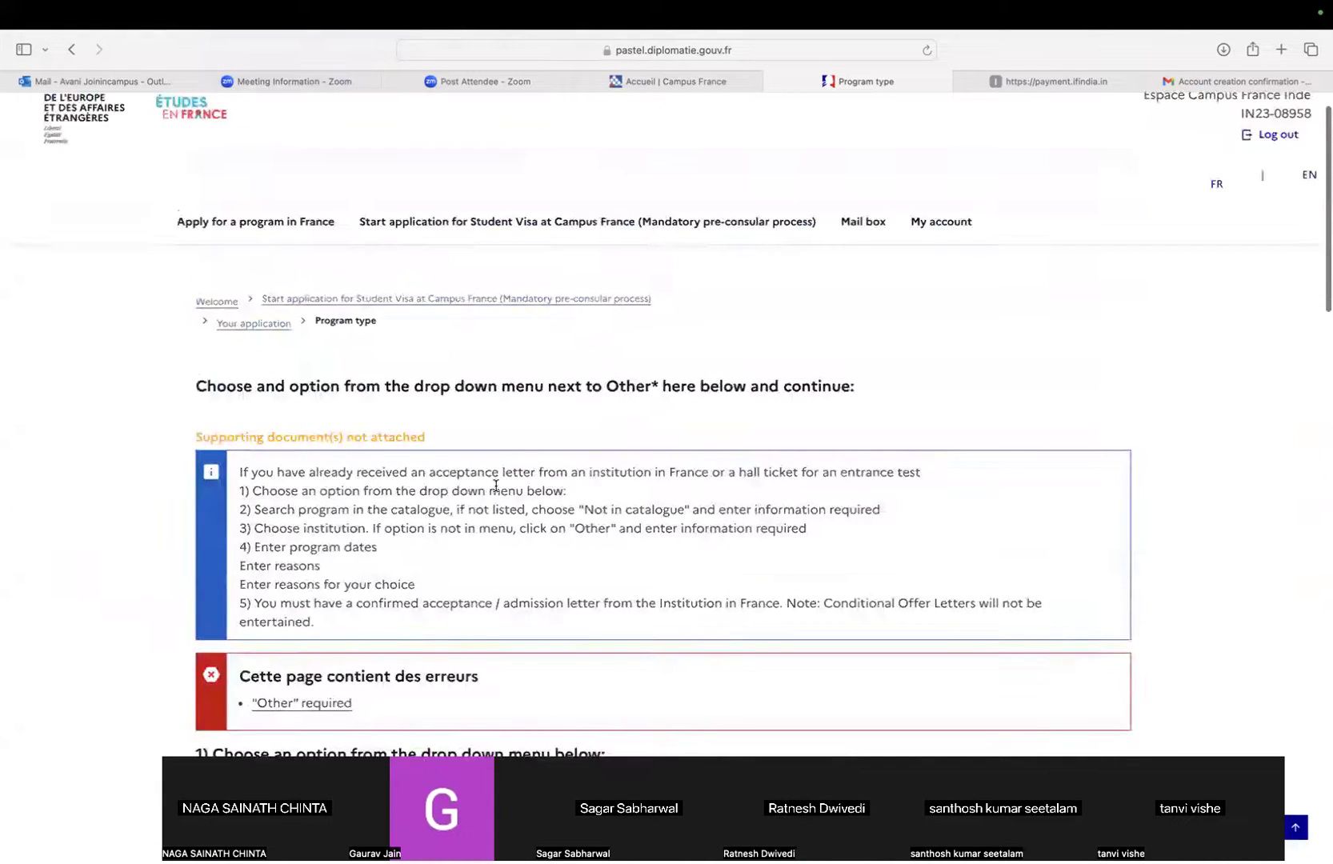
pyautogui.scroll(-10, 497, 486)
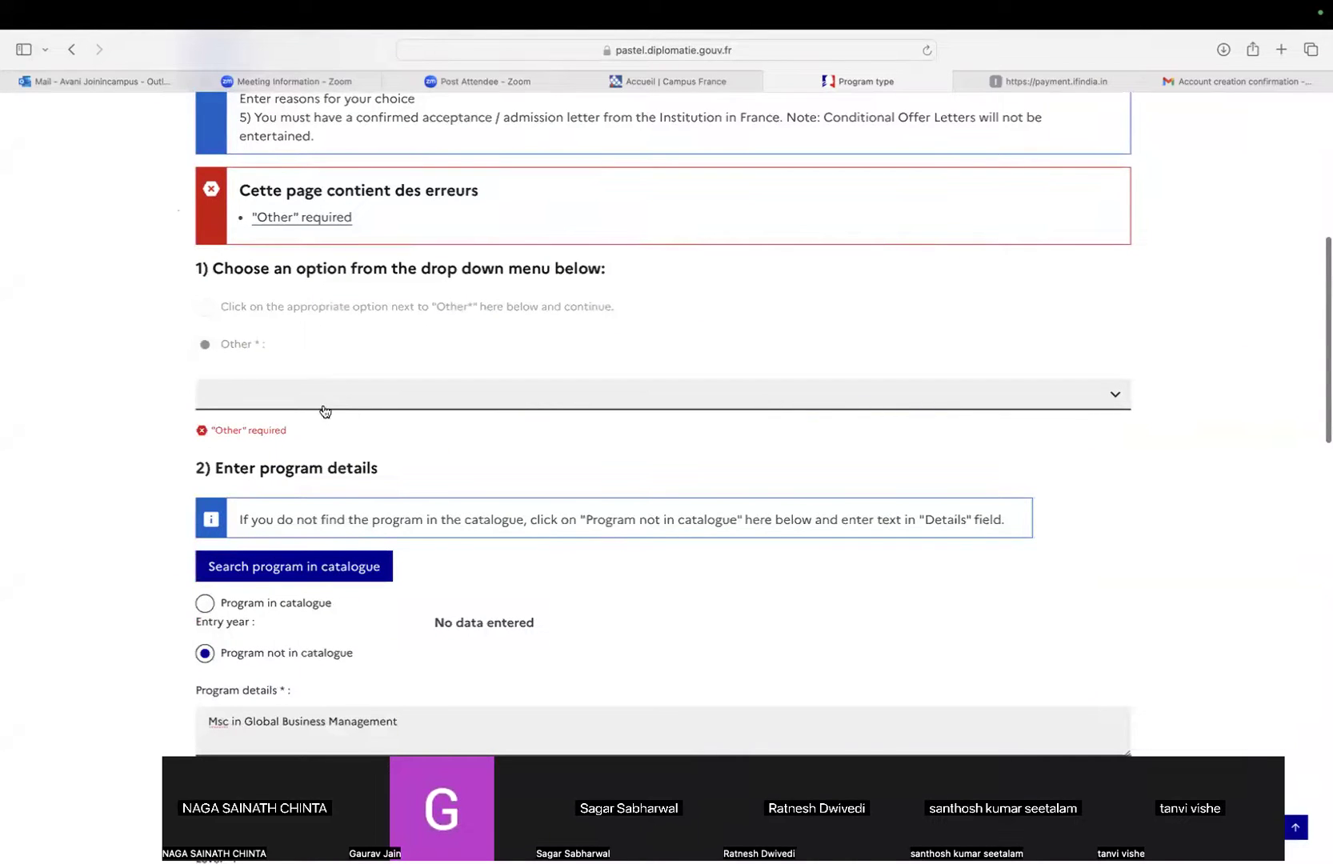
# Choose Full-time degree program in the Other dropdown and save the form again
pyautogui.click(324, 408)
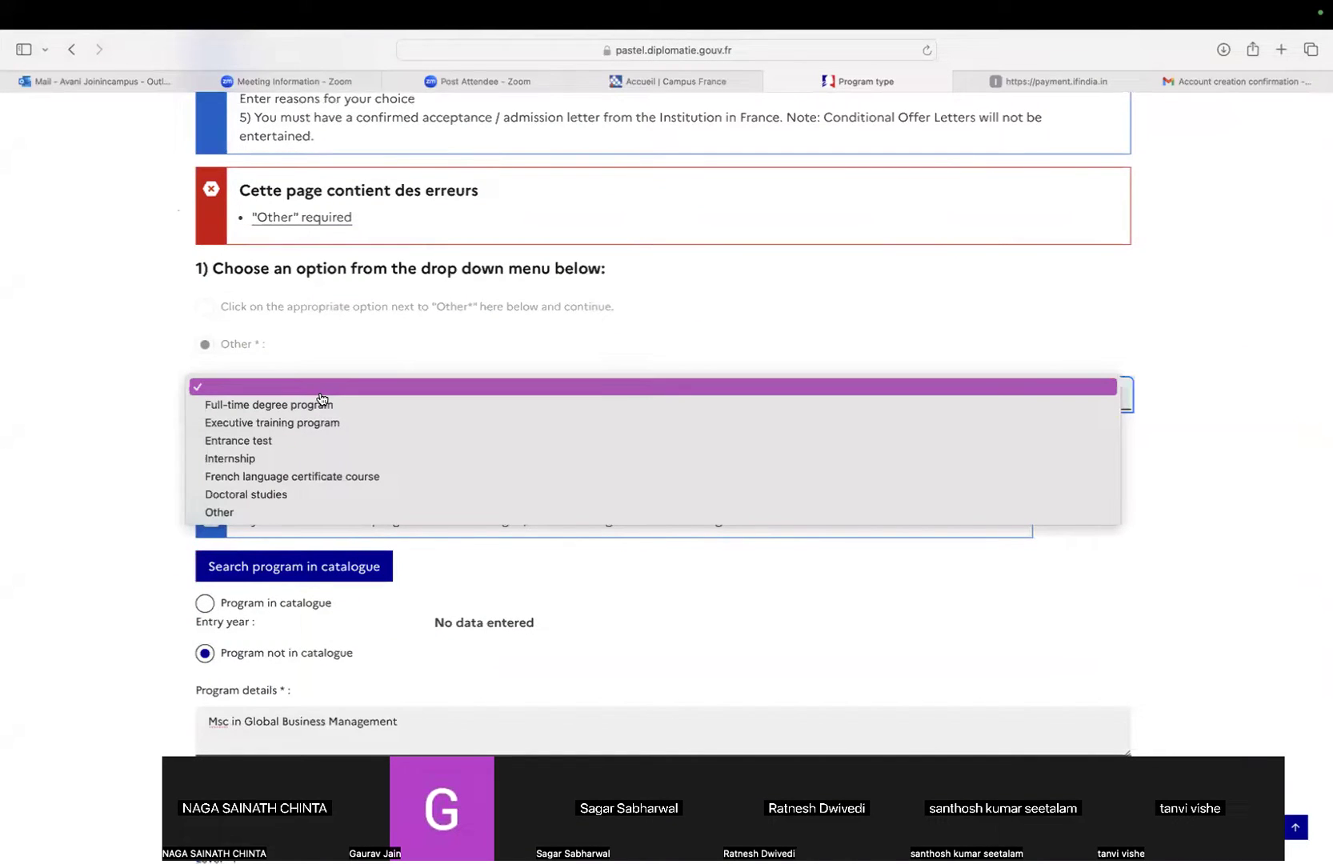
pyautogui.click(319, 406)
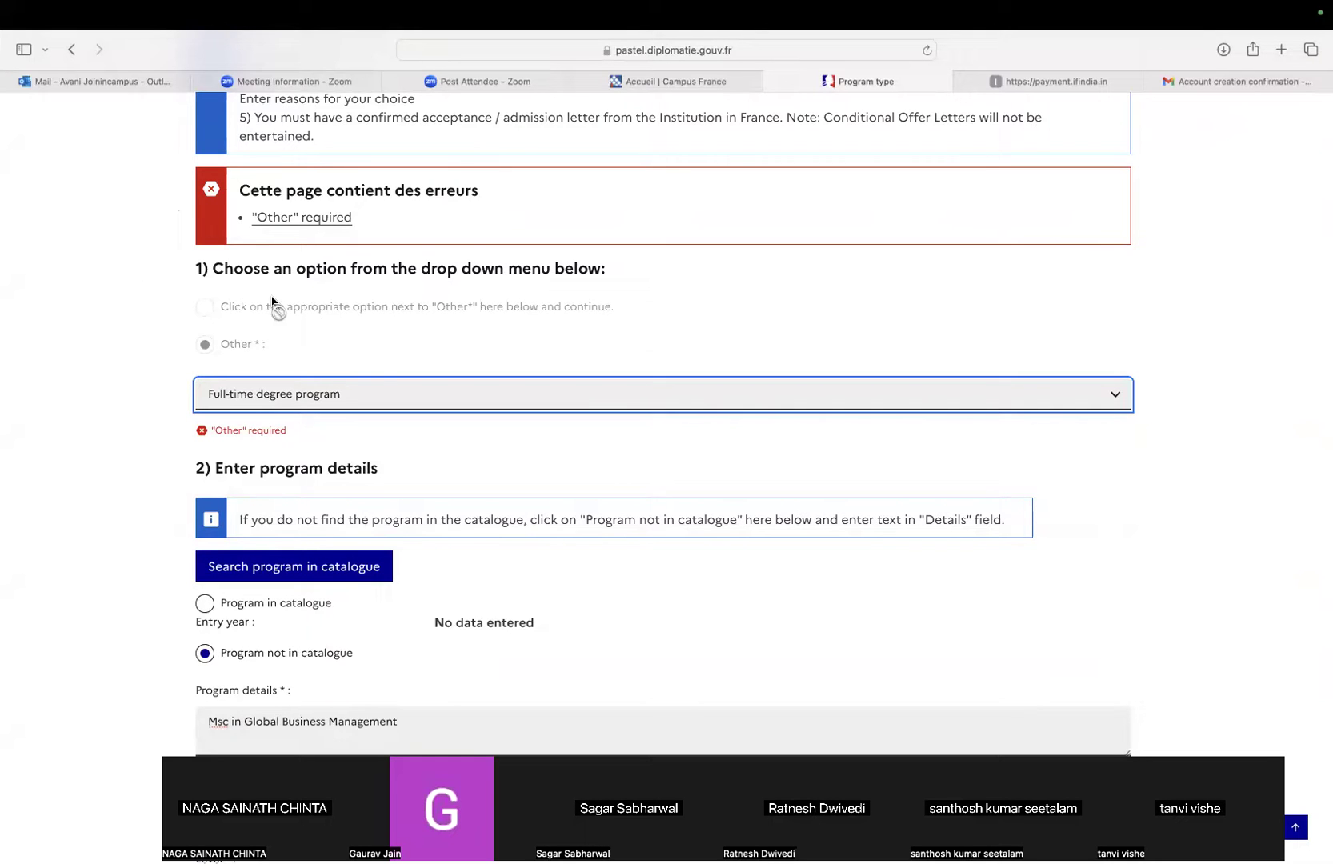
pyautogui.click(357, 395)
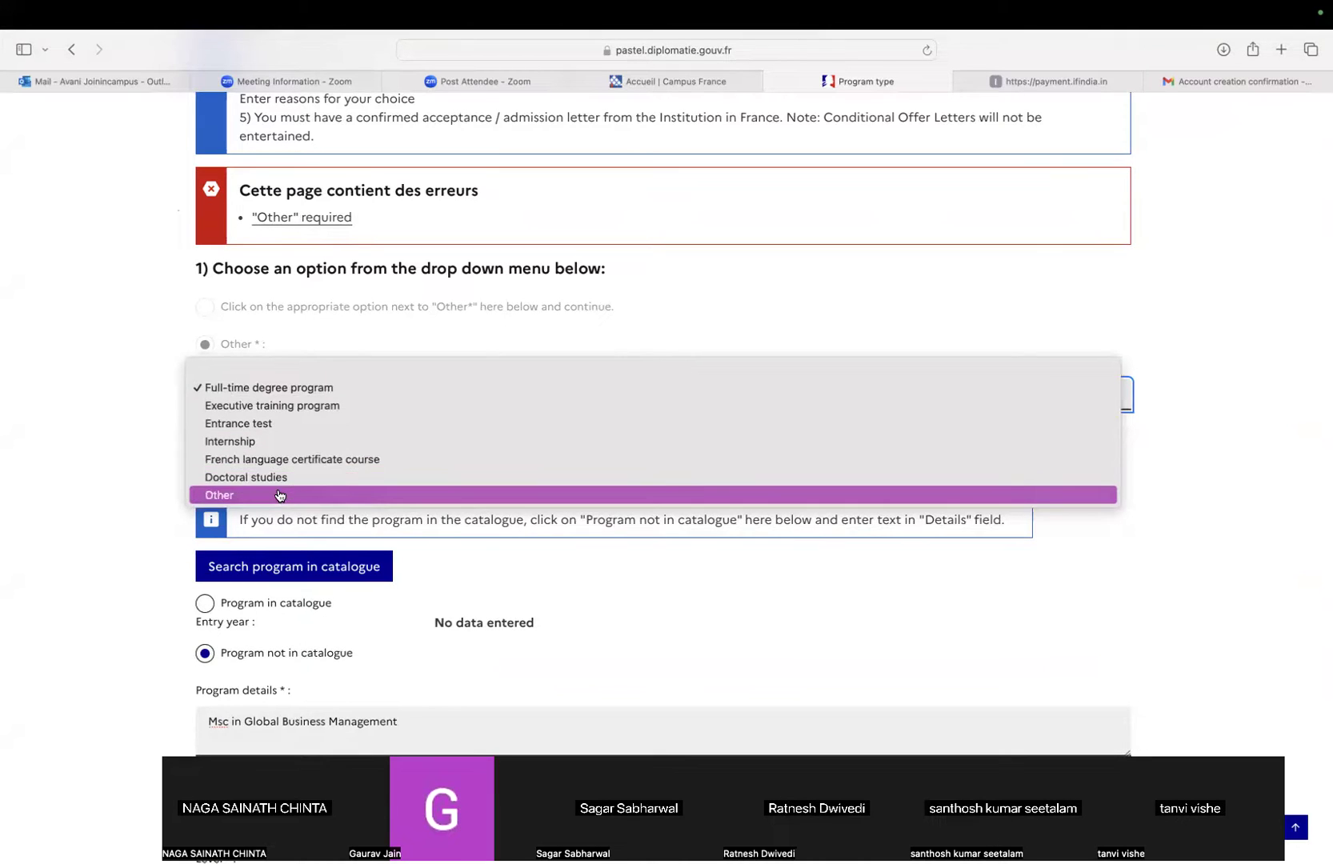
pyautogui.click(95, 444)
pyautogui.scroll(-12, 495, 590)
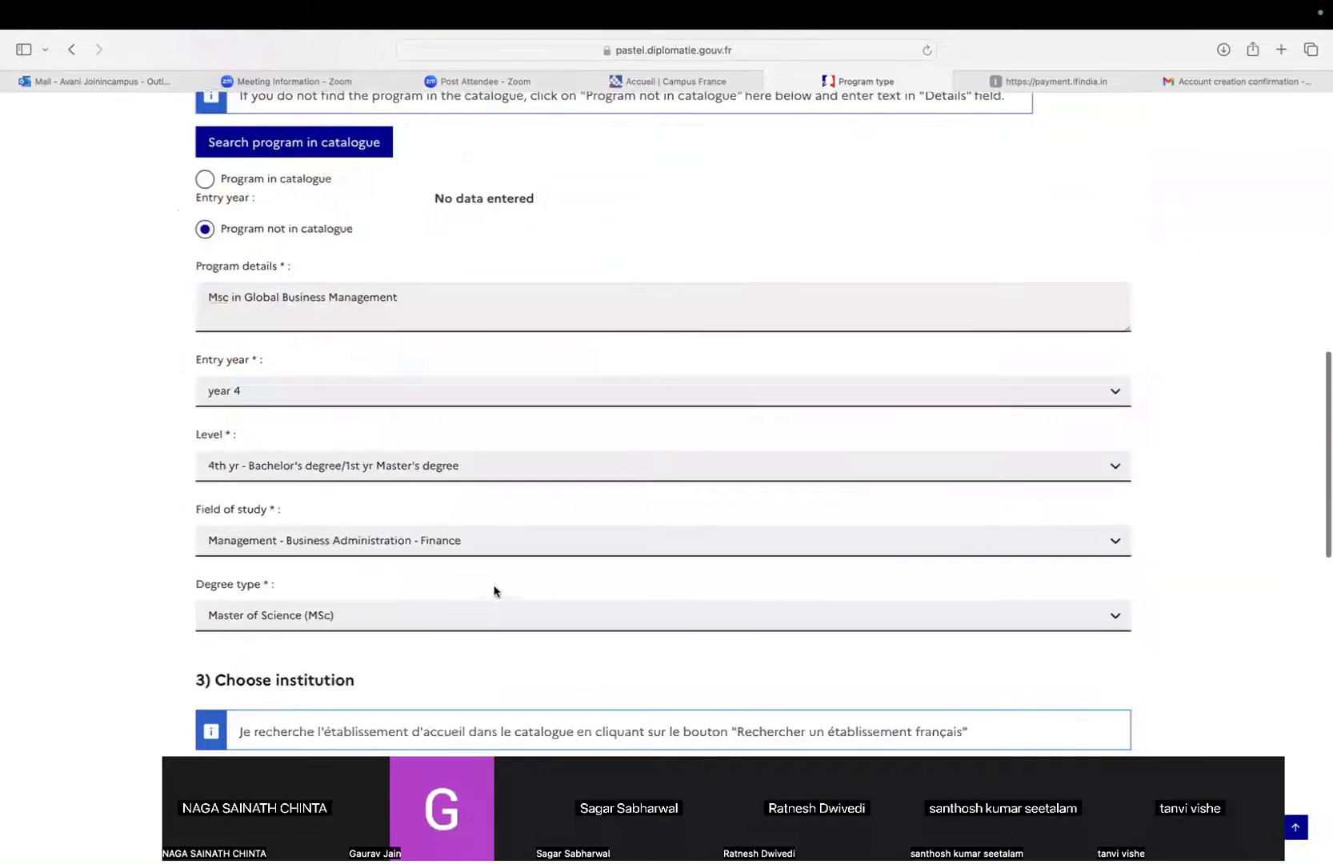
pyautogui.scroll(-5, 491, 596)
pyautogui.click(608, 436)
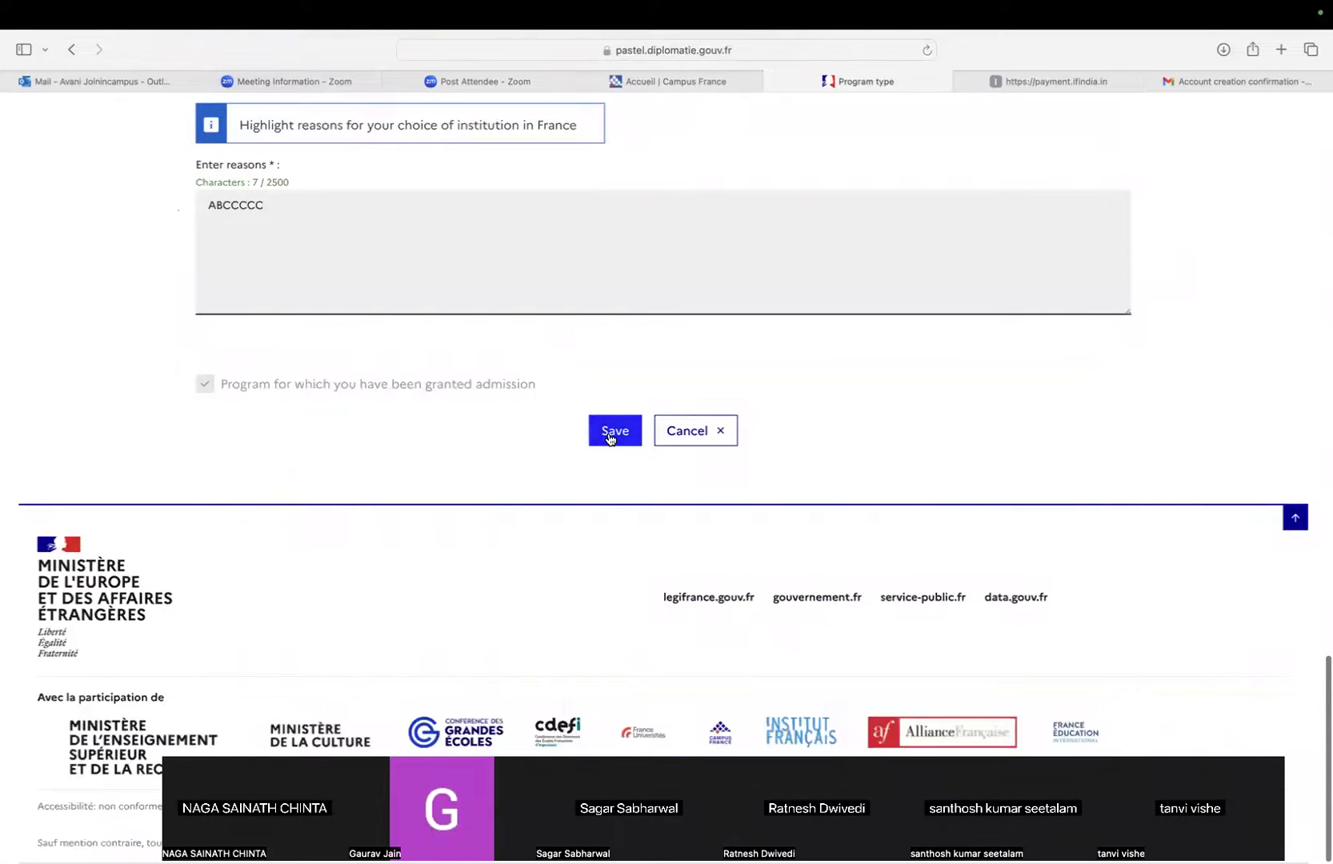
# Check the host-institution error in the Choose institution section and start a French institution search
pyautogui.scroll(-1, 231, 532)
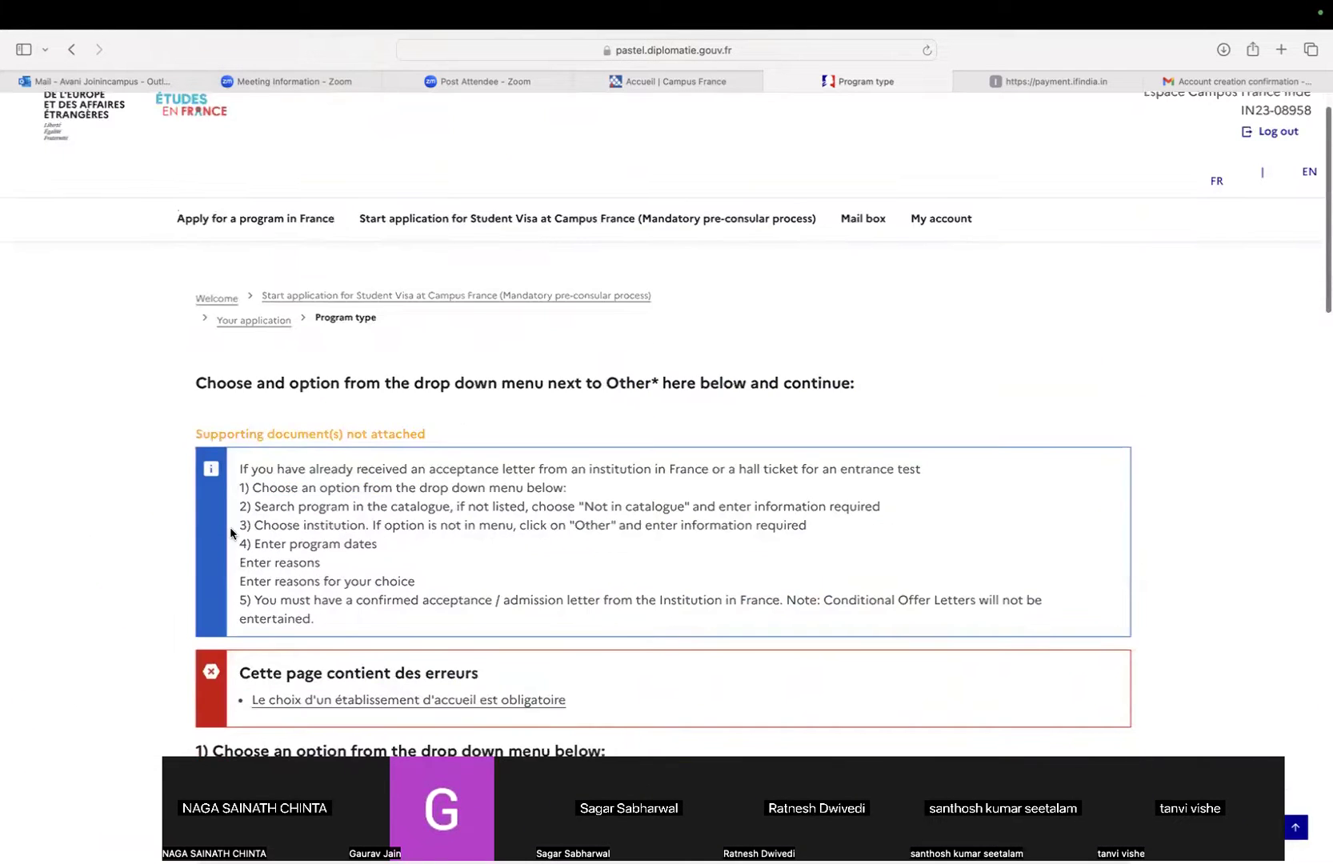
pyautogui.scroll(-5, 230, 528)
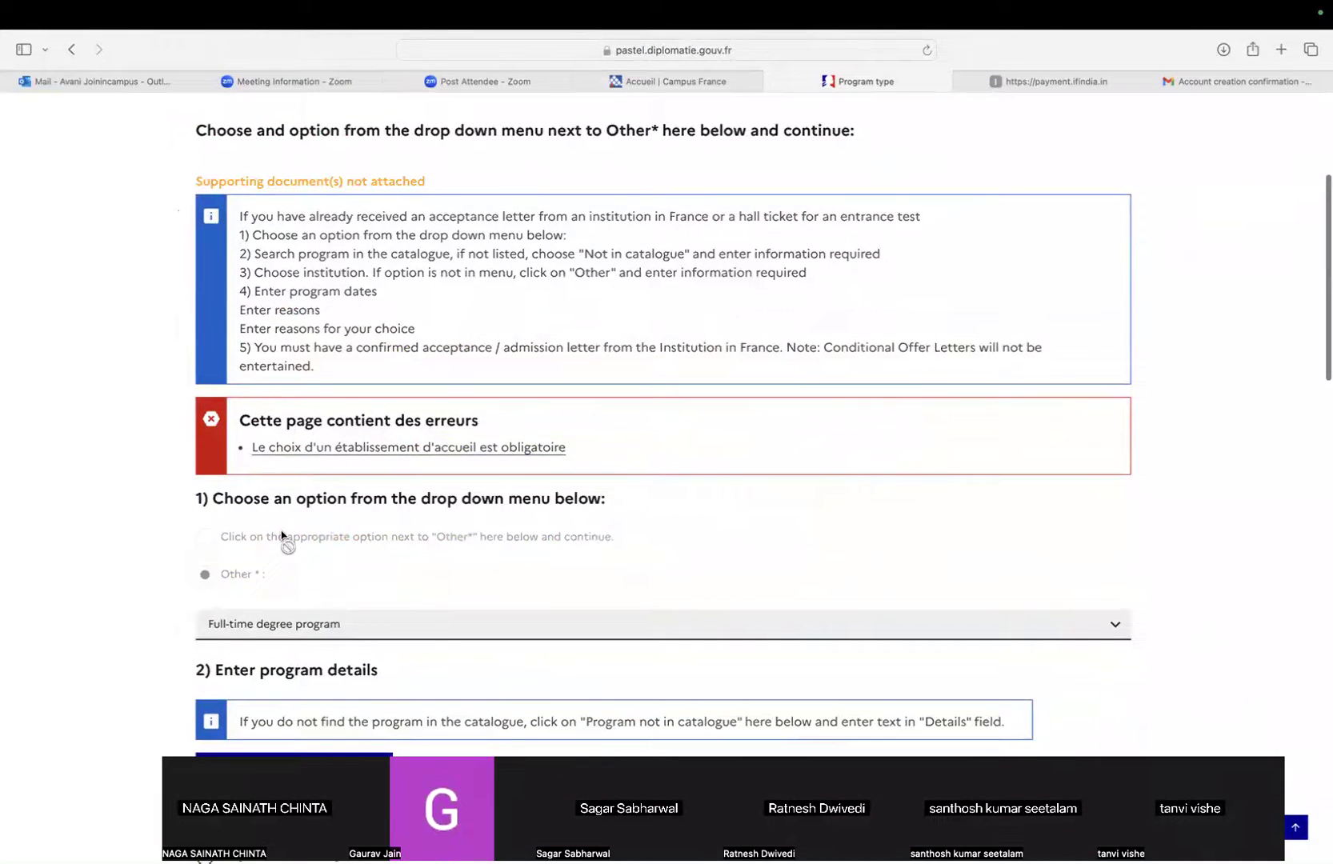
pyautogui.scroll(-6, 351, 544)
pyautogui.scroll(-11, 350, 544)
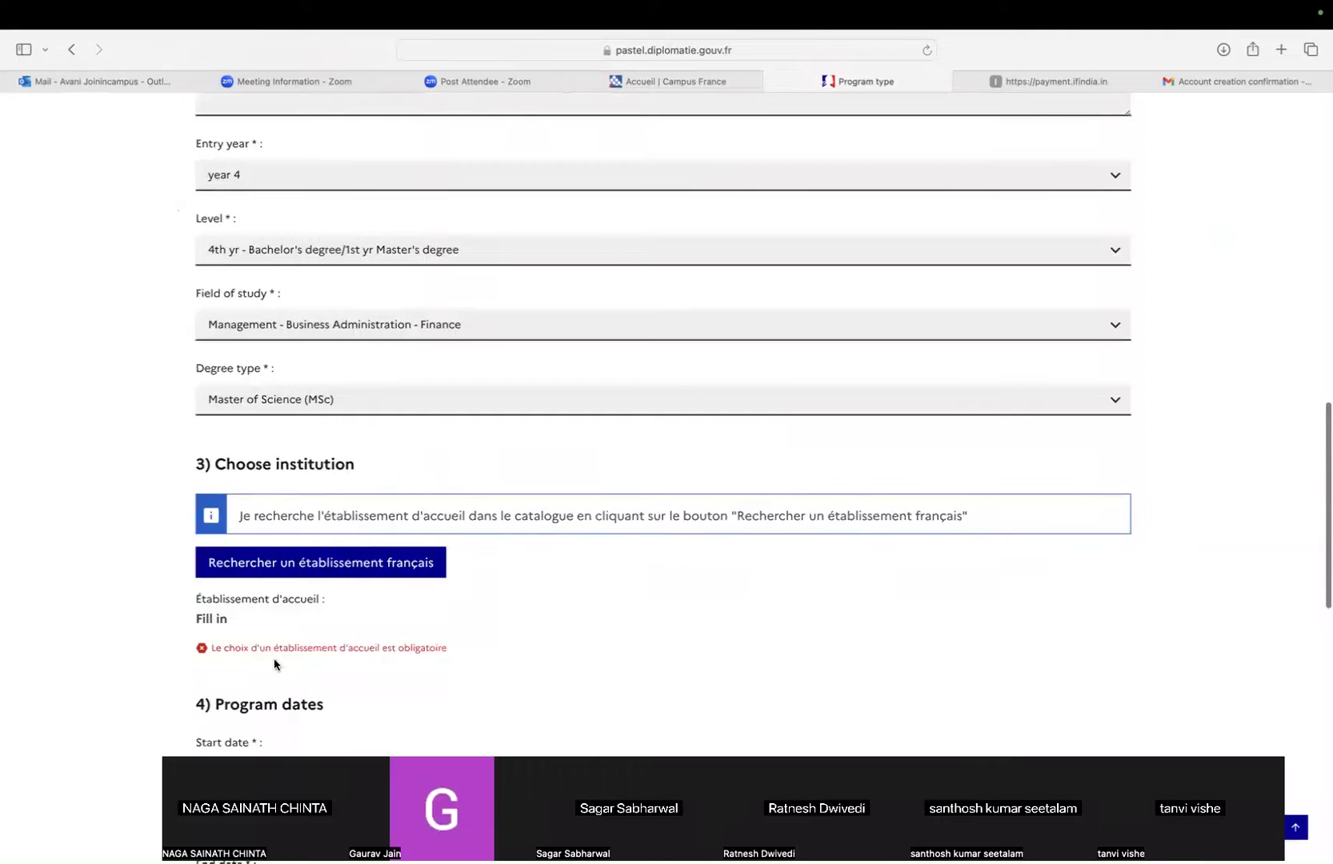
pyautogui.scroll(-4, 283, 608)
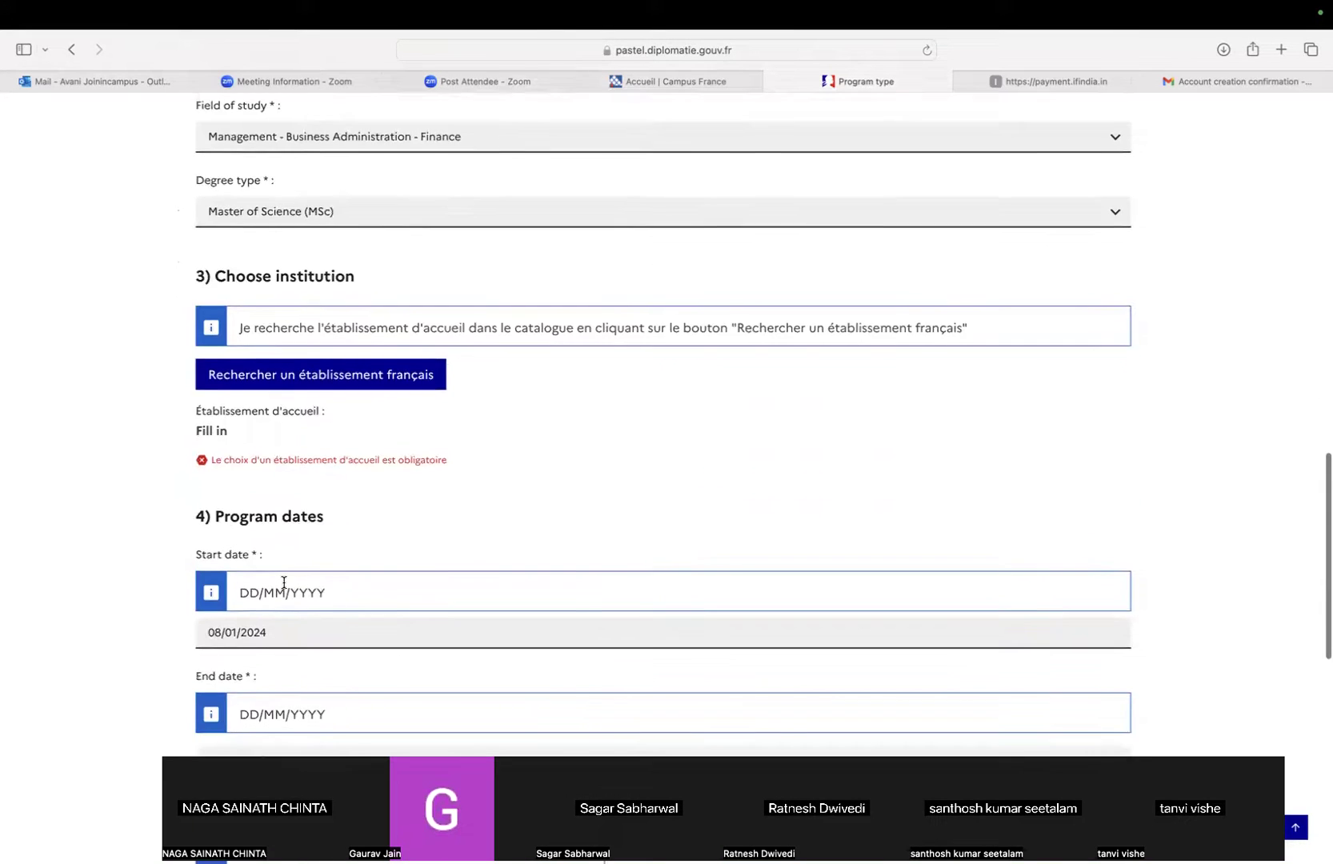
pyautogui.scroll(-5, 283, 582)
pyautogui.scroll(-1, 283, 581)
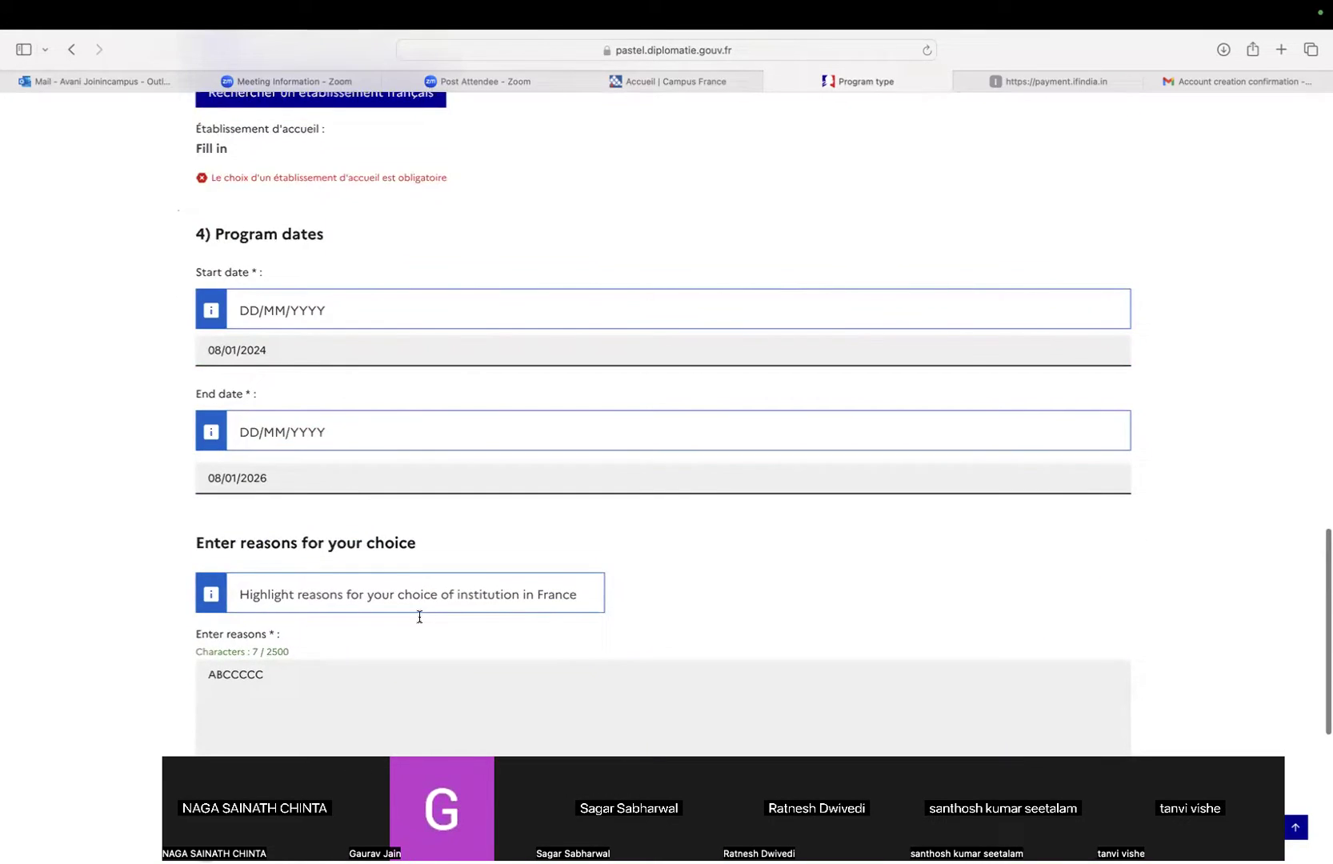
pyautogui.scroll(3, 270, 498)
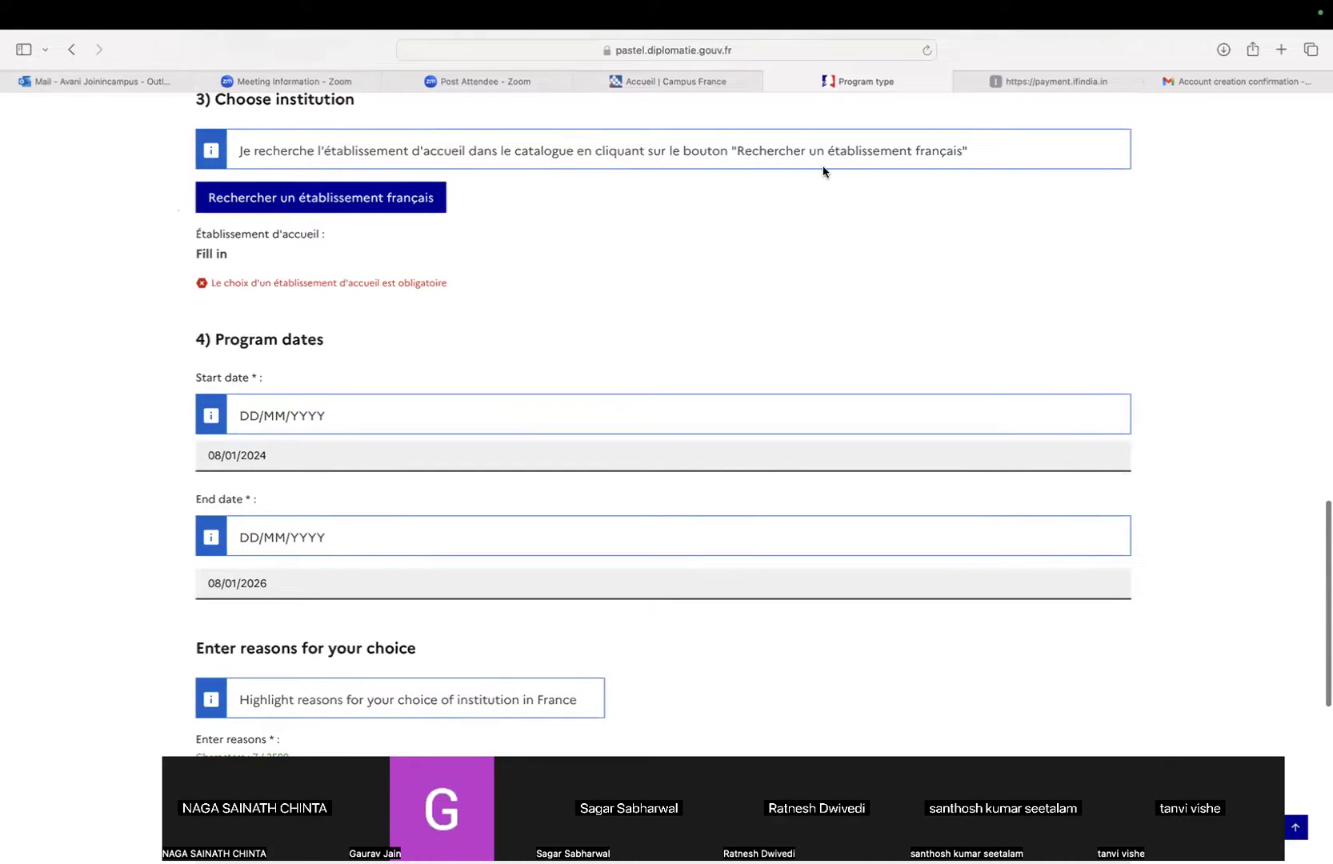
pyautogui.click(335, 202)
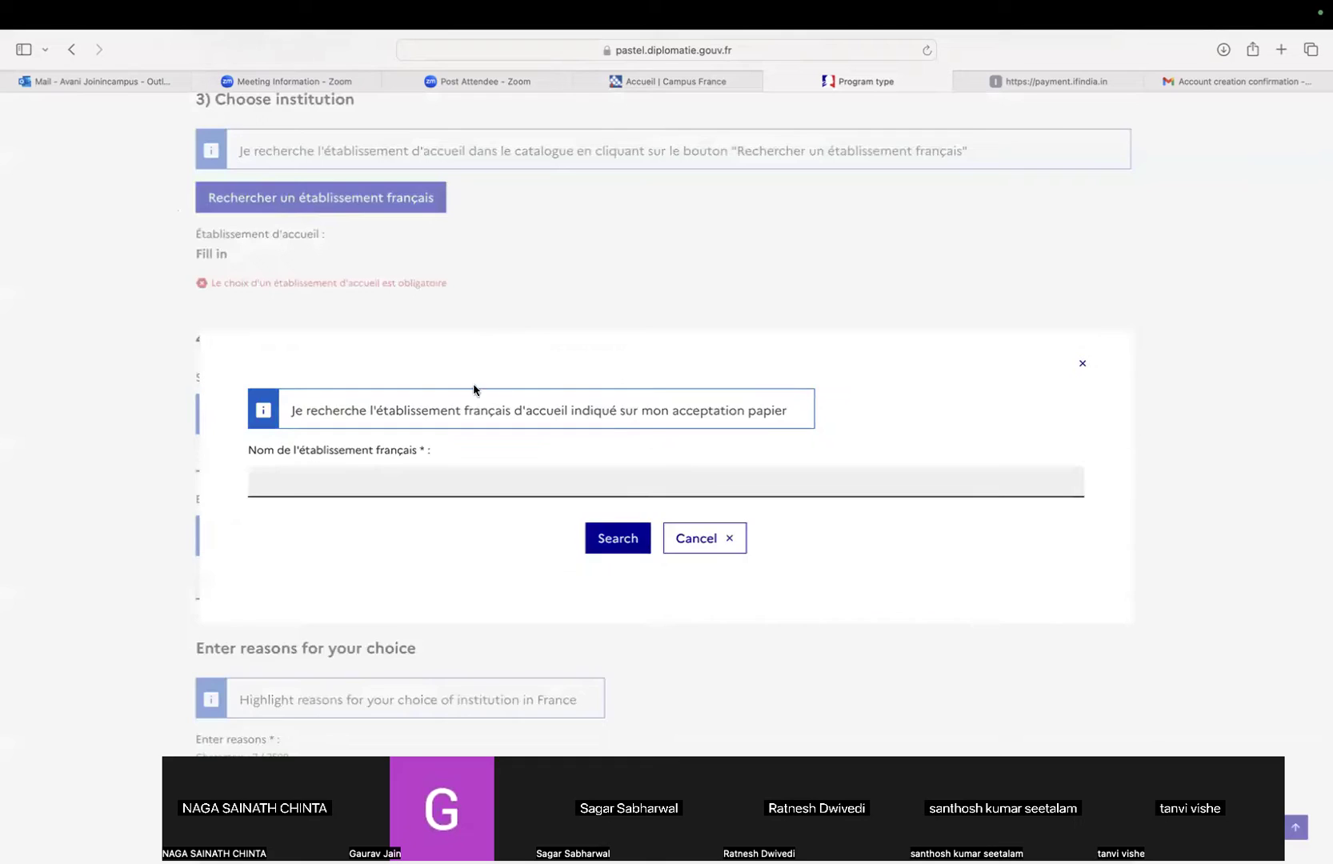
# Search for 'Paris school of business' and save Site de Paris as the host institution
pyautogui.click(387, 467)
pyautogui.write('P')
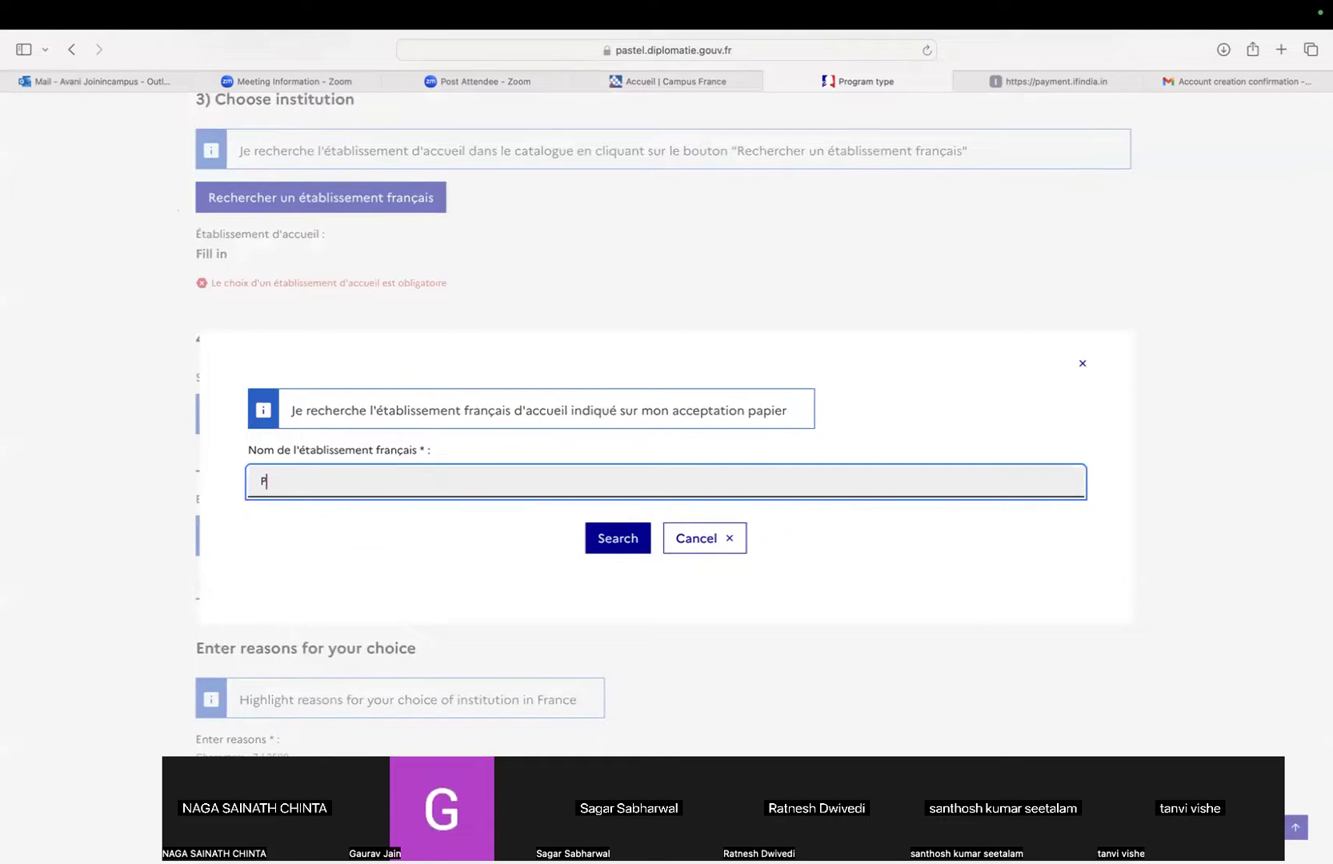
pyautogui.write('aris school of business')
pyautogui.click(614, 538)
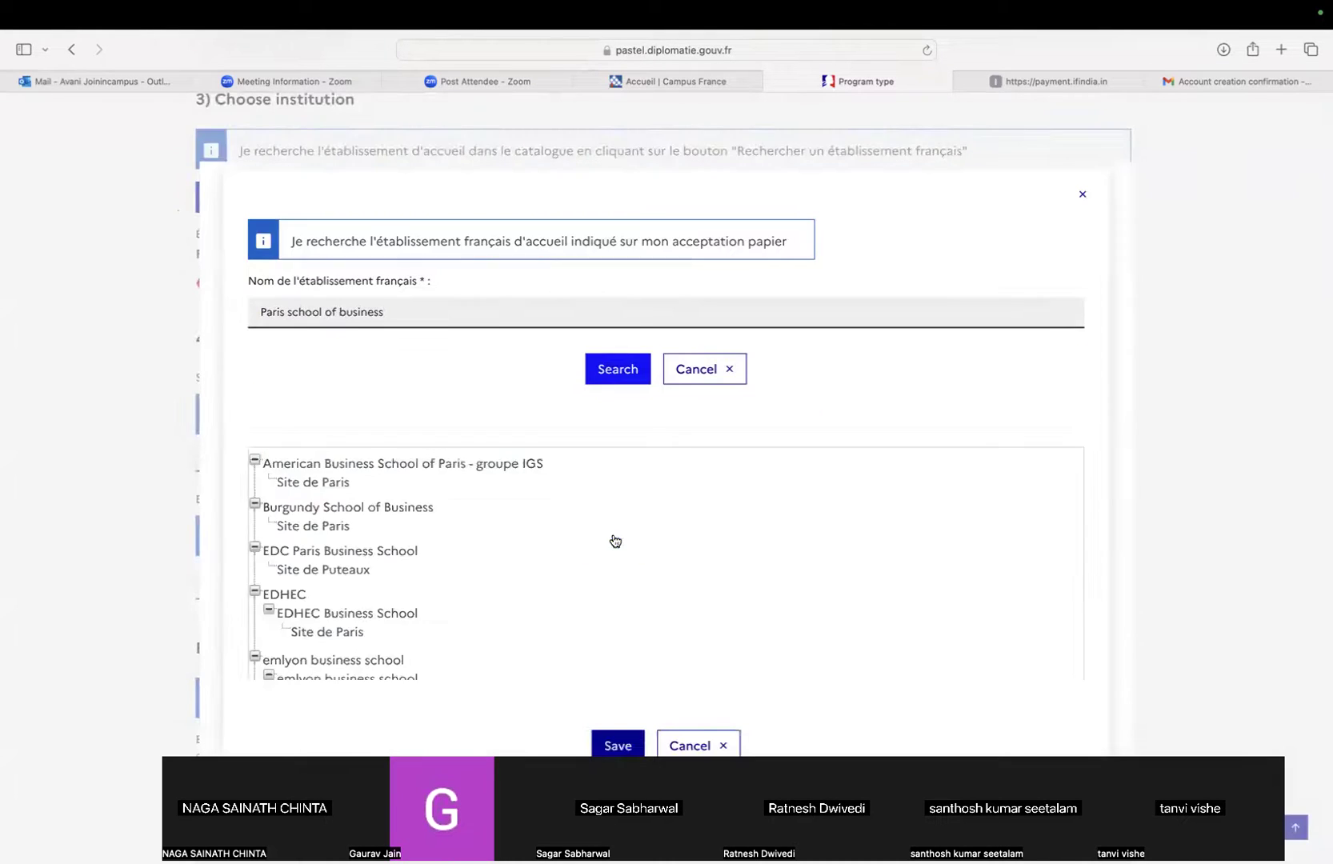
pyautogui.scroll(-5, 364, 594)
pyautogui.scroll(-6, 365, 593)
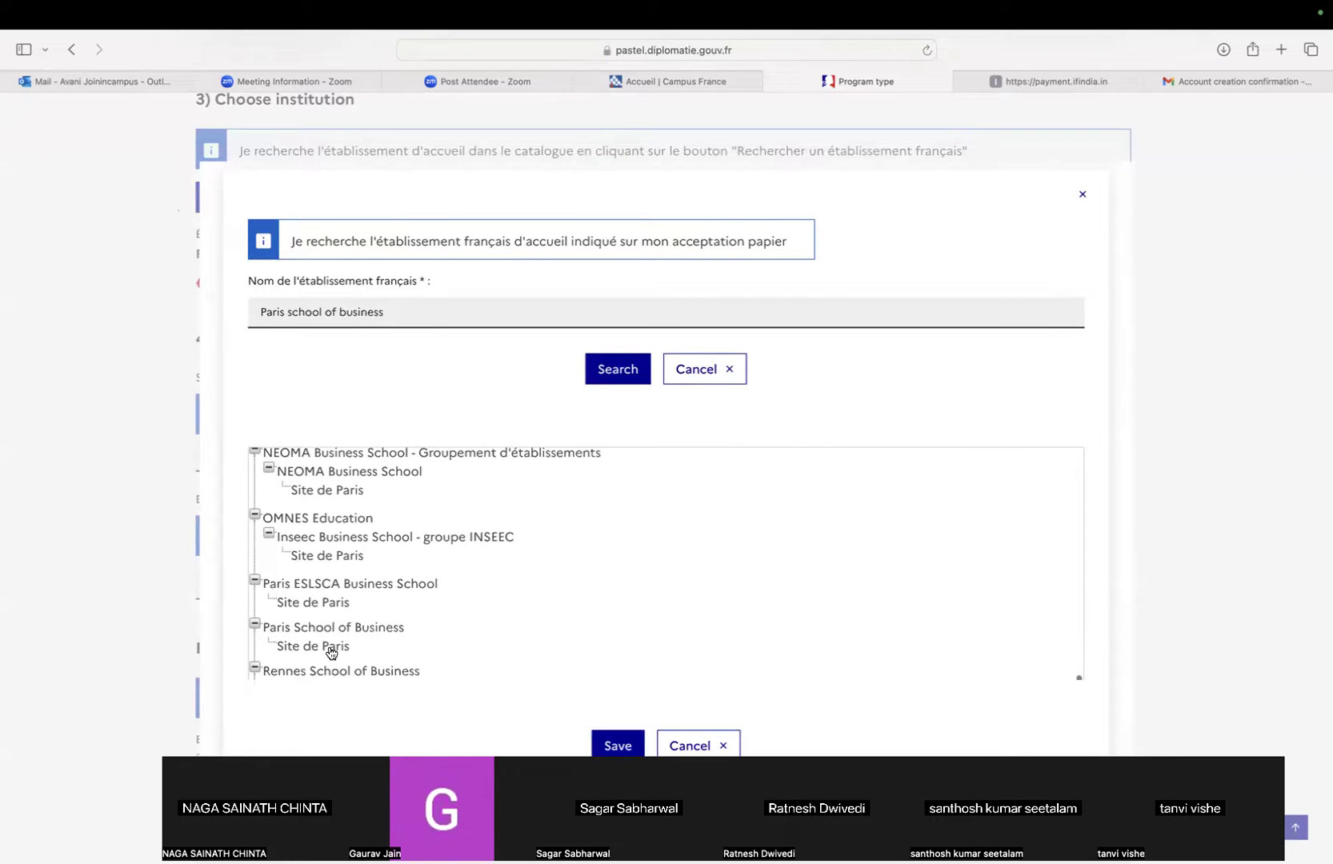
pyautogui.click(329, 648)
pyautogui.click(611, 747)
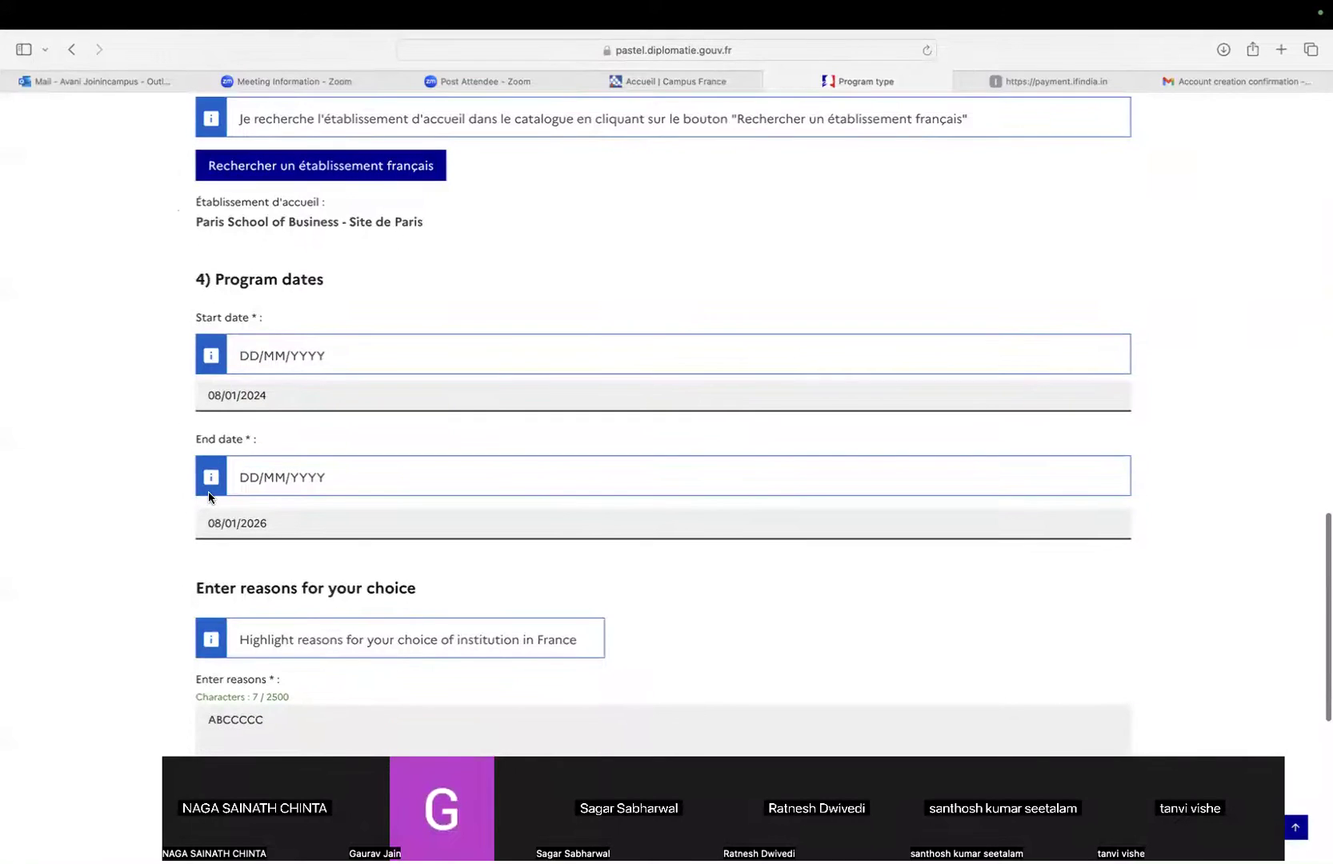
# Save the program dates and reasons to open the admission letter supporting-documents panel
pyautogui.scroll(3, 330, 440)
pyautogui.scroll(-10, 384, 558)
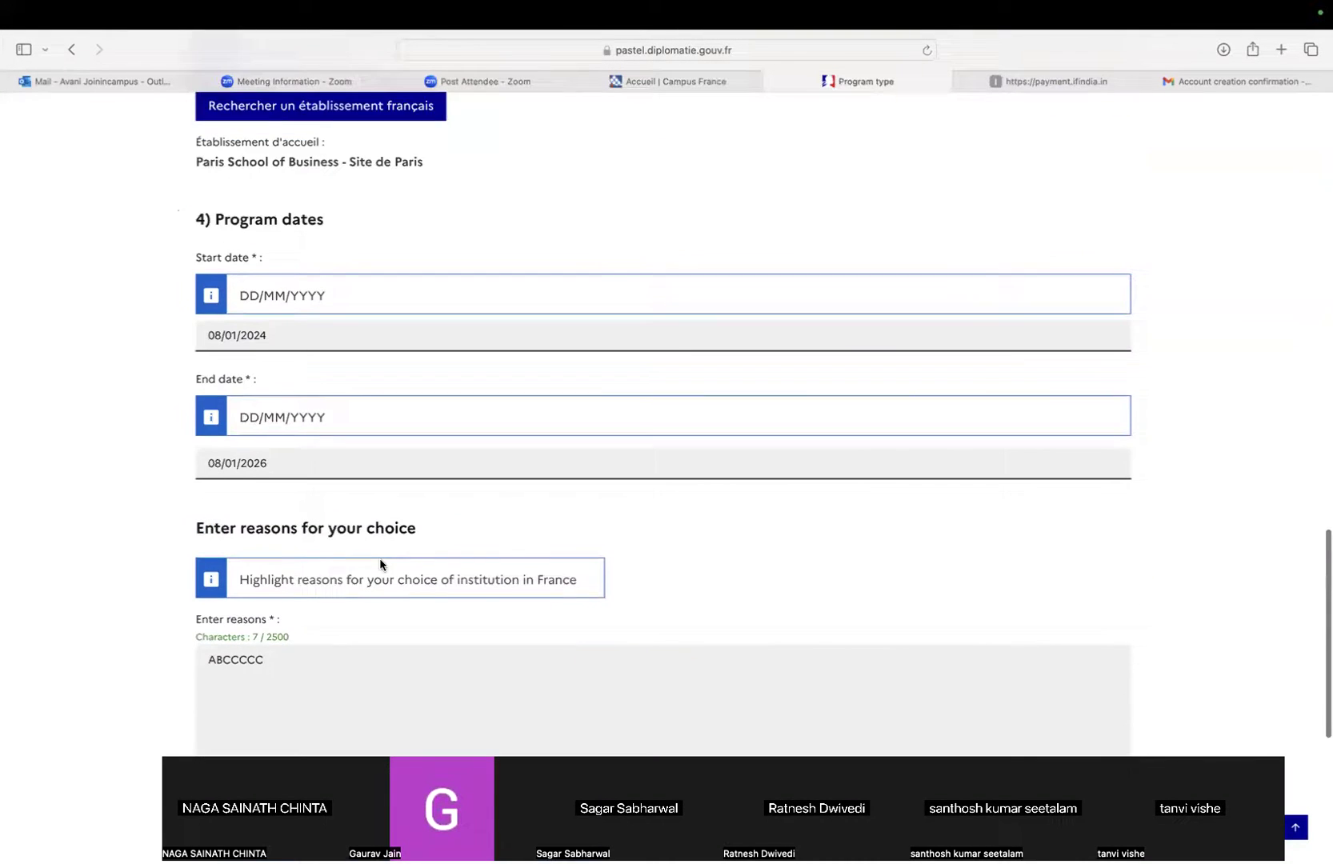
pyautogui.click(612, 429)
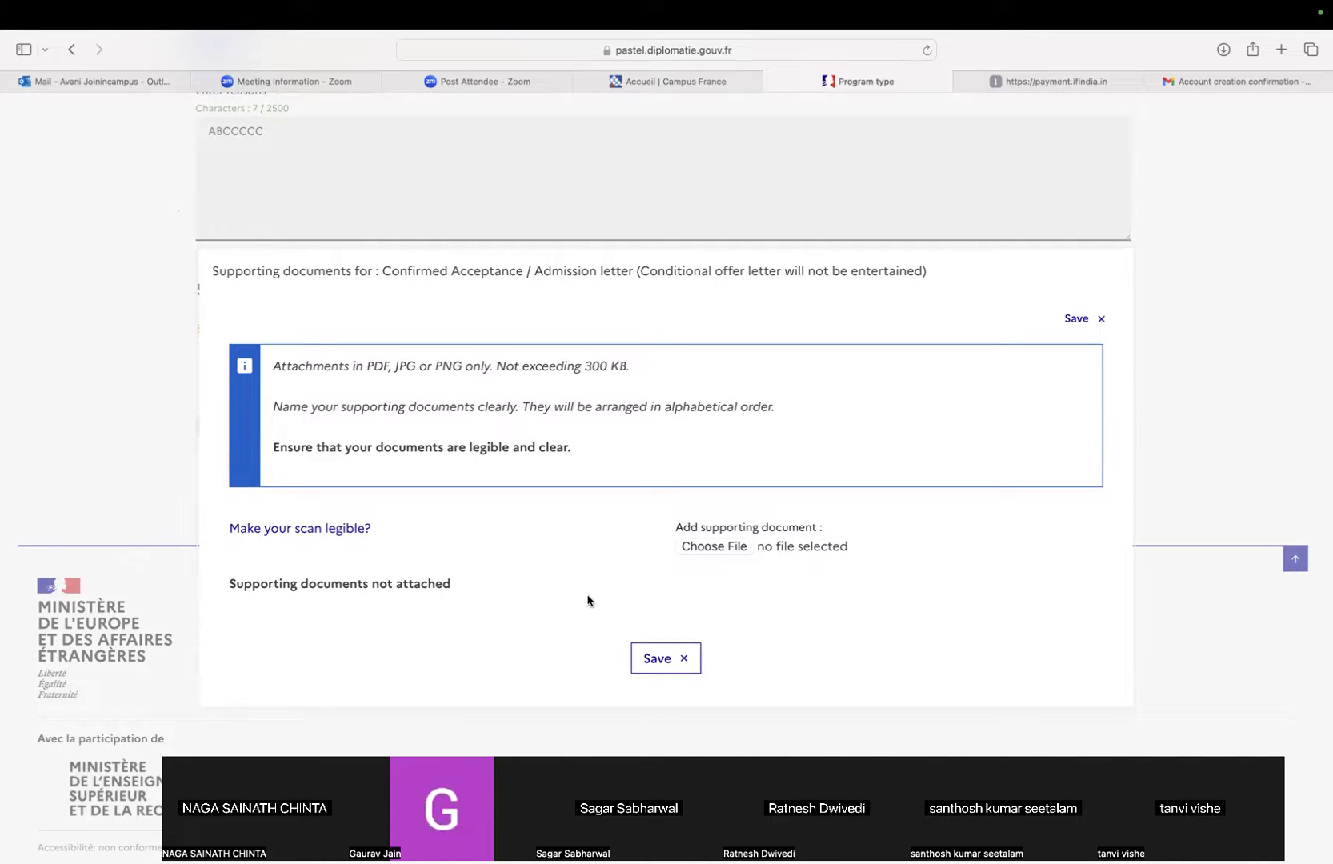
# Upload the conditional offer letter PDF three times, then close the supporting documents panel
pyautogui.click(723, 549)
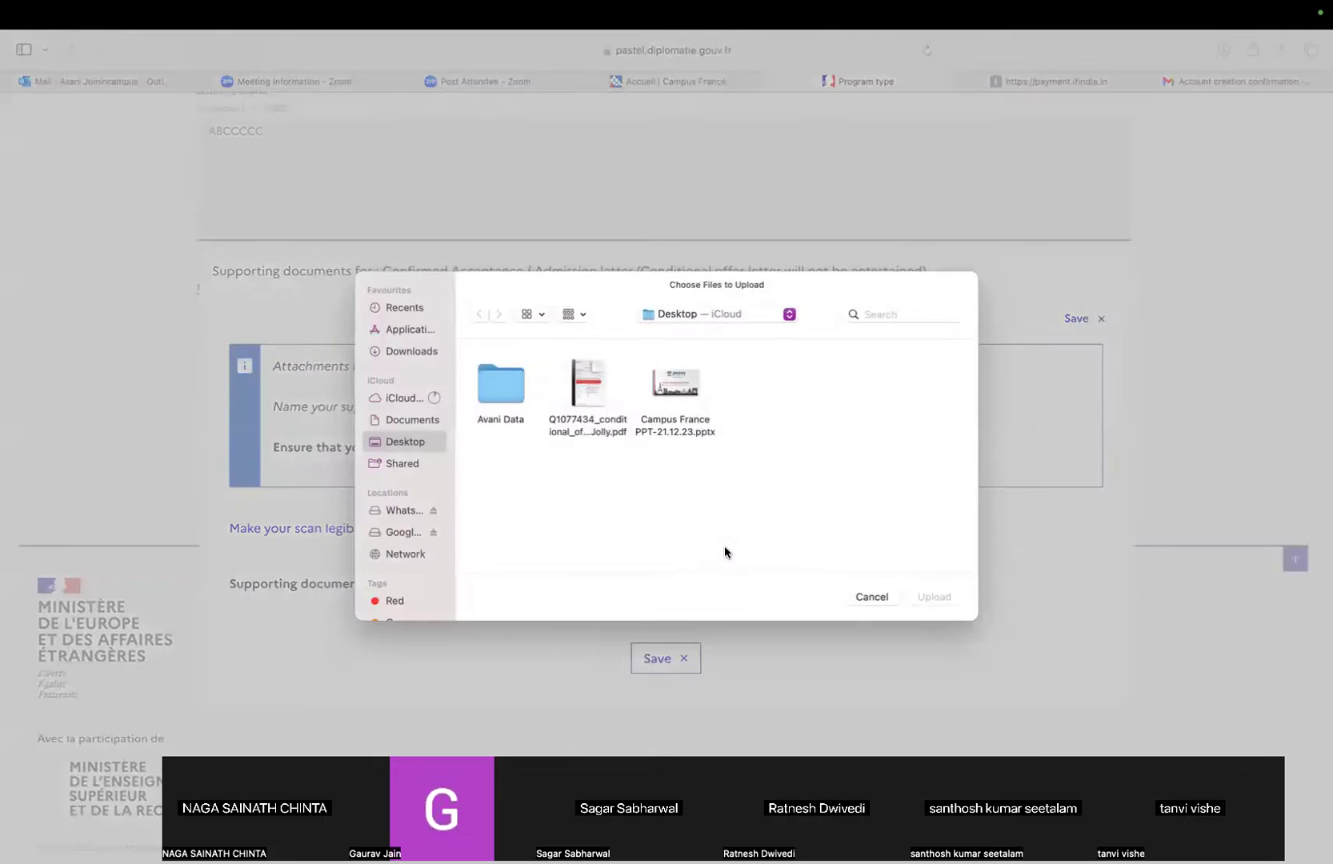
pyautogui.click(580, 400)
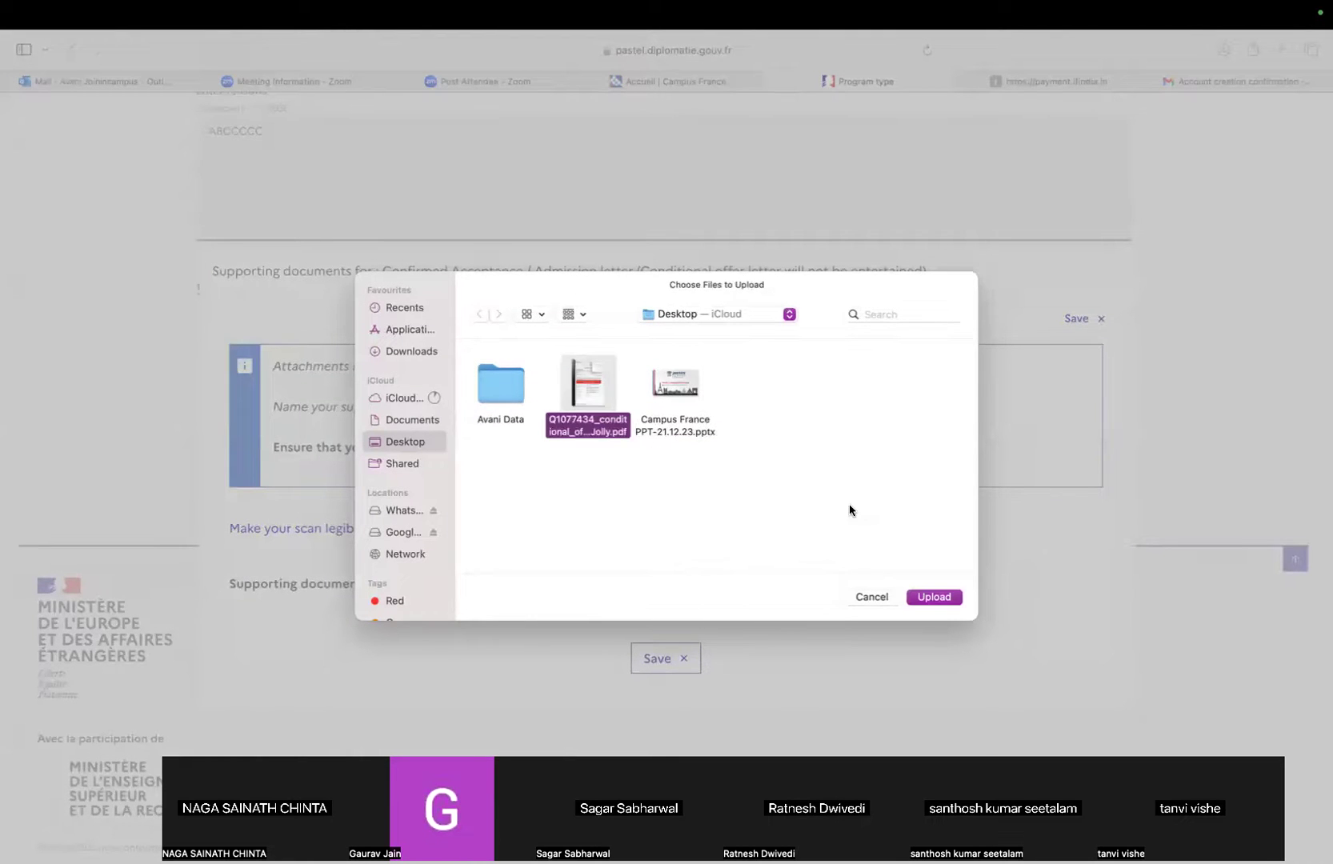
pyautogui.click(920, 600)
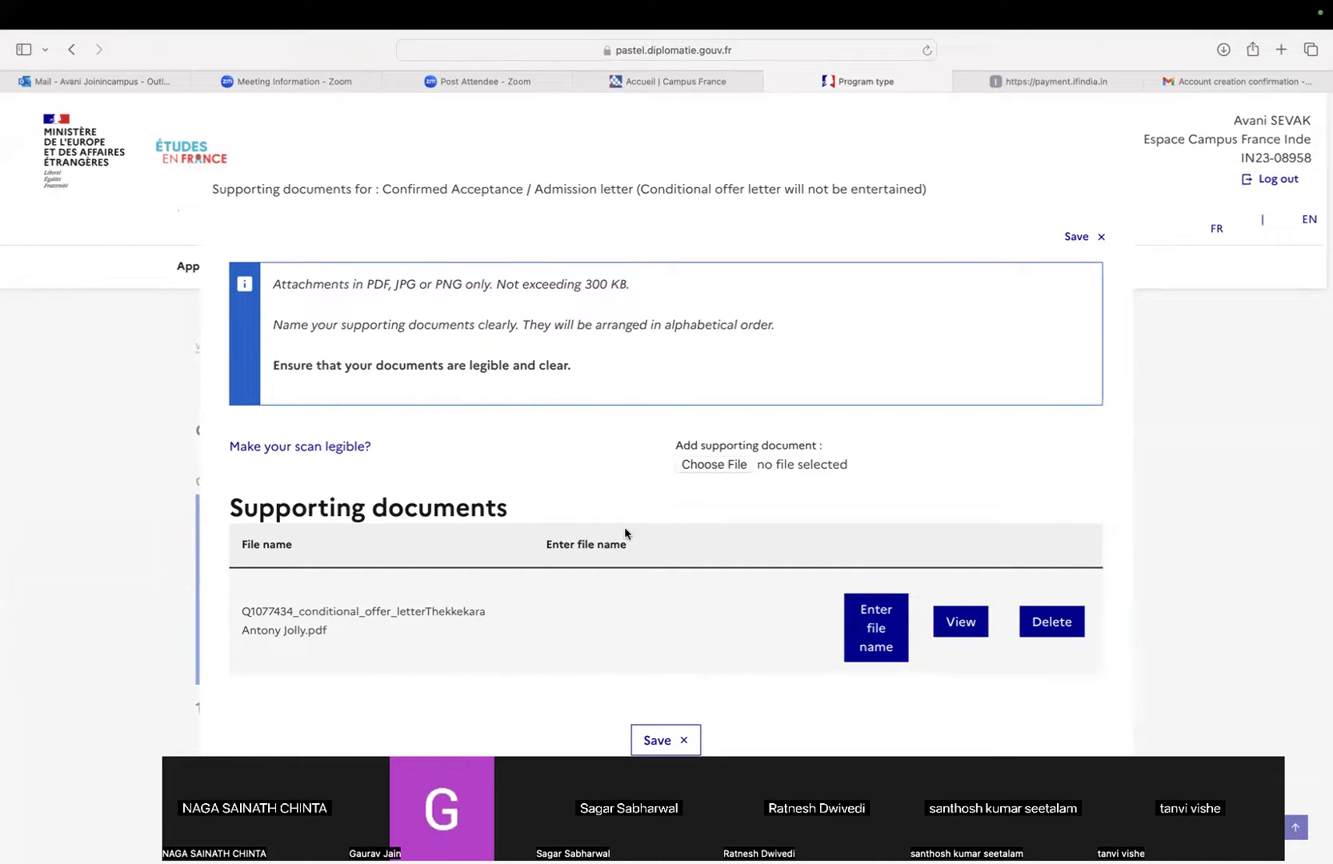
pyautogui.click(709, 463)
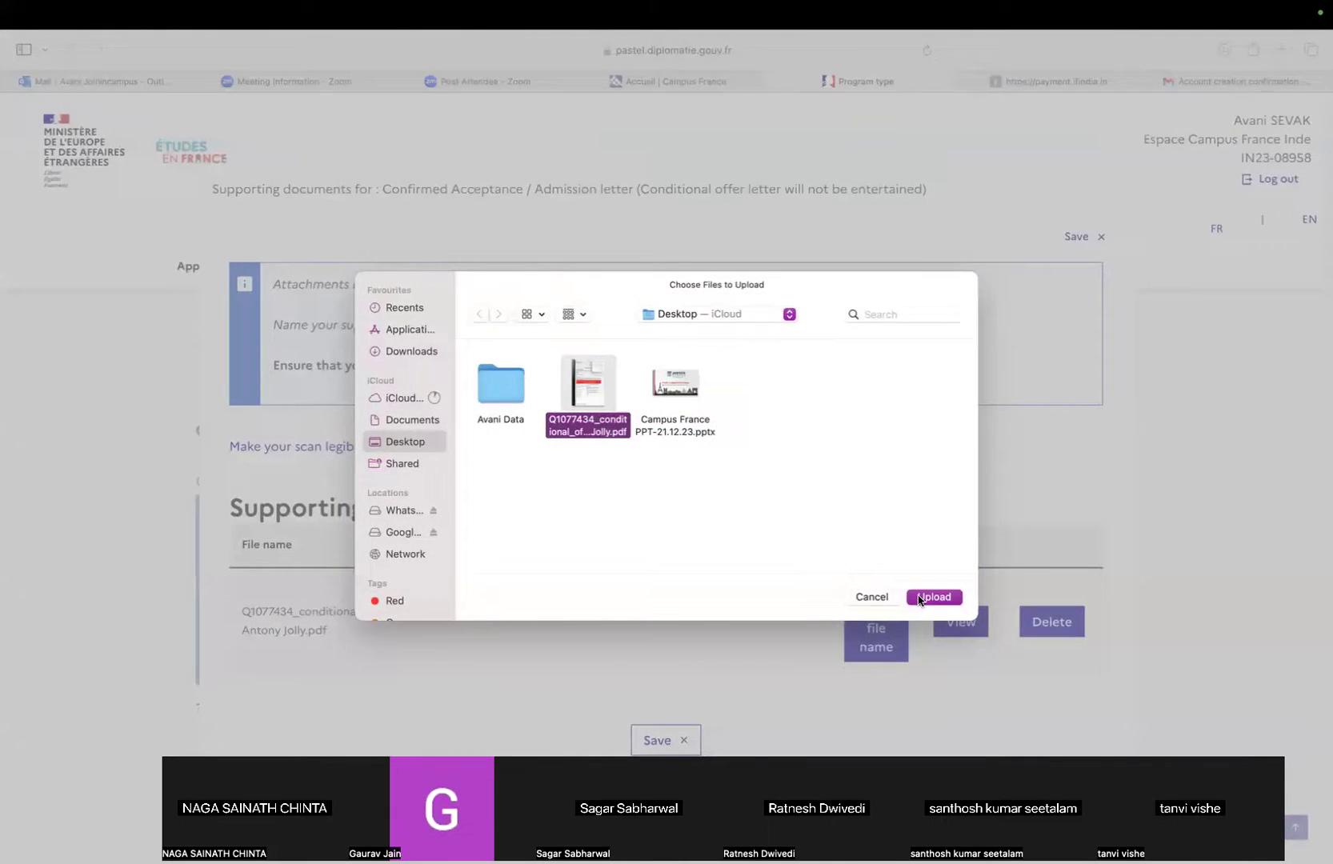
pyautogui.click(933, 597)
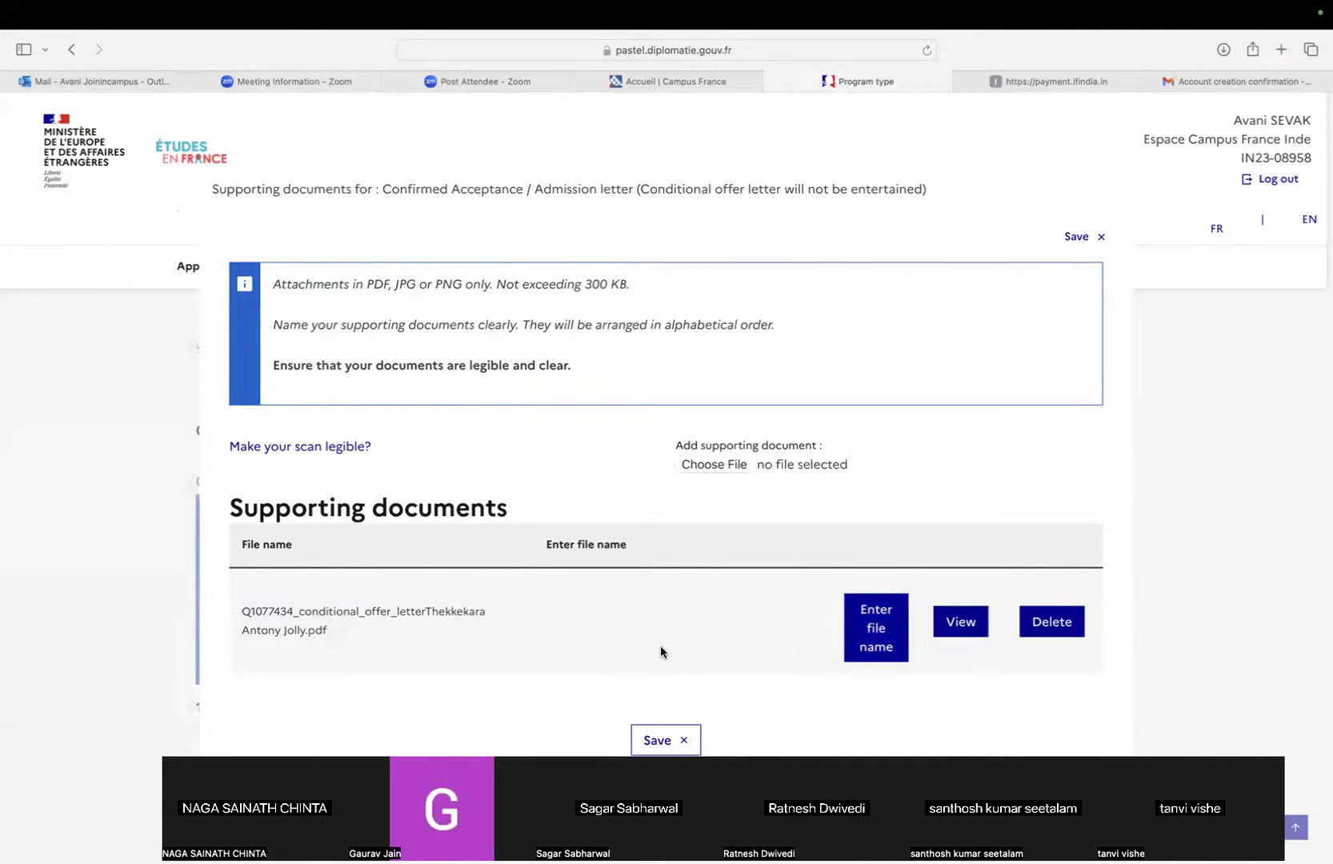
pyautogui.scroll(-2, 726, 659)
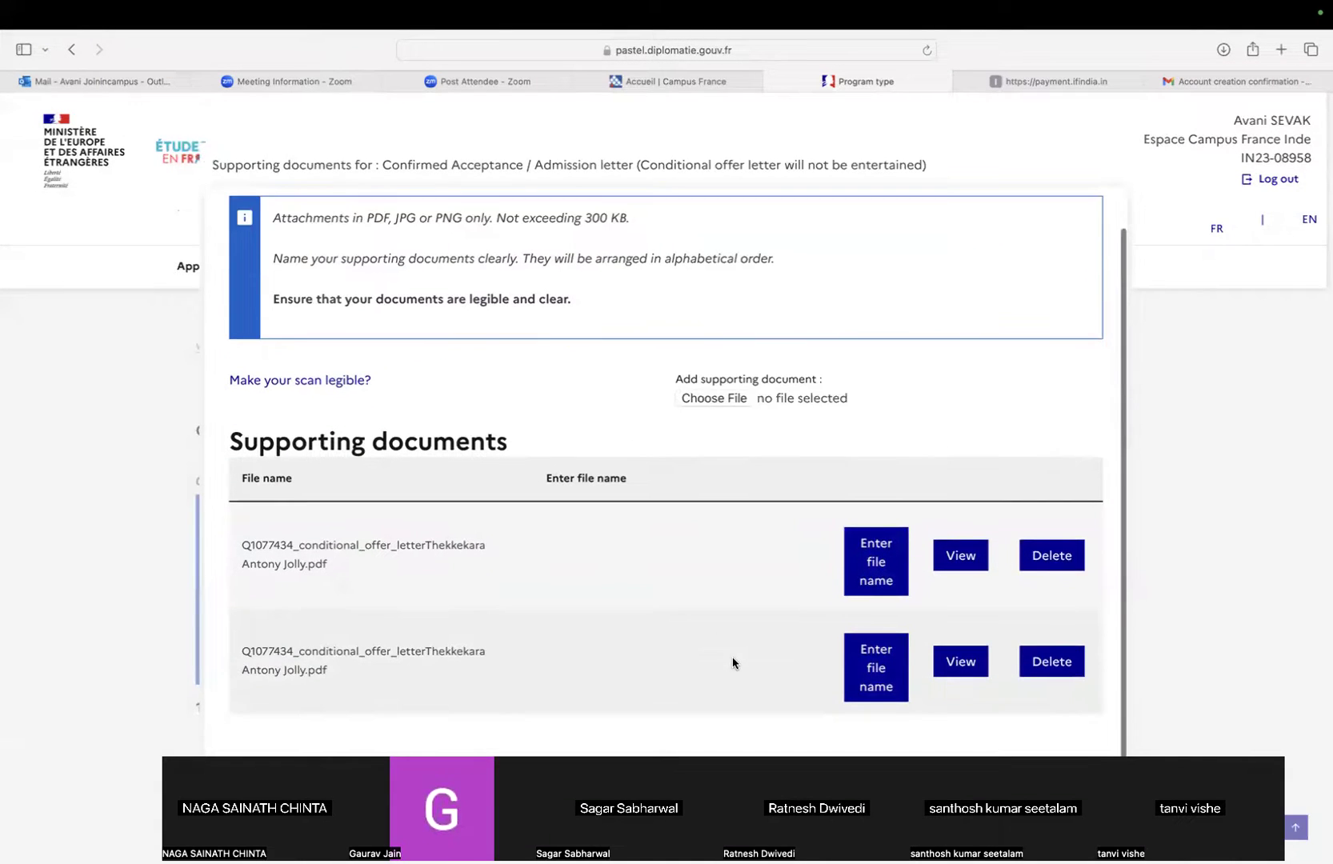
pyautogui.click(700, 399)
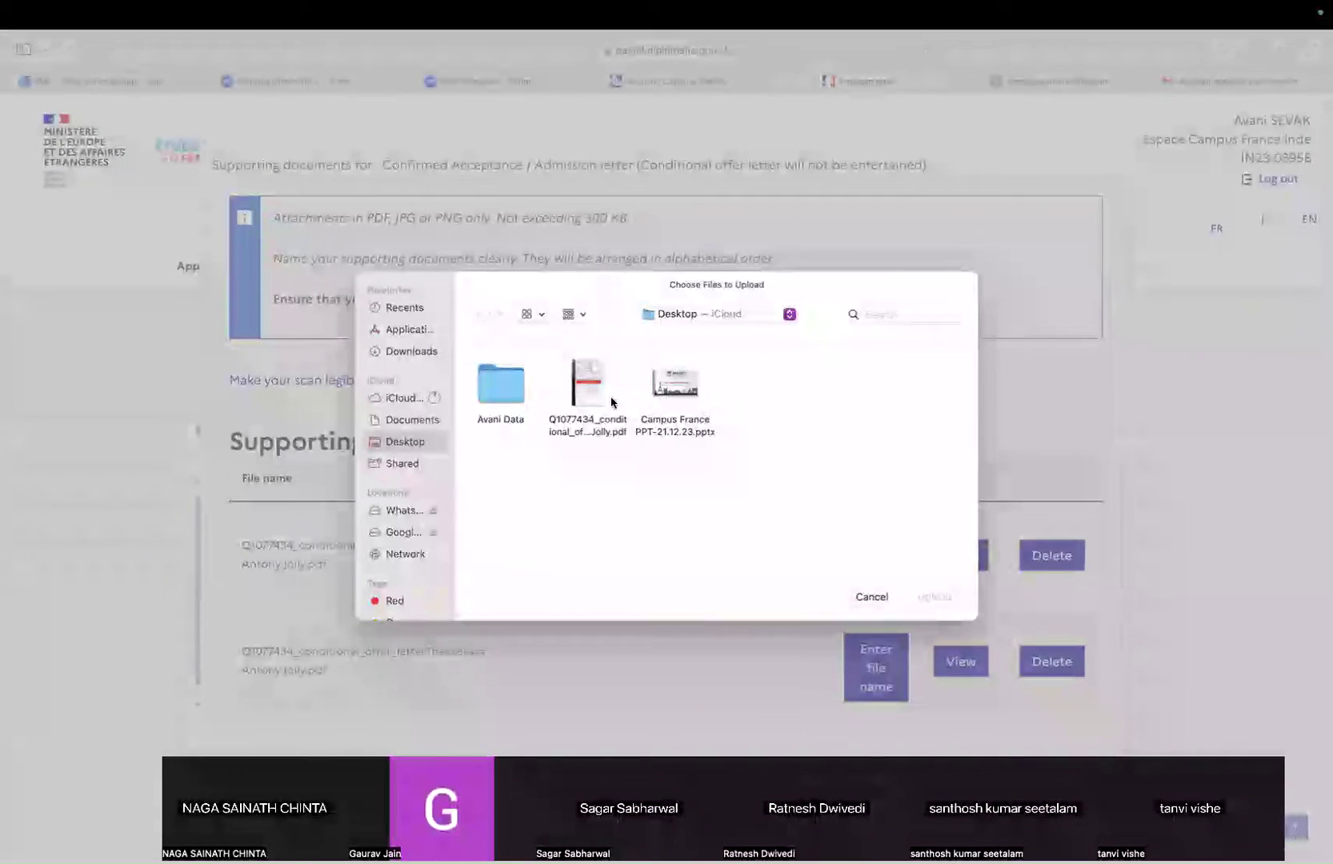
pyautogui.click(588, 388)
pyautogui.click(945, 601)
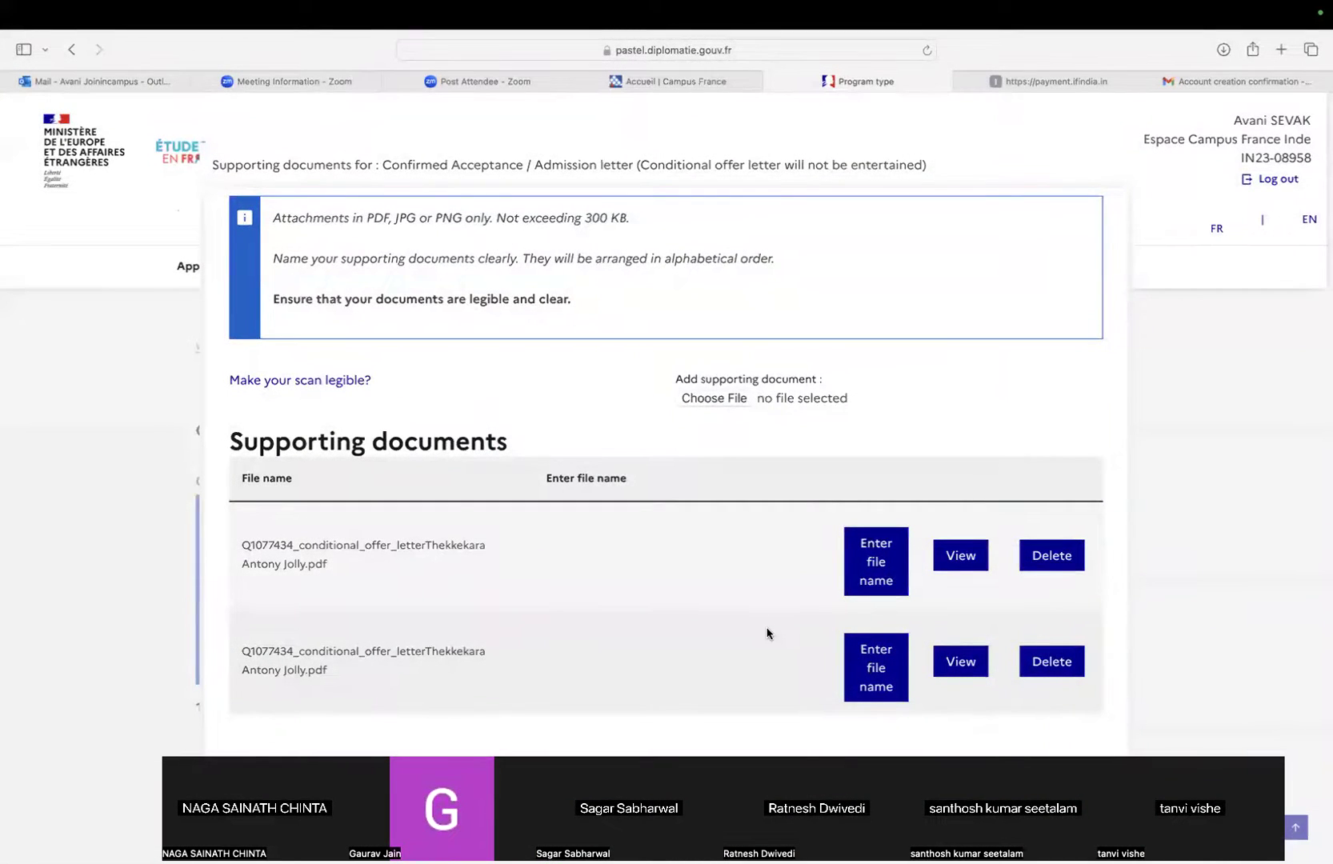
pyautogui.scroll(-1, 757, 621)
pyautogui.scroll(-3, 756, 621)
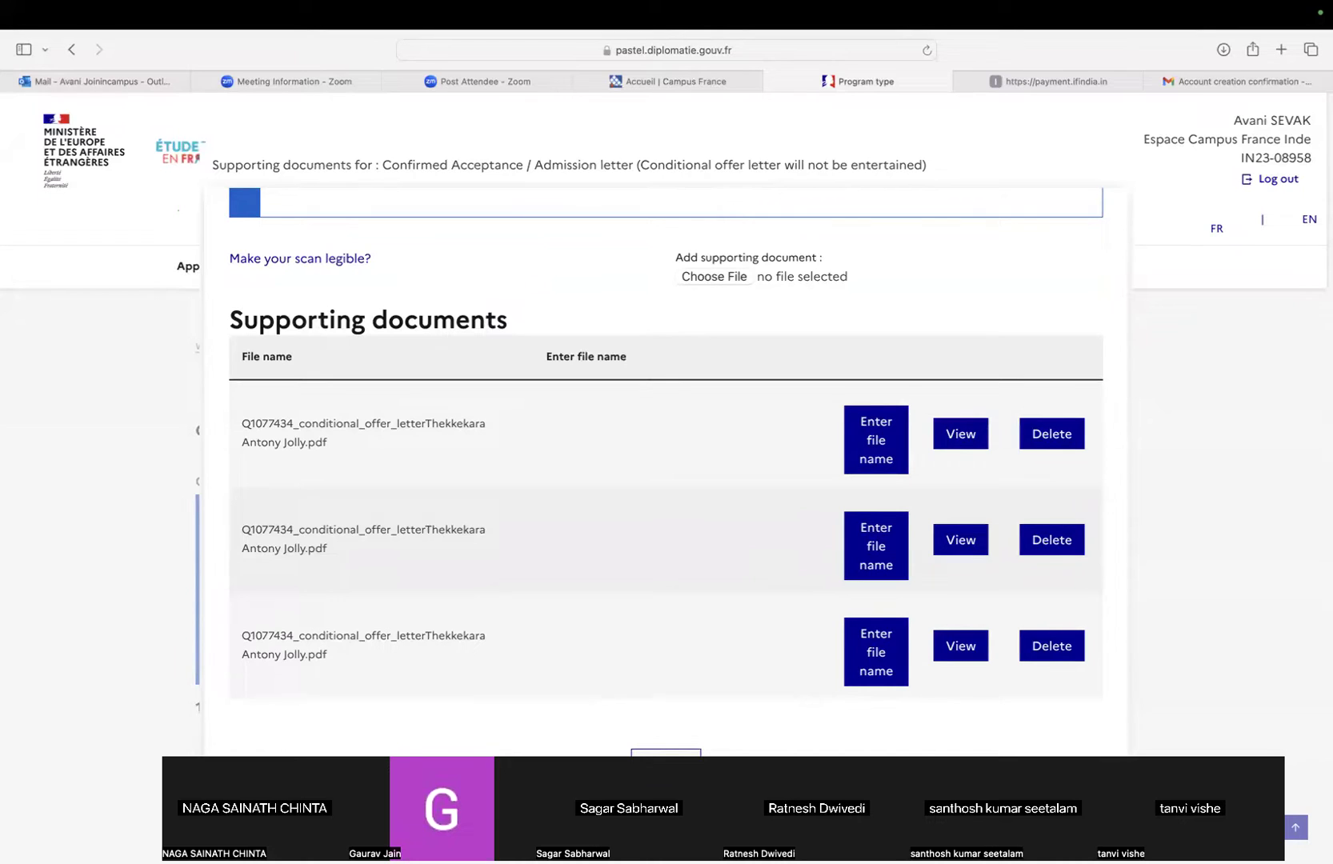
pyautogui.click(650, 753)
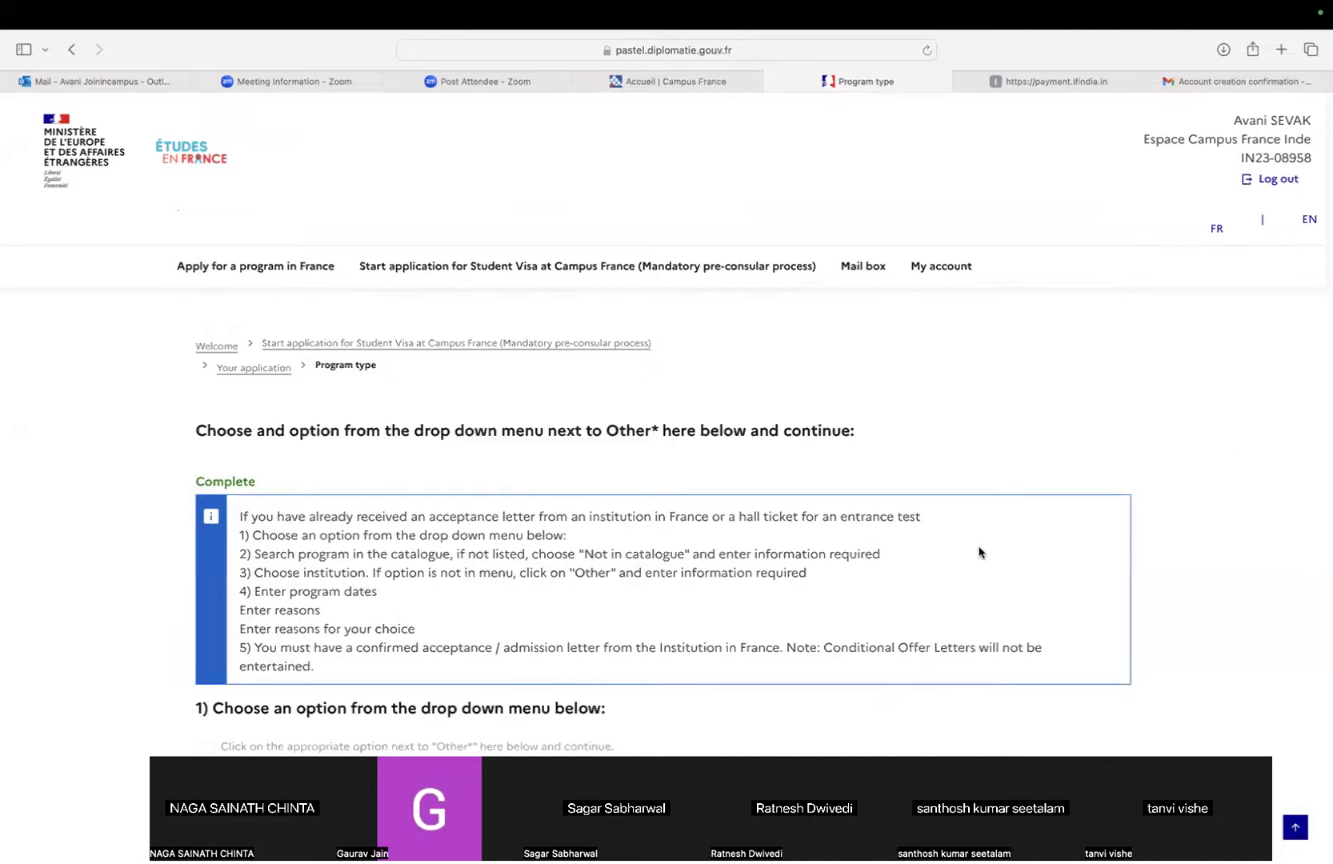
# Save the completed Program type form with its three supporting documents
pyautogui.scroll(-2, 1250, 520)
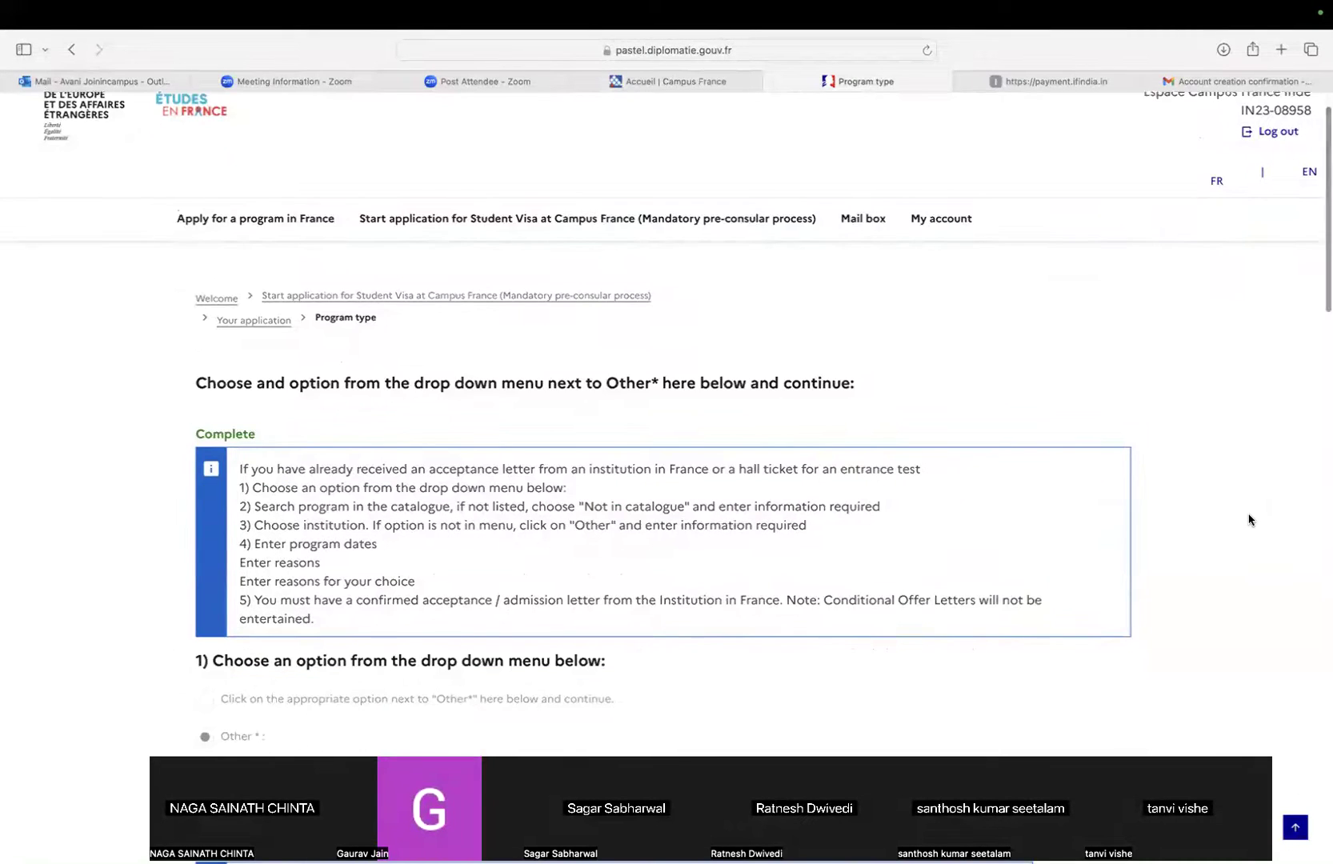
pyautogui.scroll(-1, 1249, 520)
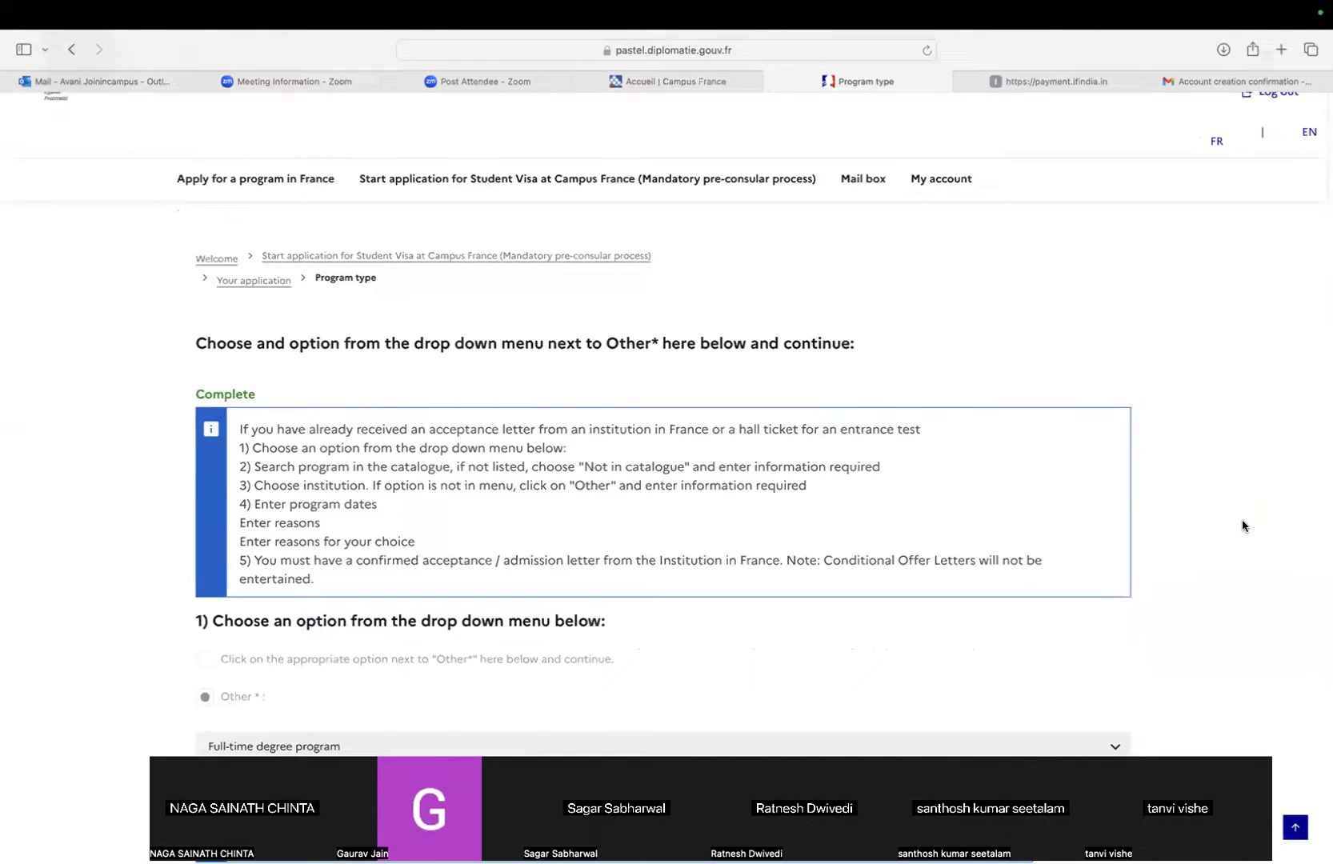
pyautogui.scroll(-5, 1232, 528)
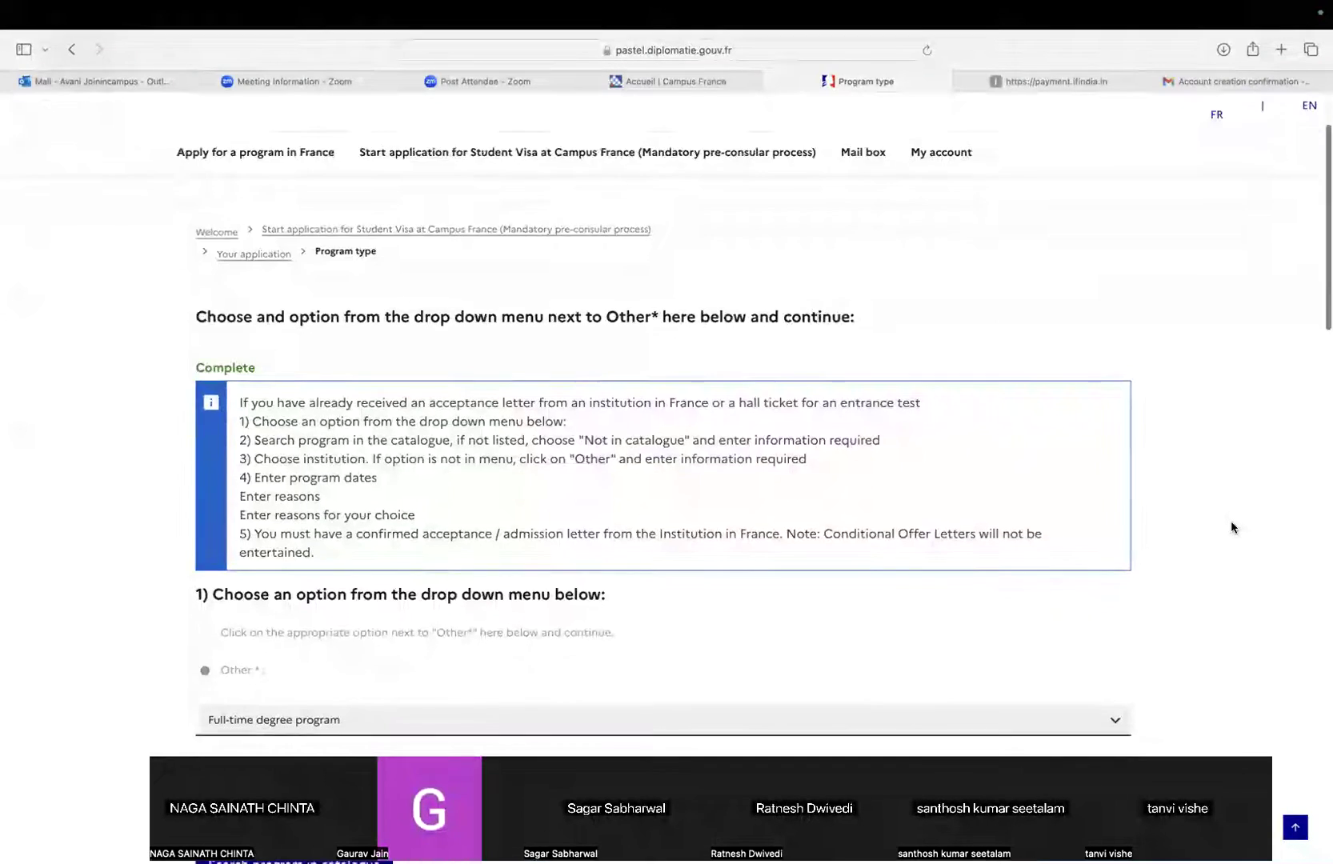
pyautogui.scroll(5, 112, 363)
pyautogui.scroll(-15, 577, 392)
pyautogui.scroll(-5, 572, 437)
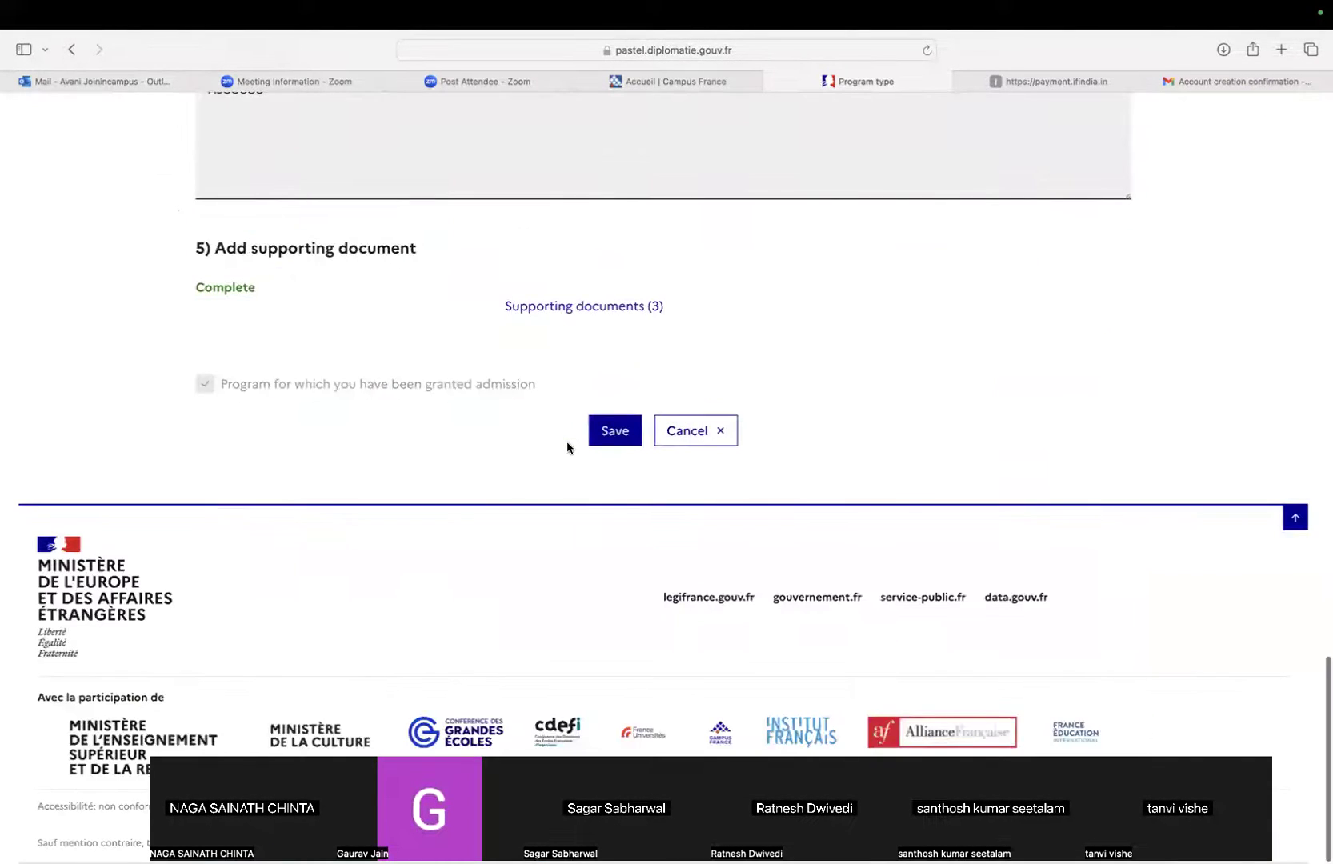
pyautogui.click(615, 432)
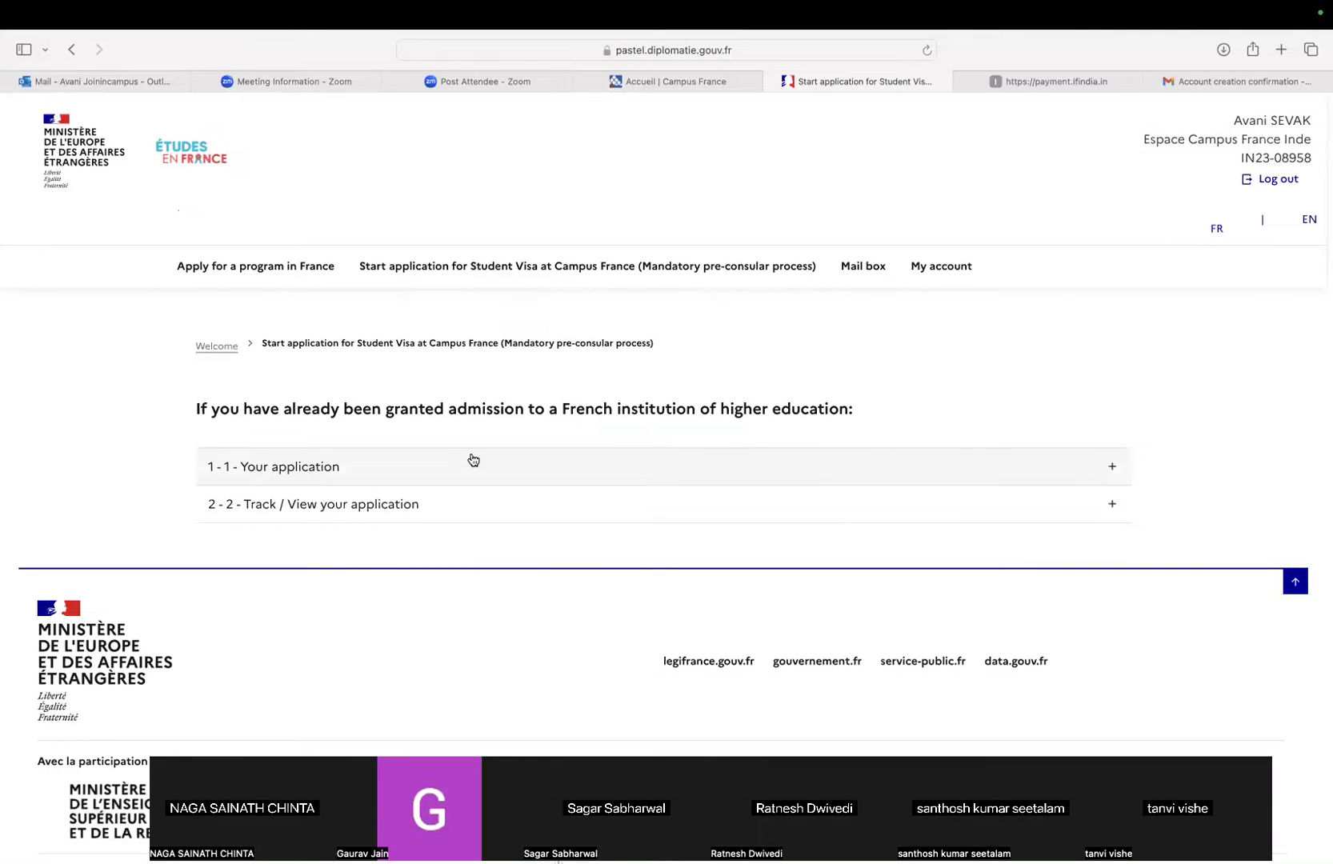
# Review the expanded Your application summary, then enter the personal details and qualifications section
pyautogui.click(272, 473)
pyautogui.scroll(-1, 556, 585)
pyautogui.scroll(-7, 446, 571)
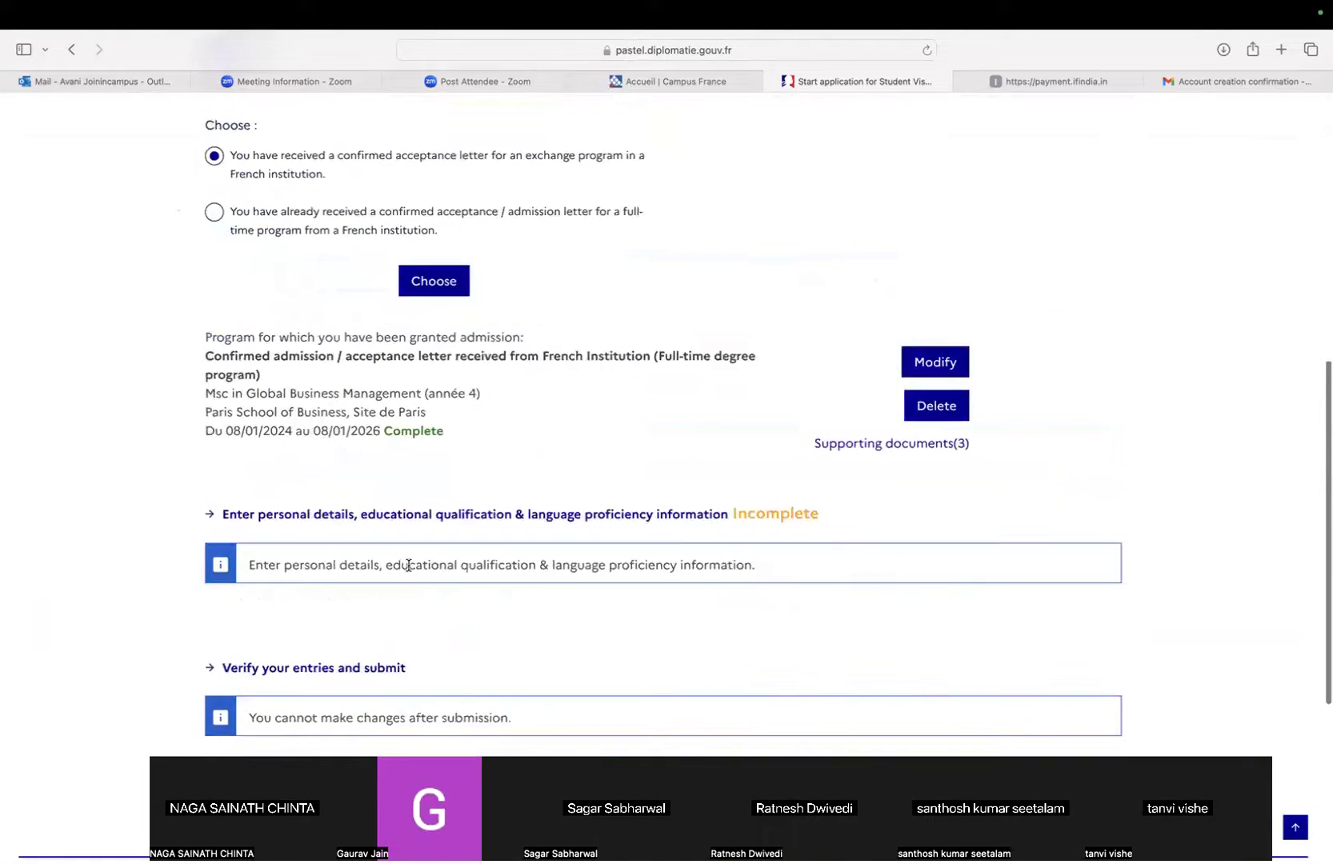
pyautogui.scroll(3, 406, 556)
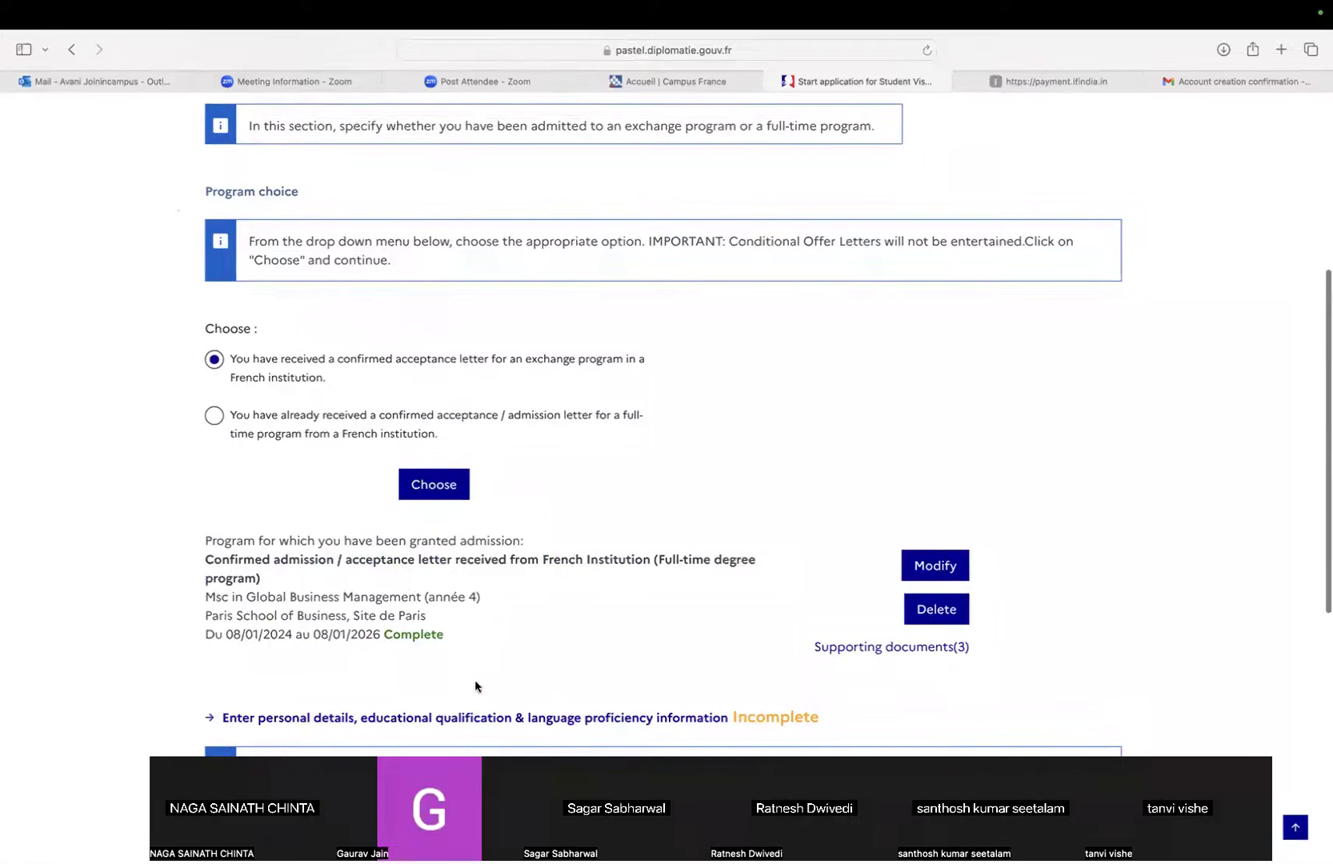
pyautogui.scroll(-1, 444, 648)
pyautogui.scroll(-6, 443, 648)
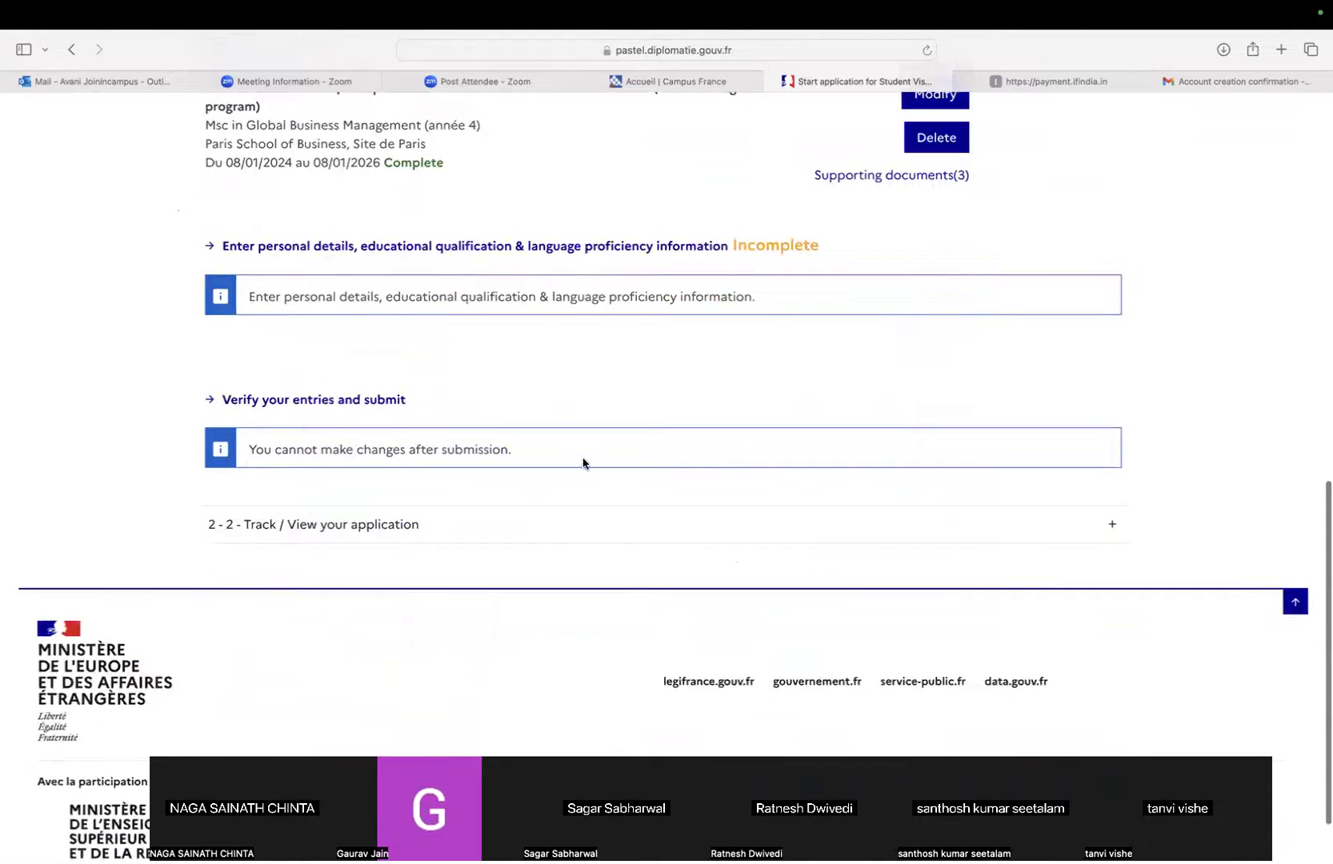
pyautogui.scroll(2, 584, 464)
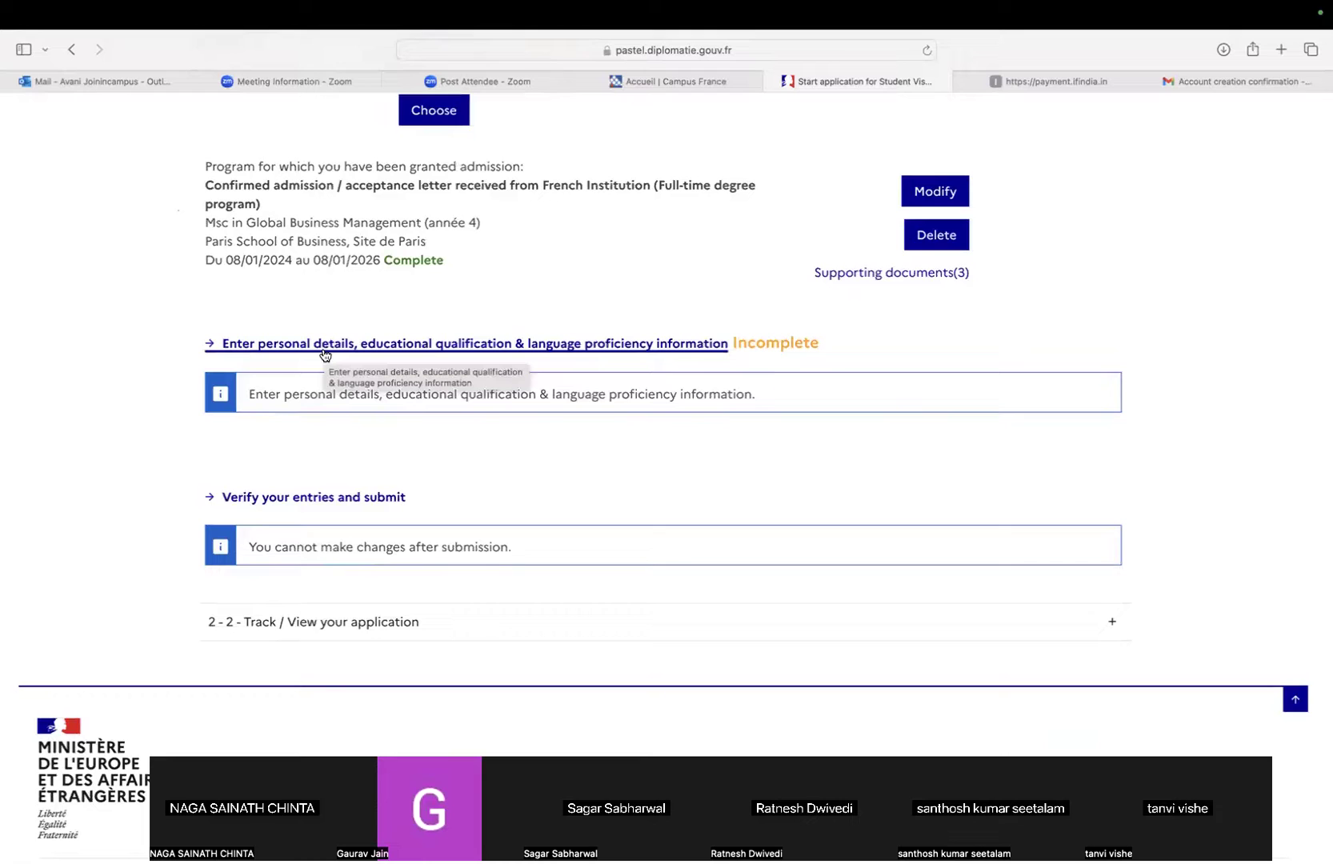
pyautogui.click(324, 346)
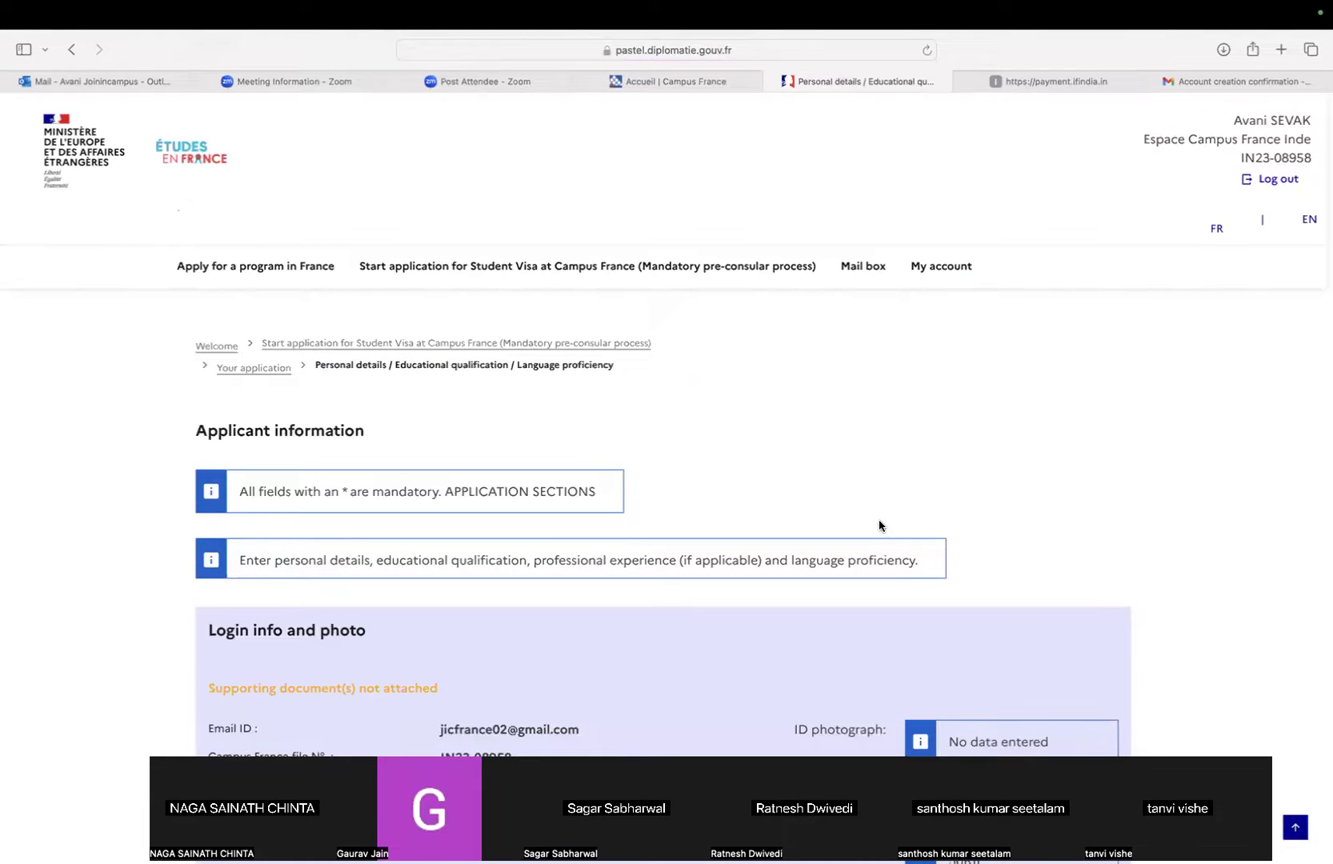
# Scroll the Applicant information page to the Login info and photo section
pyautogui.scroll(-10, 880, 512)
pyautogui.scroll(-5, 633, 517)
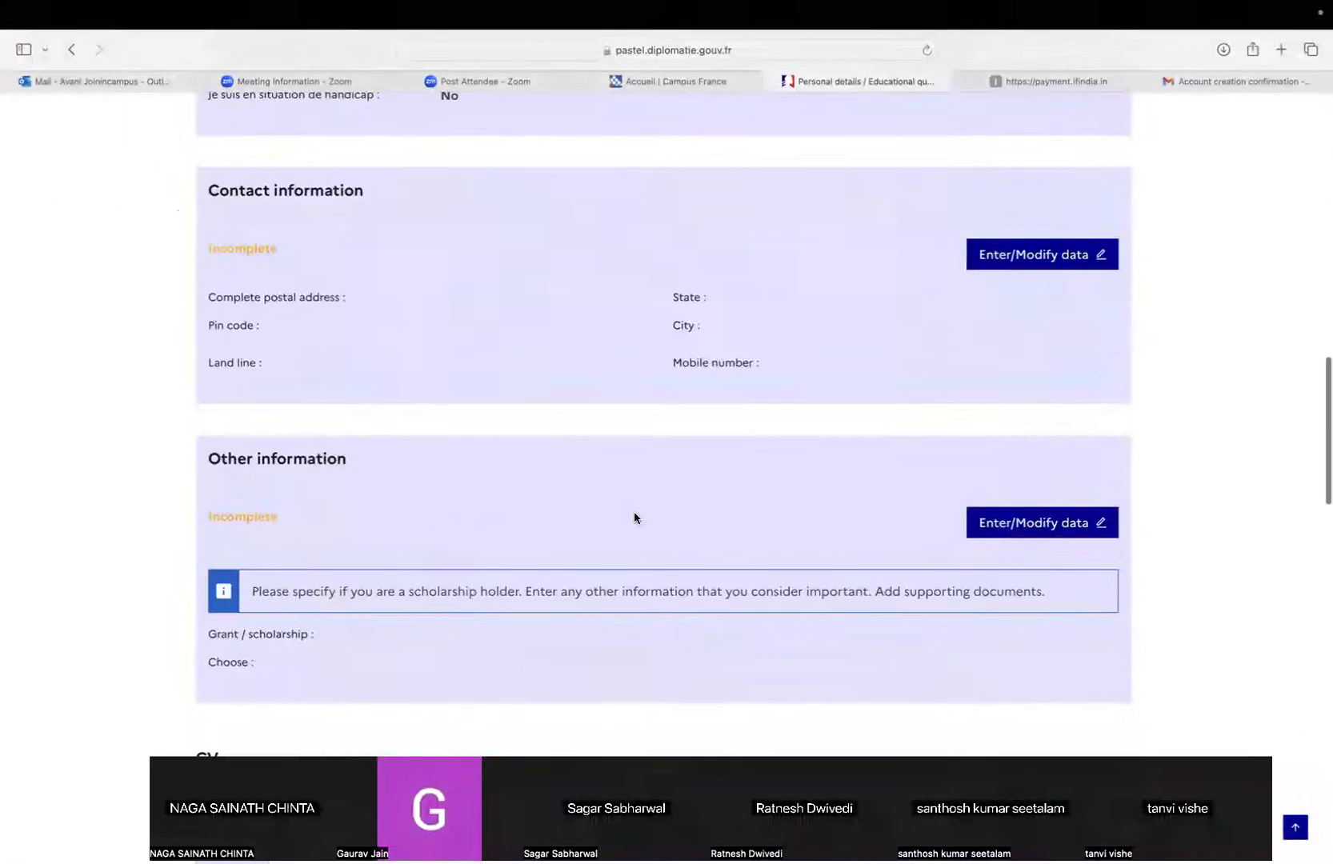
pyautogui.scroll(15, 633, 515)
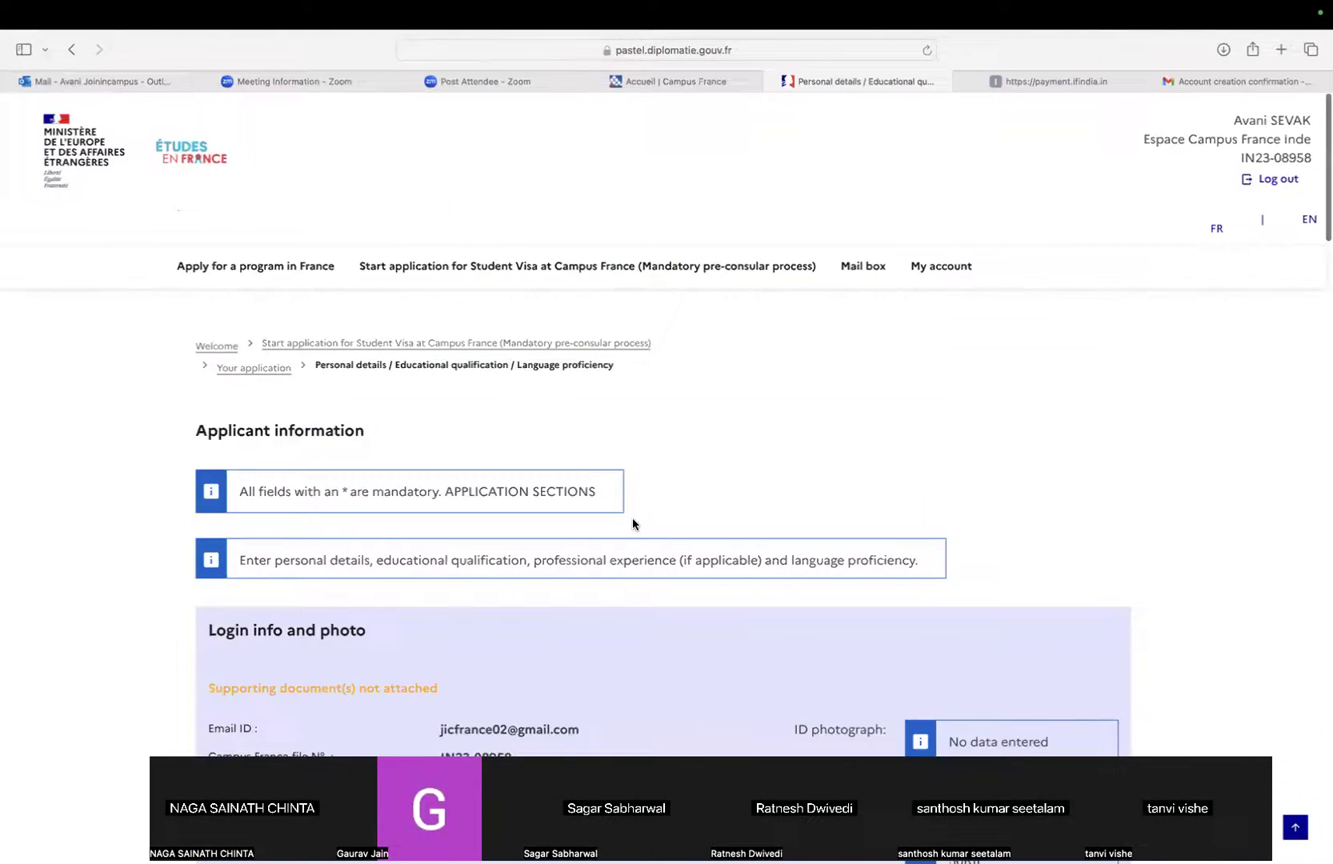
pyautogui.scroll(-2, 620, 517)
pyautogui.scroll(-5, 598, 516)
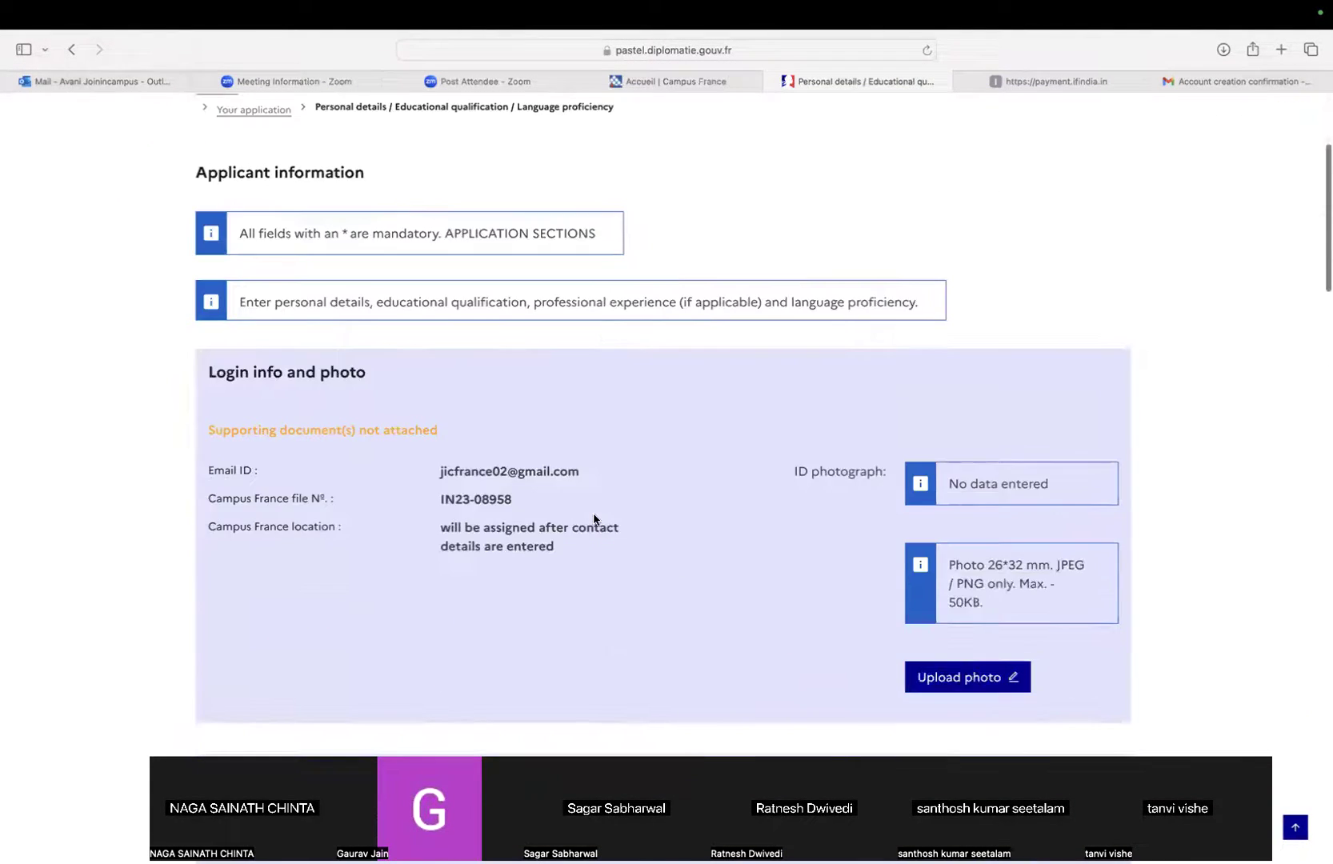
pyautogui.scroll(-1, 919, 515)
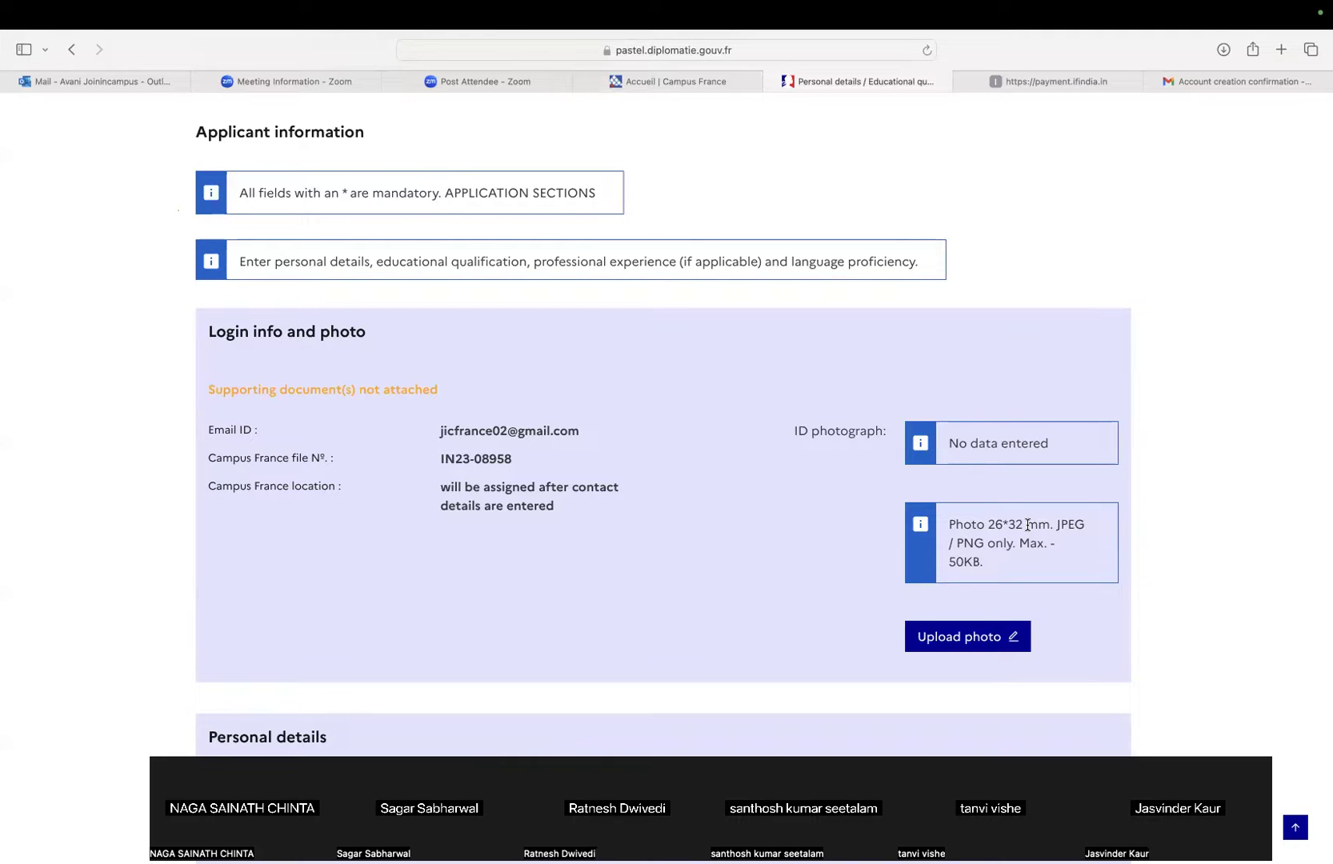
# Upload the JPEG ID photo from the desktop data folder to the applicant profile
pyautogui.click(942, 637)
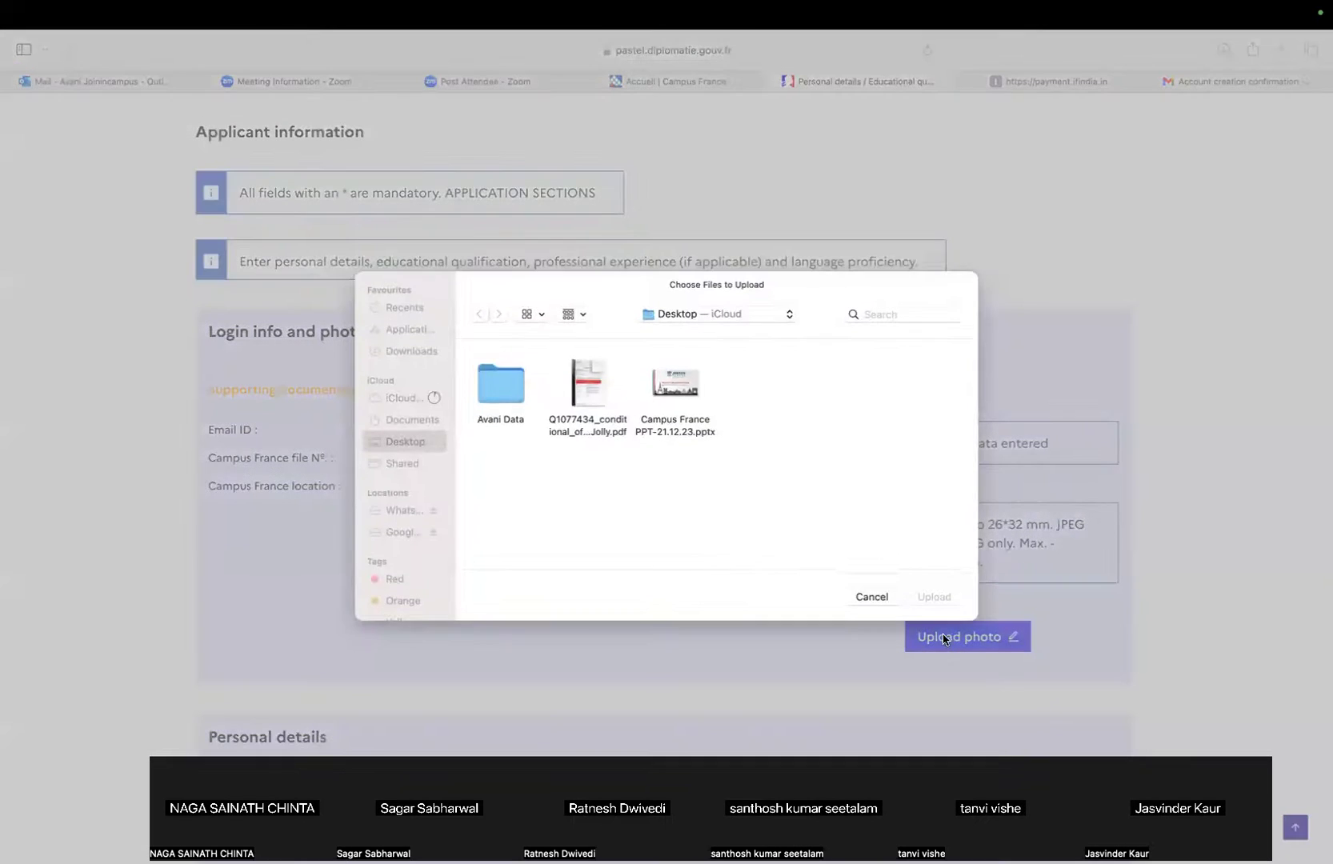
pyautogui.doubleClick(504, 387)
pyautogui.click(529, 388)
pyautogui.click(930, 598)
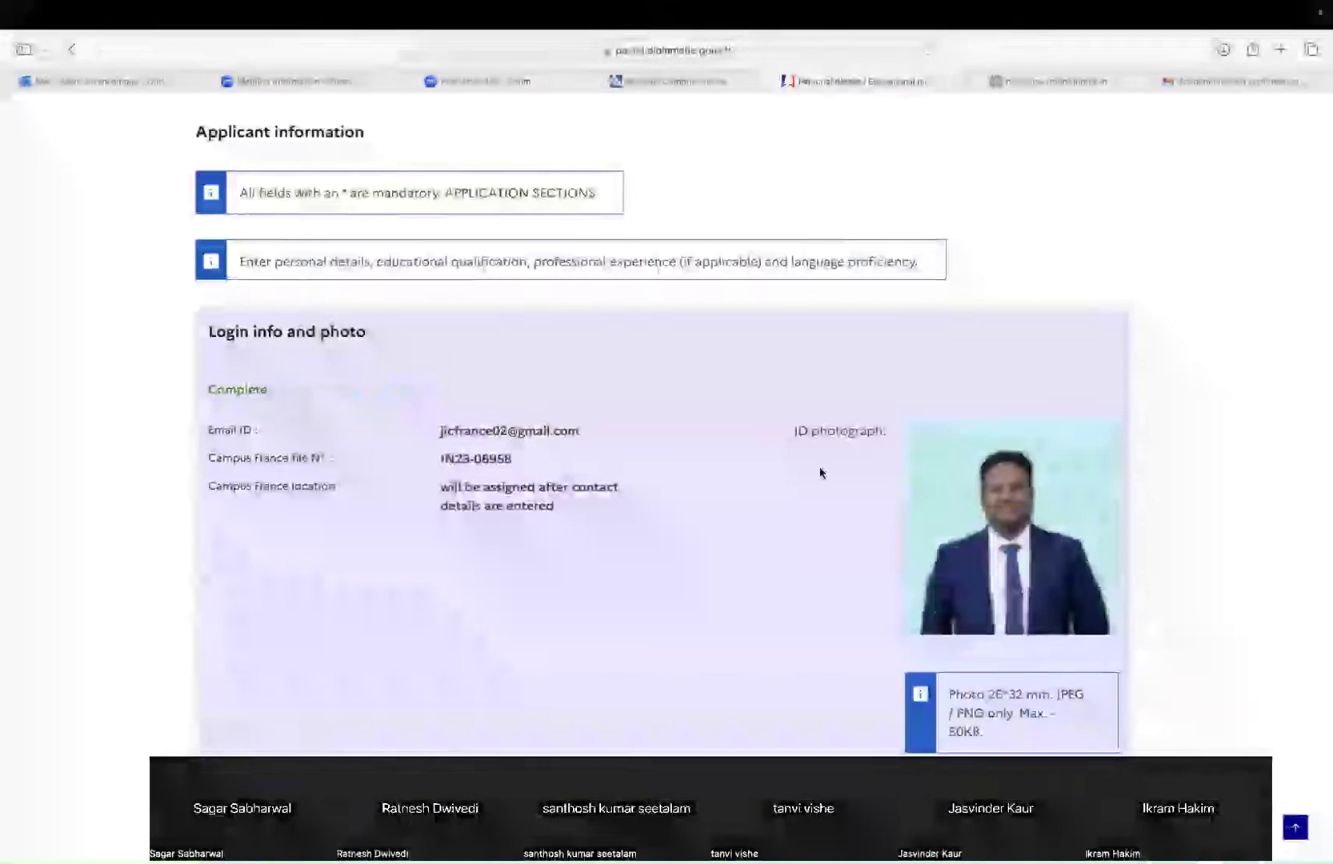
pyautogui.scroll(-5, 979, 513)
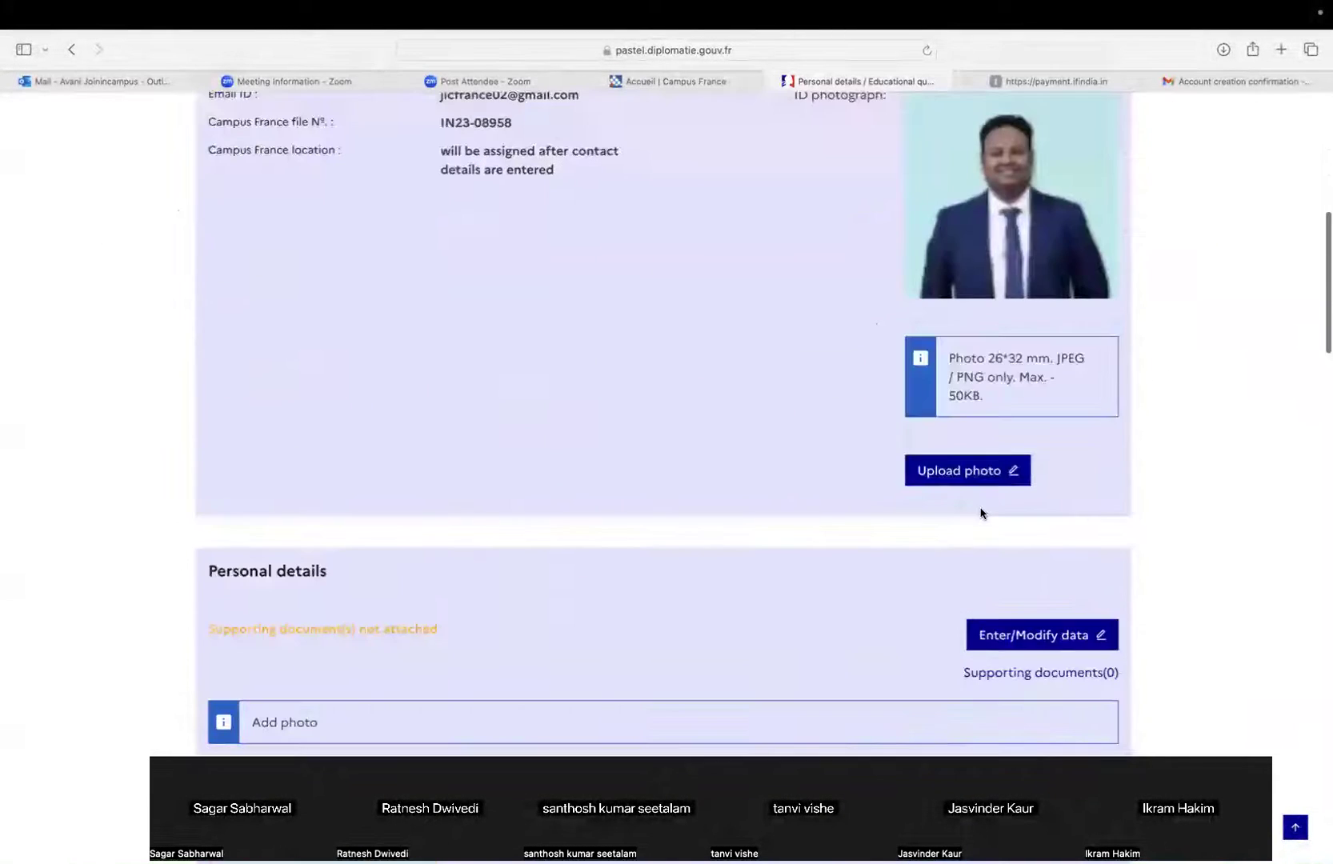
pyautogui.scroll(-4, 817, 478)
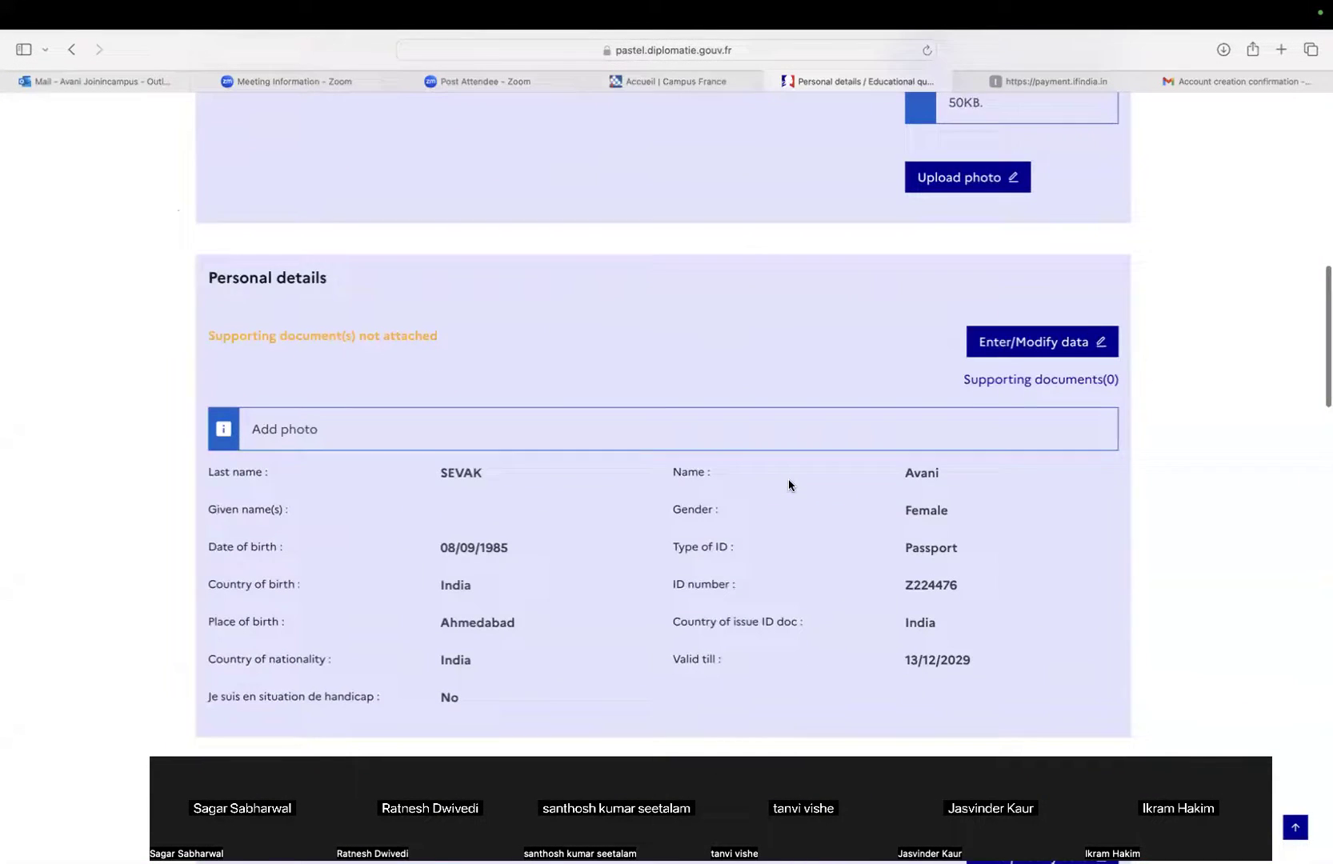
pyautogui.scroll(3, 632, 463)
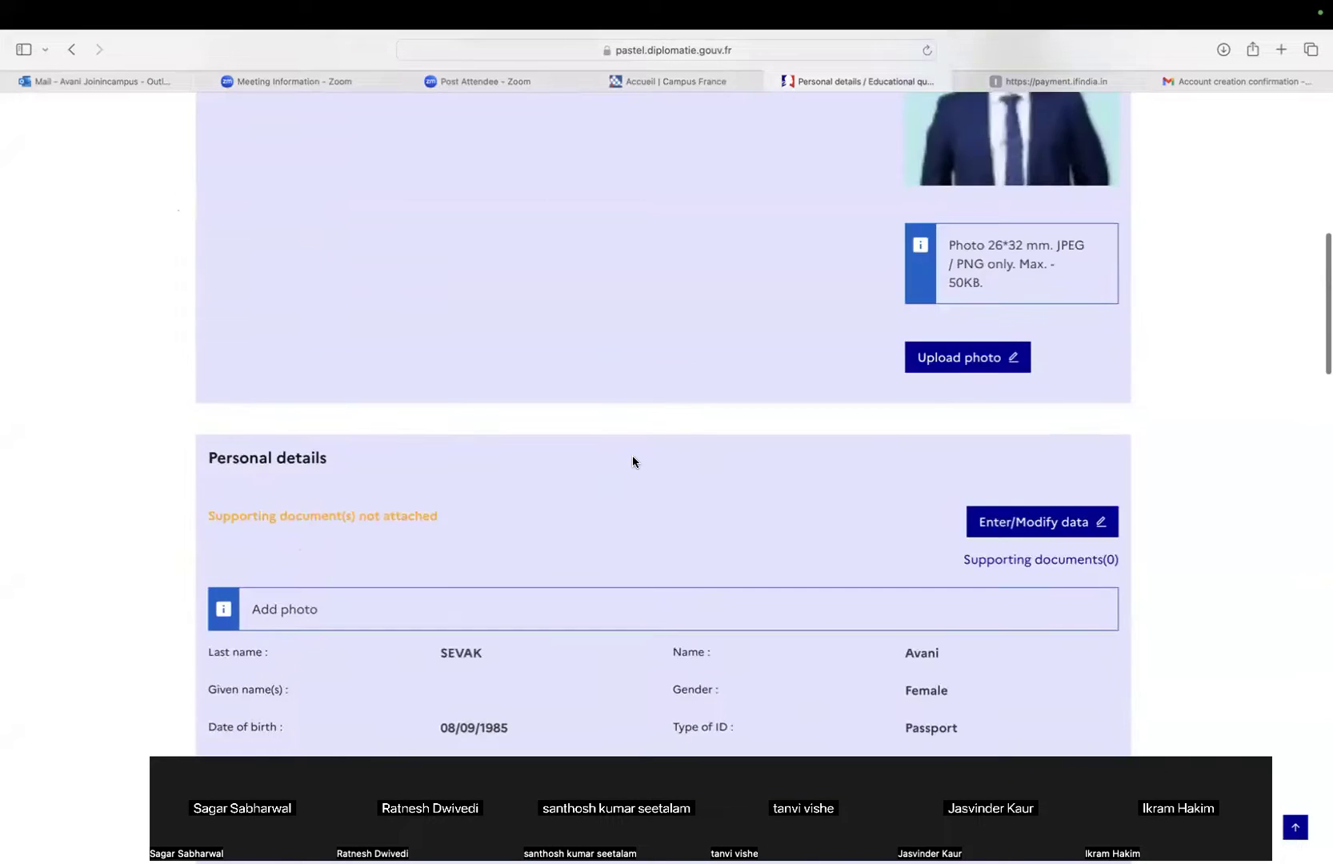
pyautogui.scroll(-3, 632, 462)
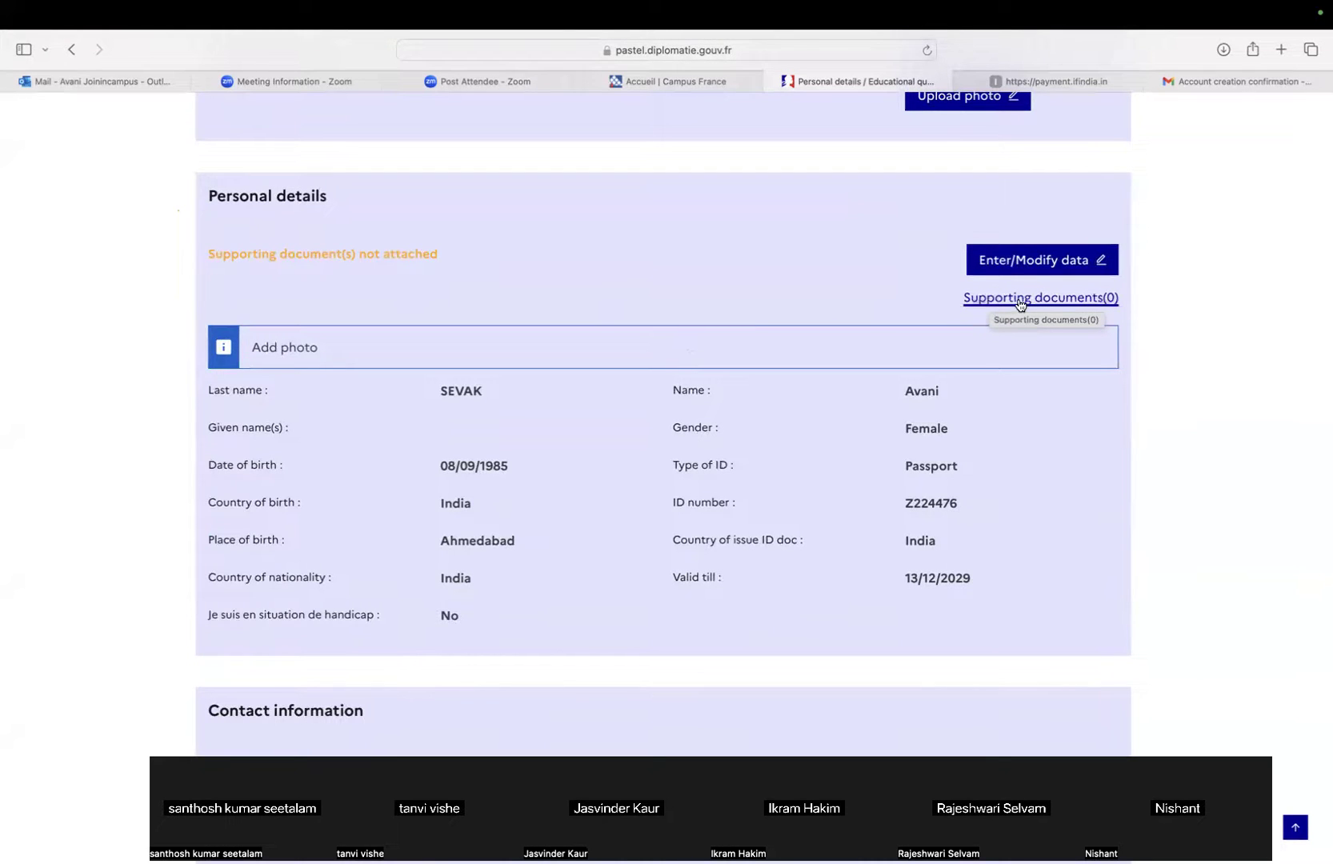
# Upload the conditional offer letter PDF from the Desktop as a personal-details supporting document and save
pyautogui.click(991, 301)
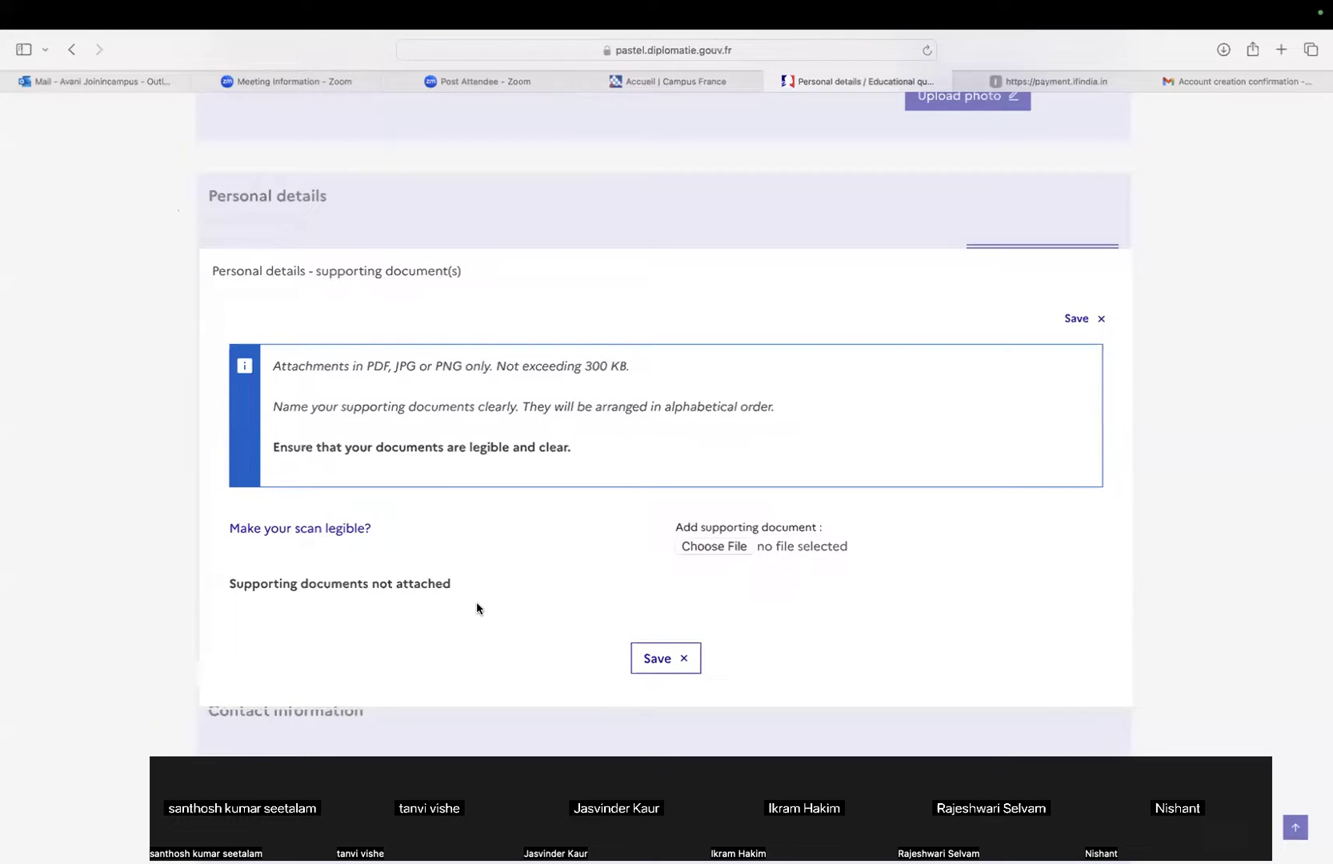
pyautogui.click(695, 548)
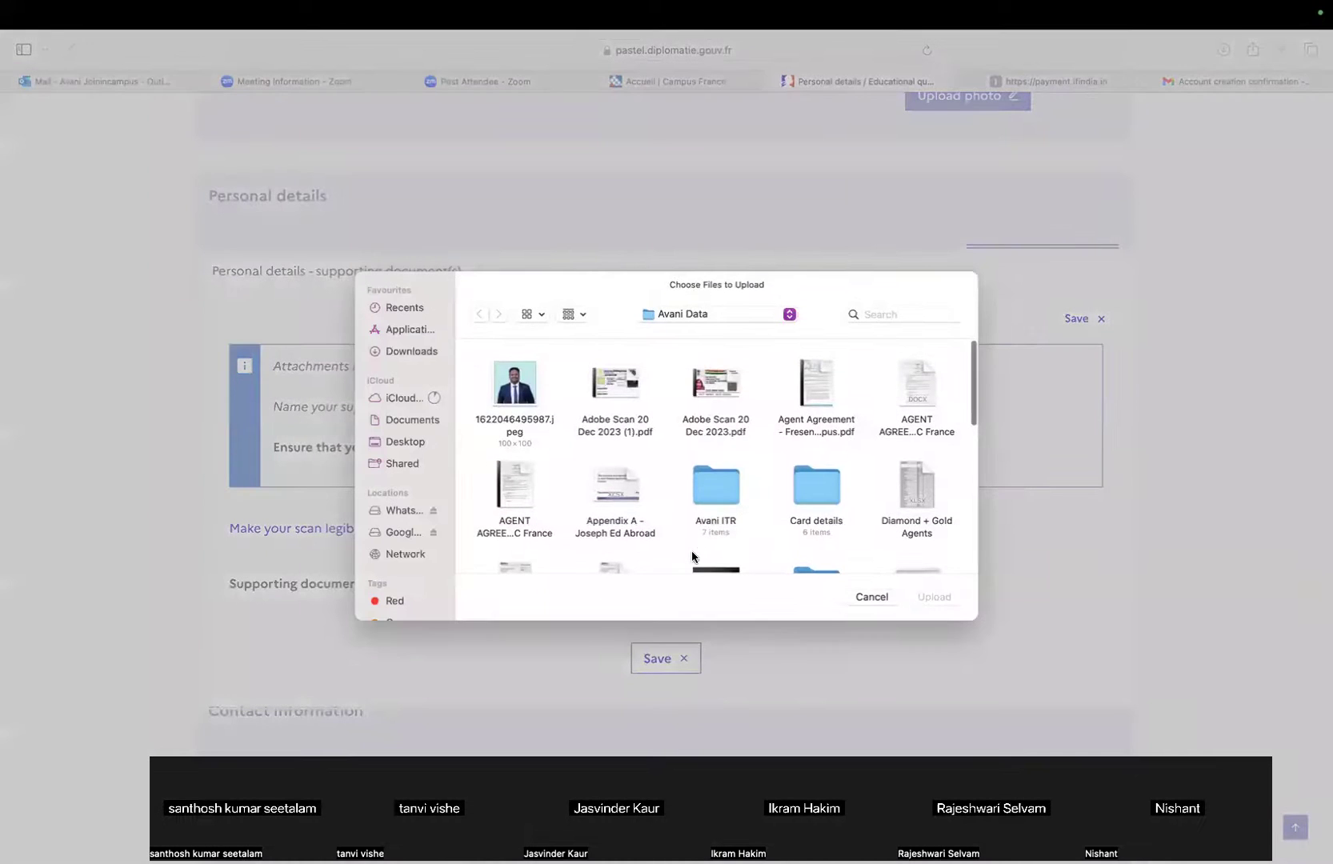
pyautogui.click(391, 421)
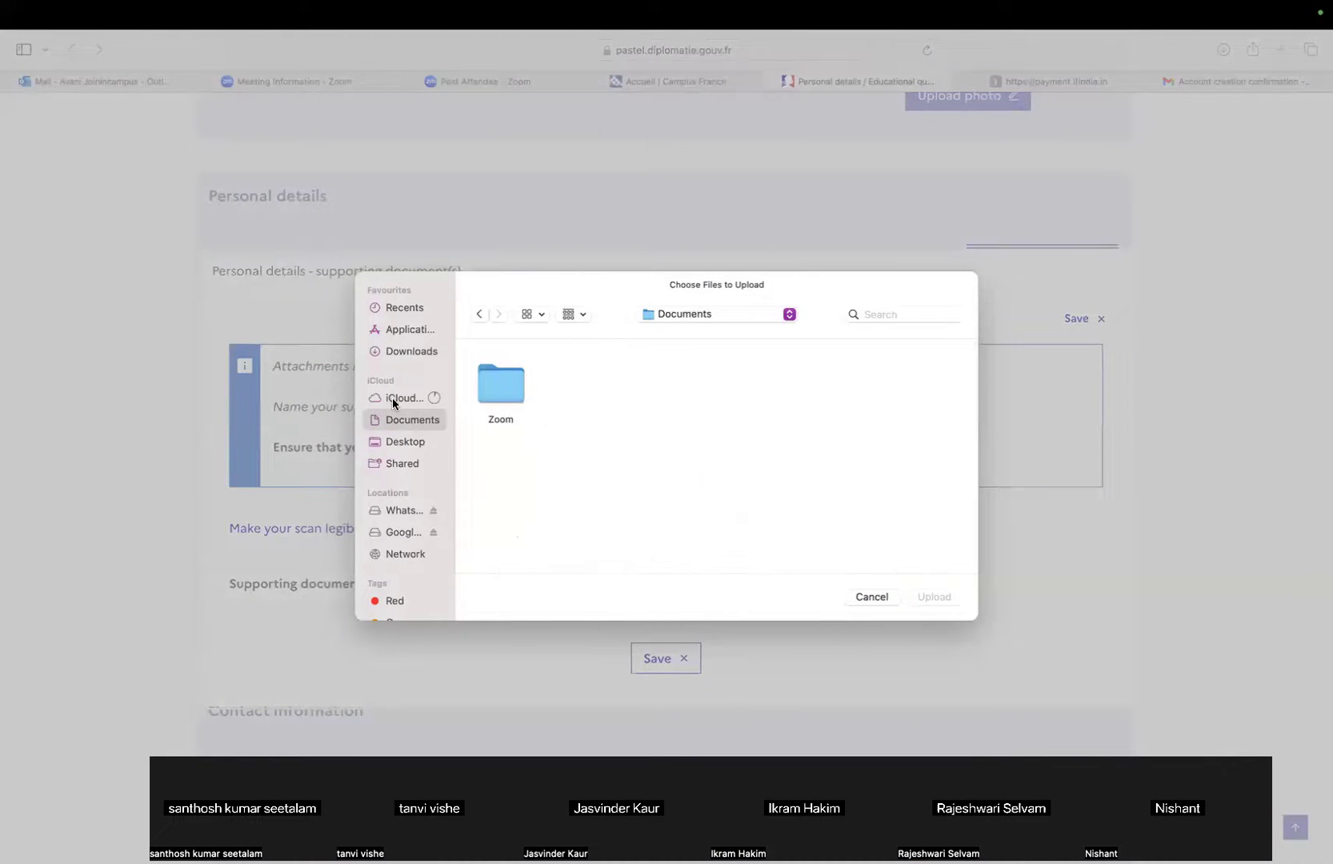
pyautogui.click(393, 441)
pyautogui.click(589, 386)
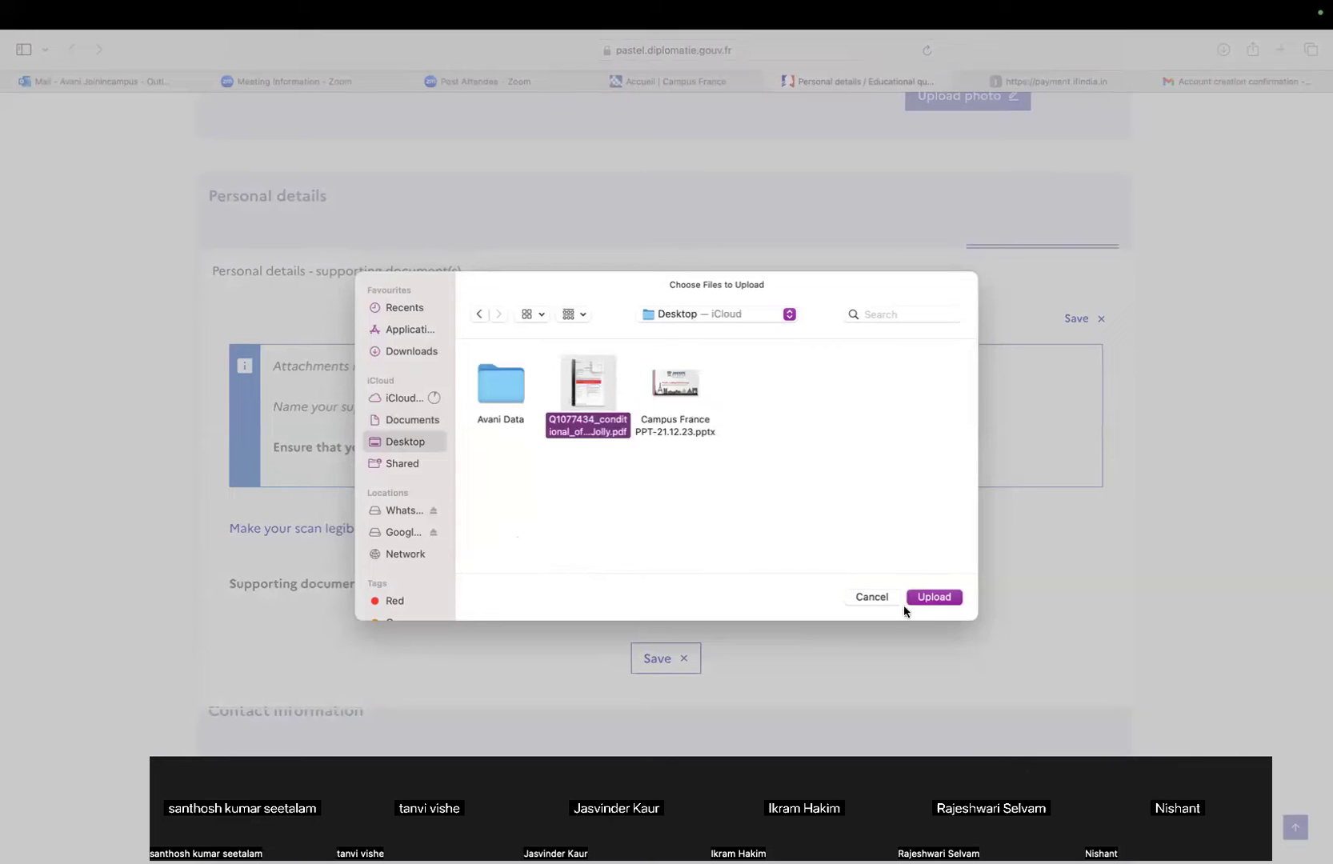
pyautogui.click(949, 600)
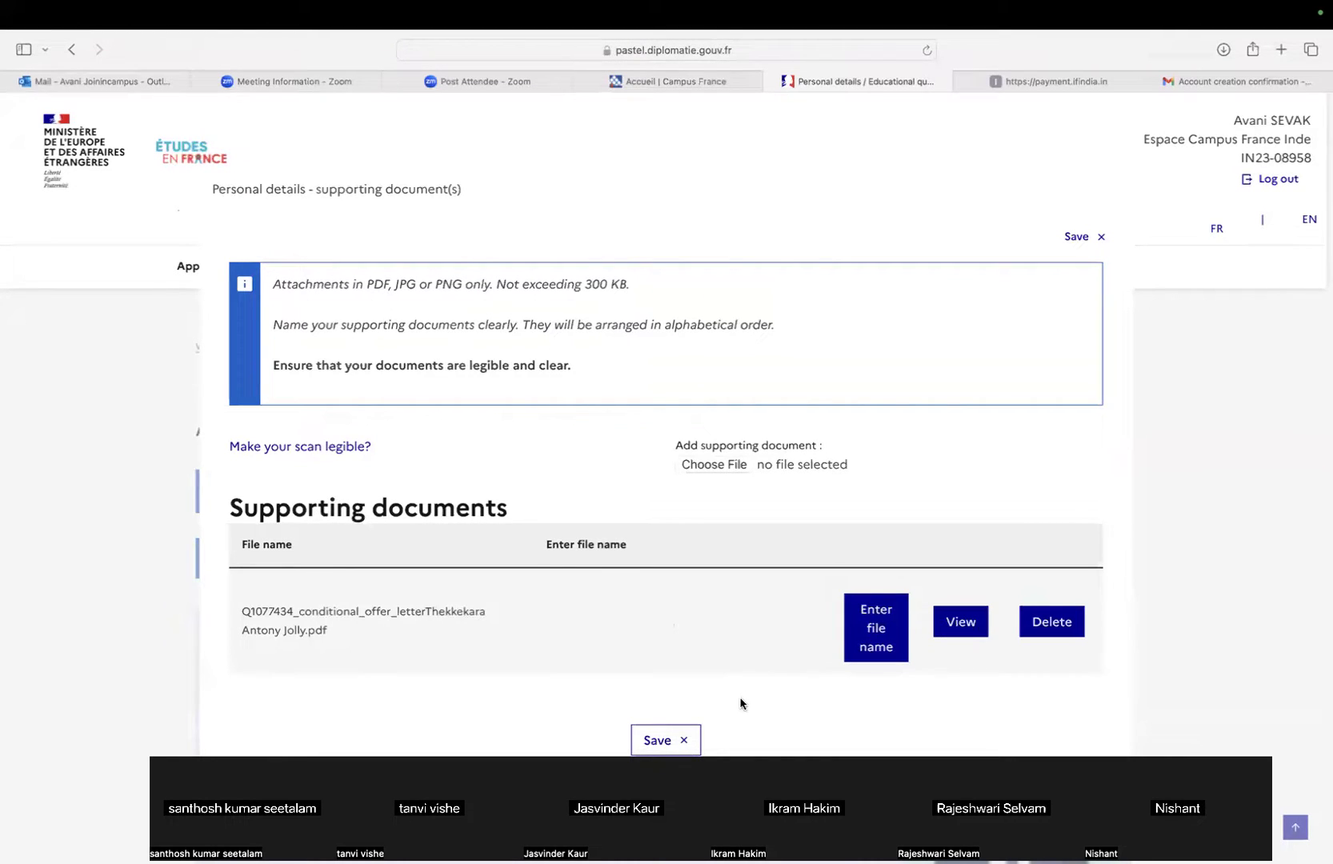
pyautogui.click(654, 736)
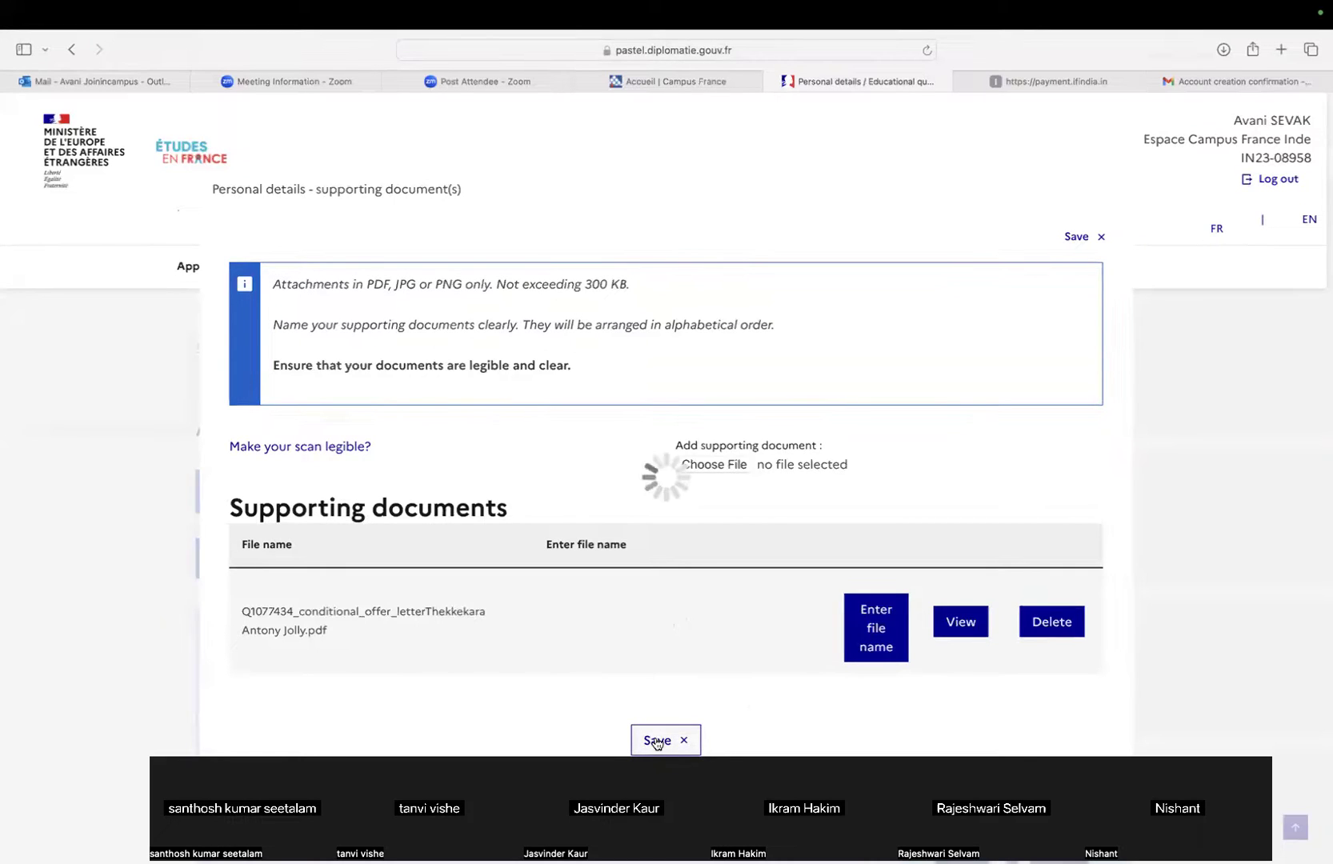
pyautogui.scroll(-2, 1117, 615)
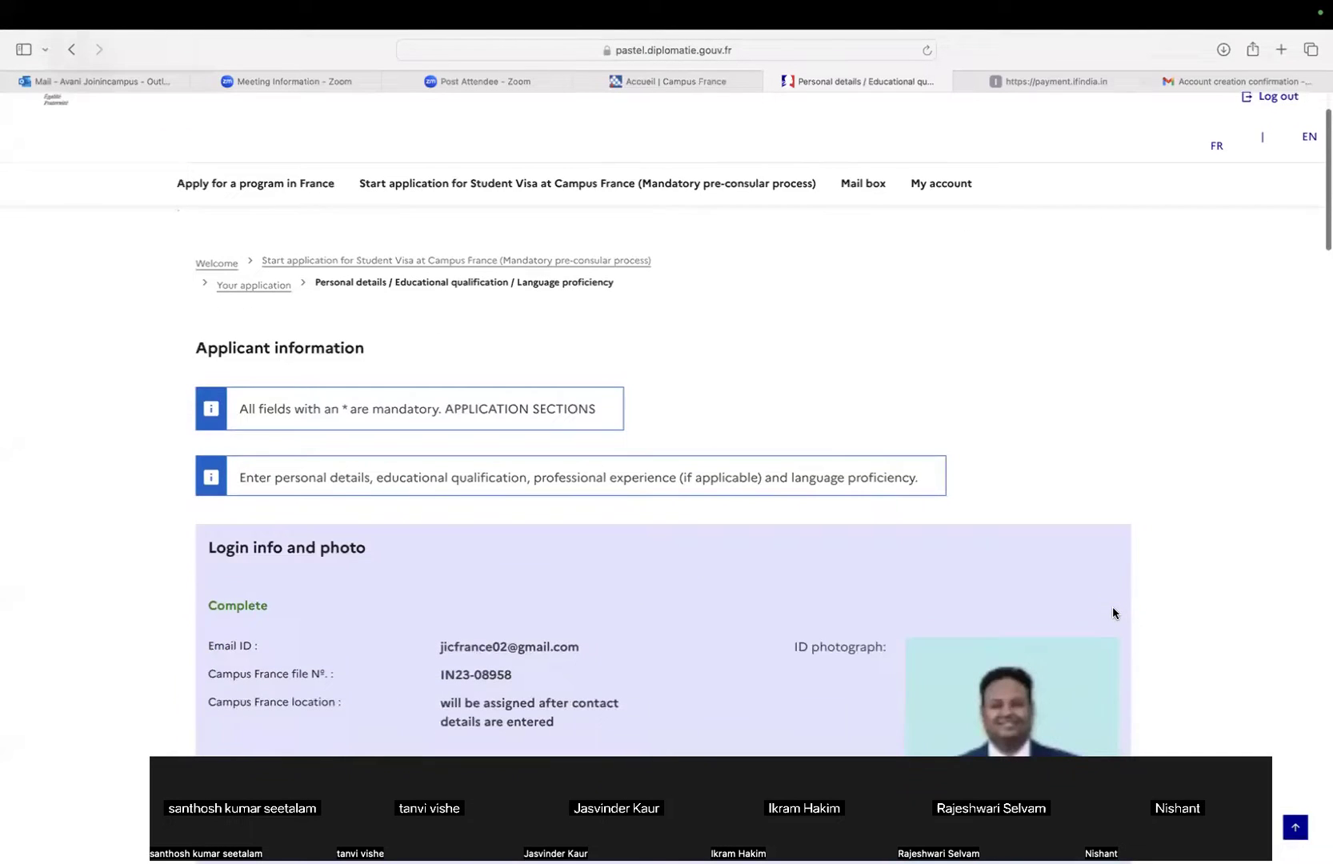
pyautogui.scroll(-10, 254, 588)
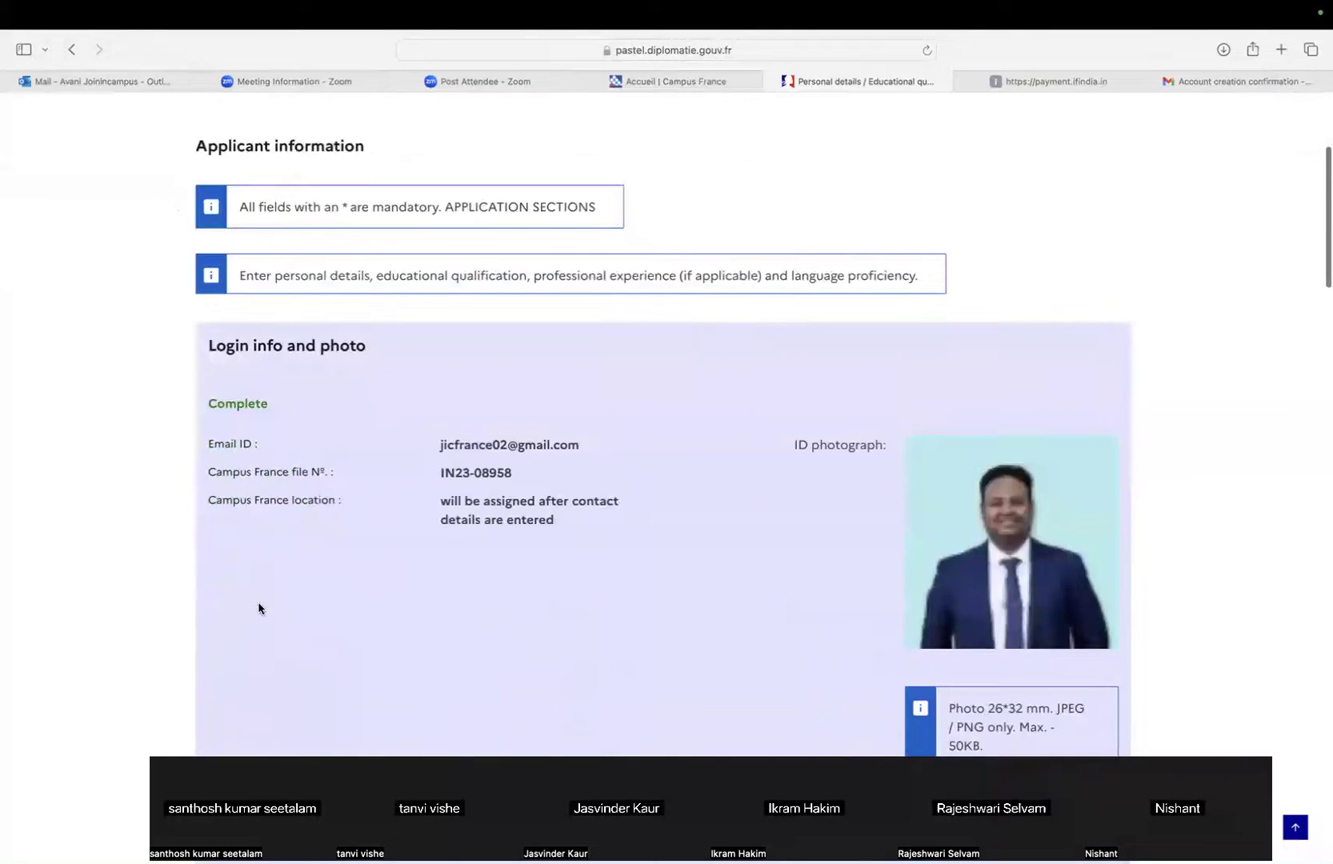
pyautogui.scroll(1, 261, 613)
pyautogui.scroll(-10, 360, 432)
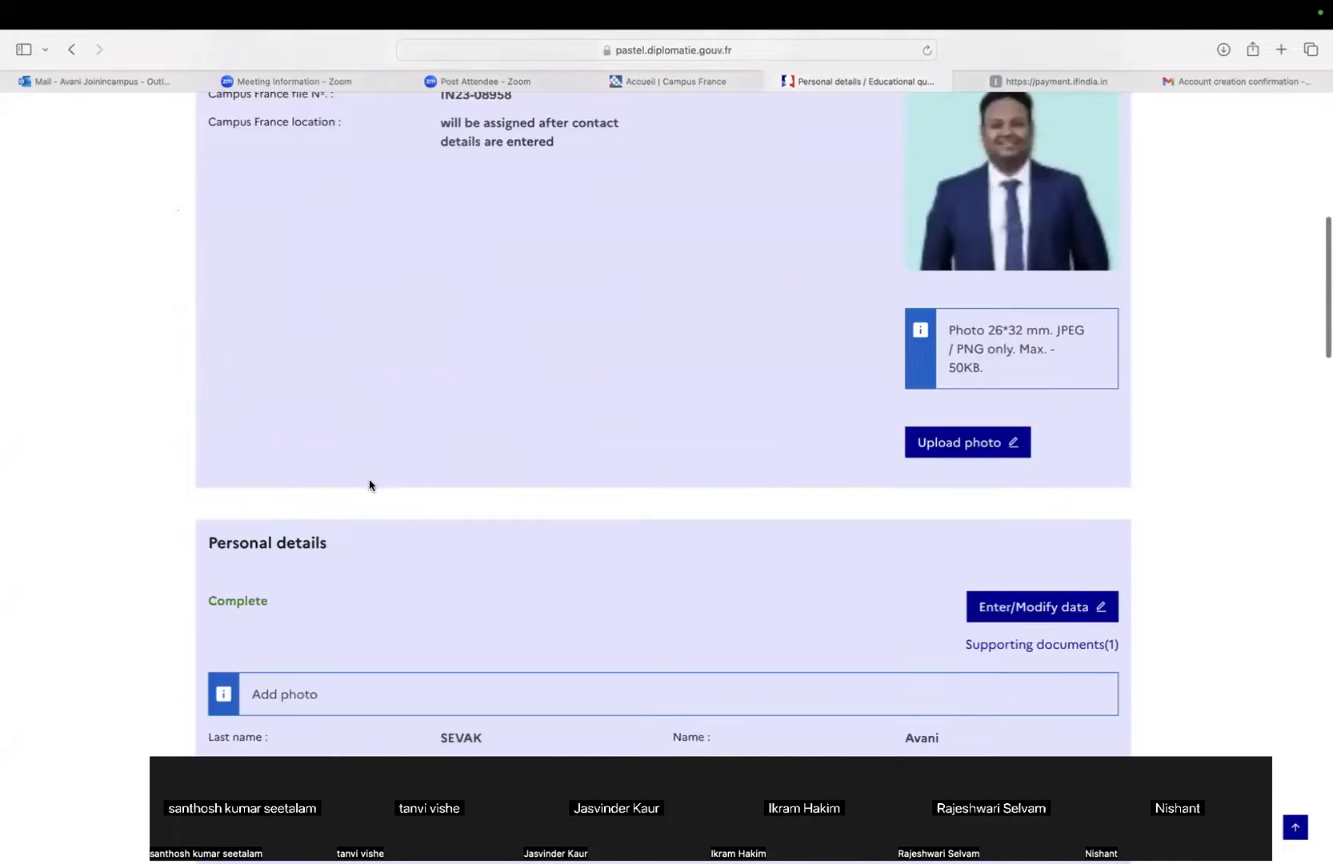
pyautogui.scroll(-5, 370, 491)
pyautogui.scroll(1, 386, 476)
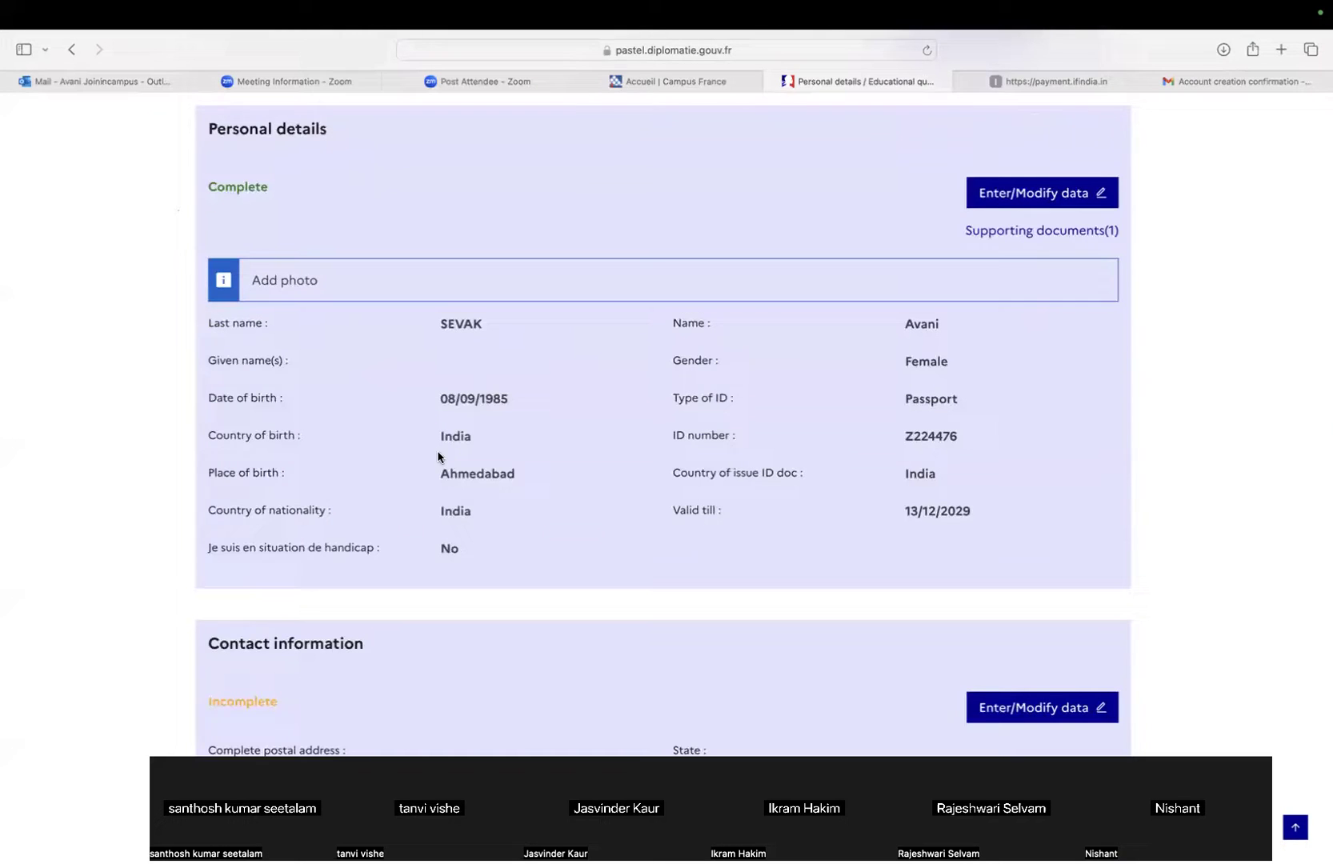
pyautogui.scroll(-2, 490, 471)
pyautogui.scroll(-6, 470, 479)
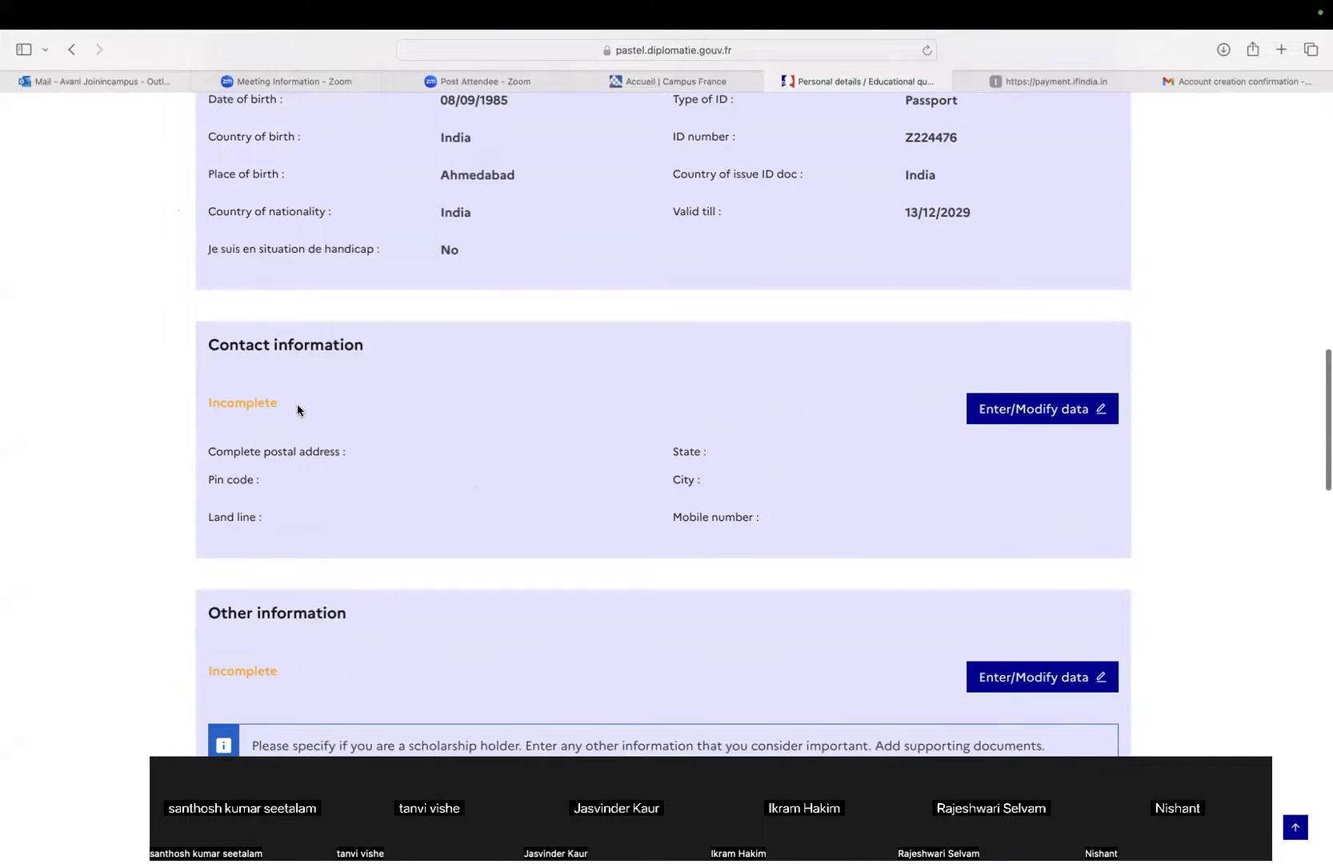
pyautogui.click(1047, 421)
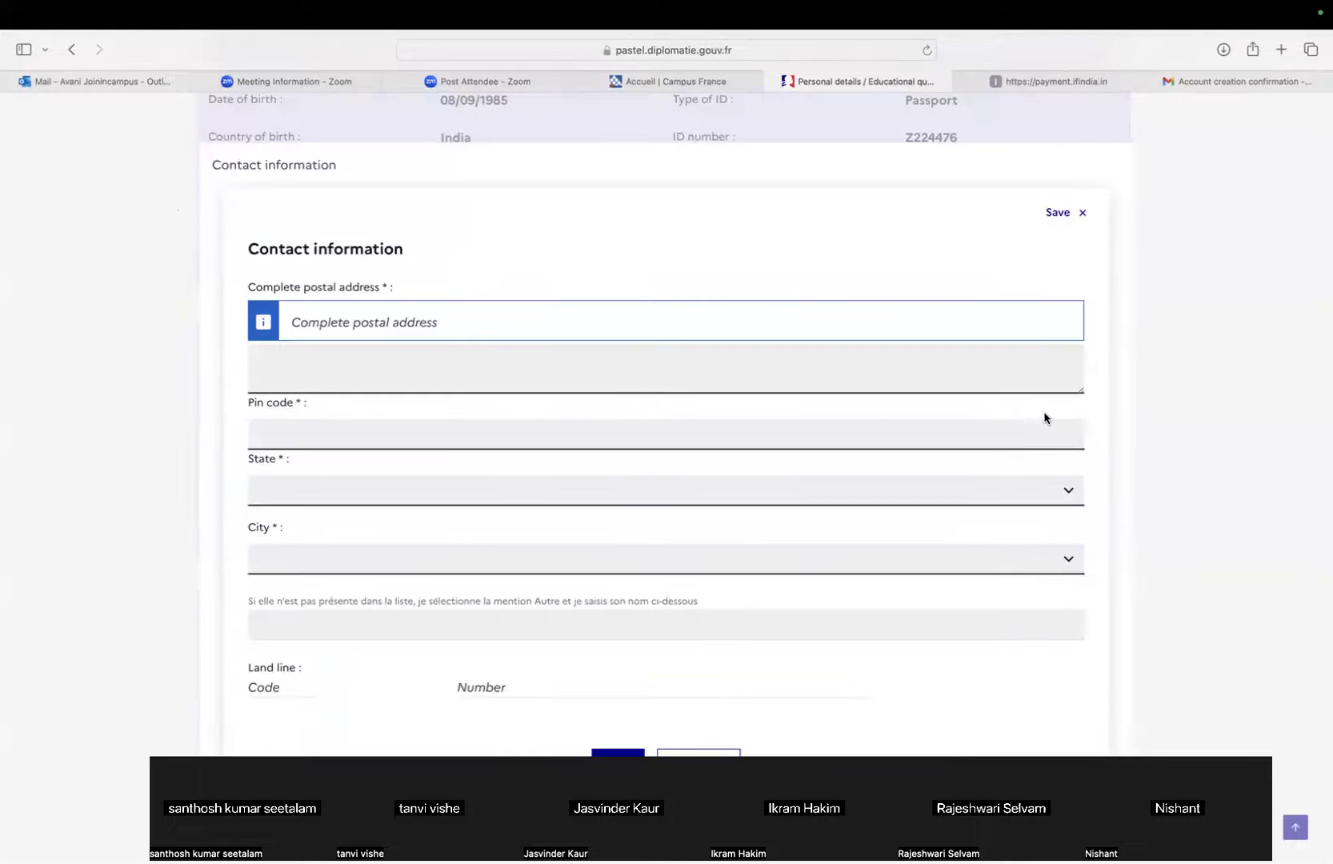
pyautogui.click(319, 376)
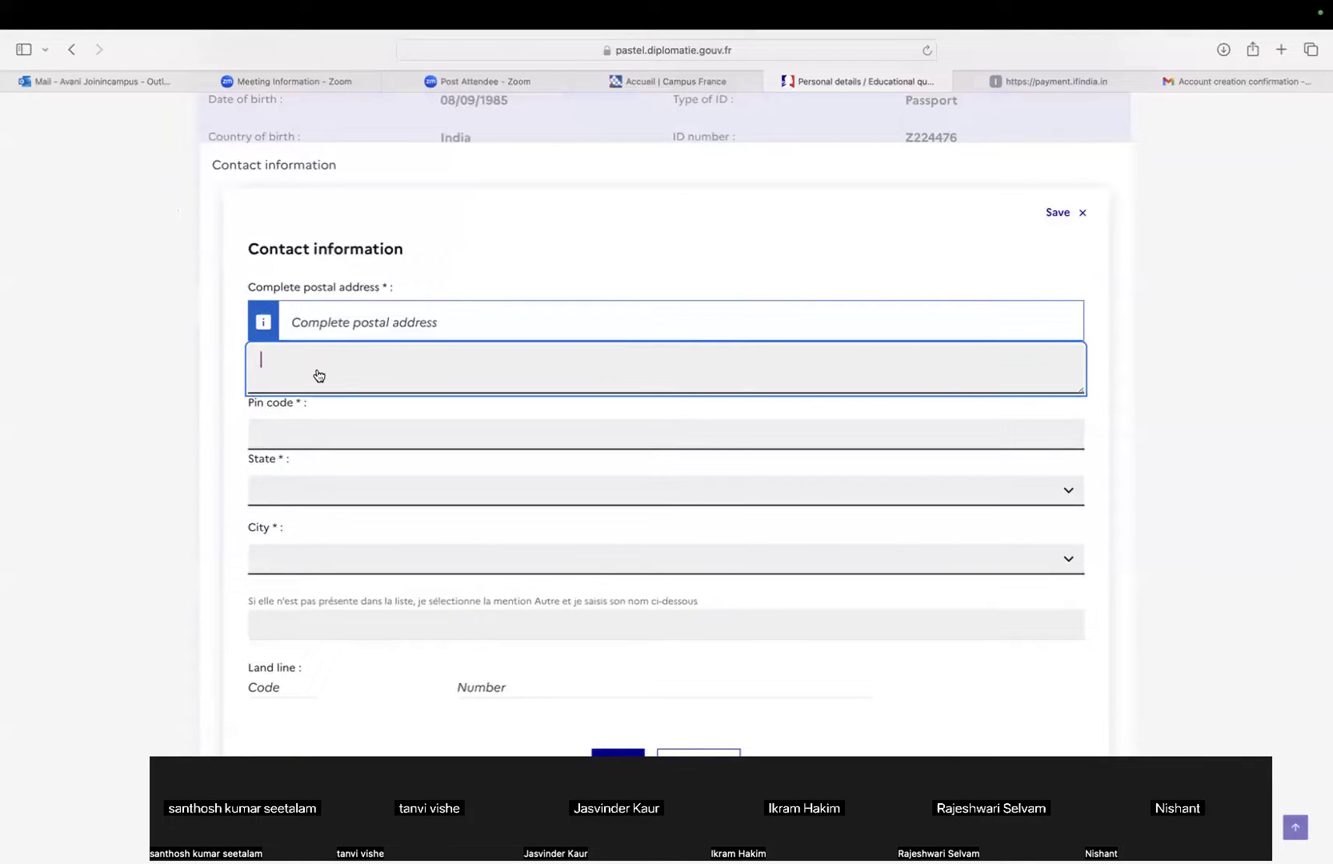
pyautogui.write('380015')
pyautogui.click(320, 431)
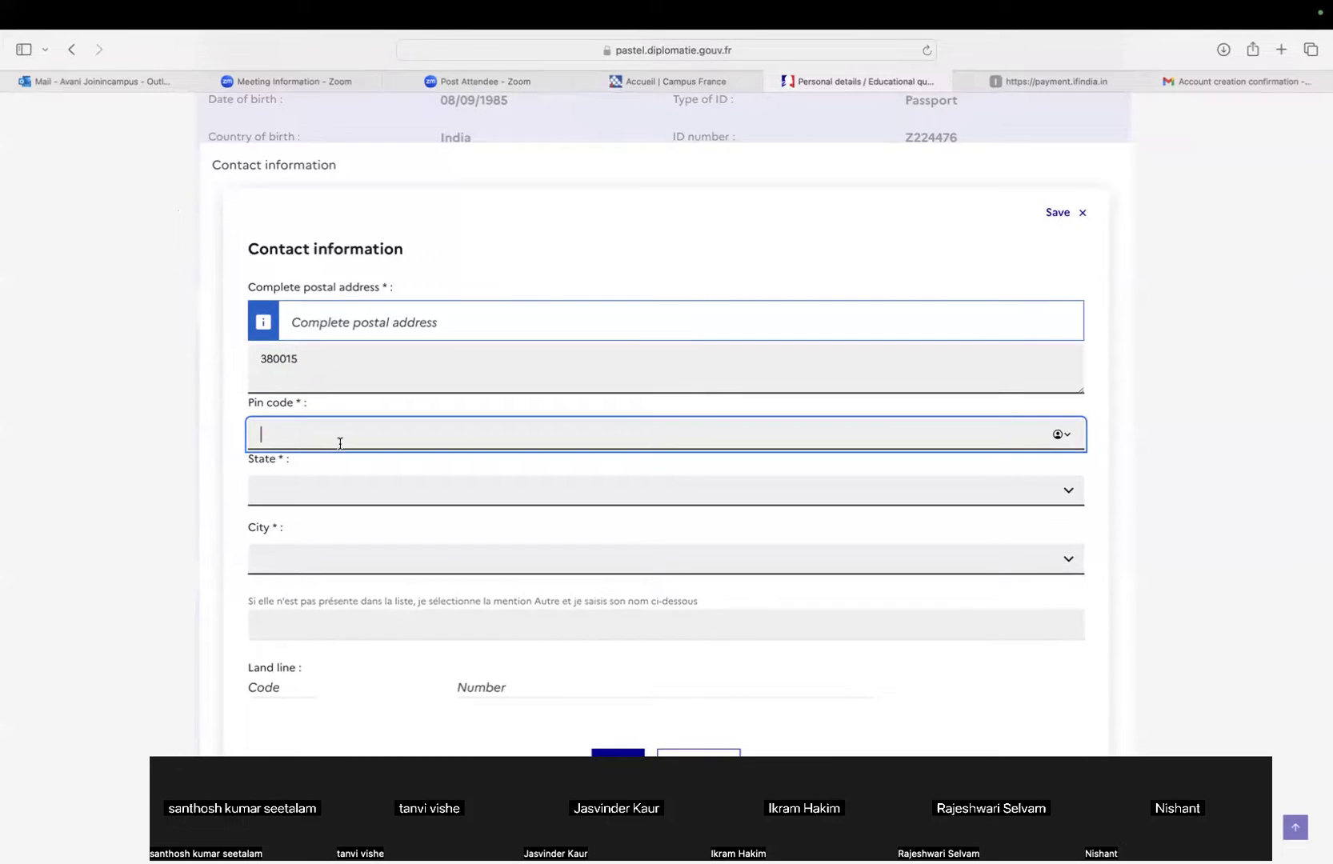
pyautogui.write('Gujarat')
pyautogui.press('Tab')
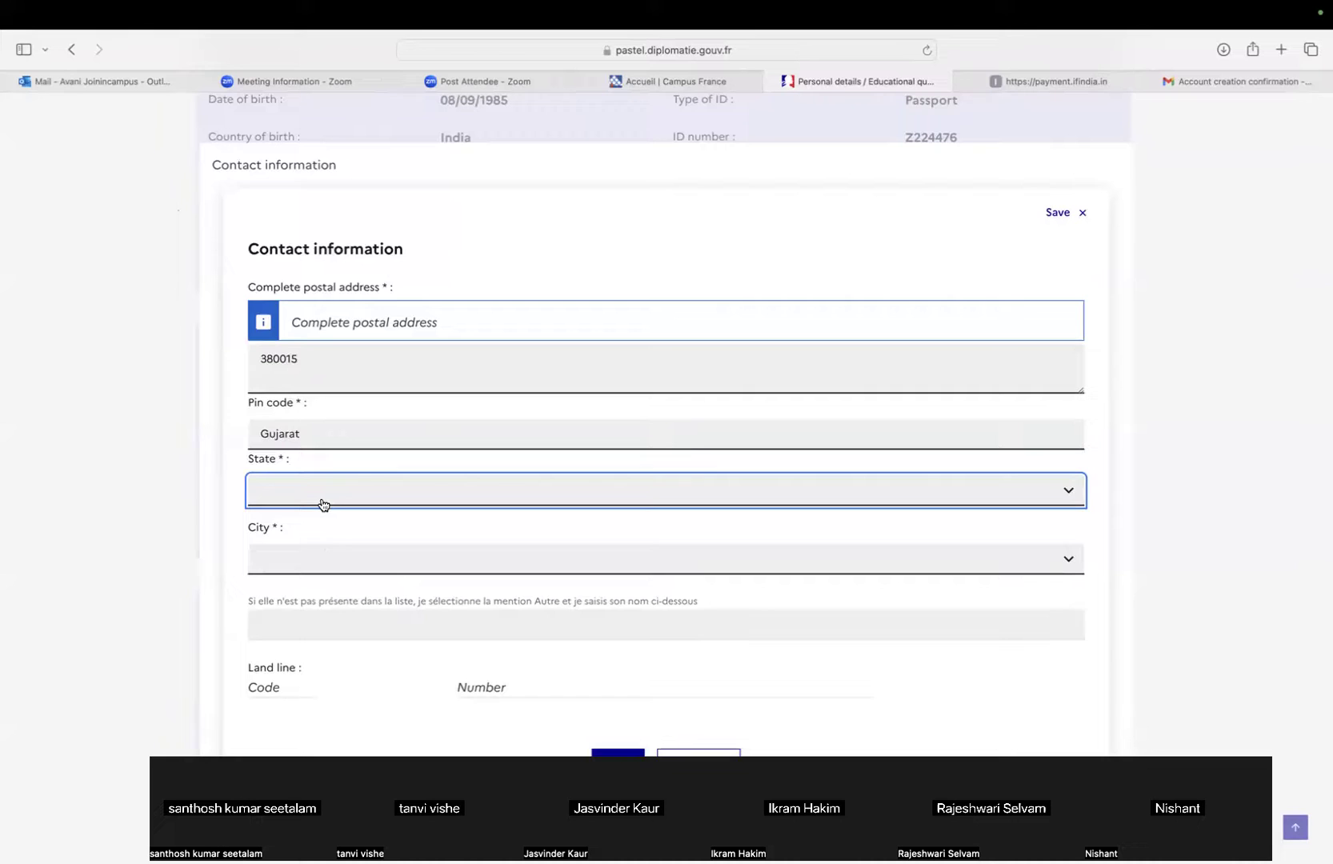
pyautogui.click(320, 362)
pyautogui.click(185, 357)
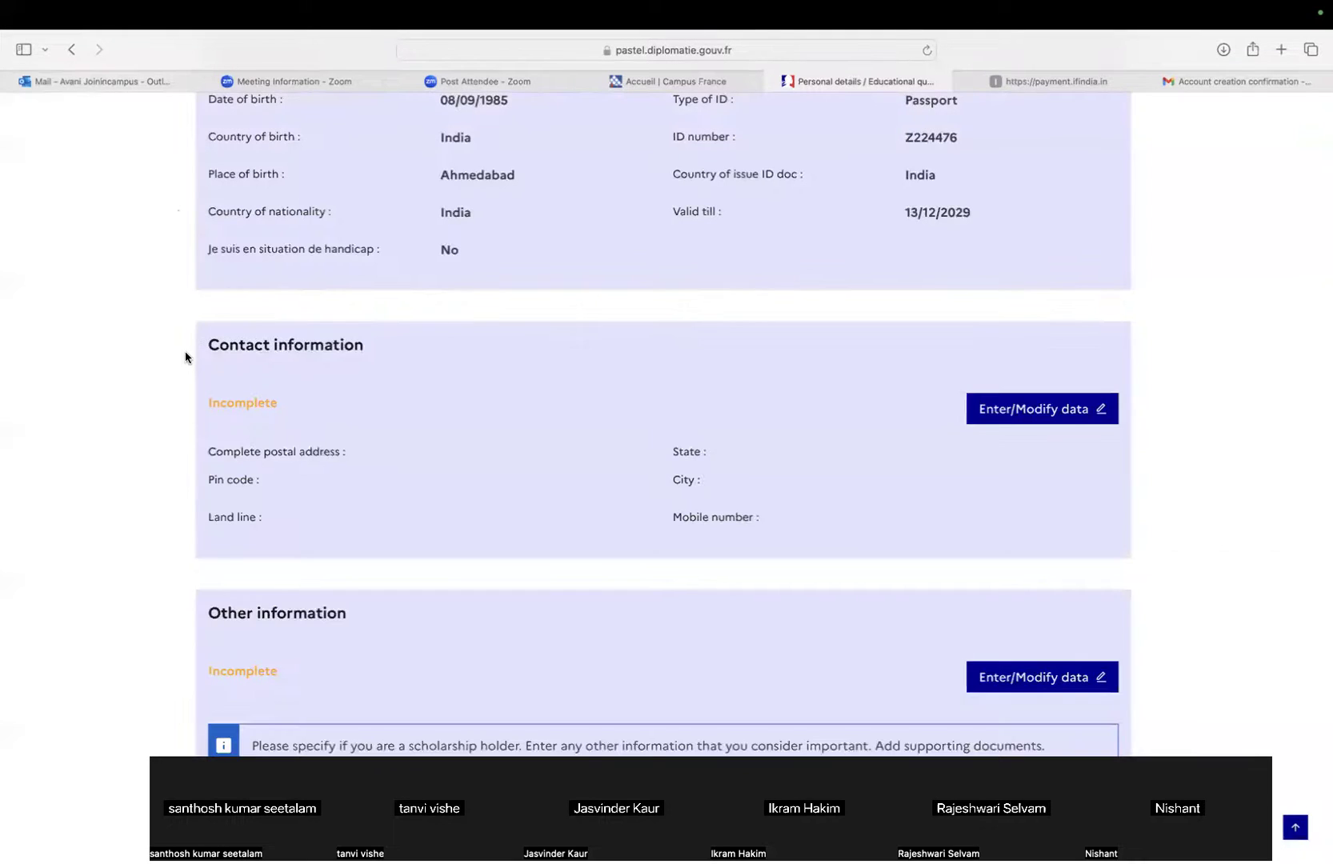
# In the contact form, enter the postal address and pin code, and select Gujarat and Ahmedabad
pyautogui.click(1044, 409)
pyautogui.click(364, 380)
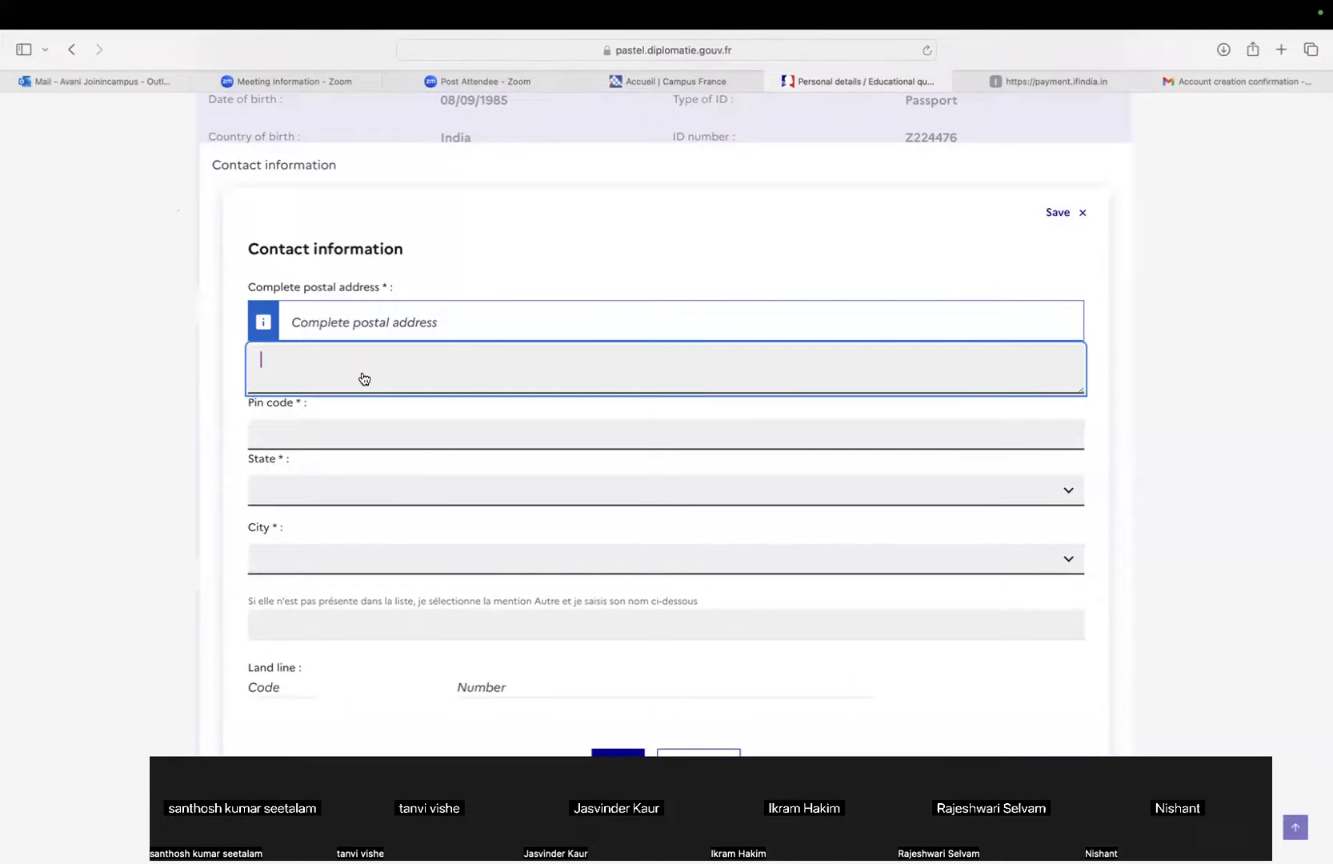
pyautogui.write('ABCCC')
pyautogui.click(334, 442)
pyautogui.write('380015')
pyautogui.click(326, 490)
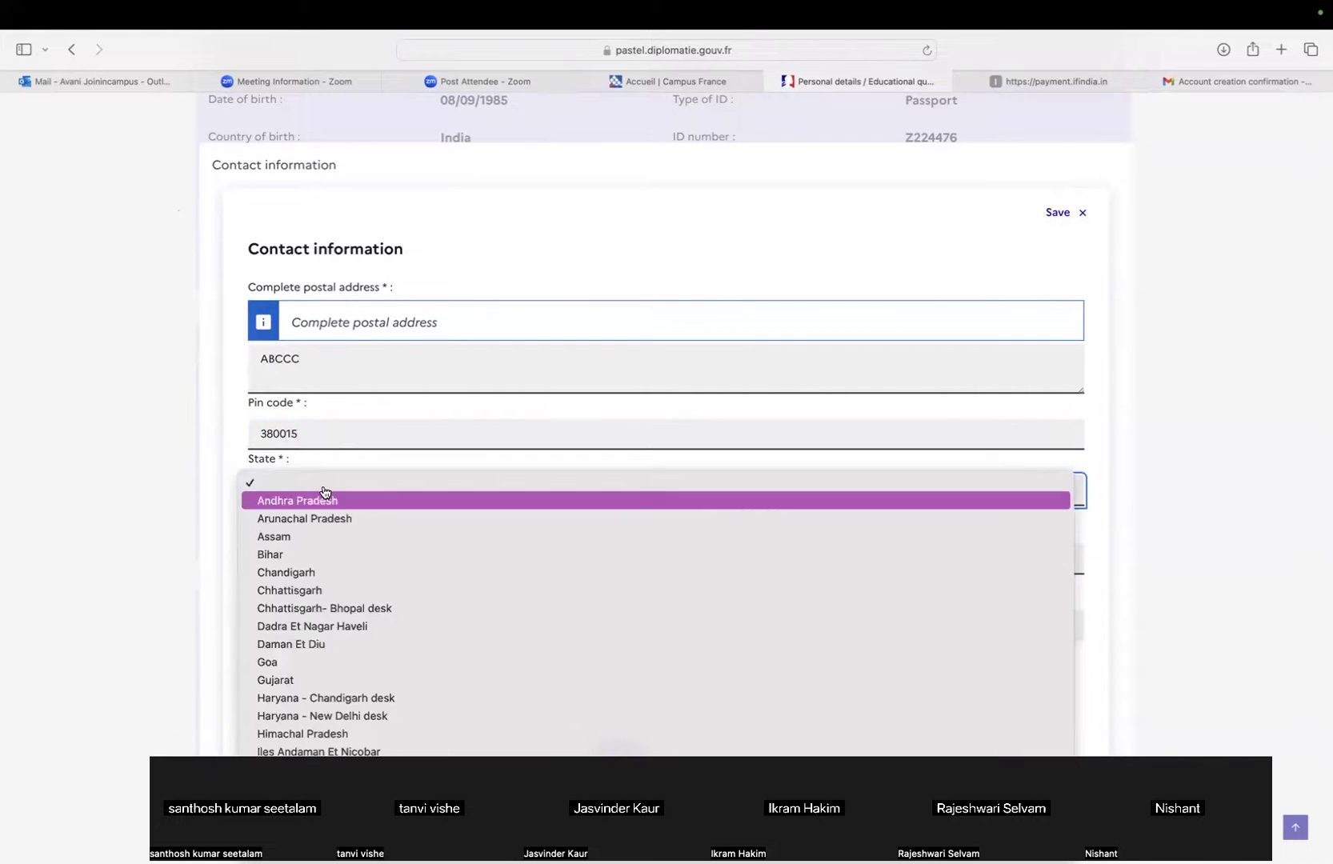
pyautogui.click(312, 680)
pyautogui.scroll(-1, 308, 608)
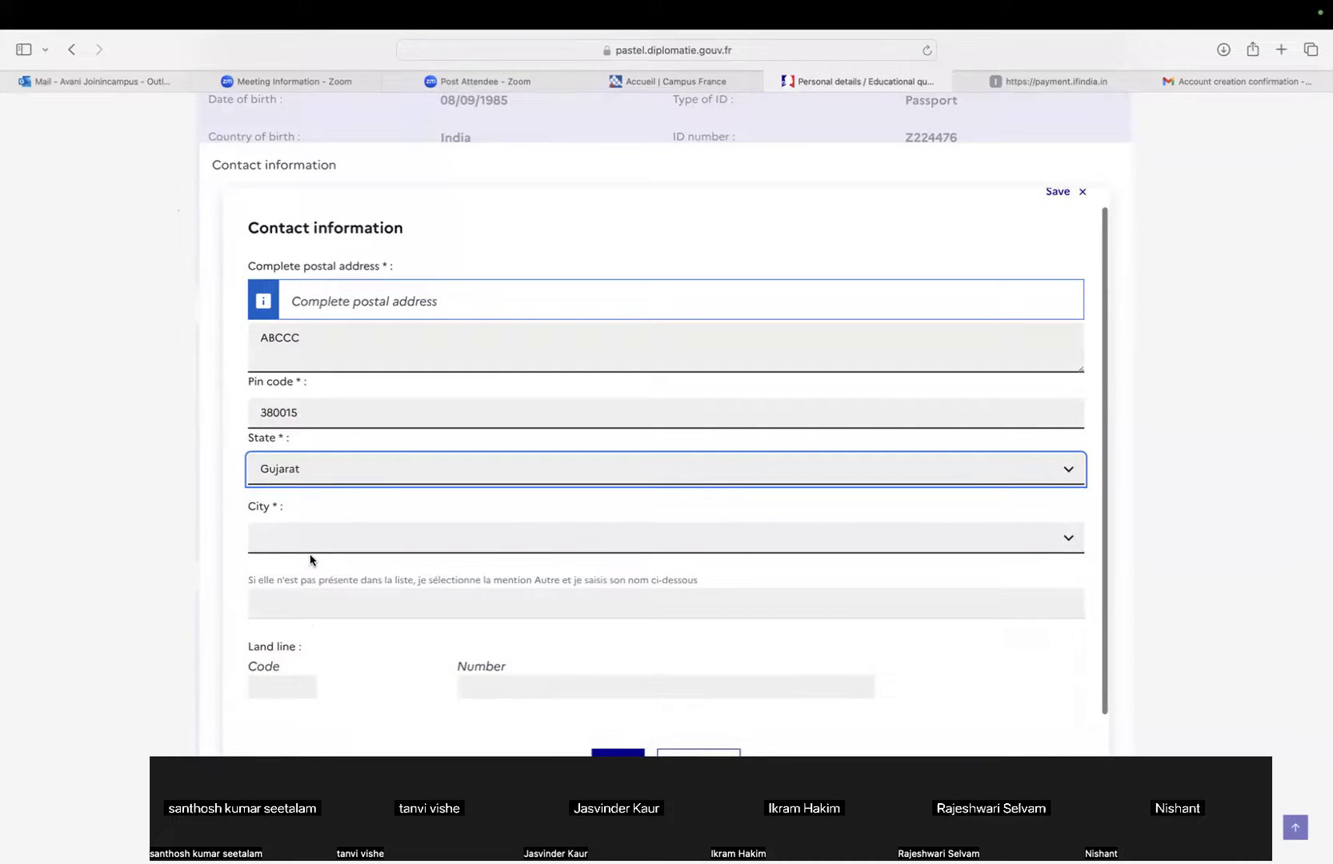
pyautogui.click(309, 551)
pyautogui.click(262, 551)
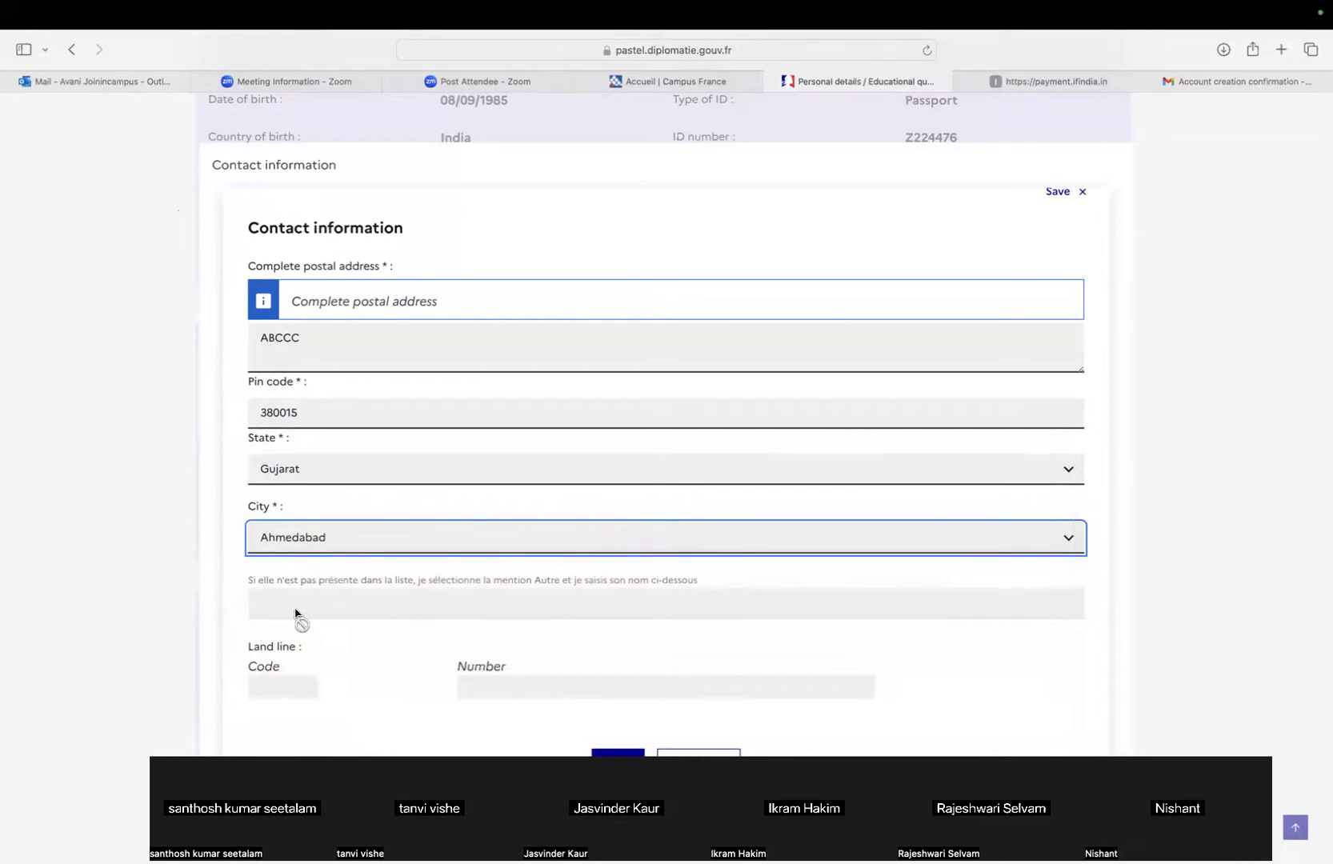
pyautogui.scroll(-5, 481, 612)
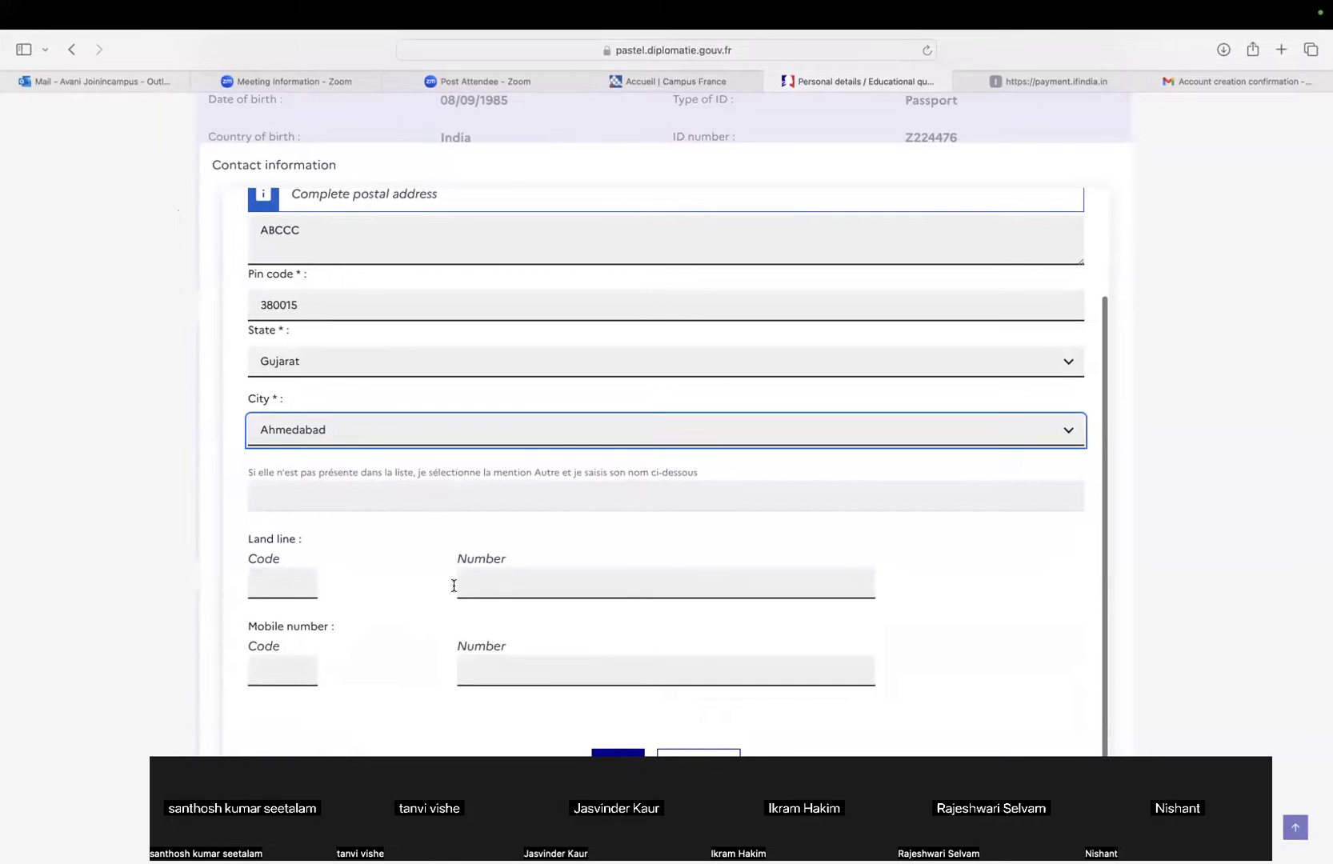
# Enter the mobile number with country code 91 and submit the contact information
pyautogui.click(527, 672)
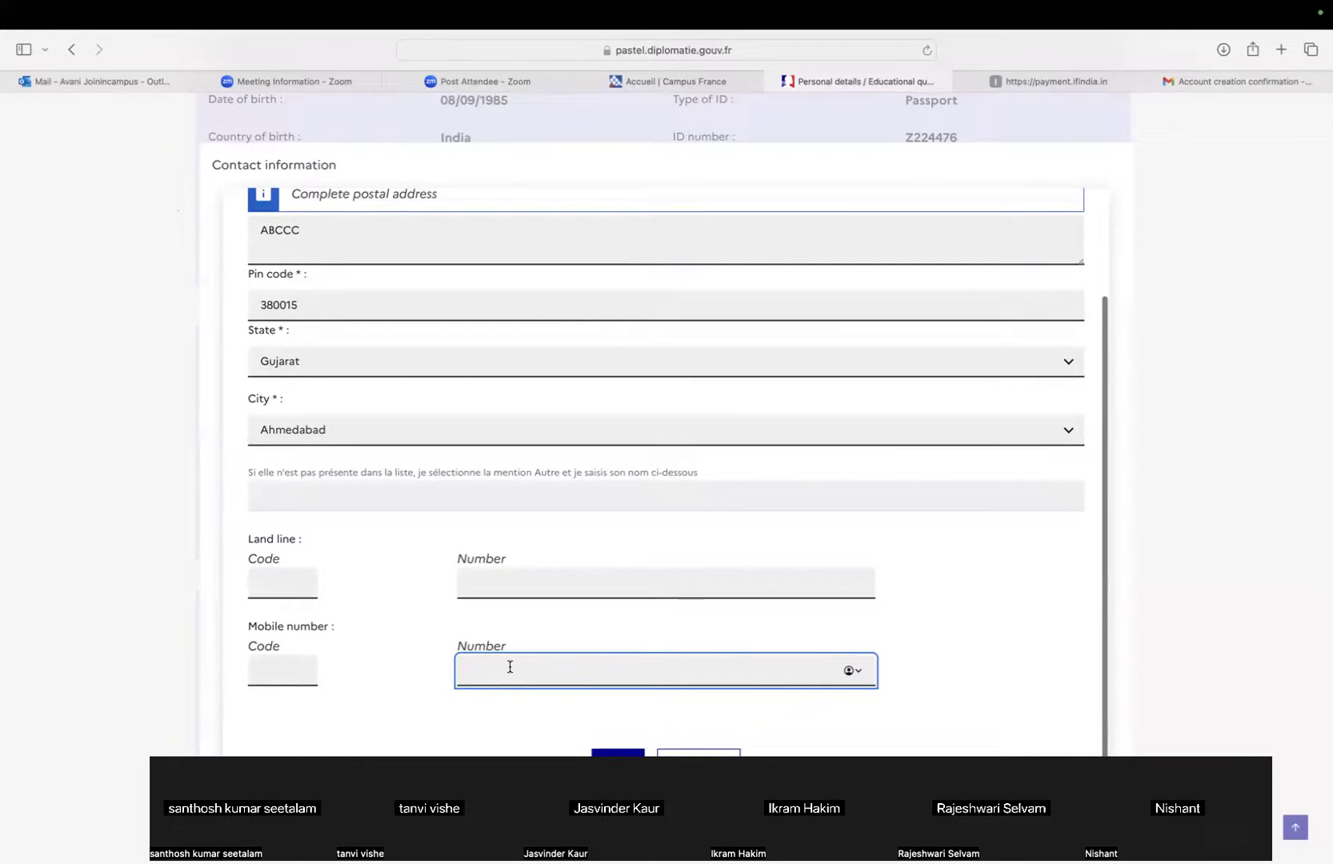
pyautogui.click(291, 668)
pyautogui.write('91')
pyautogui.click(565, 673)
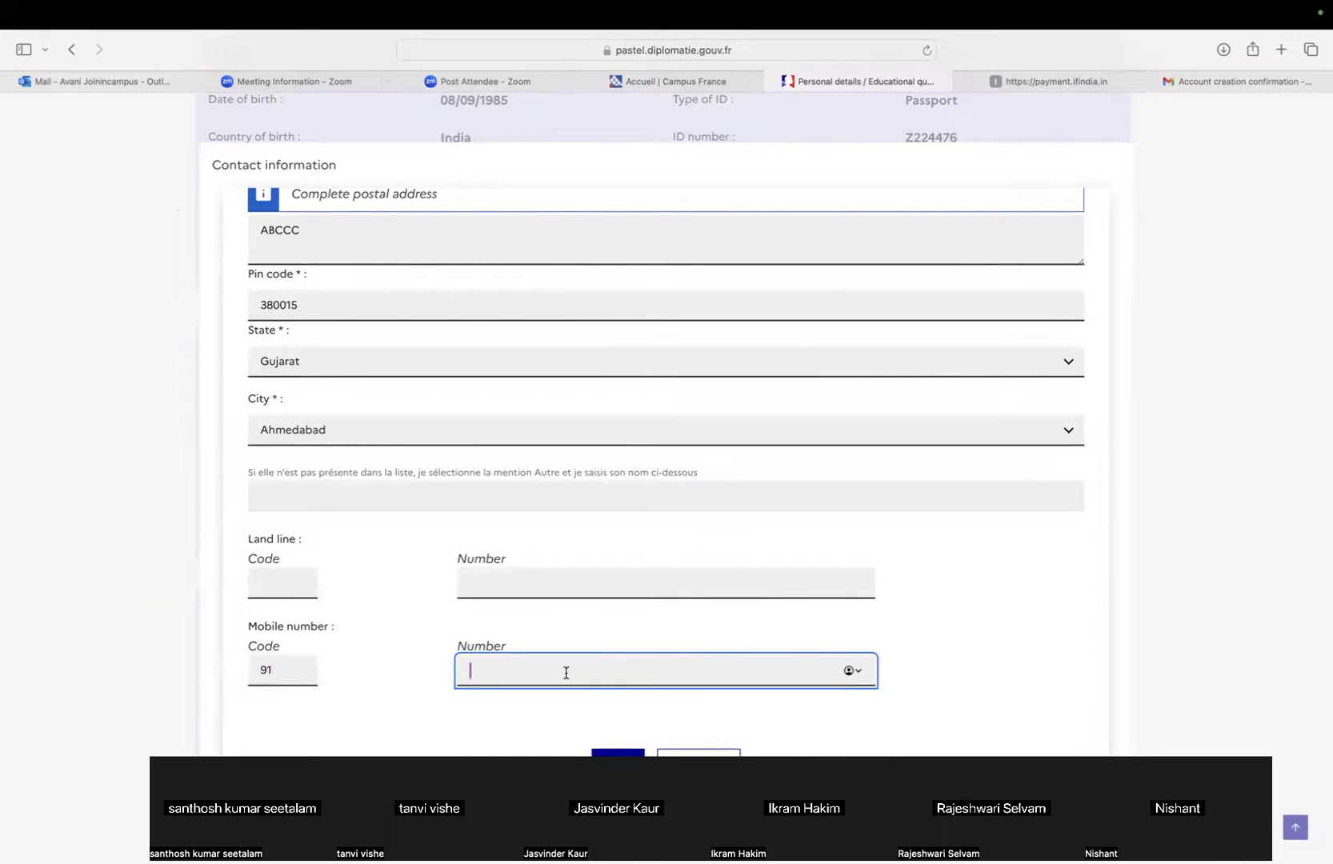
pyautogui.click(608, 753)
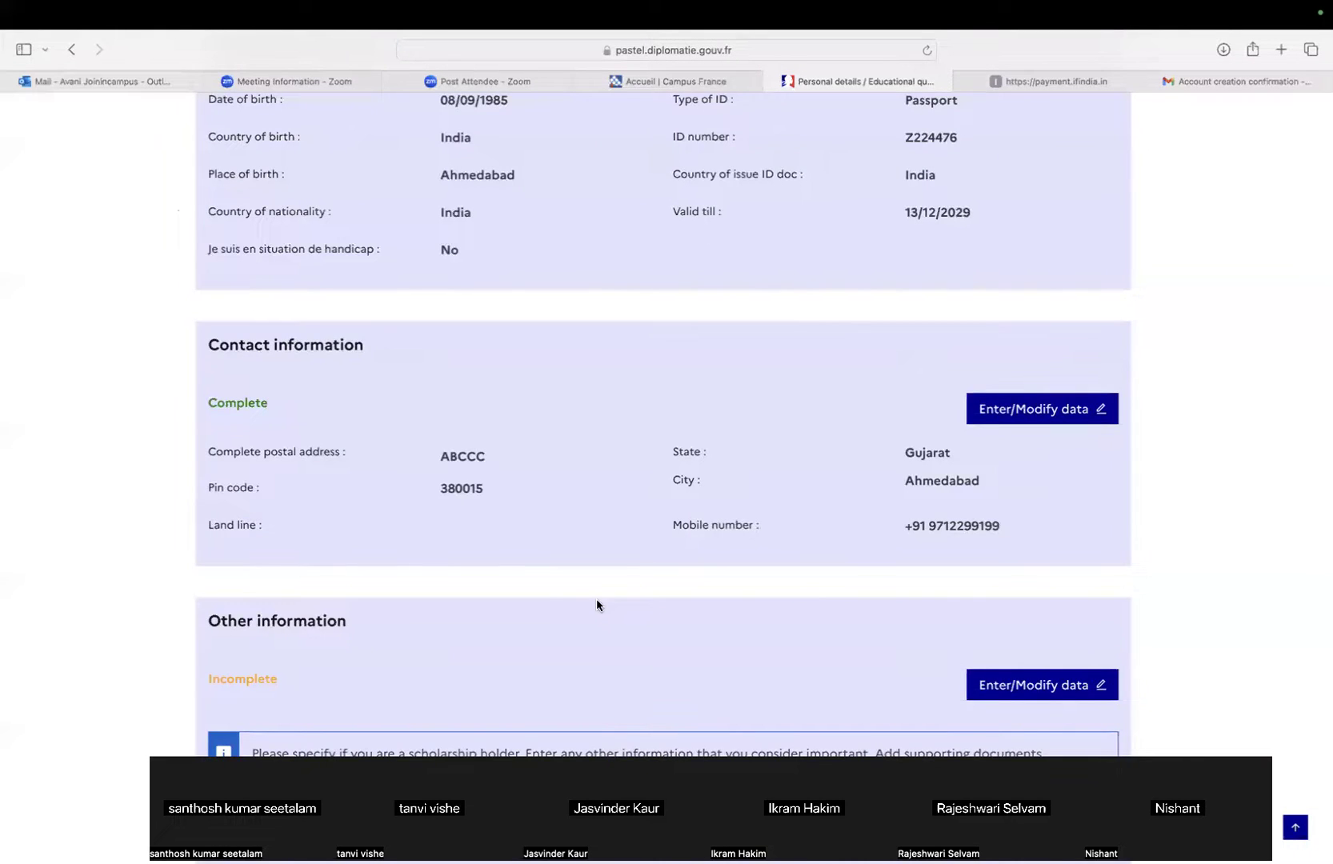
# Scroll down to the Other information section and open its Enter/Modify data form
pyautogui.scroll(-5, 613, 586)
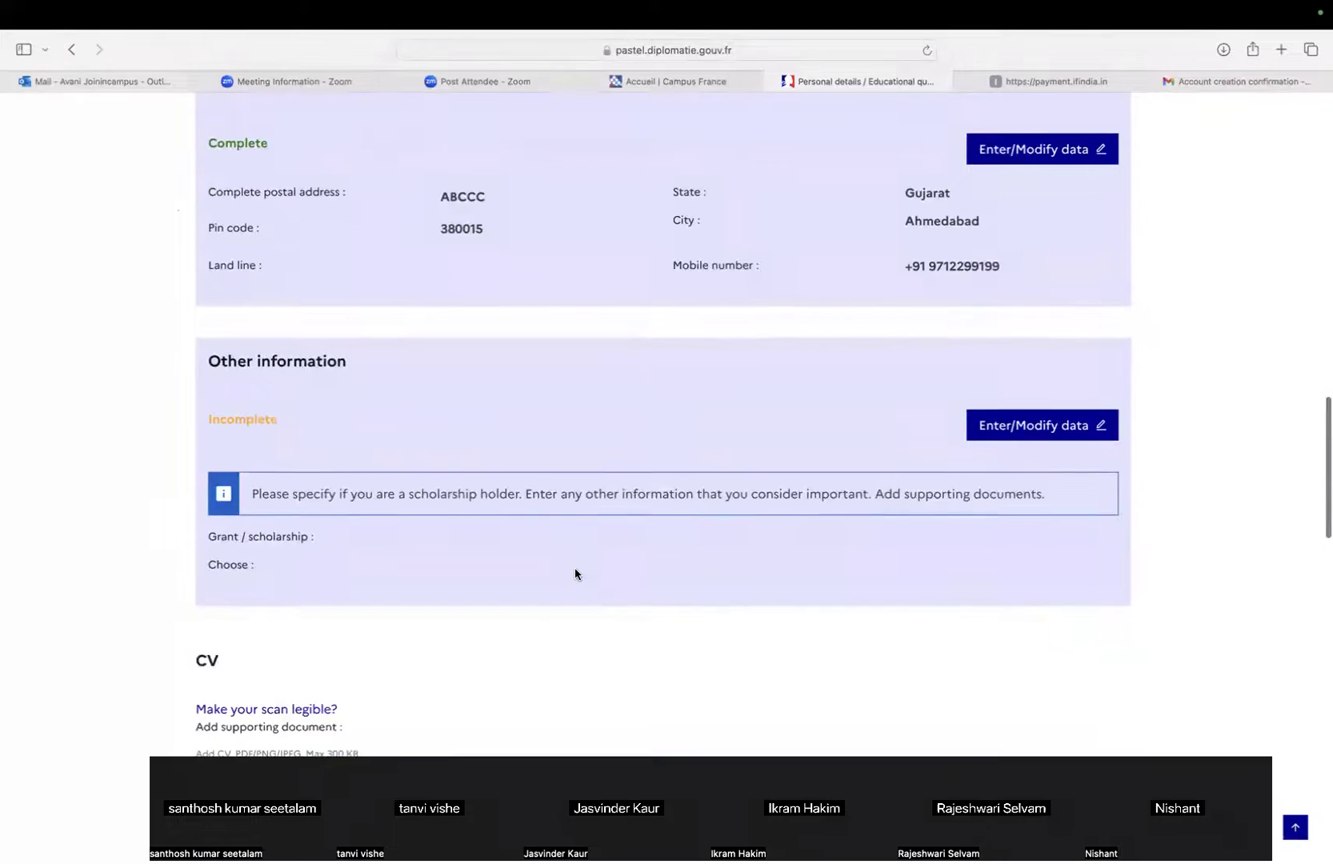
pyautogui.scroll(1, 578, 573)
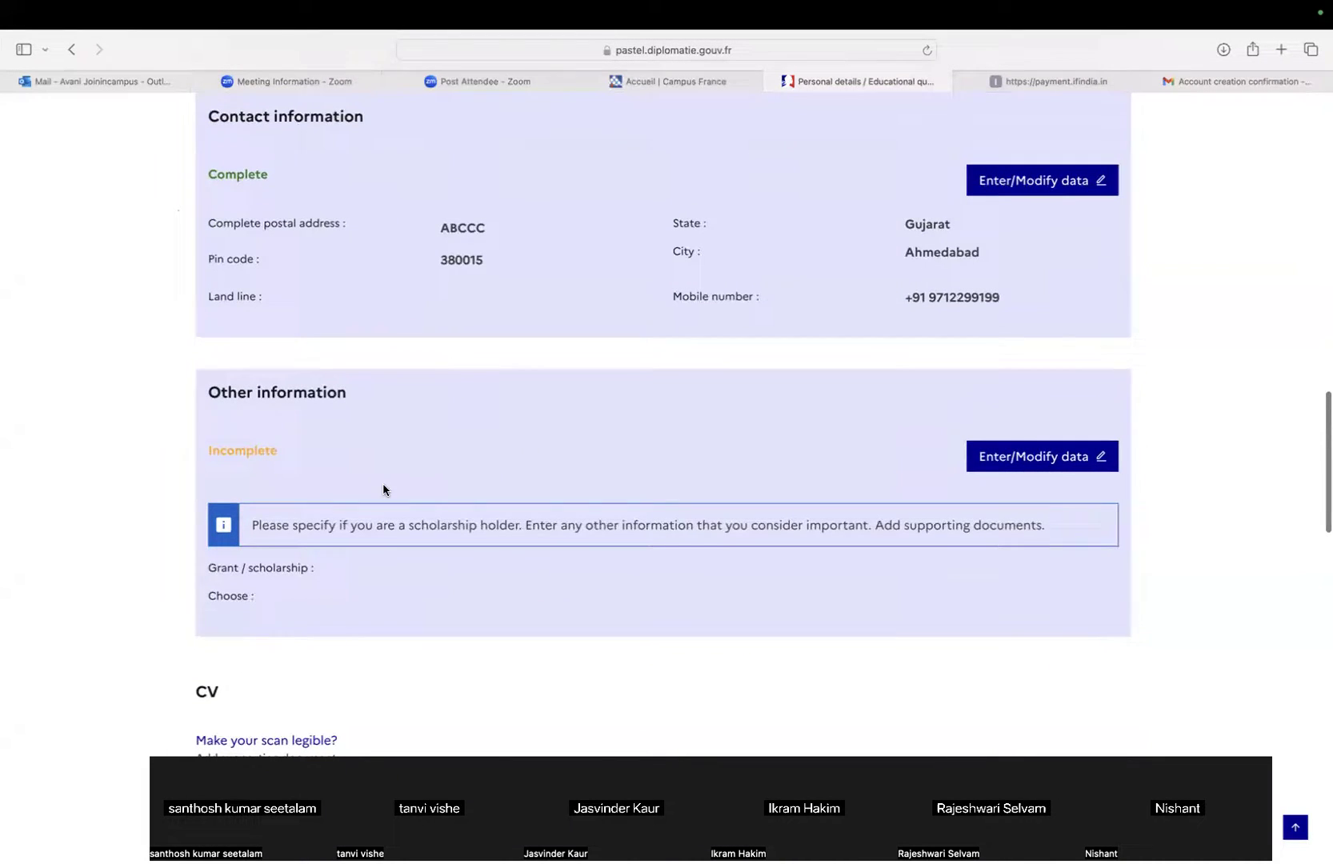
pyautogui.scroll(-2, 383, 490)
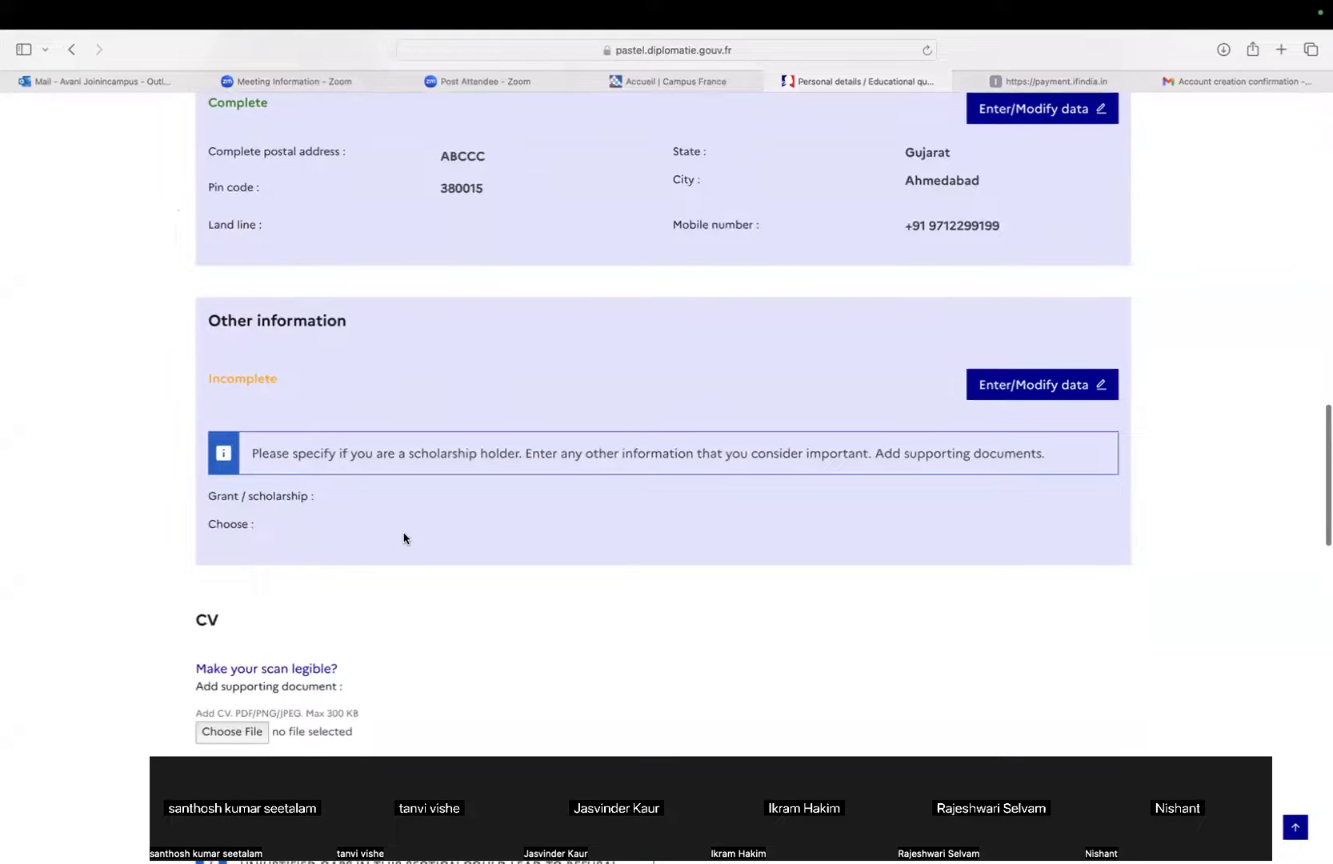
pyautogui.scroll(-1, 396, 534)
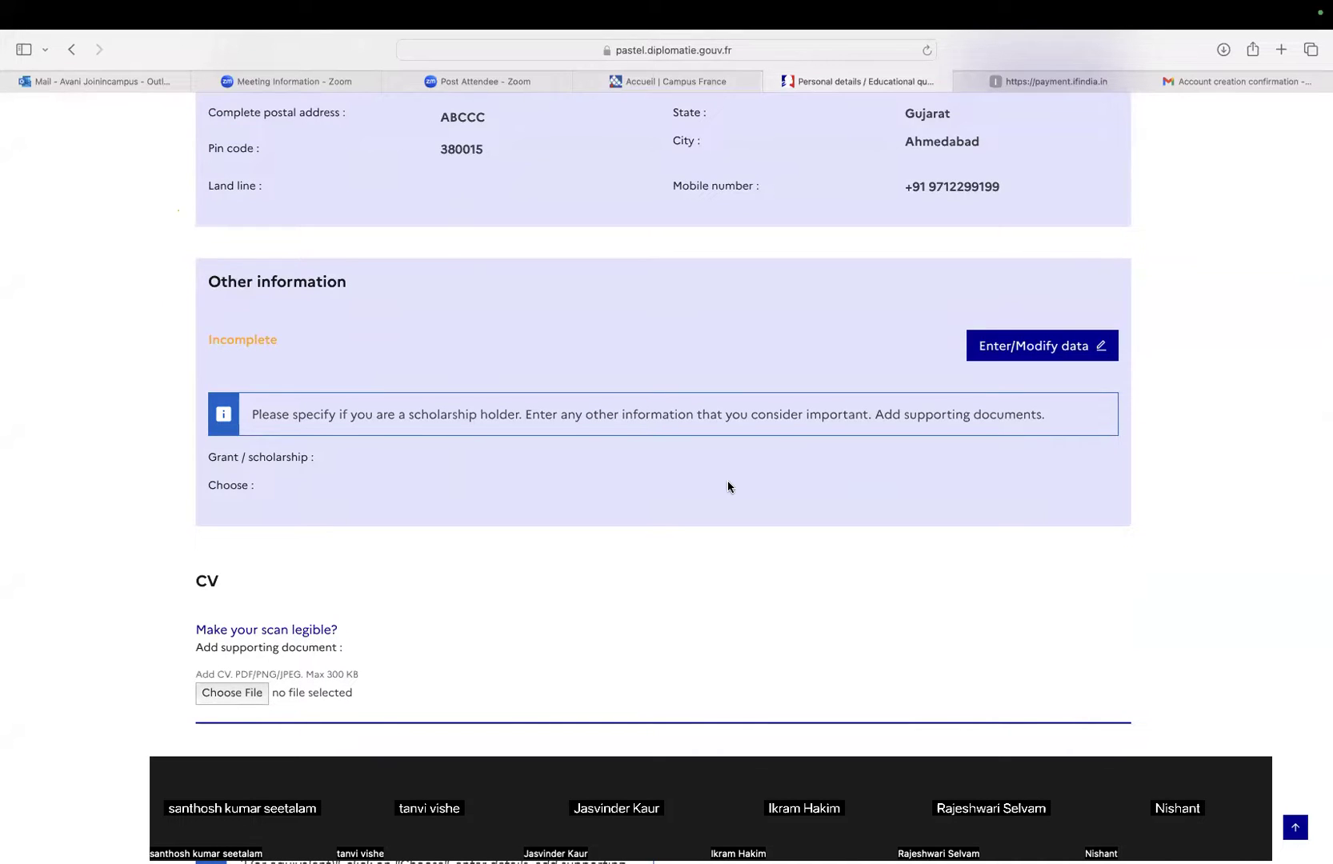
pyautogui.click(1021, 353)
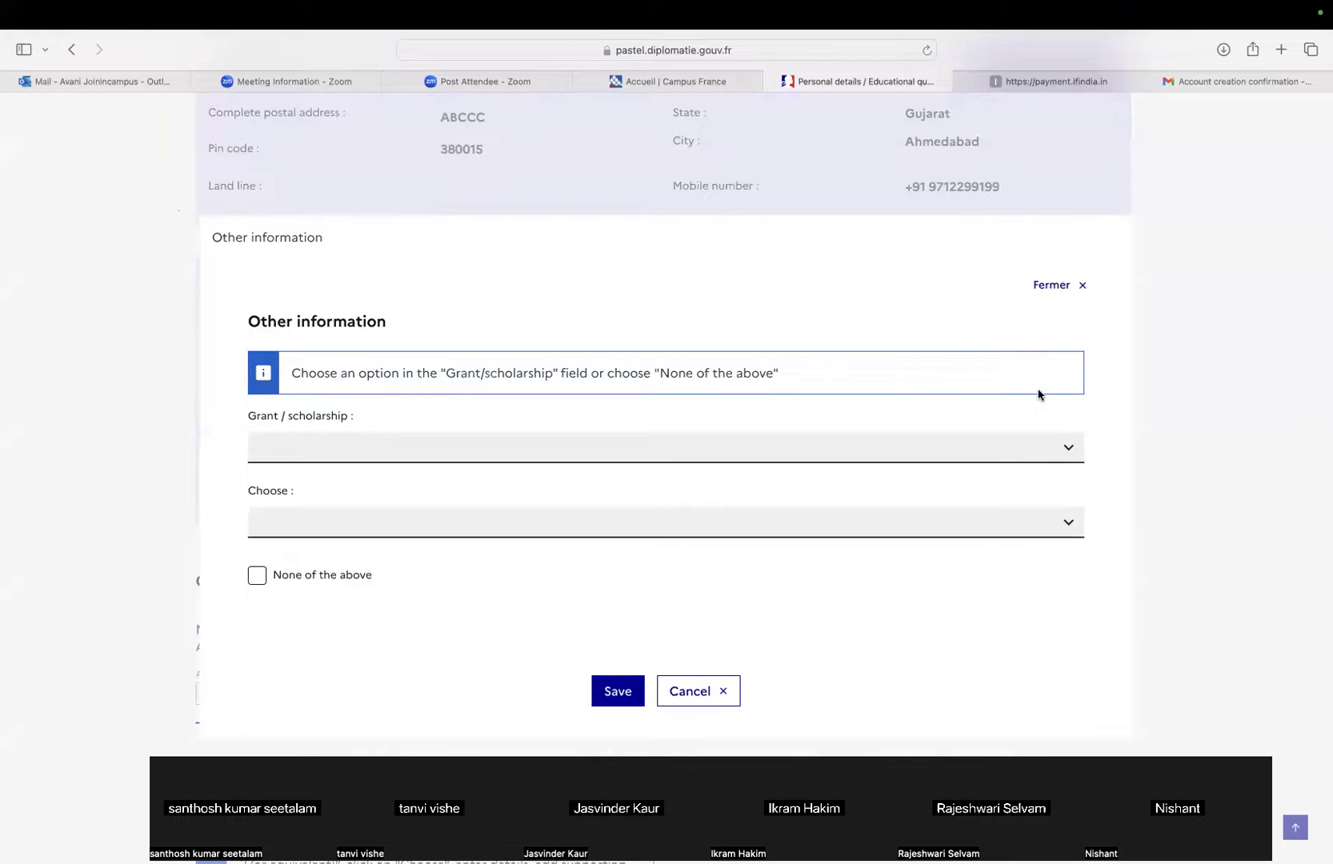
# Set Grant/scholarship and Choose to Other, tick None of the above, and save
pyautogui.click(355, 448)
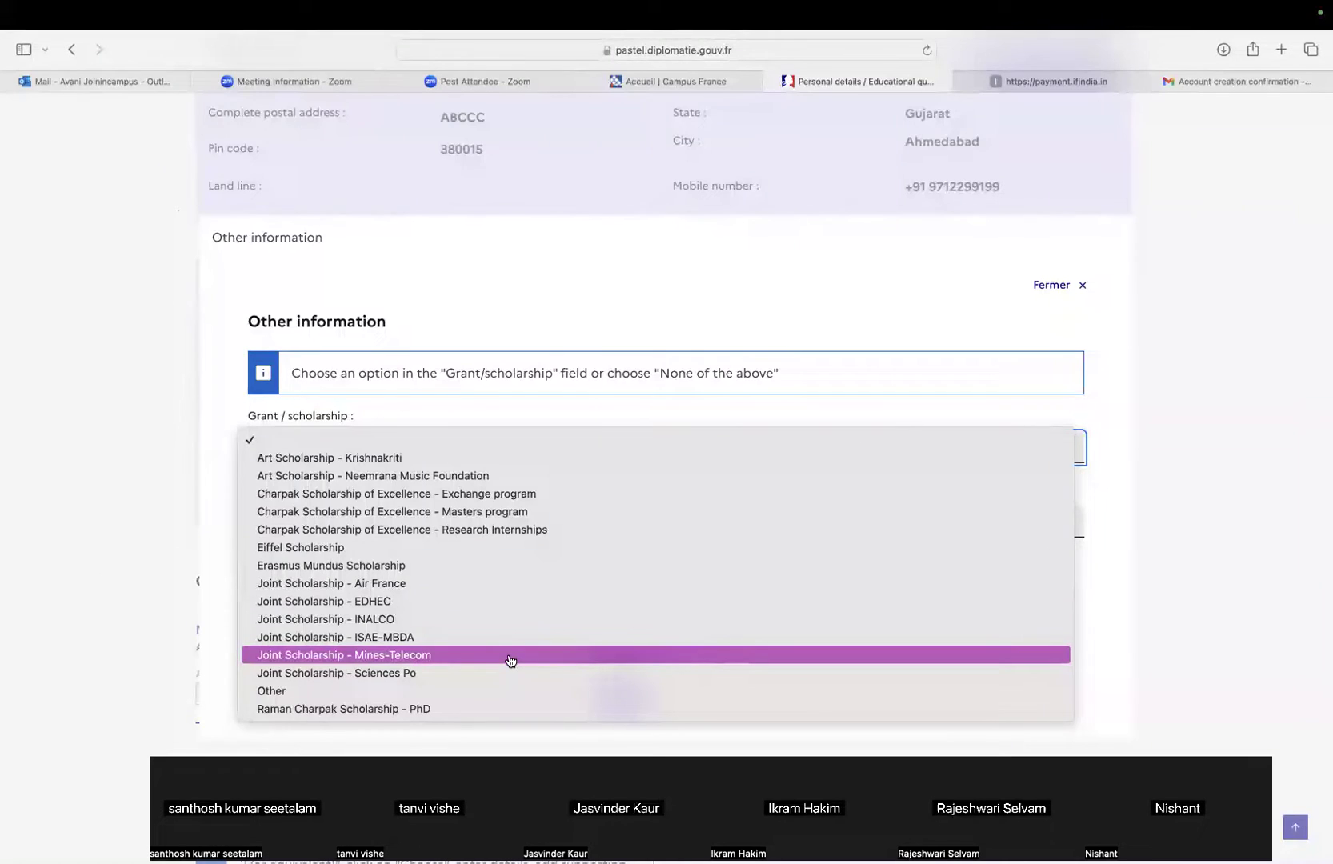
pyautogui.click(322, 693)
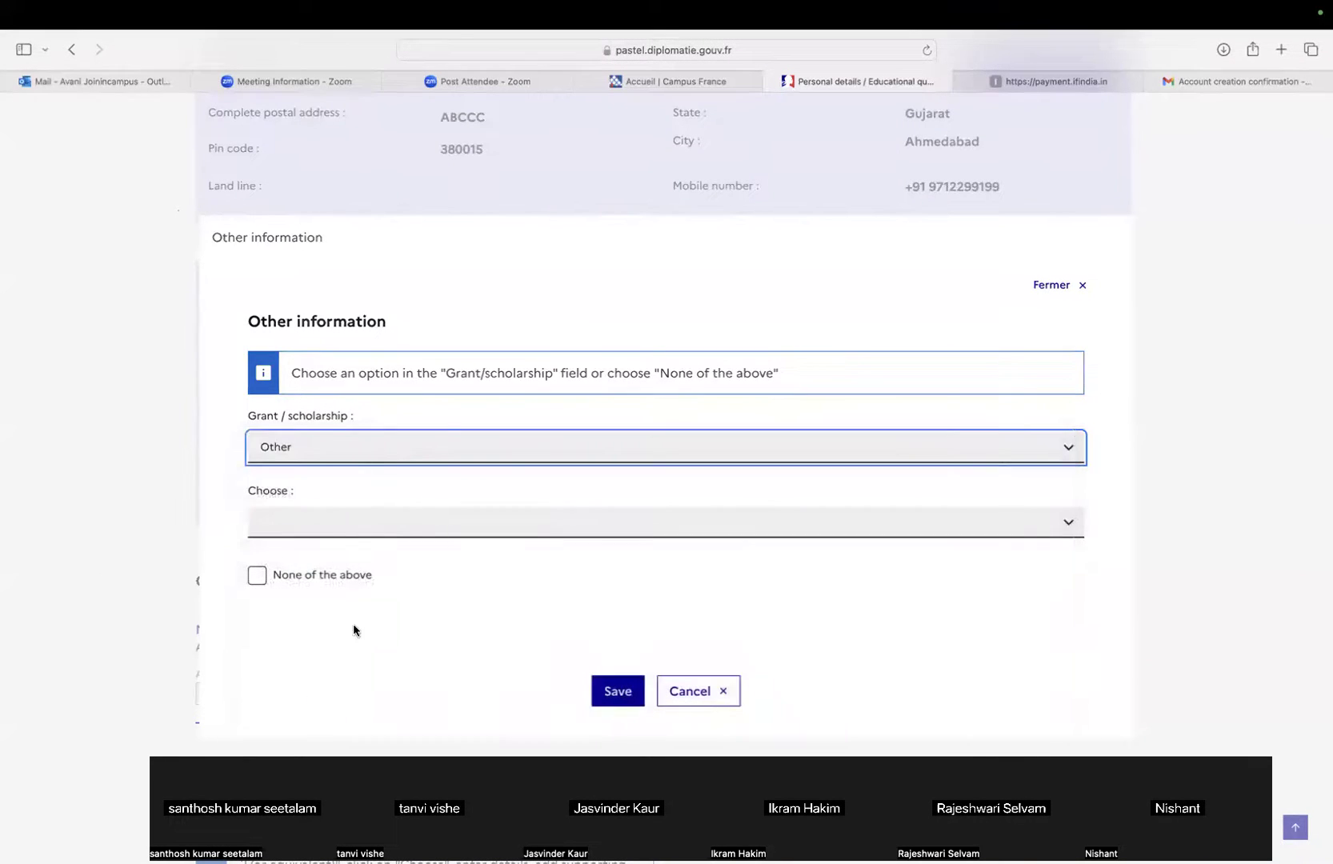
pyautogui.click(378, 528)
pyautogui.click(372, 535)
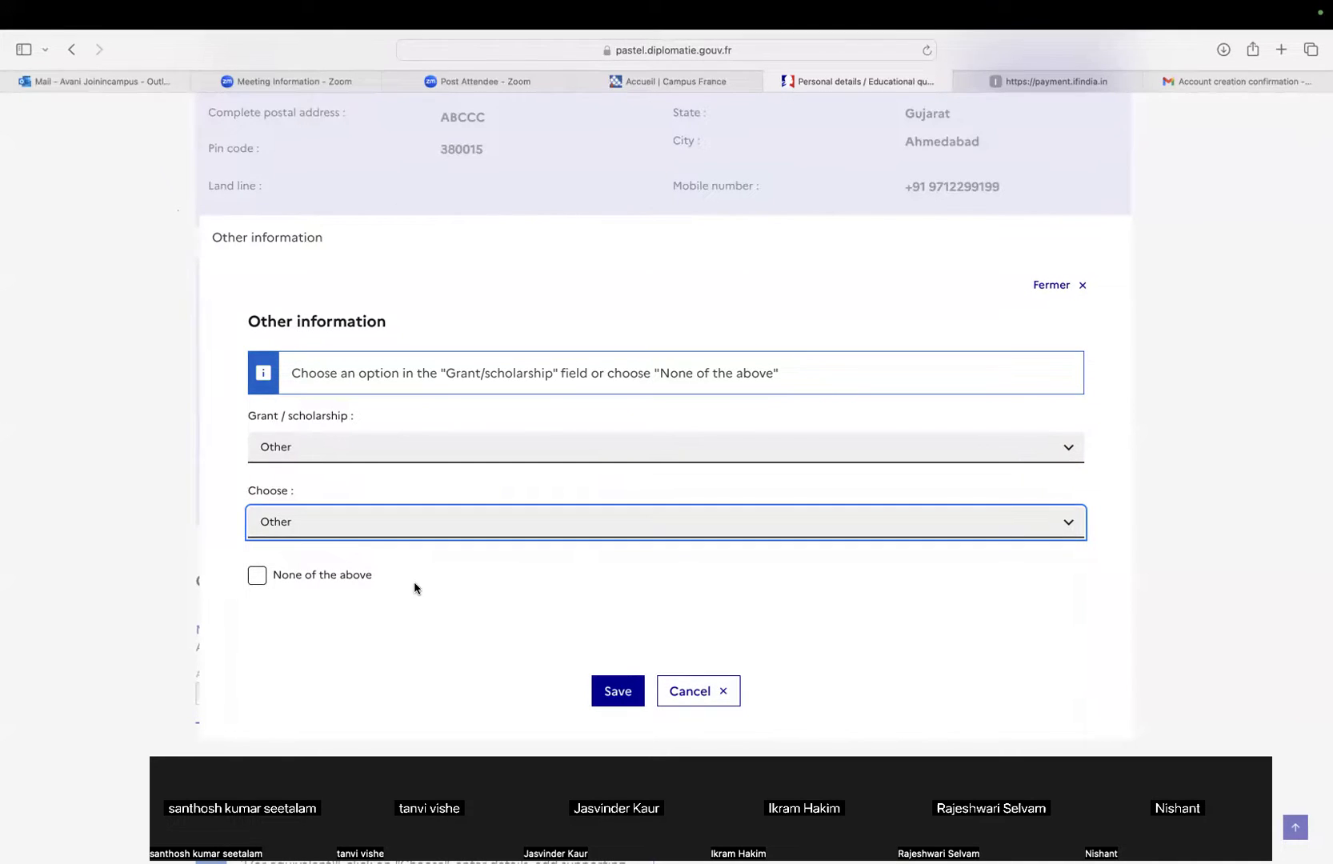
pyautogui.click(257, 577)
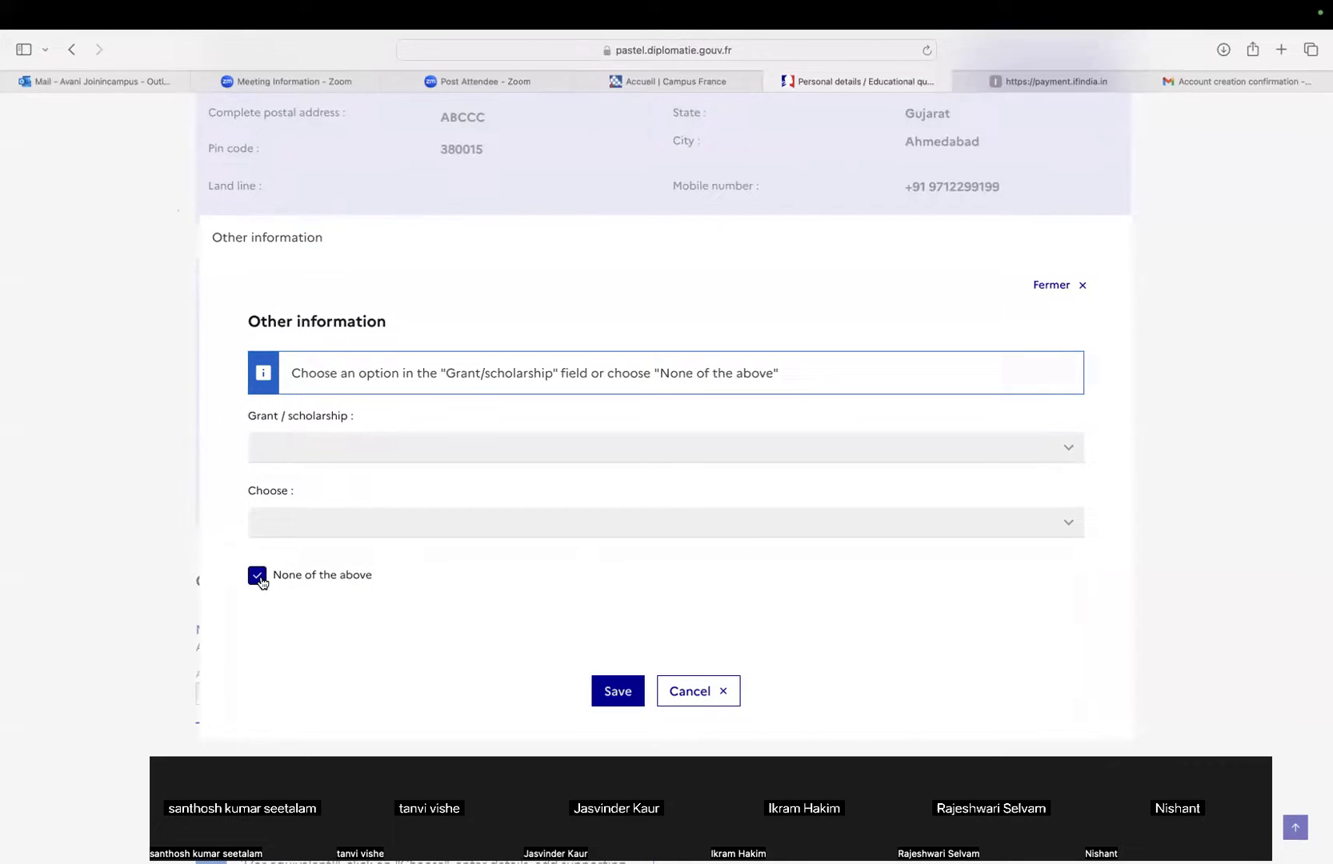
pyautogui.click(609, 693)
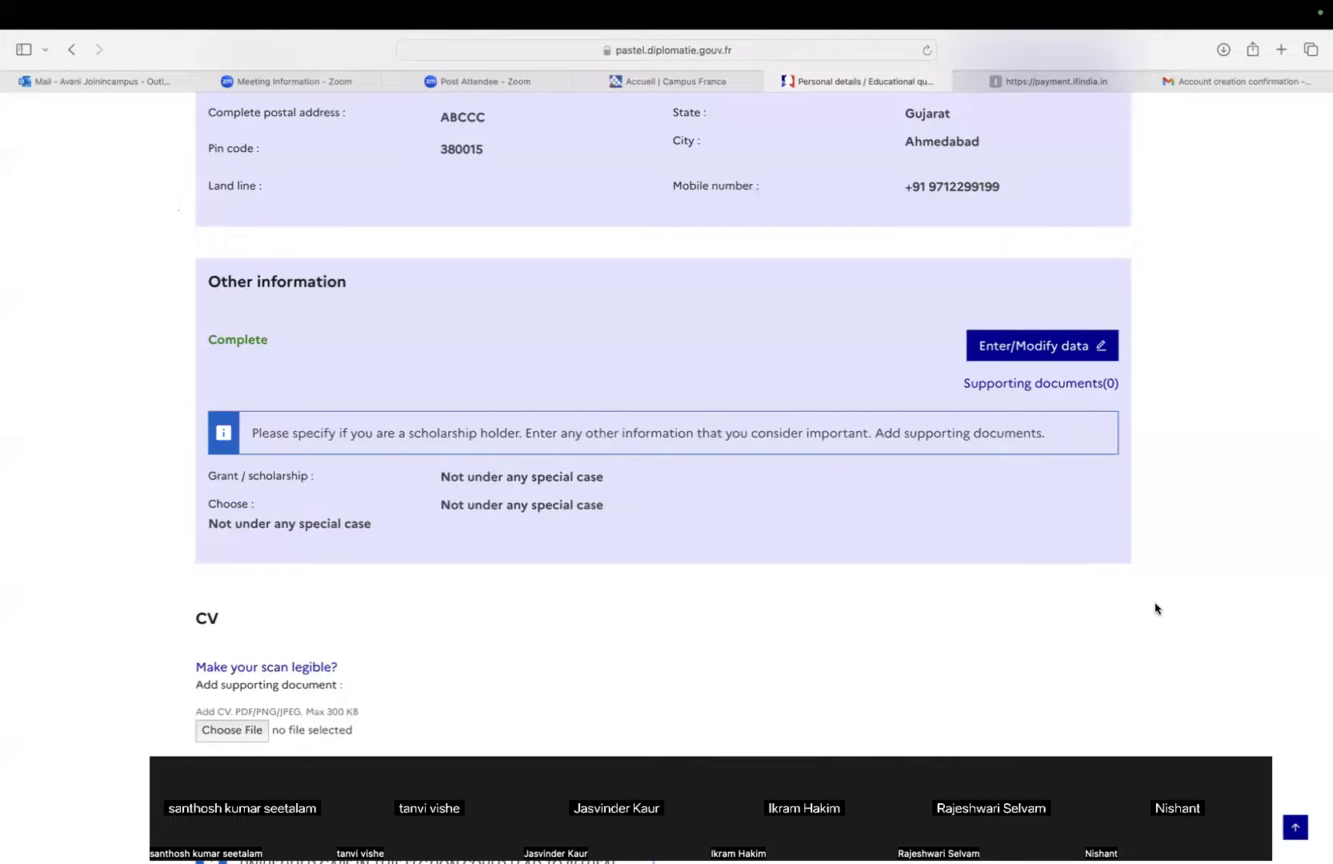
# Scroll down to the CV section and open its Choose File dialog
pyautogui.scroll(-2, 717, 534)
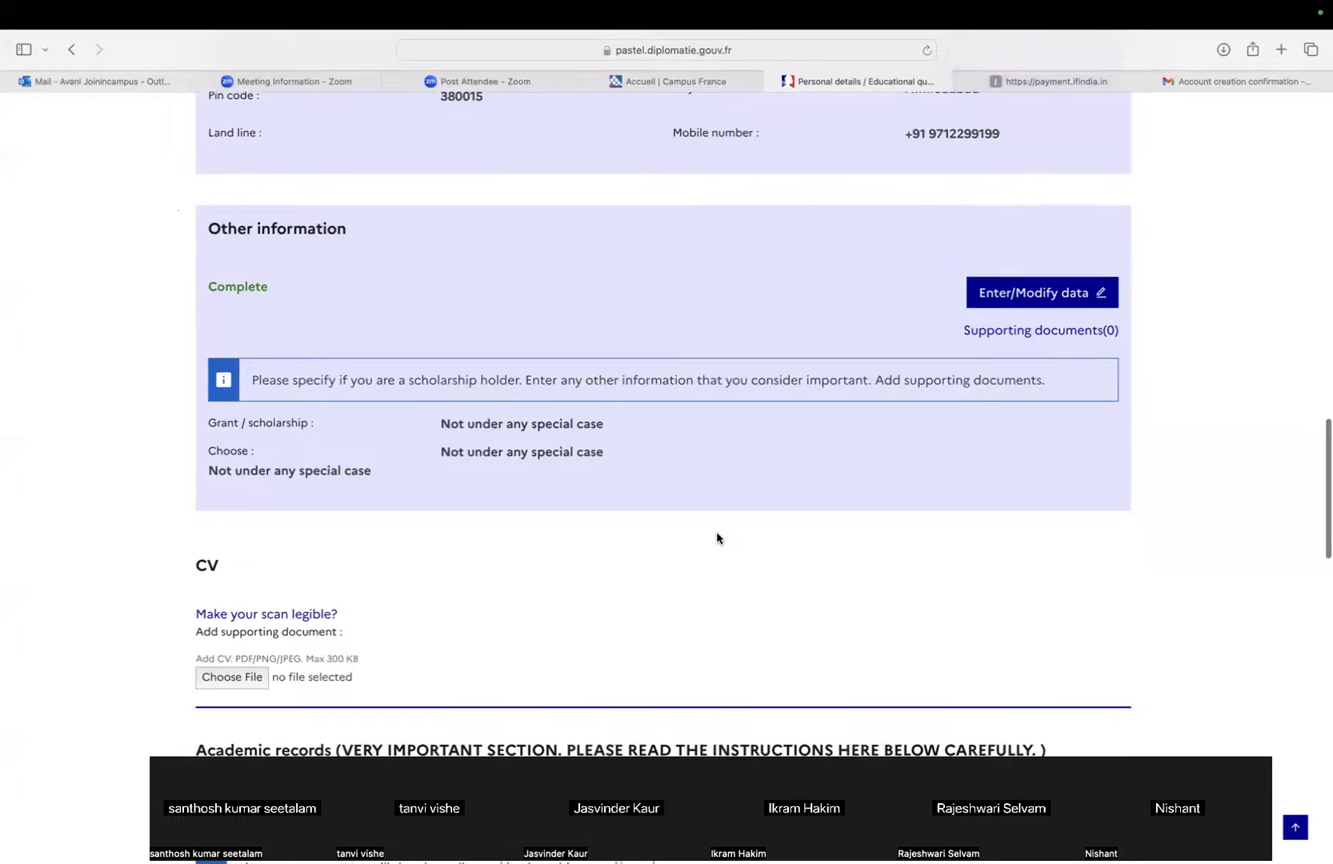
pyautogui.scroll(-3, 707, 544)
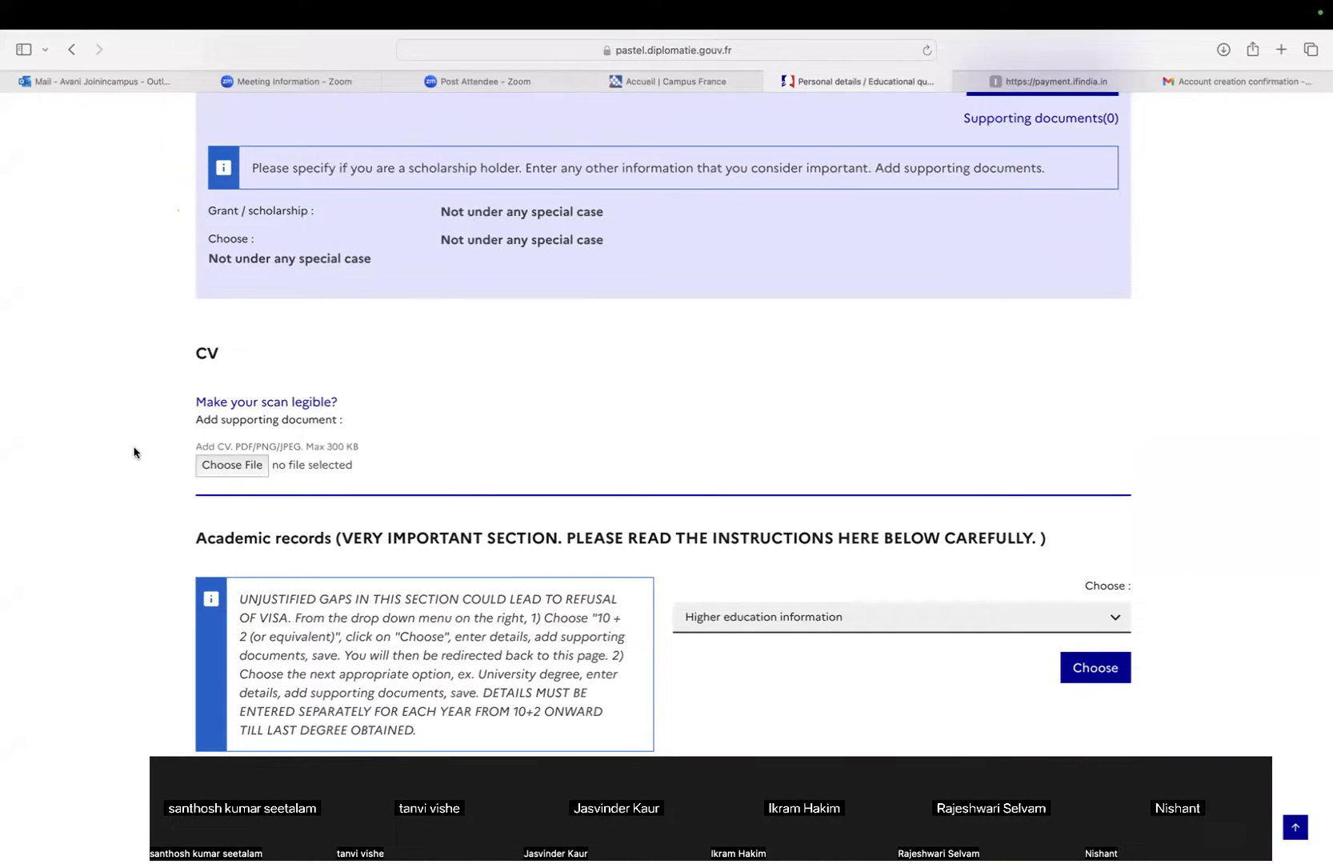
pyautogui.click(223, 466)
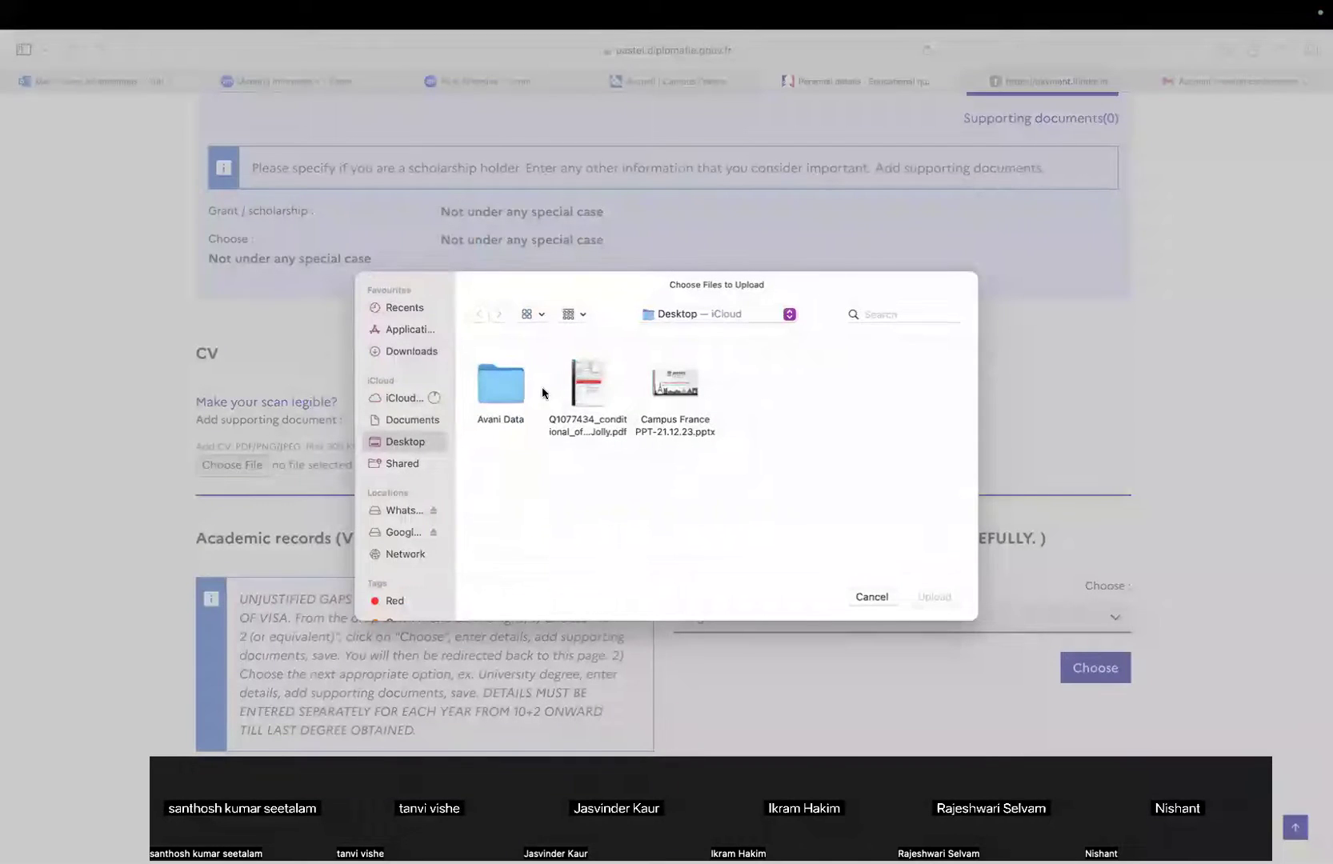
# Select the conditional offer letter PDF on the Desktop and upload it as the CV
pyautogui.click(588, 386)
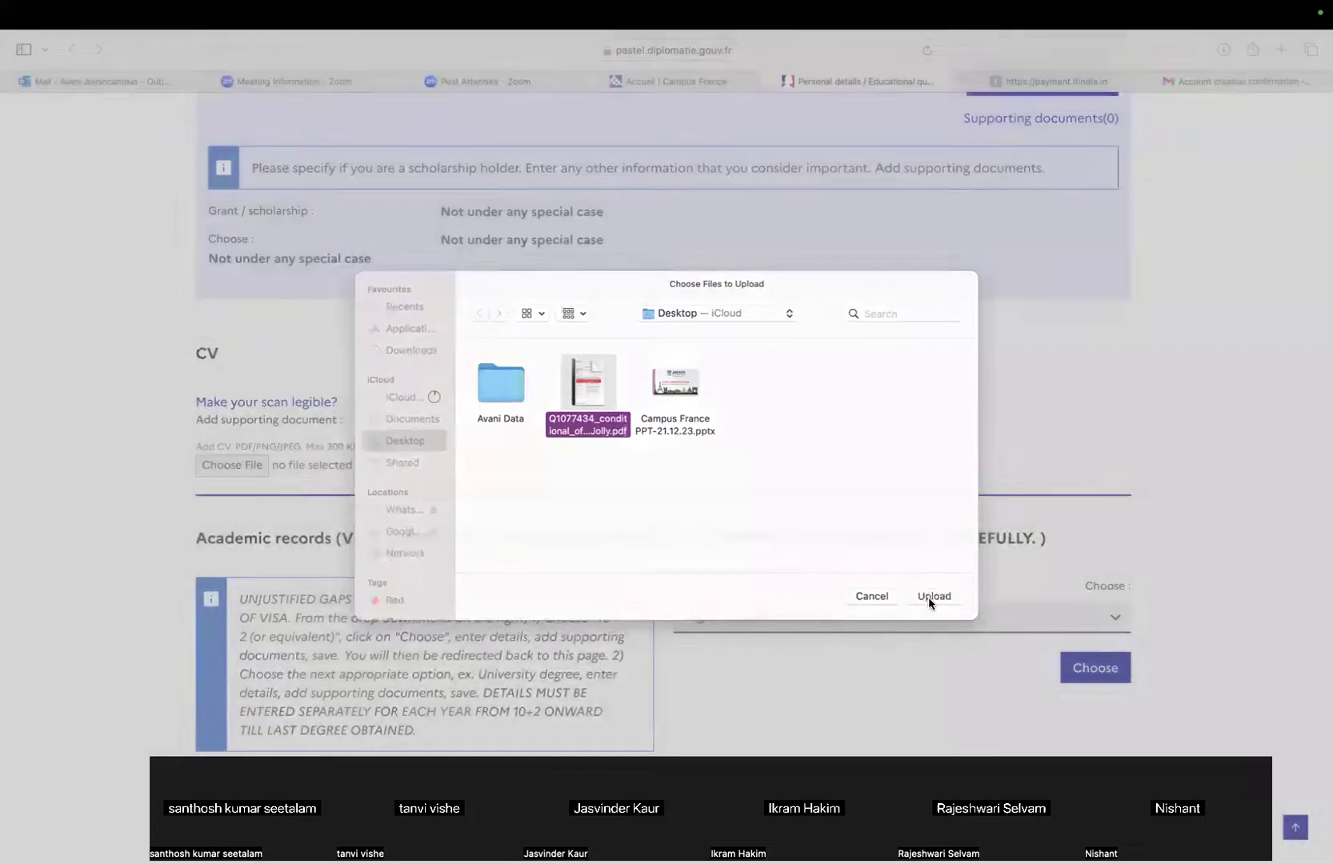
pyautogui.click(931, 598)
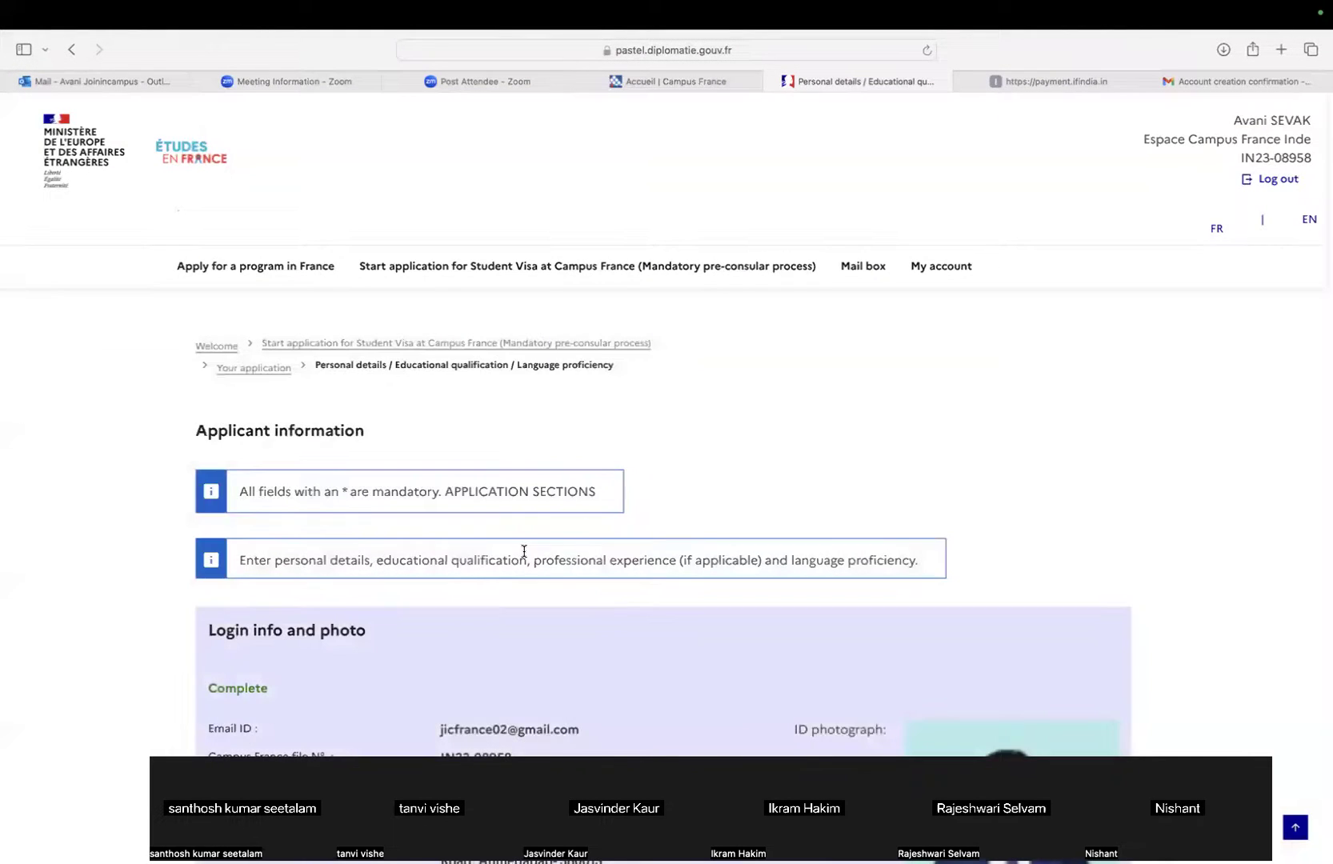
pyautogui.scroll(-4, 512, 564)
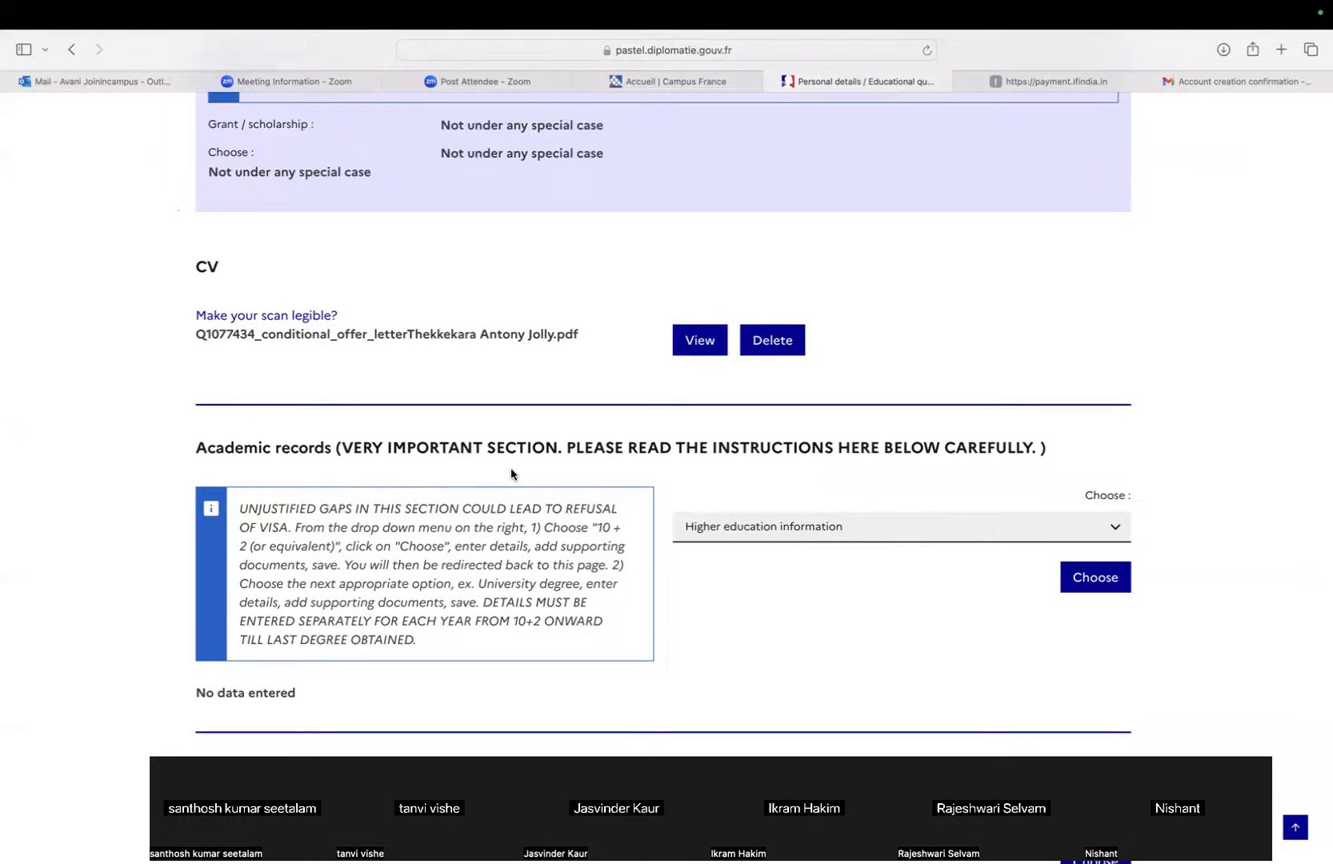
pyautogui.scroll(-5, 500, 475)
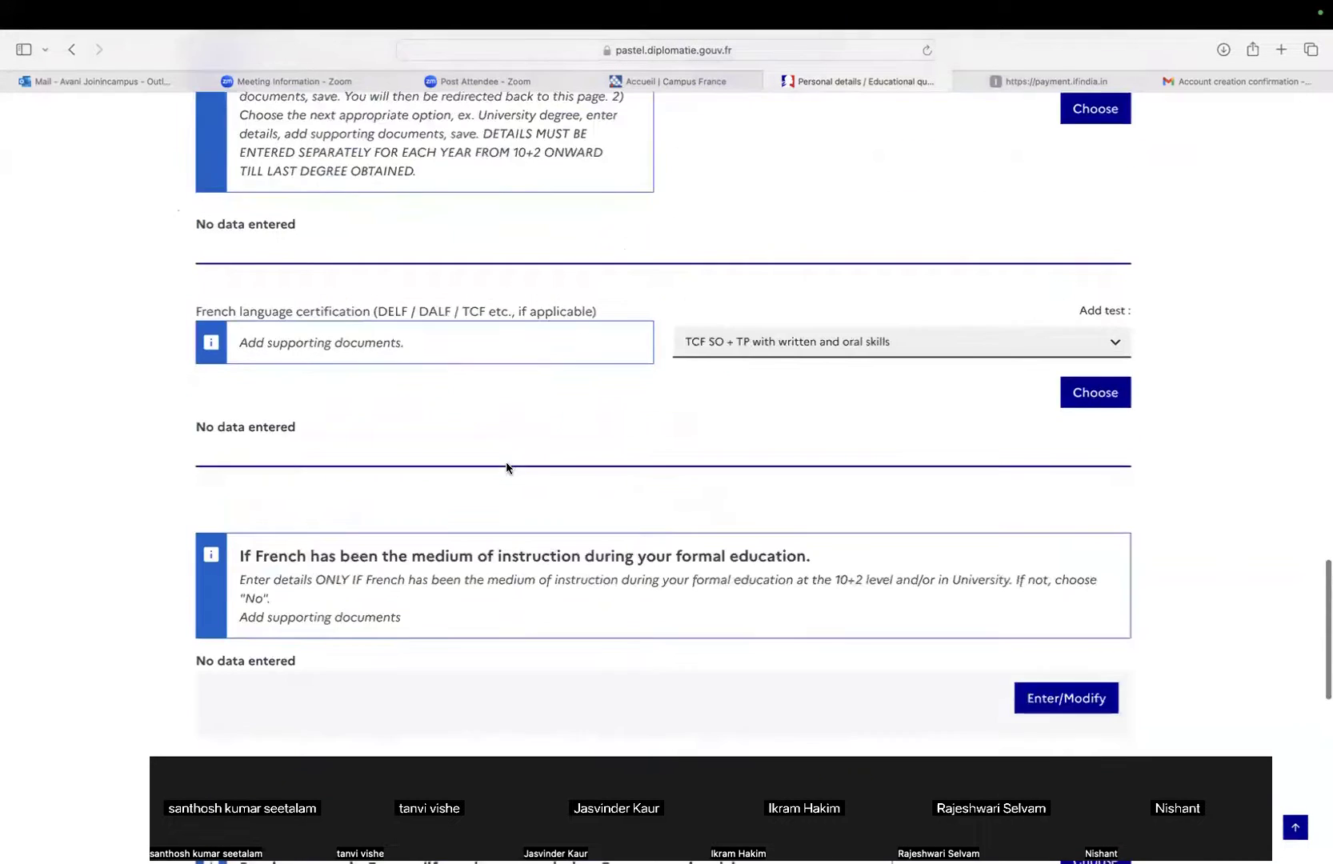
pyautogui.scroll(1, 501, 465)
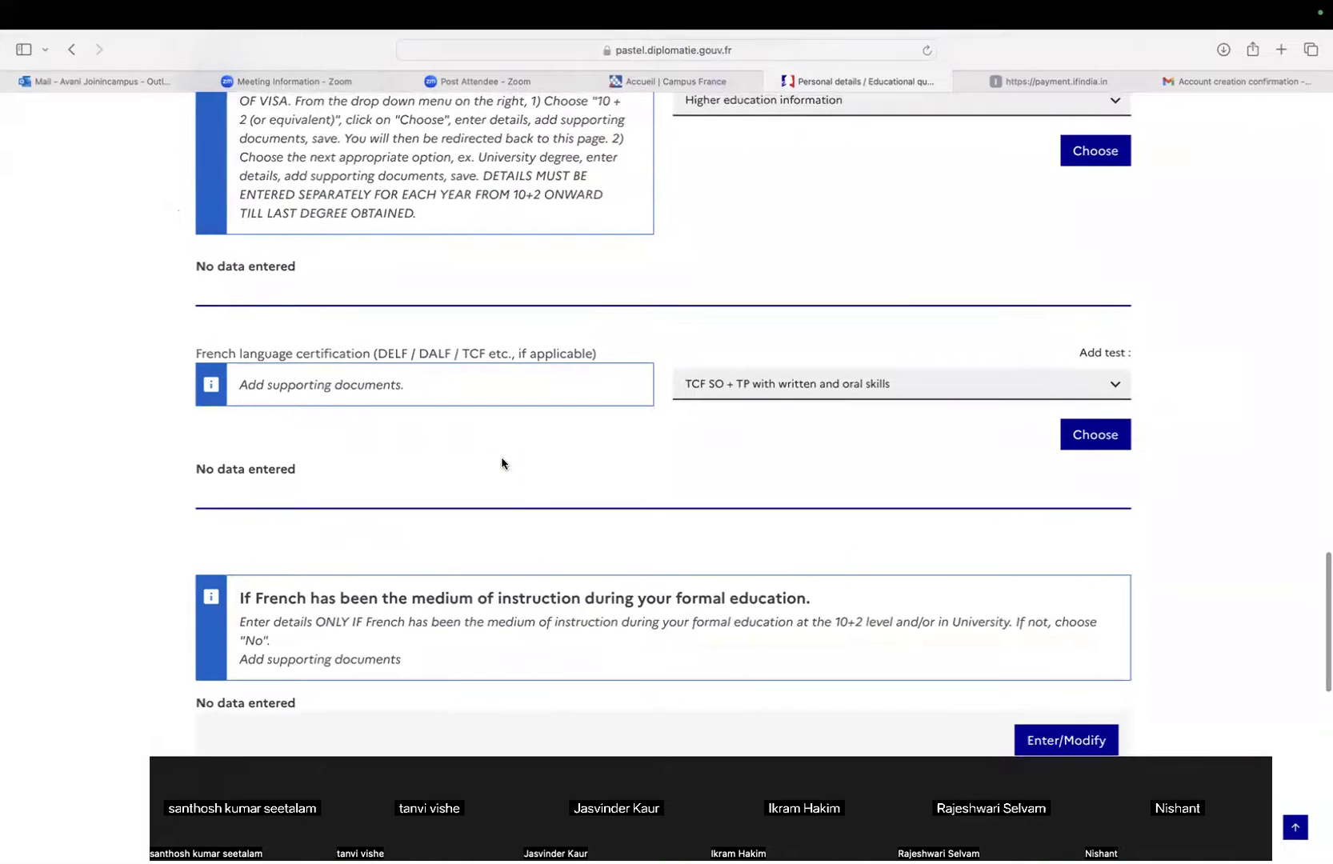
pyautogui.scroll(1, 476, 455)
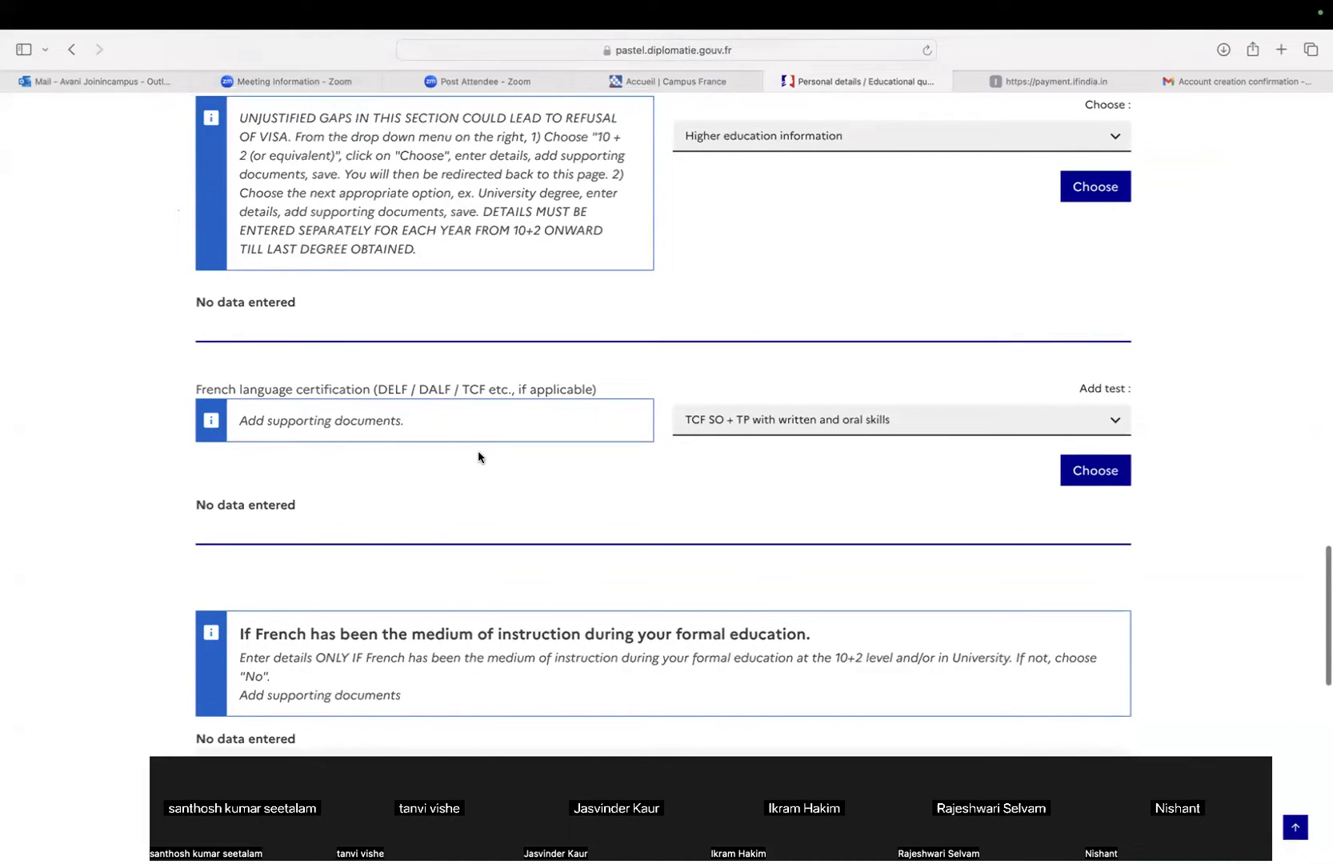
pyautogui.scroll(-1, 476, 453)
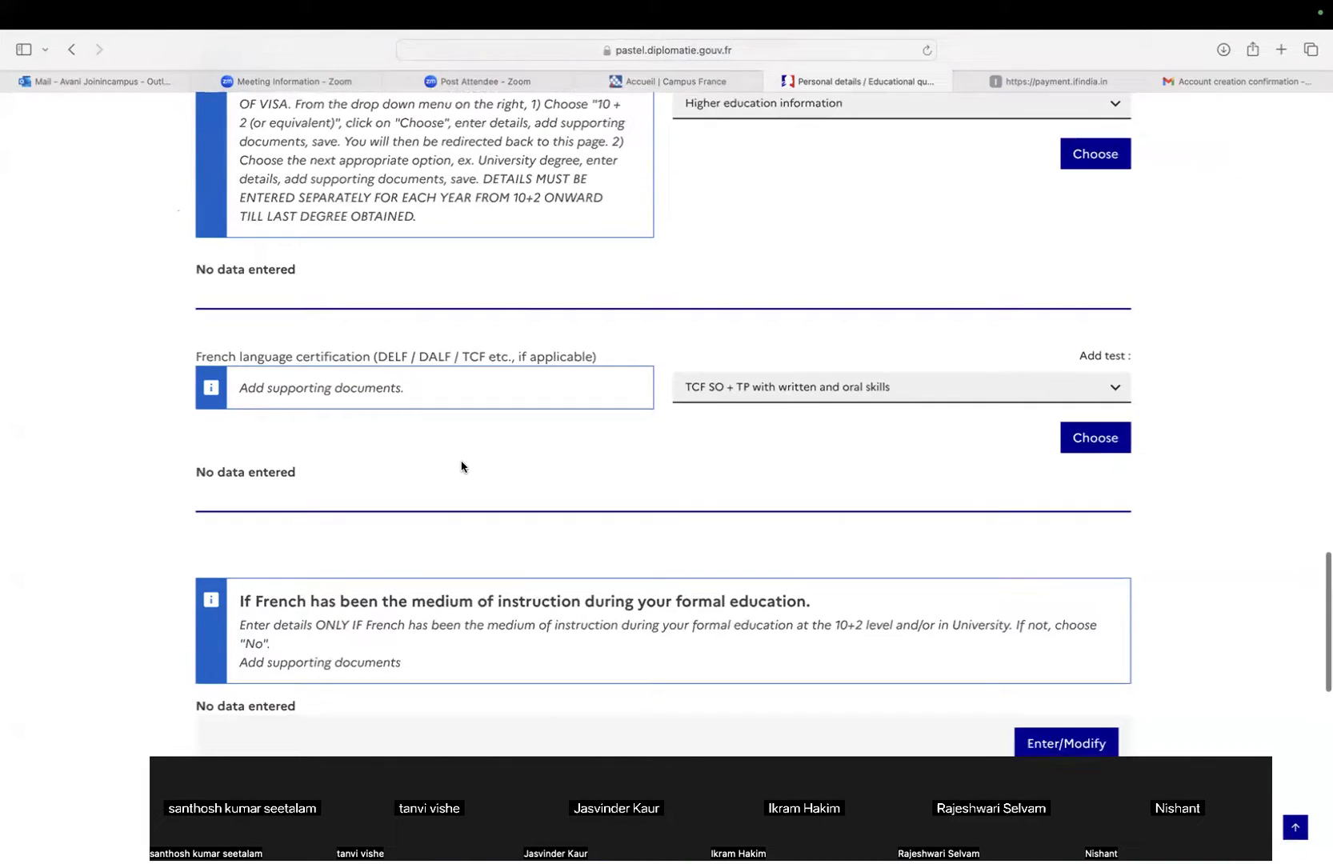
pyautogui.scroll(-1, 462, 466)
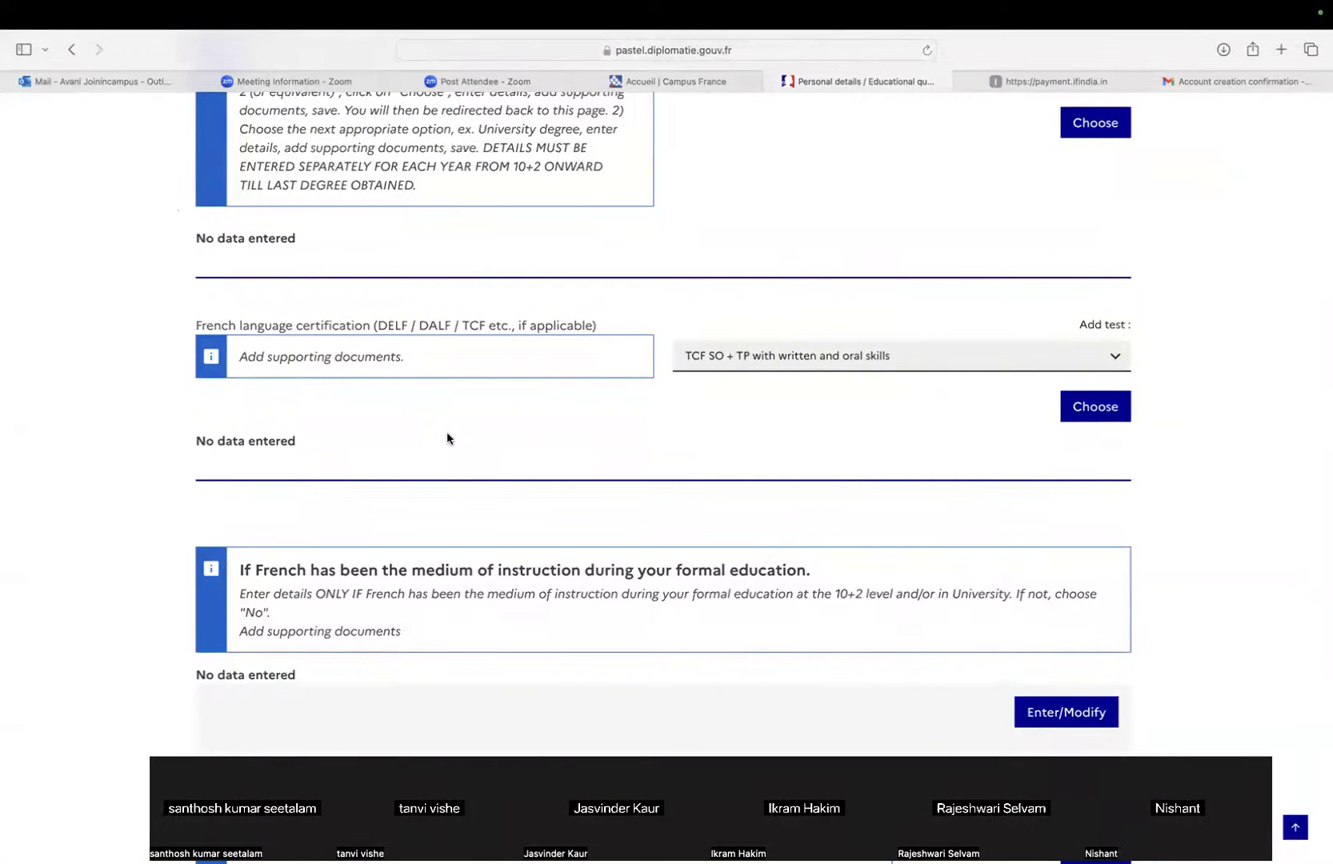
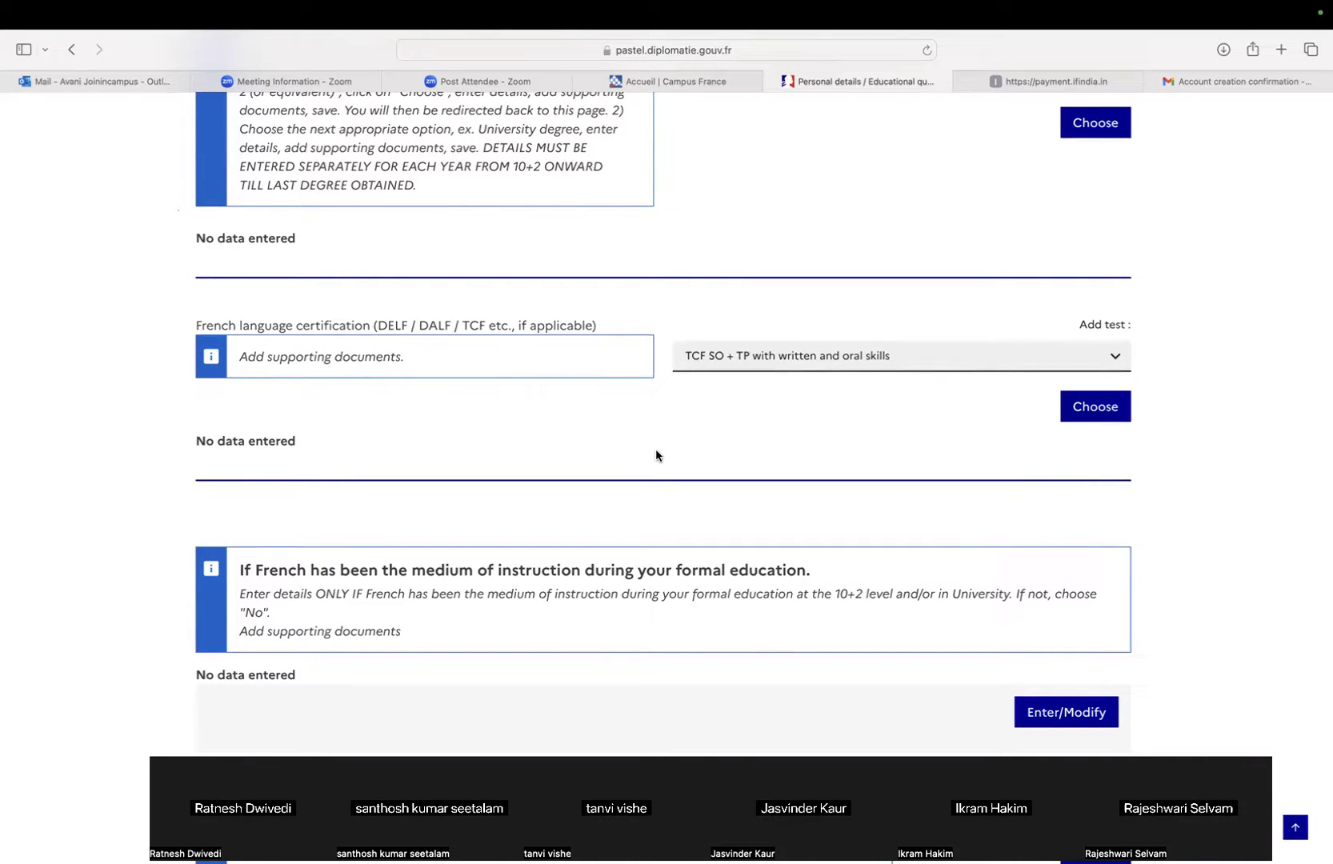
# Keep the current French certification test and scroll down to the French medium section
pyautogui.click(736, 370)
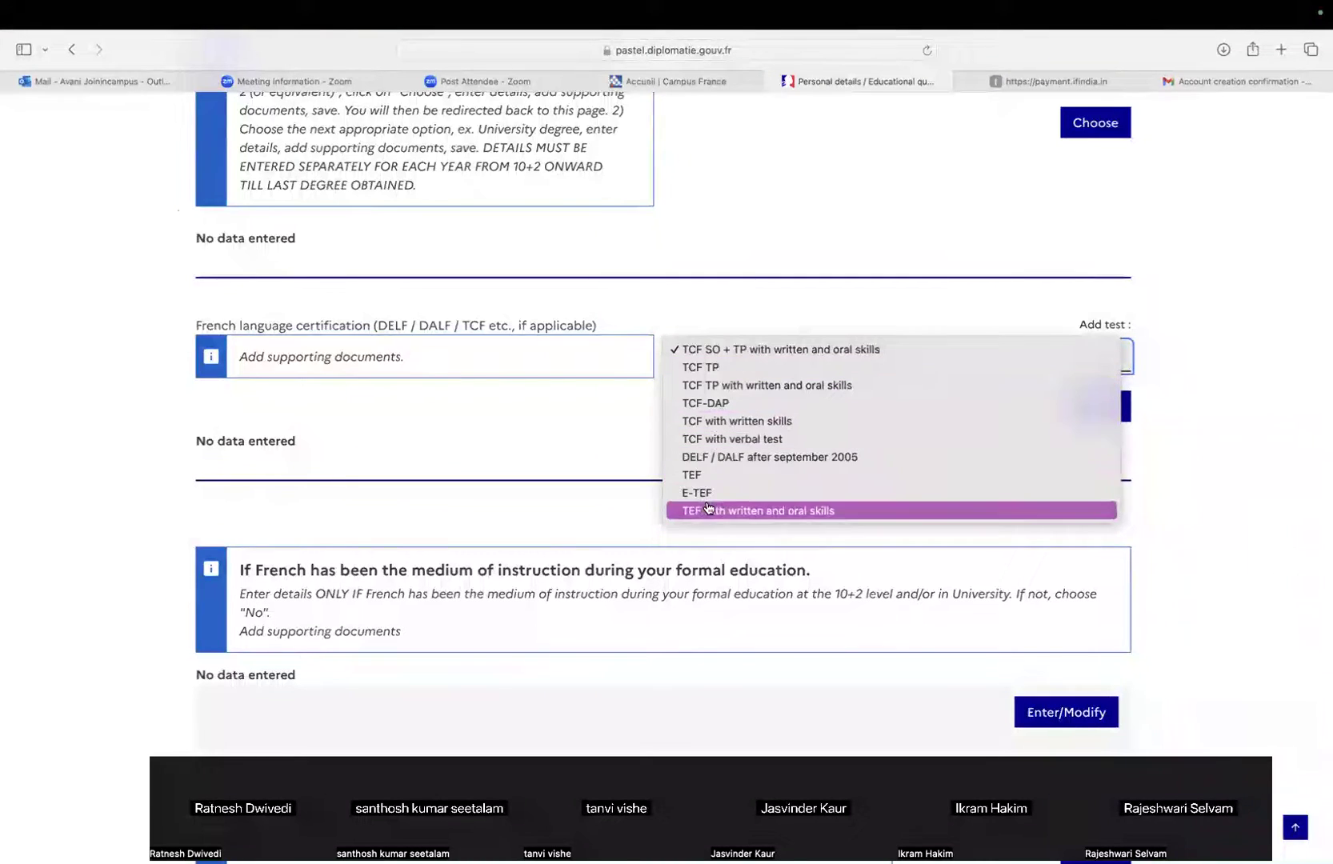
pyautogui.click(570, 437)
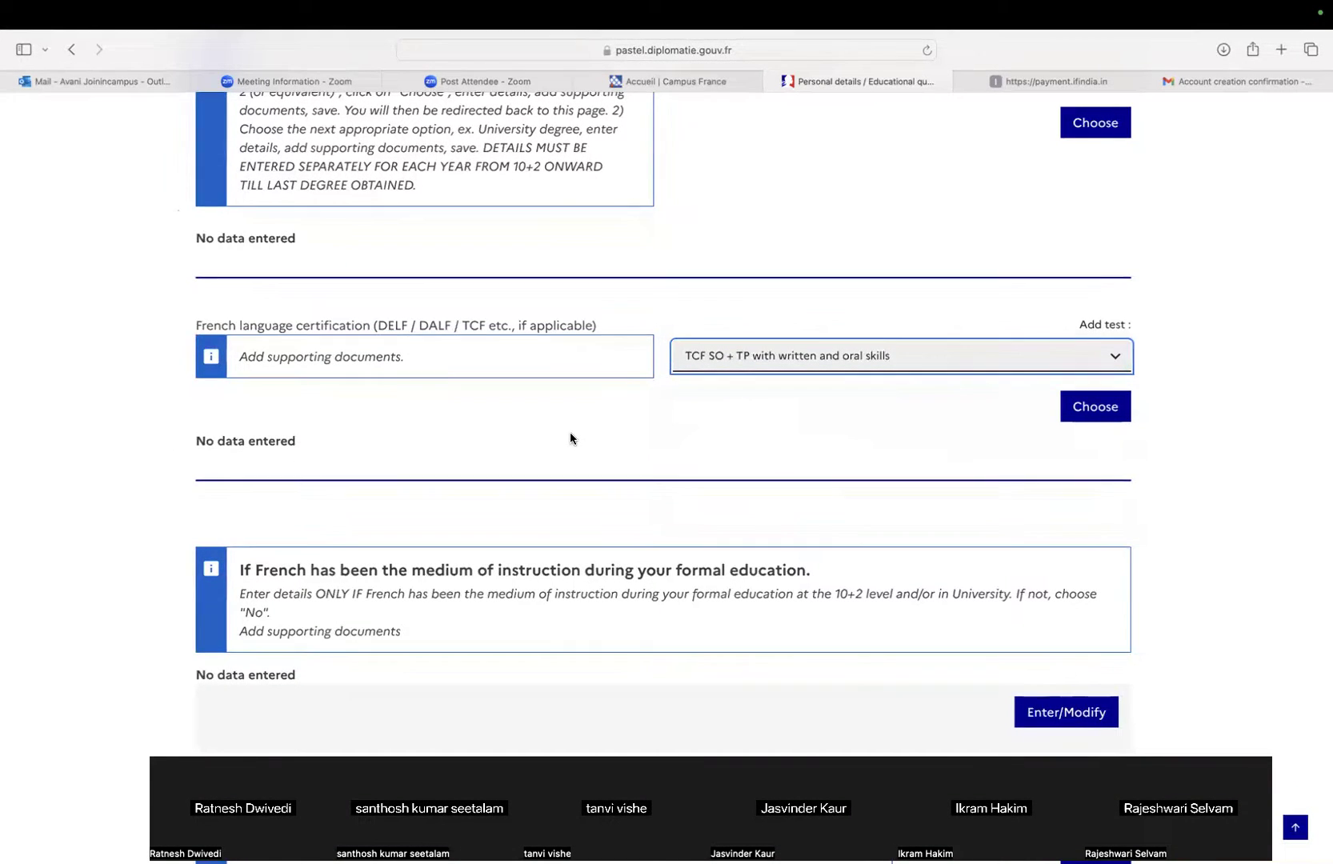
pyautogui.scroll(-2, 568, 436)
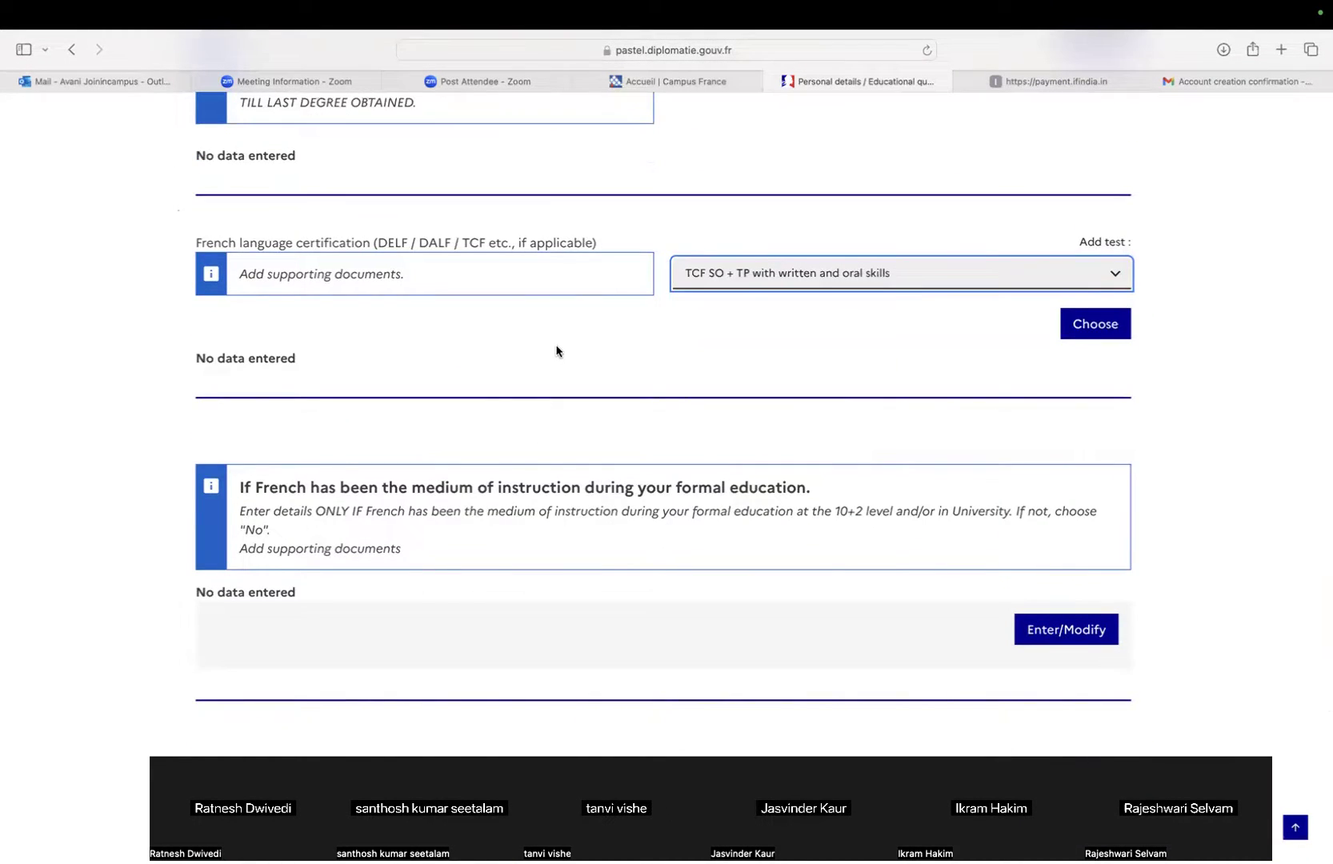
pyautogui.scroll(-2, 554, 356)
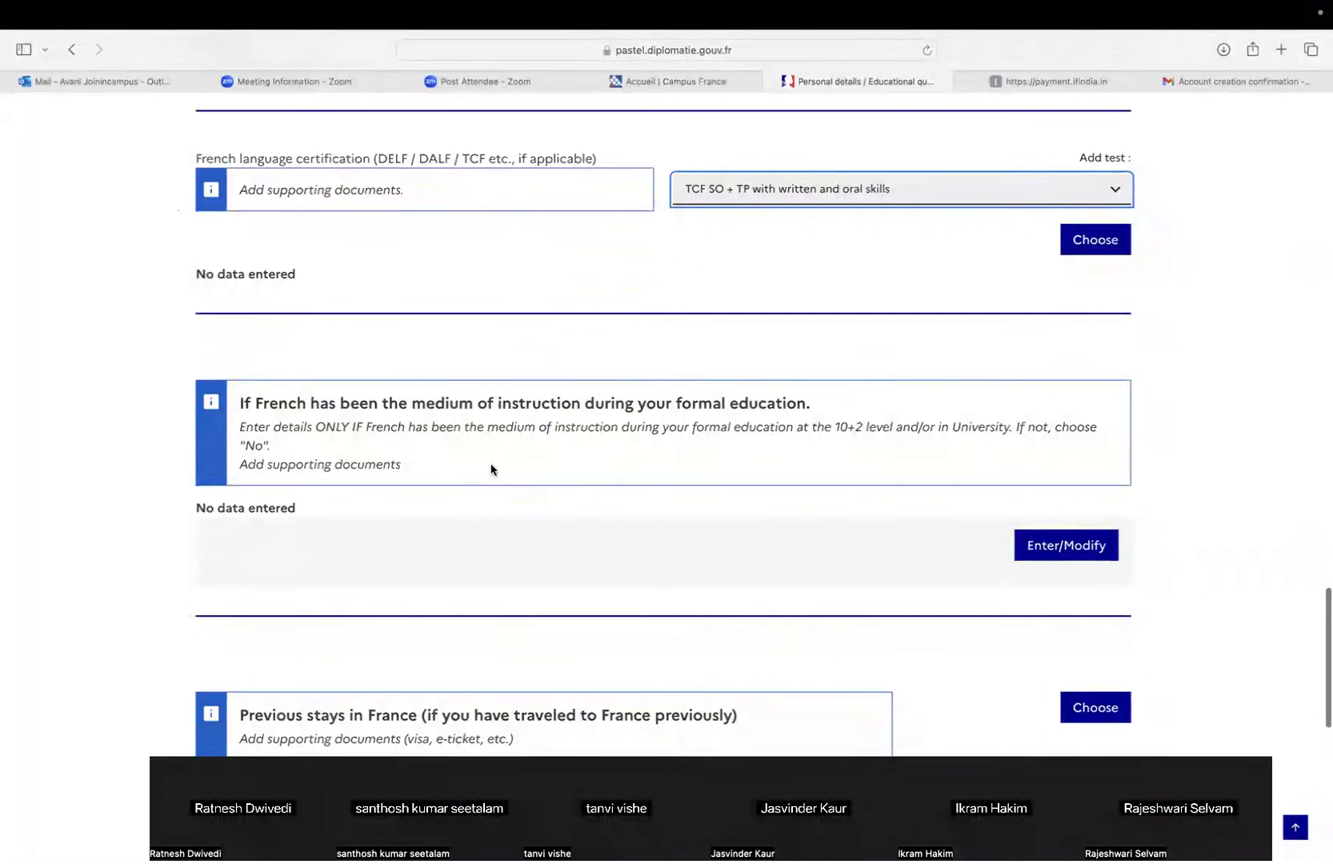
pyautogui.scroll(-1, 488, 467)
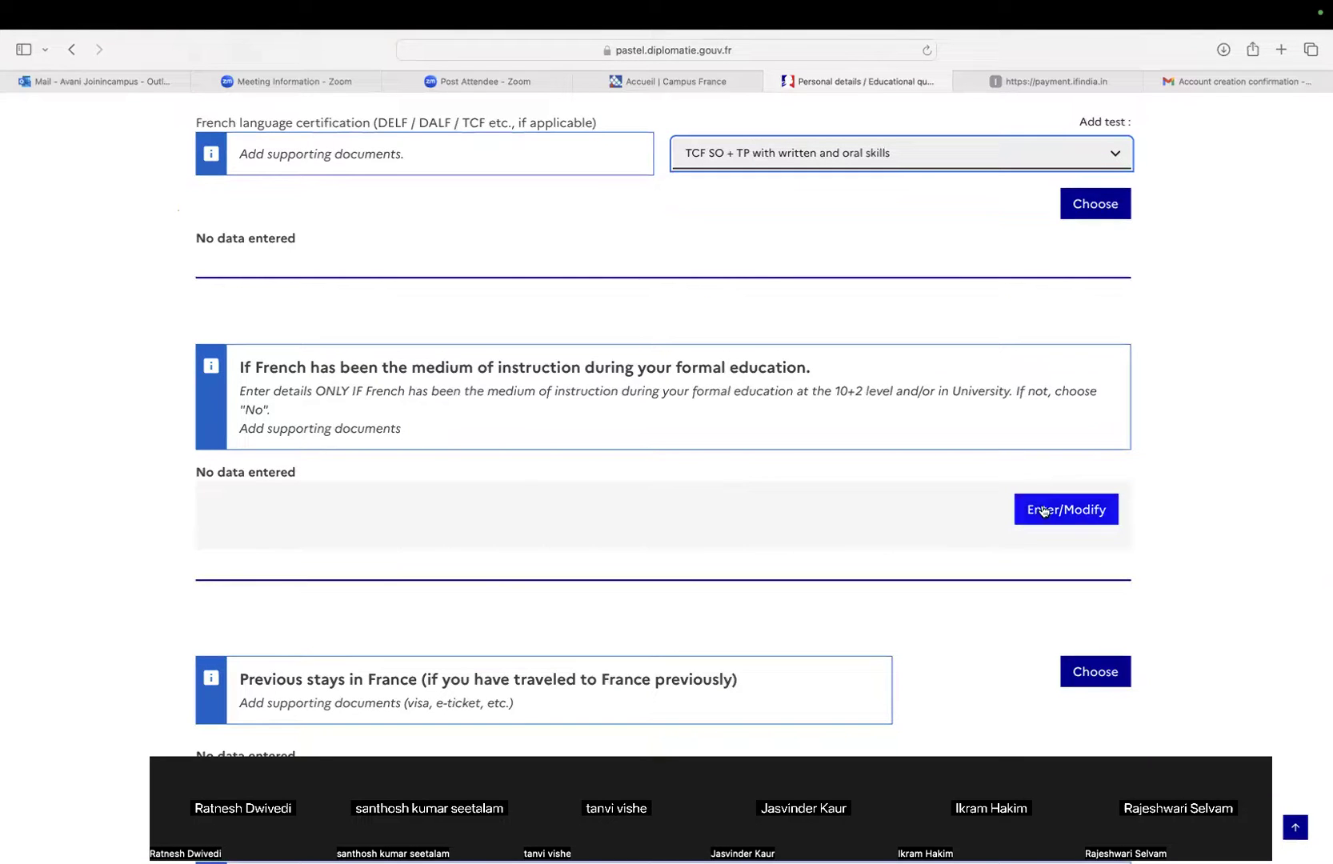
pyautogui.scroll(2, 922, 516)
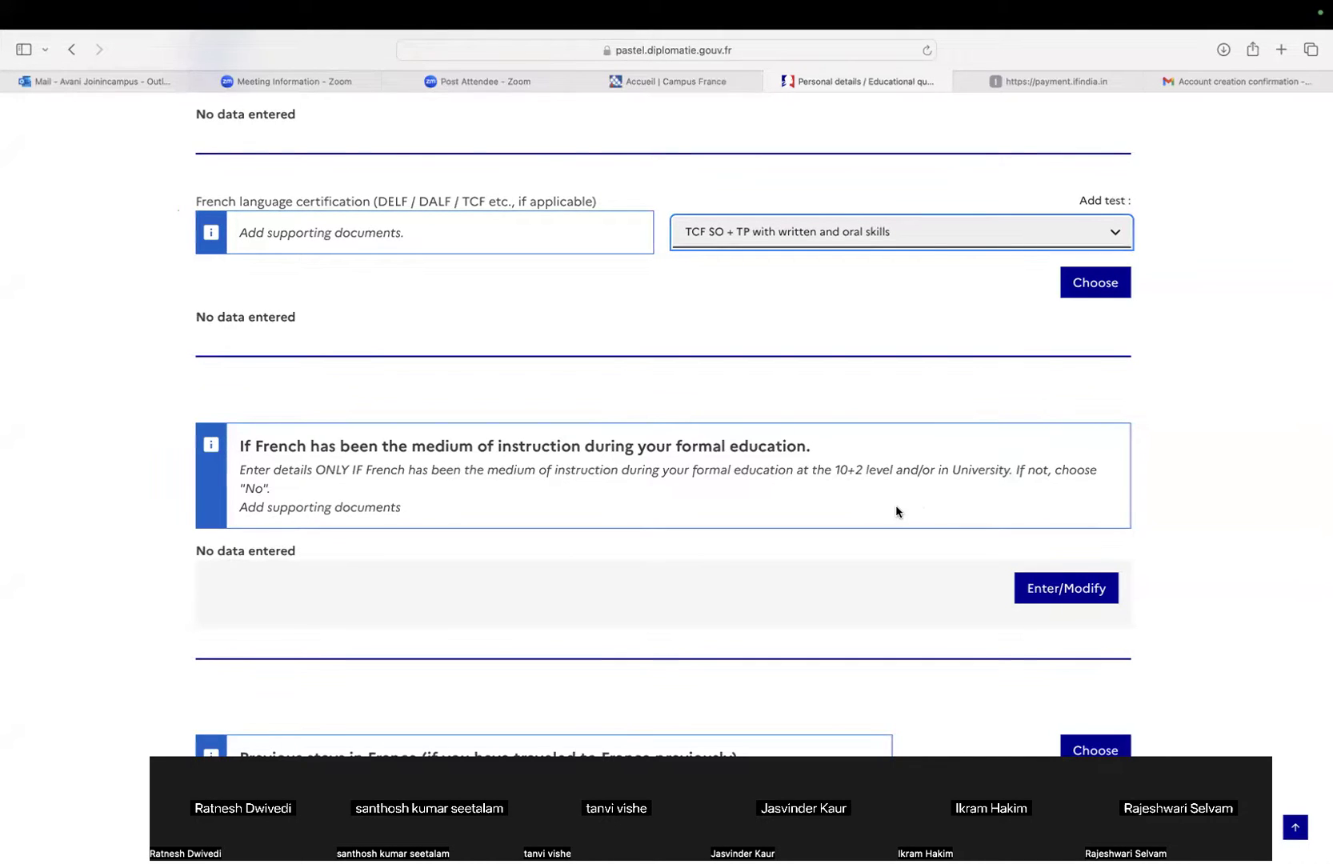
pyautogui.scroll(-2, 895, 505)
# Set 'I have studied French' to No and save the French language proficiency form
pyautogui.click(1072, 522)
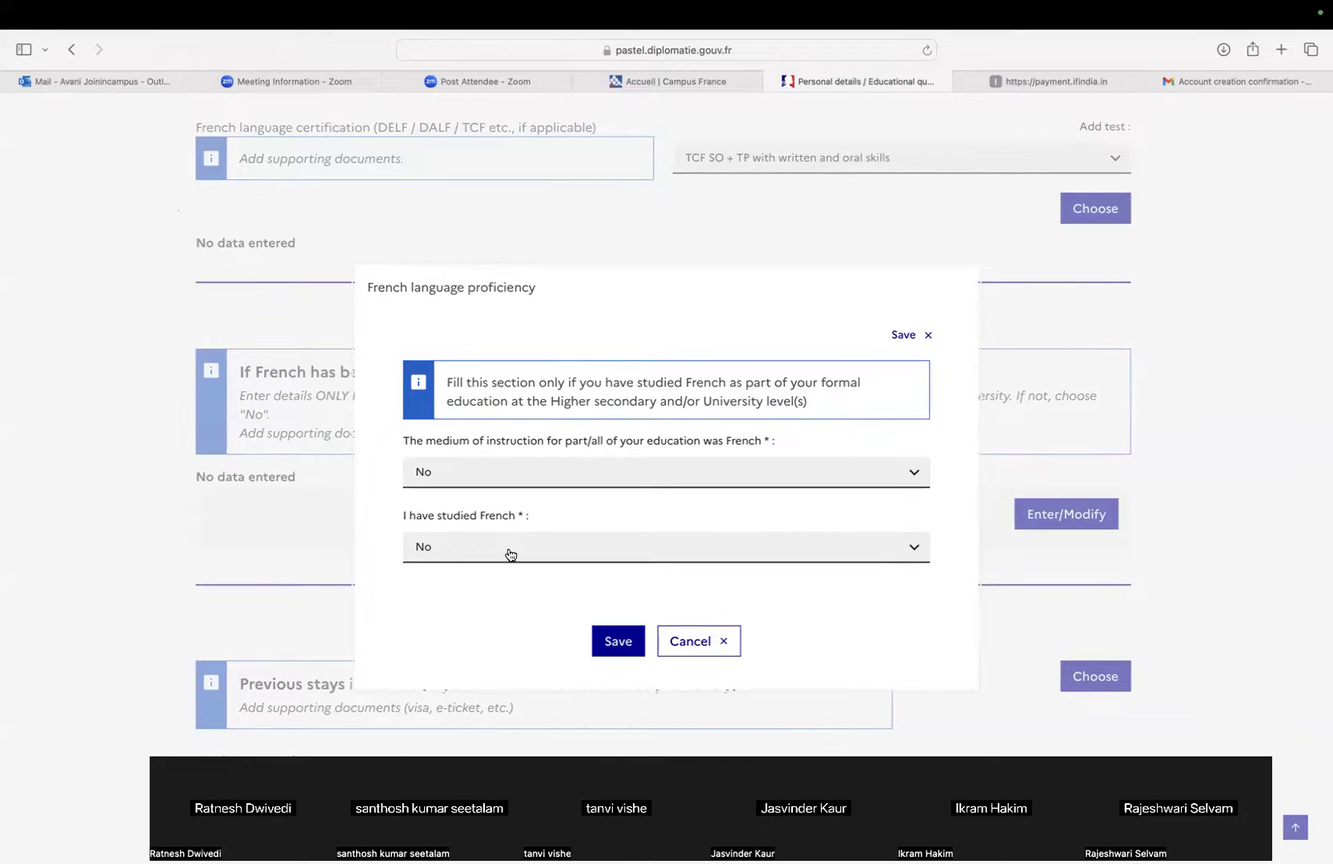
pyautogui.click(507, 551)
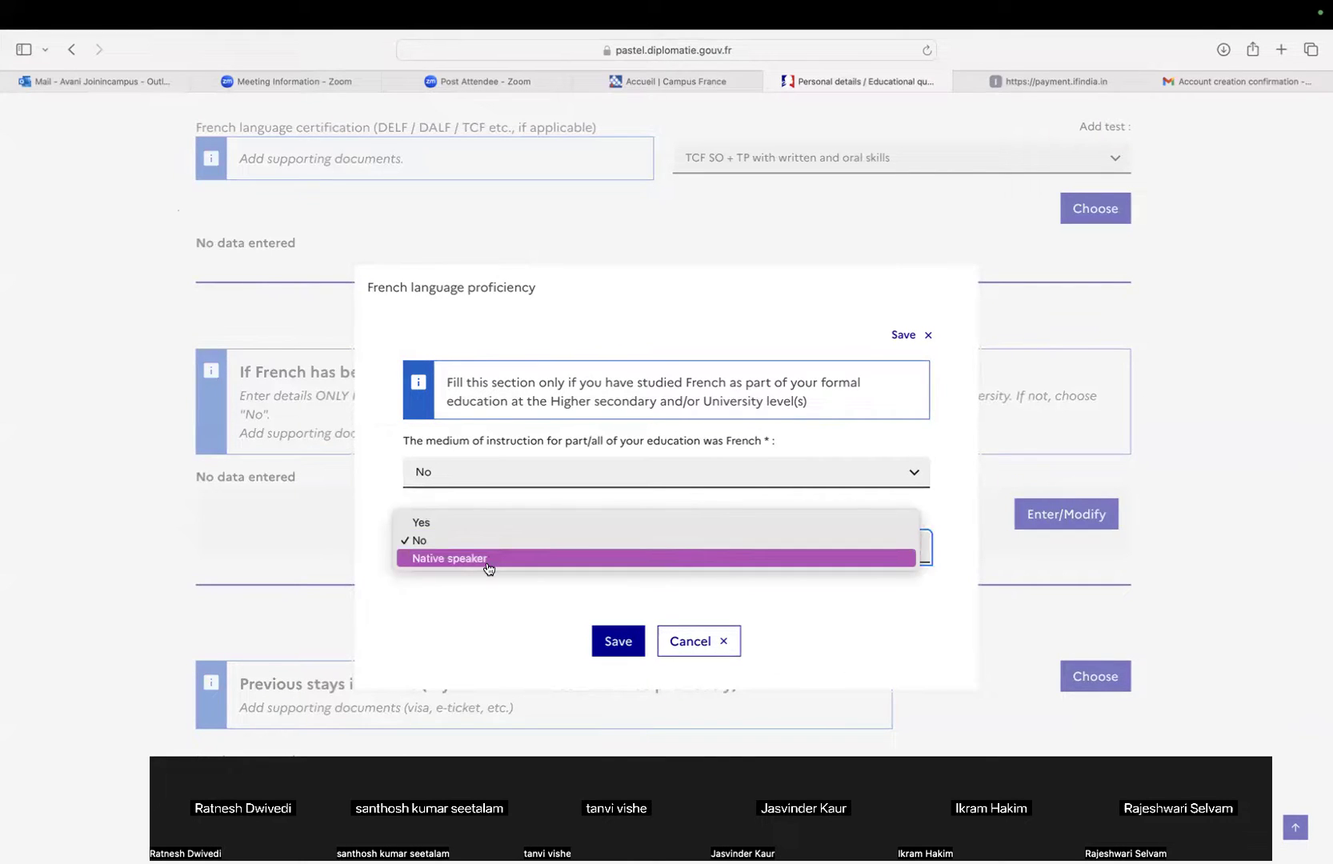
pyautogui.click(460, 607)
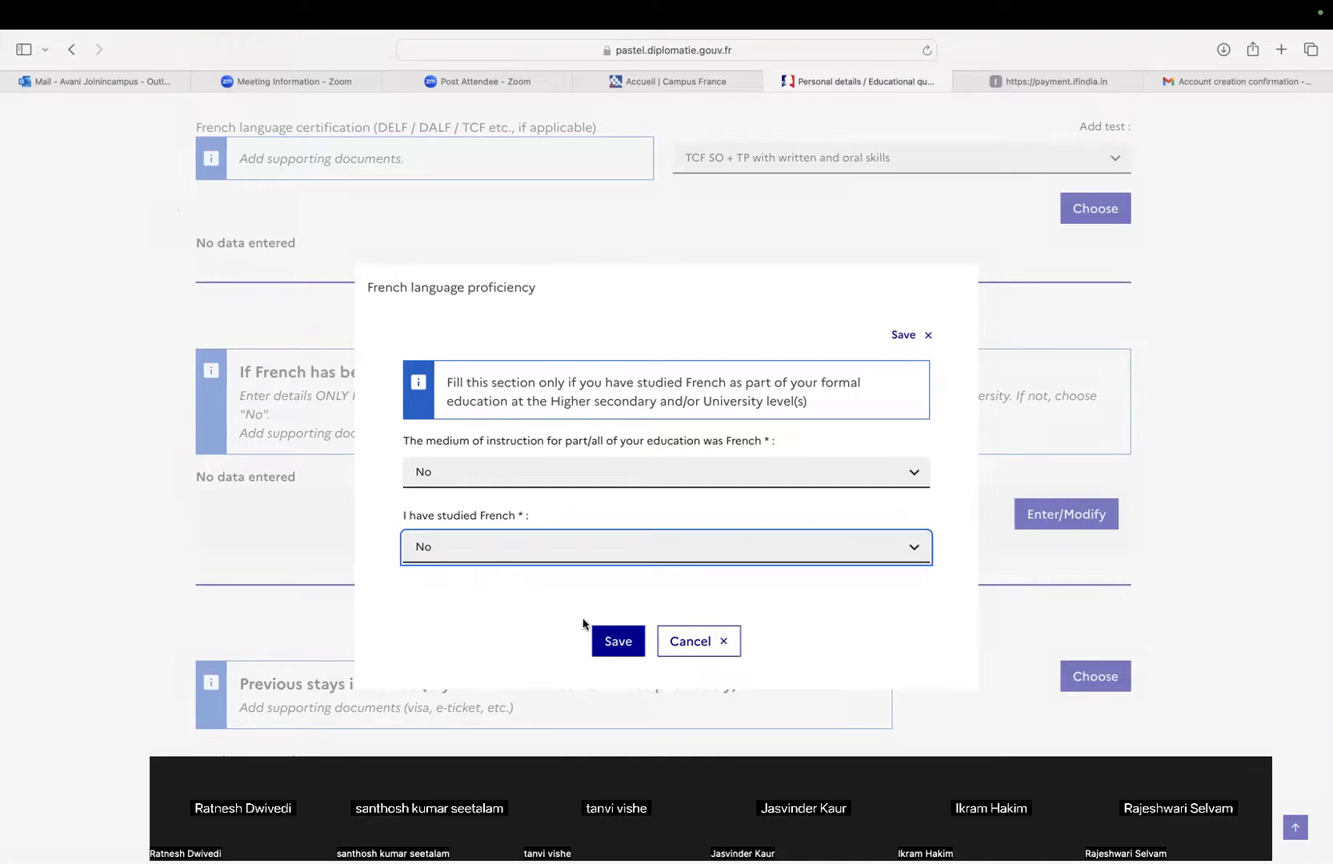
pyautogui.click(499, 552)
pyautogui.click(453, 522)
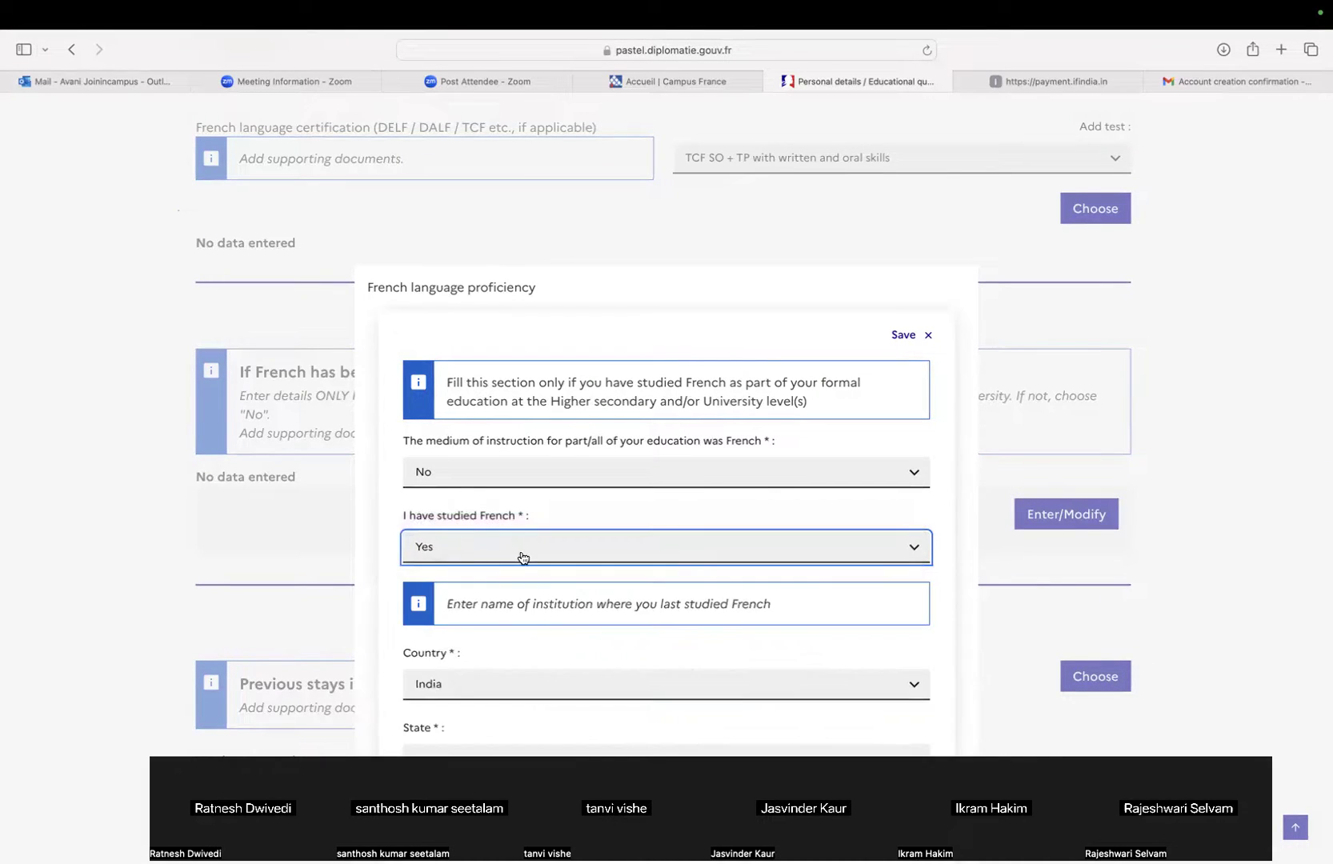
pyautogui.scroll(-2, 518, 568)
pyautogui.scroll(-5, 516, 577)
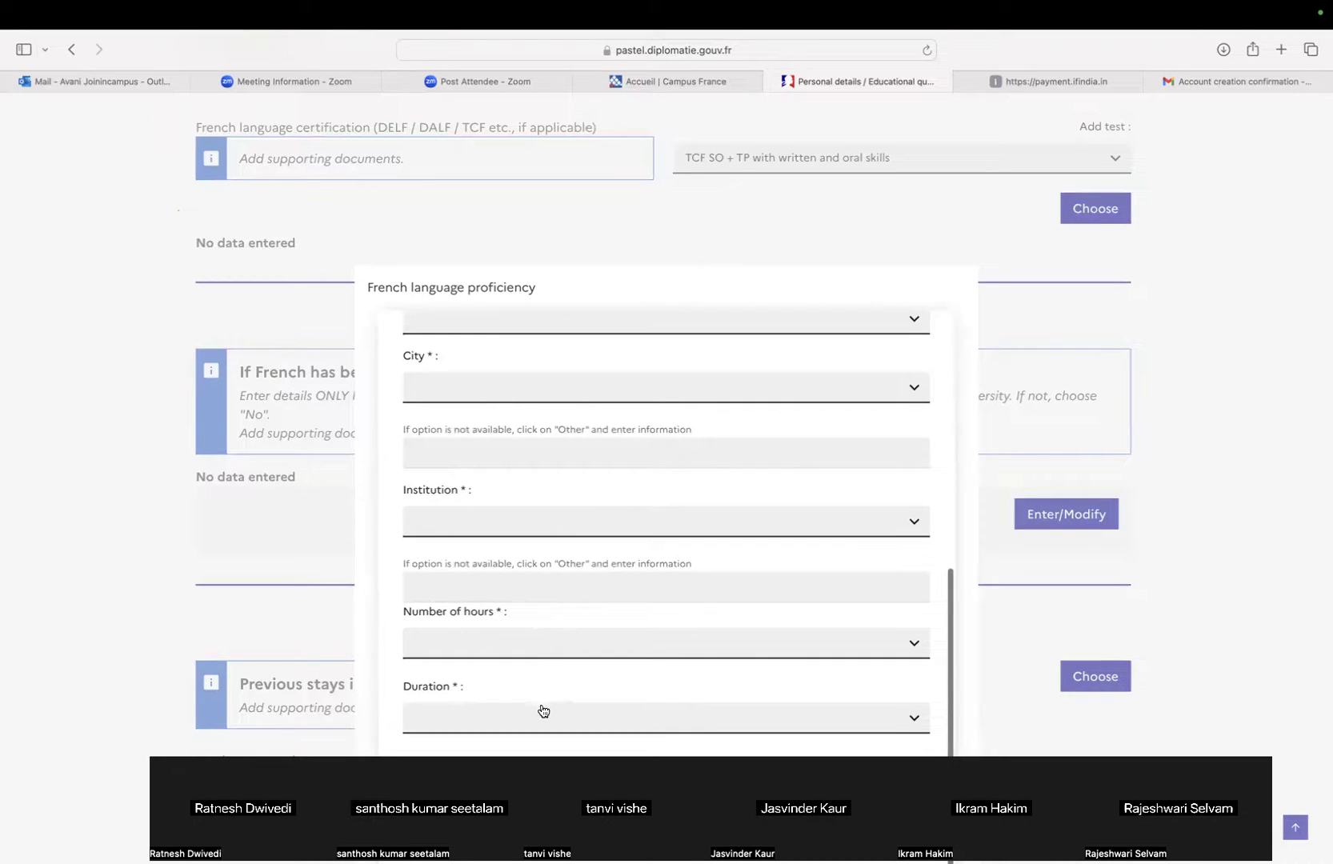
pyautogui.scroll(3, 538, 693)
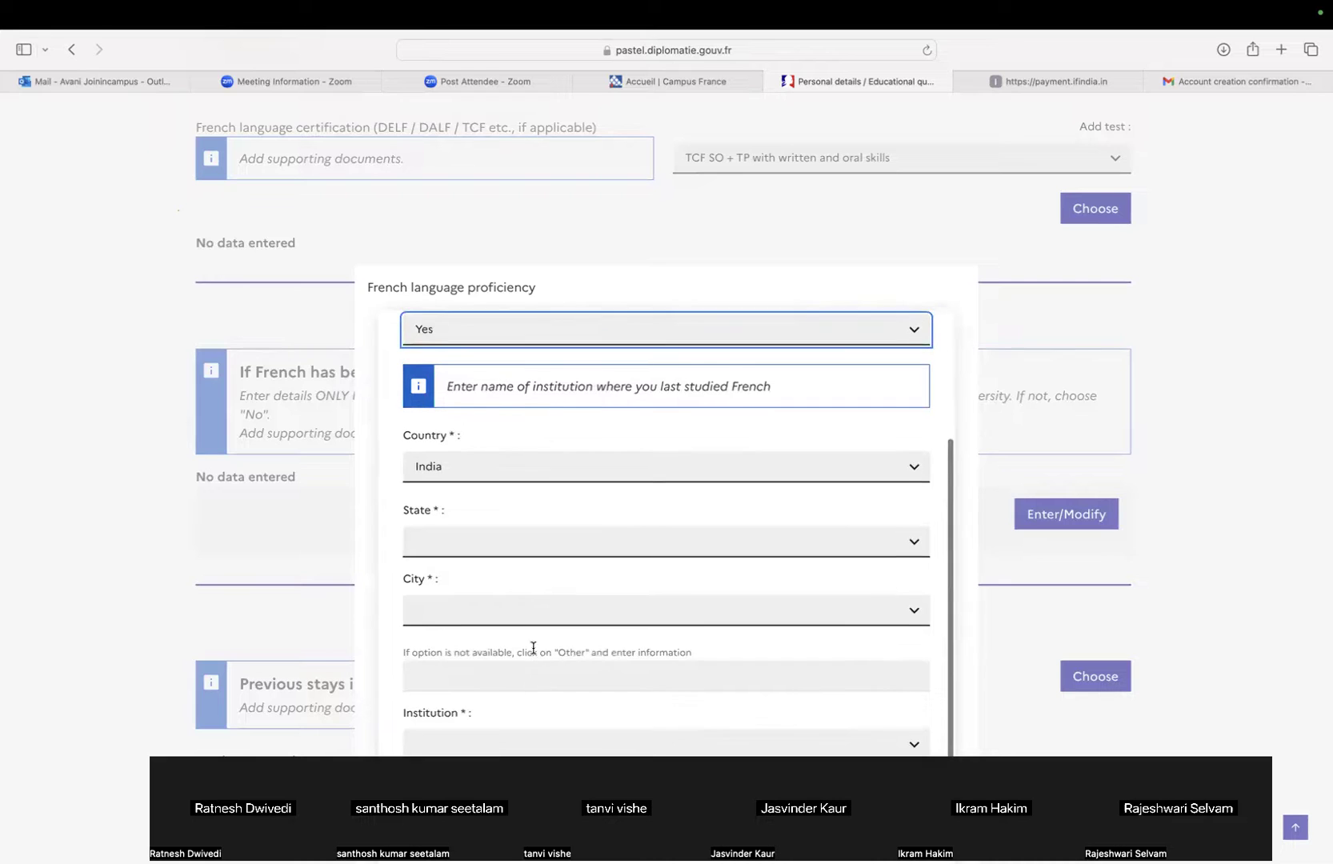
pyautogui.scroll(2, 532, 649)
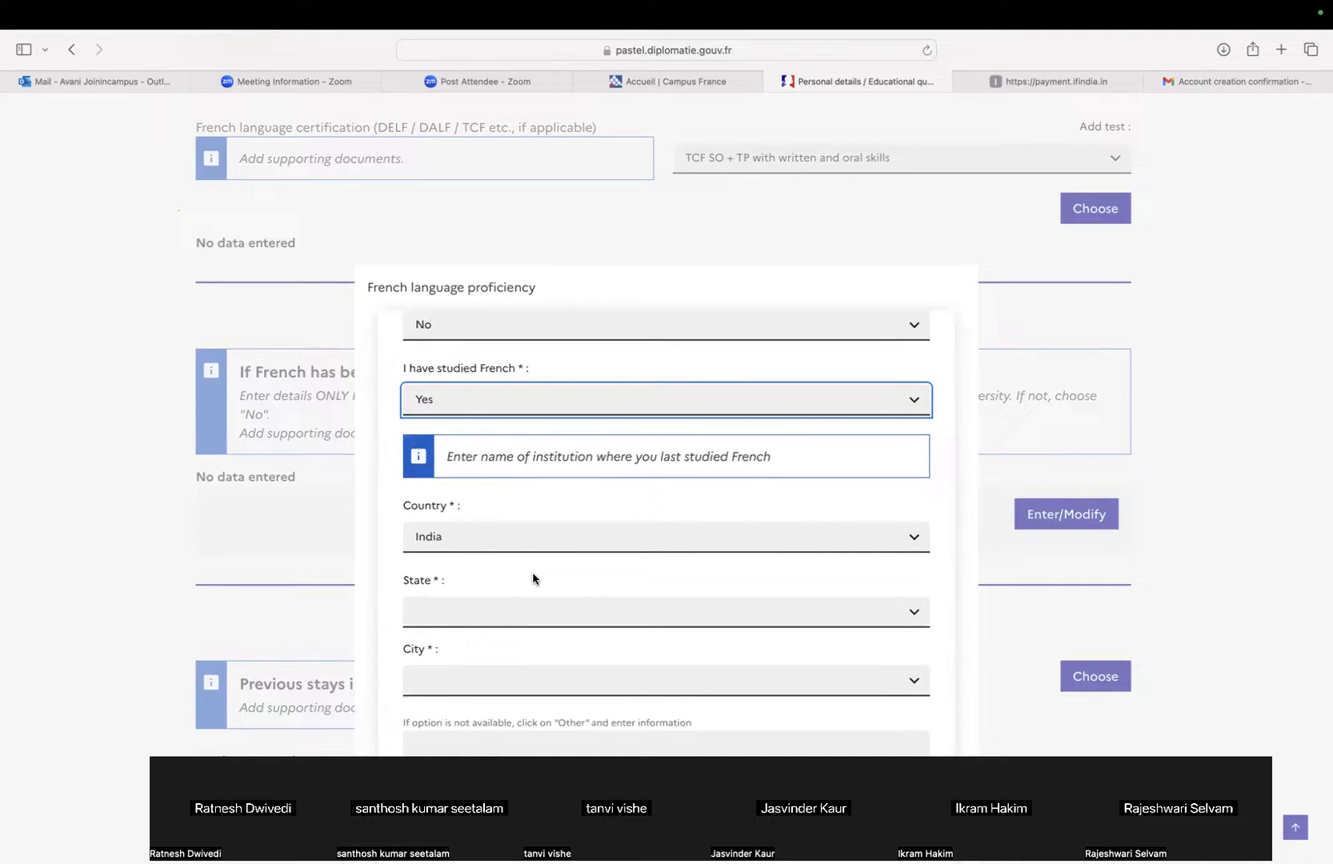
pyautogui.scroll(-5, 533, 577)
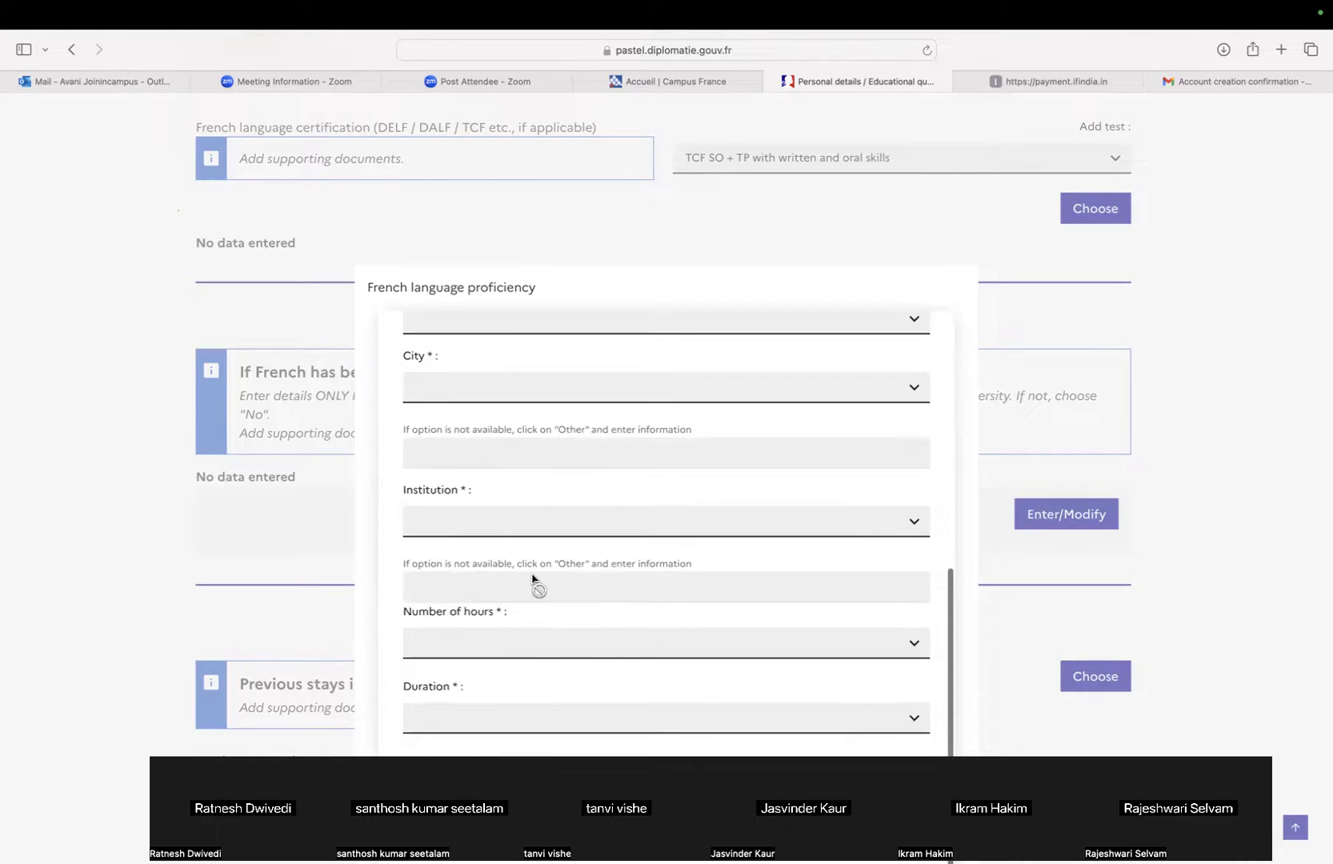
pyautogui.scroll(5, 496, 618)
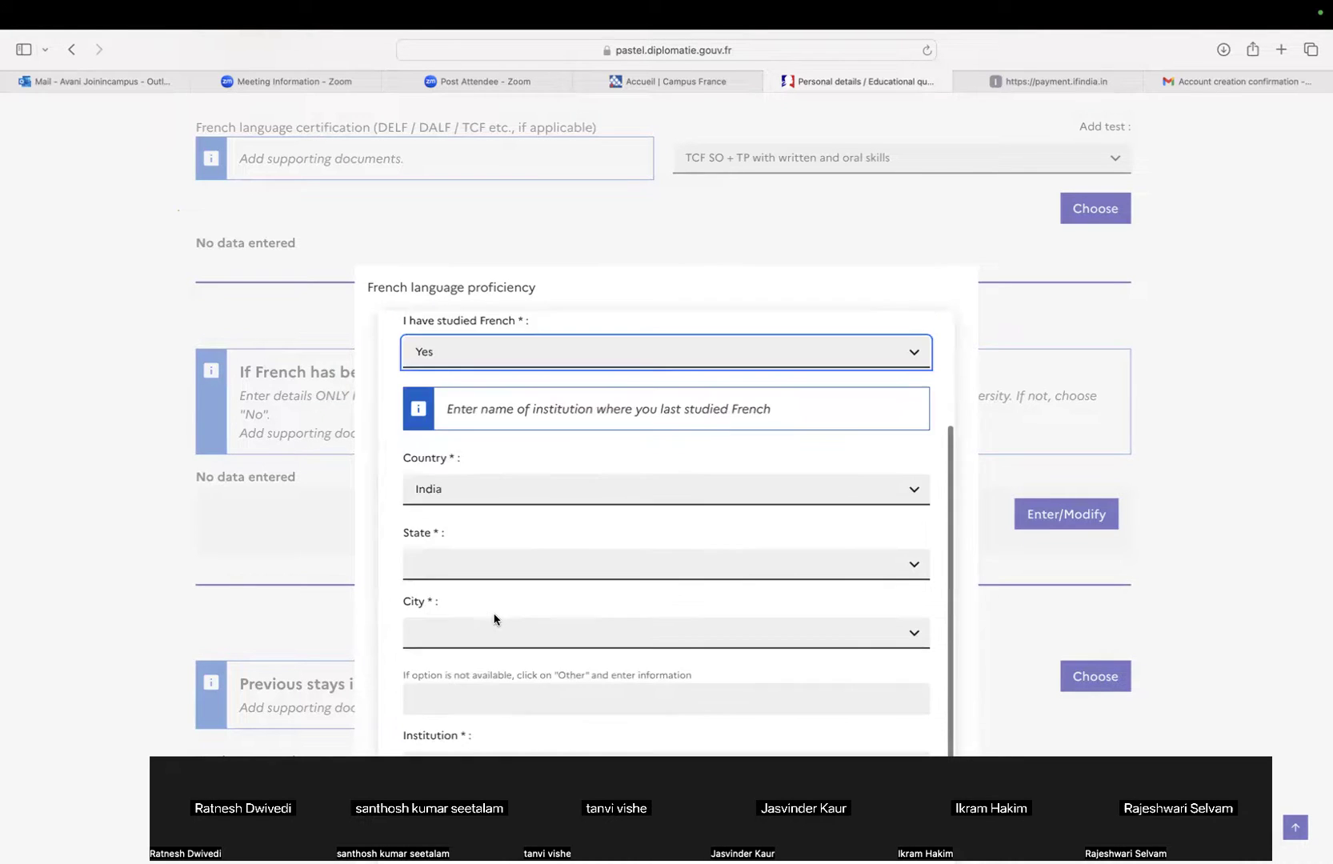
pyautogui.click(462, 547)
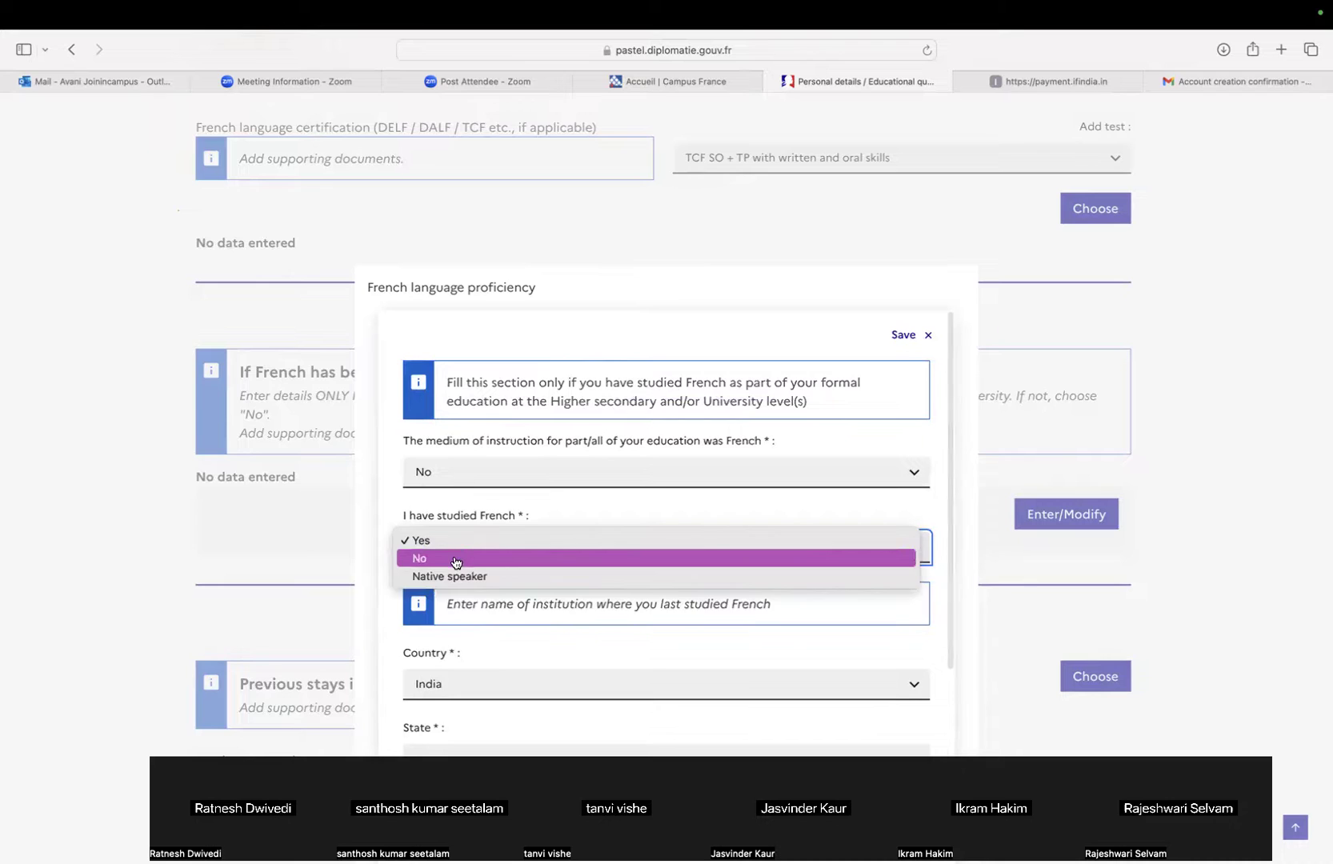
pyautogui.click(453, 557)
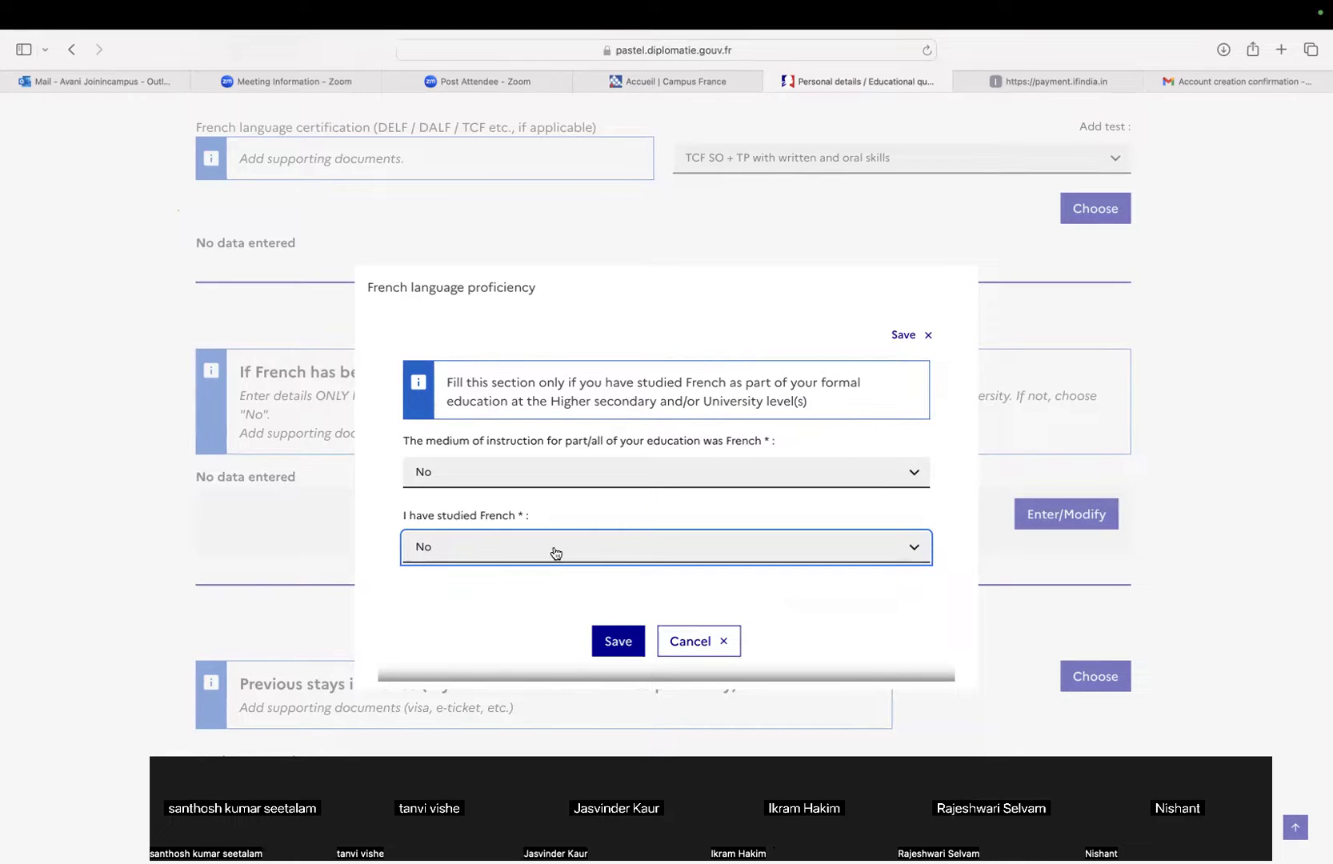
pyautogui.click(612, 645)
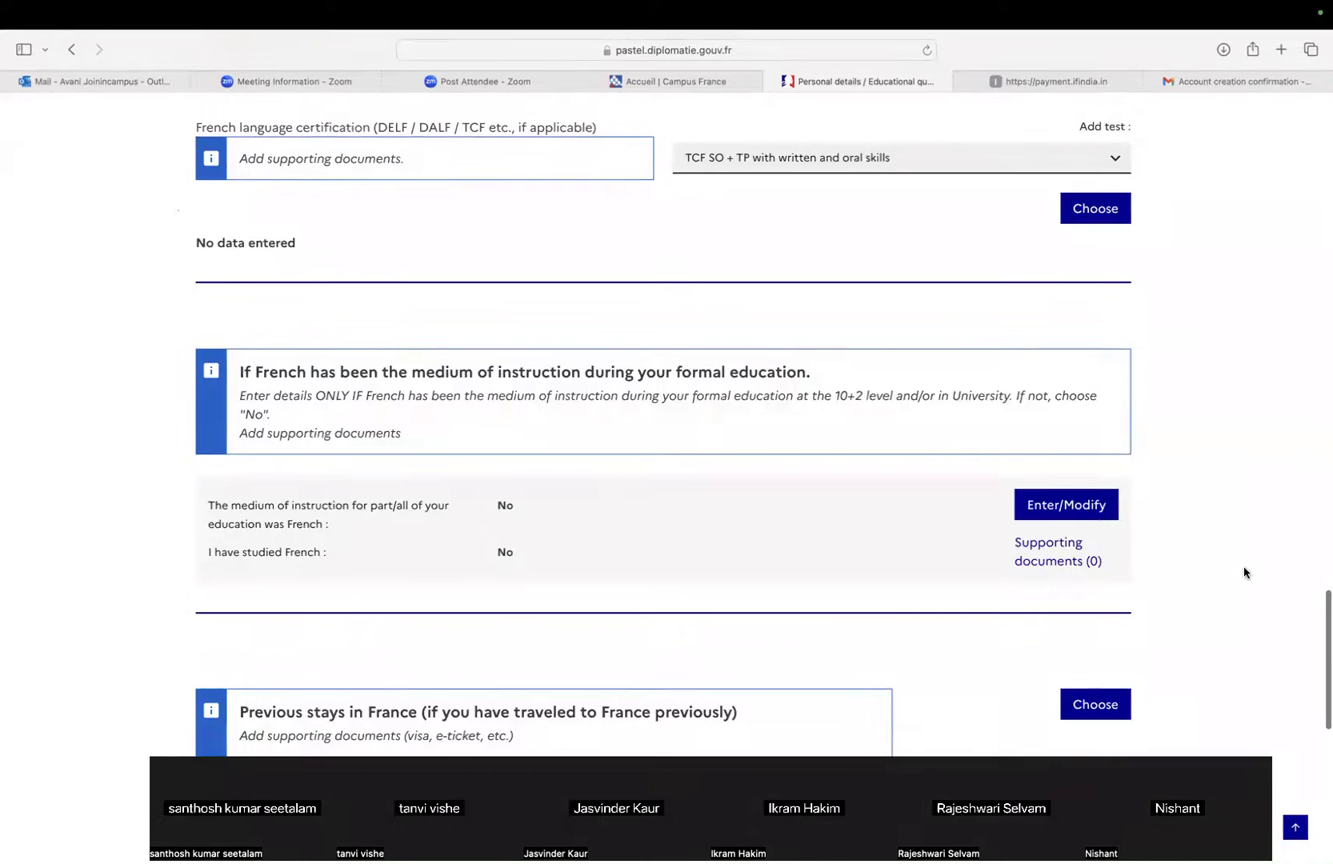
pyautogui.scroll(-1, 705, 515)
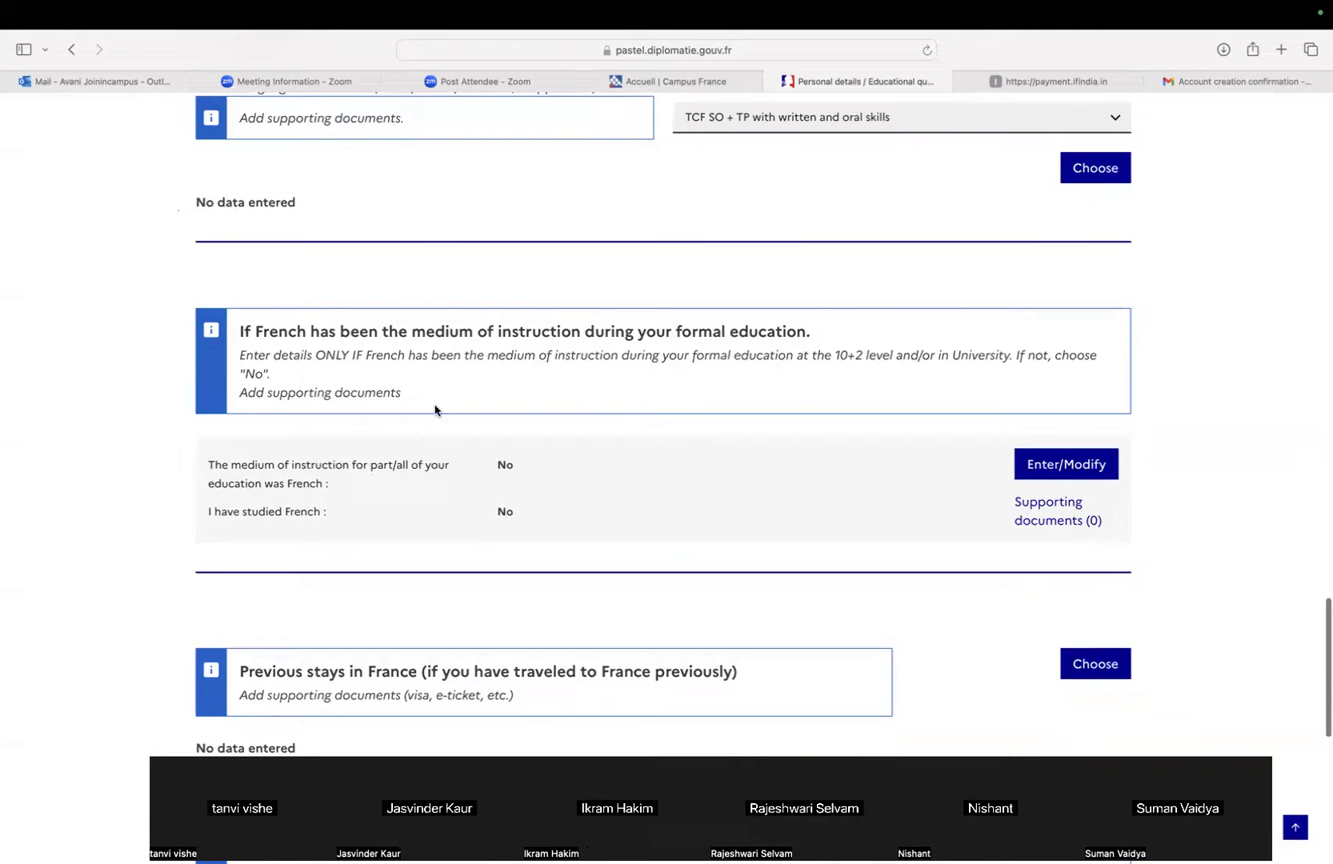
pyautogui.scroll(-5, 436, 409)
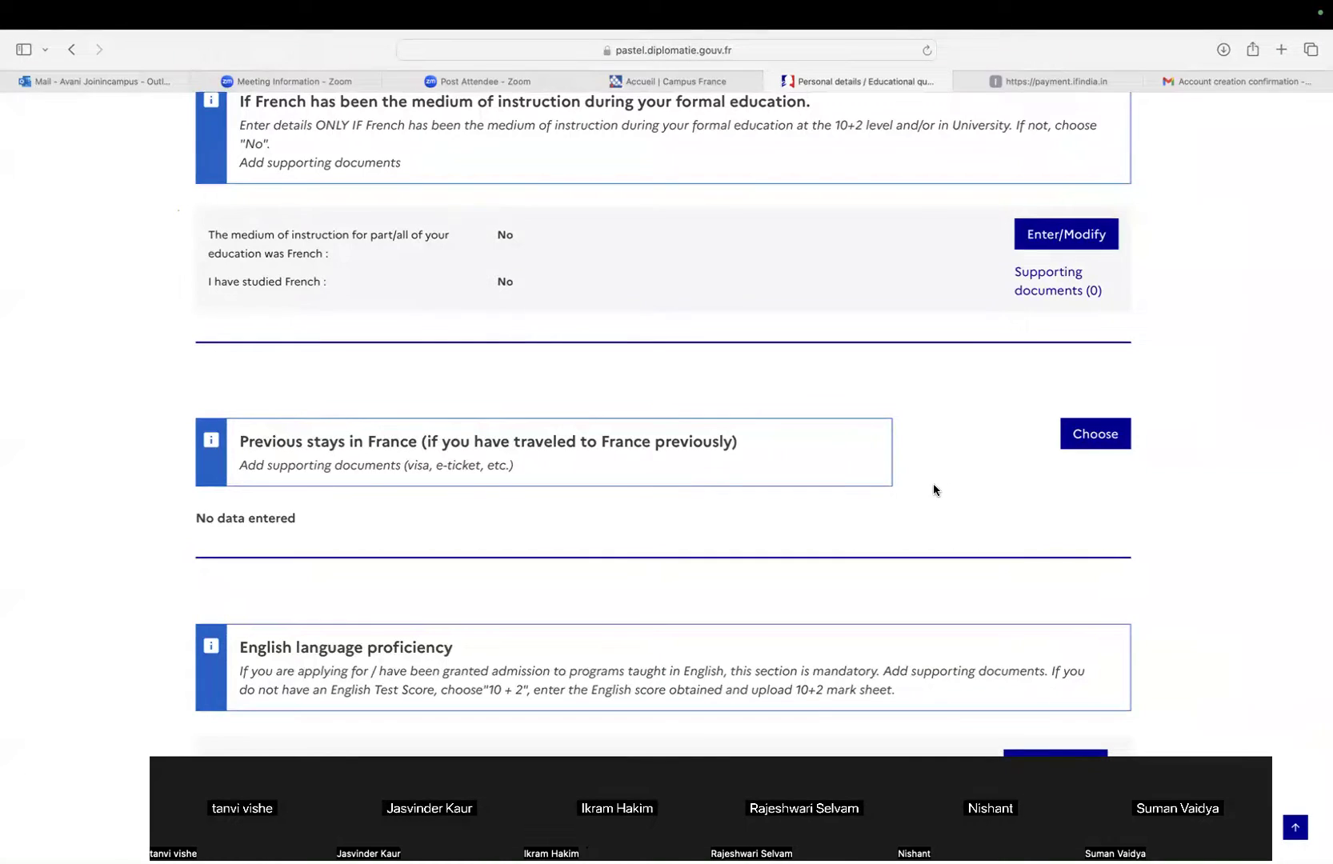
pyautogui.scroll(-5, 926, 502)
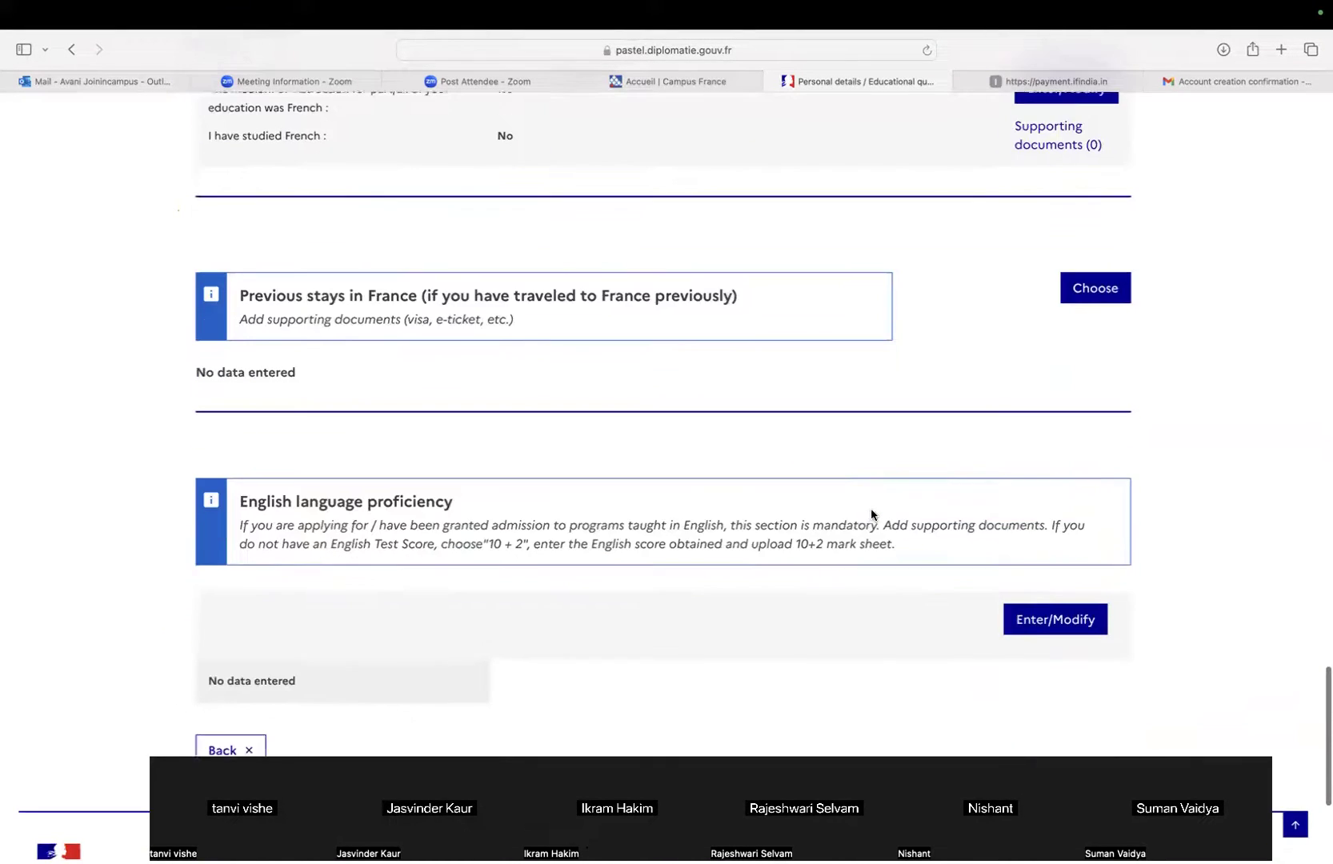
pyautogui.scroll(-1, 840, 512)
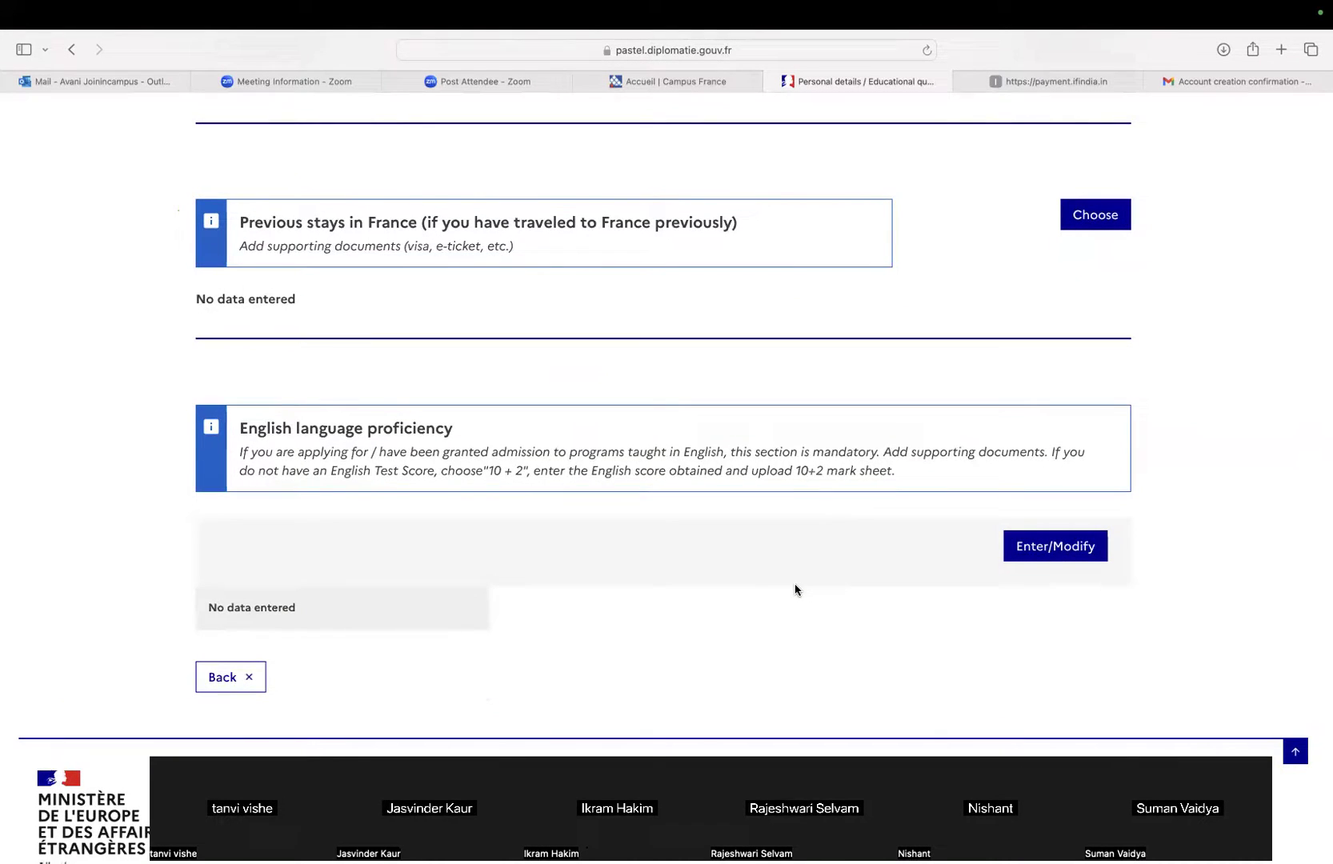
pyautogui.scroll(3, 912, 590)
pyautogui.scroll(1, 957, 538)
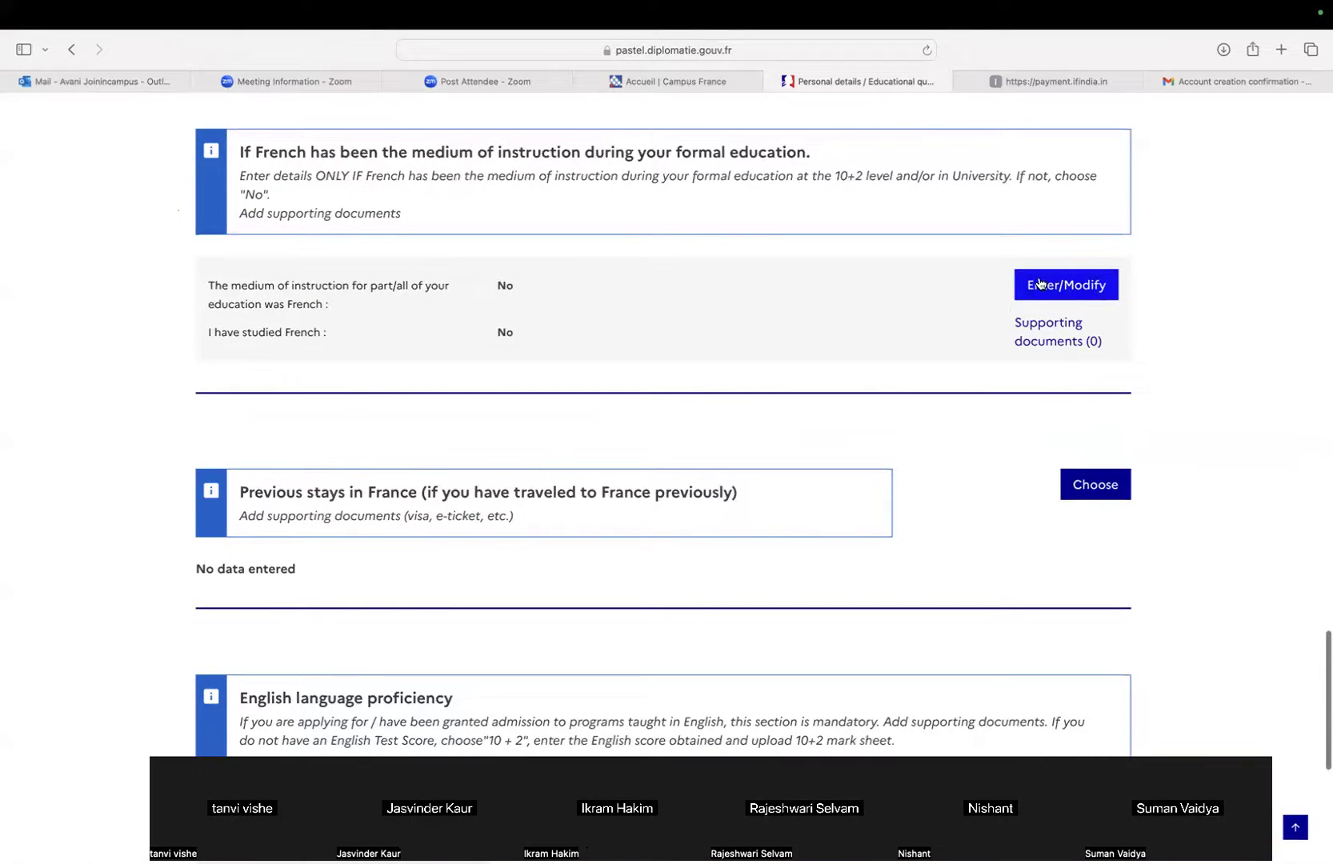
pyautogui.scroll(10, 1047, 368)
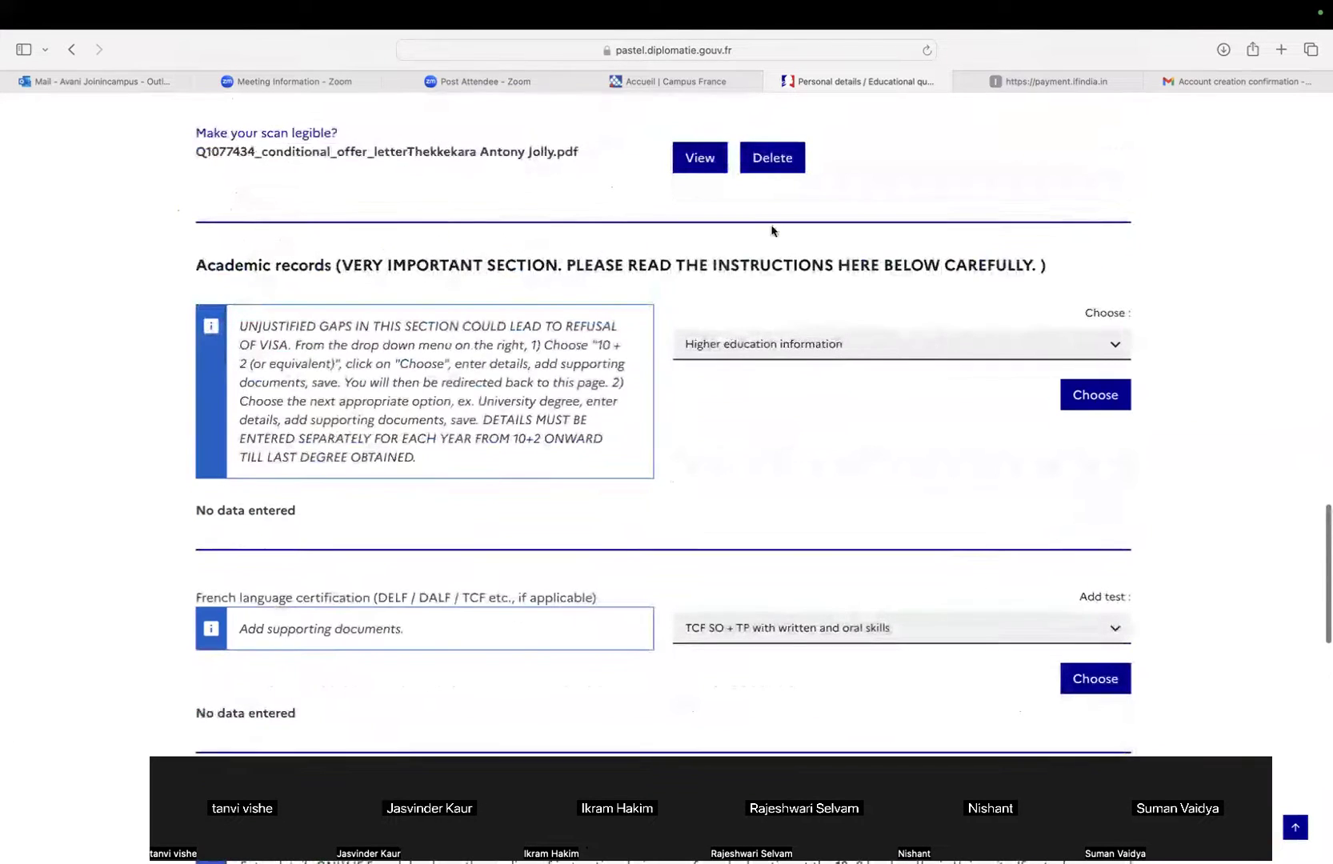
pyautogui.scroll(-9, 1009, 446)
pyautogui.scroll(-3, 993, 462)
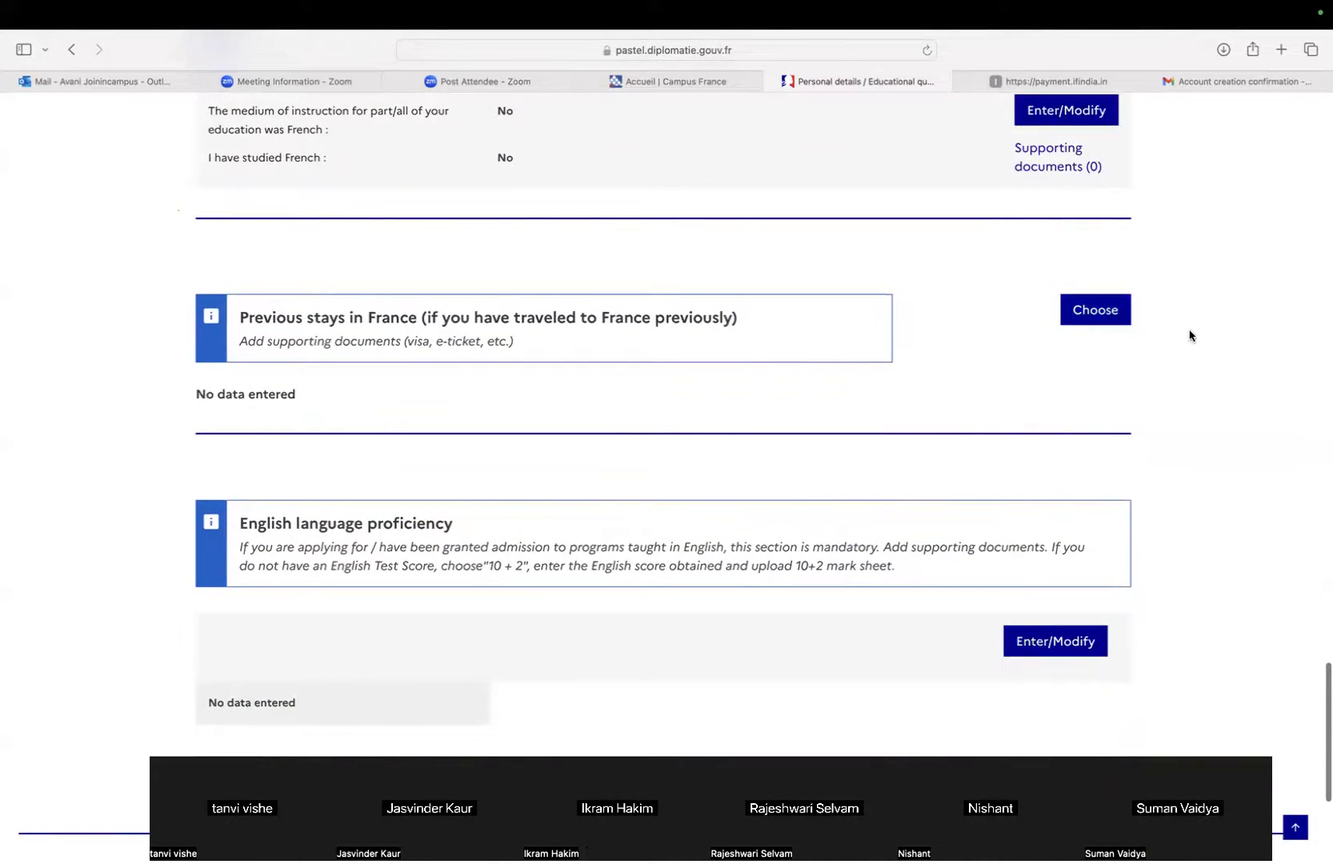
pyautogui.scroll(-1, 1040, 393)
pyautogui.scroll(-2, 1035, 400)
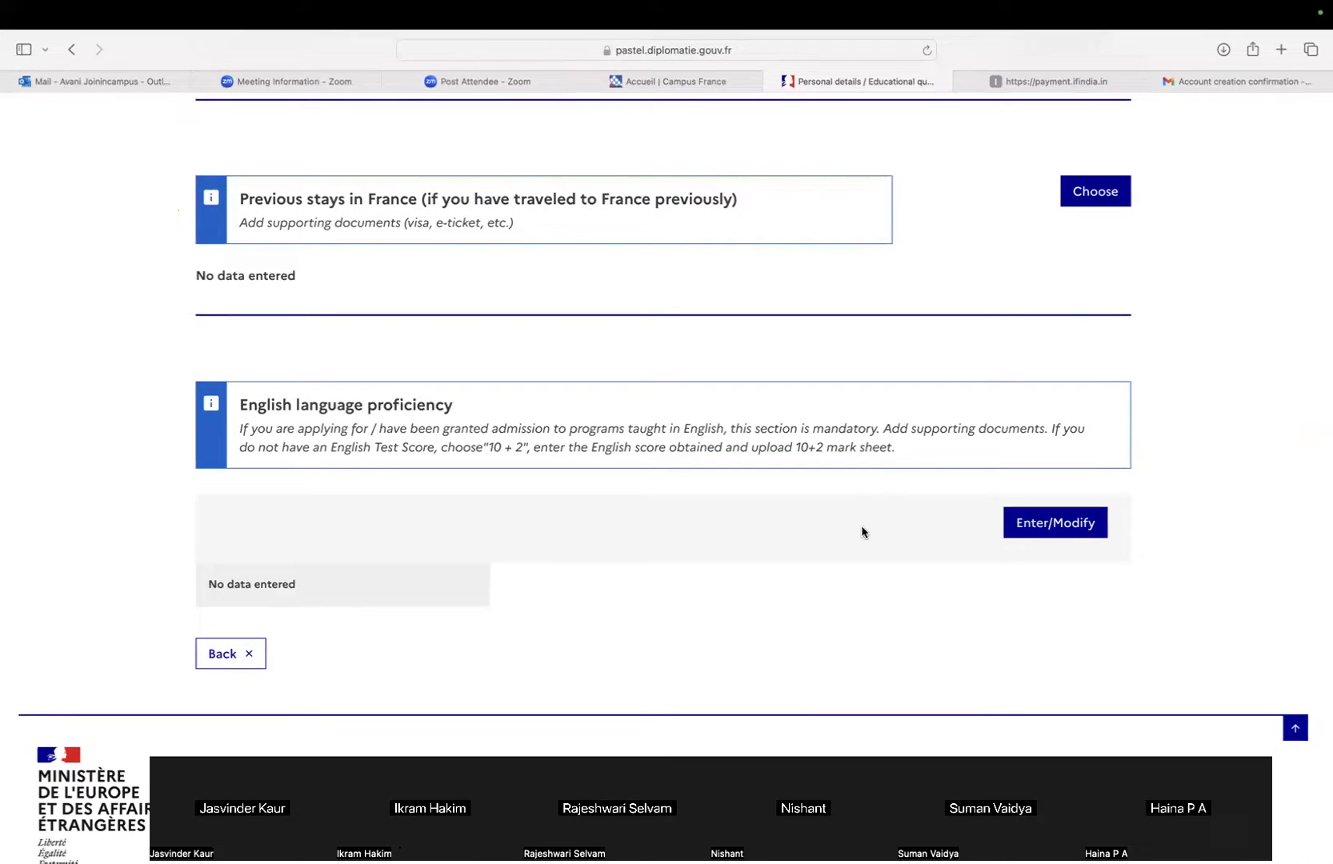
pyautogui.moveTo(900, 462); pyautogui.dragTo(699, 449)
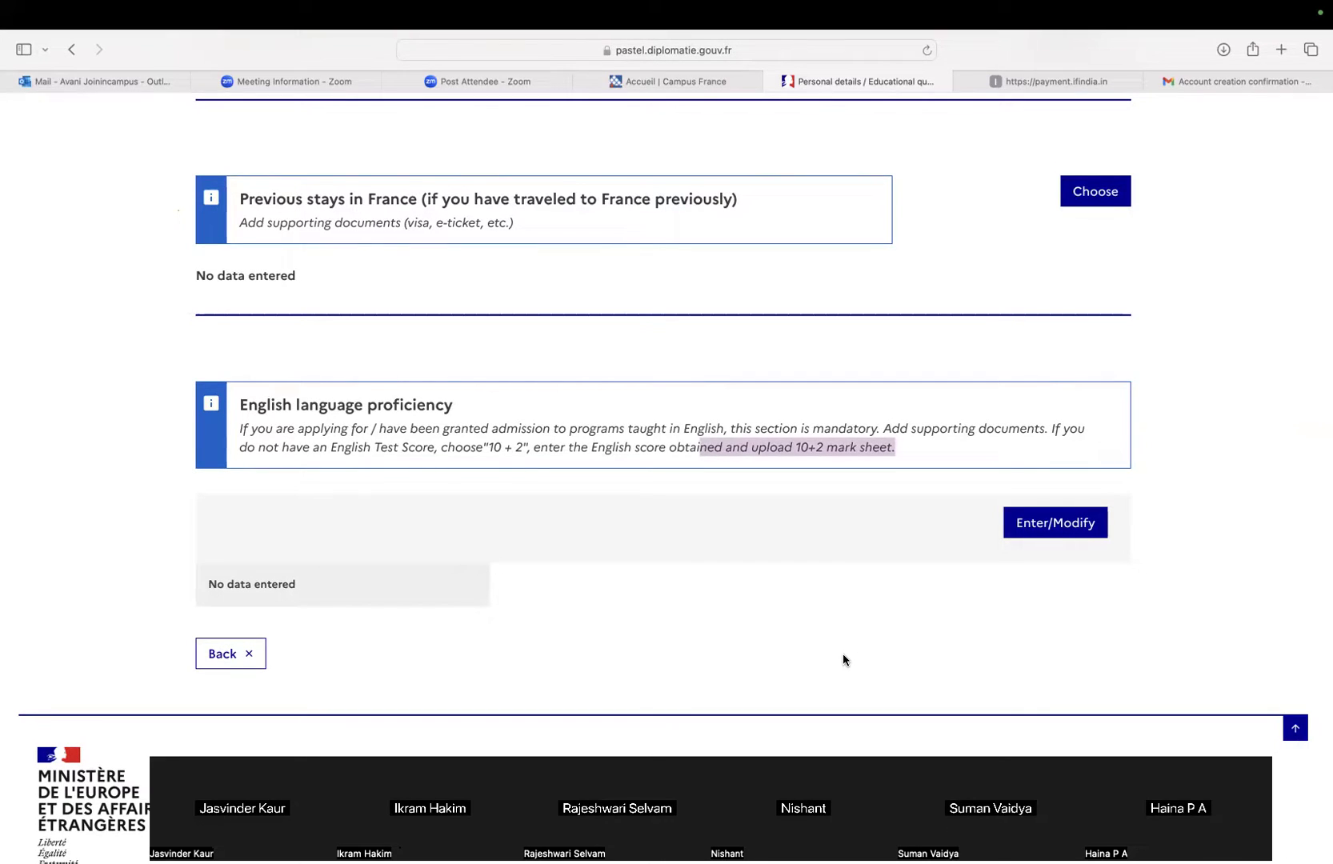
# Answer Yes to having studied English and set the test name to Other
pyautogui.click(1033, 536)
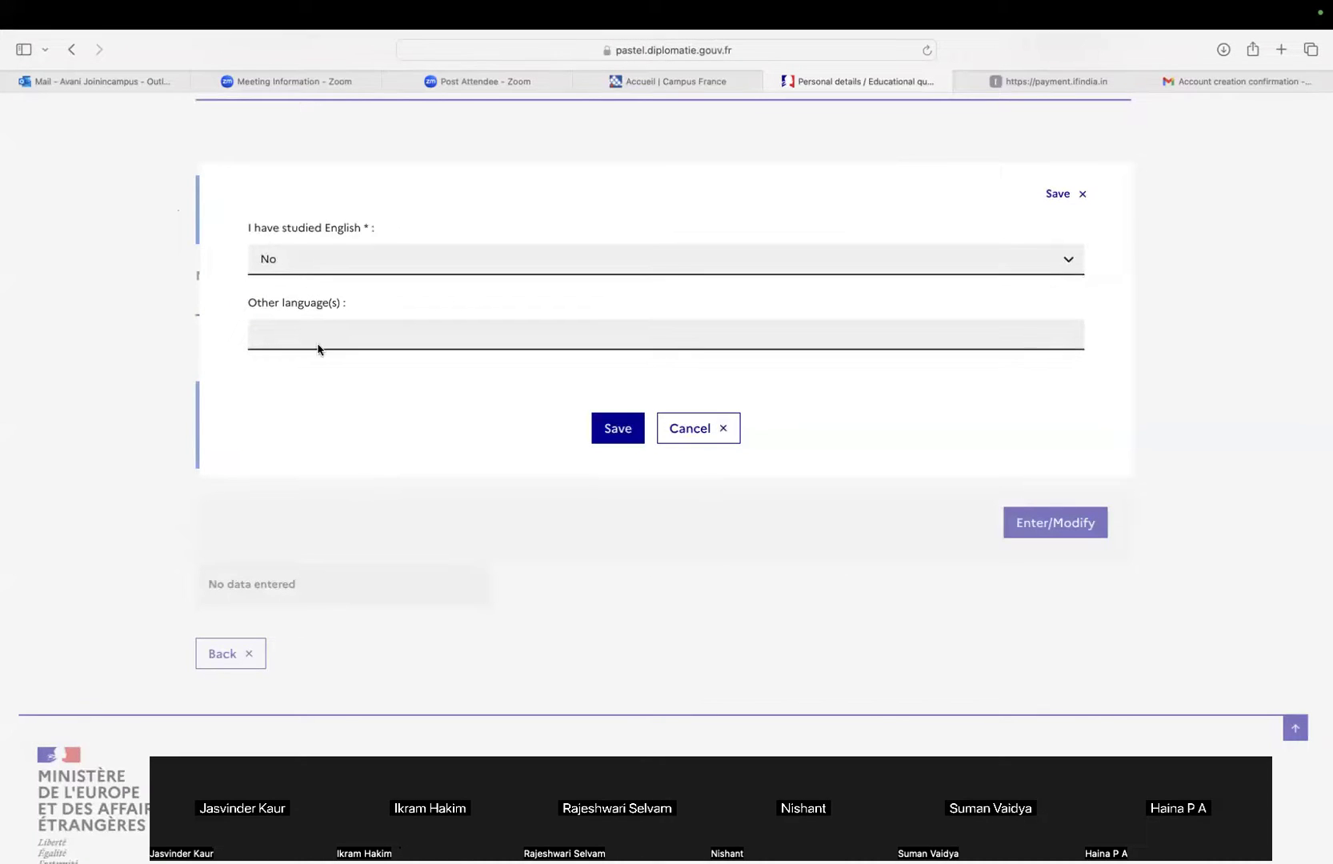
pyautogui.click(335, 257)
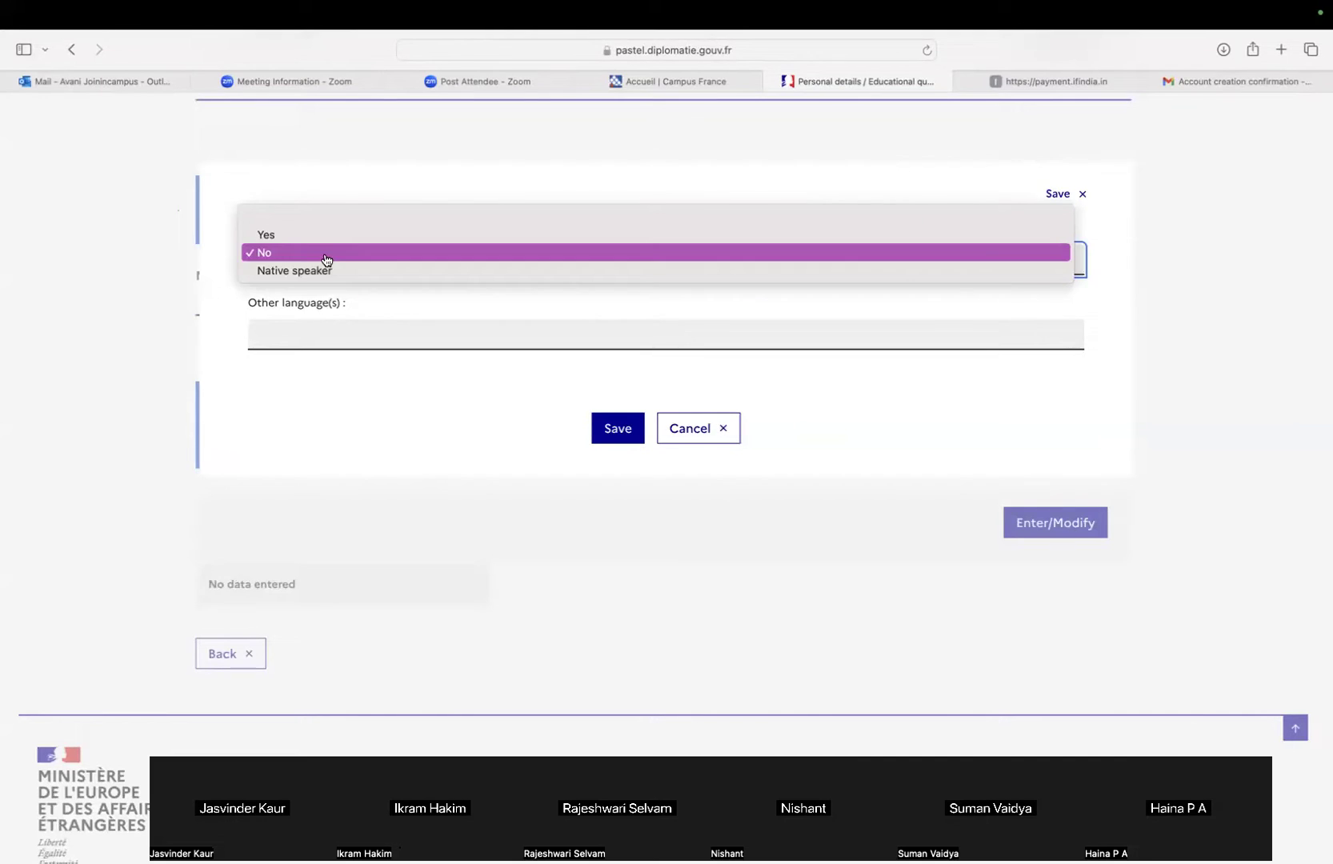
pyautogui.click(321, 241)
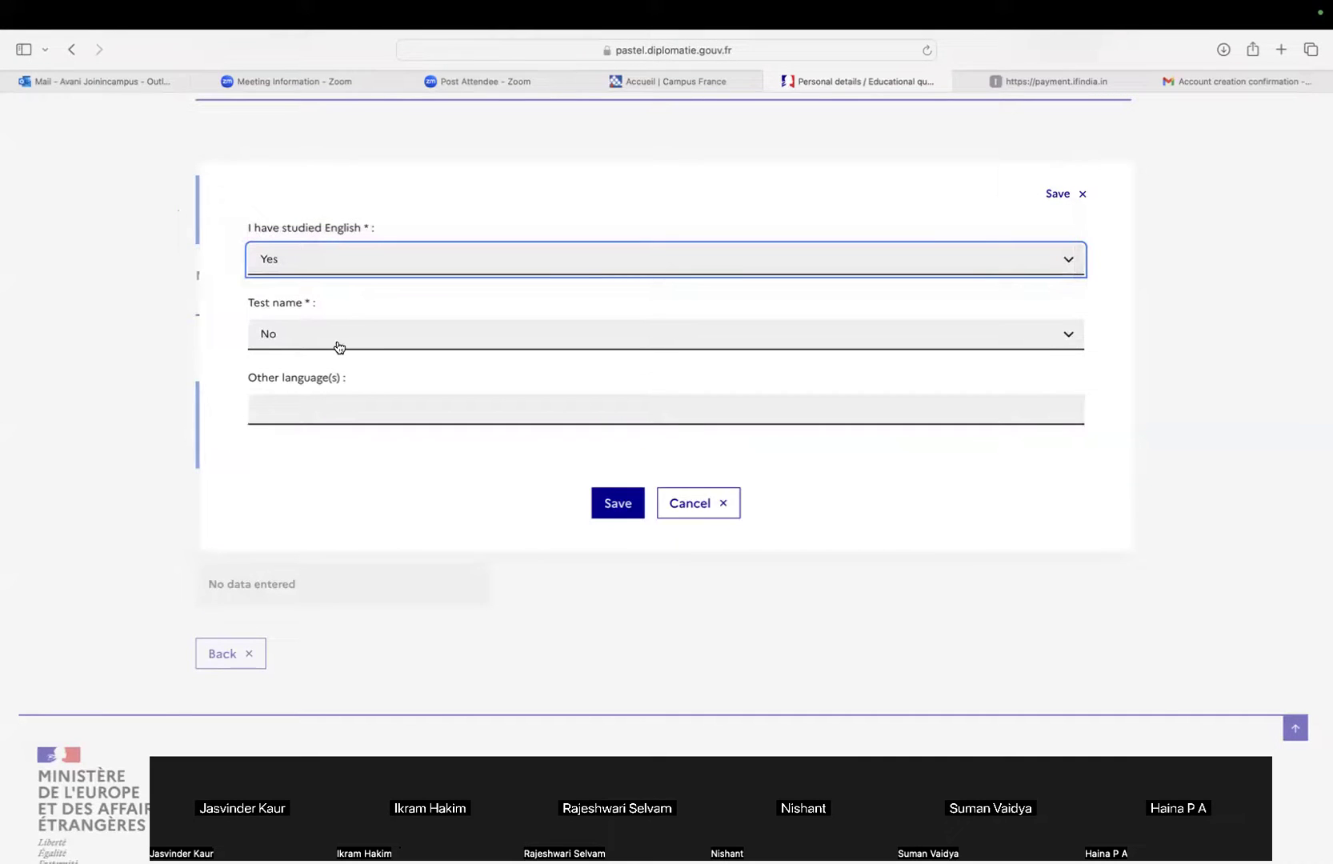
pyautogui.click(336, 342)
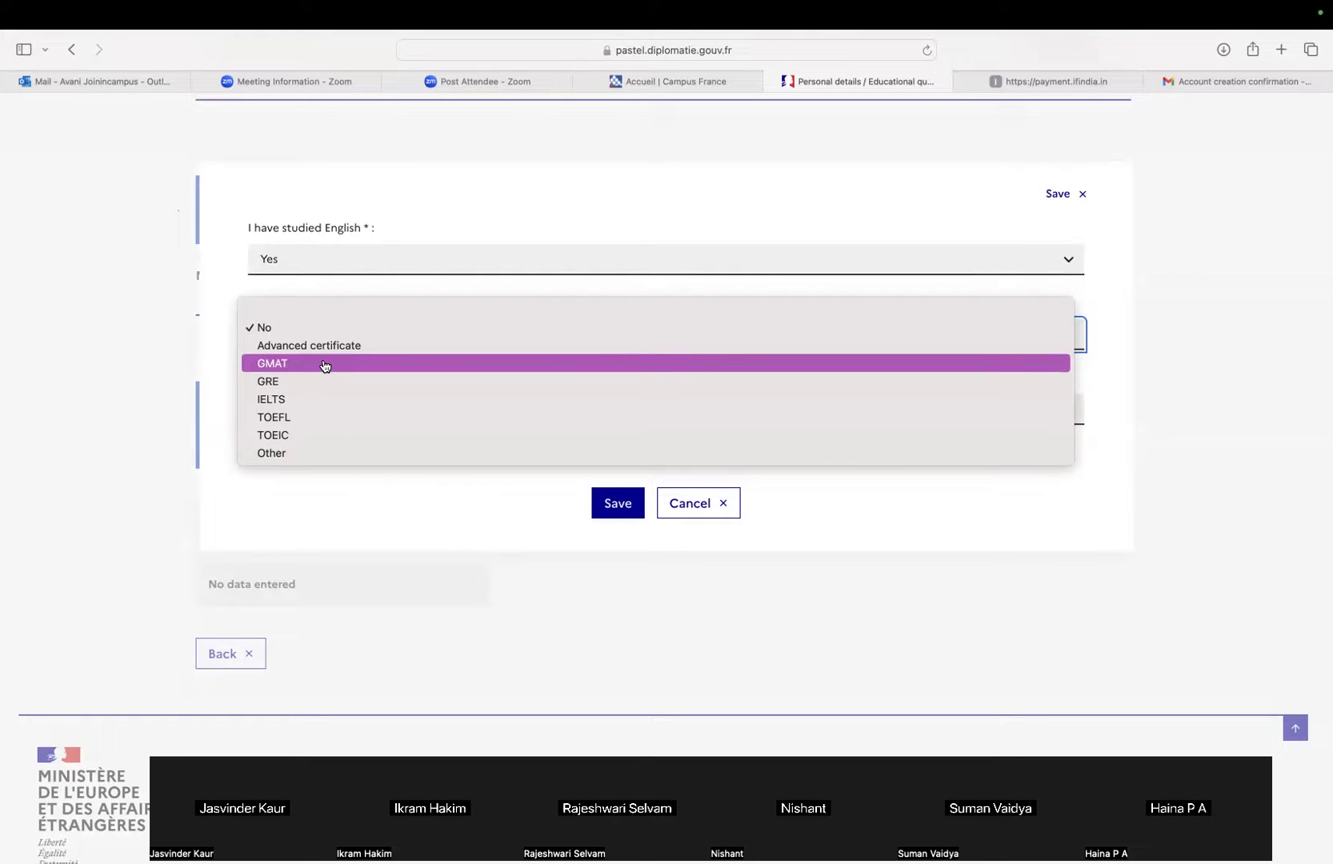
pyautogui.click(285, 453)
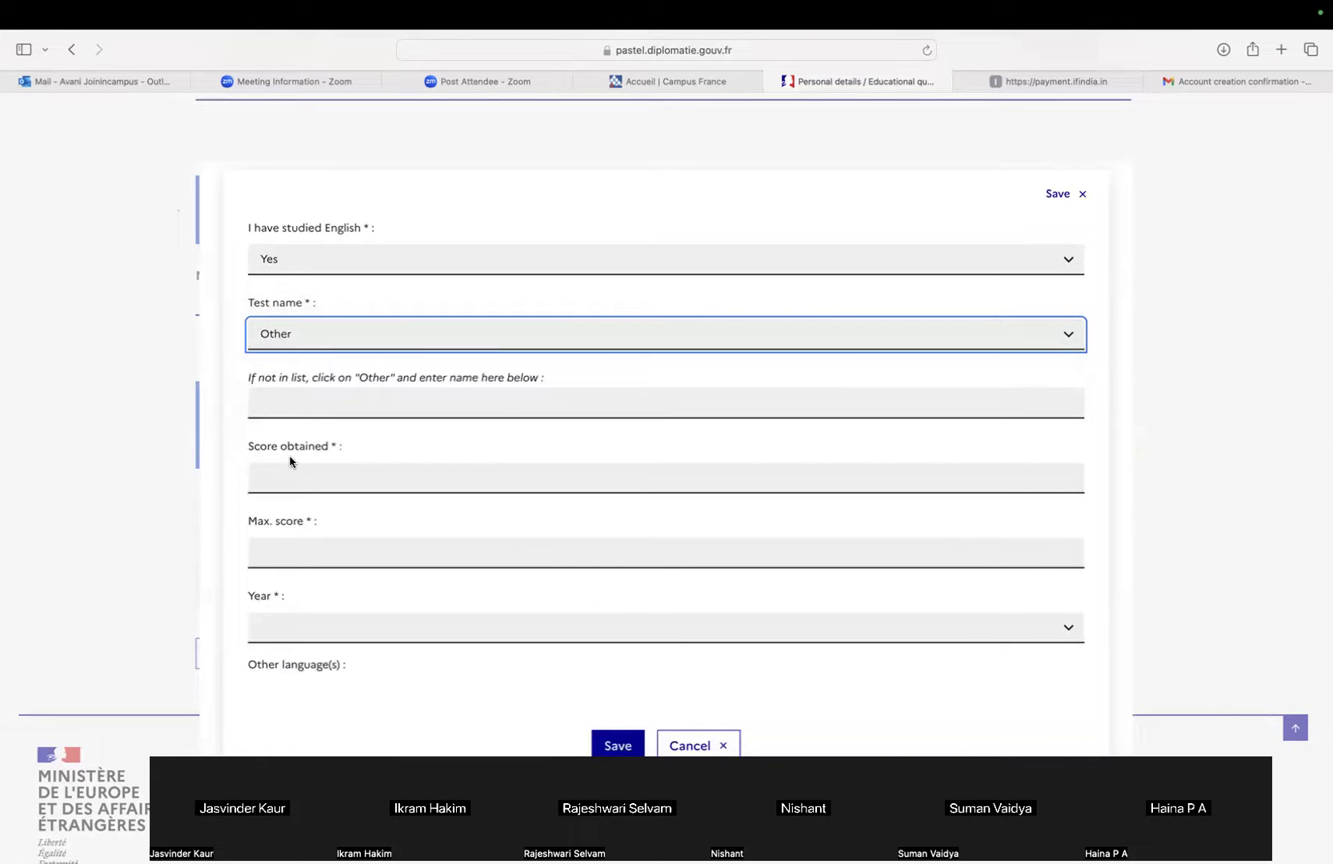
# Enter 'Gujarat Higher secondary Board' as the test, score 85 out of 100, year 2018
pyautogui.click(326, 400)
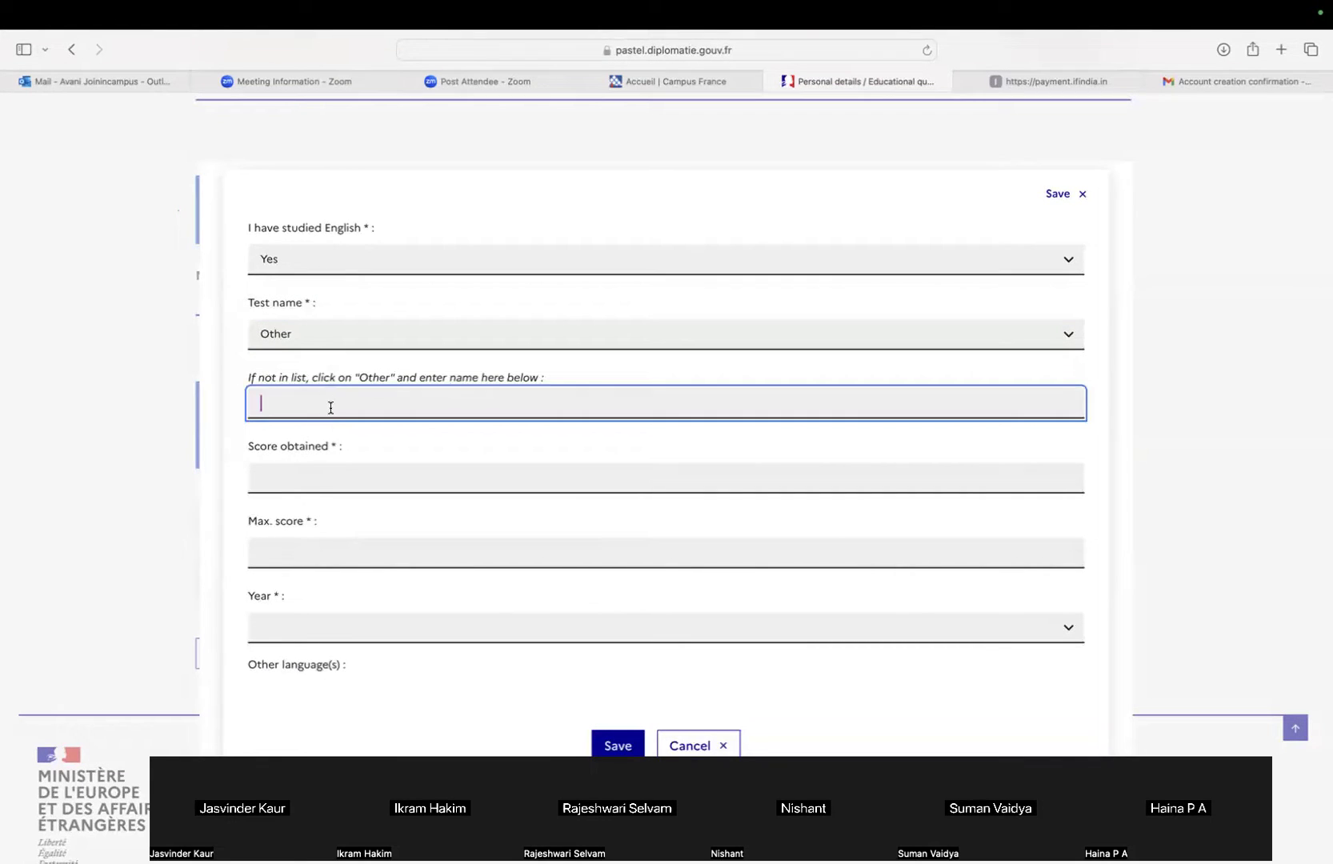
pyautogui.scroll(-1, 332, 406)
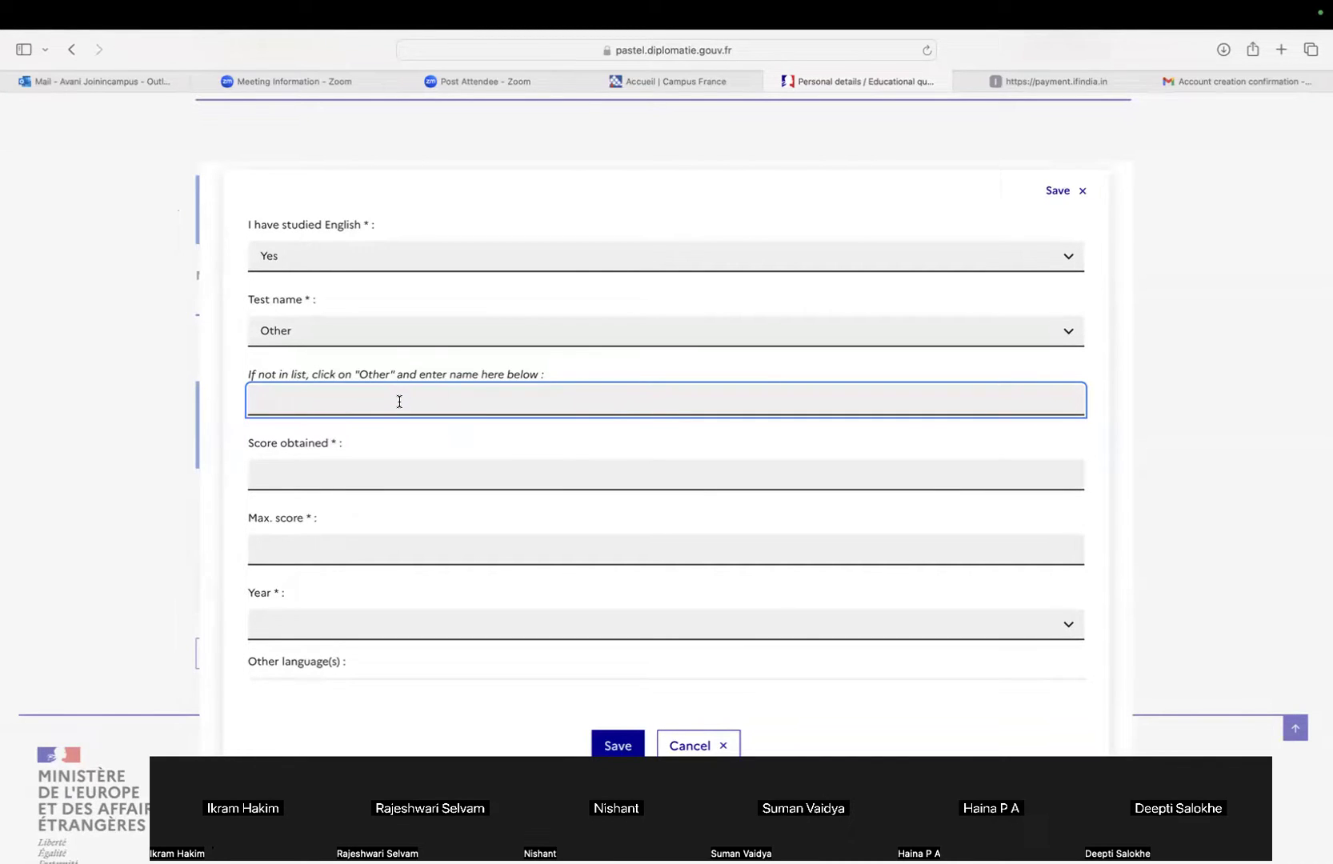
pyautogui.write('Gujarat Higher secondary Board')
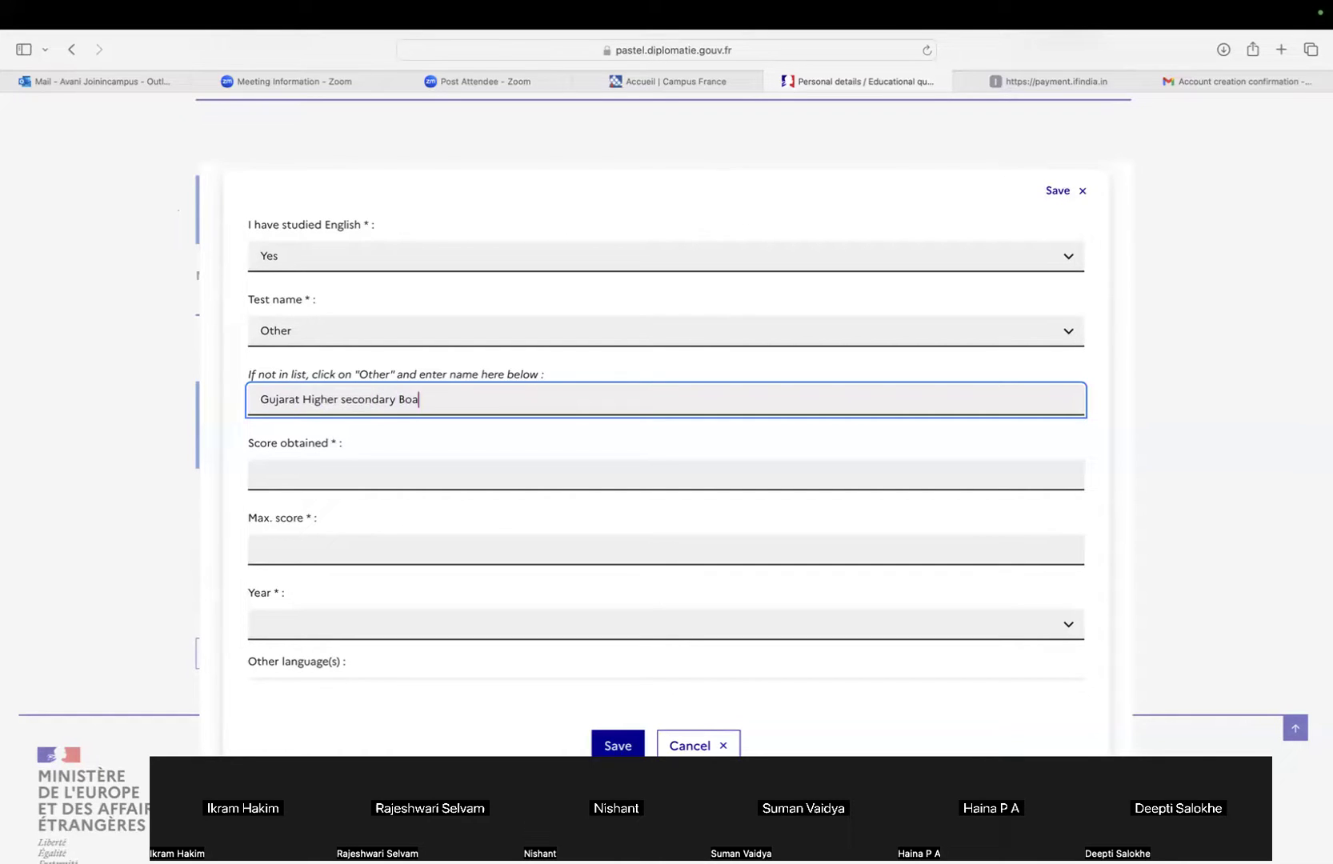
pyautogui.click(408, 470)
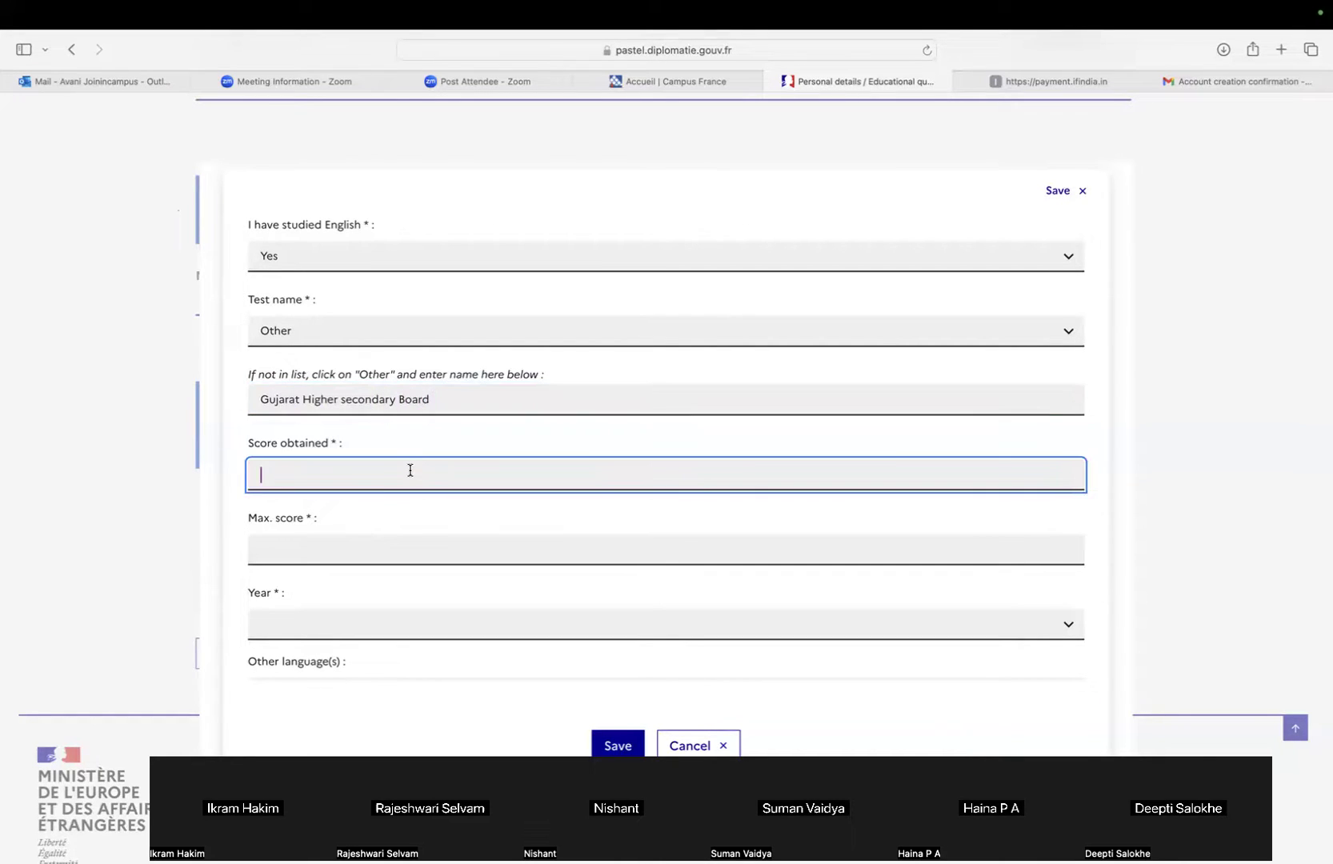
pyautogui.write('85')
pyautogui.click(418, 557)
pyautogui.write('100')
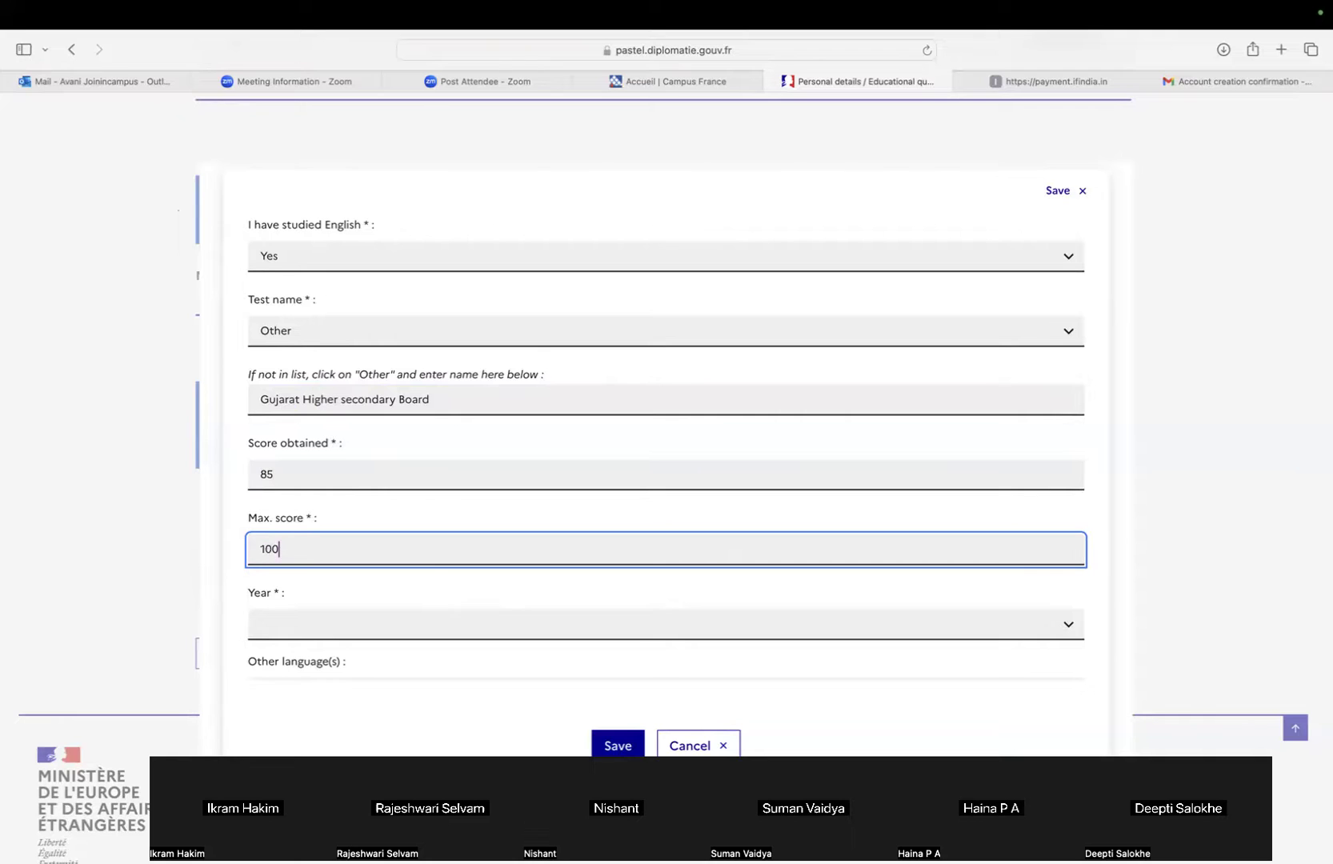
pyautogui.scroll(-1, 273, 604)
pyautogui.click(370, 611)
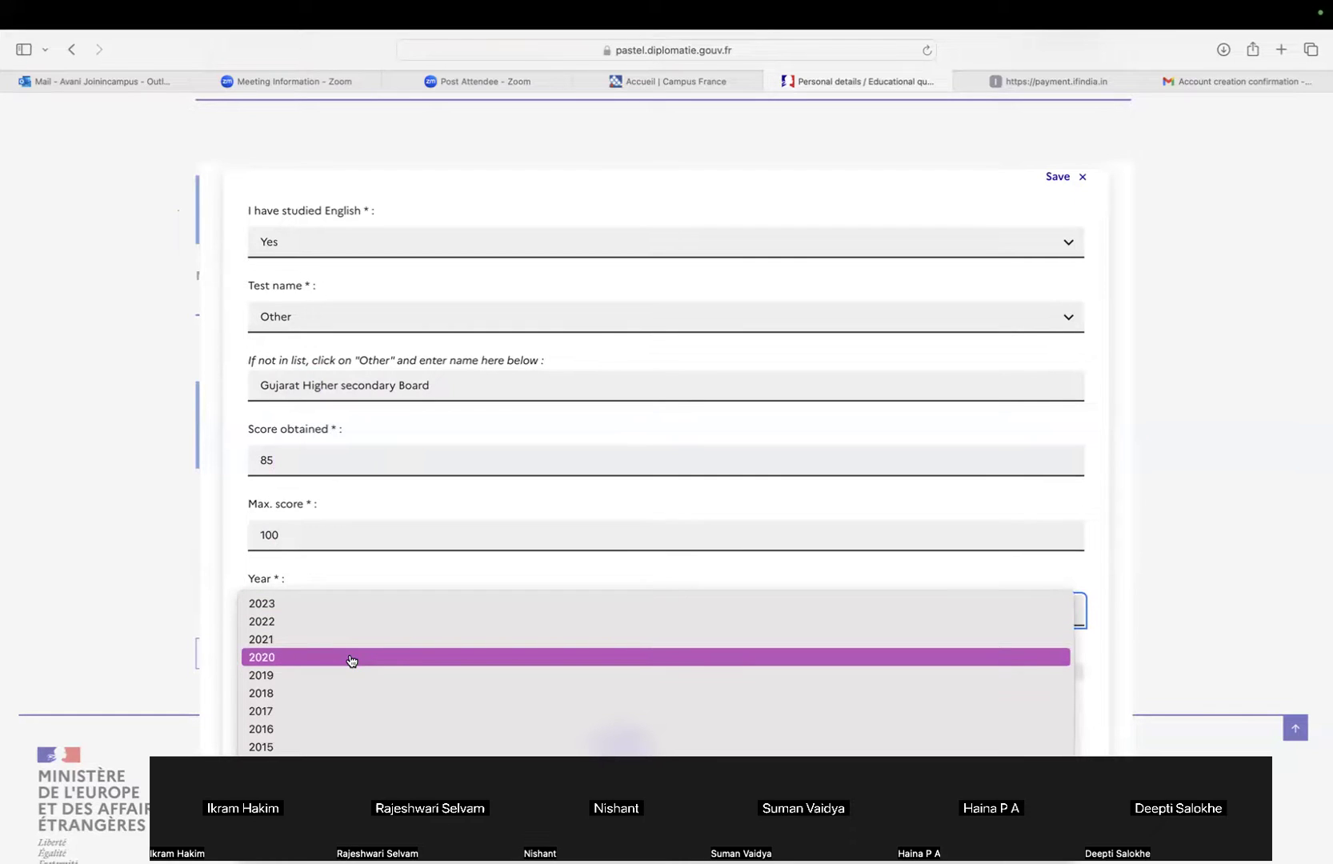
pyautogui.click(339, 694)
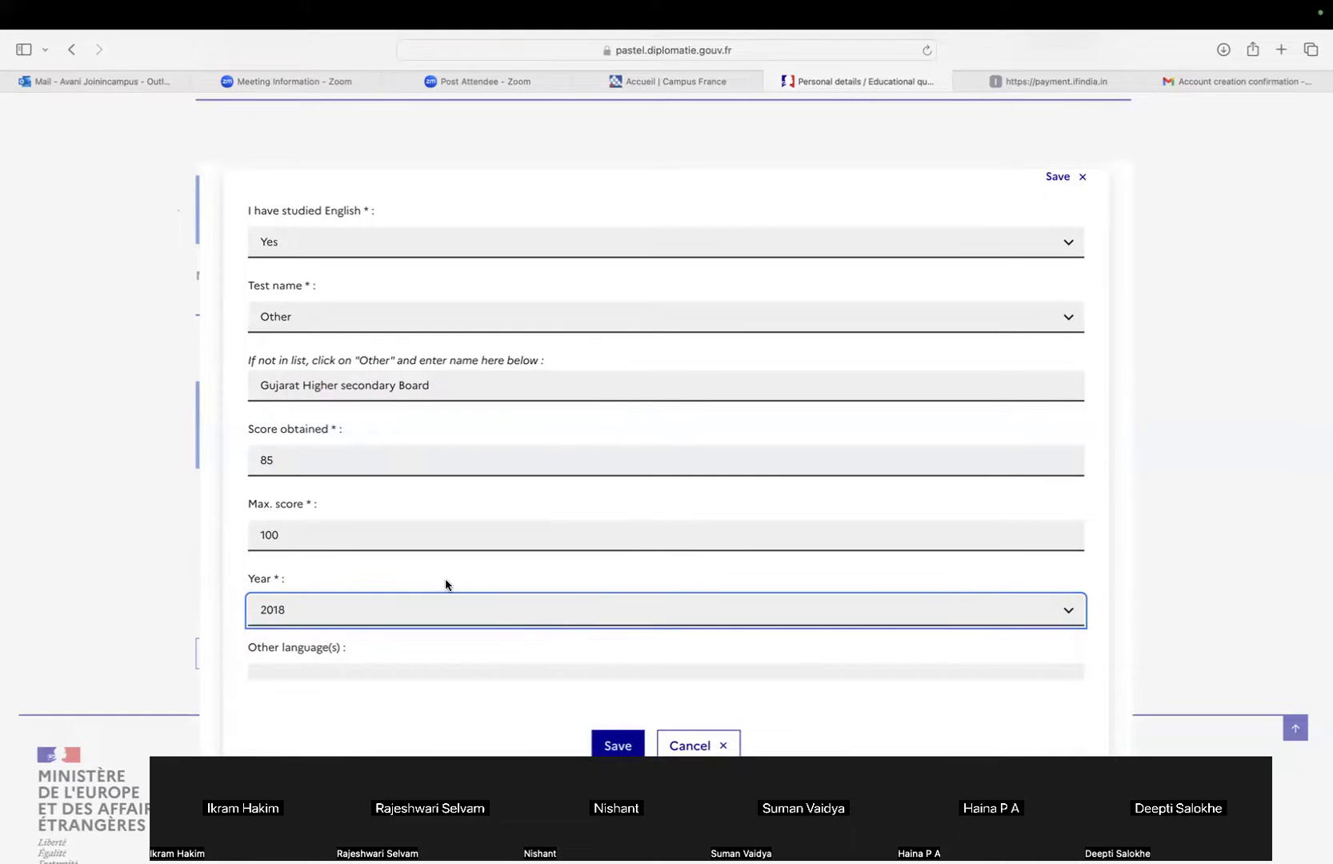
pyautogui.scroll(-1, 446, 585)
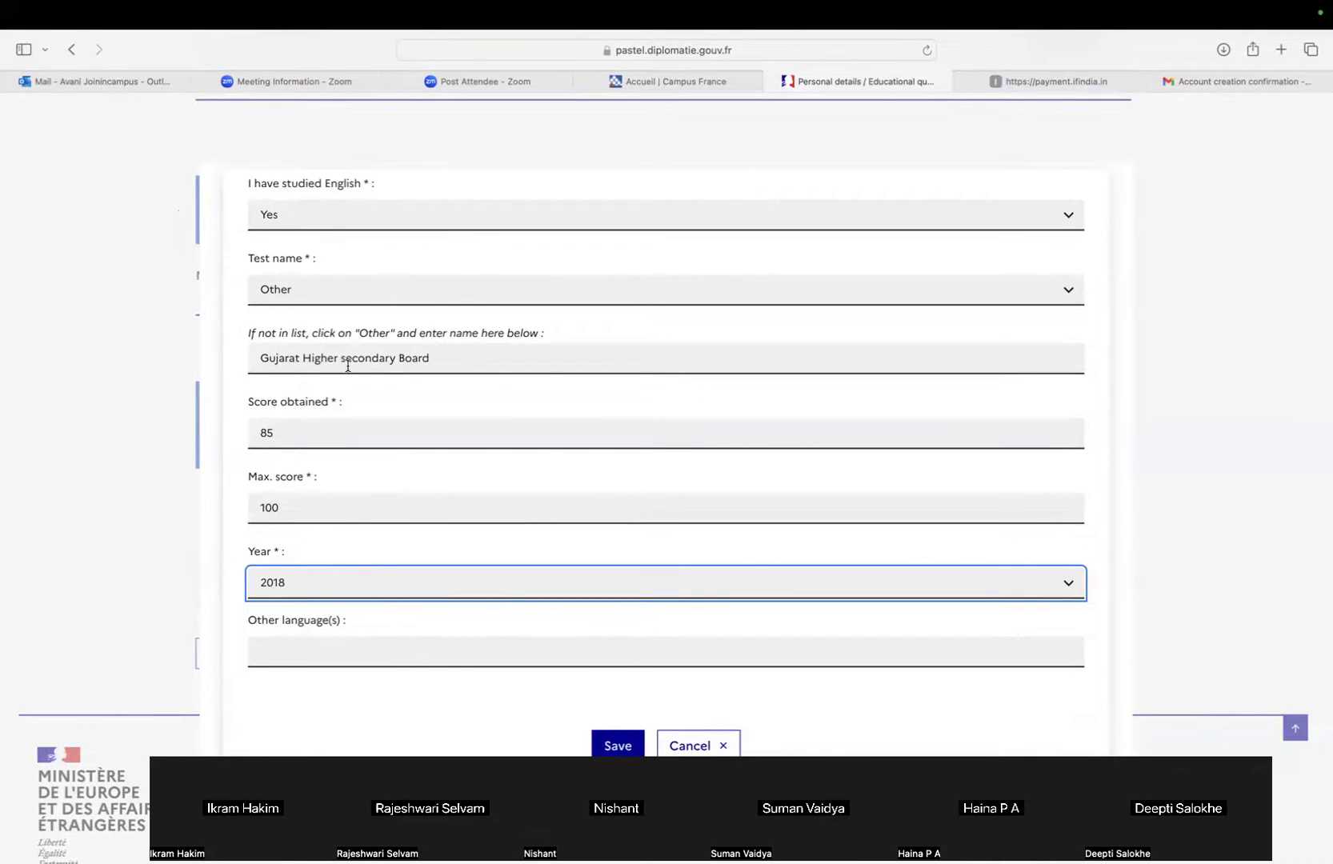
# Save the English proficiency entry and open its 'Supporting documents (0)' link
pyautogui.click(616, 746)
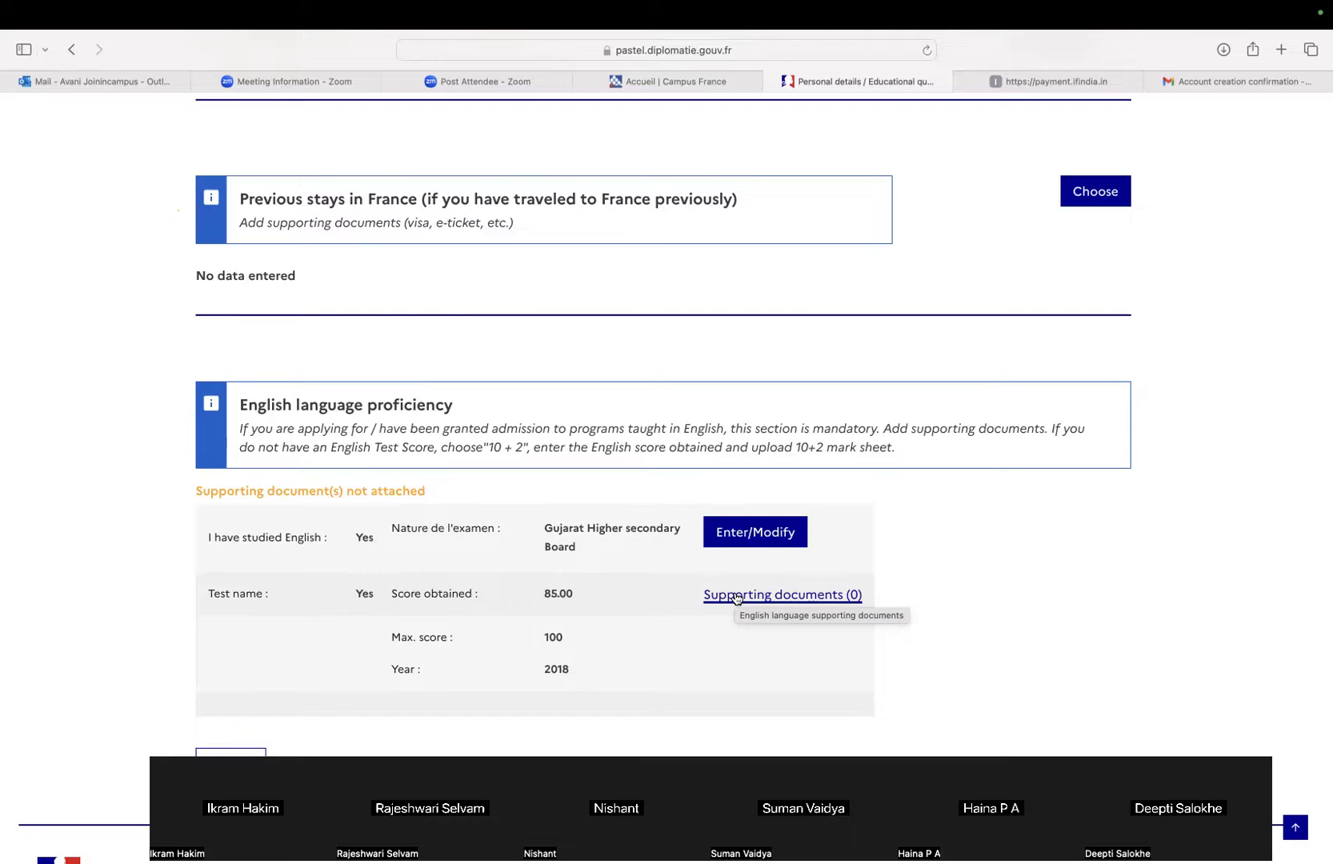
pyautogui.click(795, 604)
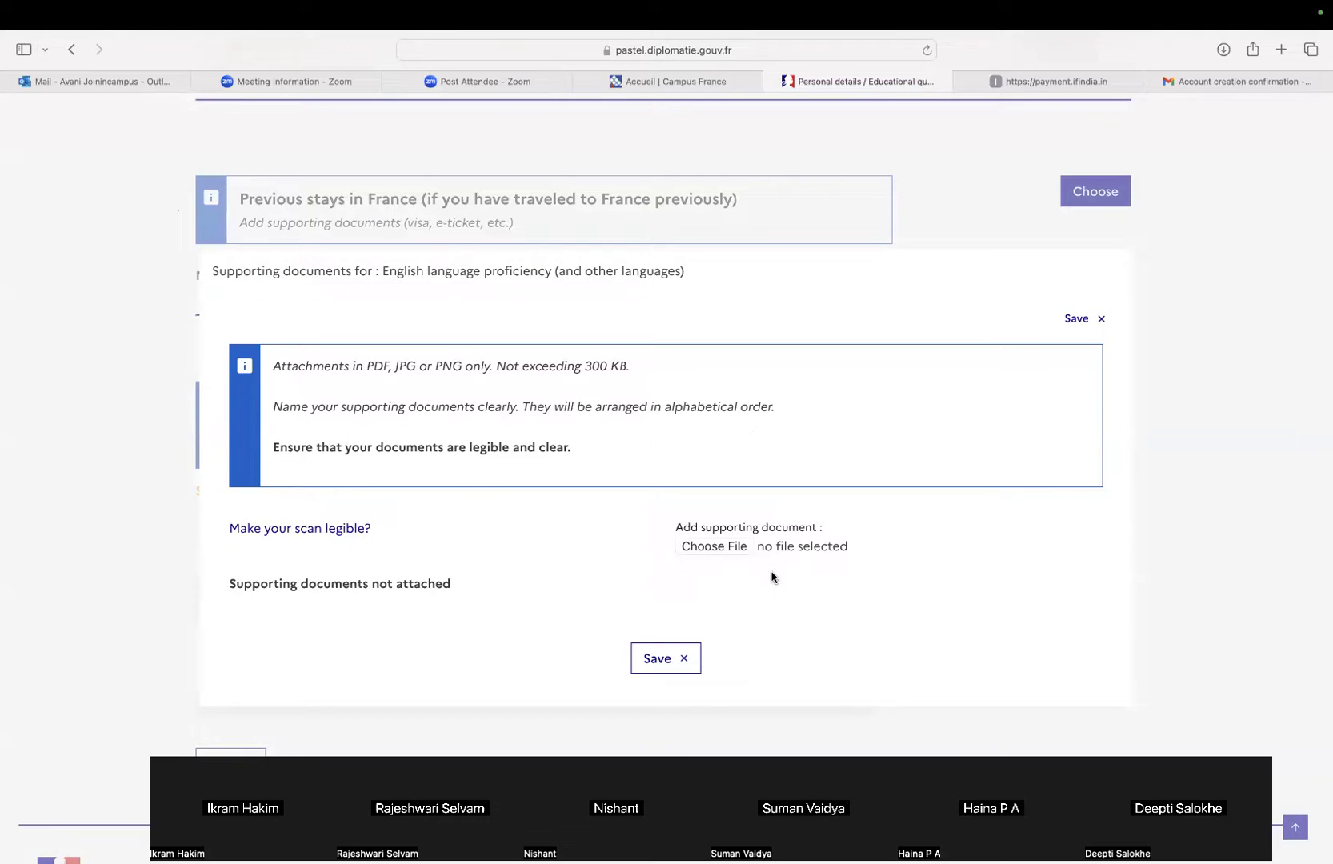
# Upload the conditional offer letter PDF twice as English proficiency supporting documents
pyautogui.click(732, 547)
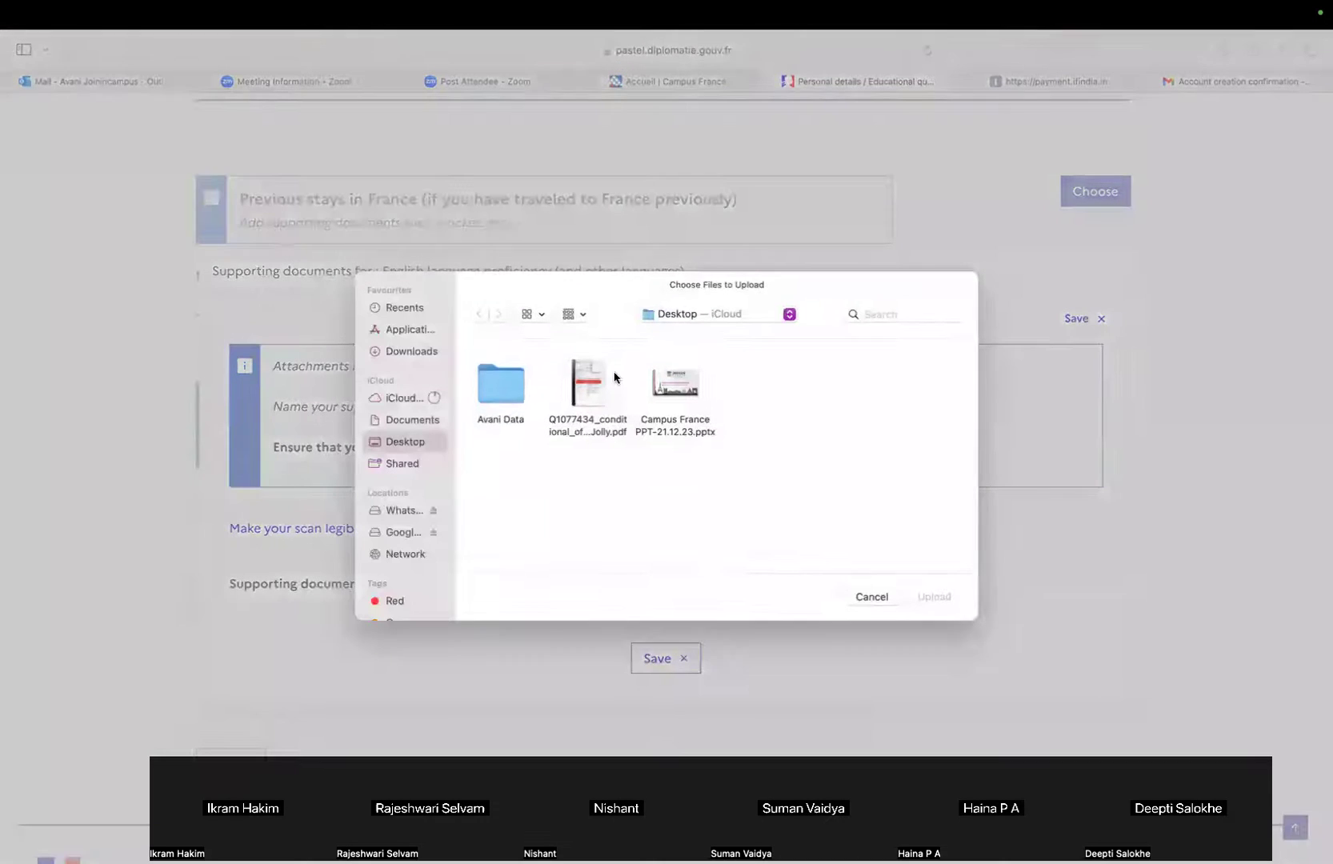
pyautogui.click(571, 370)
pyautogui.click(940, 597)
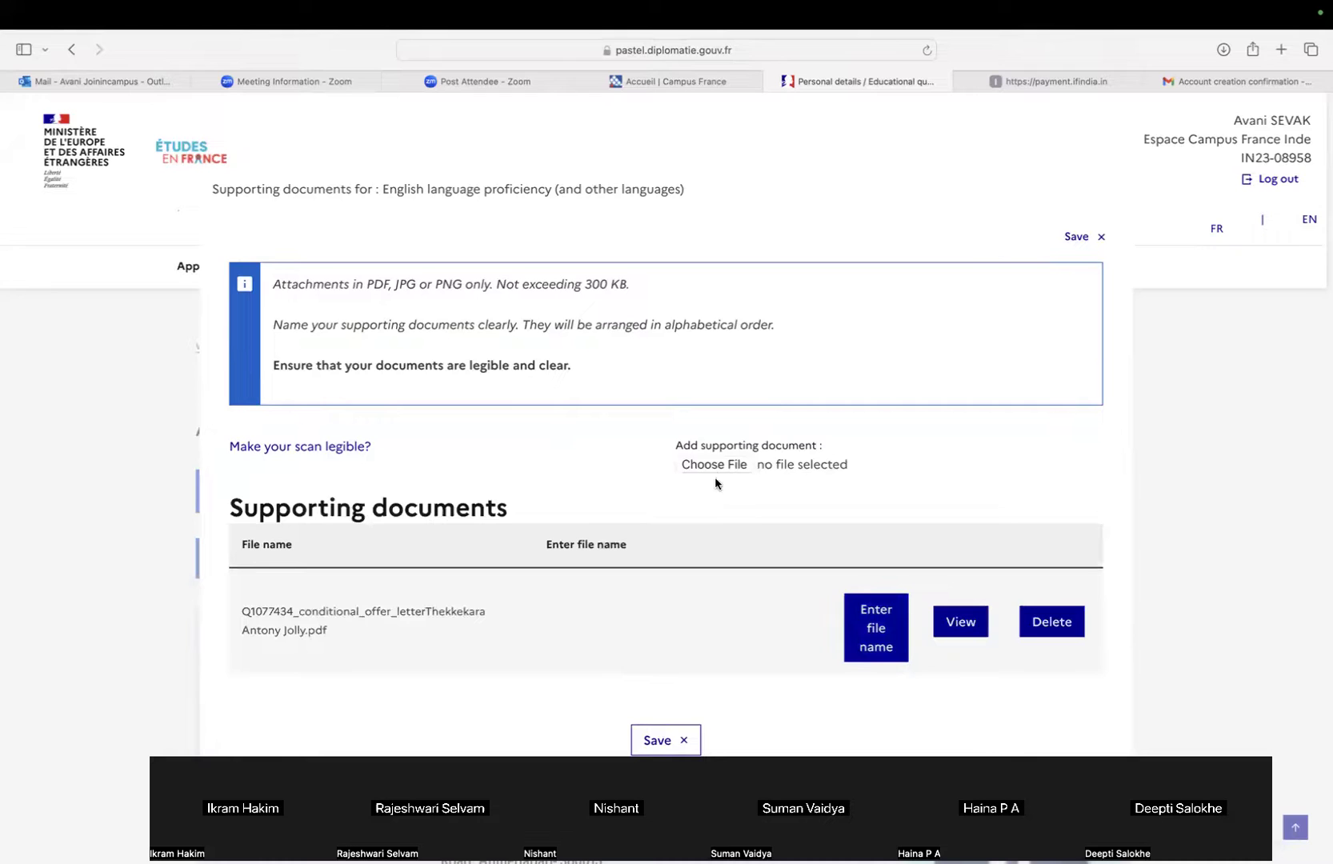
pyautogui.click(714, 465)
pyautogui.click(591, 379)
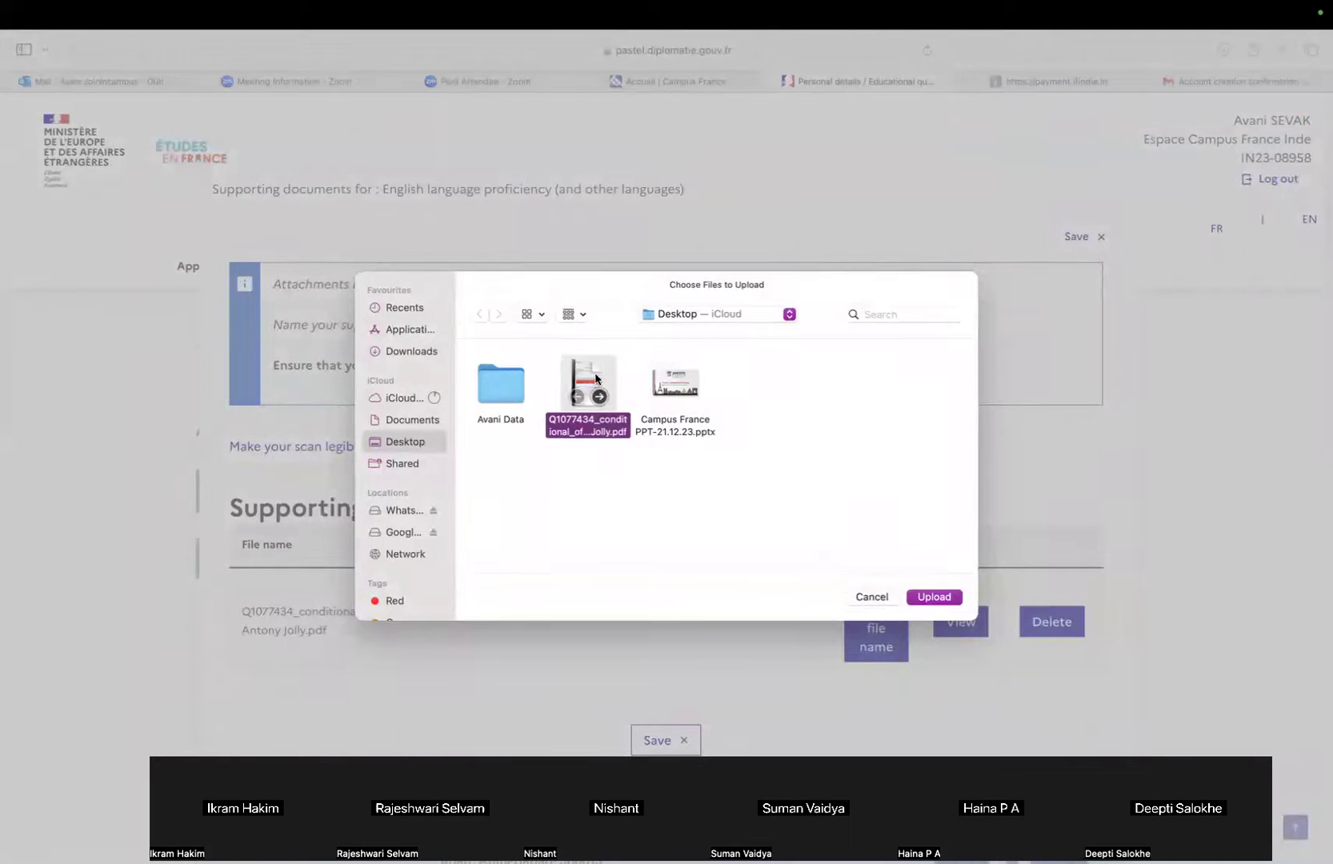
pyautogui.click(936, 597)
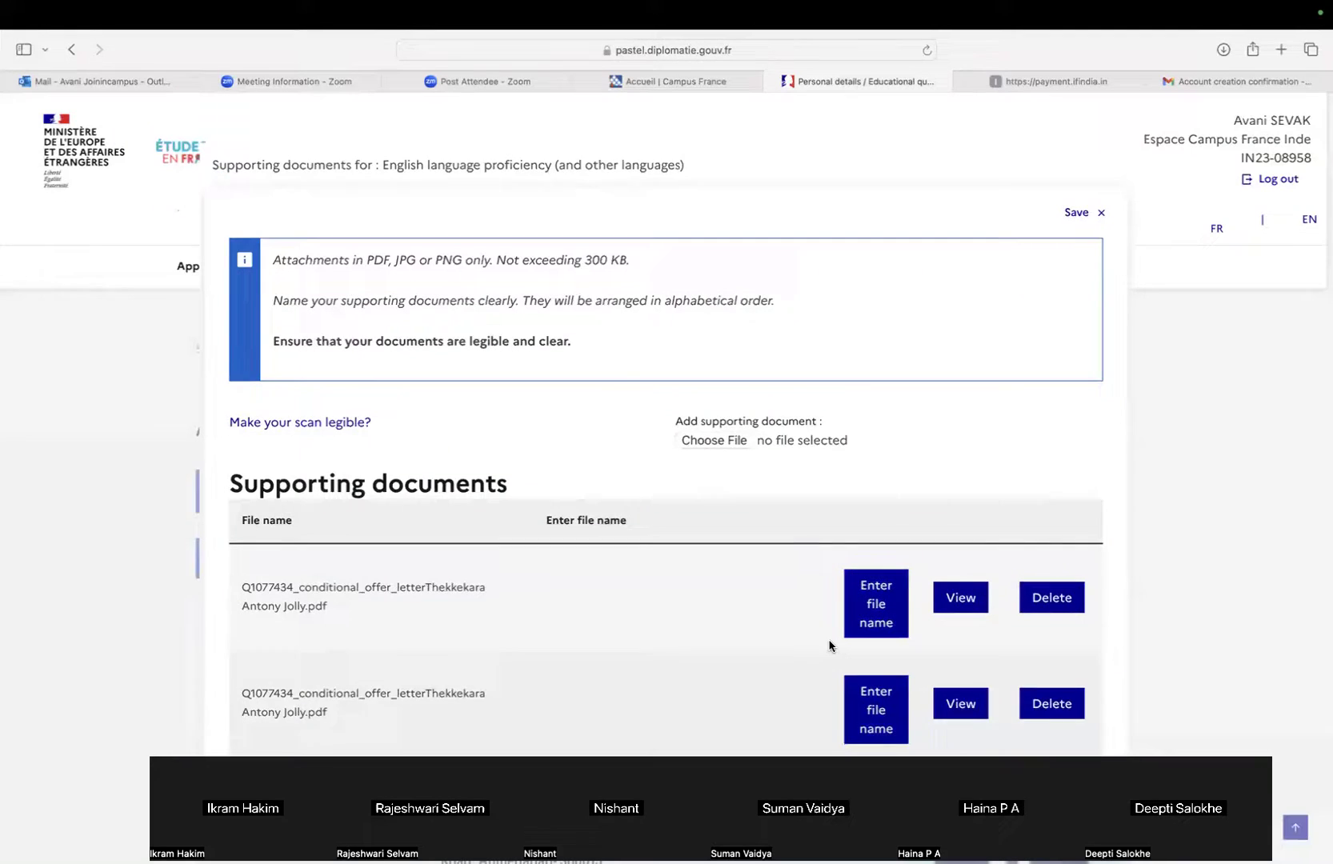
pyautogui.scroll(-2, 818, 643)
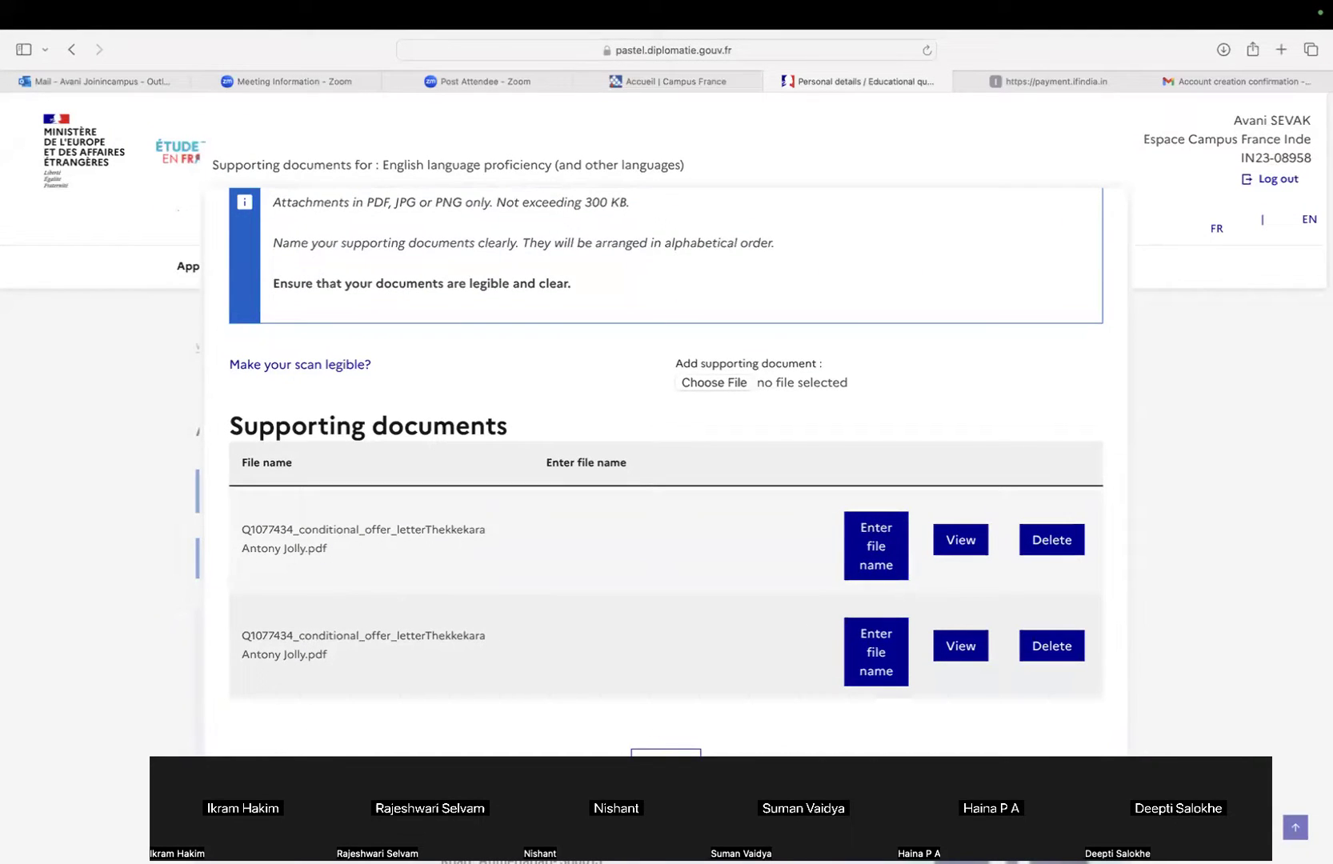
# Close the supporting documents window and scroll up to the Academic records section
pyautogui.click(658, 751)
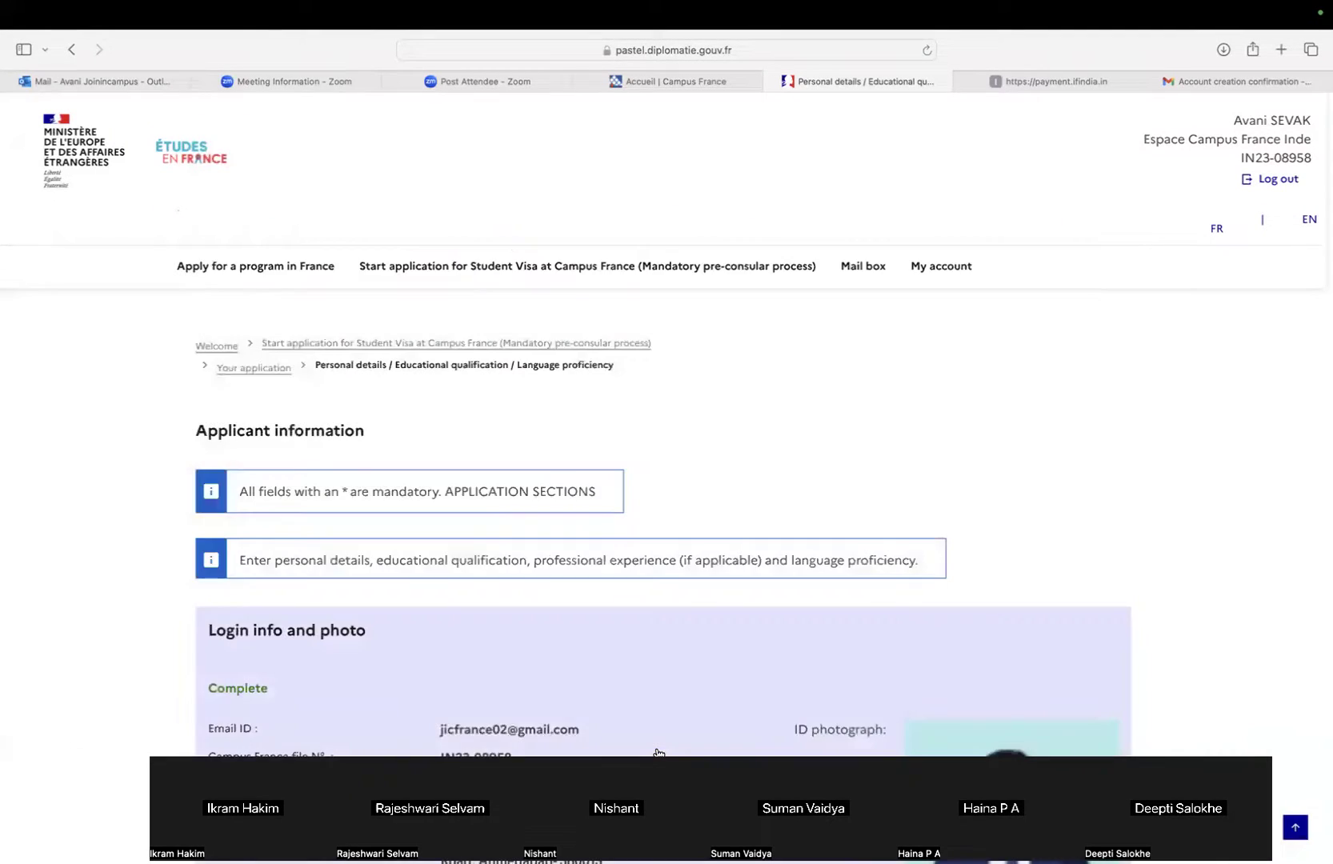
pyautogui.scroll(-20, 1058, 614)
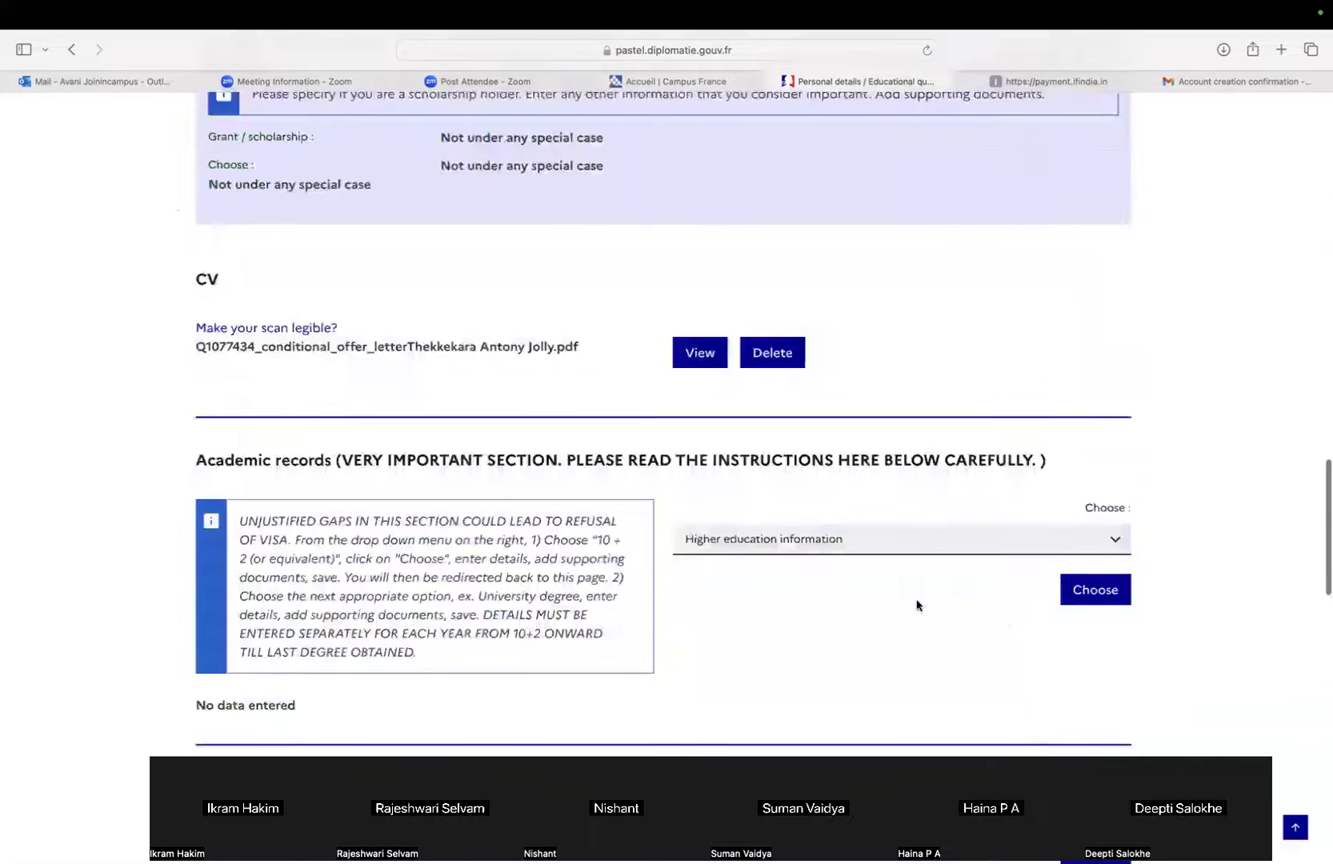
pyautogui.scroll(1, 508, 548)
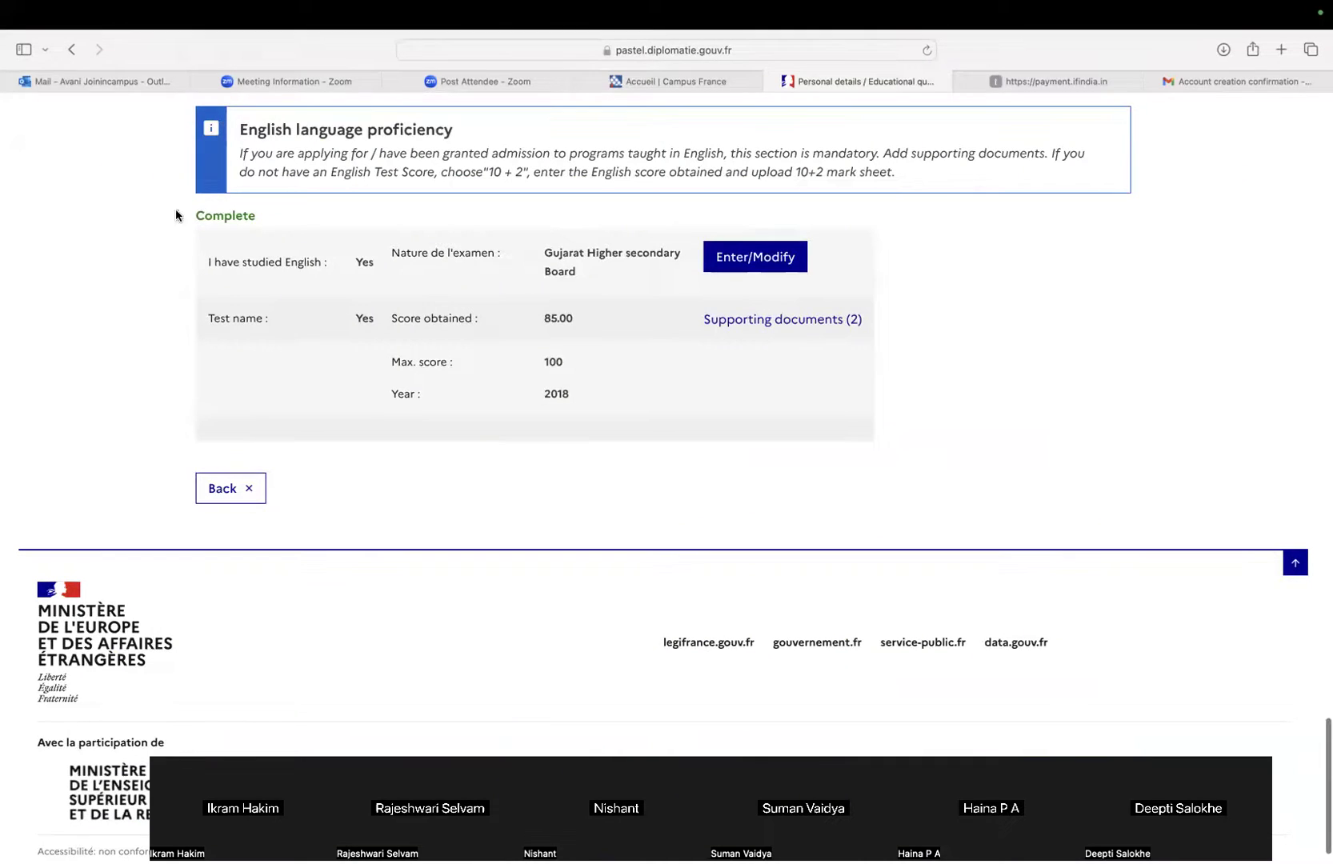
pyautogui.scroll(1, 524, 419)
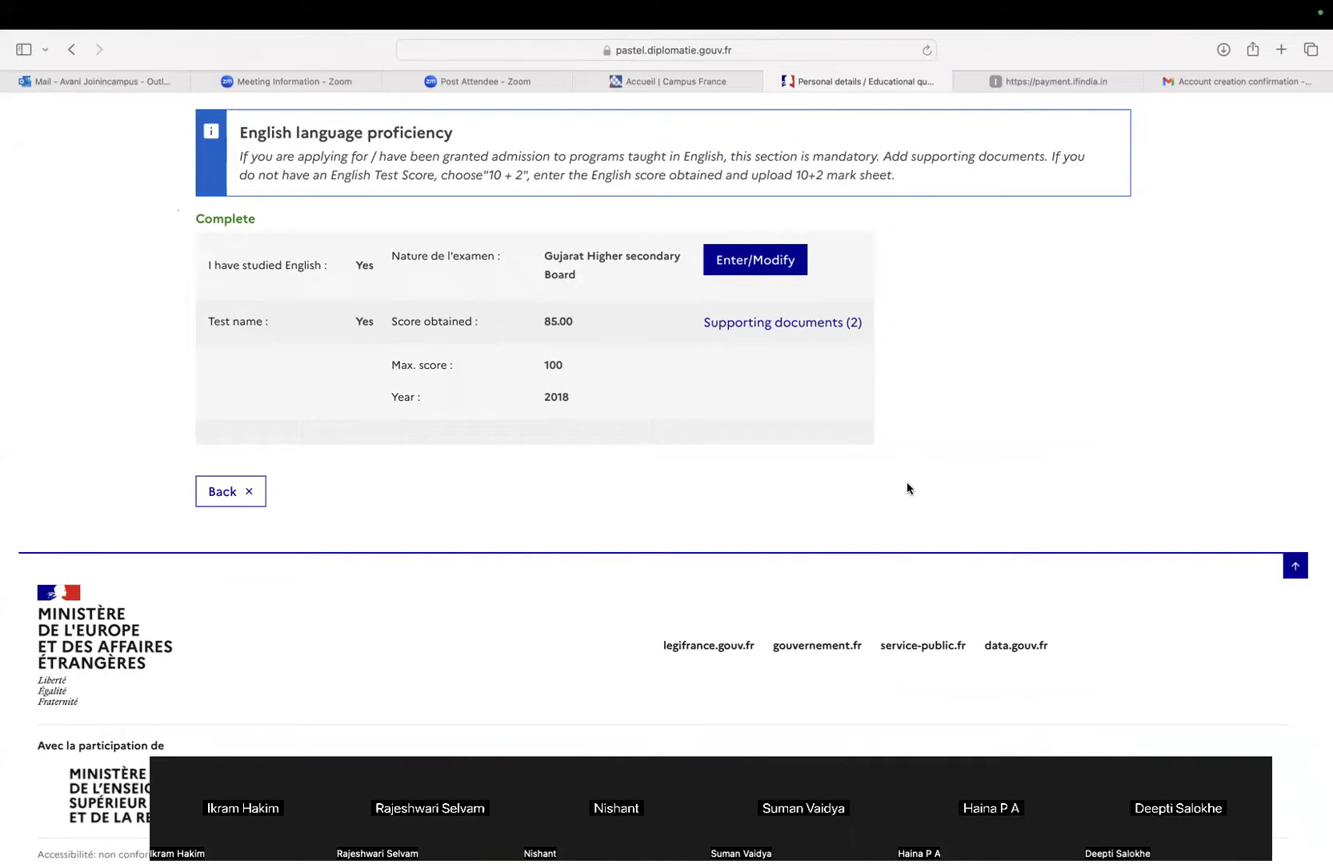
pyautogui.scroll(5, 1027, 483)
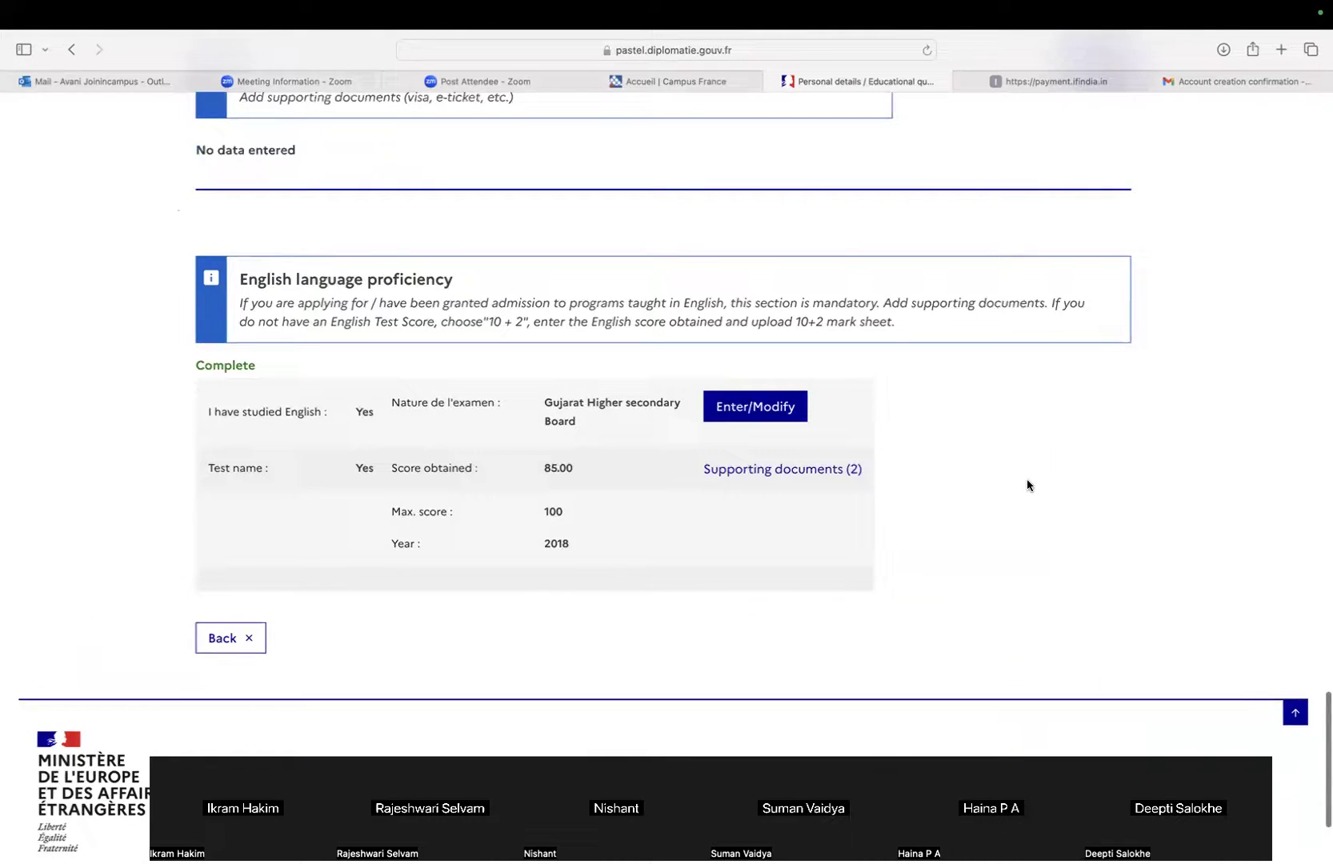
pyautogui.scroll(15, 956, 494)
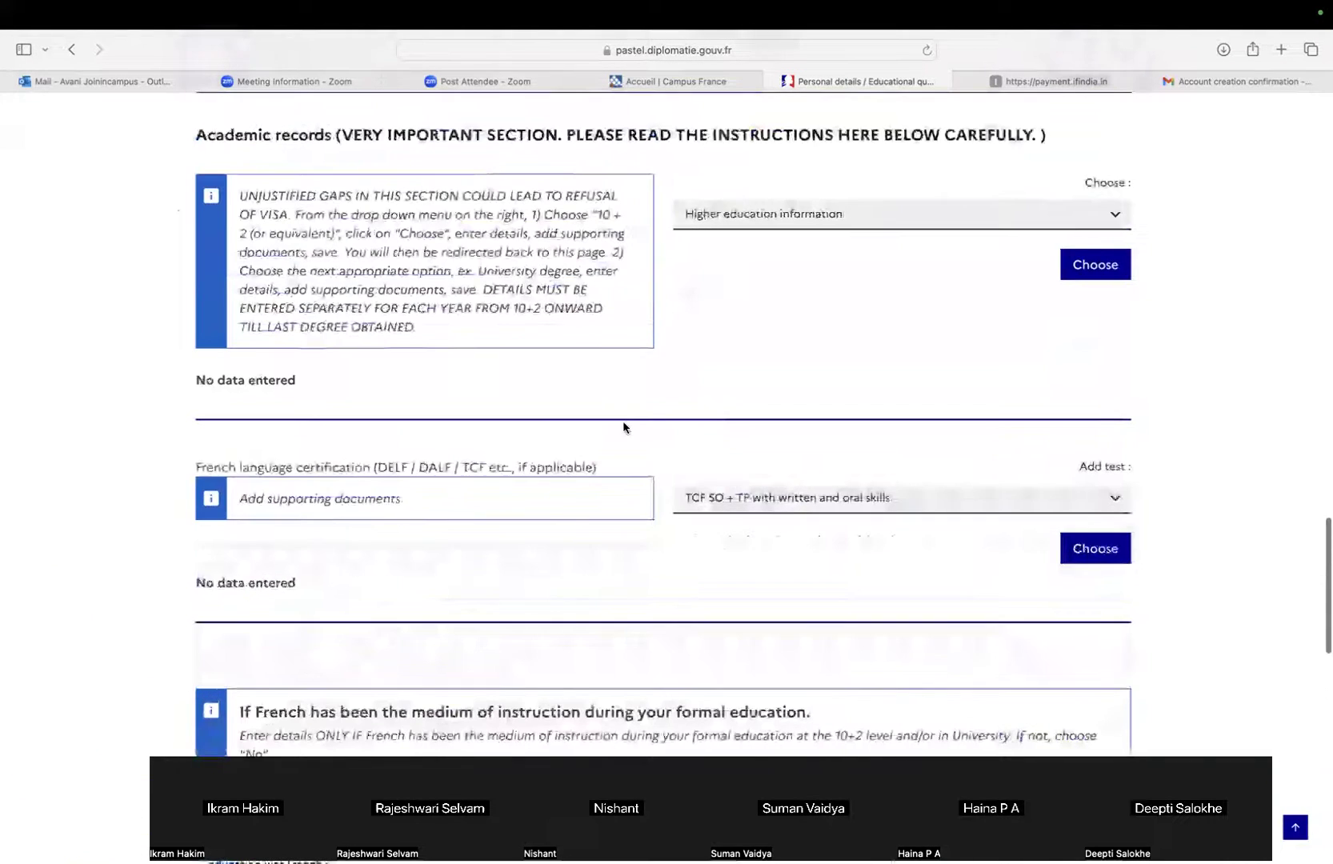
pyautogui.scroll(1, 856, 441)
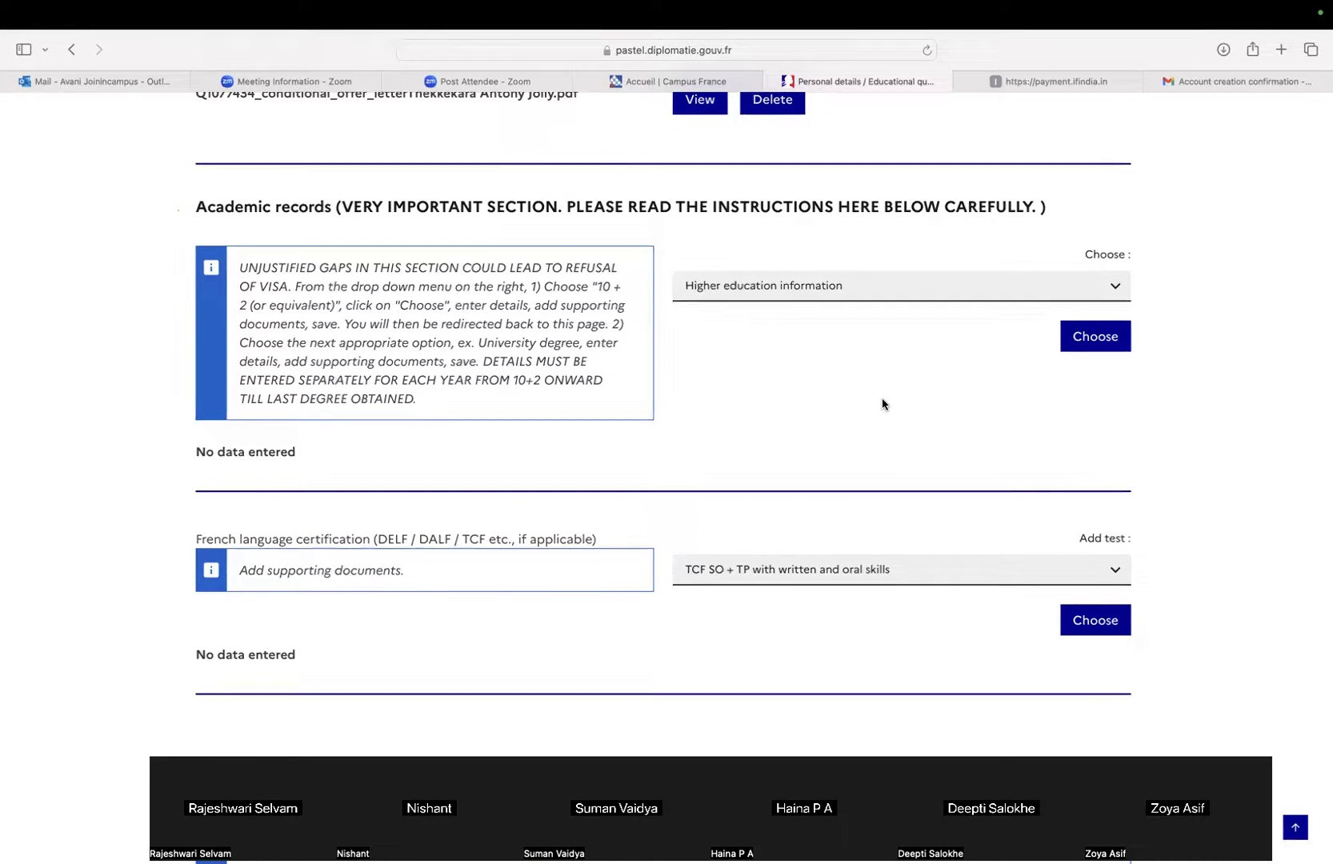
# Choose '10+2 (or equivalent)' as the Academic records type and start a new entry
pyautogui.click(813, 288)
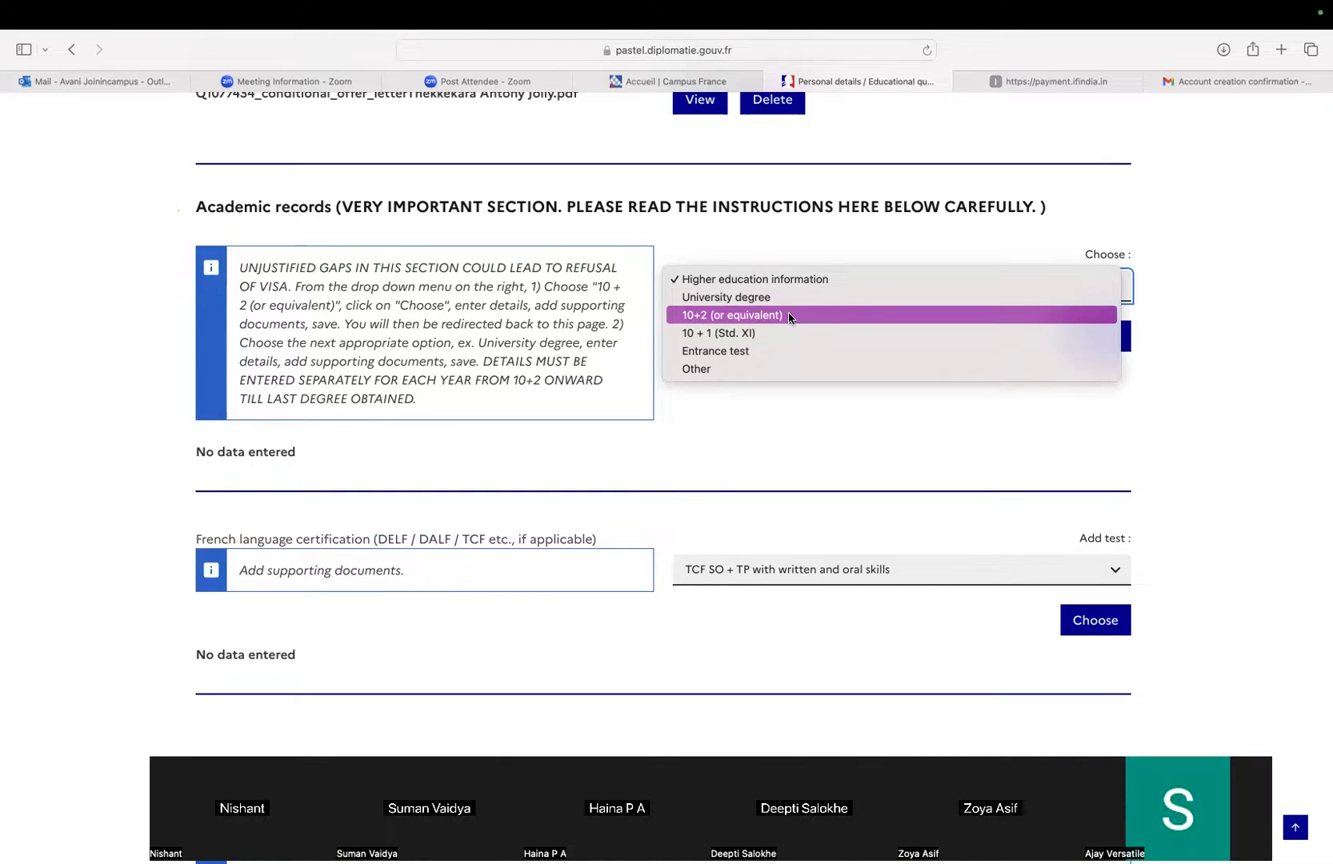
pyautogui.click(788, 315)
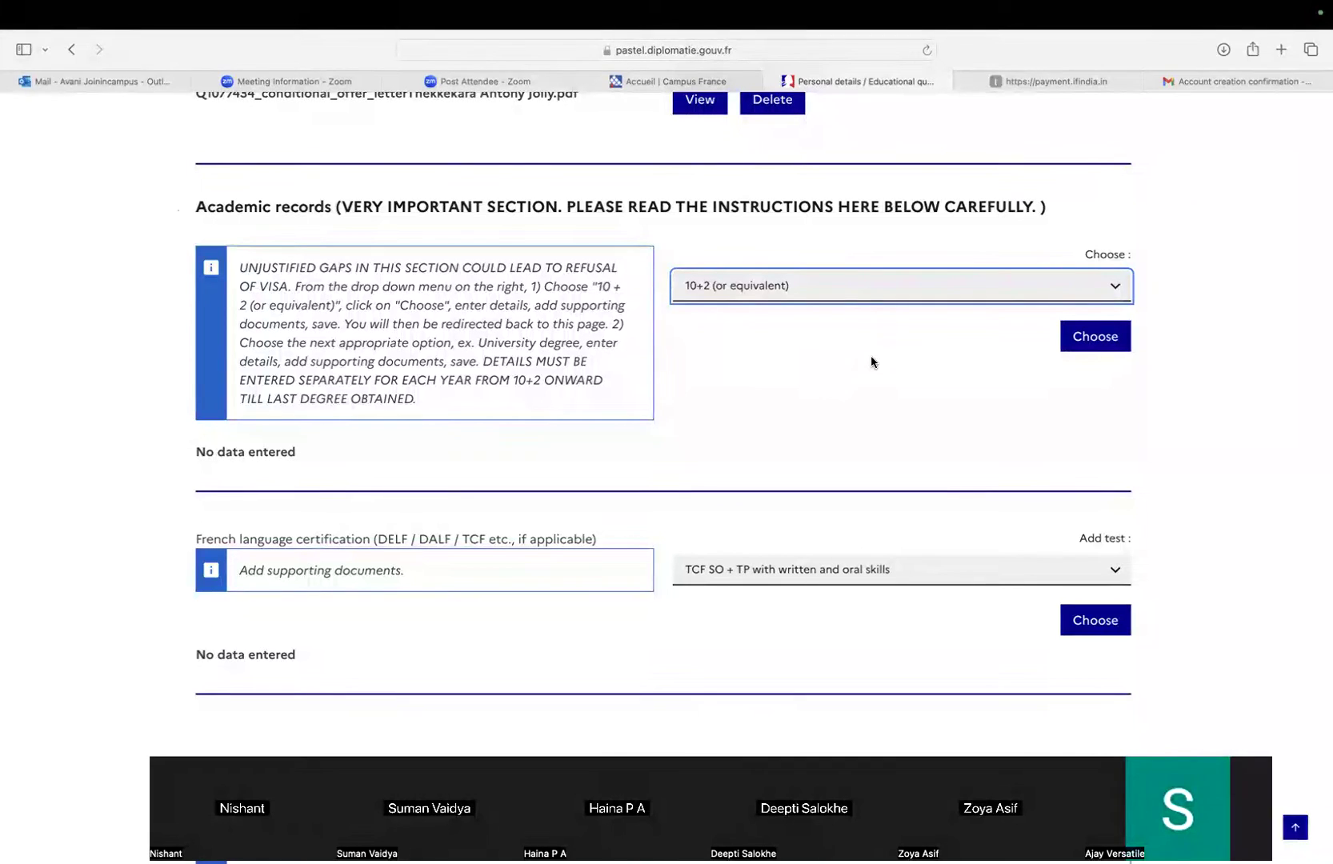
pyautogui.click(1095, 346)
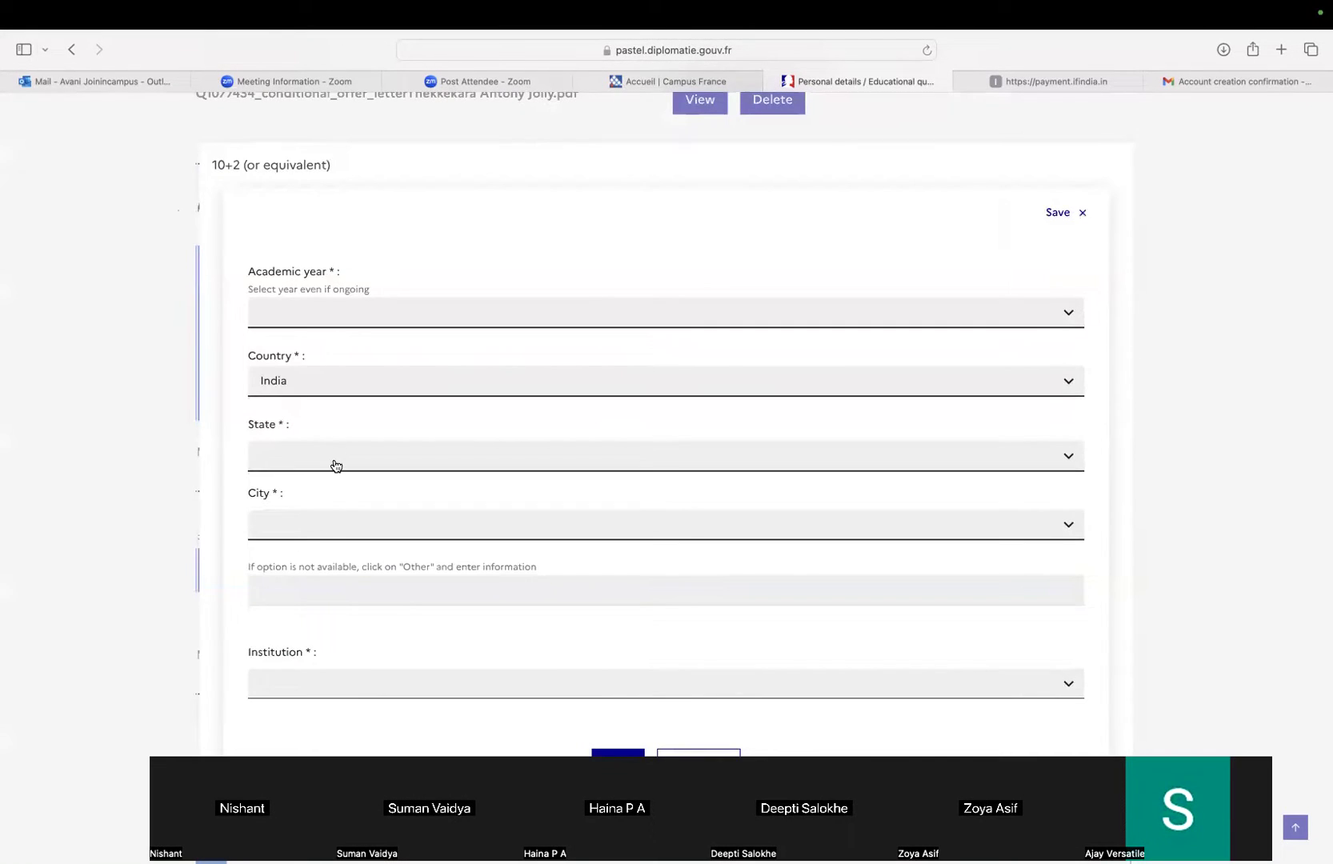
# Fill in academic year 2022, state Gujarat and city Ahmedabad on the 10+2 form
pyautogui.scroll(-5, 315, 399)
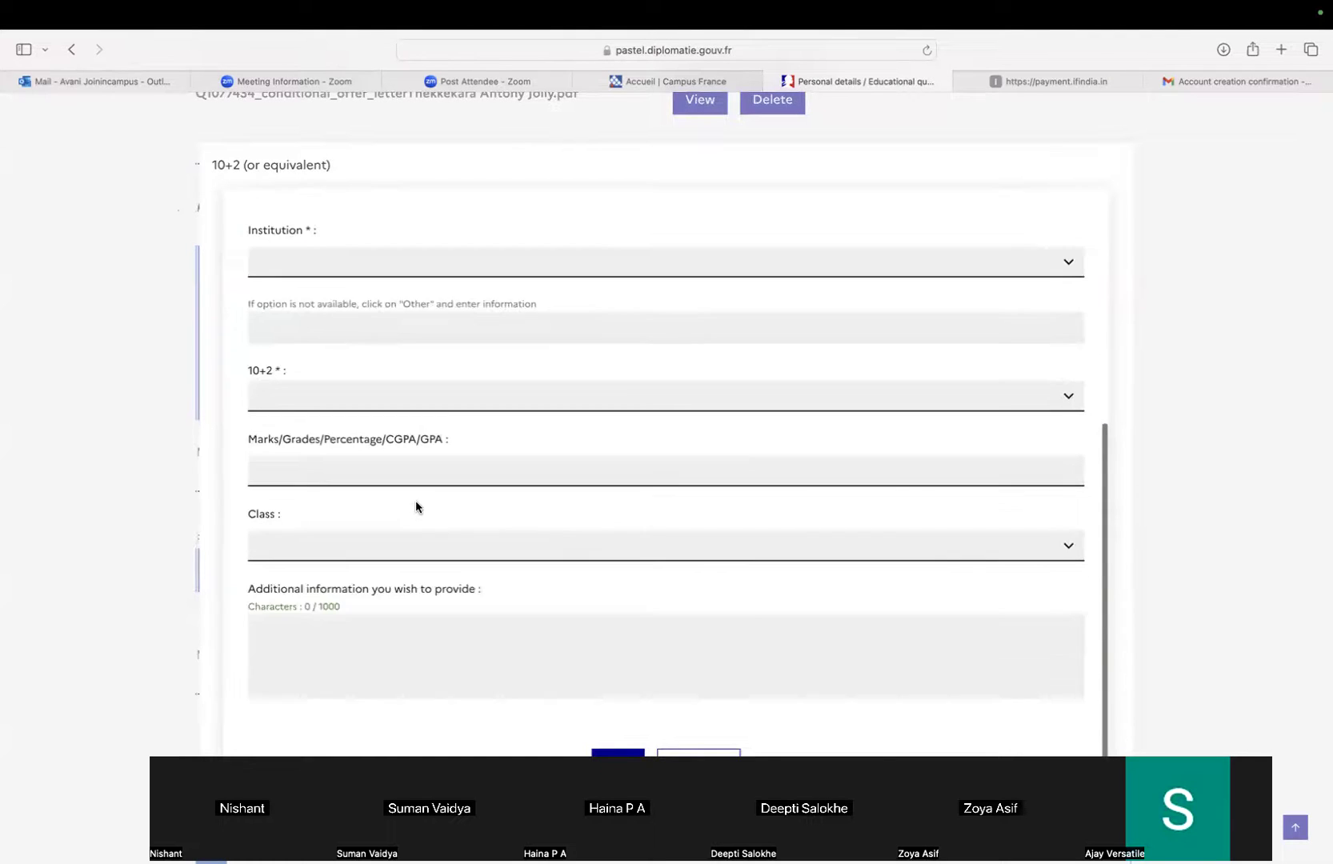
pyautogui.scroll(5, 414, 501)
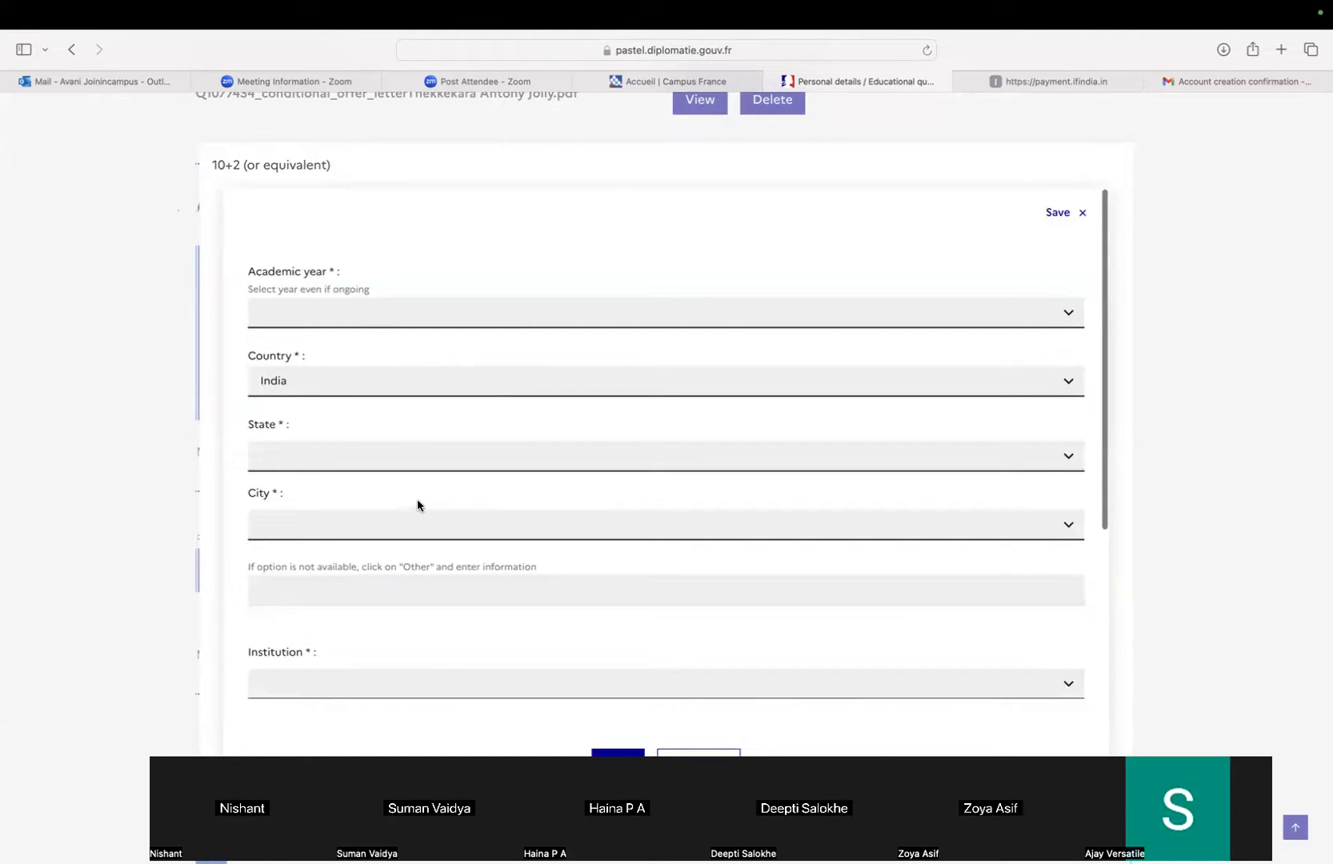
pyautogui.click(352, 314)
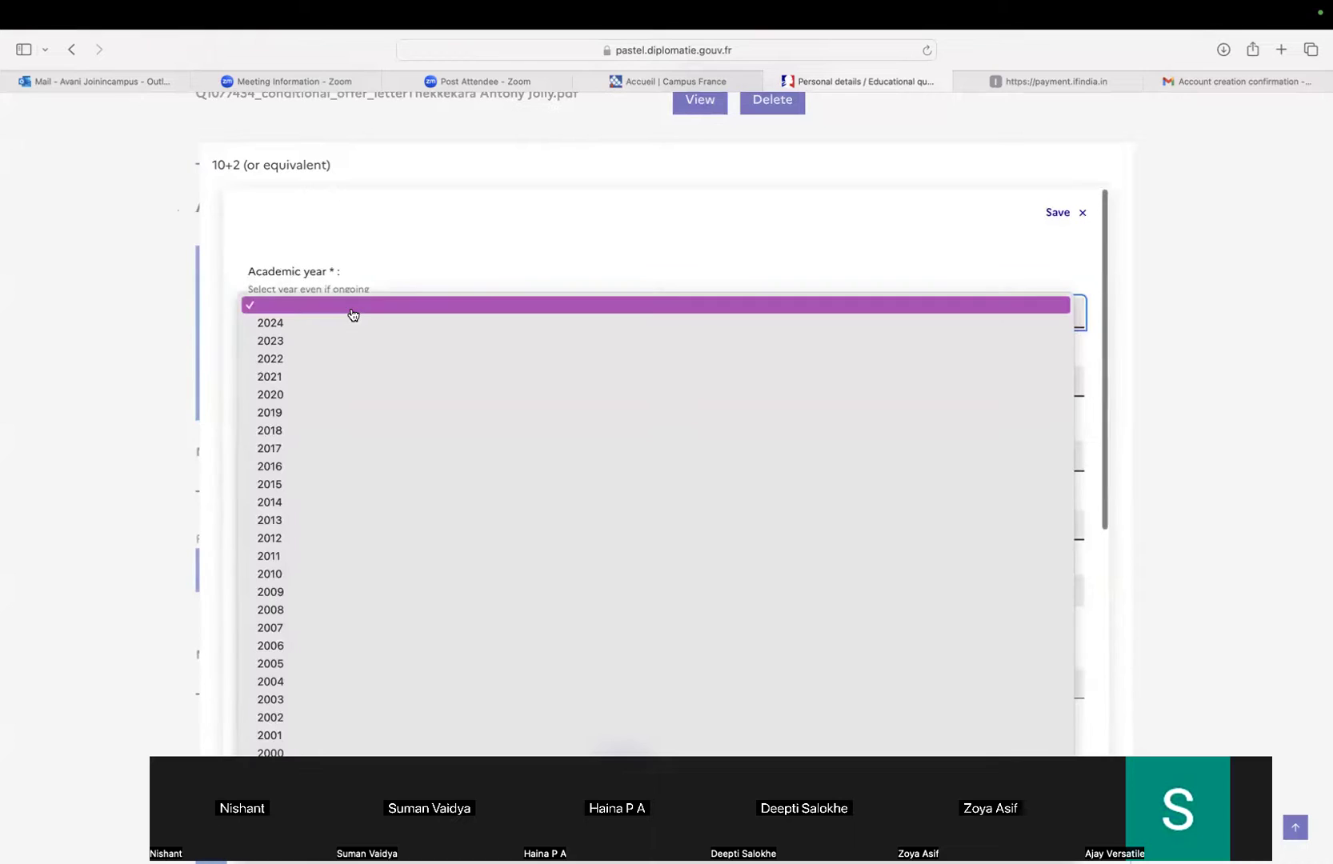
pyautogui.click(13, 369)
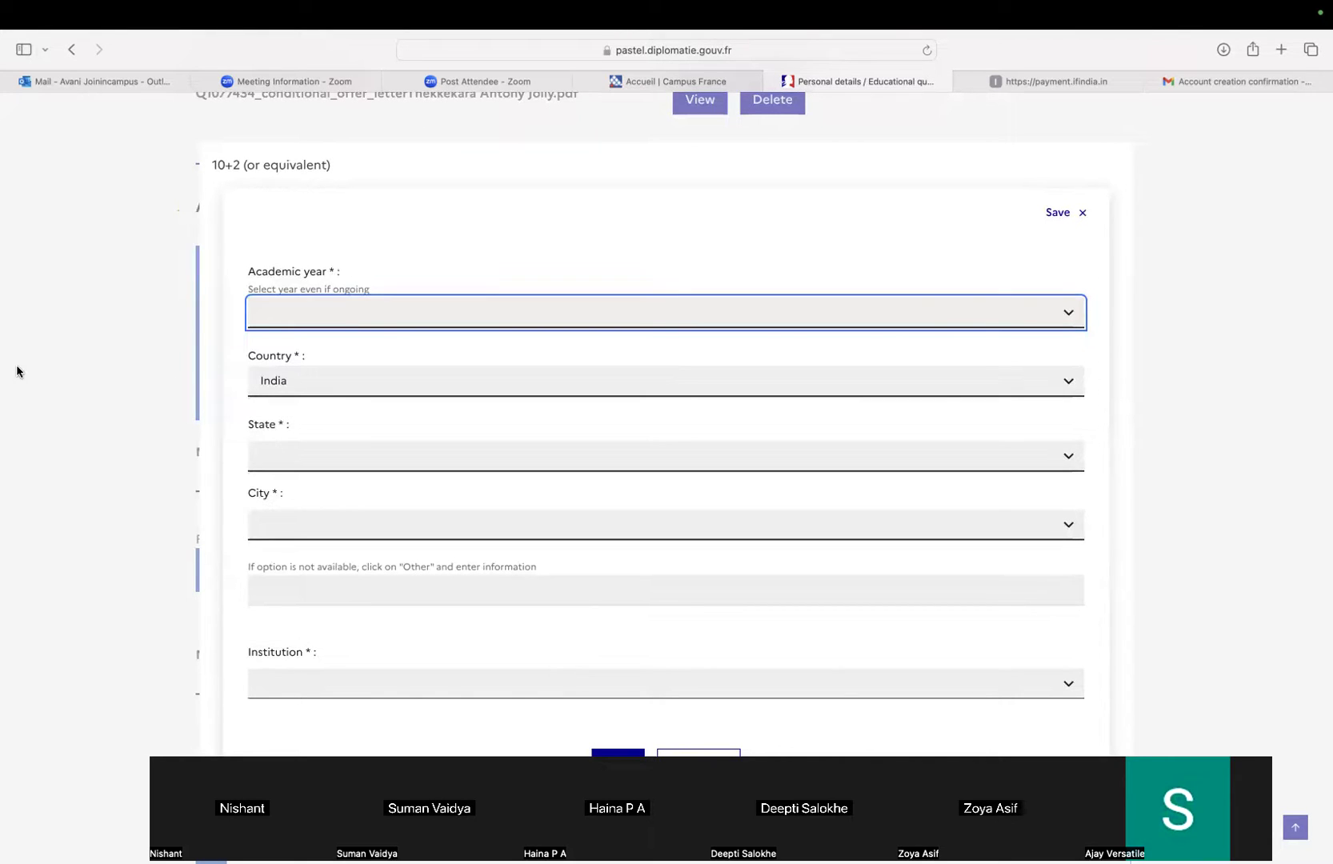
pyautogui.click(303, 316)
pyautogui.click(288, 365)
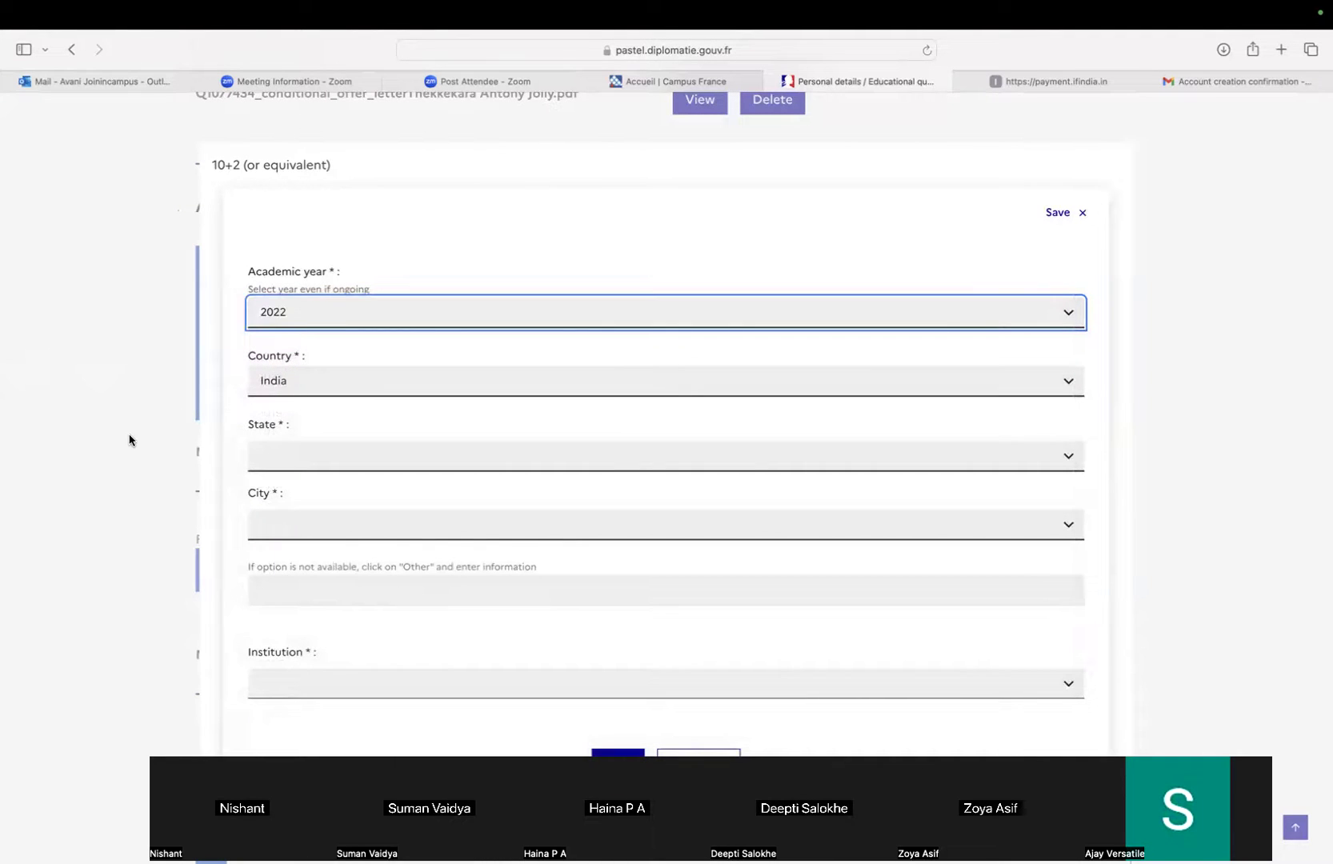
pyautogui.click(259, 462)
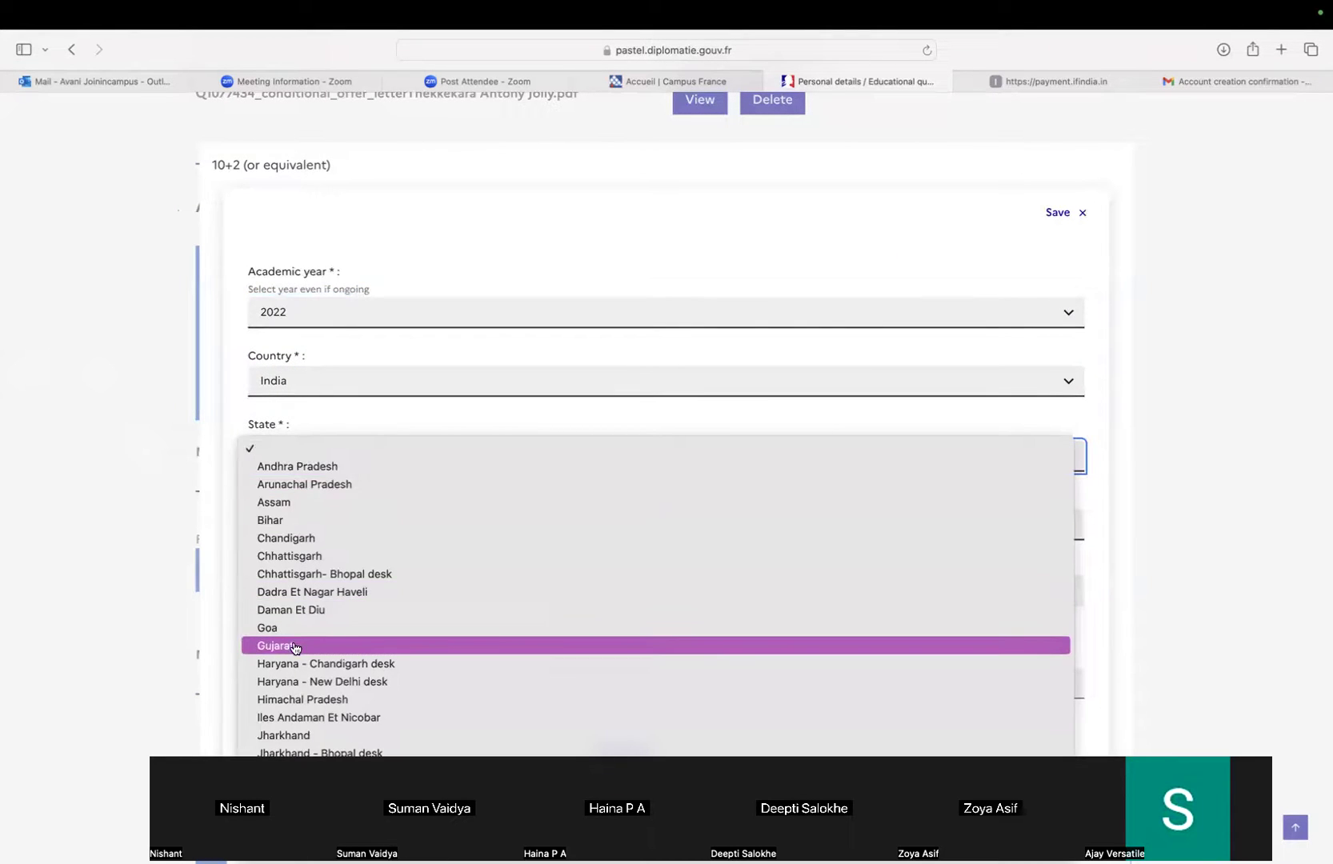
pyautogui.click(294, 649)
pyautogui.click(297, 493)
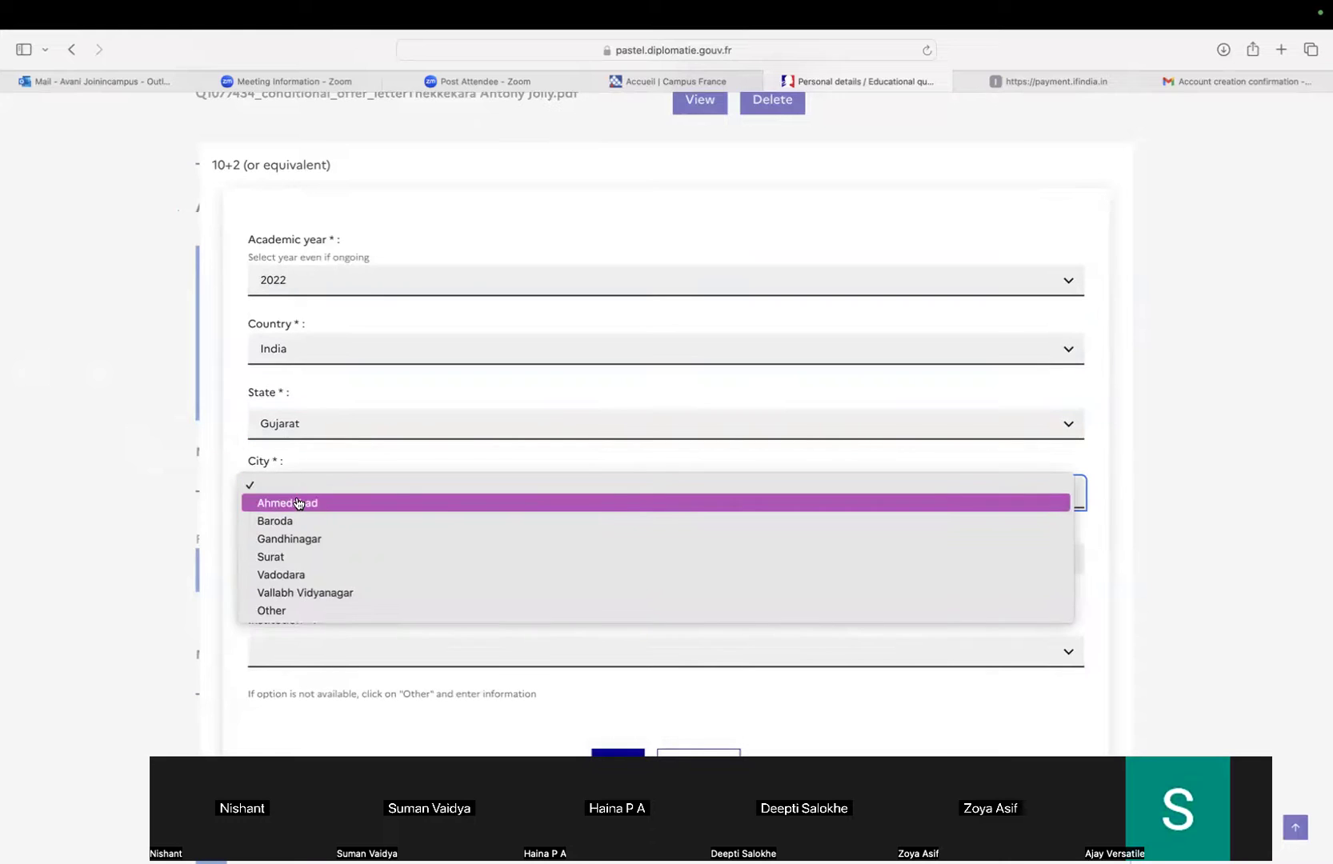
pyautogui.click(297, 503)
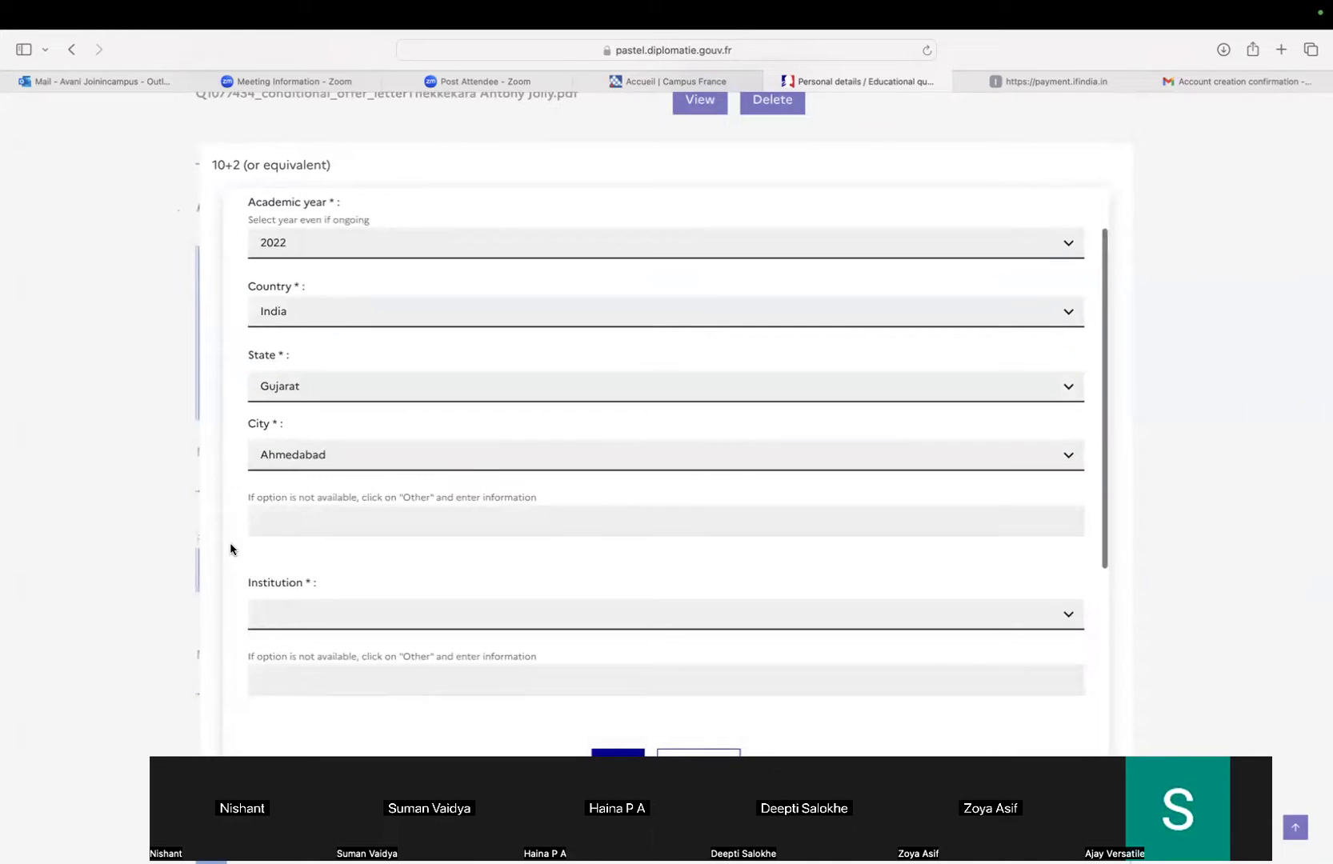
# Set institution Other 'Gujarat University' and qualification 10 + 2 (or equivalent)
pyautogui.scroll(-1, 232, 544)
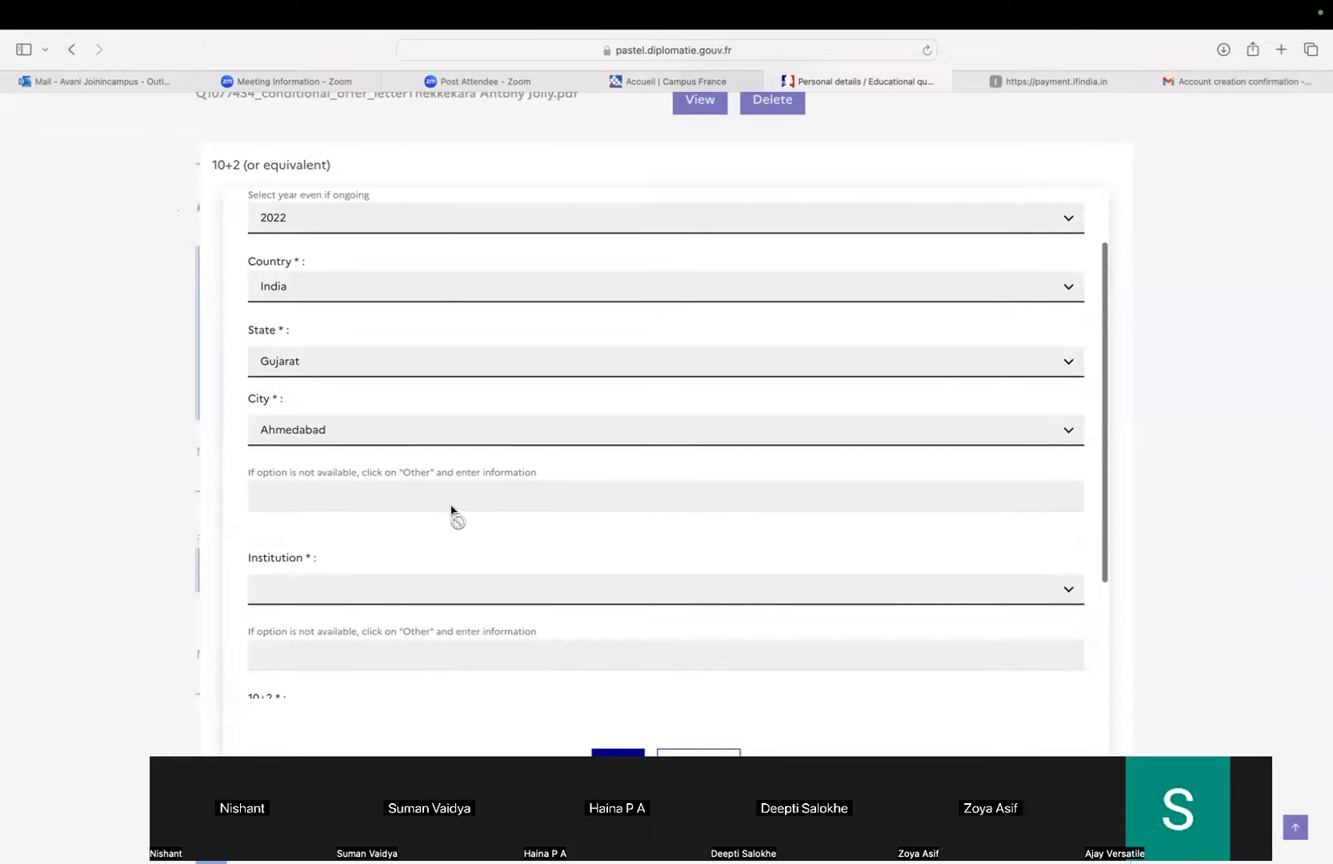
pyautogui.click(375, 589)
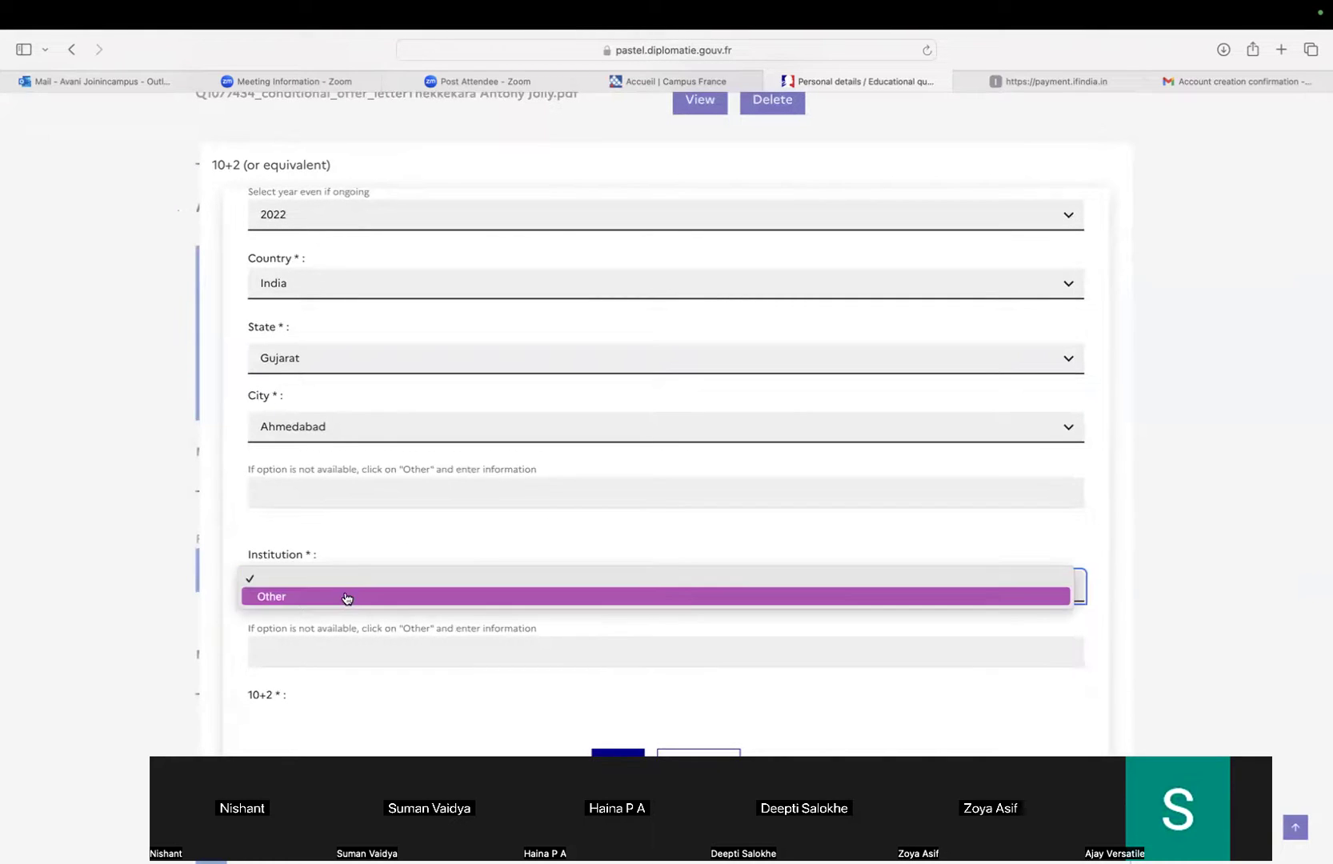
pyautogui.click(346, 597)
pyautogui.scroll(-2, 336, 592)
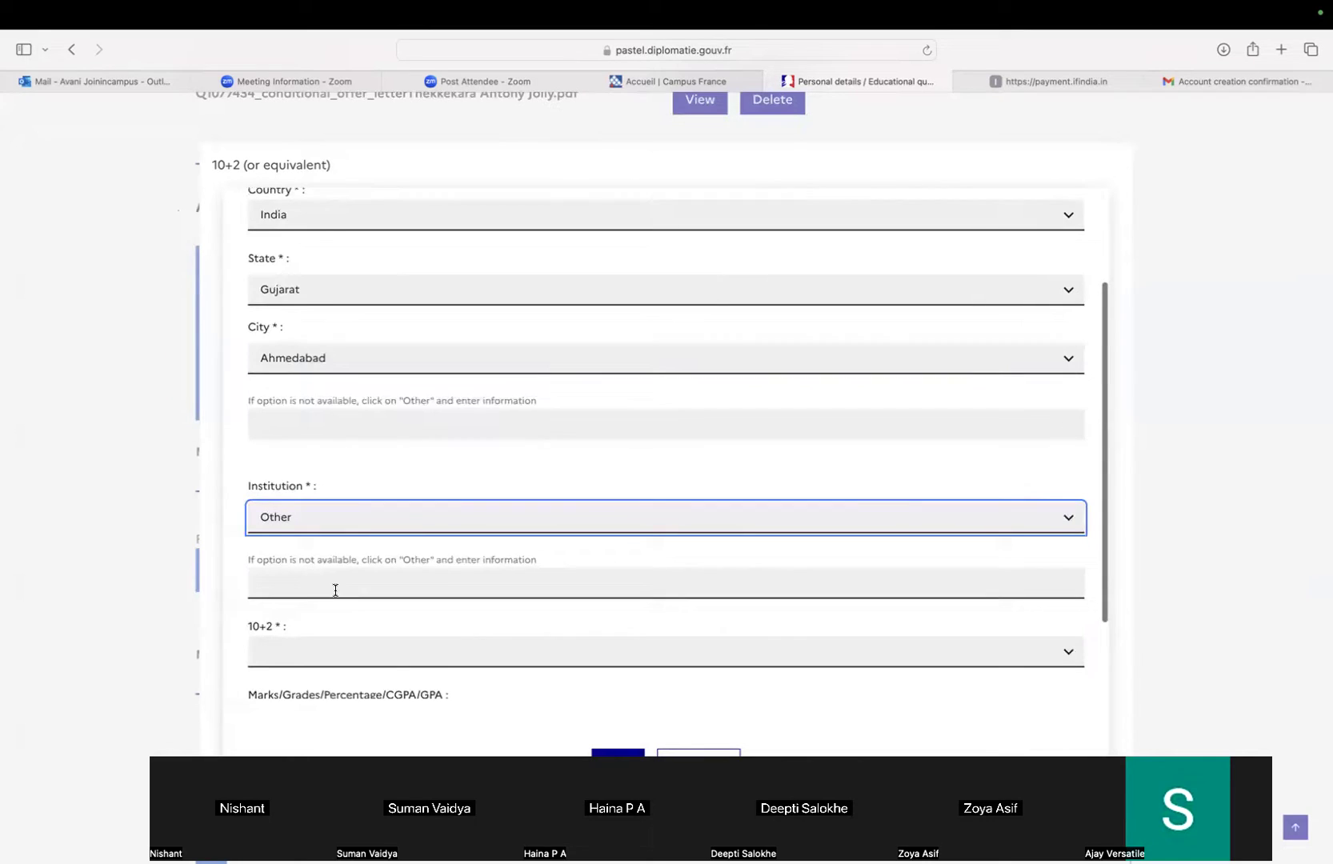
pyautogui.click(338, 583)
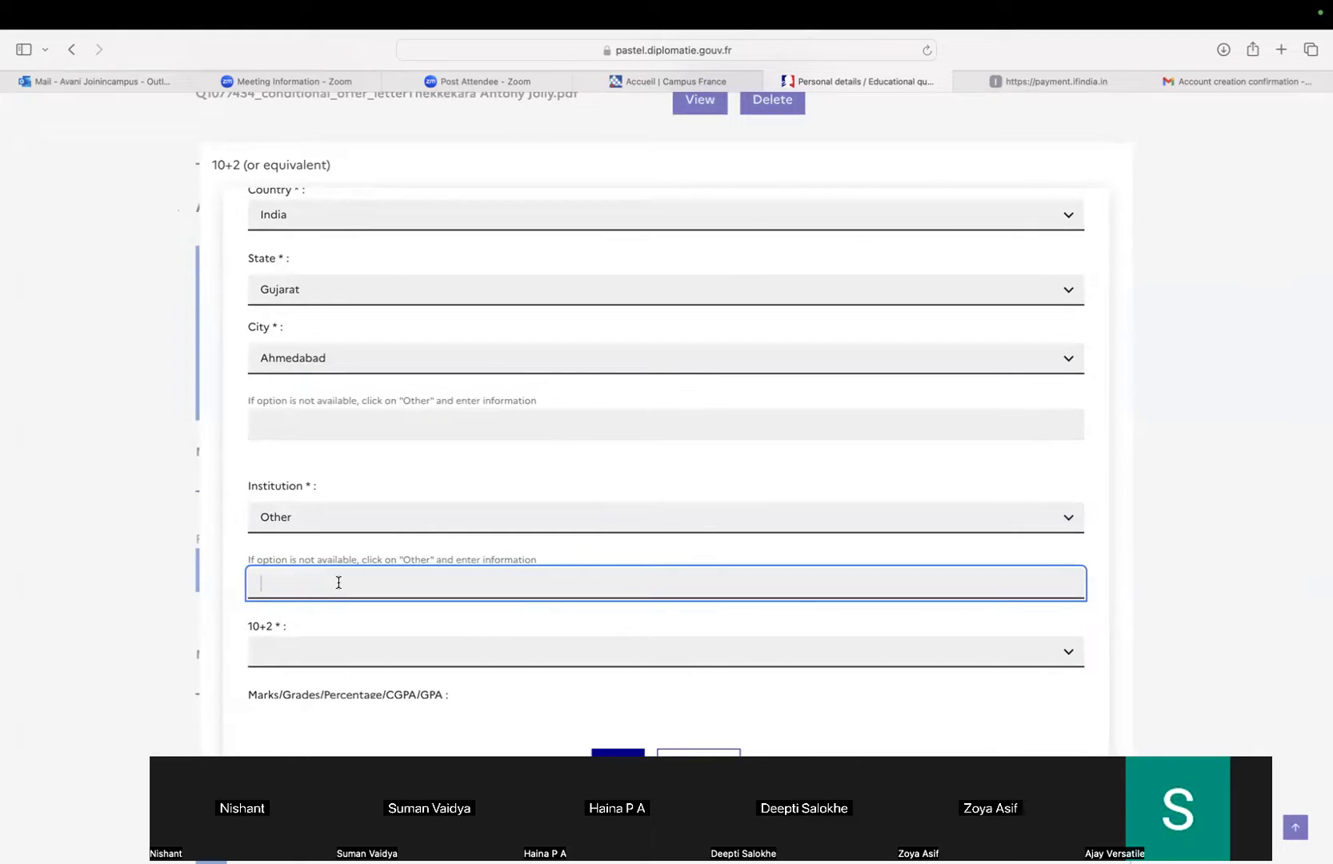
pyautogui.write('Gujarat University')
pyautogui.scroll(-1, 254, 546)
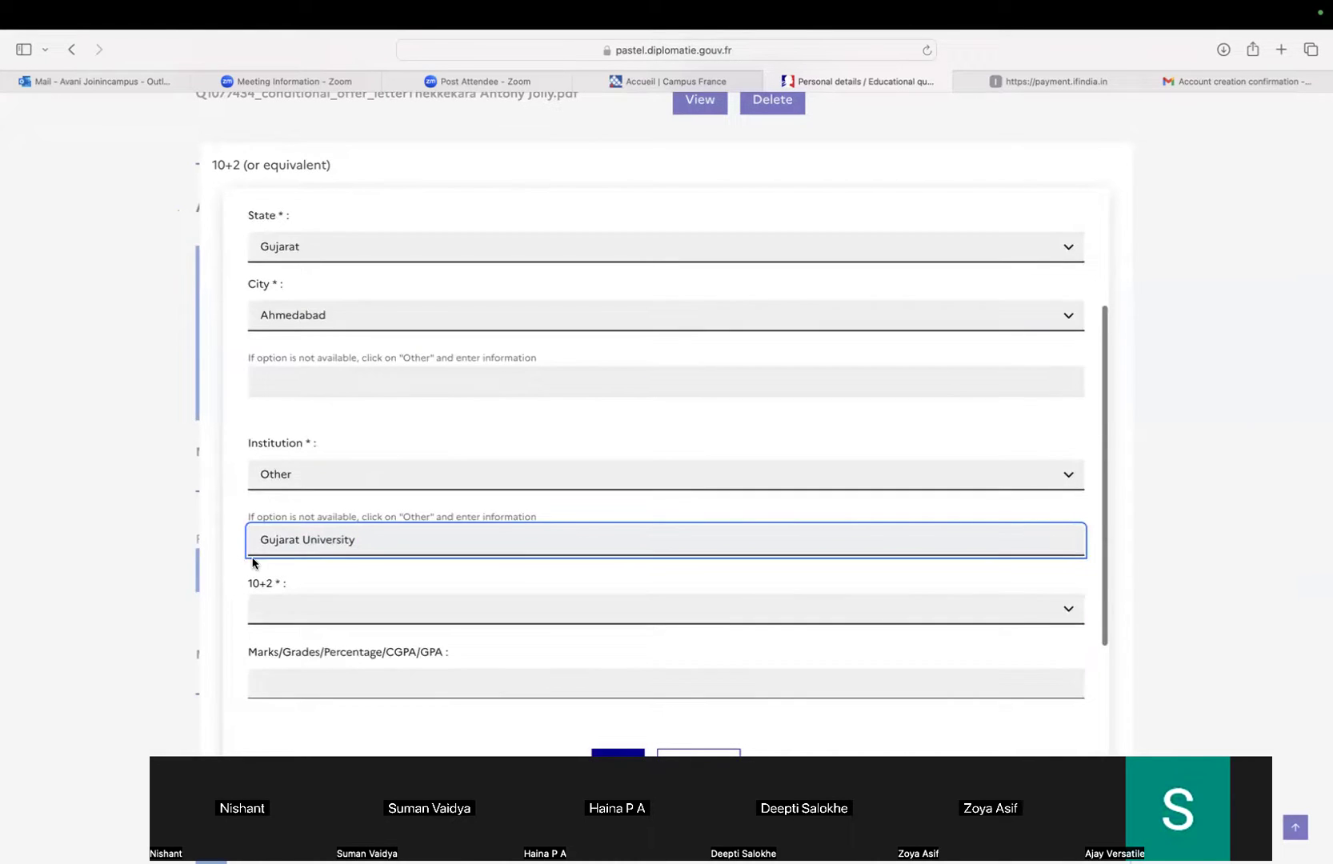
pyautogui.scroll(-2, 420, 544)
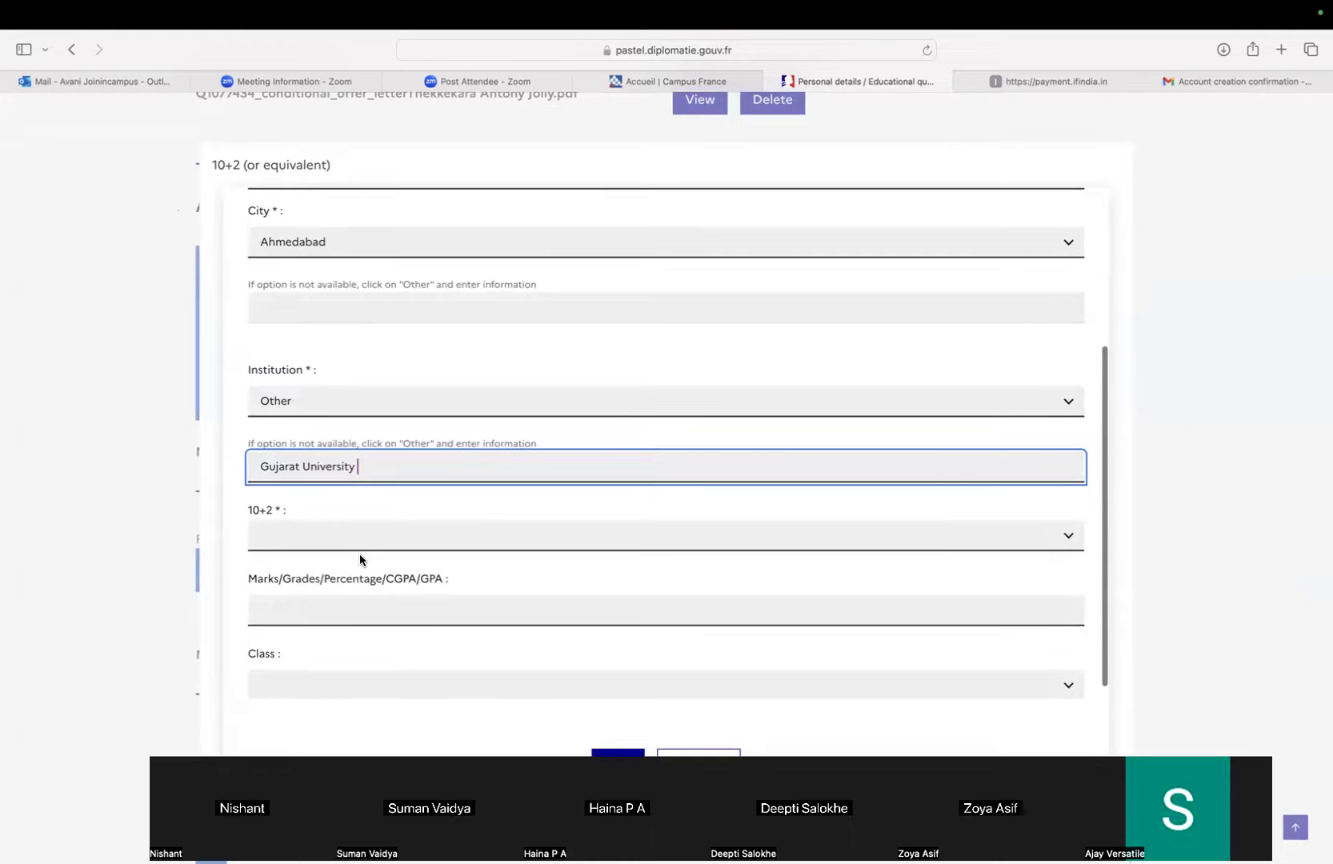
pyautogui.click(331, 536)
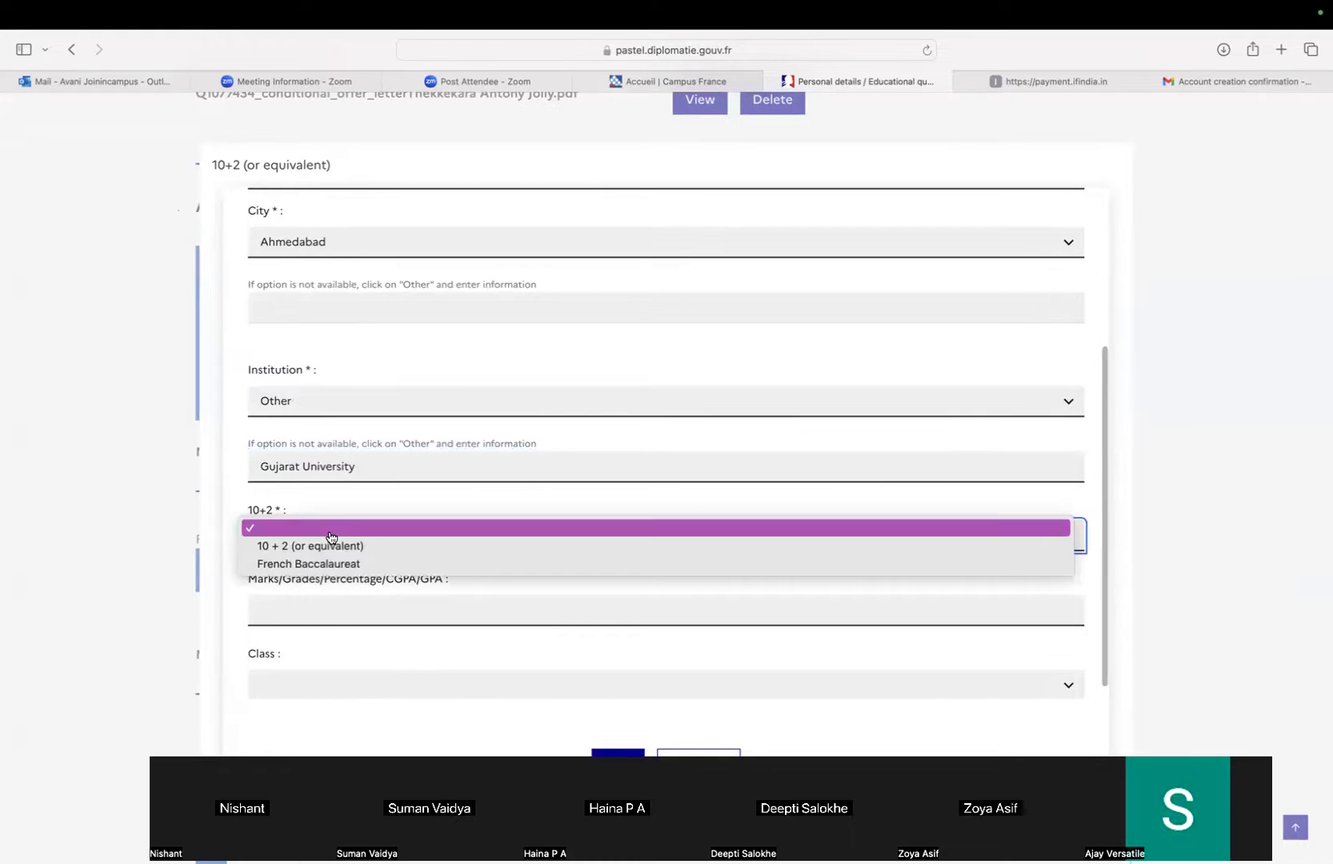
pyautogui.click(275, 551)
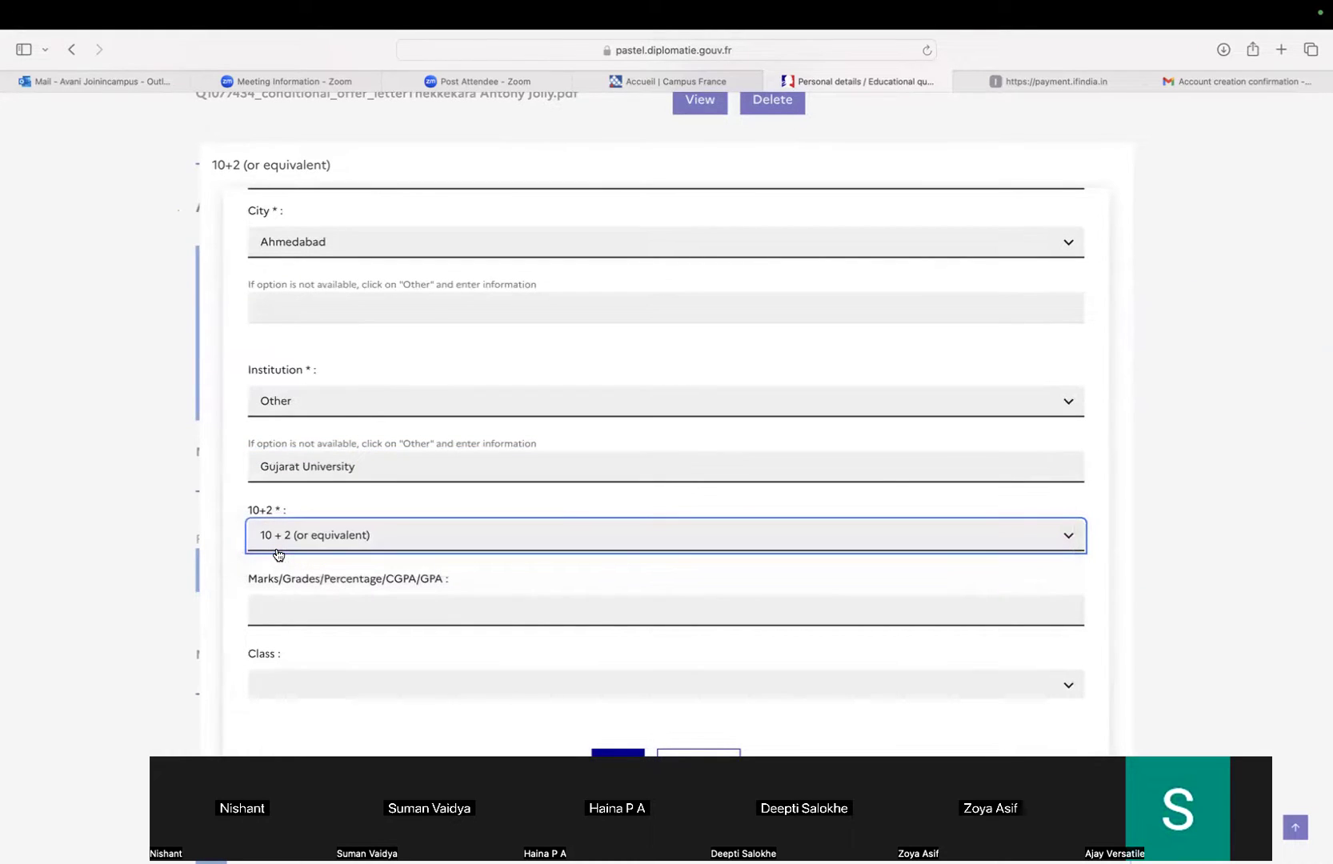
# Type 8 in the marks field, then close the form without saving
pyautogui.scroll(-1, 274, 560)
pyautogui.click(315, 567)
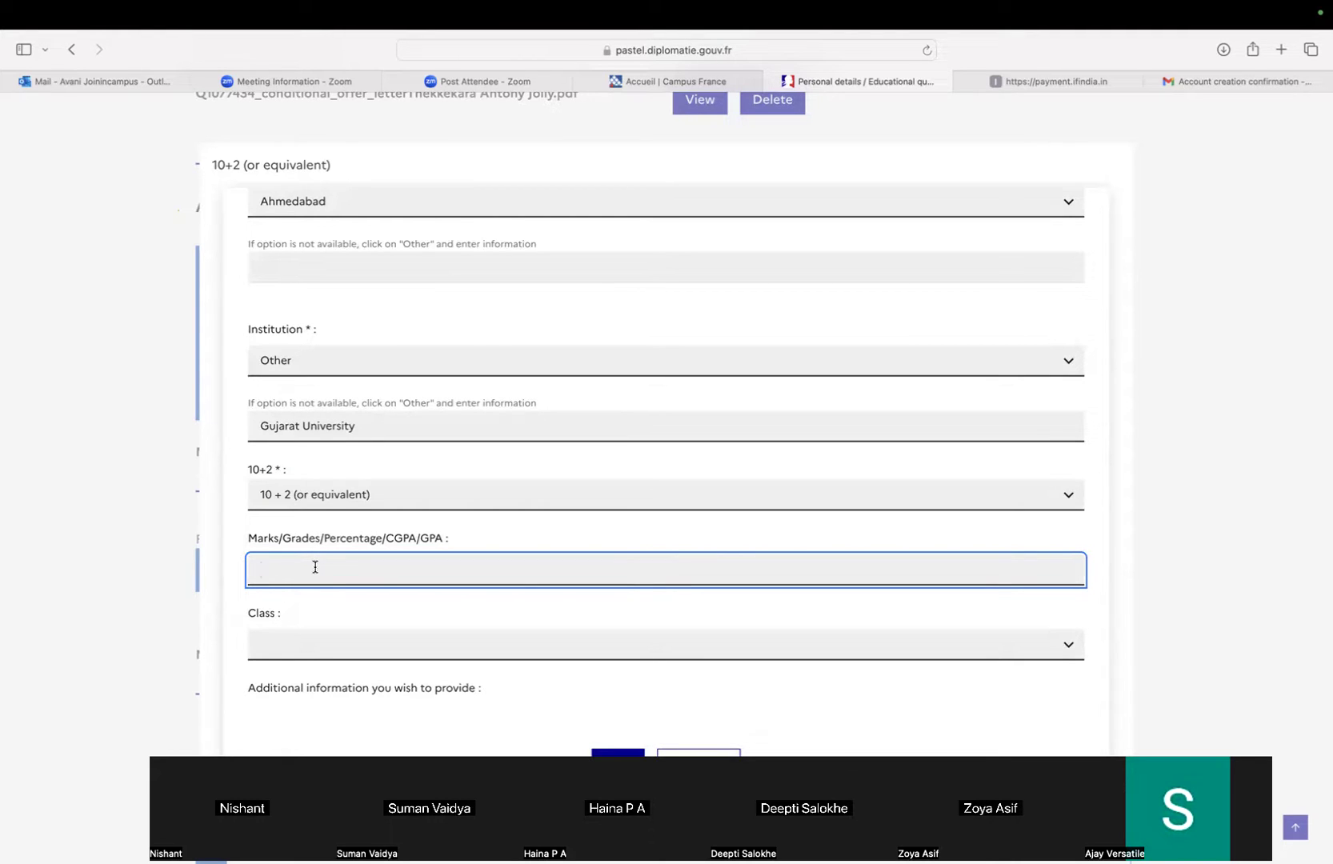
pyautogui.write('8')
pyautogui.click(58, 629)
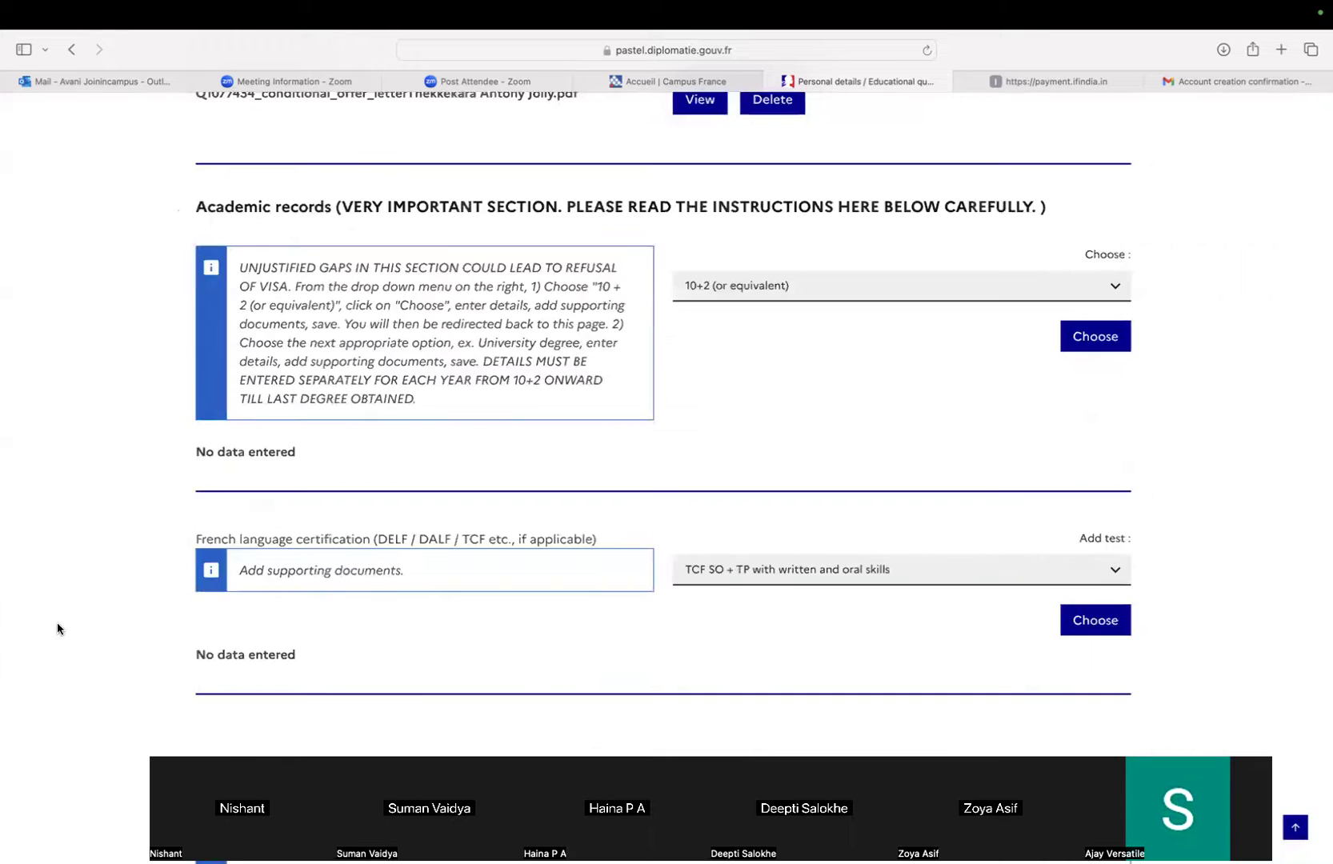
# Open a new 10+2 form with year 2022, state Gujarat and city Ahmedabad
pyautogui.scroll(-10, 630, 597)
pyautogui.scroll(-3, 592, 600)
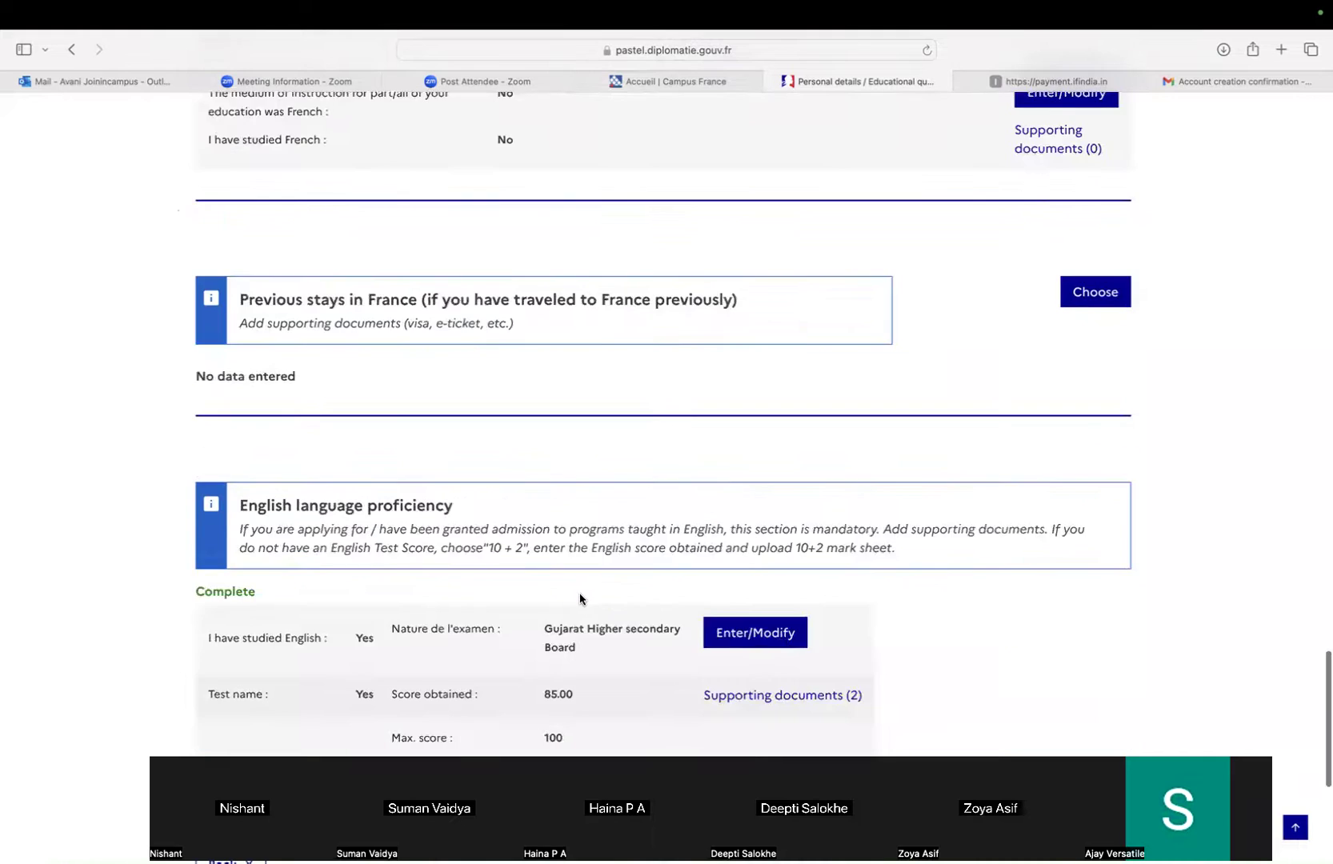
pyautogui.scroll(8, 576, 596)
pyautogui.scroll(4, 564, 520)
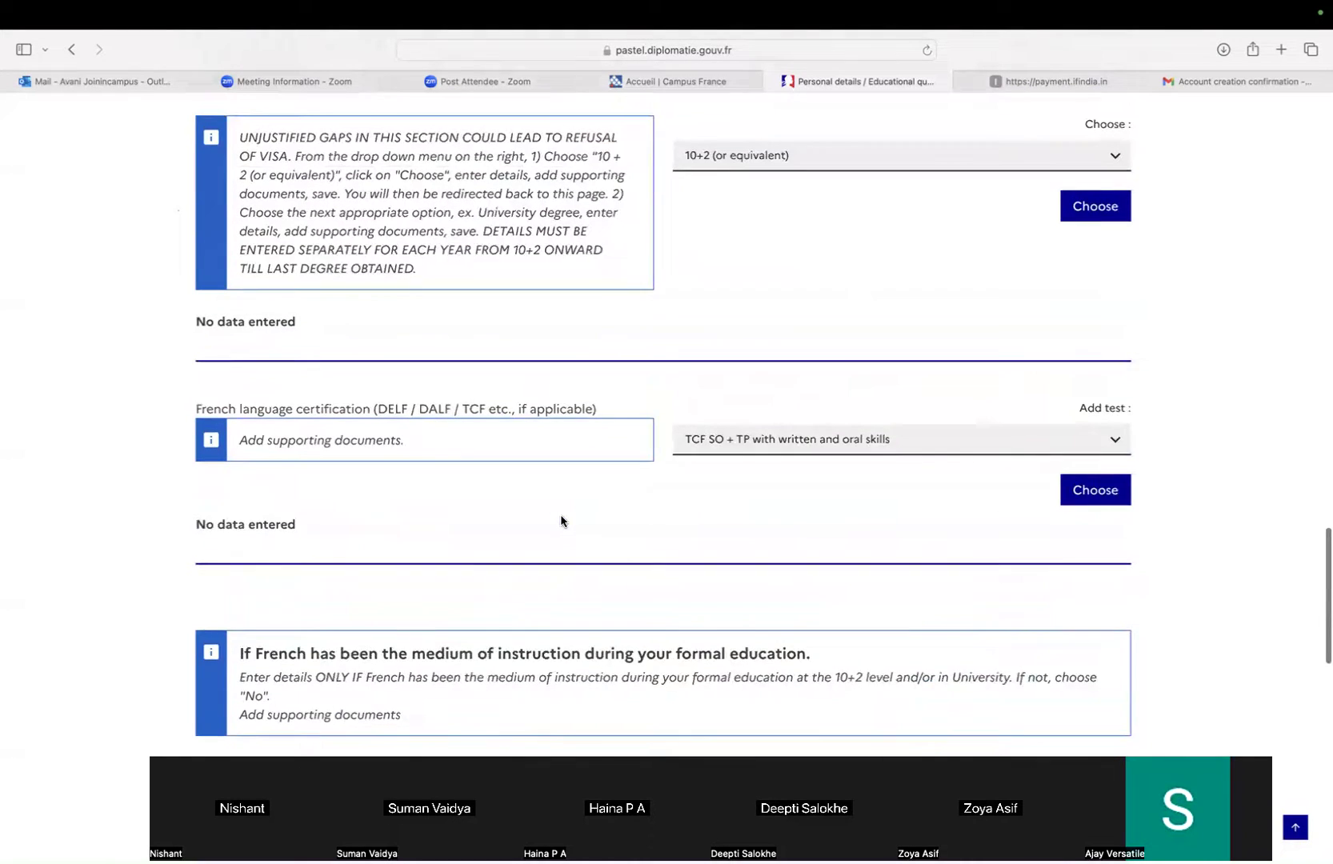
pyautogui.click(1084, 475)
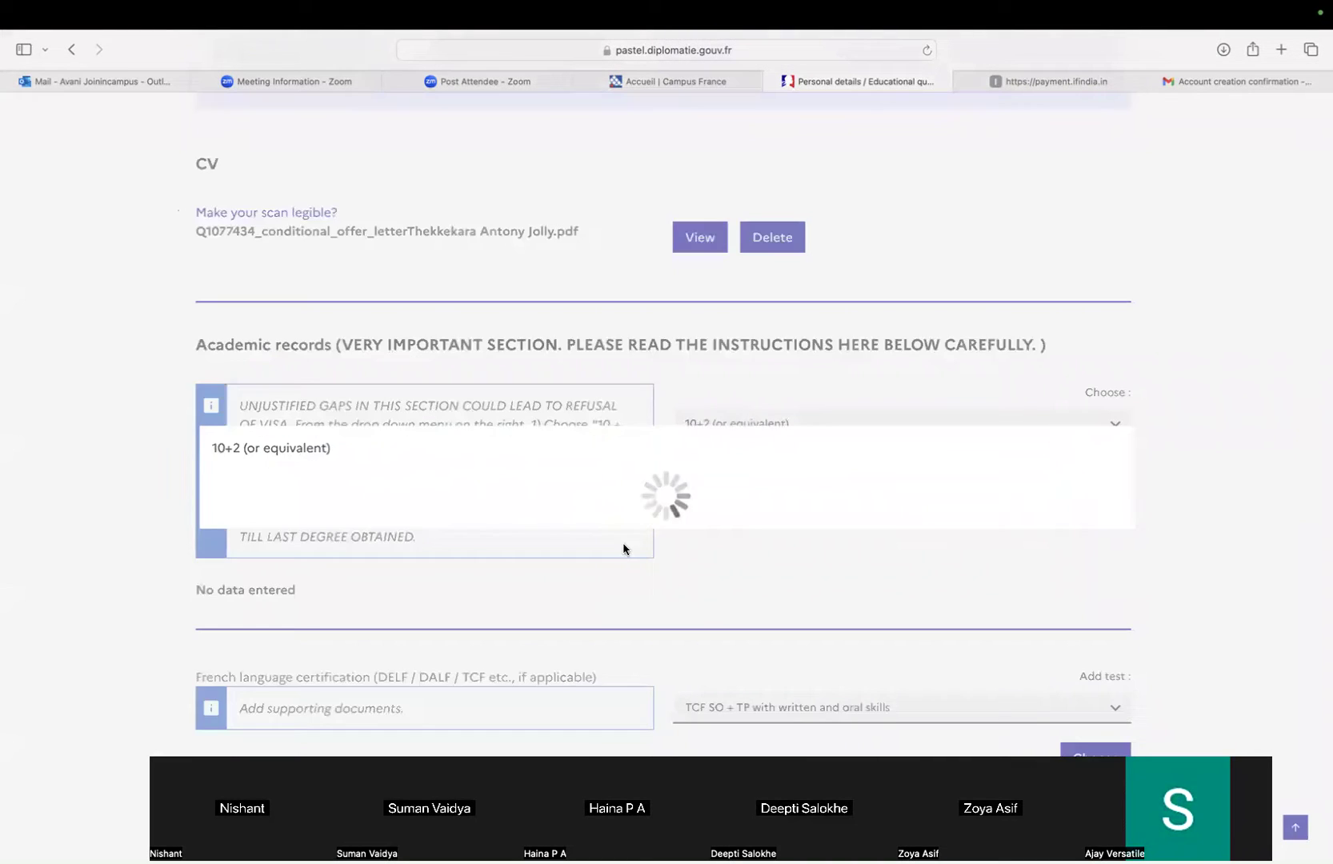
pyautogui.click(299, 311)
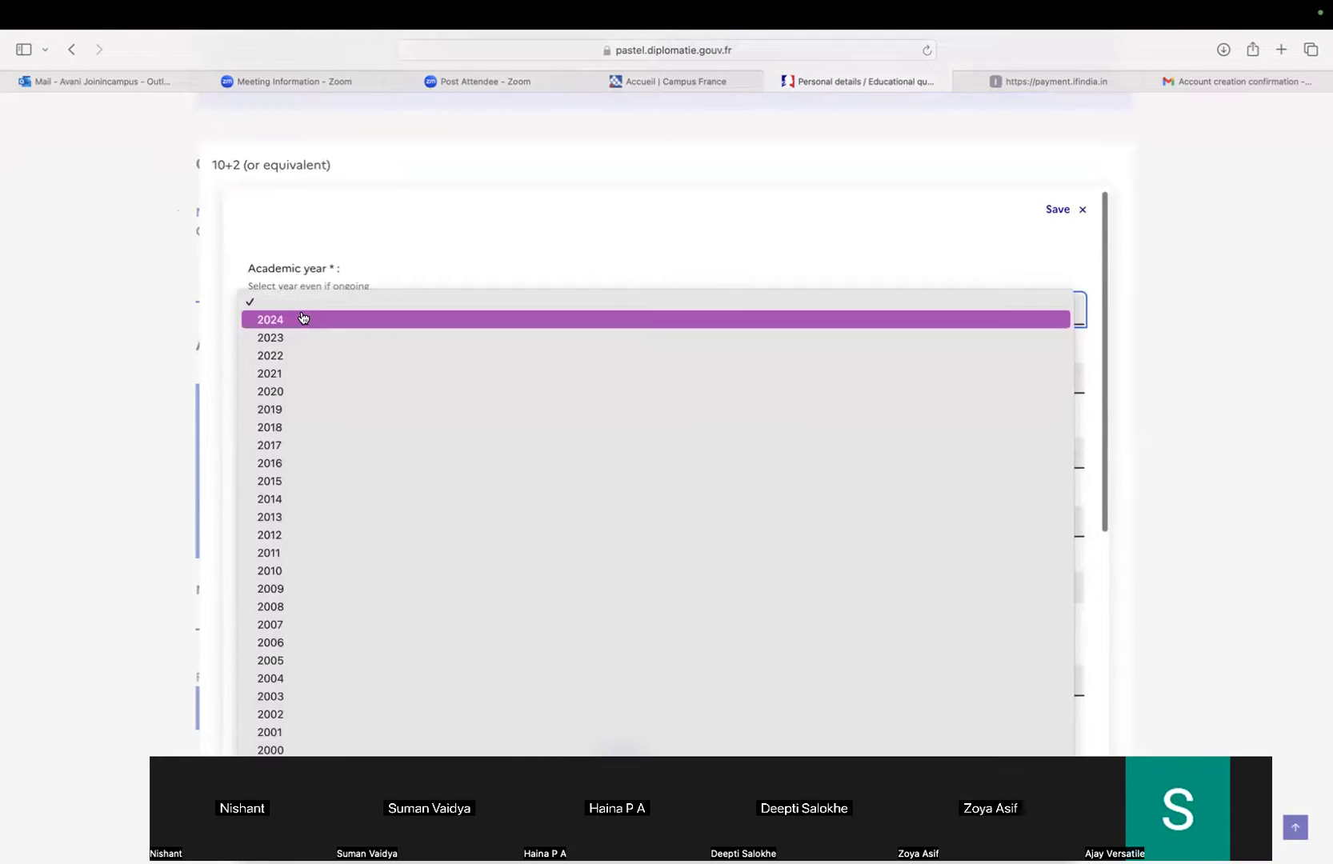
pyautogui.click(295, 358)
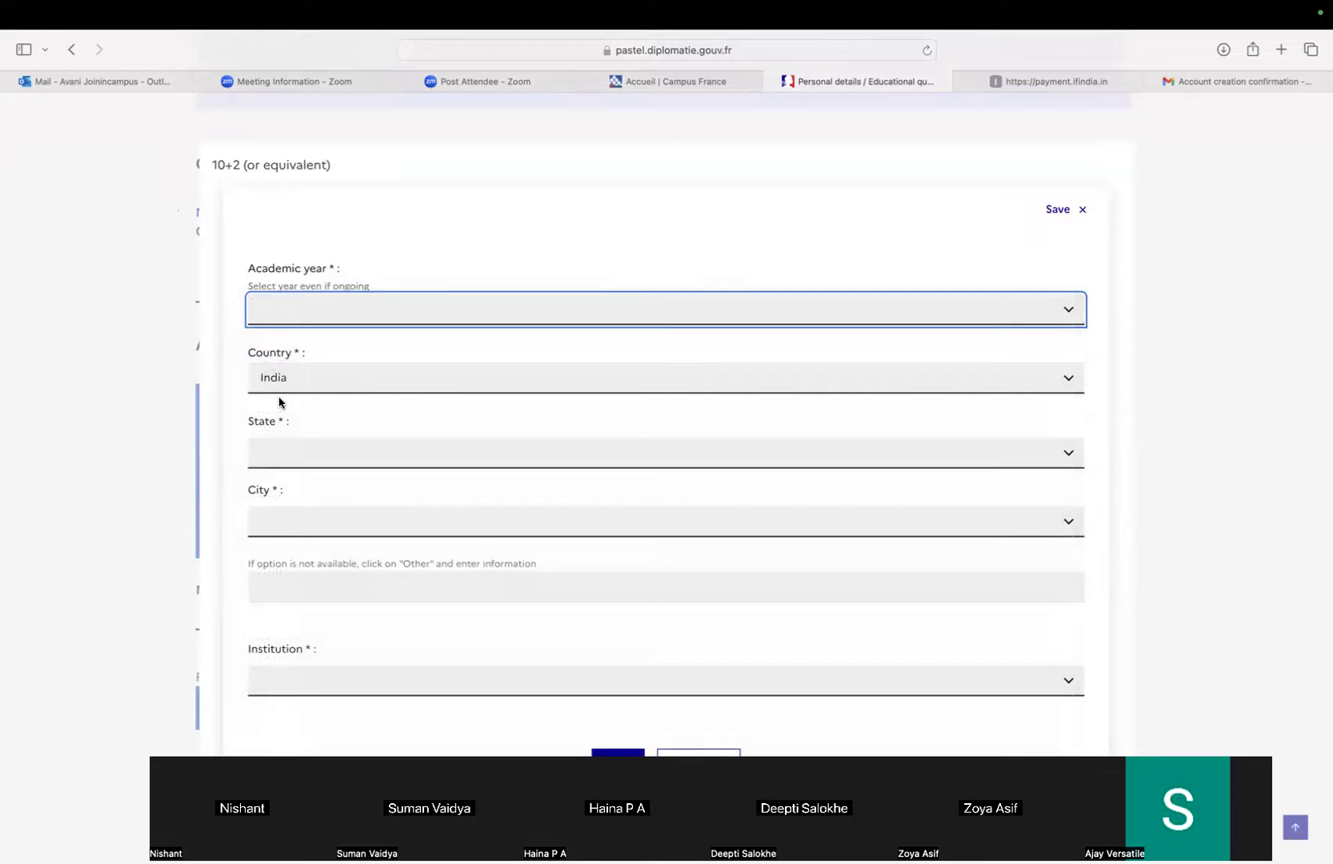
pyautogui.click(281, 420)
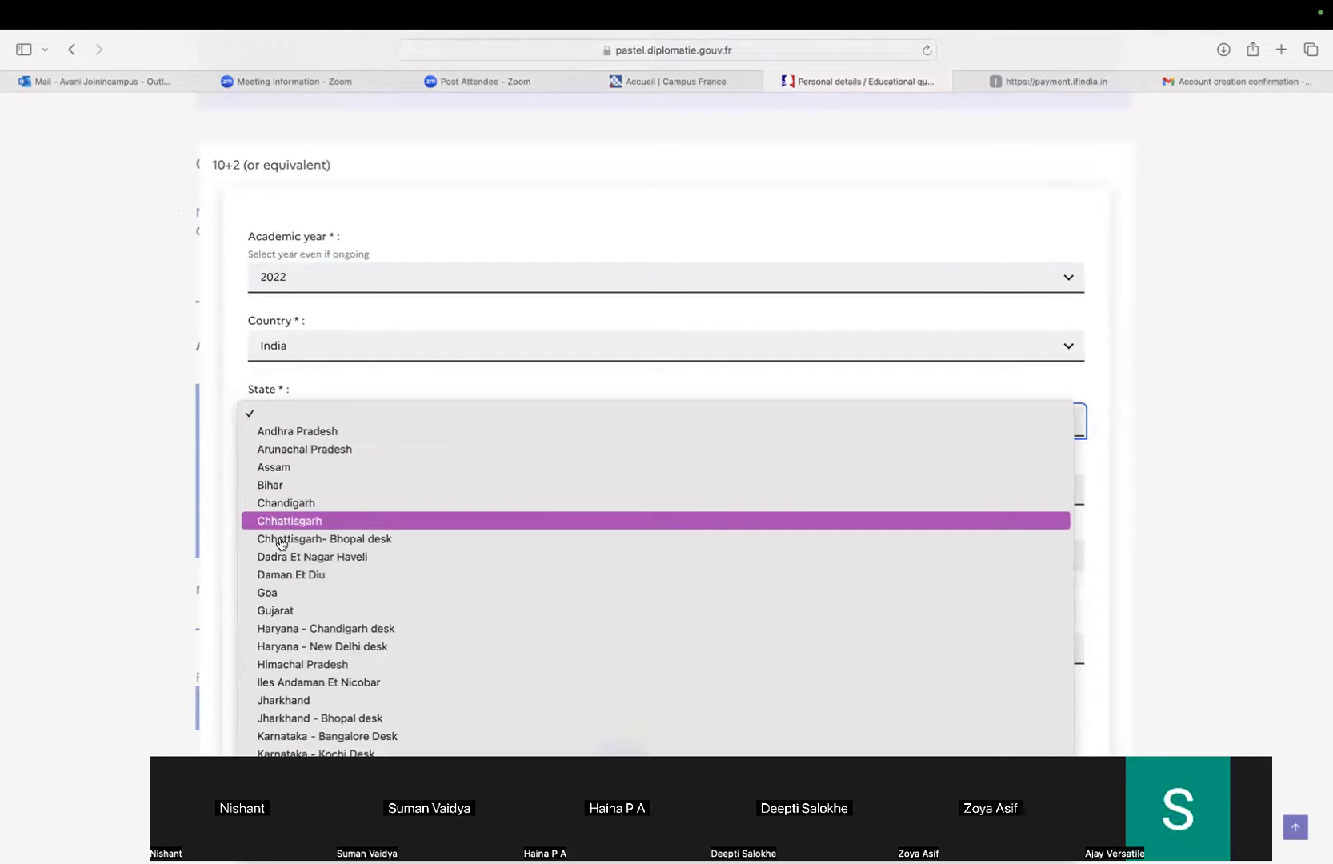
pyautogui.click(264, 609)
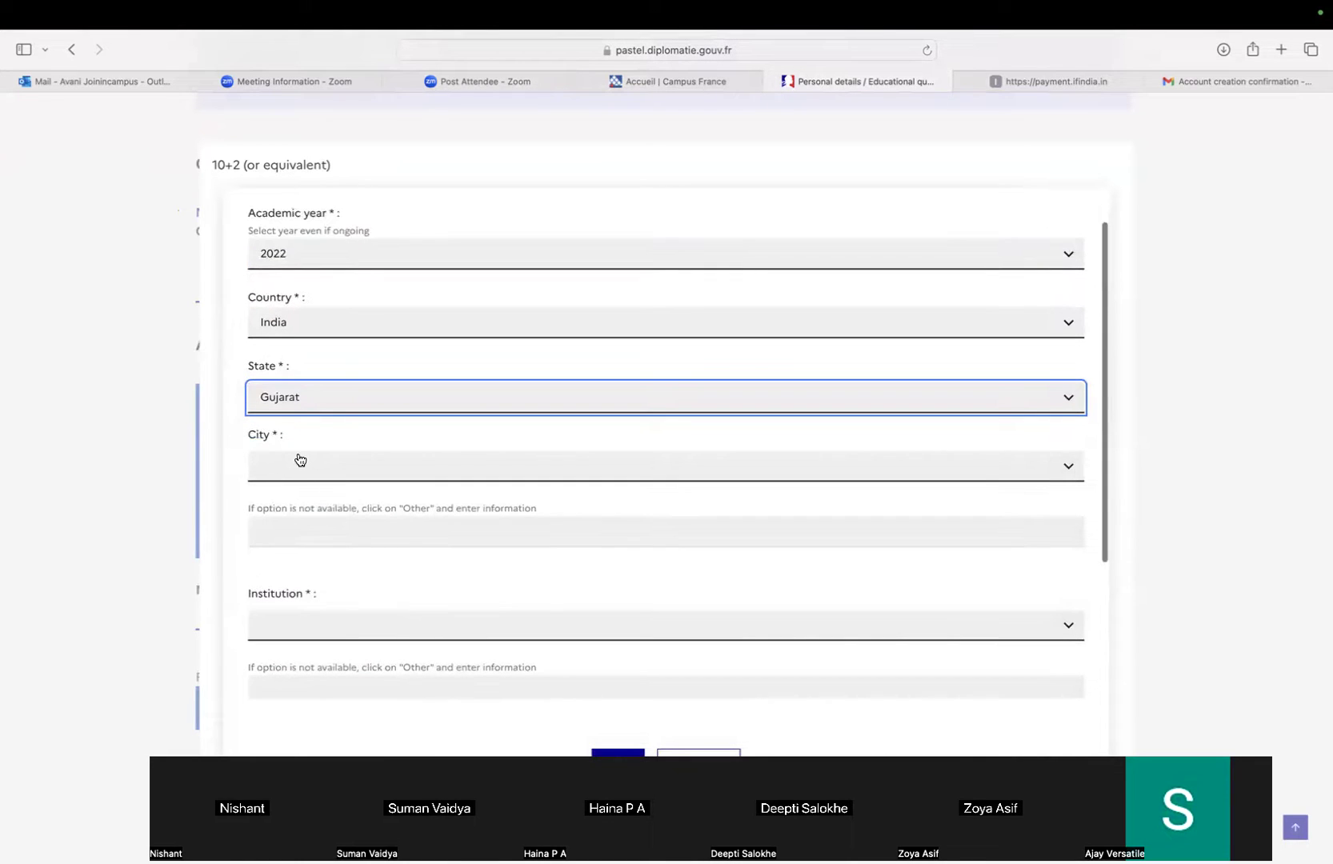
pyautogui.click(297, 460)
pyautogui.click(304, 477)
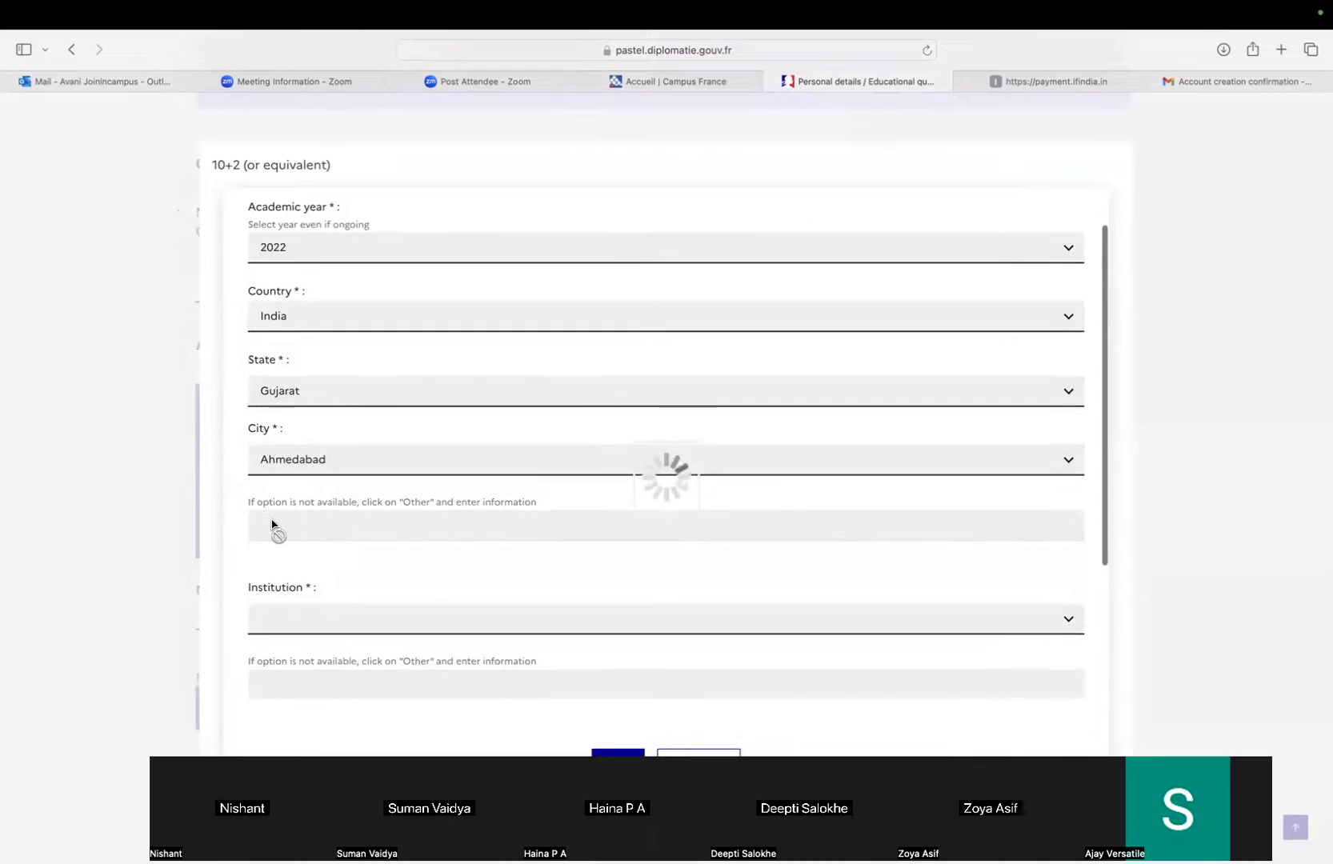
# Set institution Other 'Gujarat University' and qualification 10 + 2 (or equivalent)
pyautogui.scroll(-1, 277, 523)
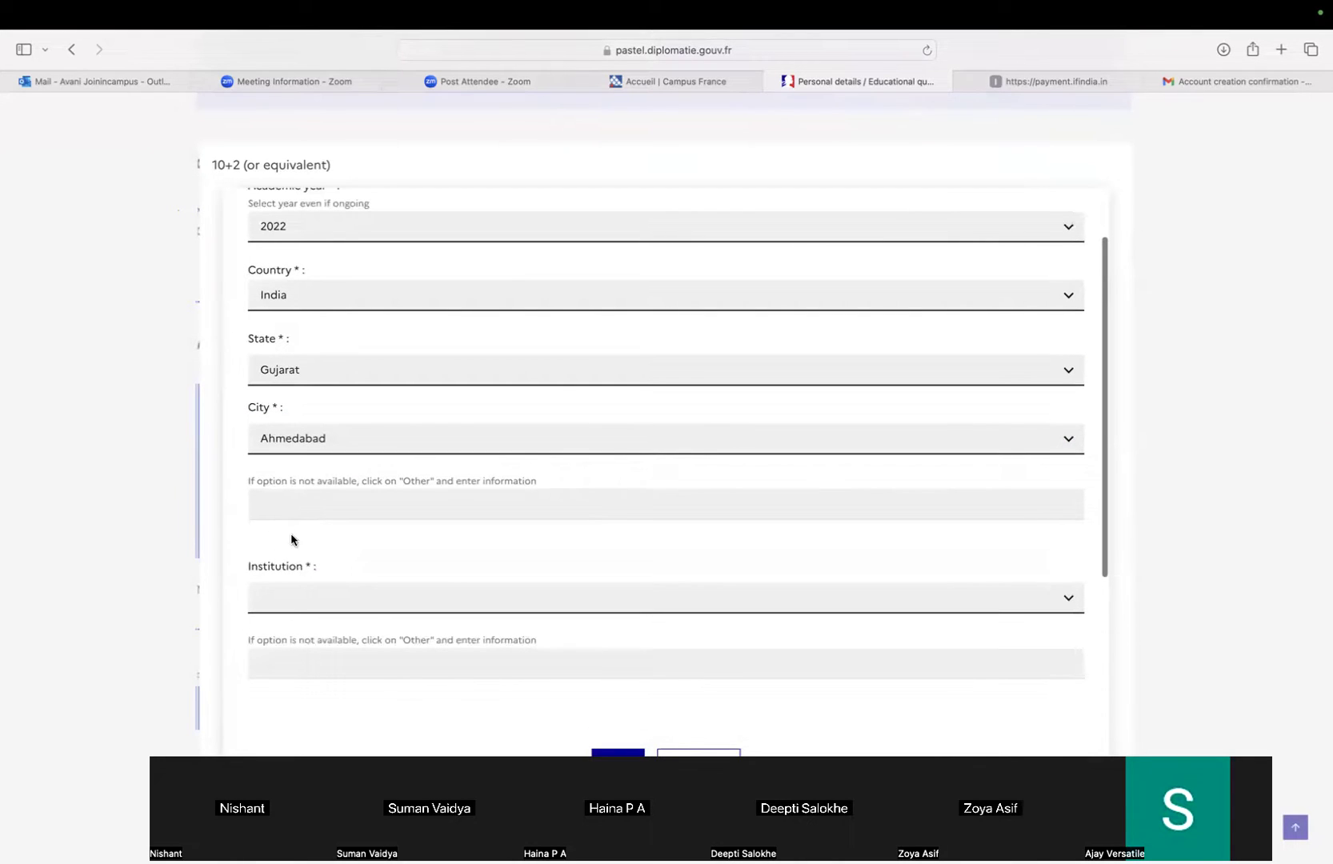
pyautogui.click(292, 600)
pyautogui.click(288, 609)
pyautogui.scroll(-3, 311, 615)
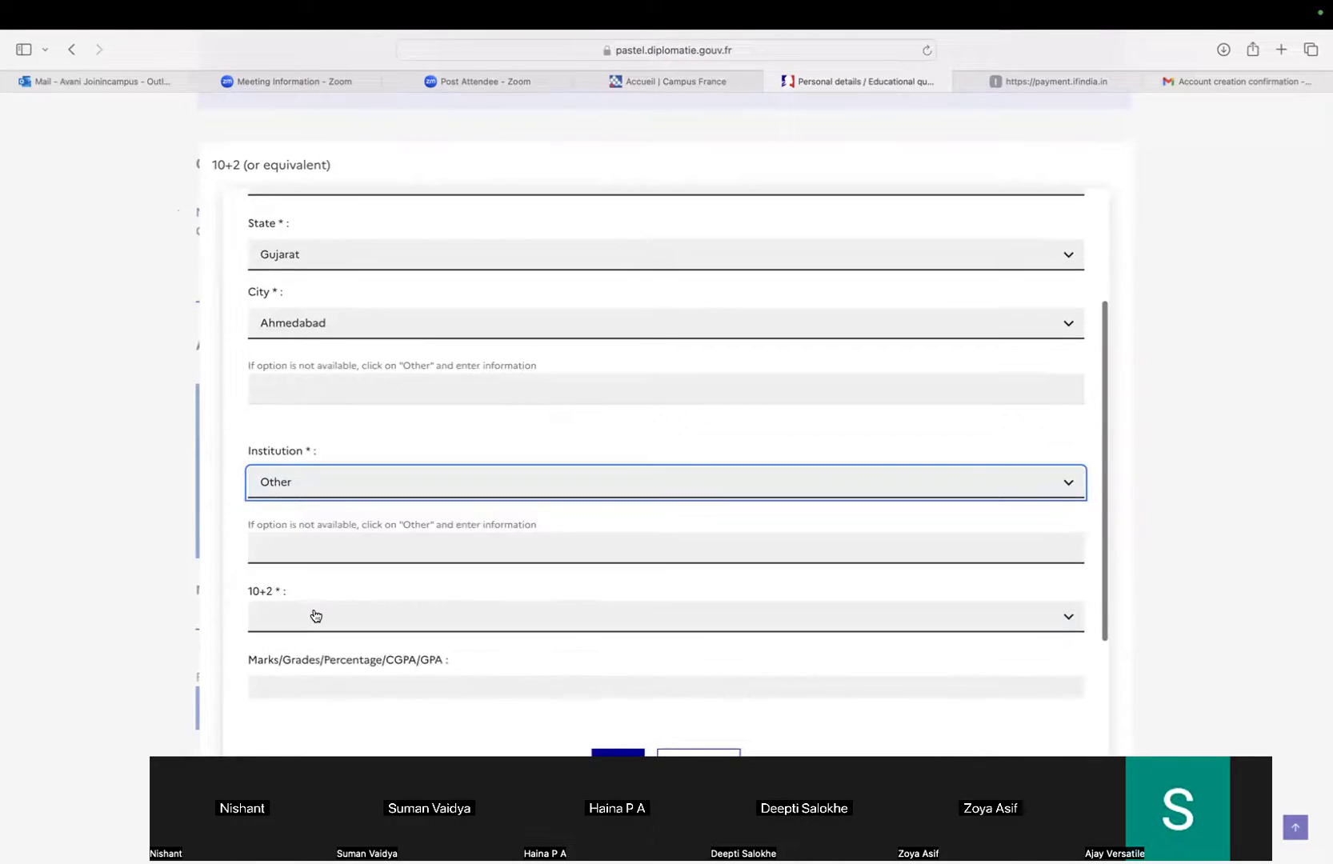
pyautogui.click(312, 613)
pyautogui.click(322, 629)
pyautogui.click(333, 544)
pyautogui.write('Gujara')
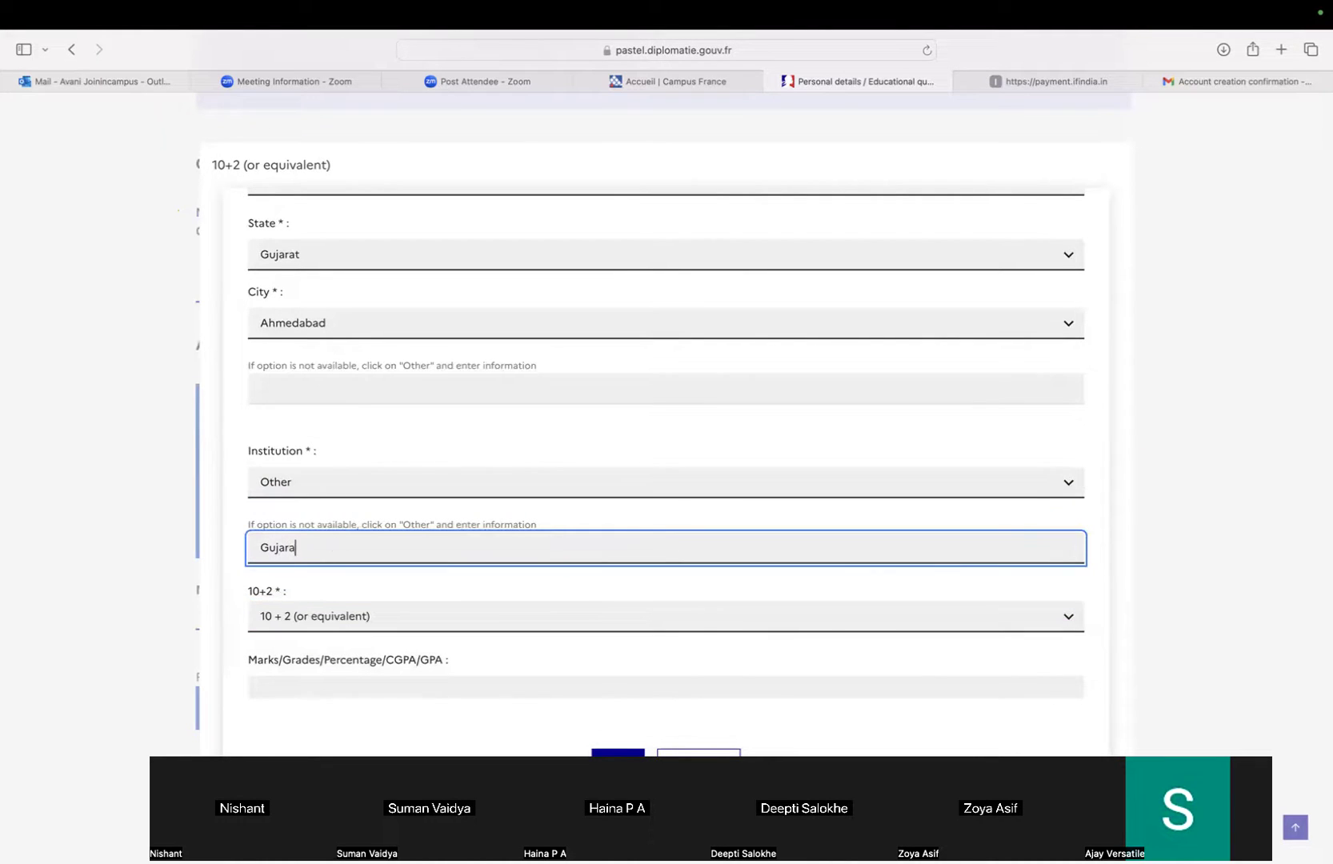
pyautogui.write('t University')
# Enter marks 7, choose First Class, and save the 10+2 record
pyautogui.scroll(-3, 333, 533)
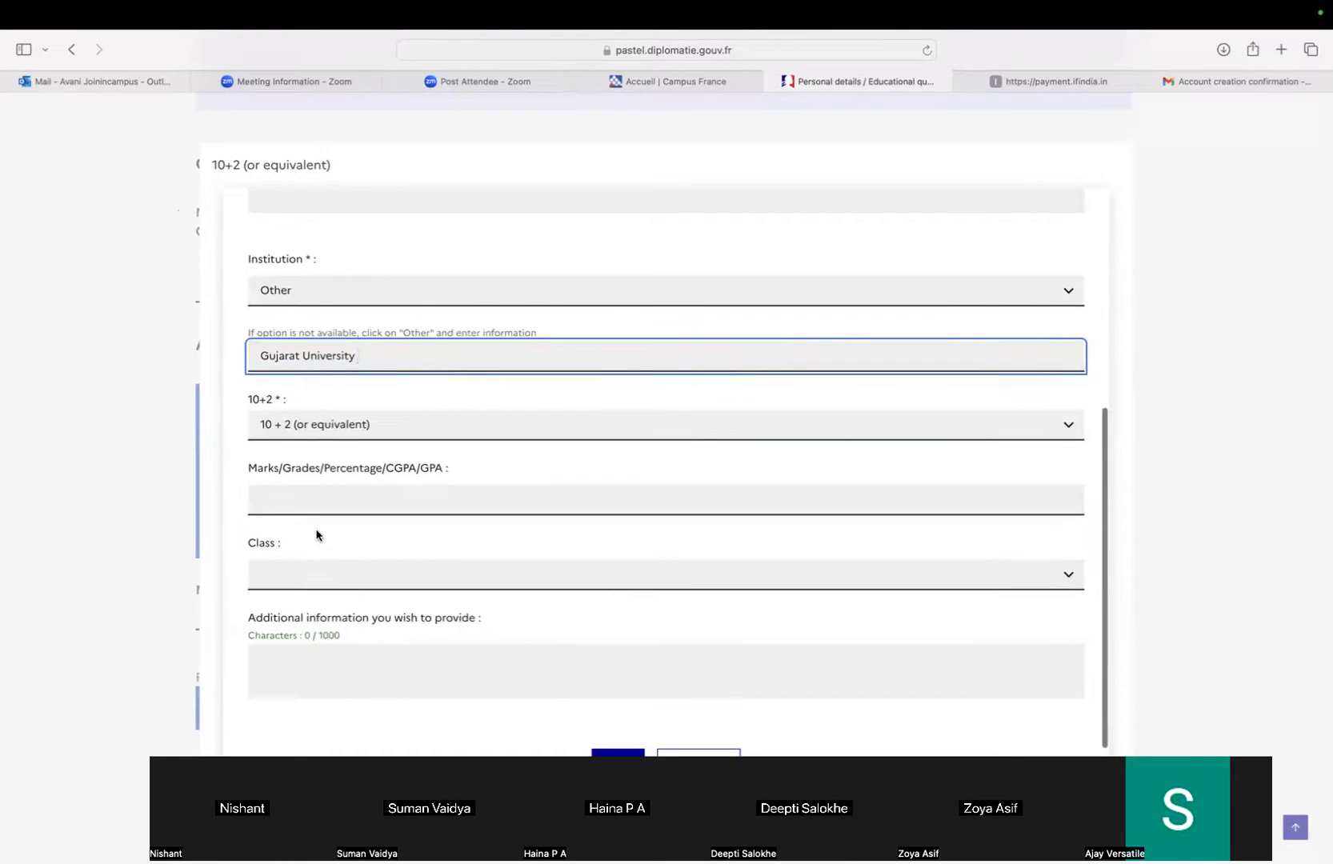
pyautogui.click(317, 502)
pyautogui.write('7')
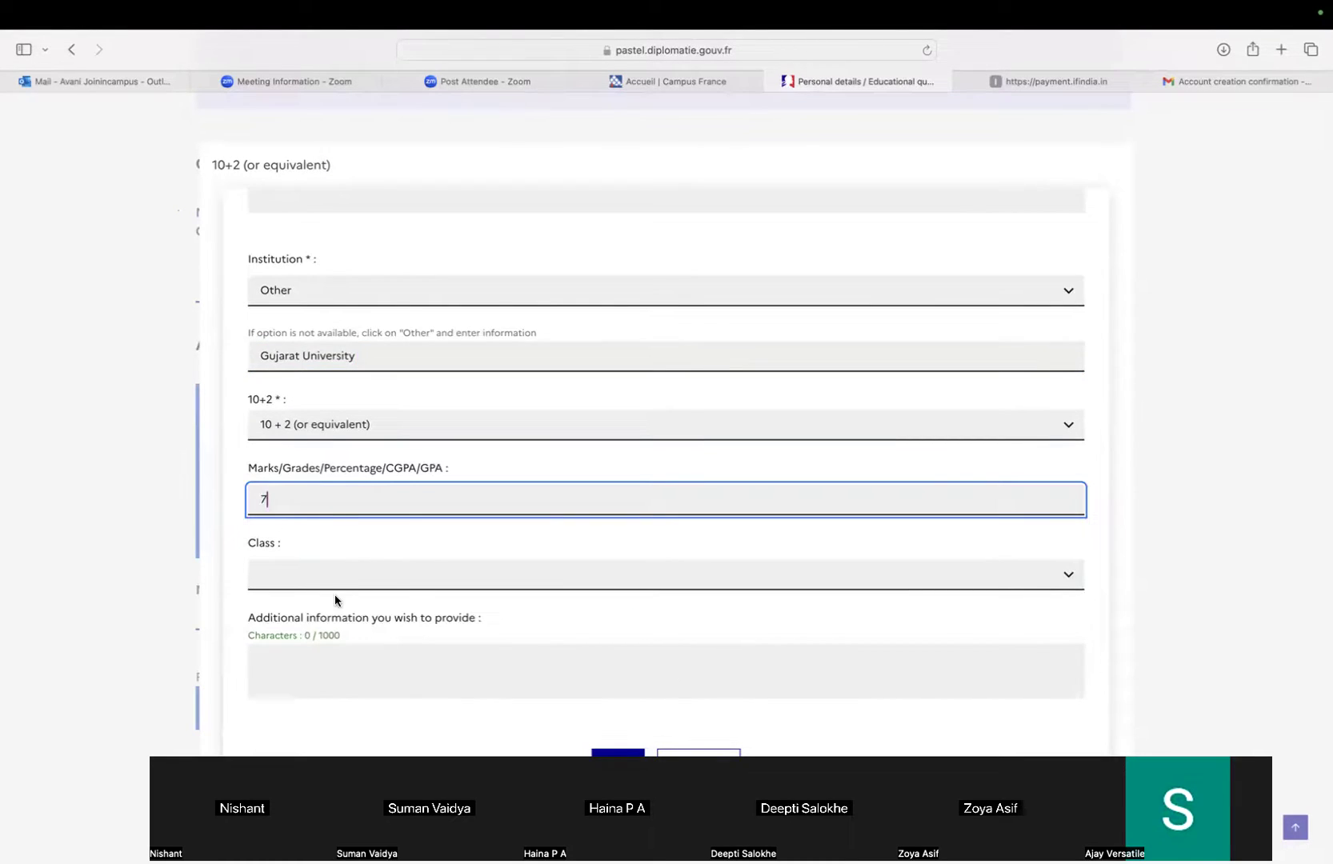
pyautogui.click(329, 584)
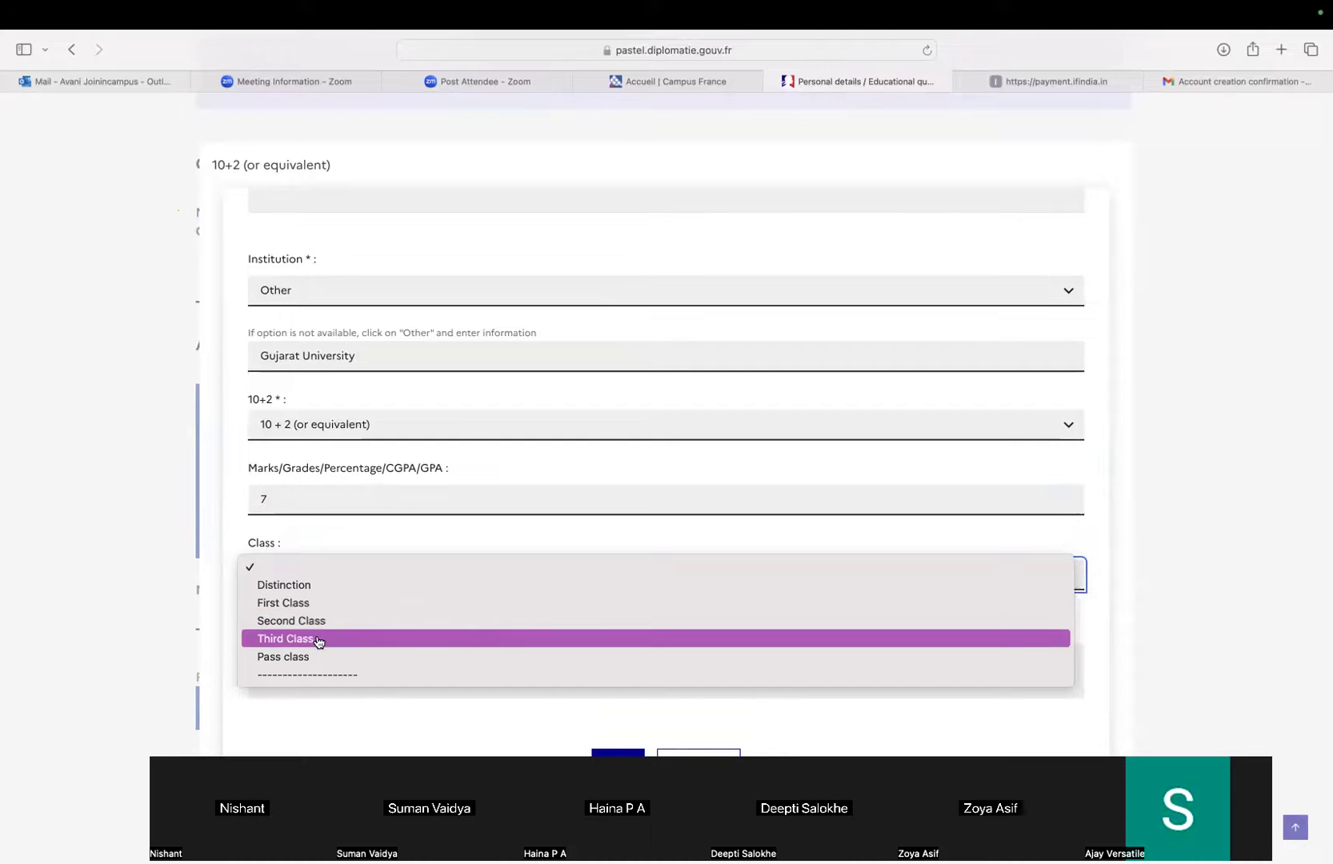
pyautogui.click(314, 609)
pyautogui.scroll(-3, 334, 617)
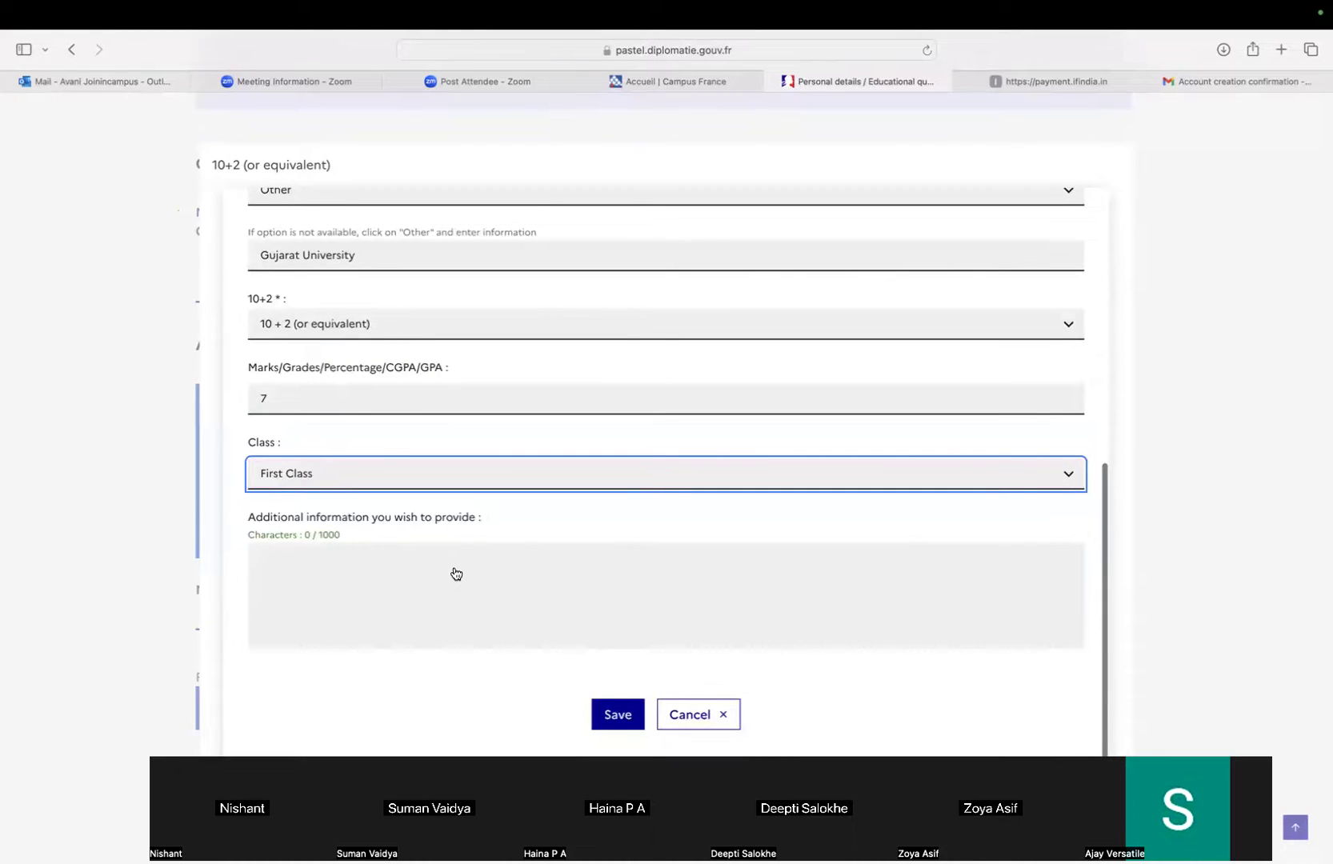
pyautogui.click(614, 714)
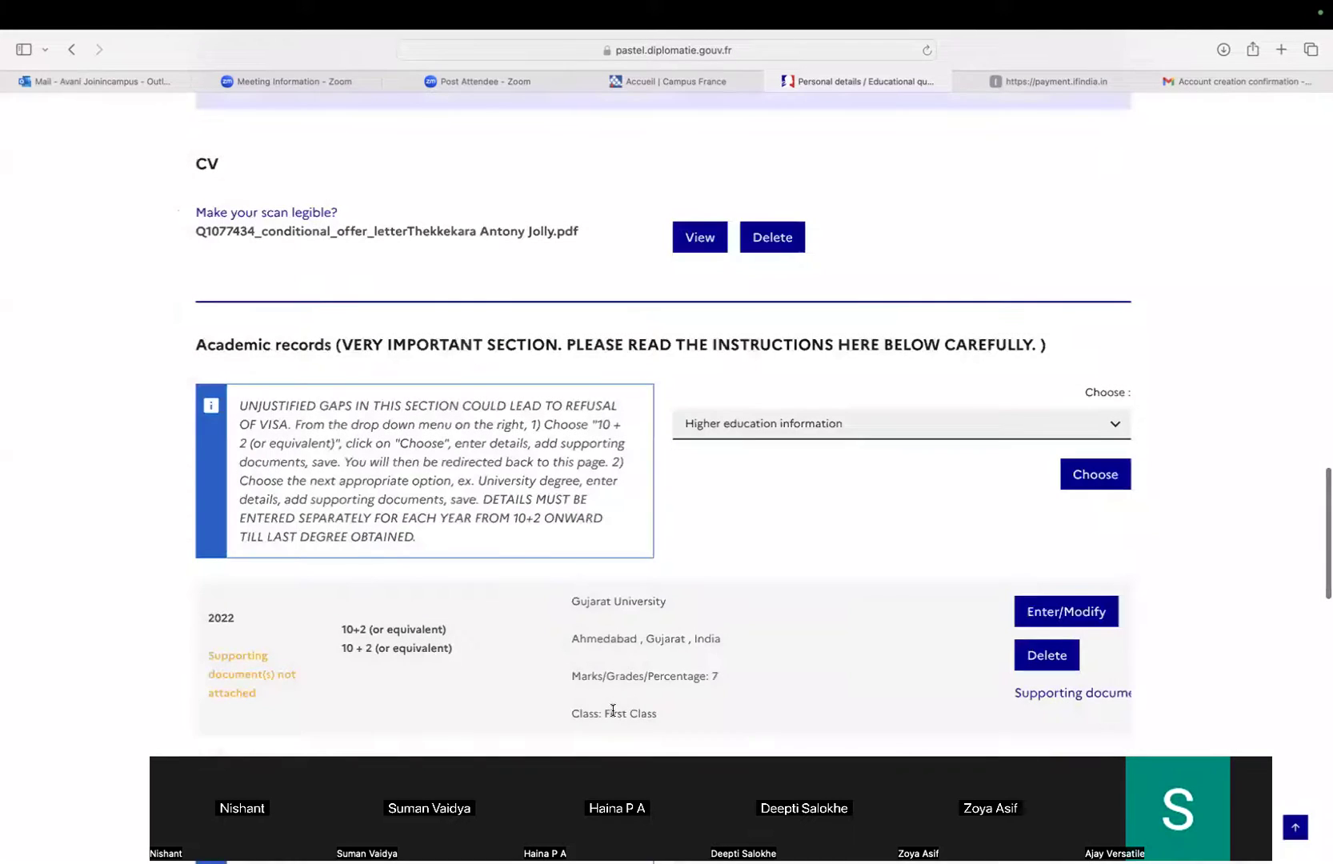
pyautogui.scroll(-5, 689, 622)
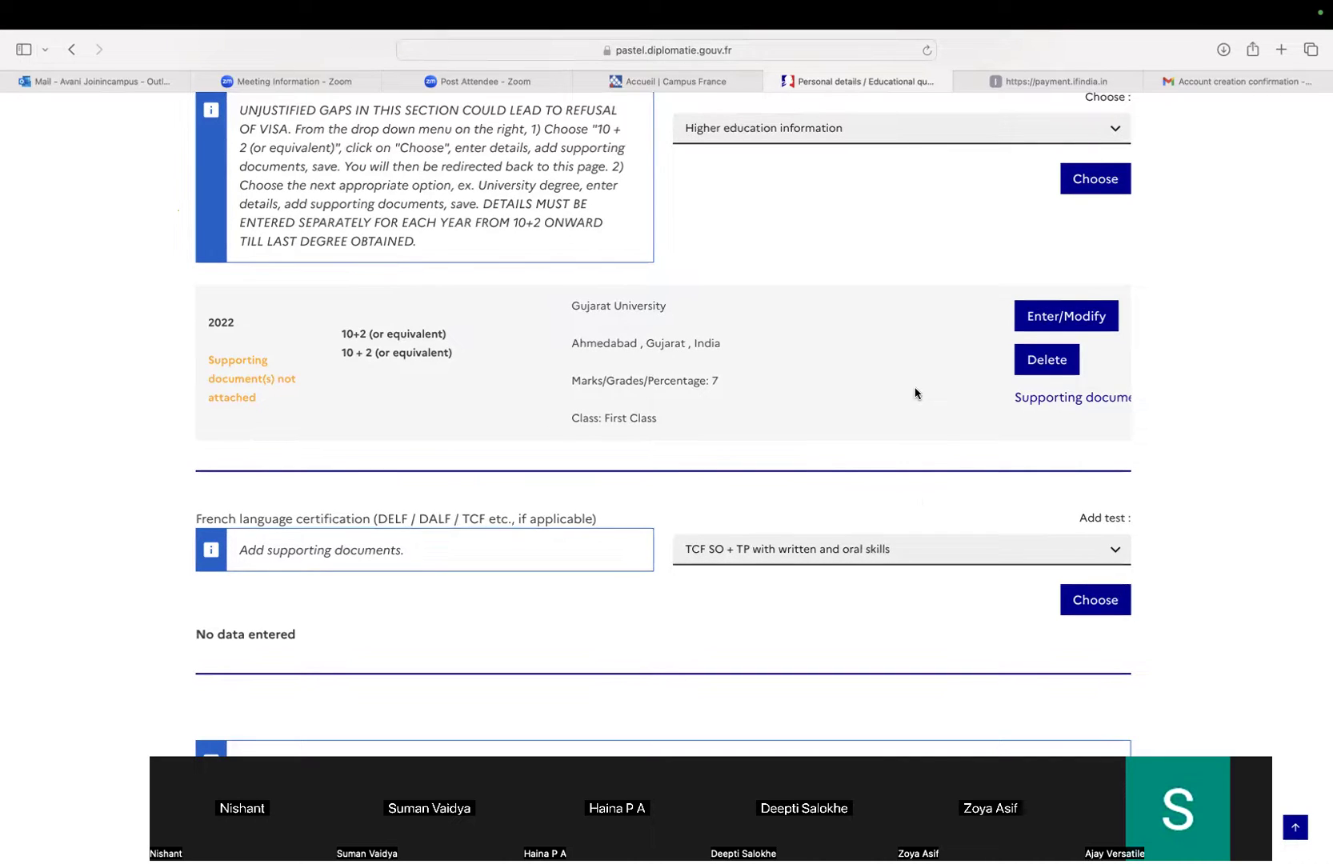
# Reopen the 2022 10+2 record and save it unchanged
pyautogui.click(1062, 320)
pyautogui.scroll(-5, 667, 638)
pyautogui.click(617, 714)
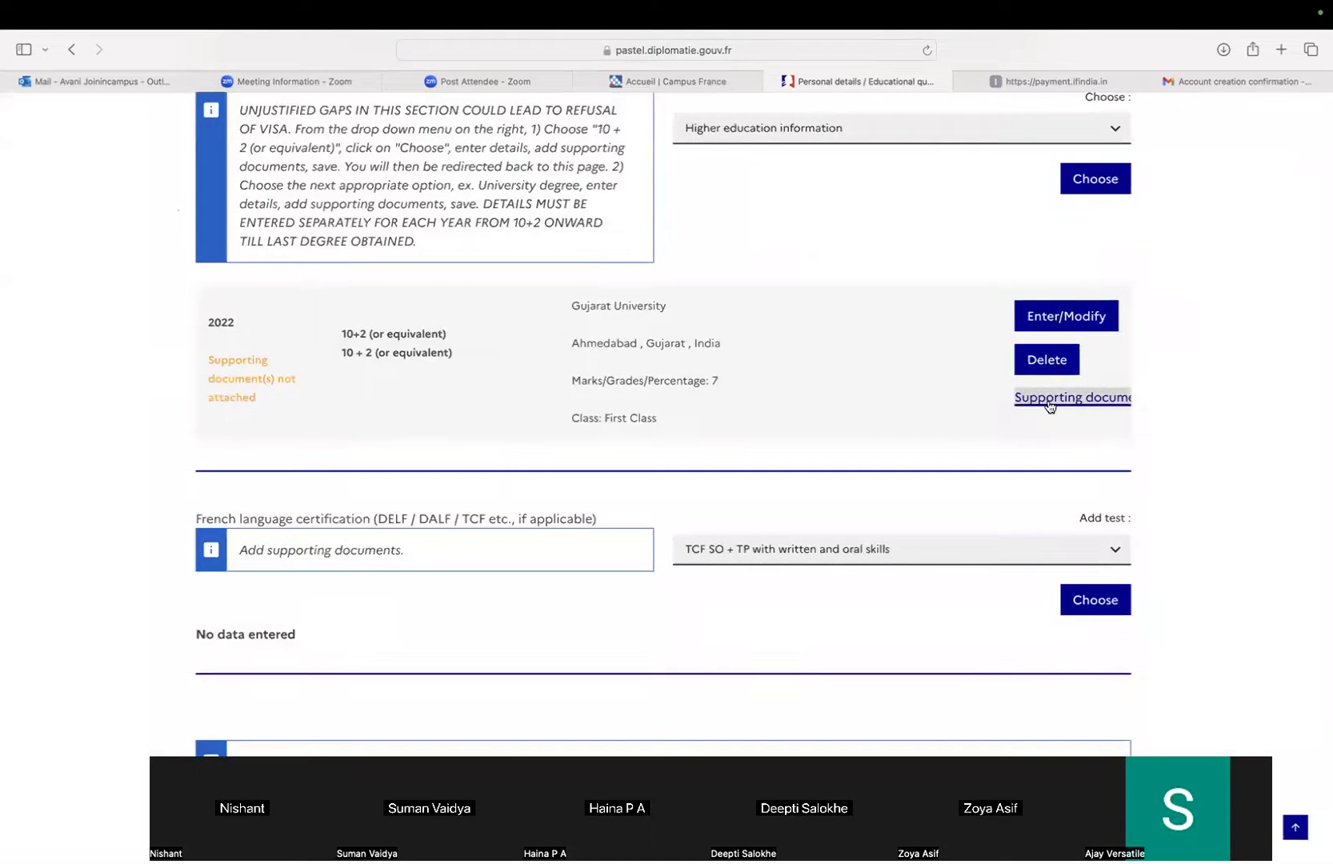
# Upload the conditional offer letter PDF twice to the 10+2 record's supporting documents
pyautogui.click(1050, 400)
pyautogui.click(715, 566)
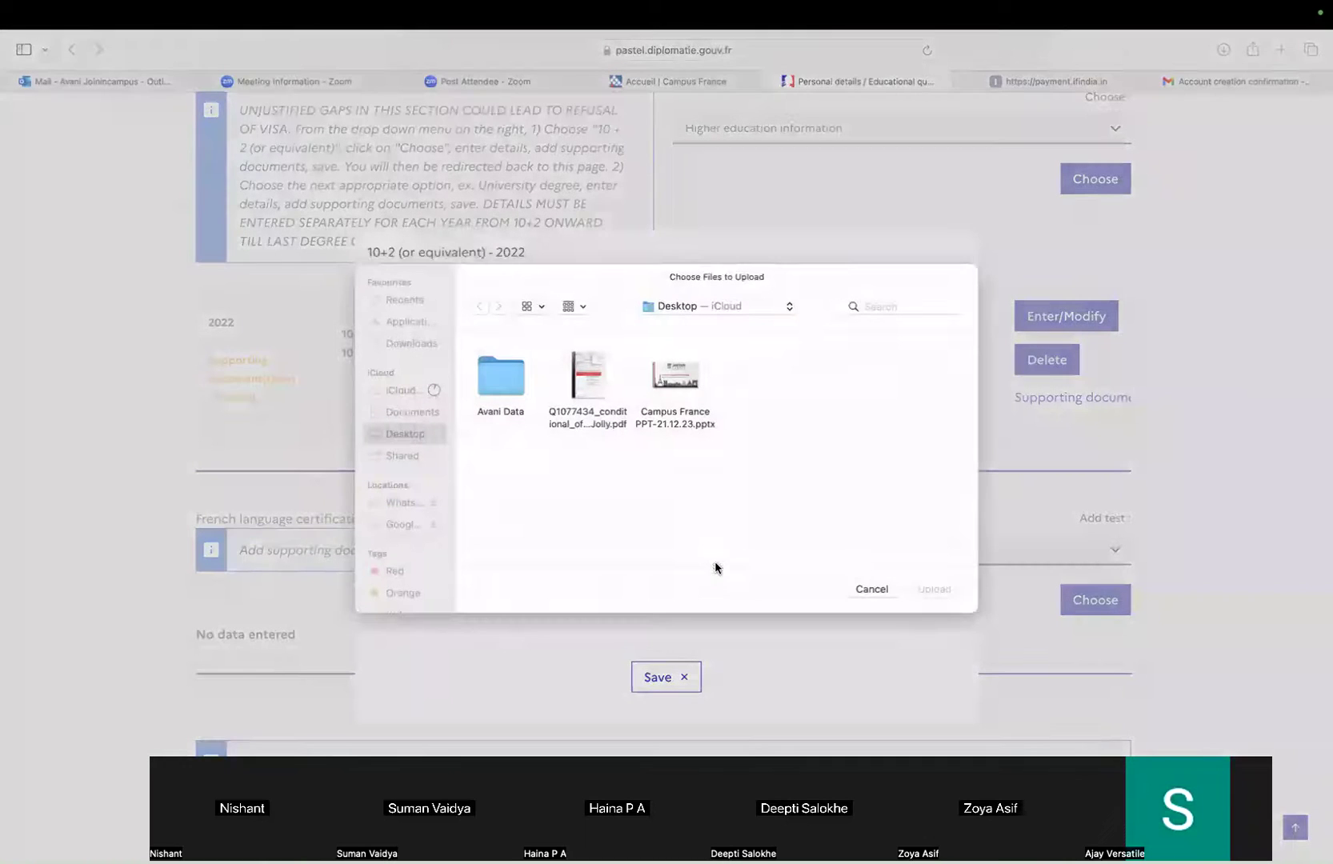
pyautogui.click(602, 376)
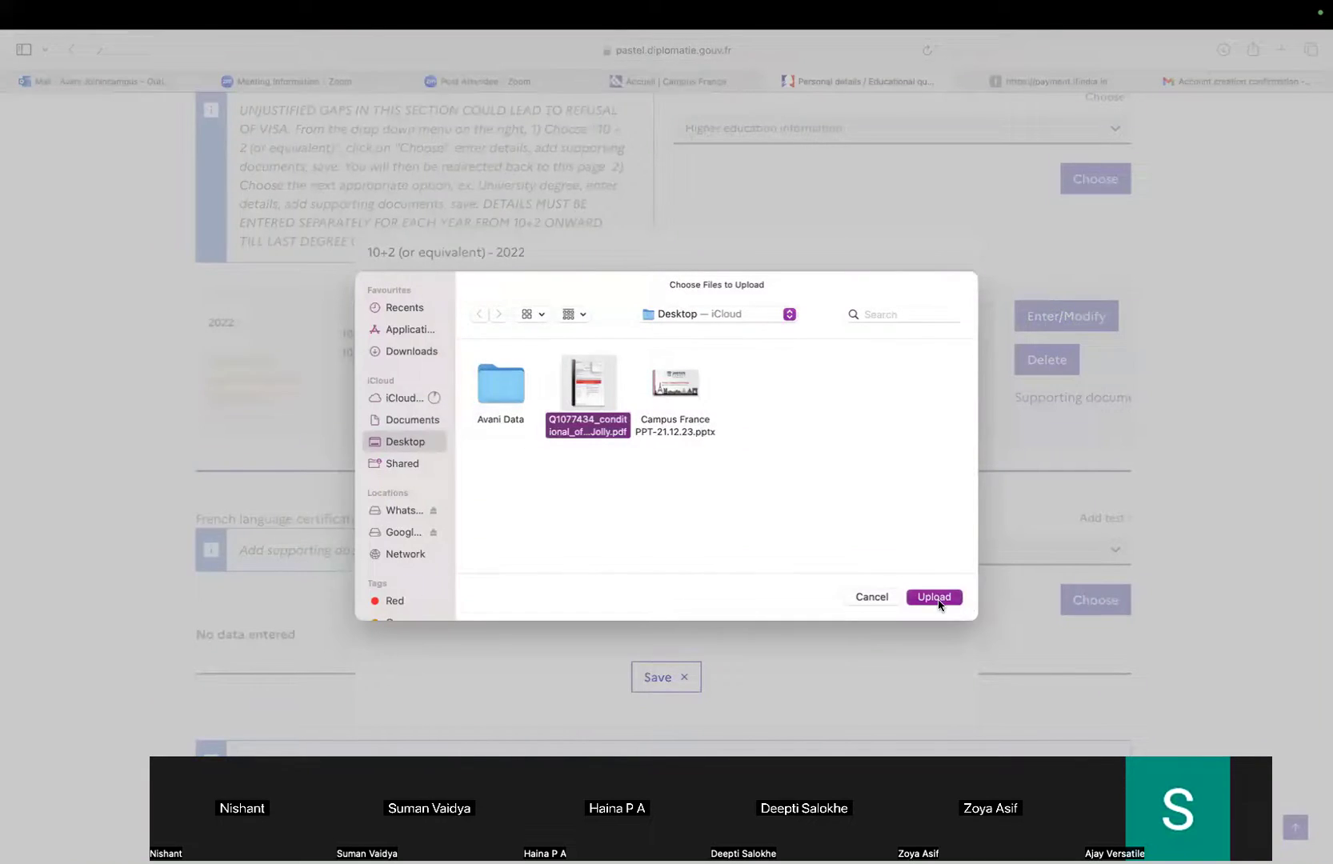
pyautogui.click(934, 598)
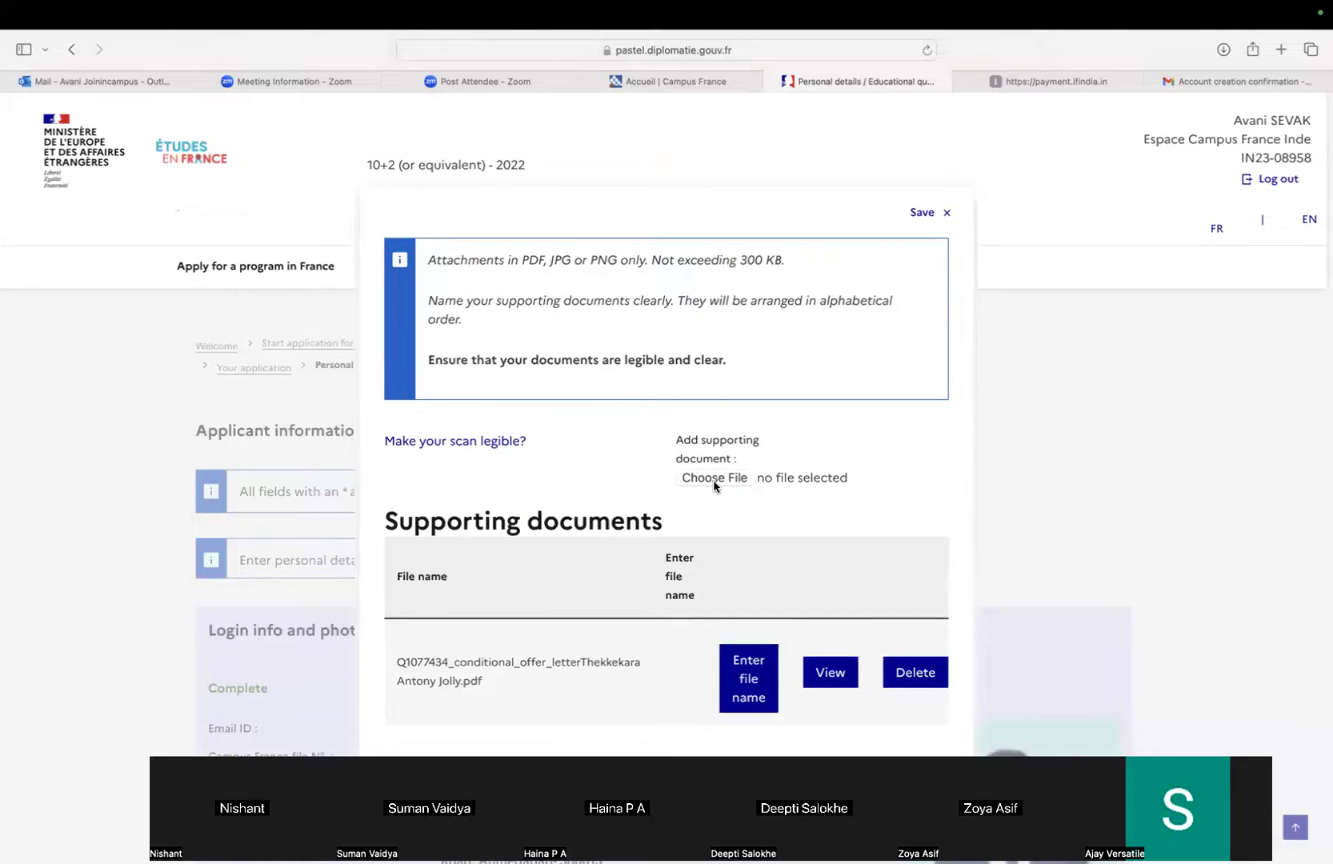
pyautogui.click(714, 479)
pyautogui.click(588, 384)
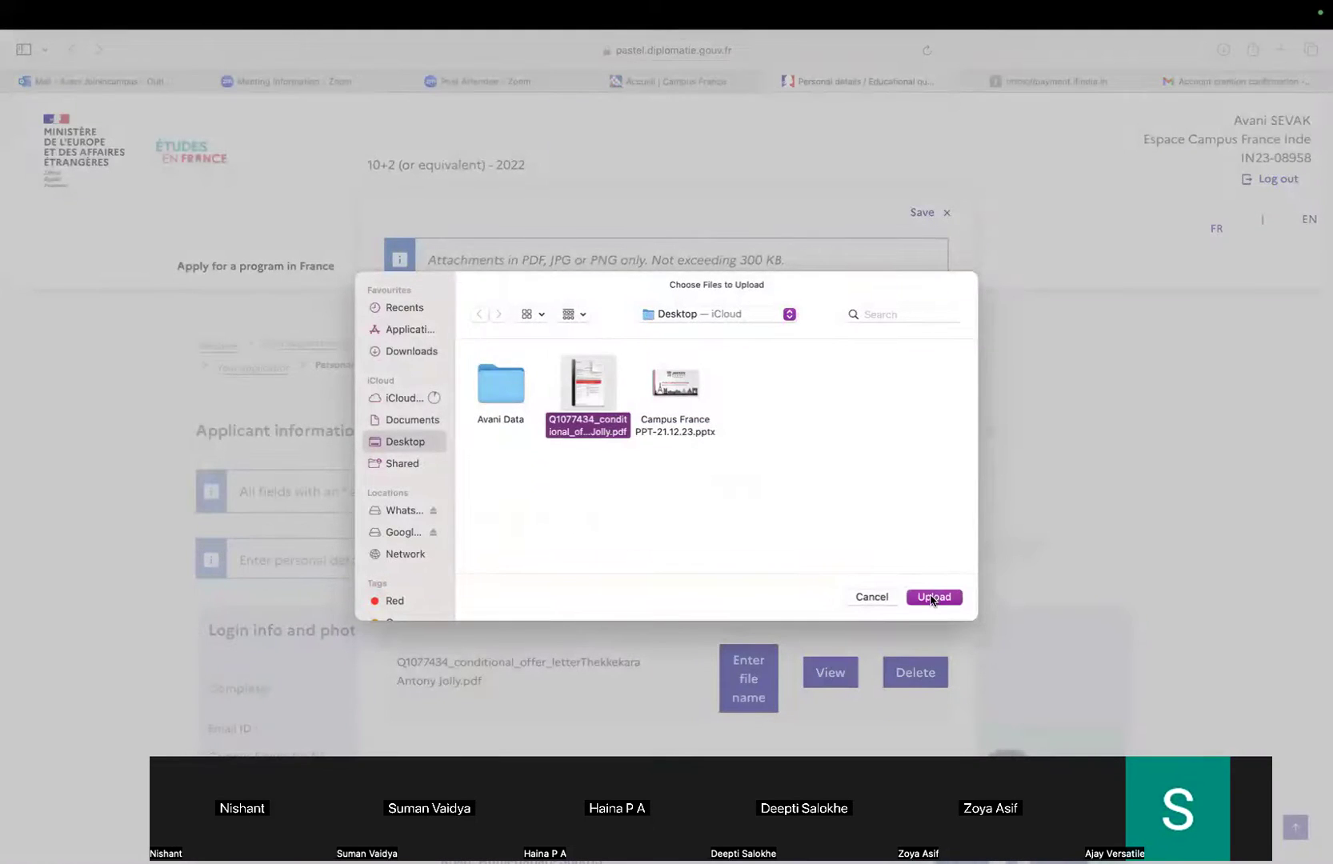
pyautogui.click(934, 597)
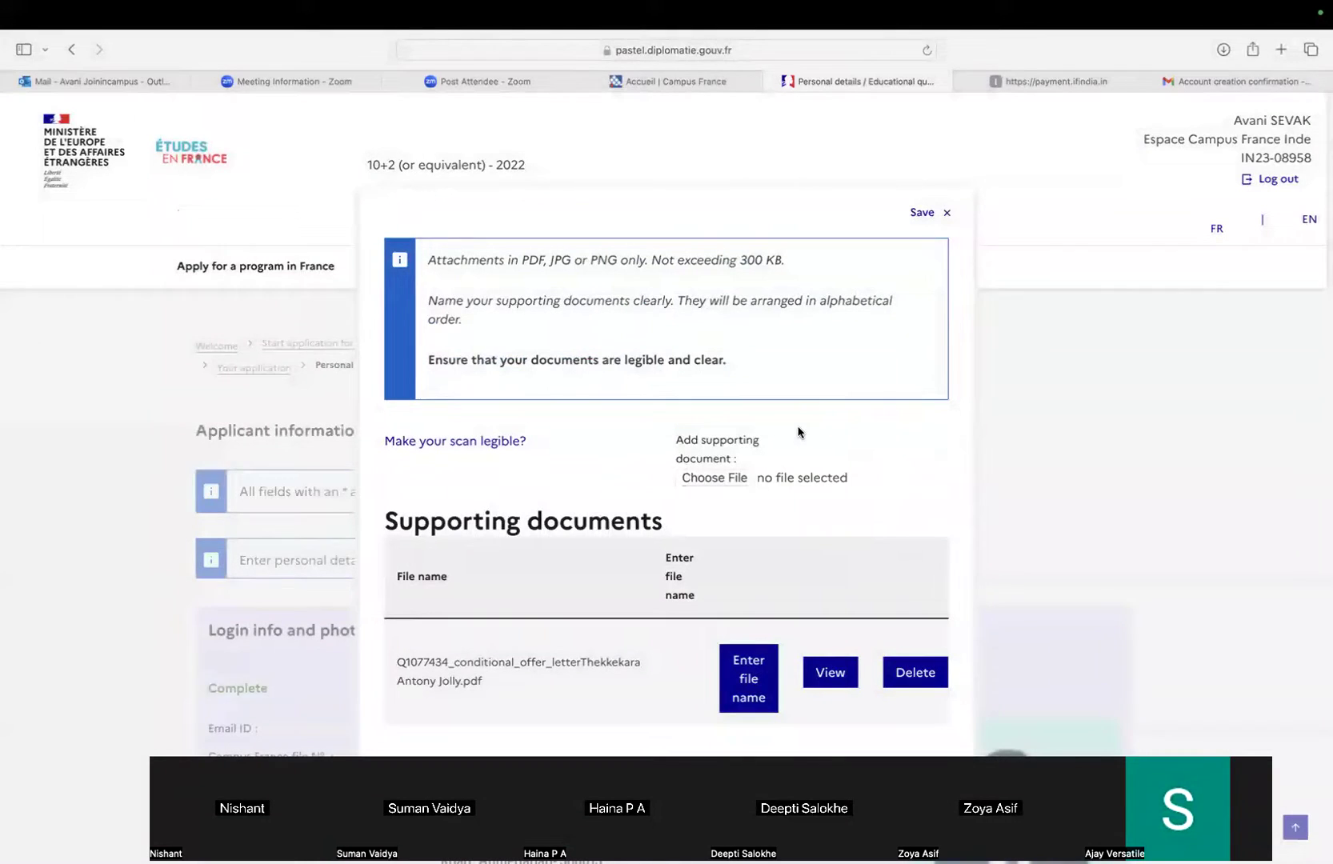
pyautogui.scroll(-1, 792, 448)
# Upload the offer letter PDF a third time and close the documents window
pyautogui.click(727, 449)
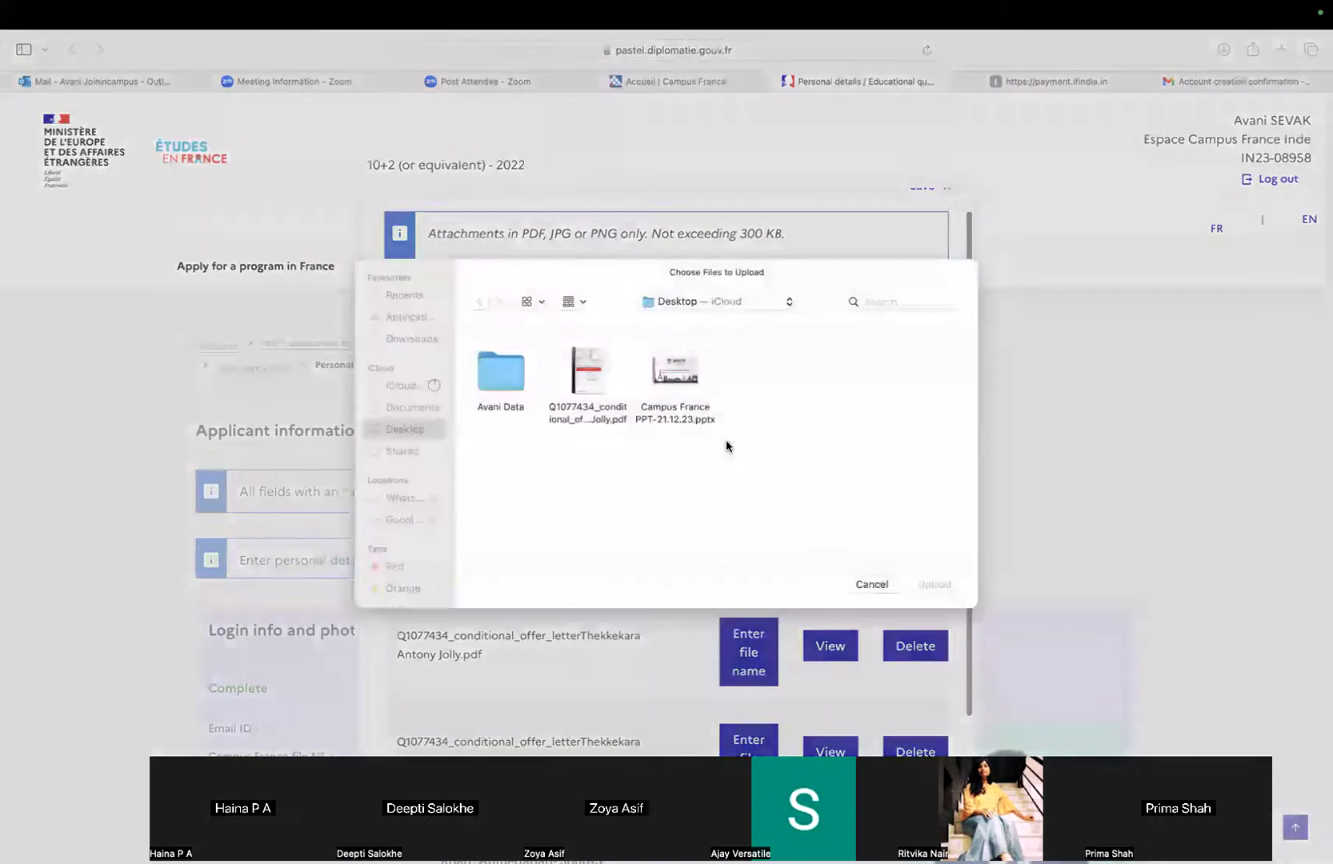
pyautogui.click(588, 376)
pyautogui.click(935, 598)
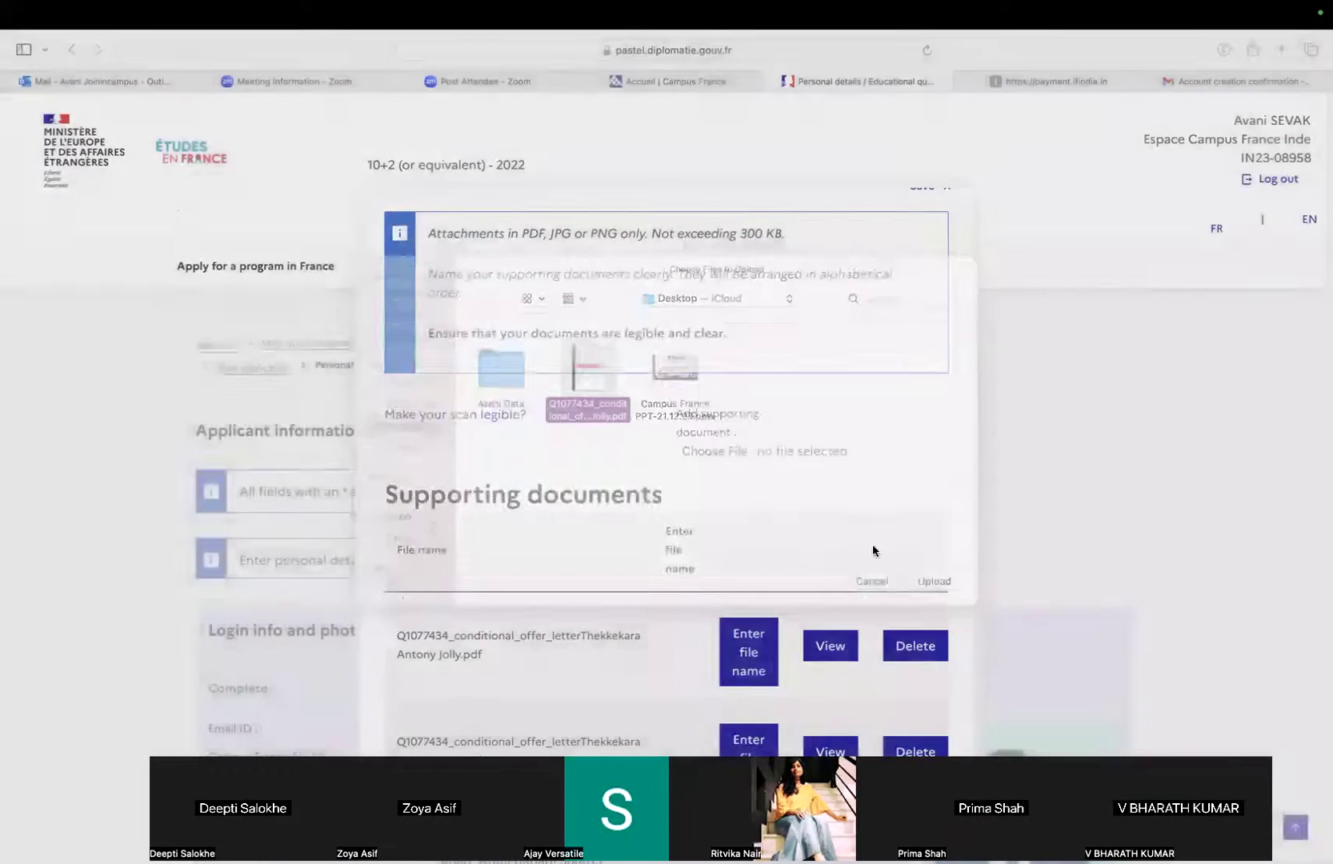
pyautogui.scroll(-4, 847, 541)
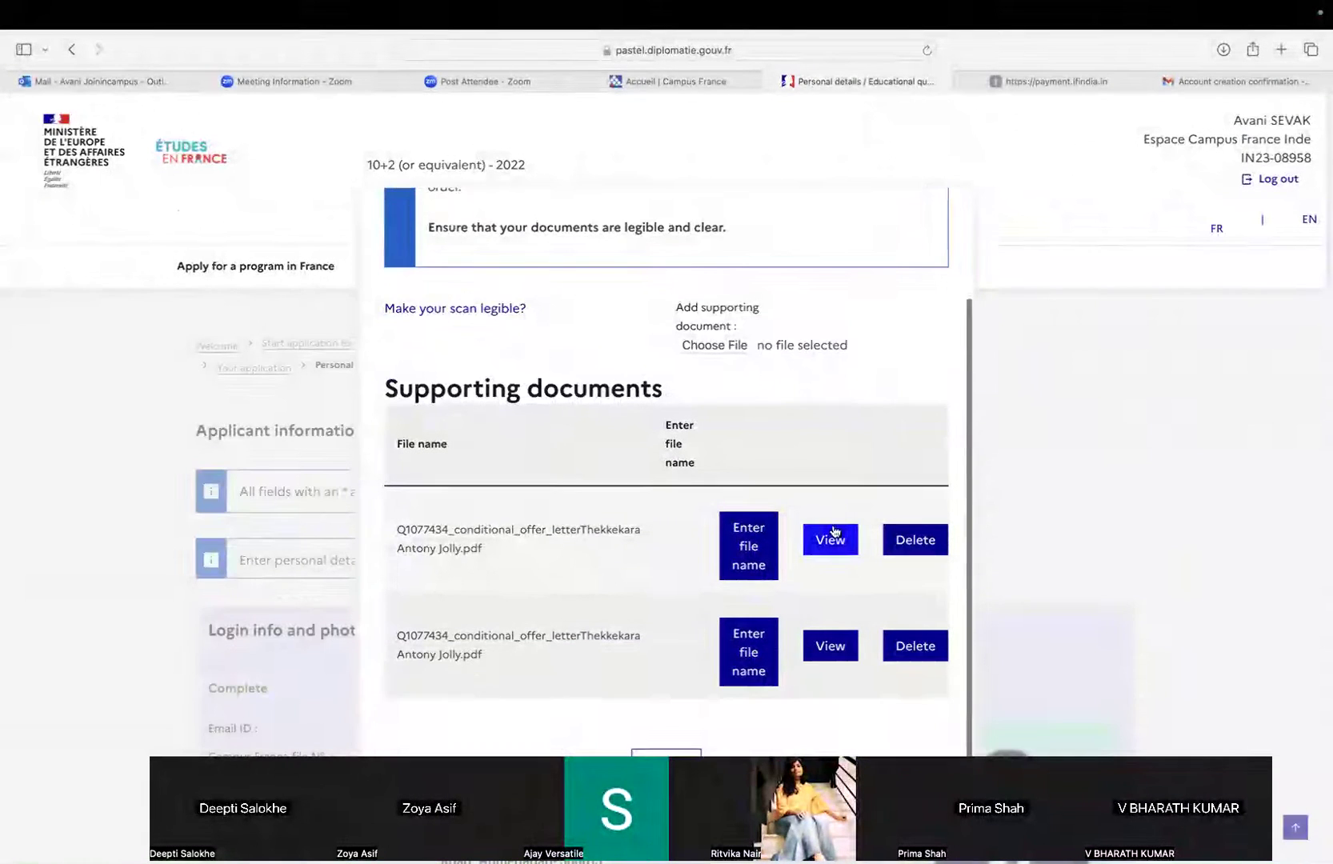
pyautogui.scroll(-4, 792, 632)
pyautogui.click(665, 752)
pyautogui.scroll(-3, 1083, 610)
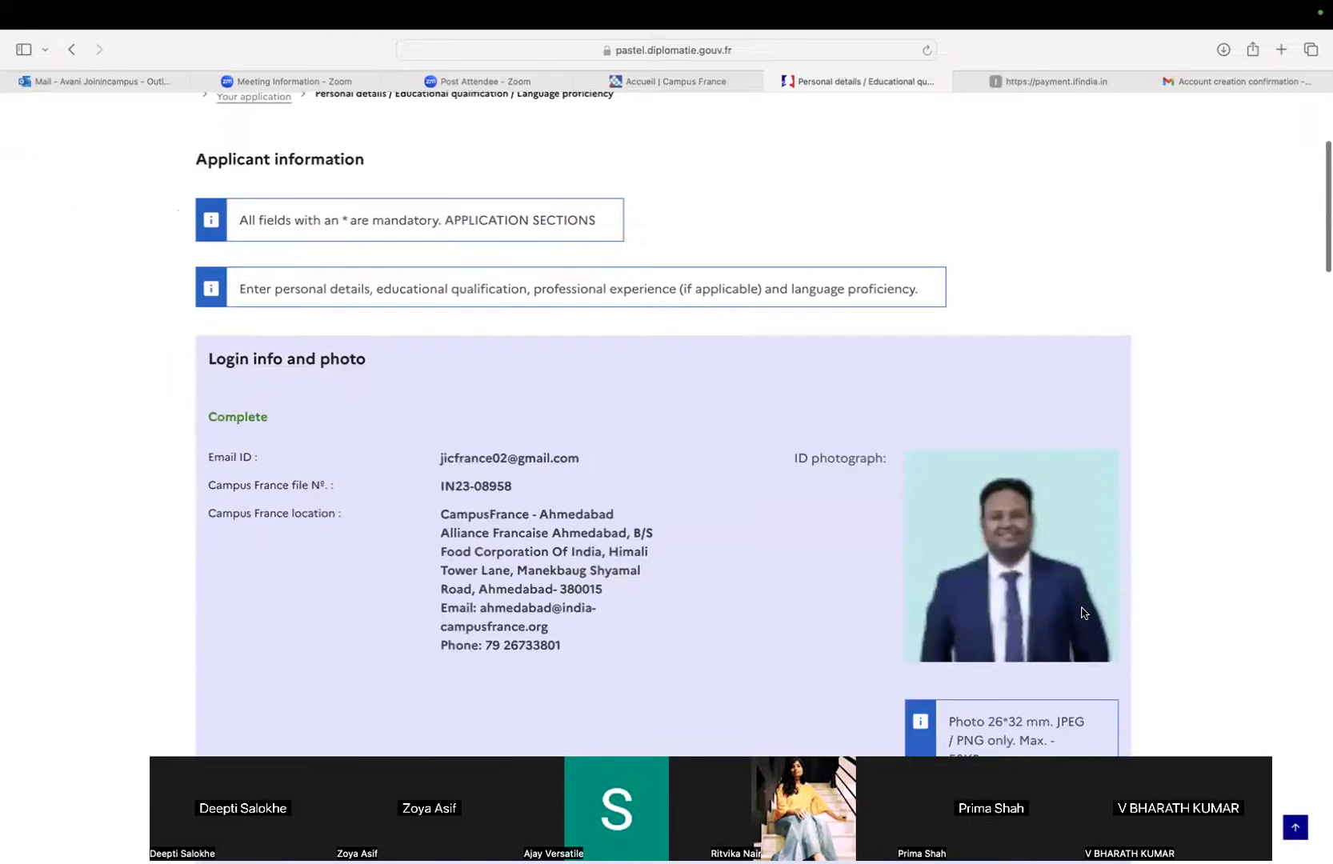
# Scroll down to view the Complete 2022 Gujarat University 10+2 entry in Academic records
pyautogui.scroll(15, 922, 572)
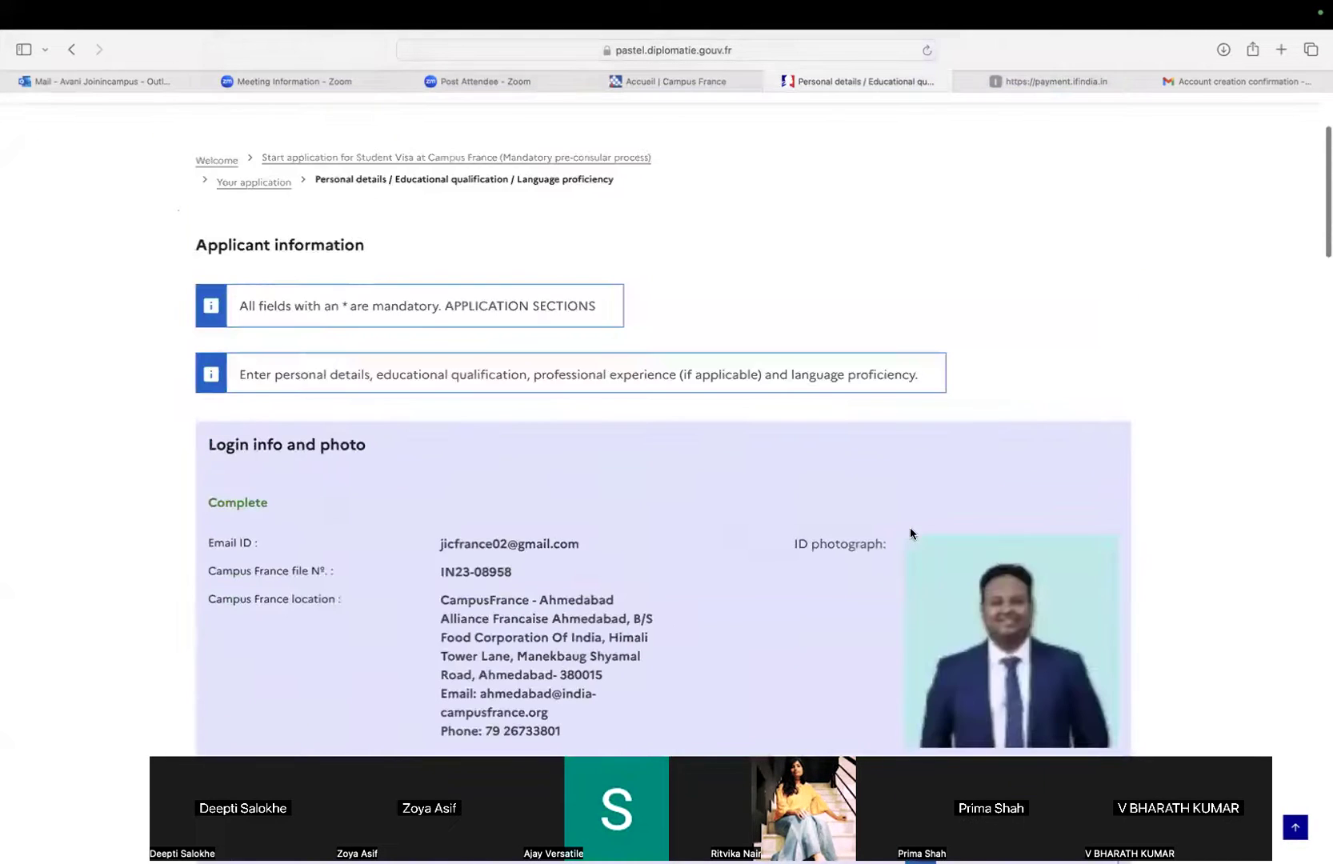
pyautogui.scroll(-15, 890, 526)
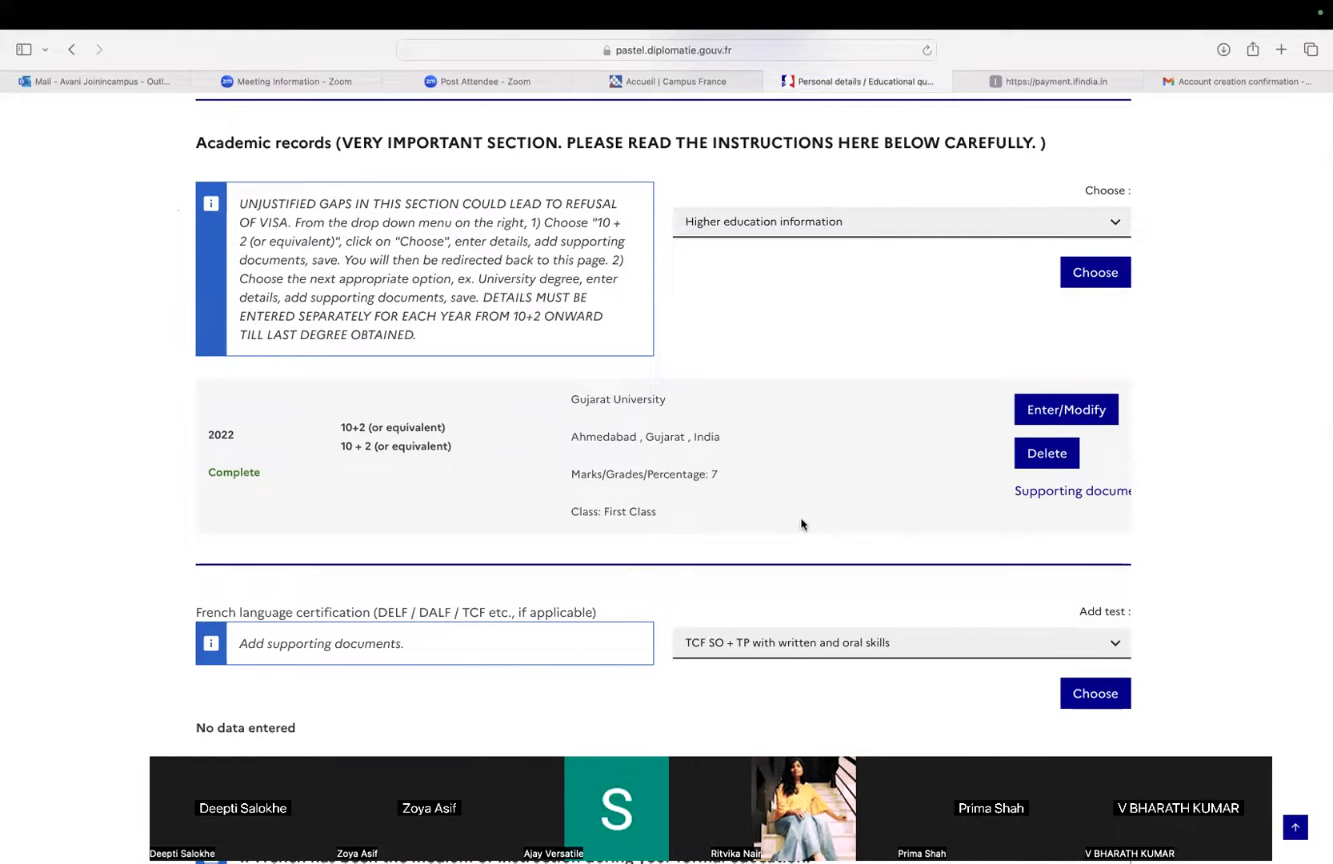
pyautogui.scroll(-1, 801, 524)
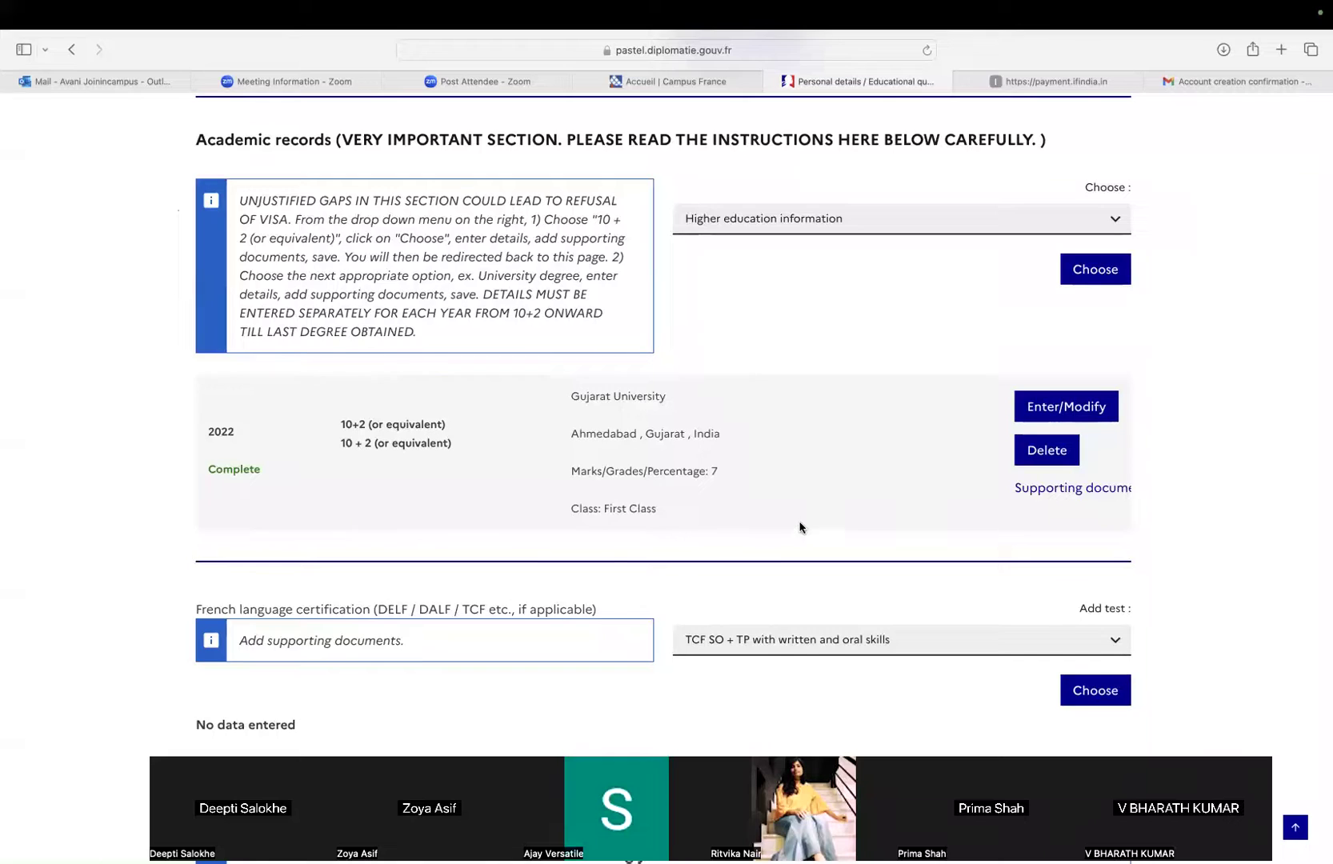
pyautogui.scroll(-3, 798, 525)
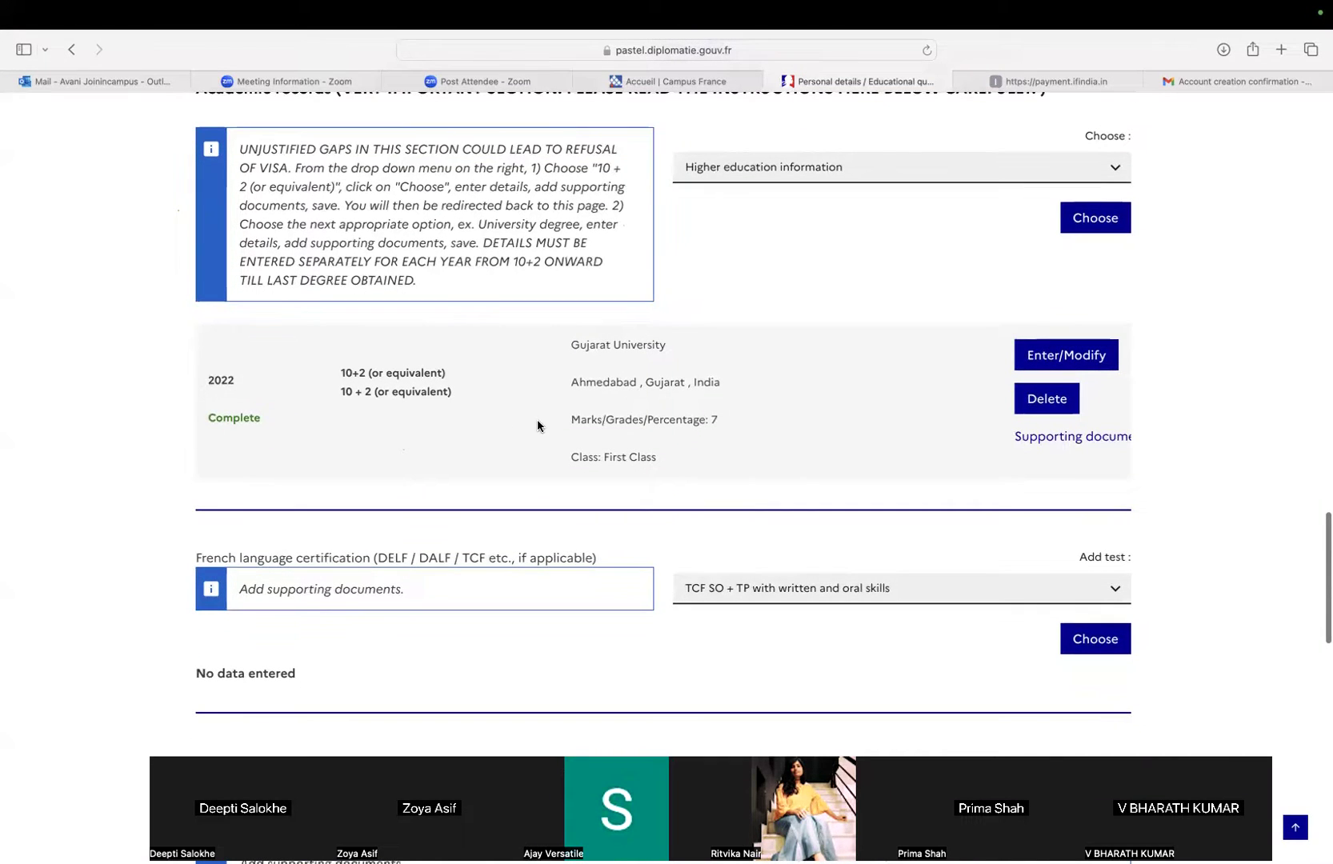
pyautogui.scroll(1, 750, 457)
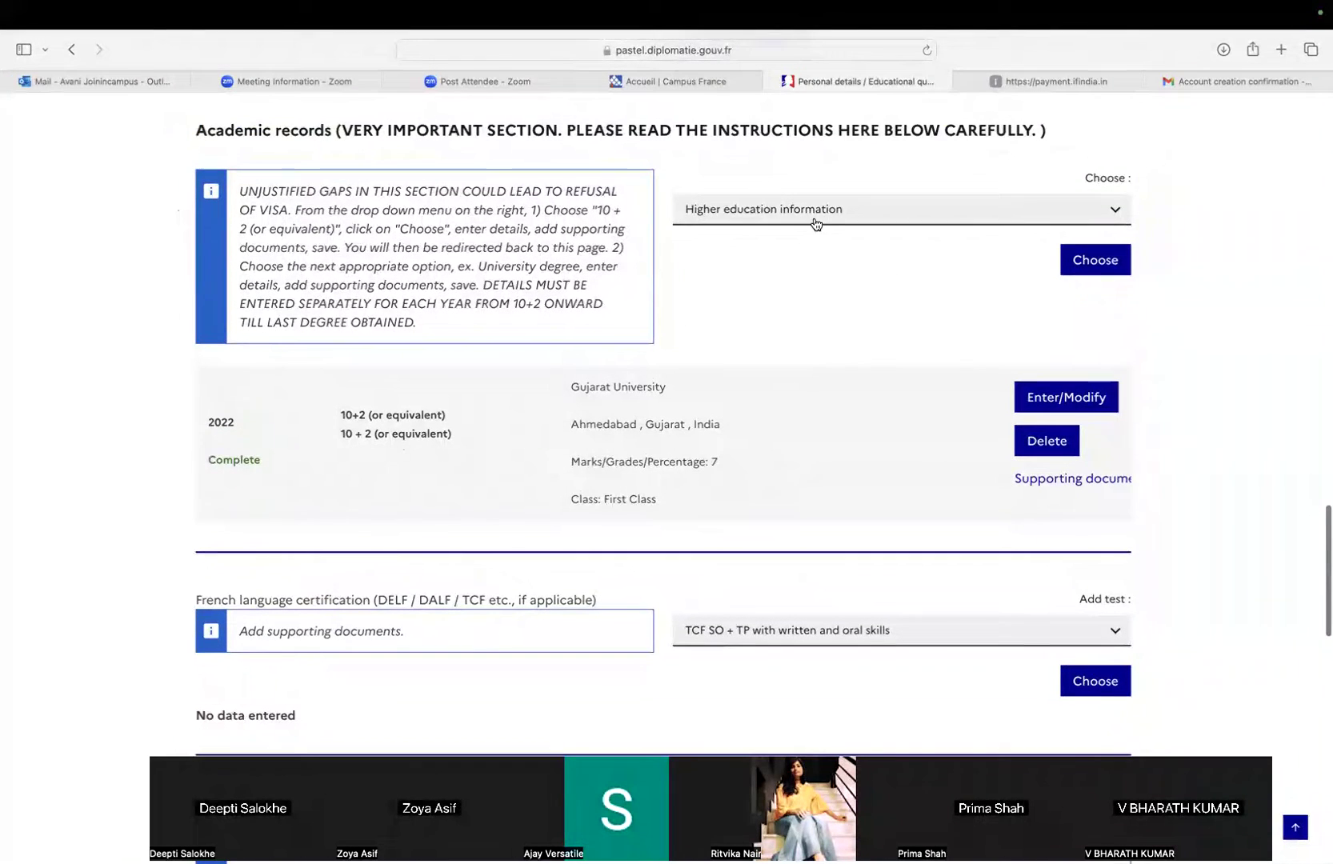
# Start a 2018 higher education record with institution Other, named 'Gujarat Board'
pyautogui.click(813, 215)
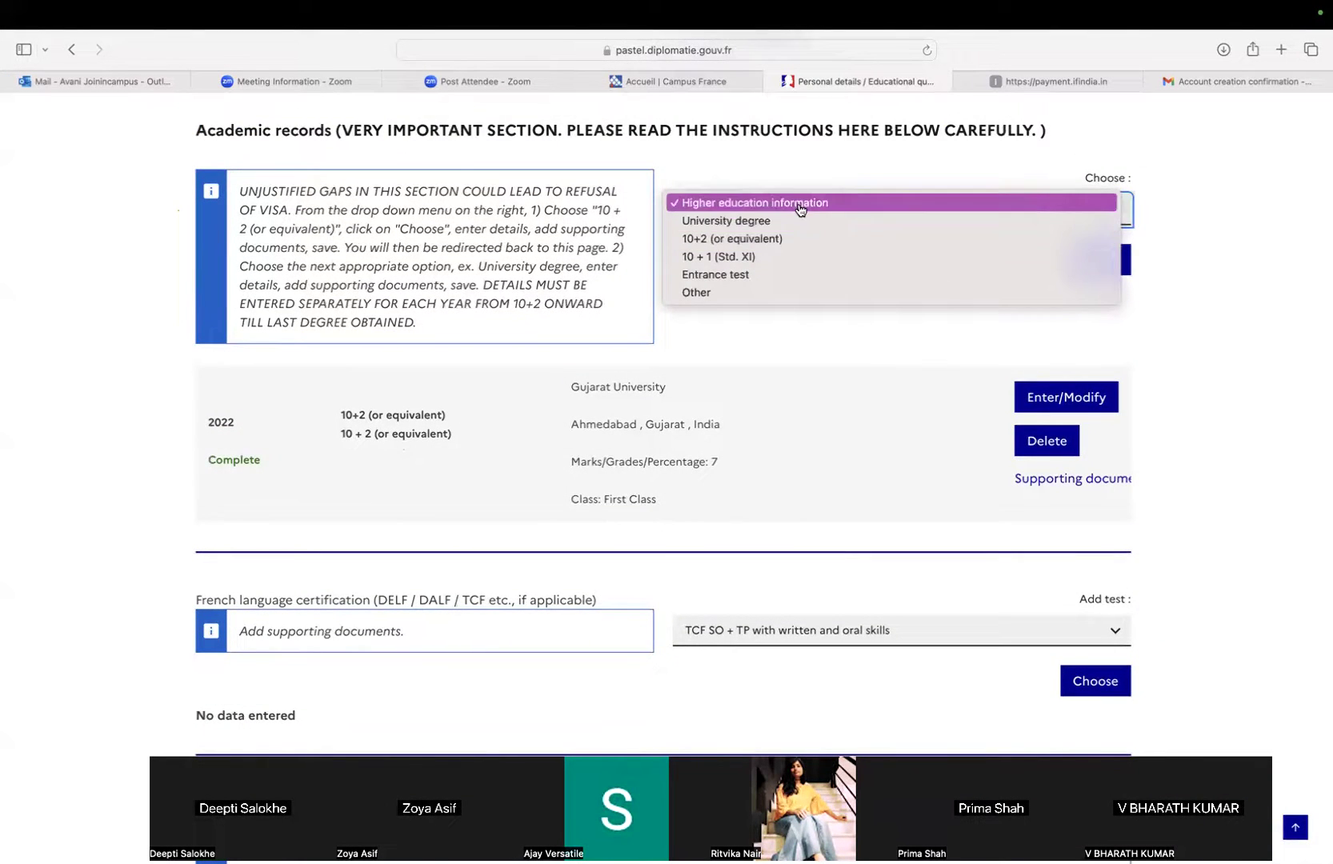
pyautogui.click(800, 204)
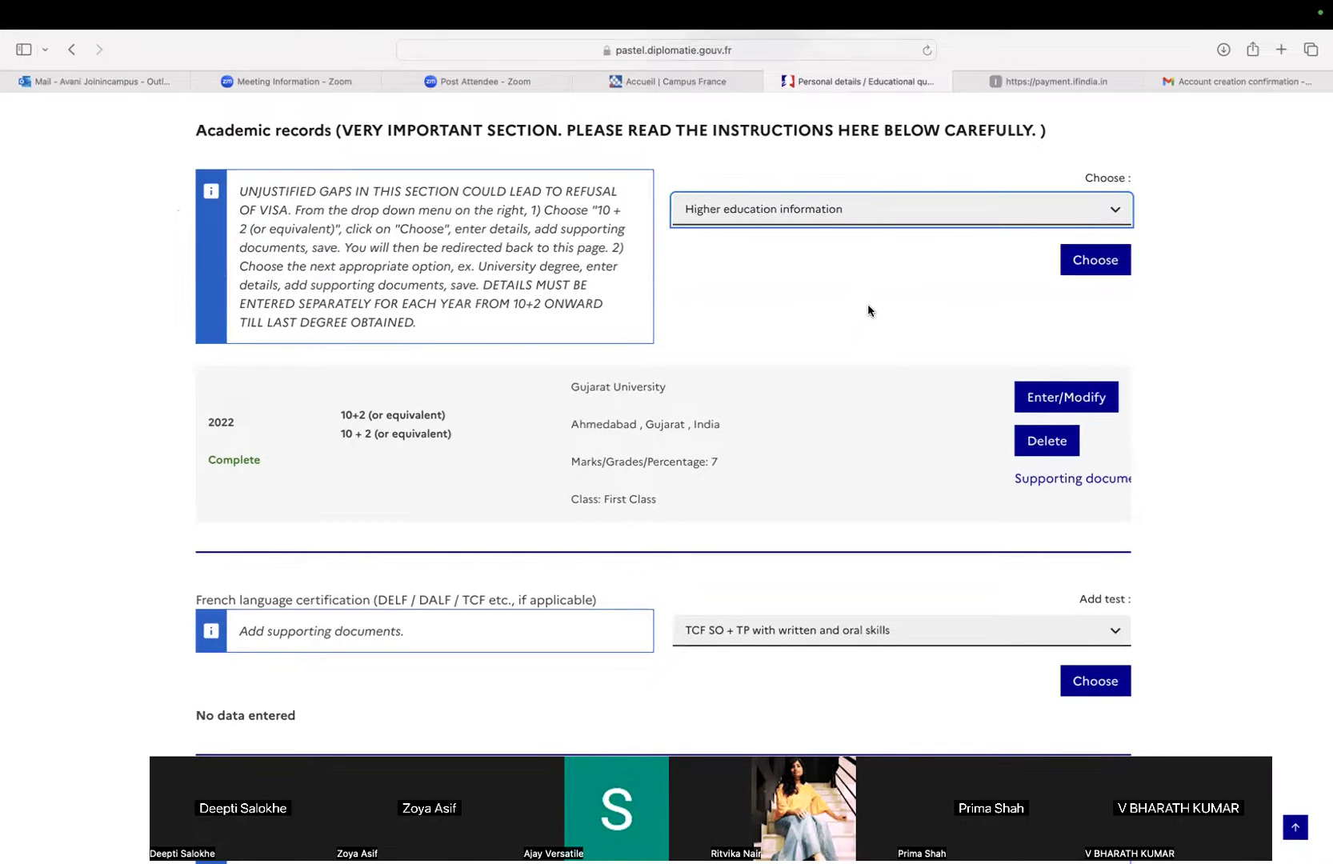
pyautogui.click(1096, 271)
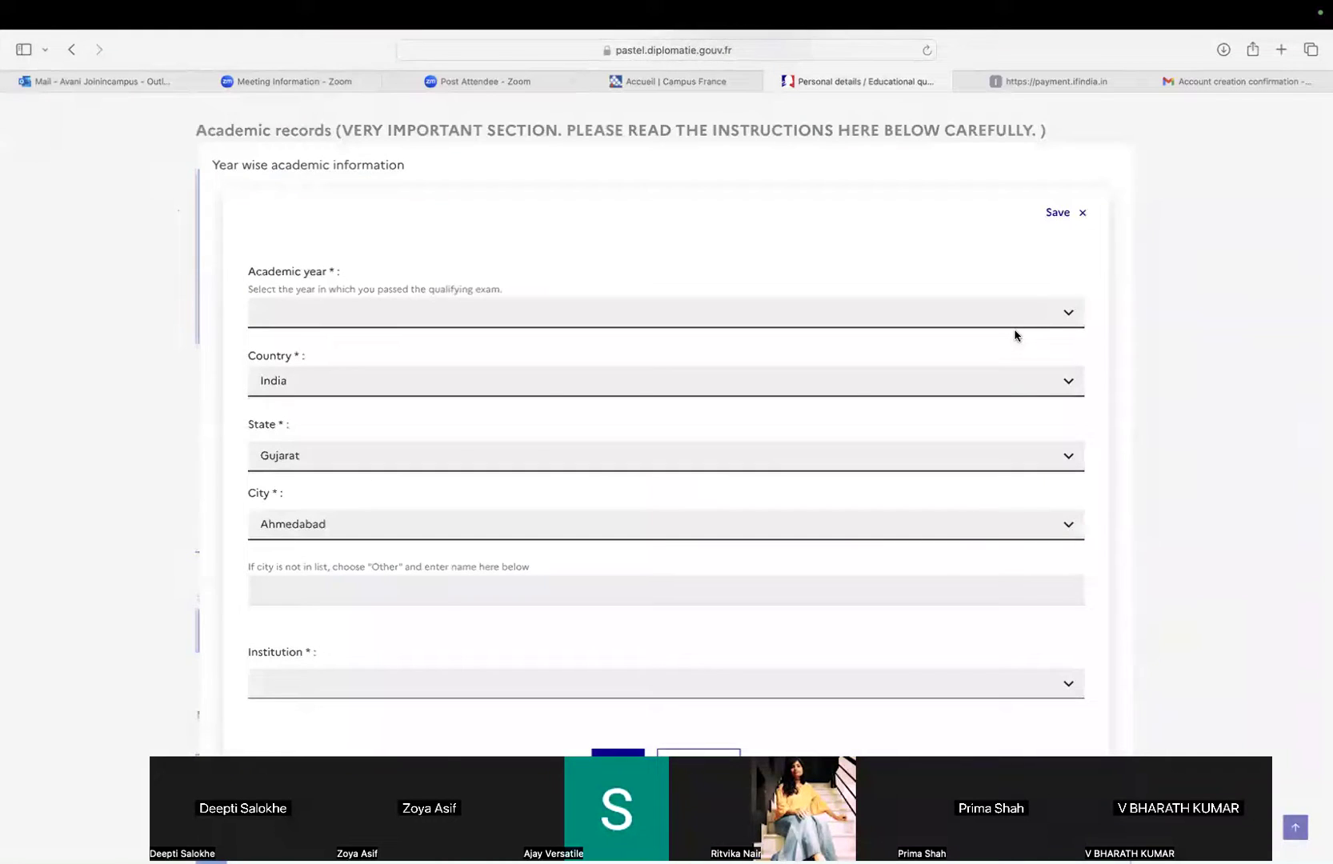
pyautogui.click(444, 316)
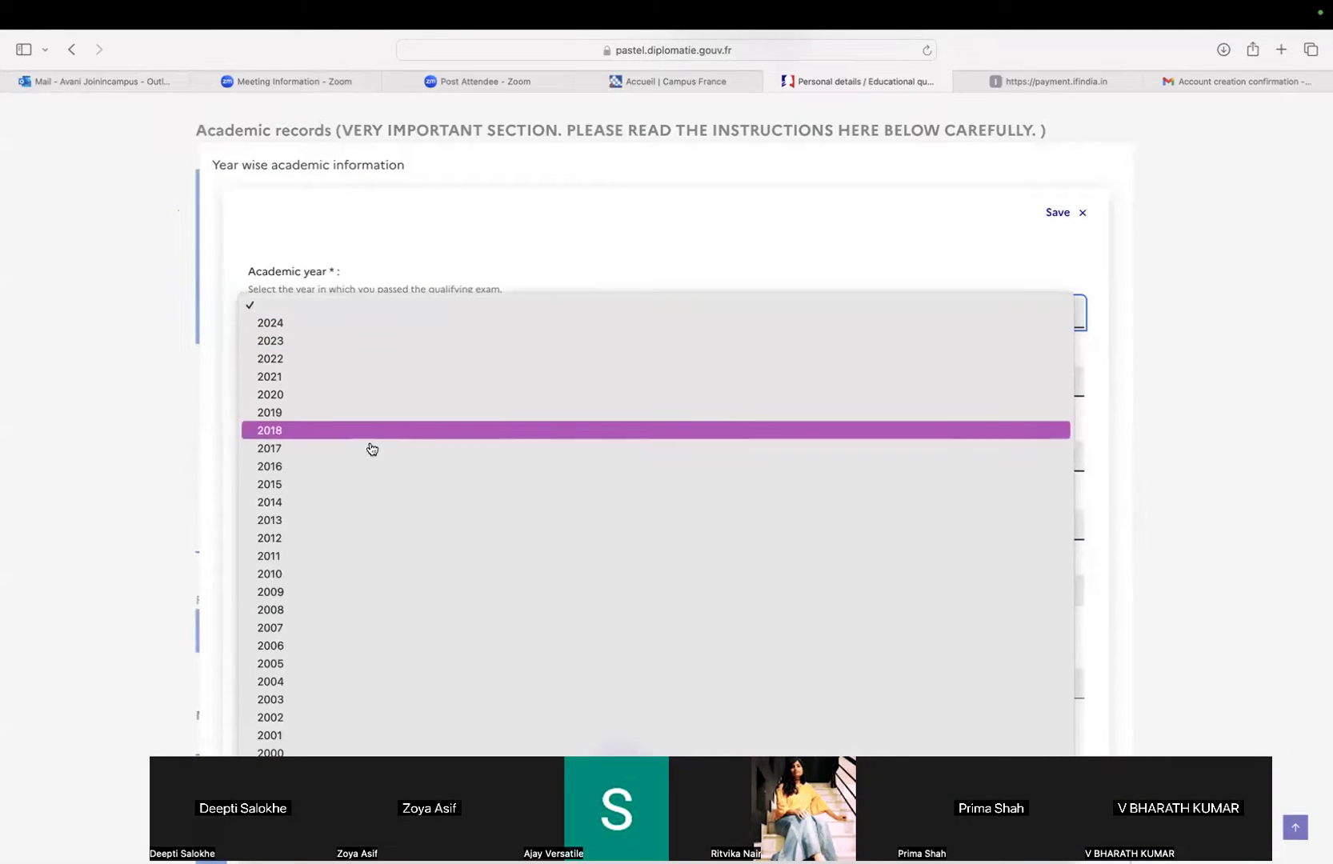
pyautogui.click(331, 431)
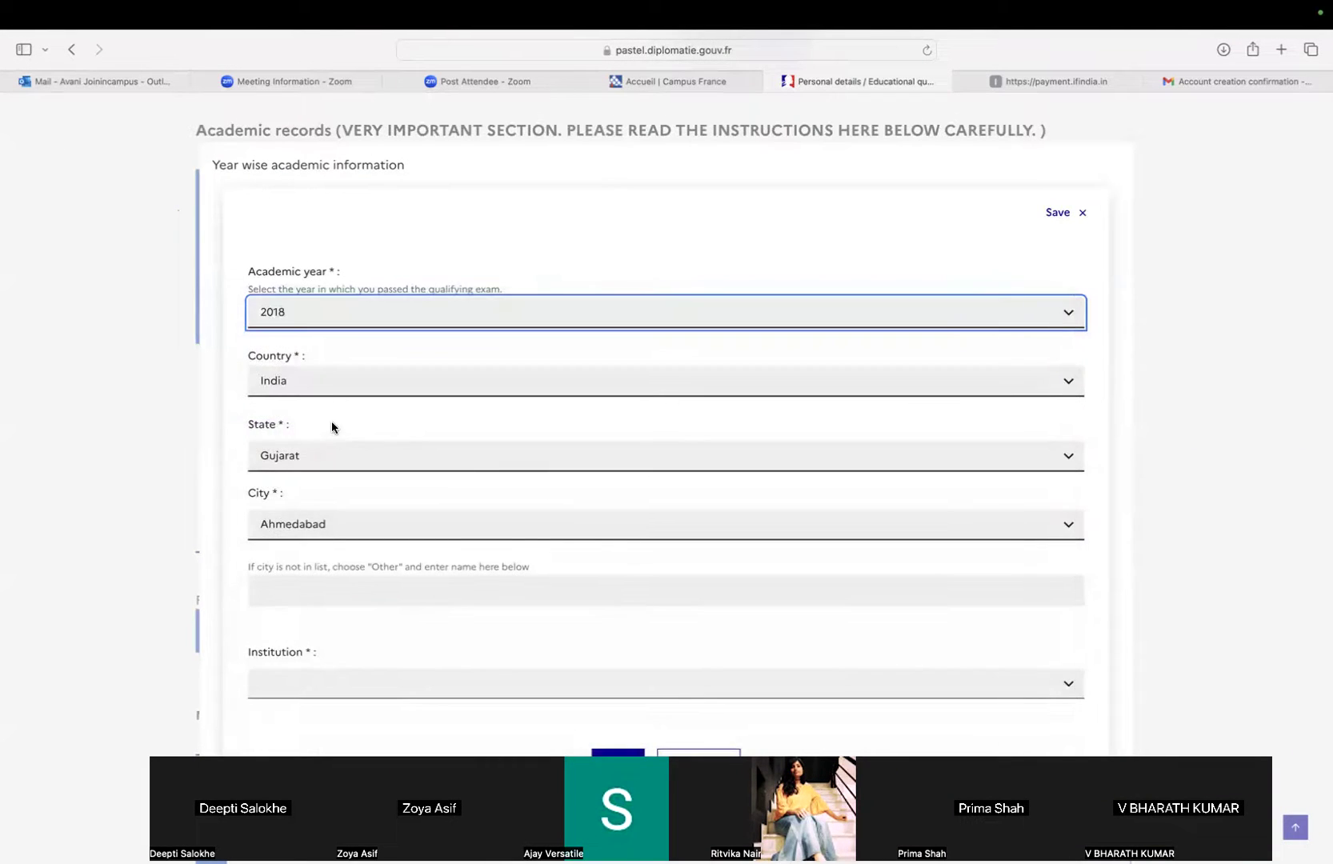
pyautogui.scroll(-1, 337, 480)
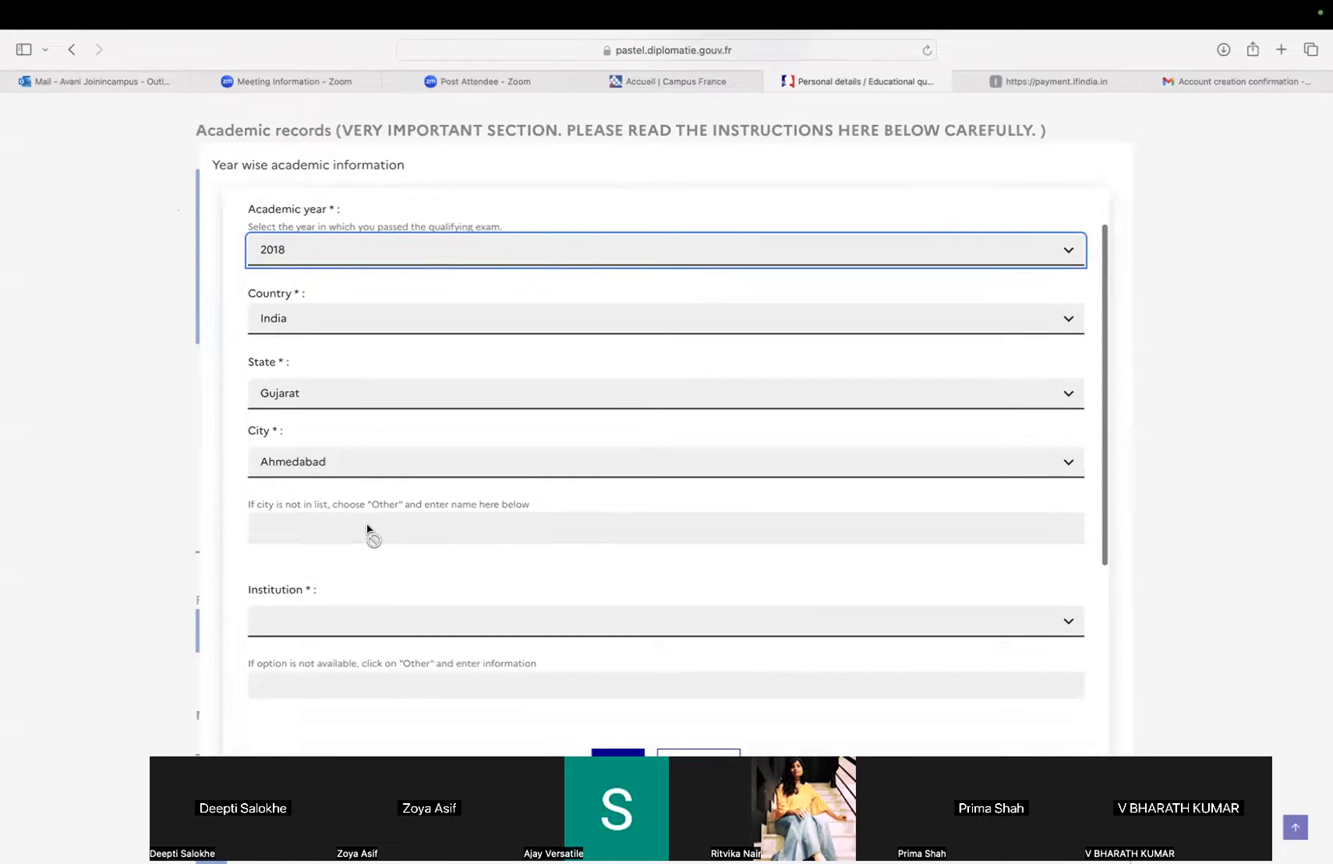
pyautogui.scroll(-1, 370, 549)
pyautogui.click(346, 586)
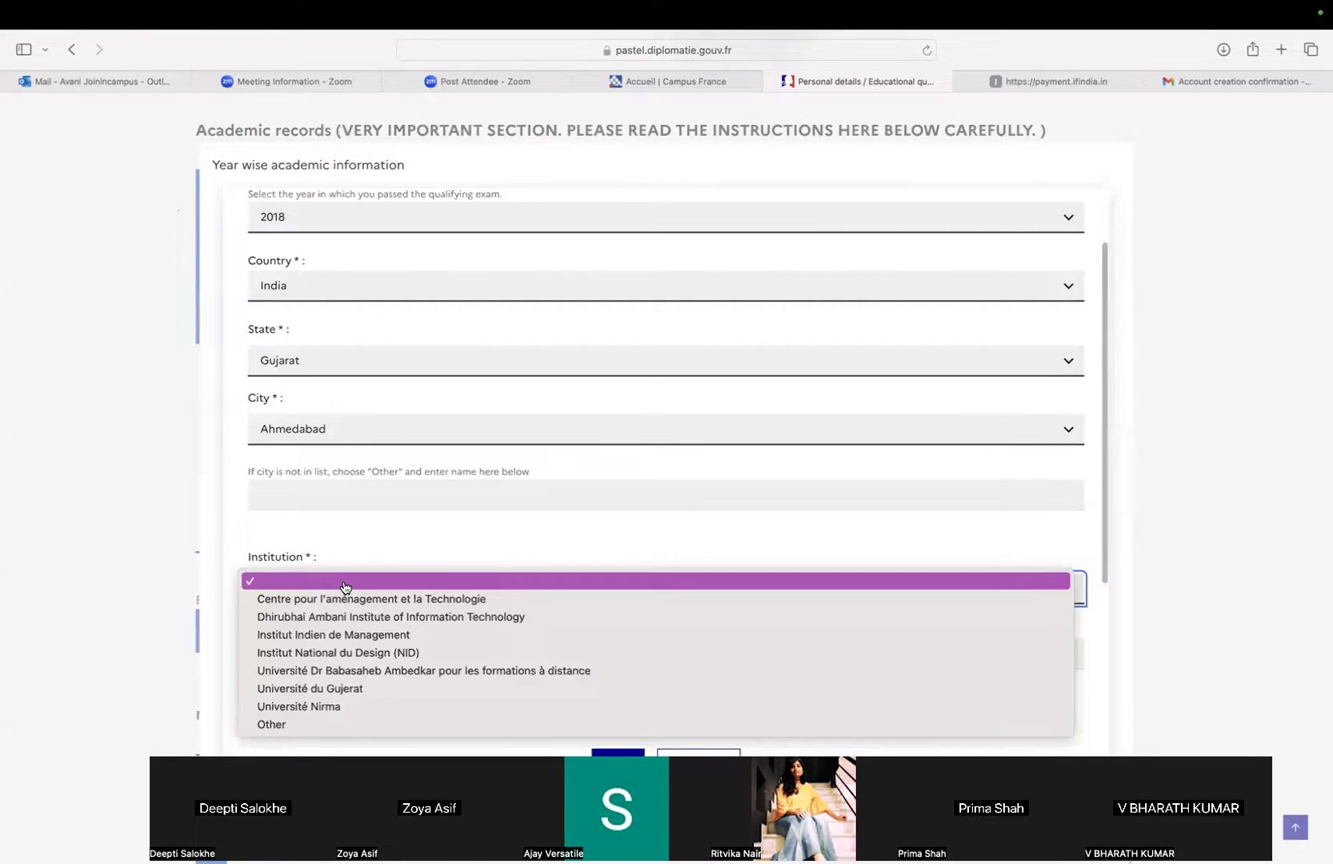
pyautogui.click(272, 724)
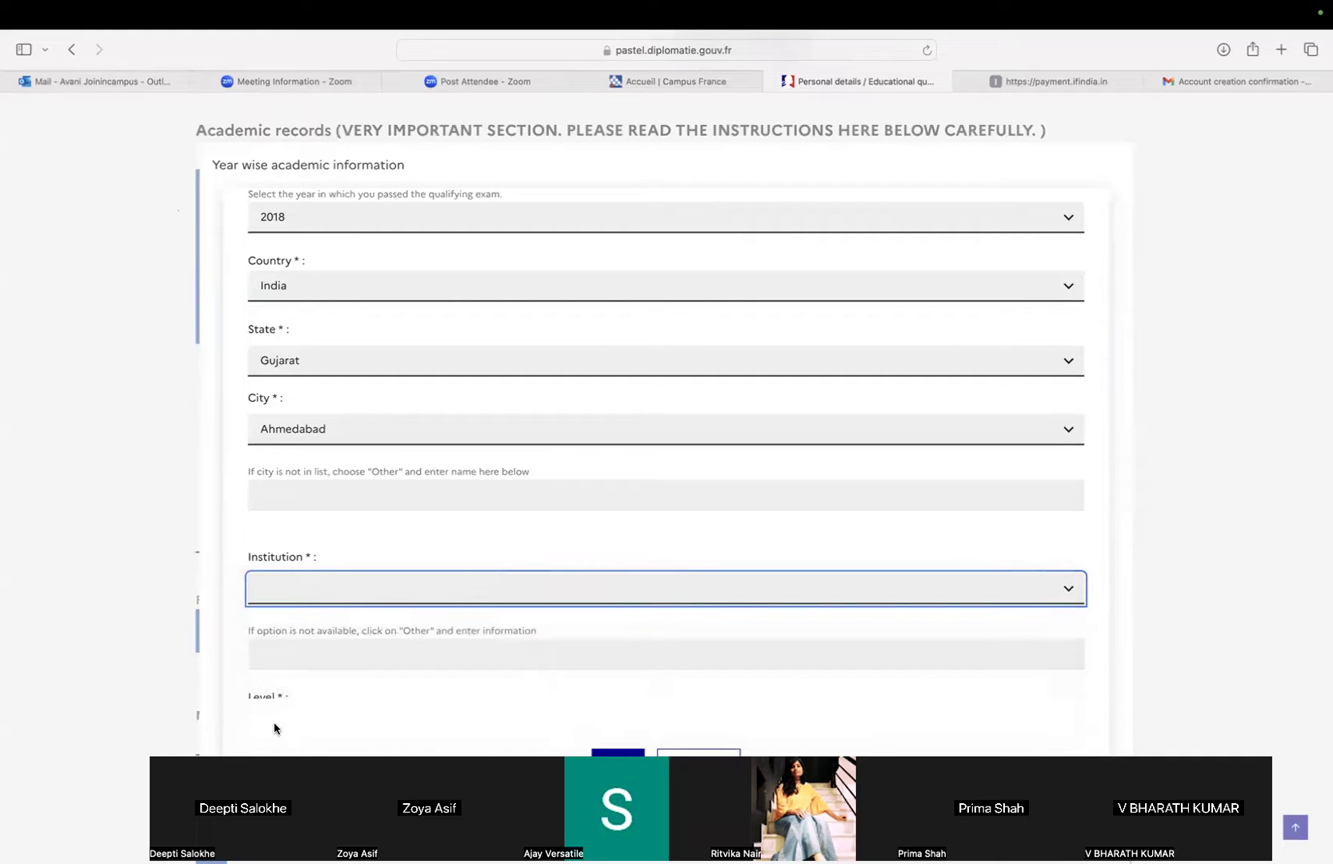
pyautogui.click(289, 649)
pyautogui.write('Gujarat Board')
# Set level 1st yr Bachelor's, field Management - Business Administration - Finance, marks 7, and save
pyautogui.scroll(-3, 592, 560)
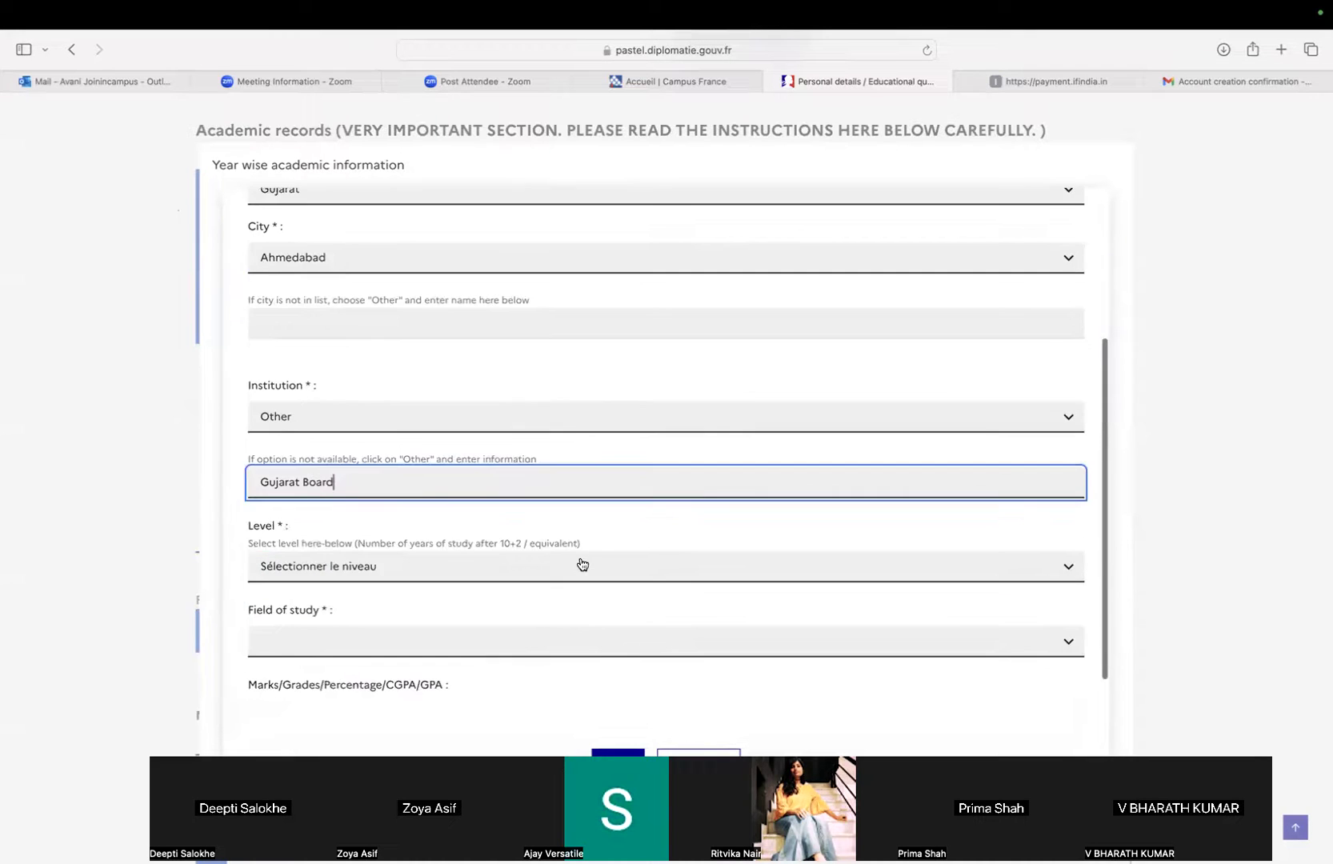
pyautogui.click(375, 519)
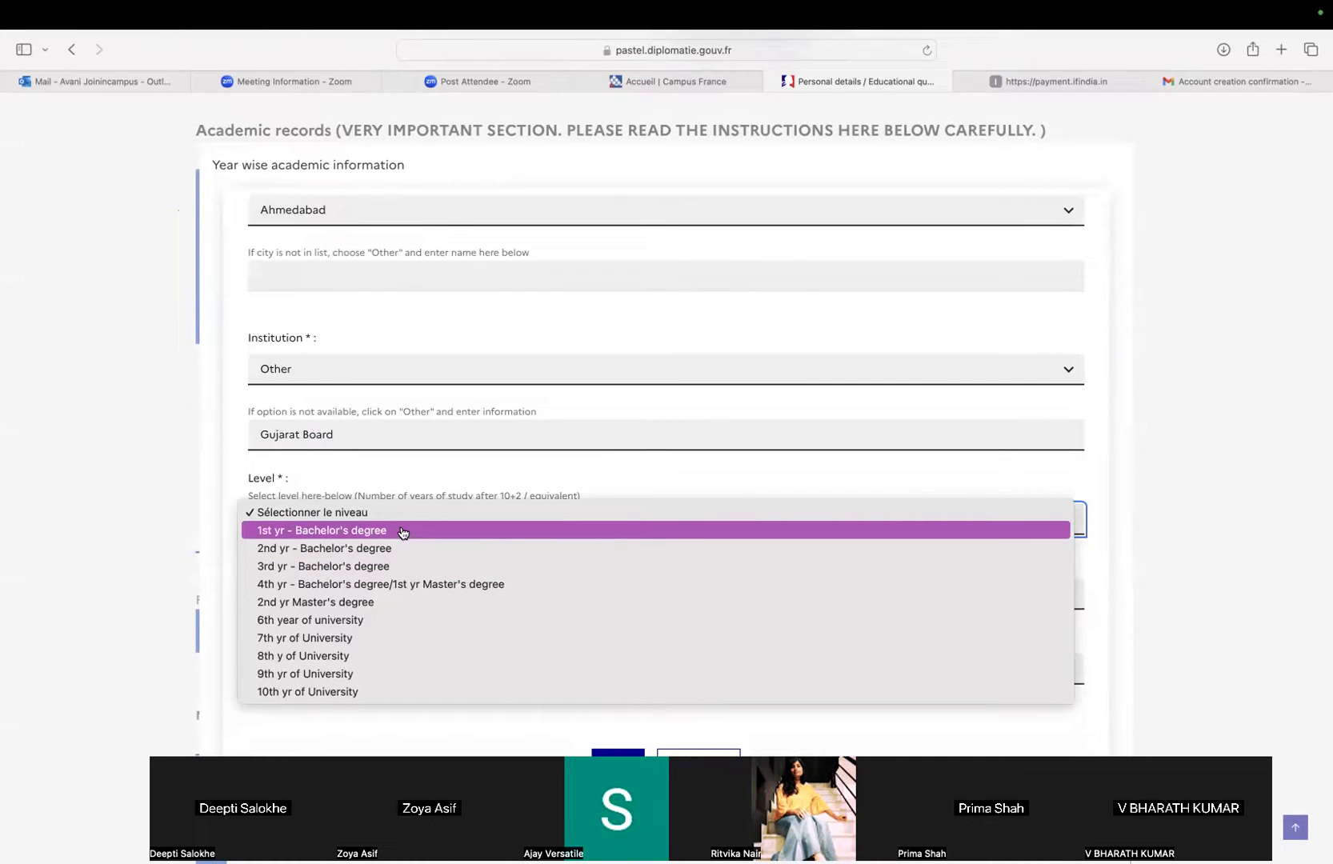
pyautogui.click(404, 531)
pyautogui.scroll(-2, 384, 552)
pyautogui.click(385, 533)
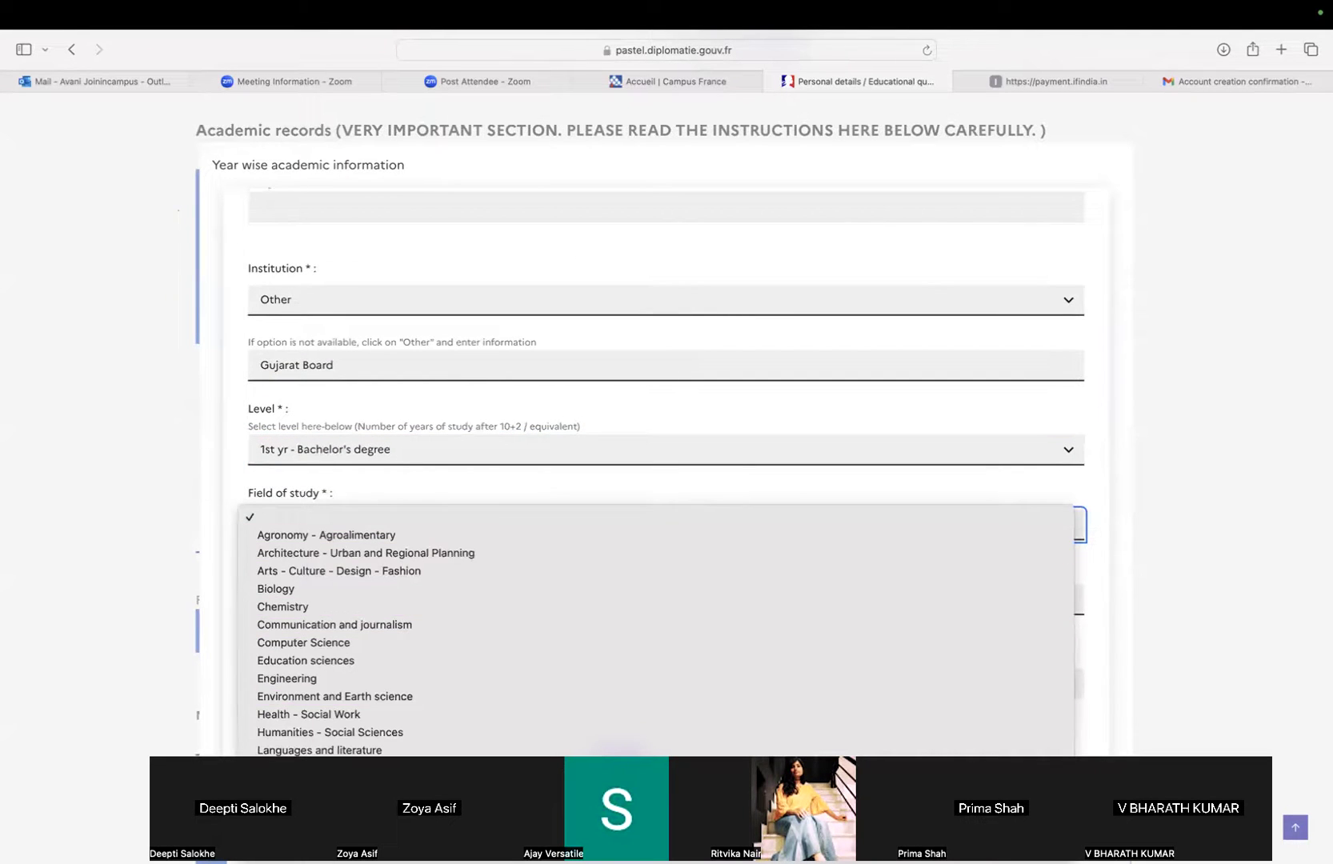
pyautogui.press('Return')
pyautogui.scroll(-1, 321, 583)
pyautogui.click(348, 557)
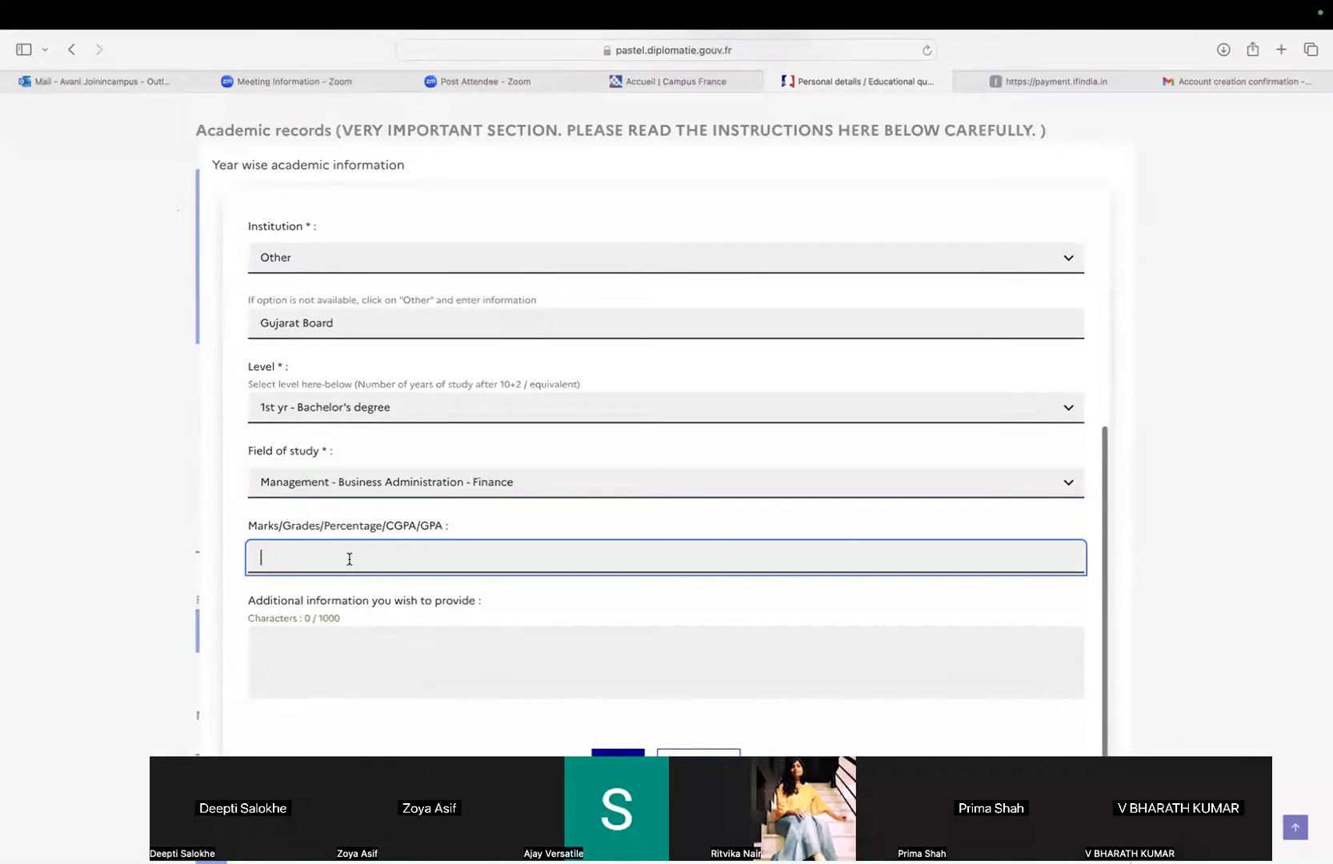
pyautogui.write('7')
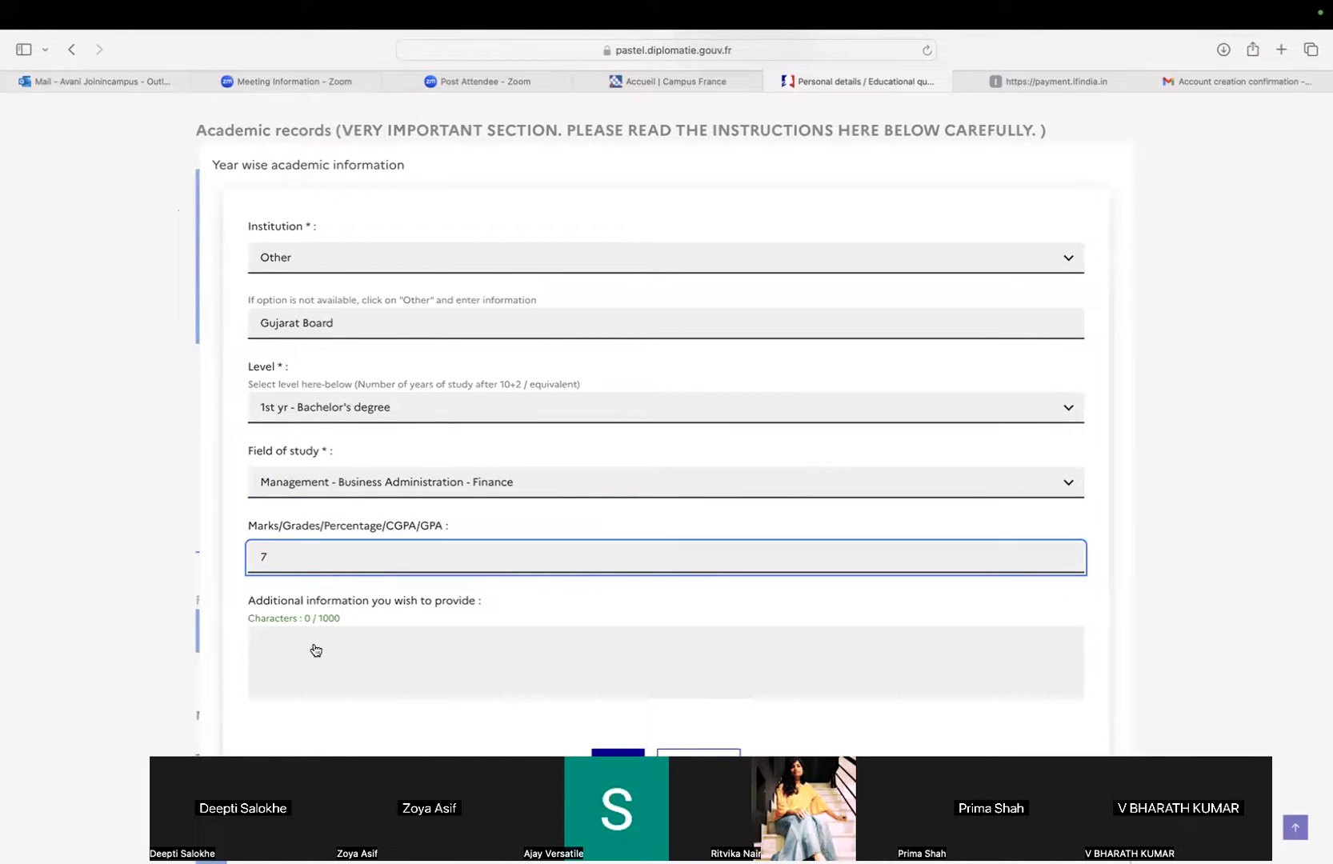
pyautogui.click(313, 652)
pyautogui.scroll(-1, 325, 652)
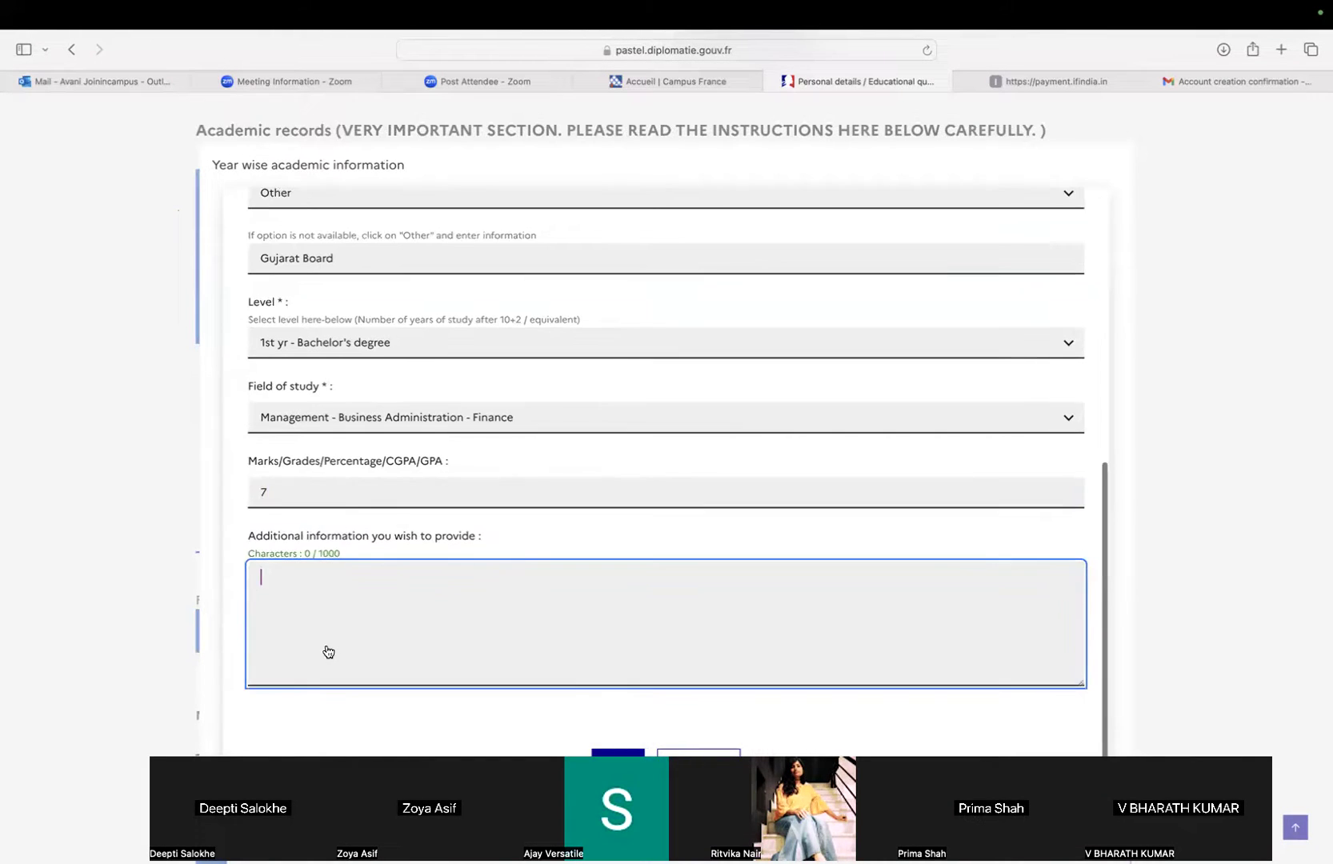
pyautogui.click(617, 752)
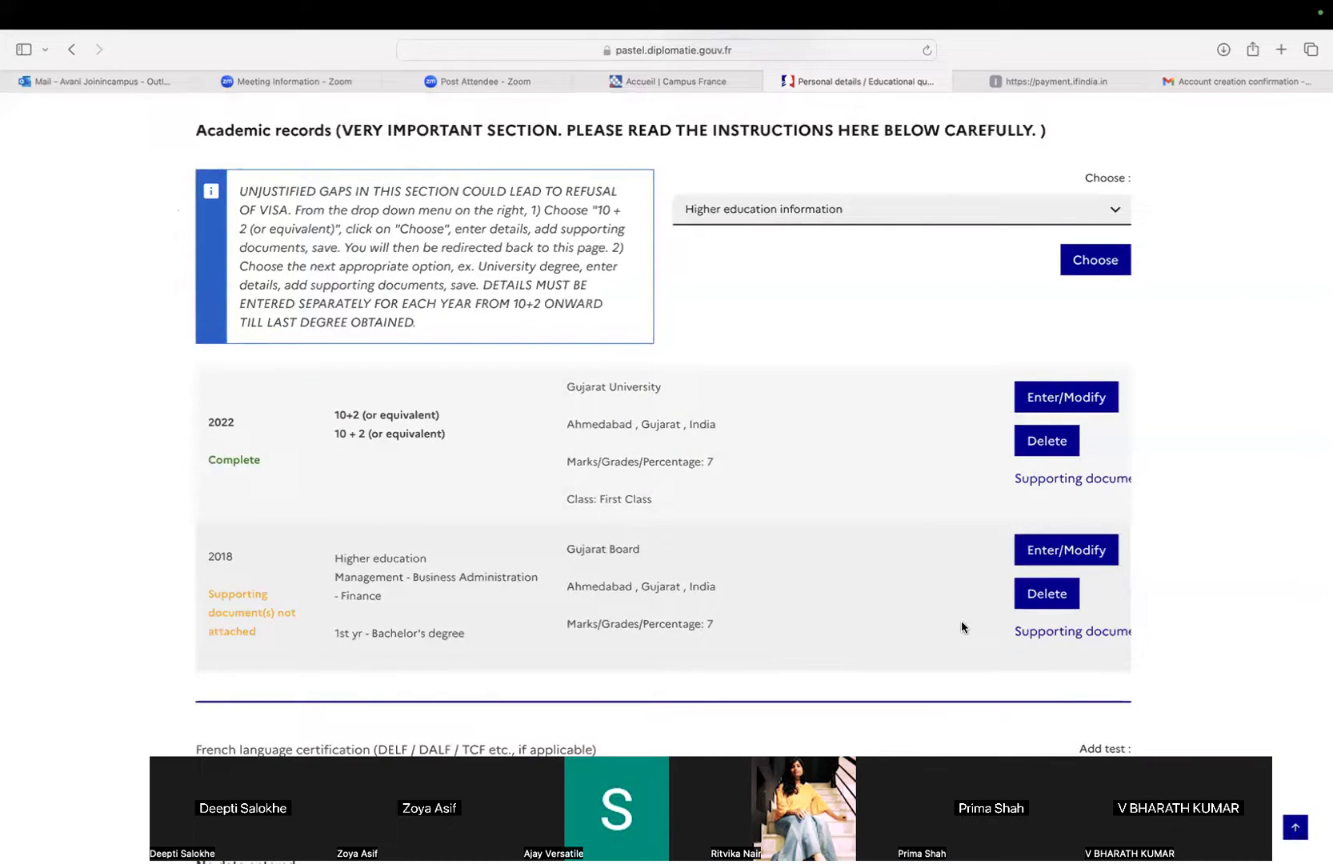
# Upload the conditional offer letter PDF to the 2018 record's supporting documents and save
pyautogui.click(1029, 631)
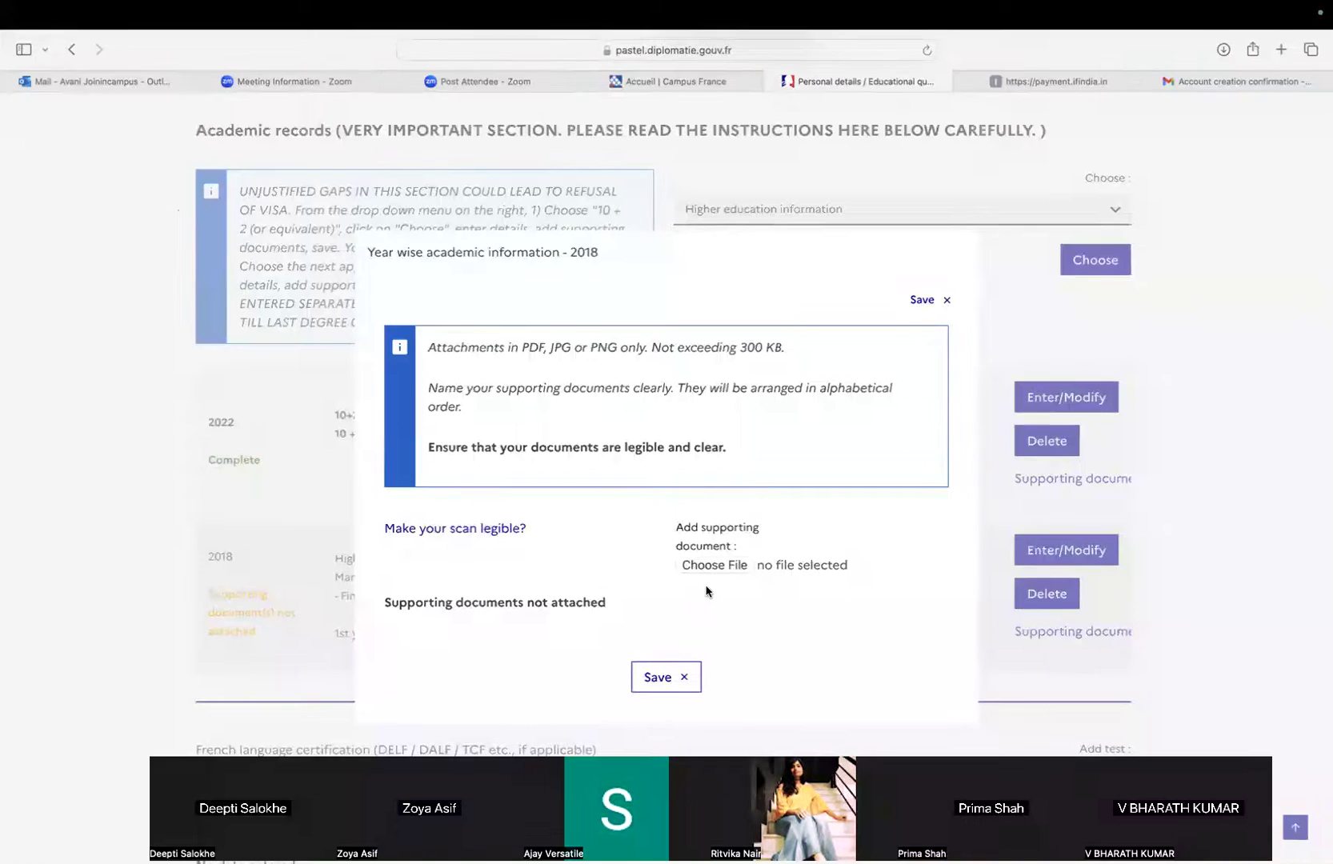
pyautogui.click(713, 565)
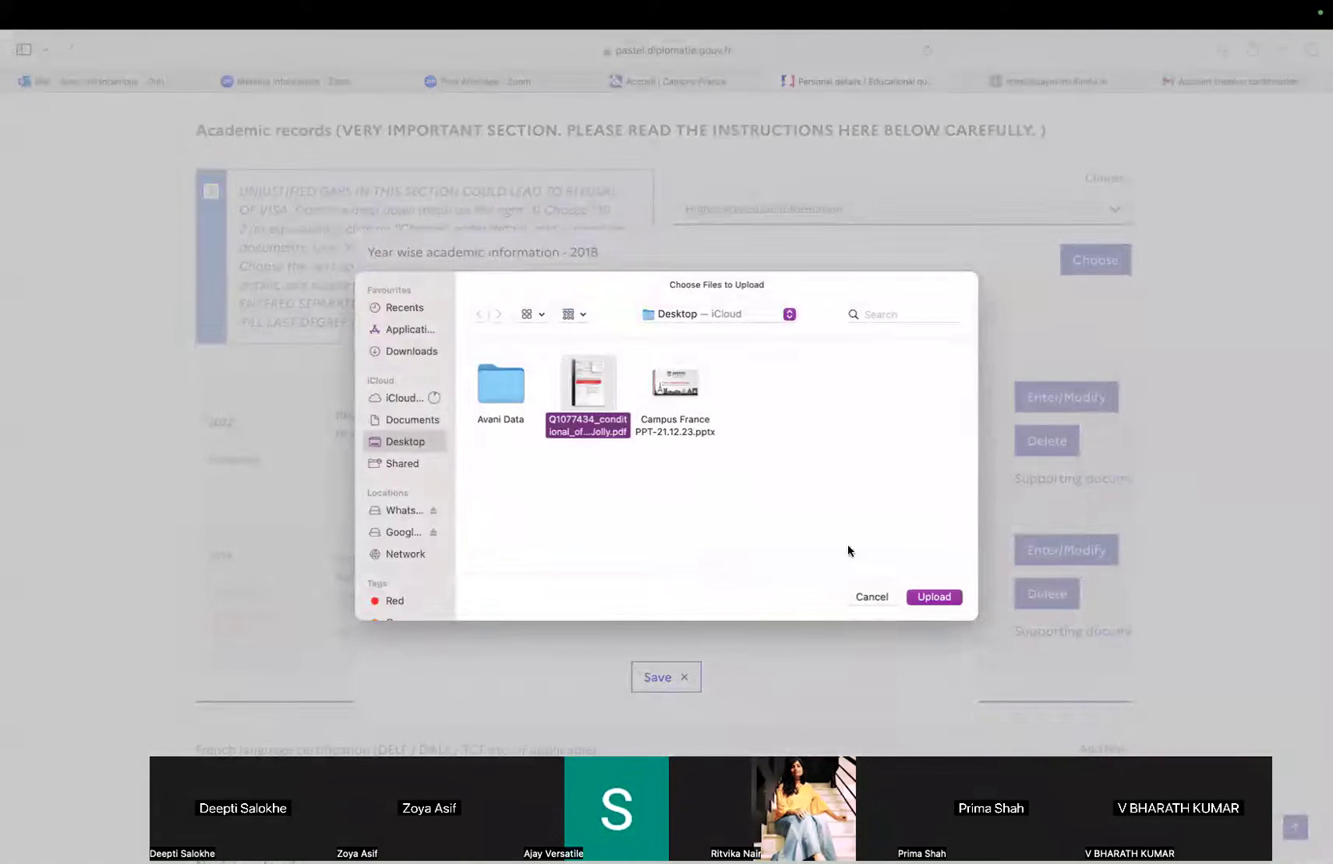
pyautogui.click(925, 597)
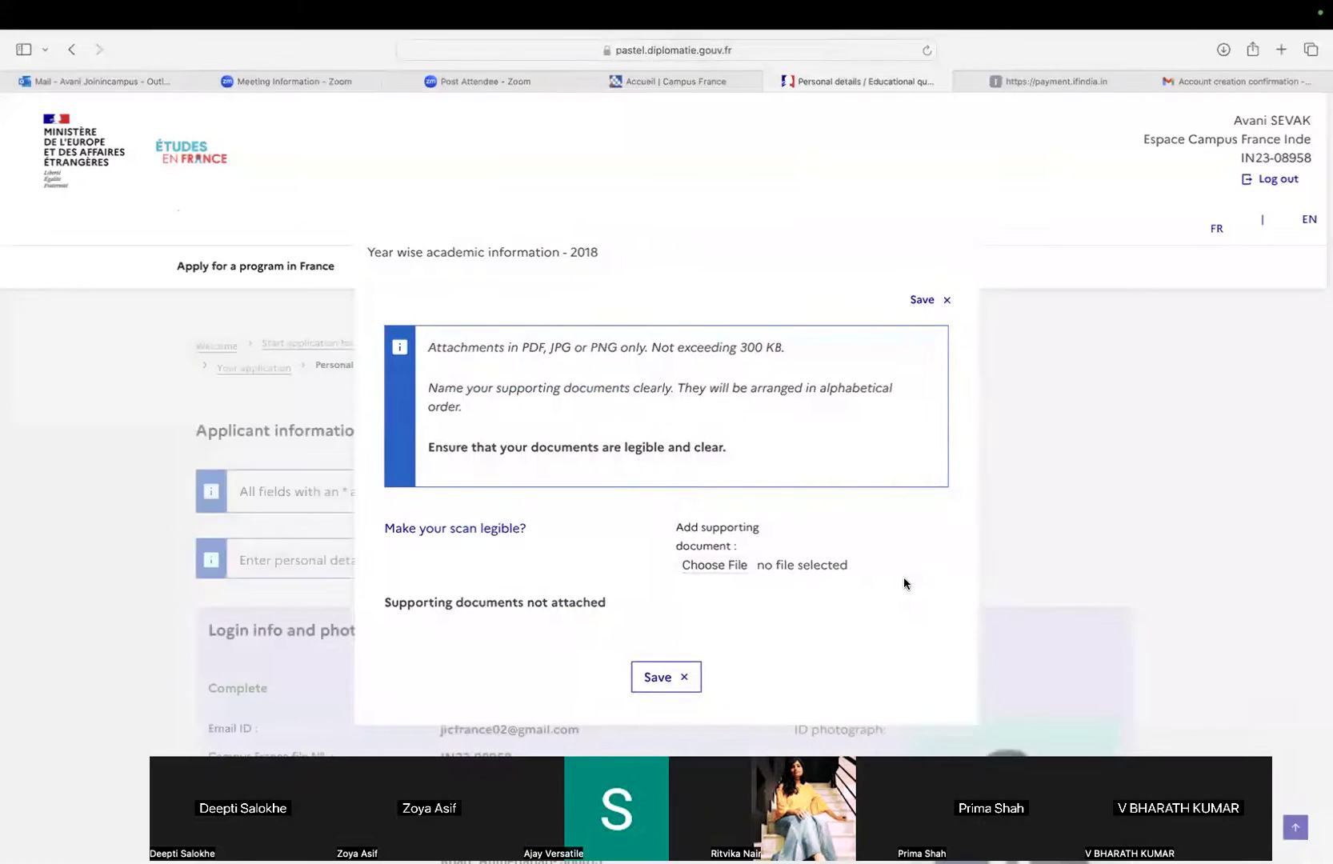
pyautogui.click(659, 677)
pyautogui.scroll(-15, 748, 577)
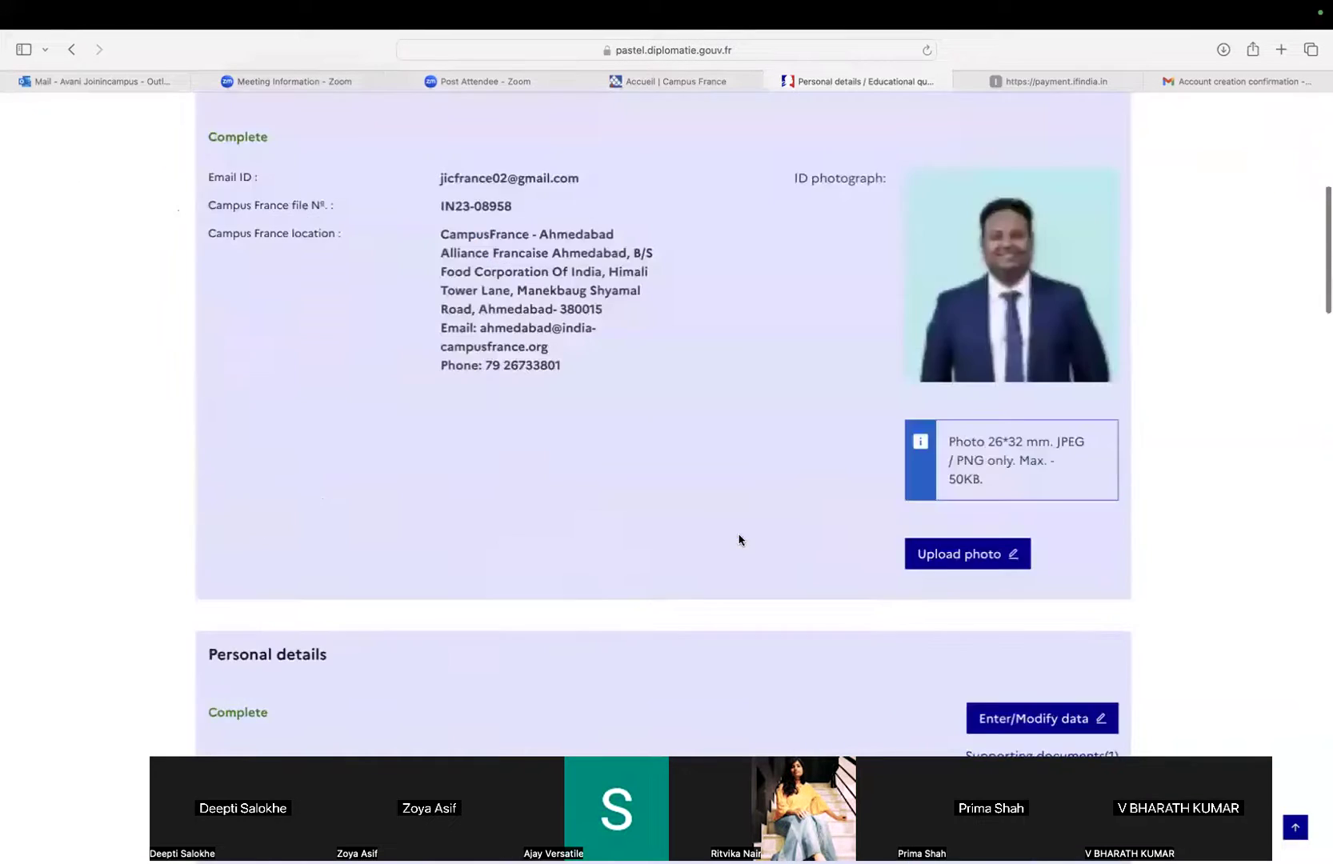
pyautogui.scroll(-20, 688, 552)
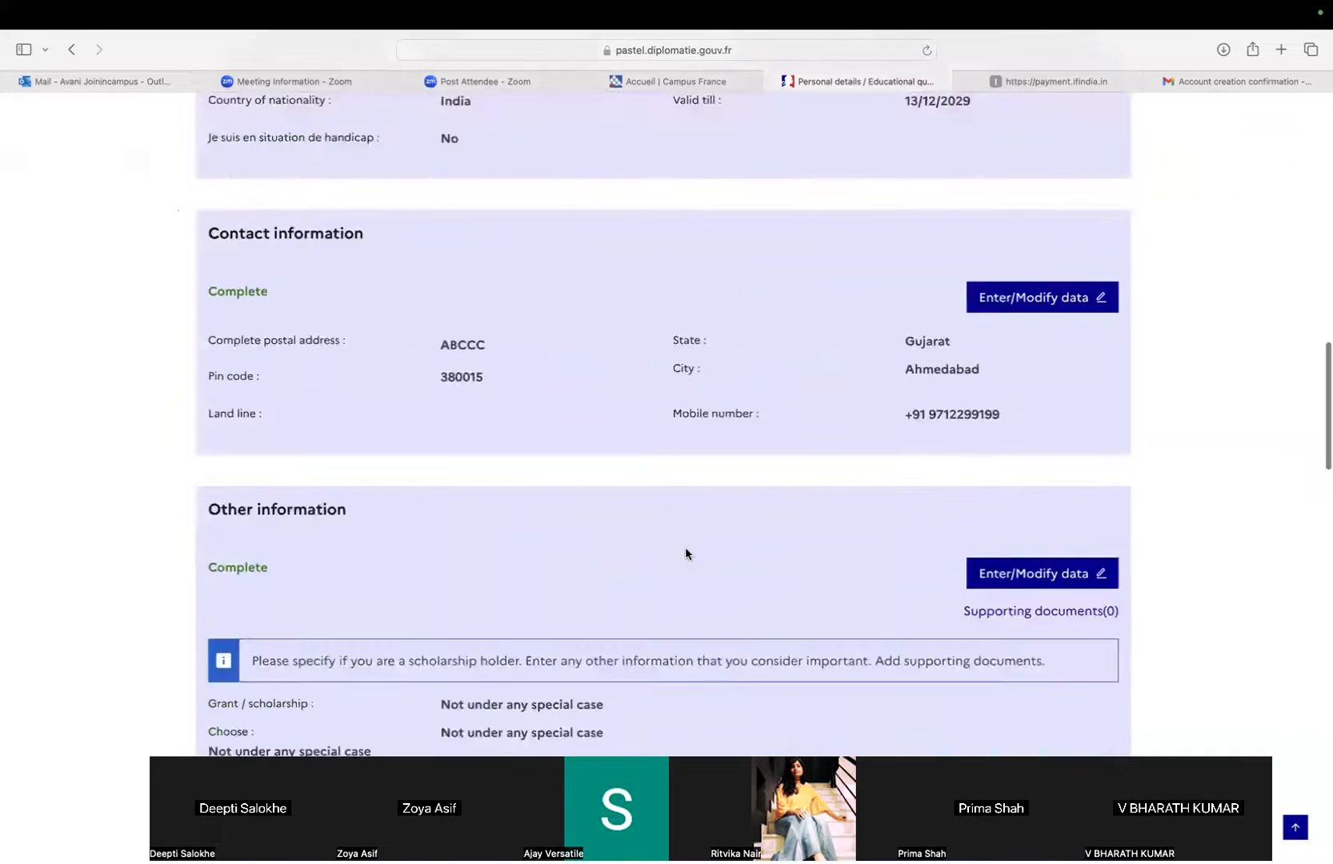
pyautogui.scroll(5, 686, 554)
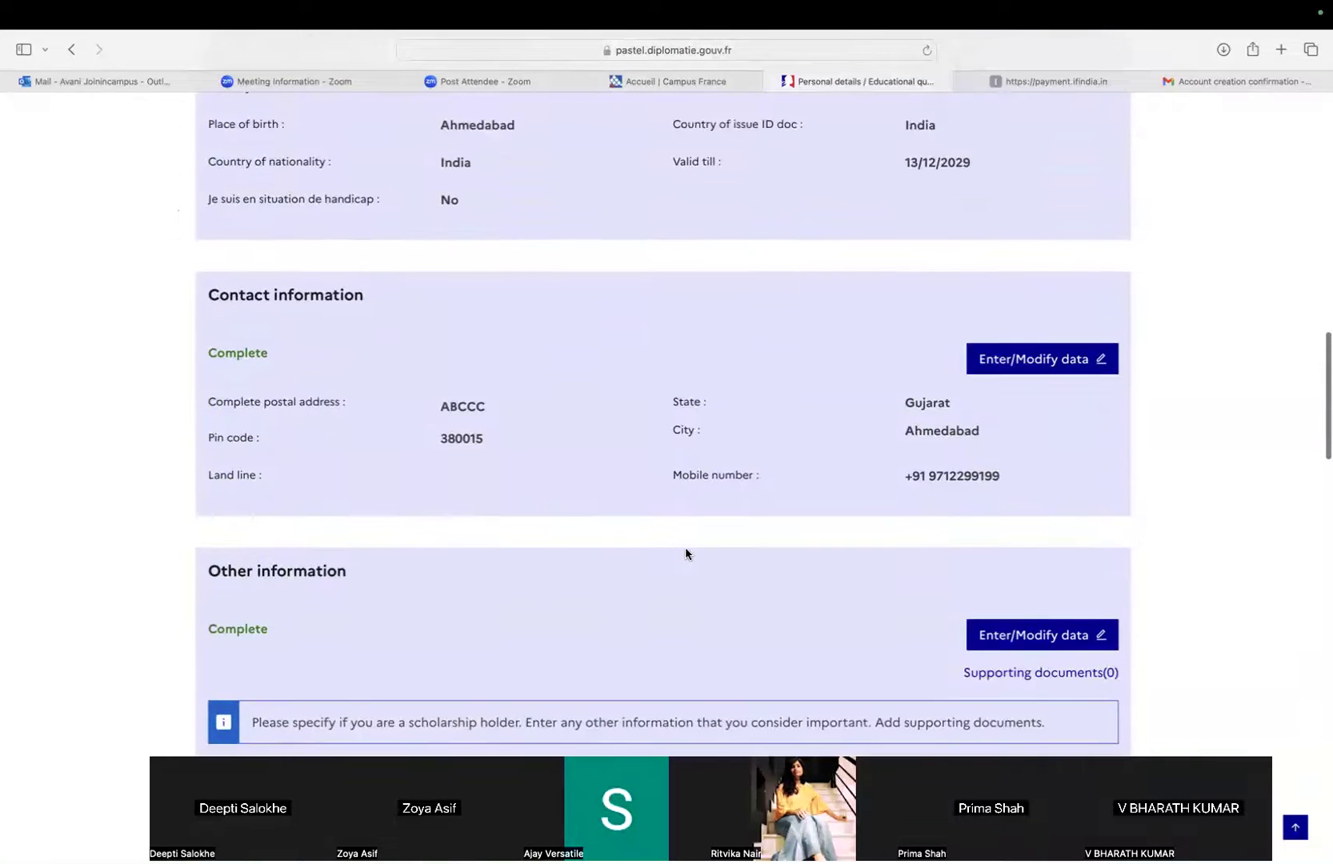
pyautogui.scroll(3, 676, 544)
pyautogui.scroll(-7, 672, 543)
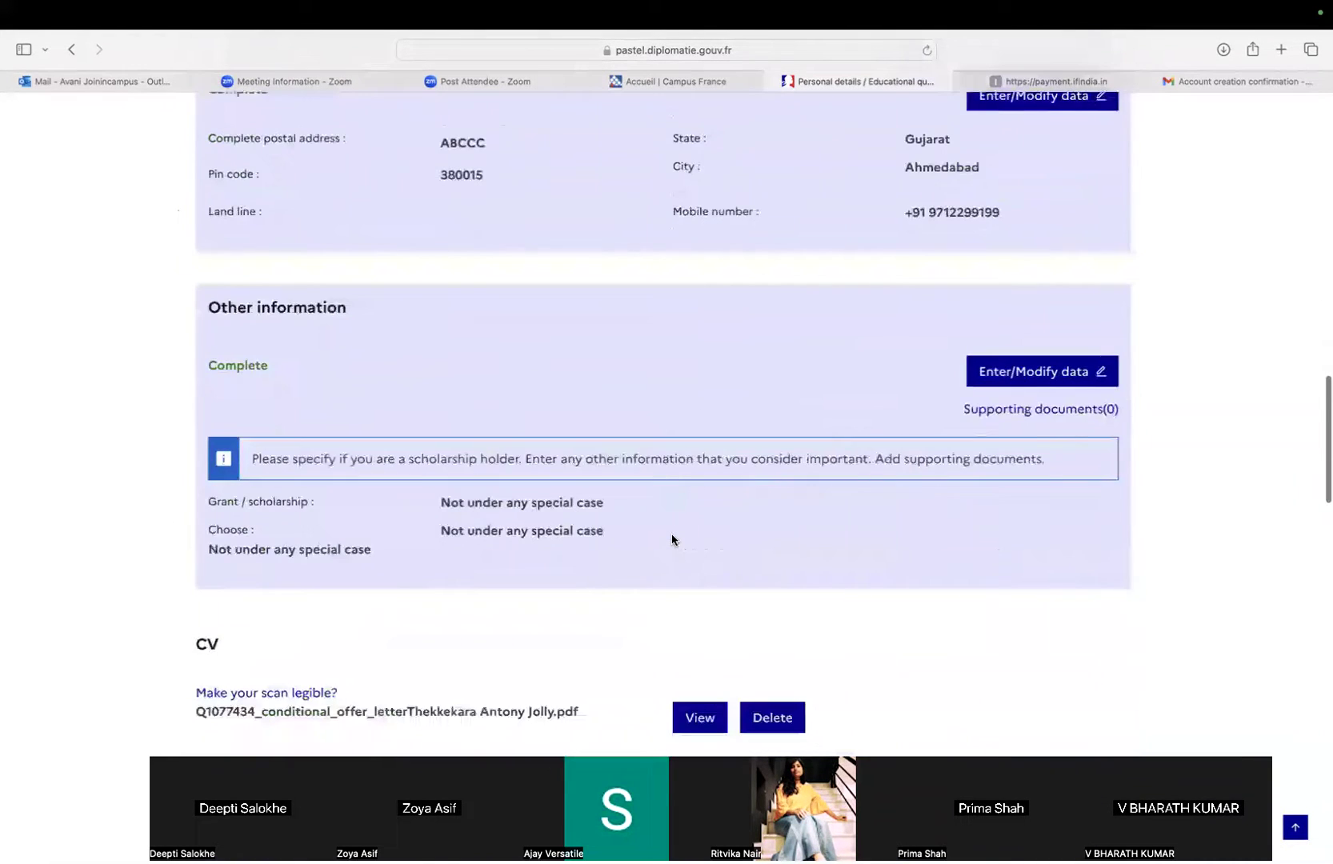
pyautogui.scroll(10, 658, 541)
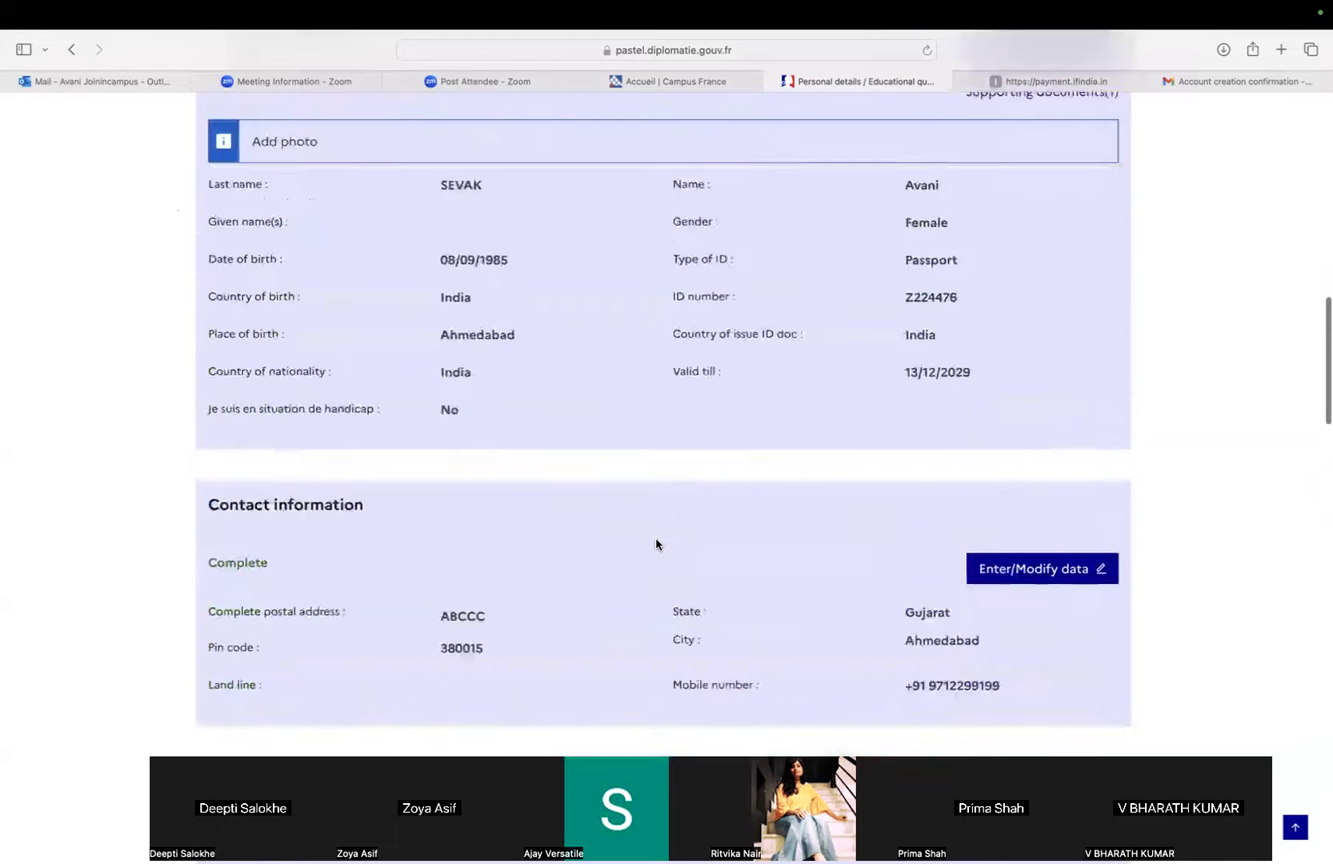
pyautogui.scroll(10, 652, 537)
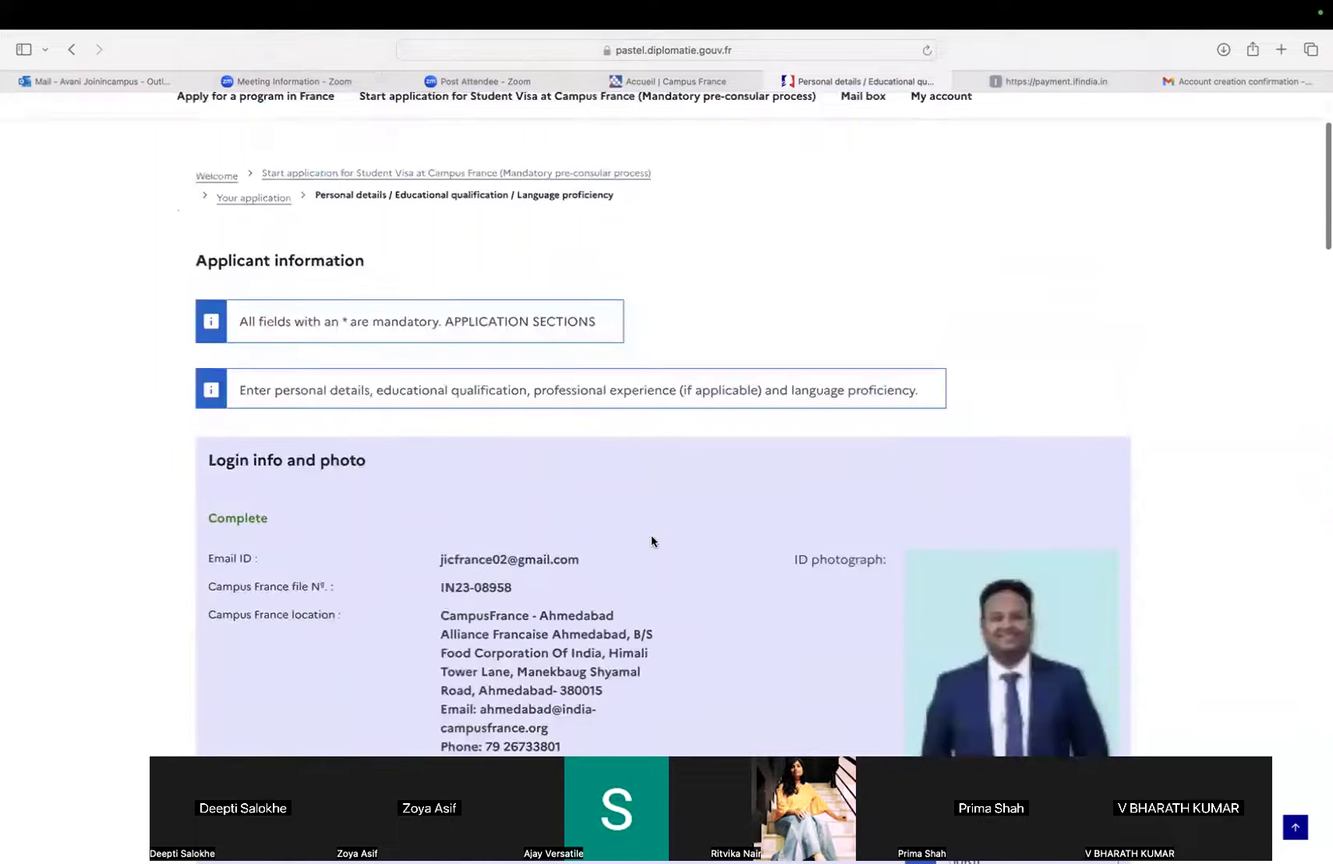
pyautogui.scroll(-8, 607, 484)
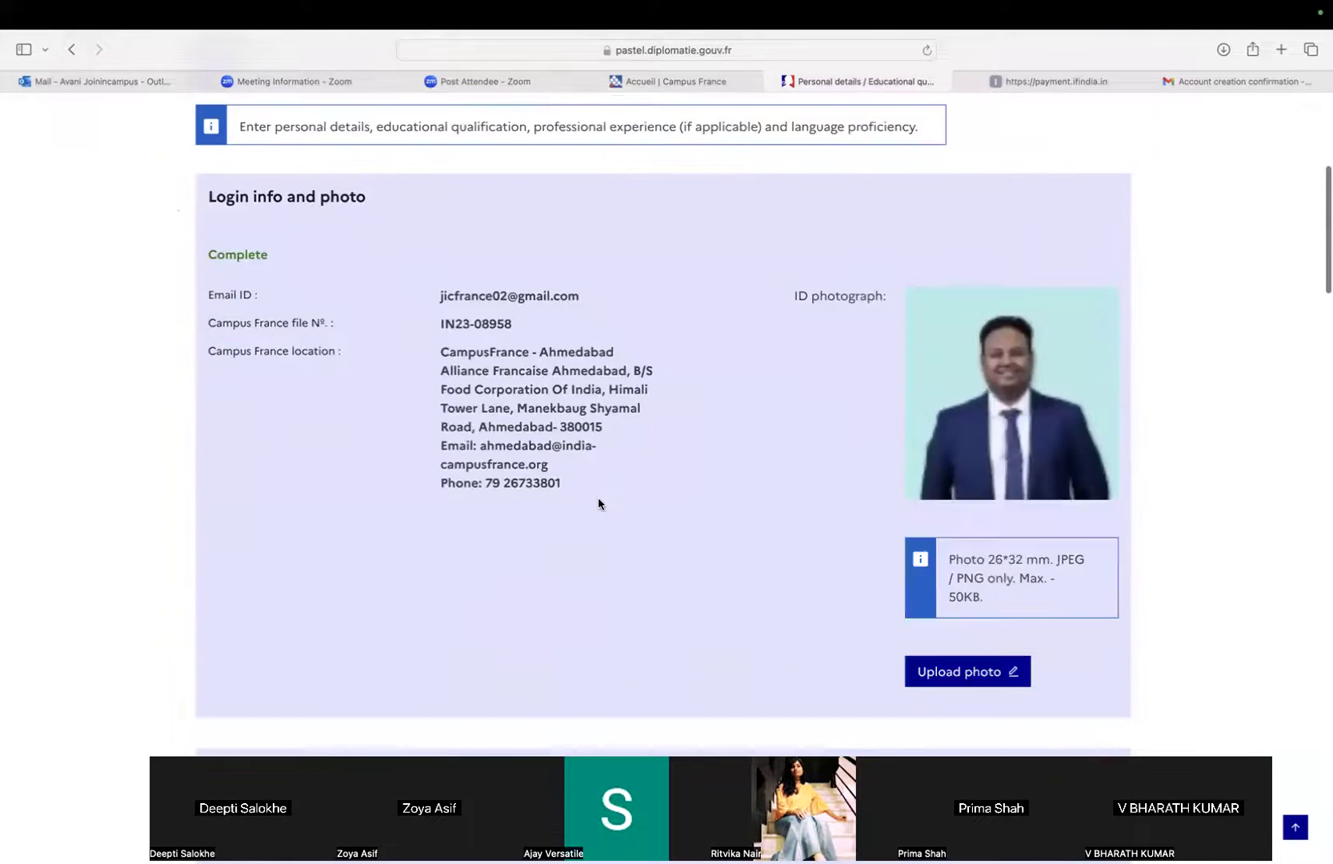
pyautogui.scroll(-8, 595, 498)
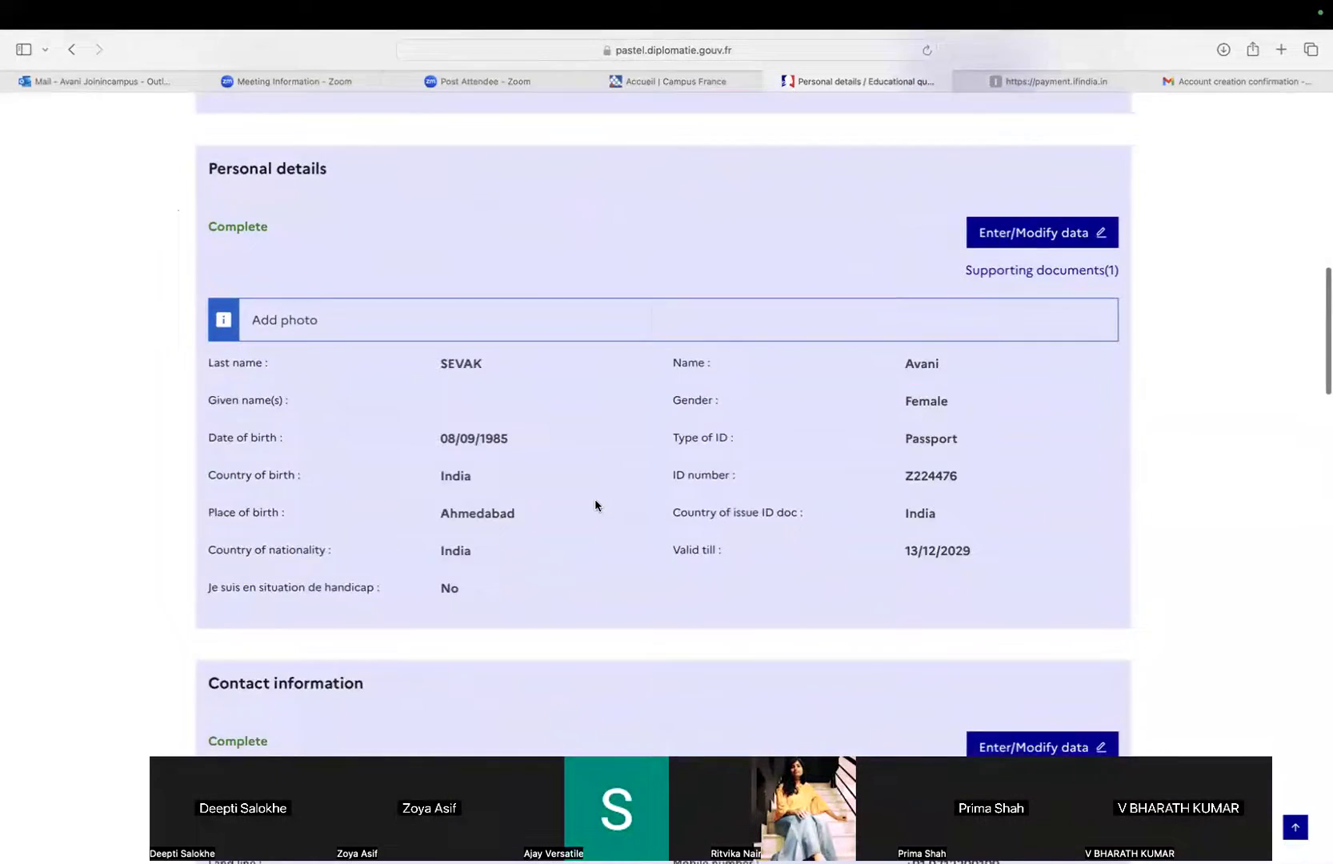
pyautogui.scroll(-3, 593, 499)
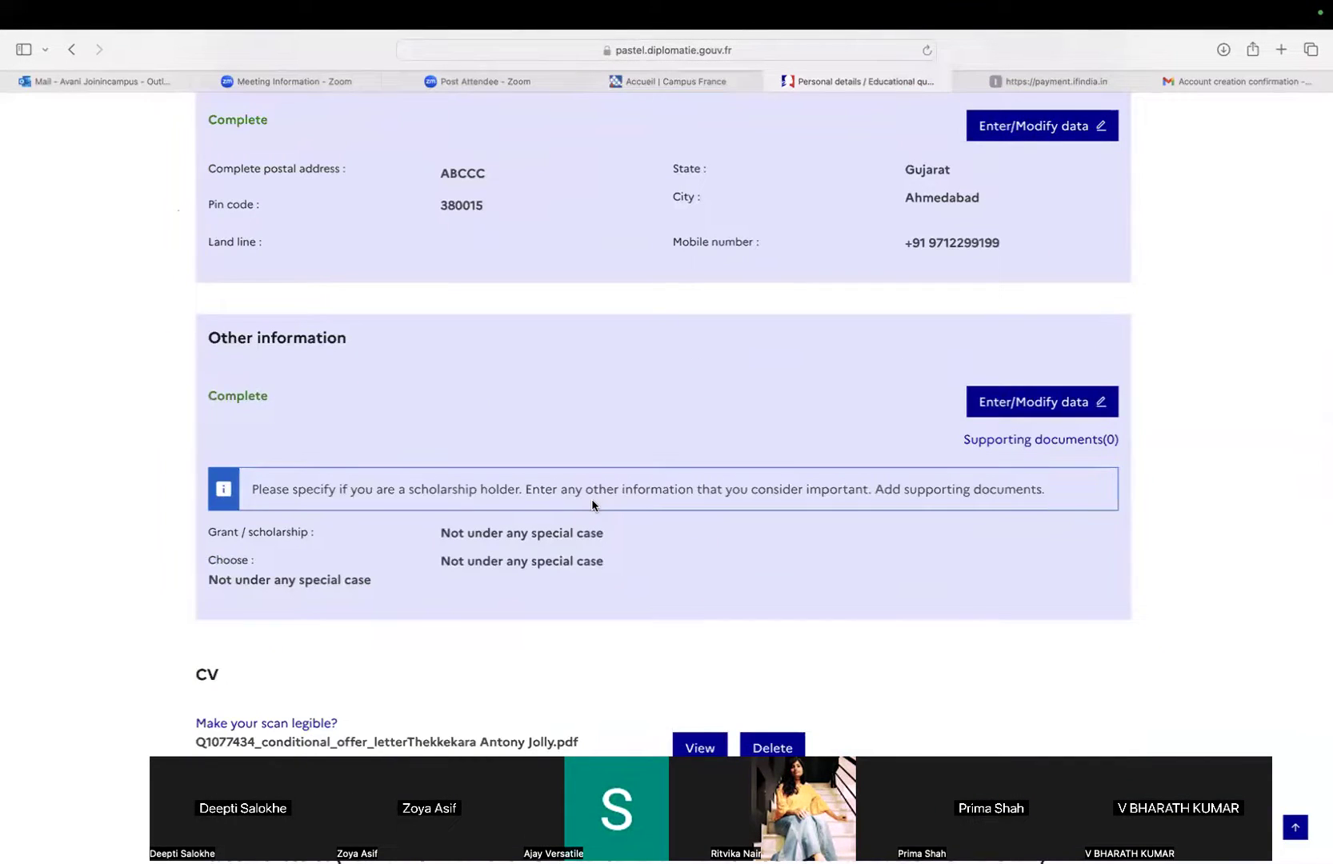
pyautogui.scroll(-1, 591, 498)
pyautogui.scroll(-6, 591, 499)
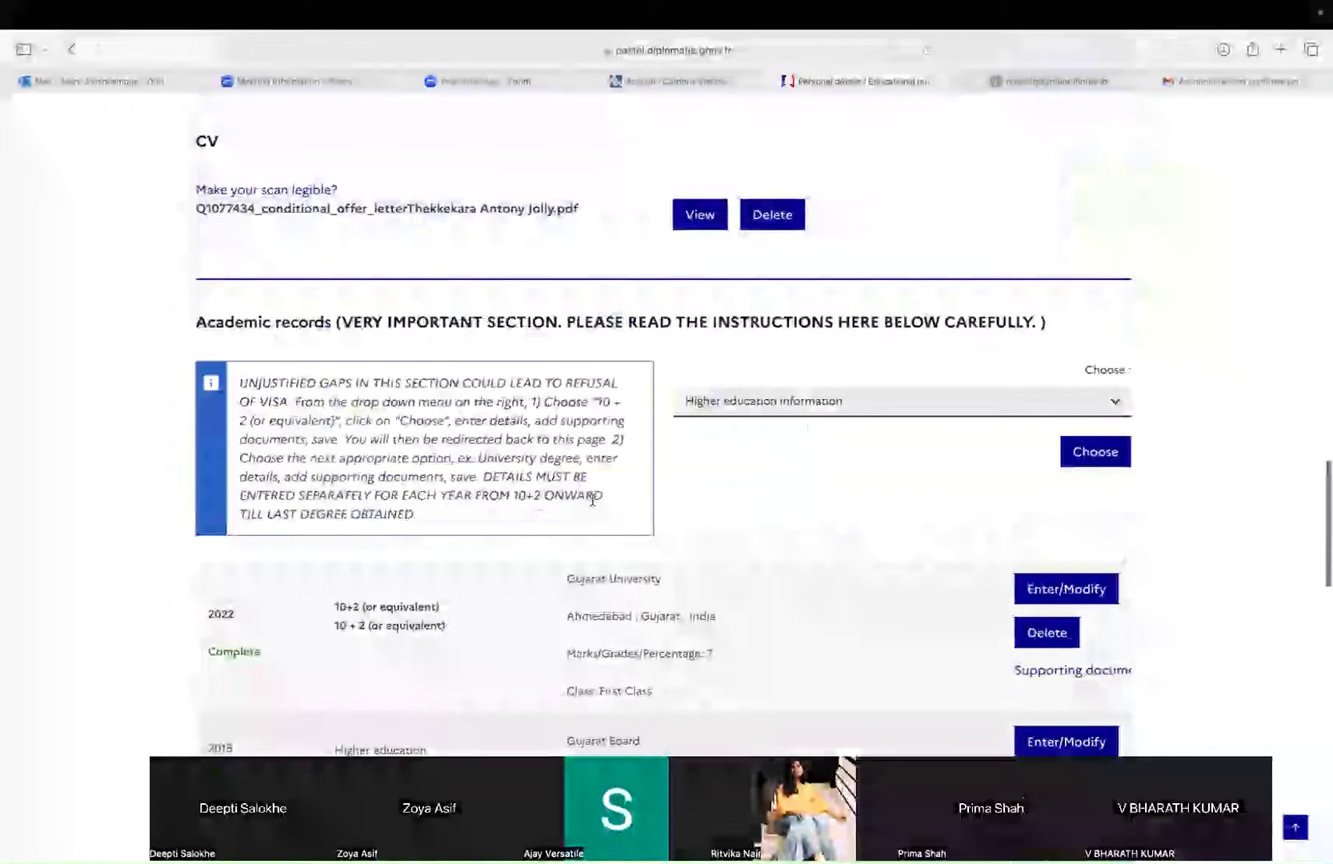
# Pick University degree as the academic record type and bring up its blank entry form
pyautogui.click(770, 353)
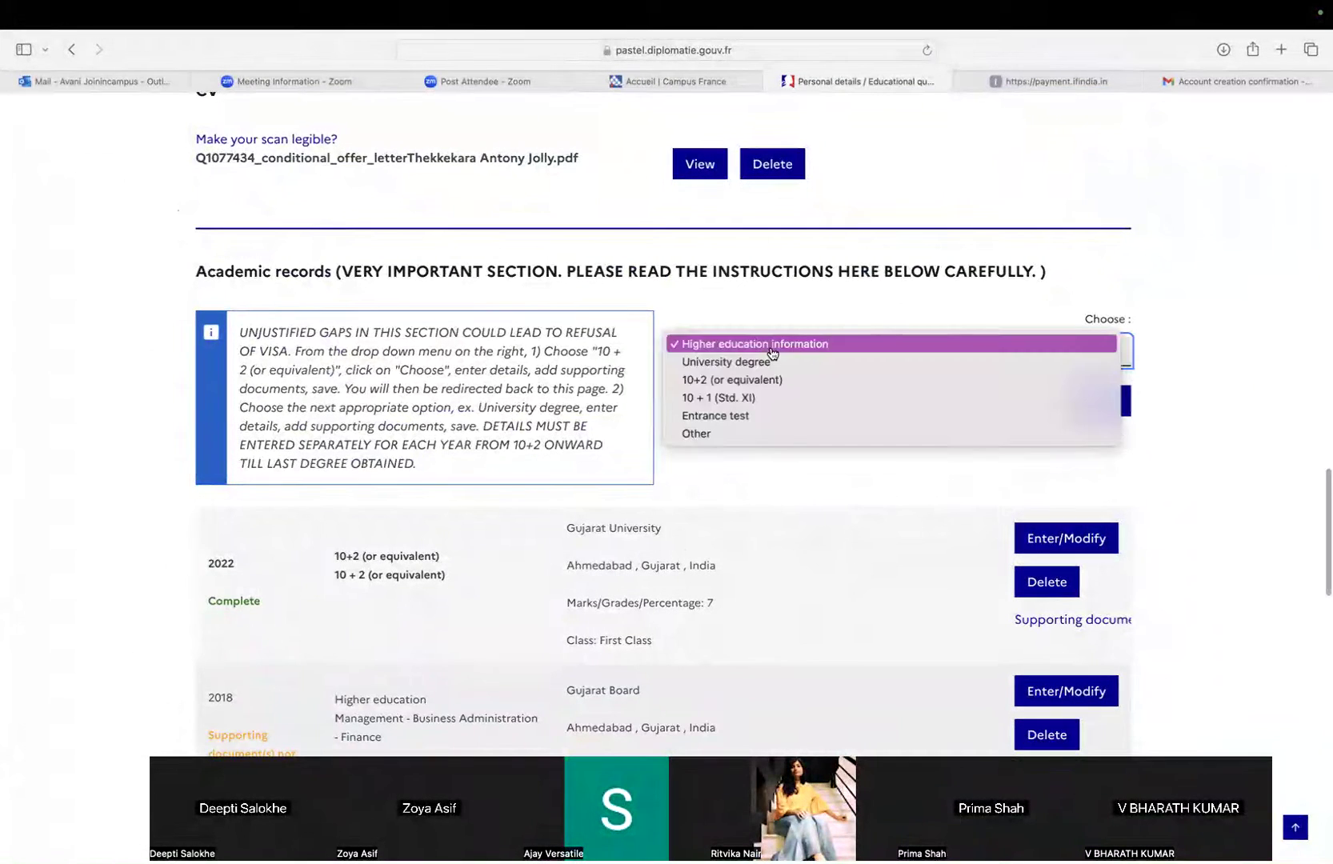
pyautogui.click(753, 363)
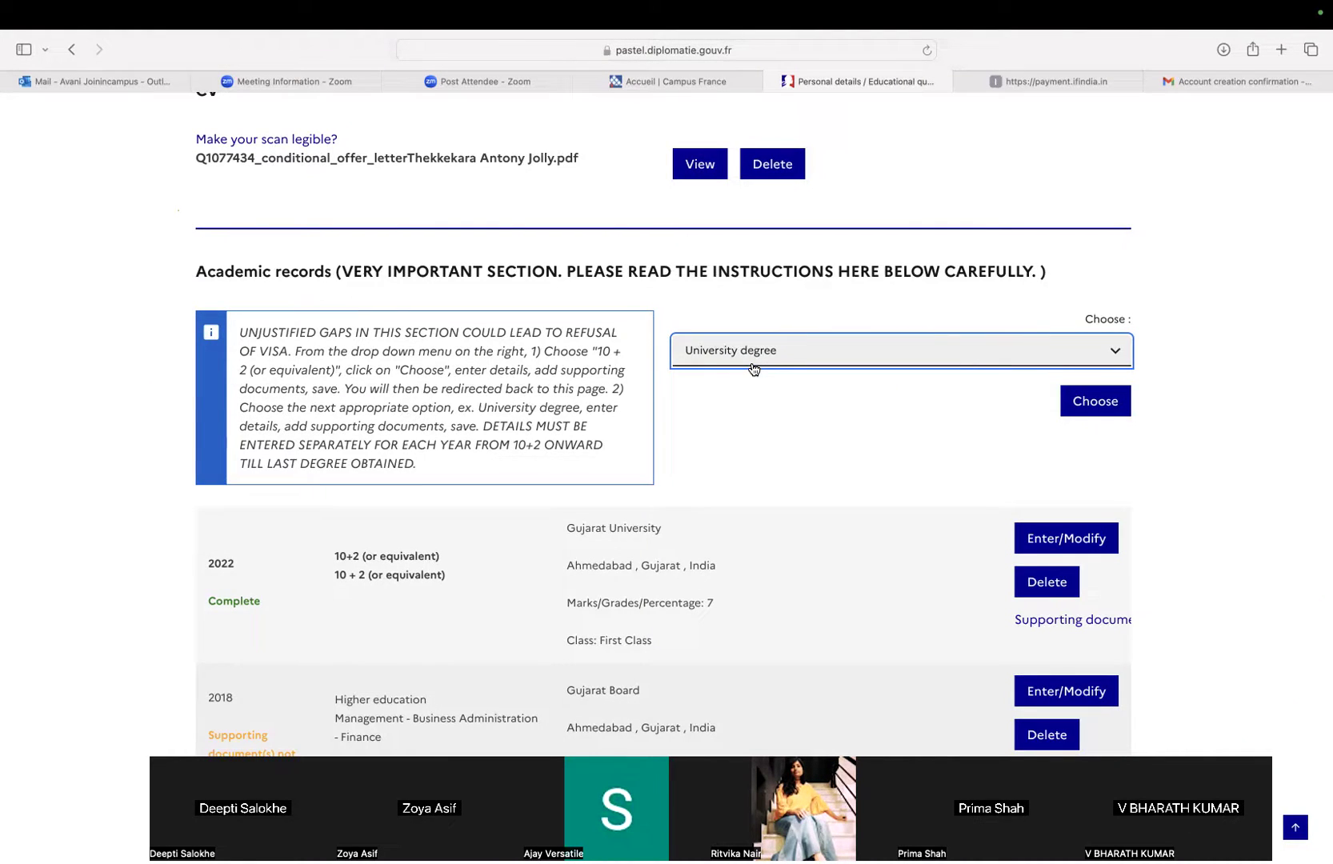
pyautogui.click(1095, 400)
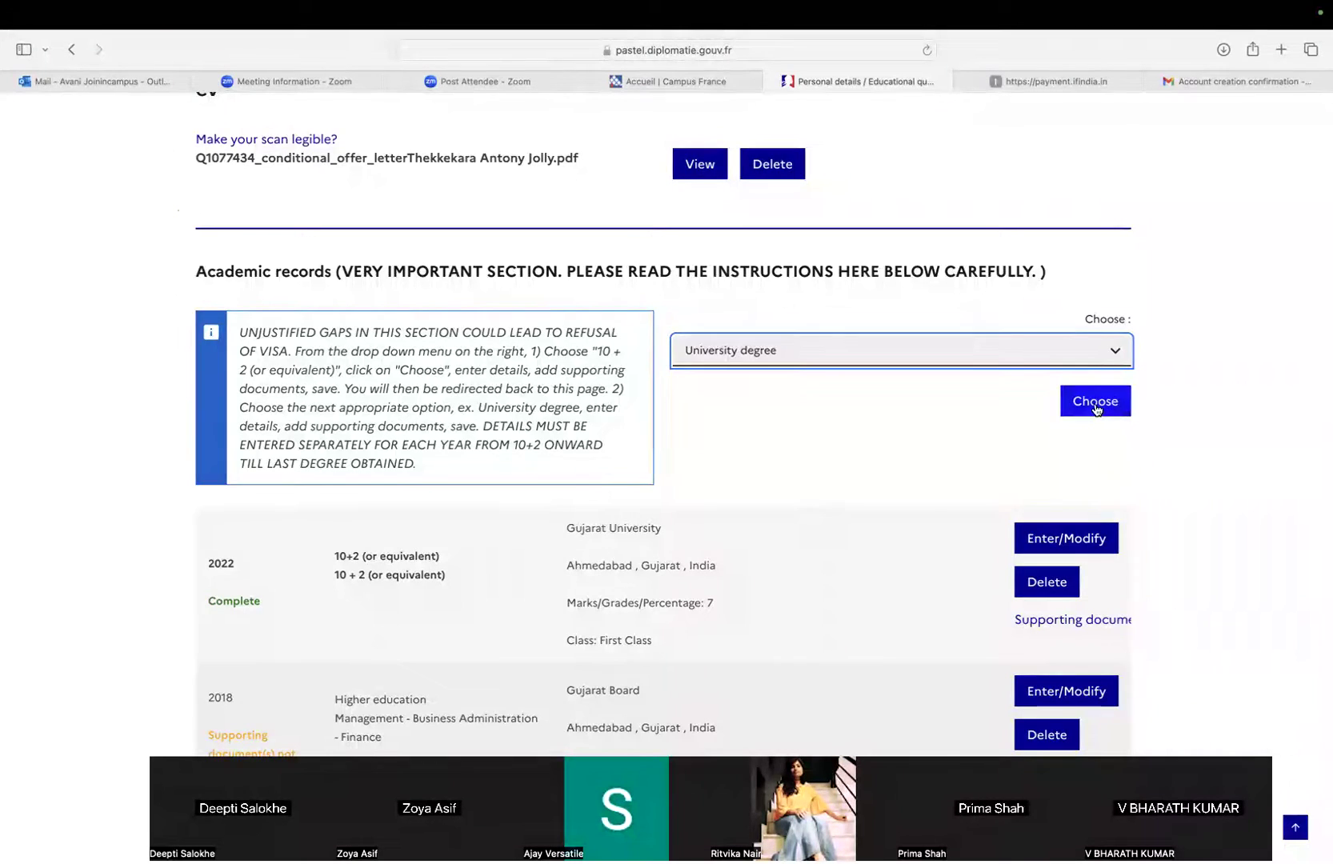
pyautogui.scroll(-1, 446, 434)
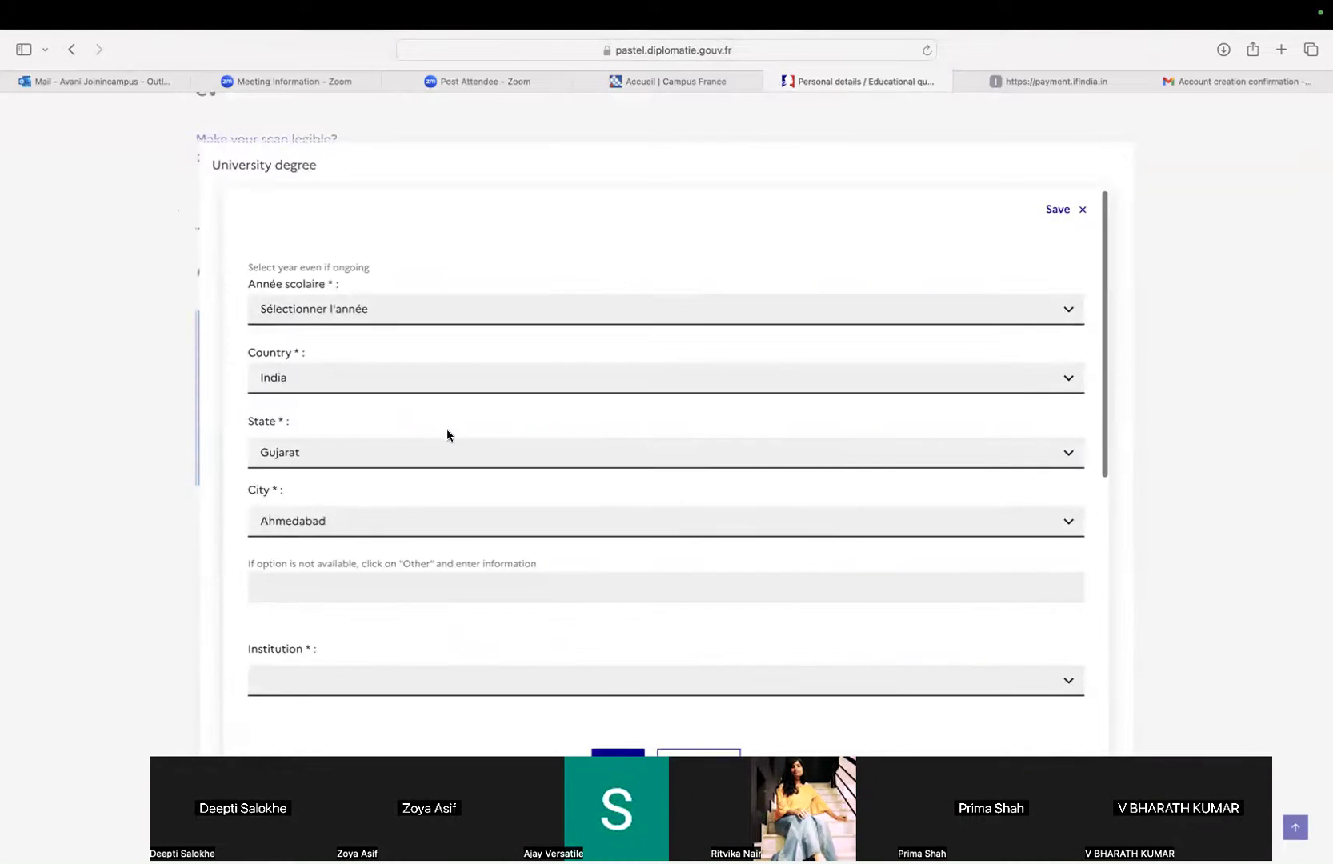
# Set the degree's academic year to 2023 and institution to Other, Gujarat University
pyautogui.scroll(1, 679, 462)
pyautogui.click(352, 313)
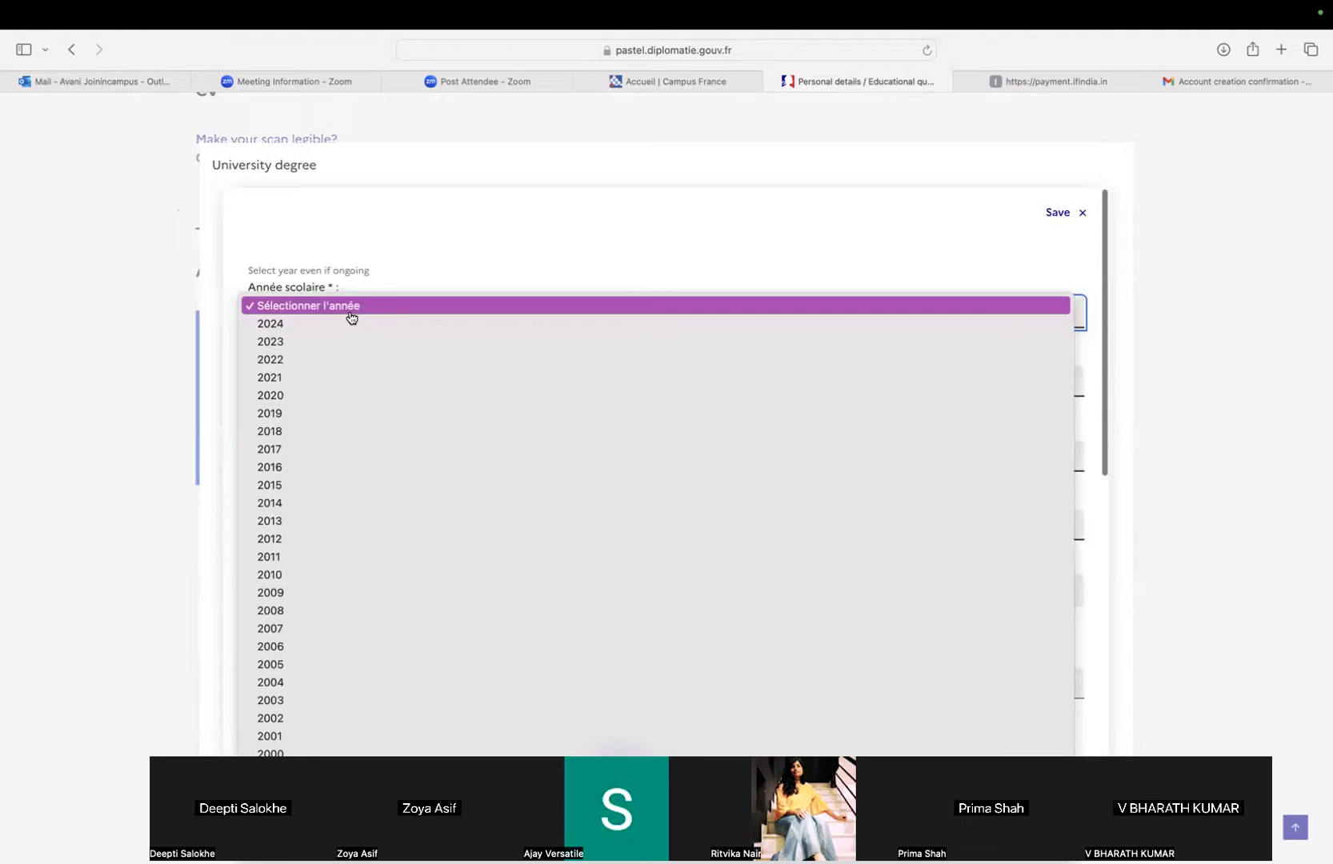
pyautogui.click(285, 344)
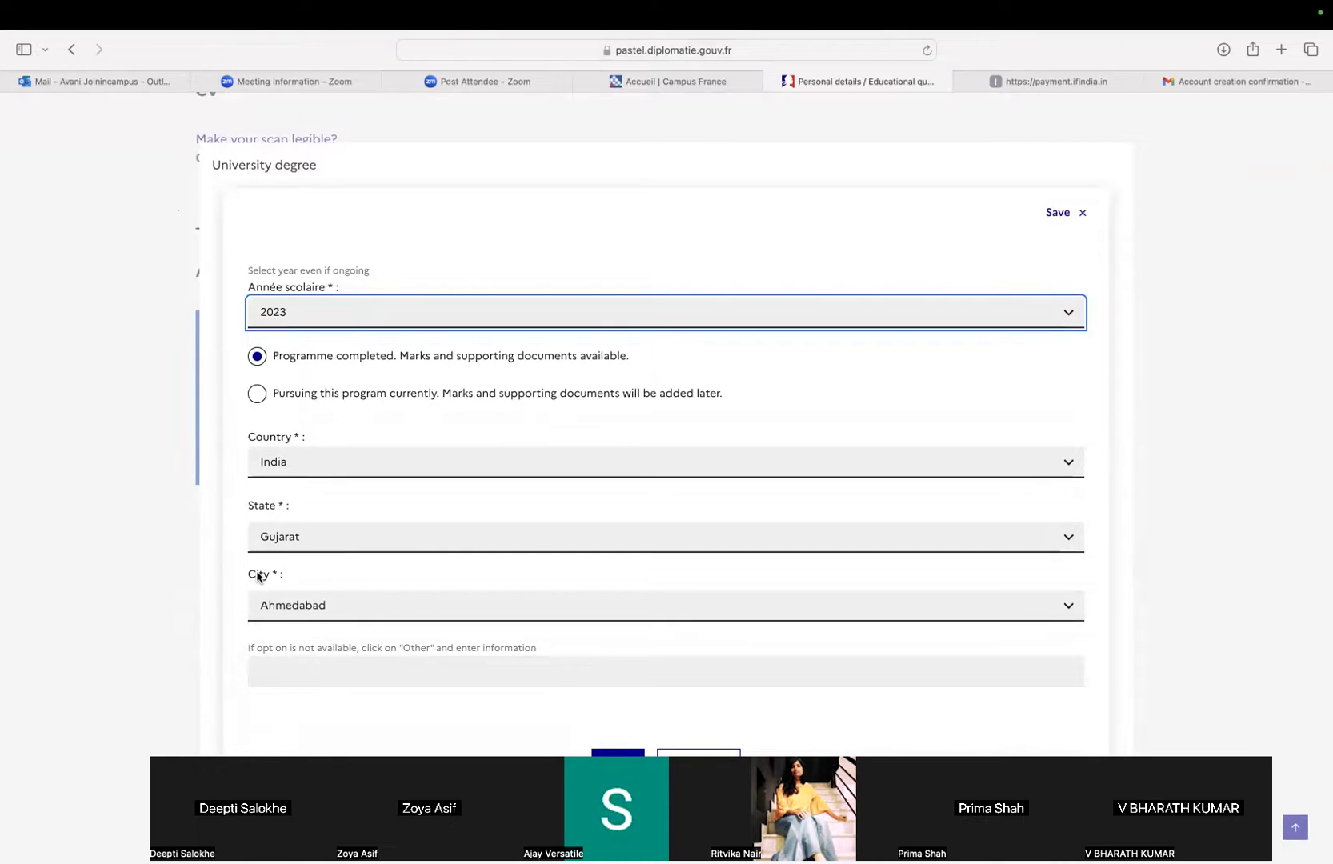
pyautogui.scroll(-3, 286, 592)
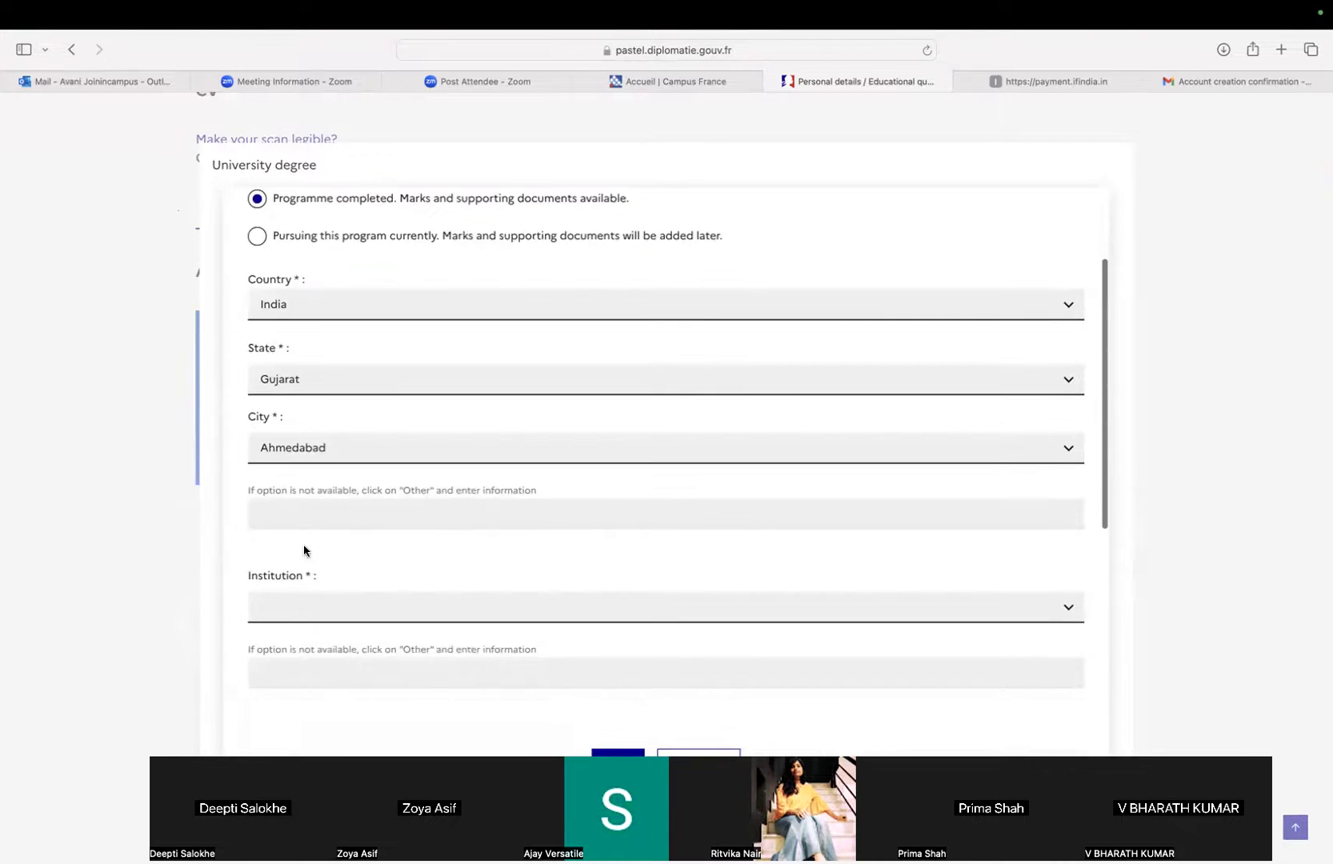
pyautogui.click(319, 612)
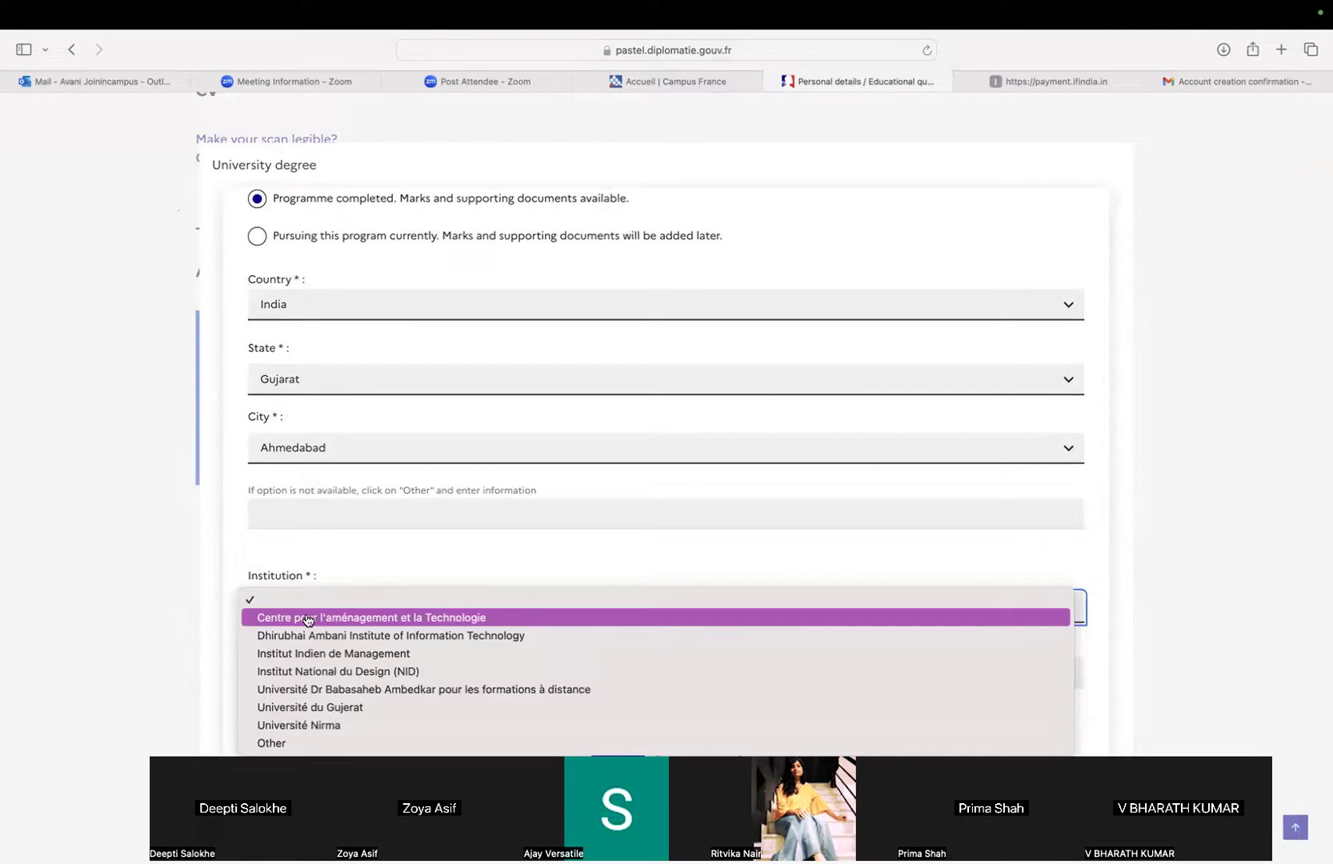
pyautogui.click(283, 743)
pyautogui.scroll(-3, 278, 640)
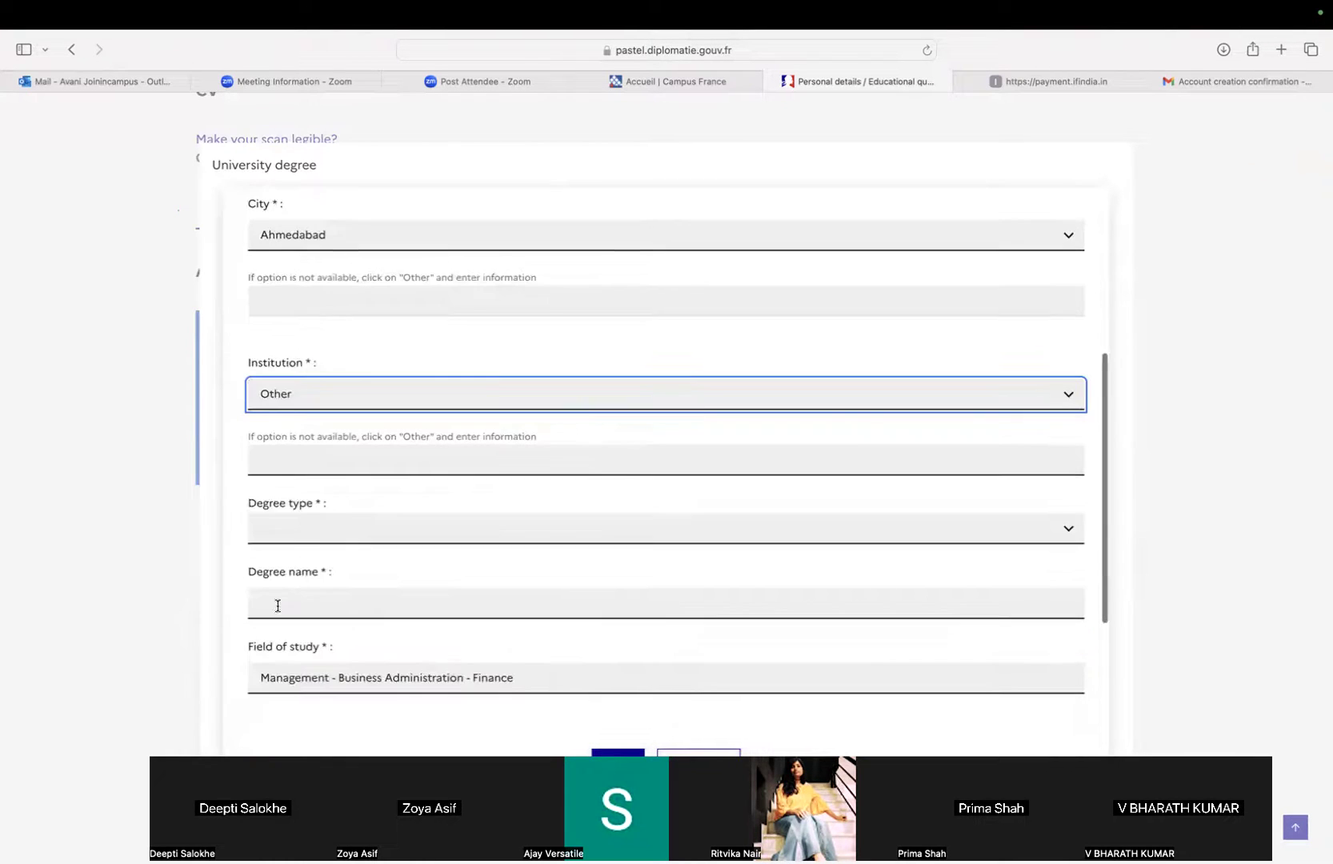
pyautogui.click(311, 458)
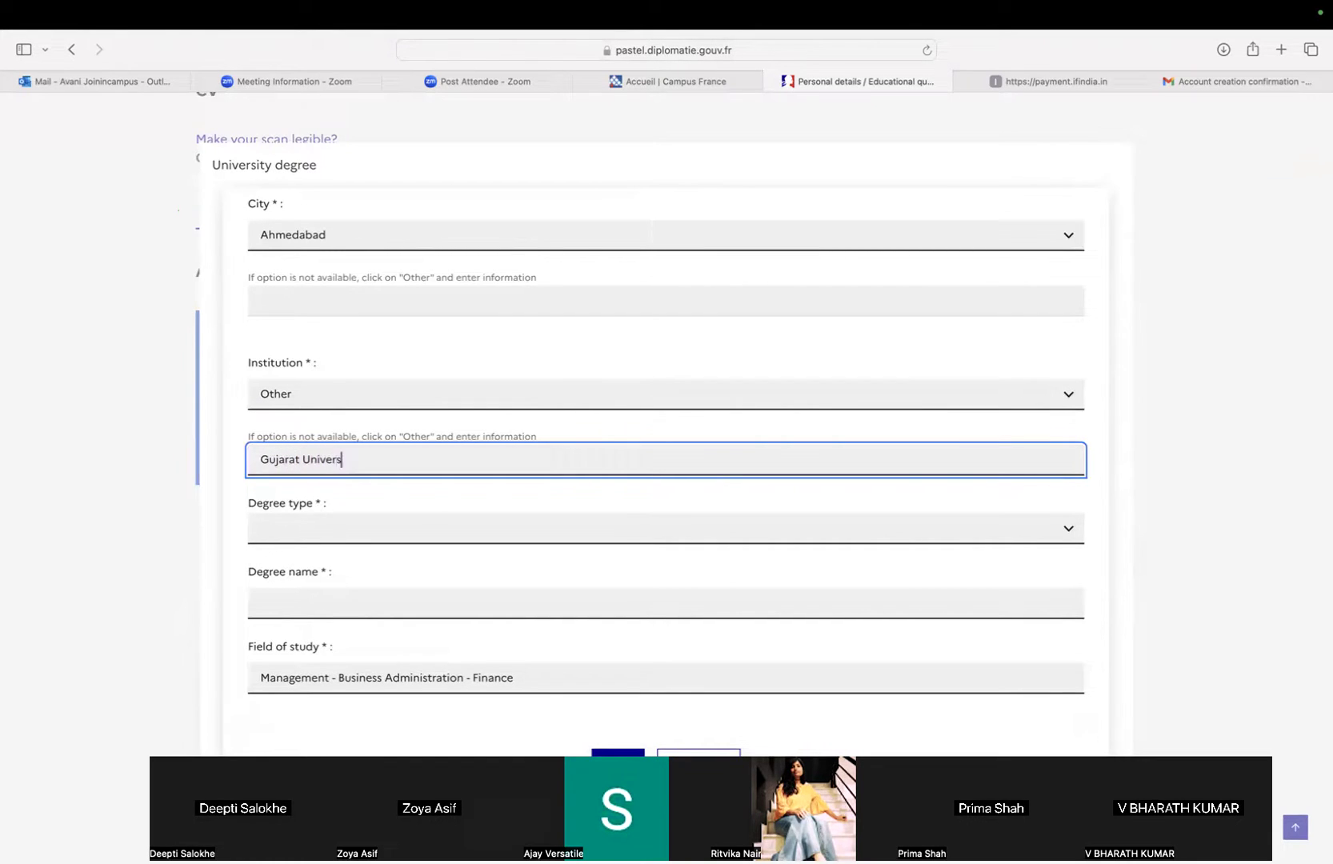
# Choose Bachelor of Commerce (B.Com) as degree type, begin the degree name, then close the form
pyautogui.click(262, 533)
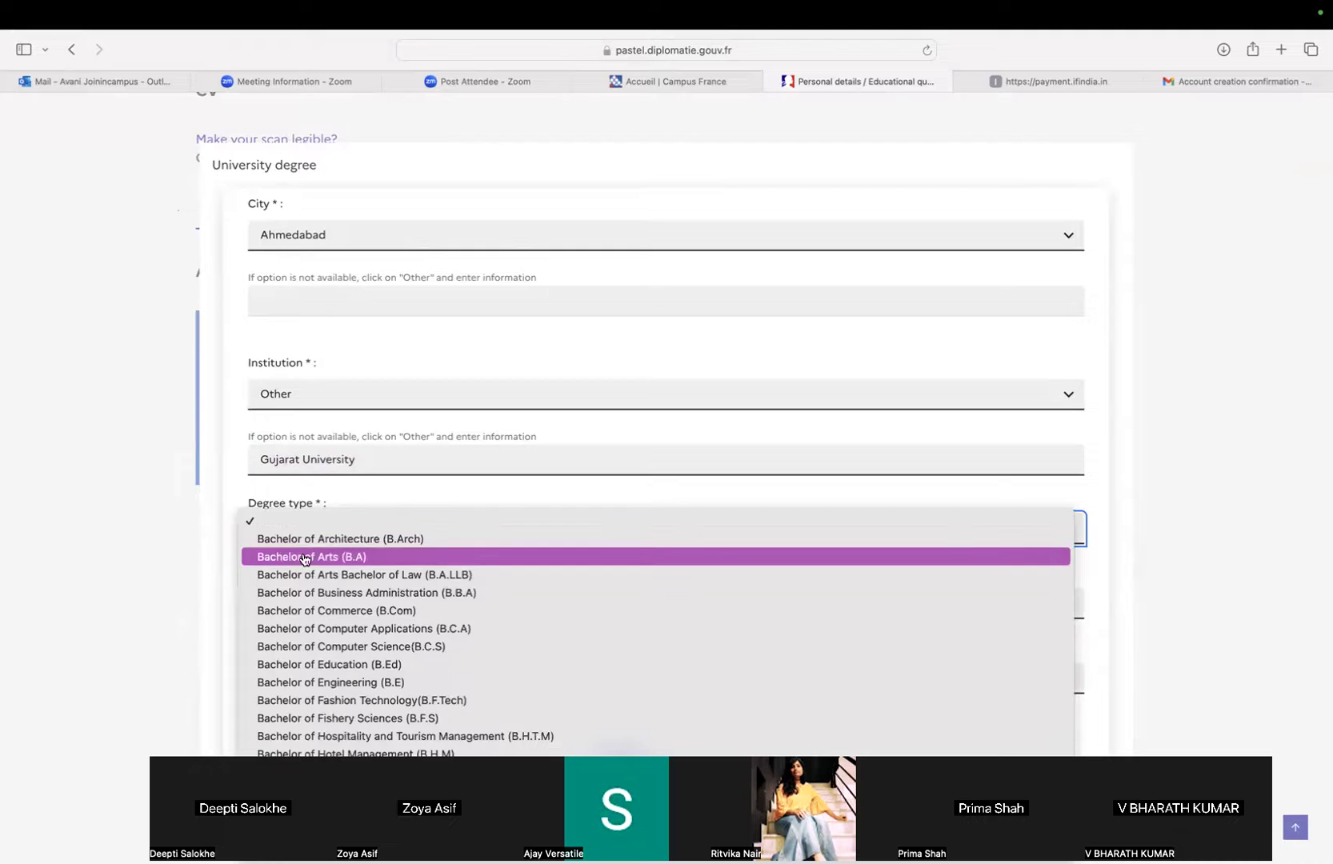
pyautogui.click(316, 612)
pyautogui.scroll(-1, 304, 580)
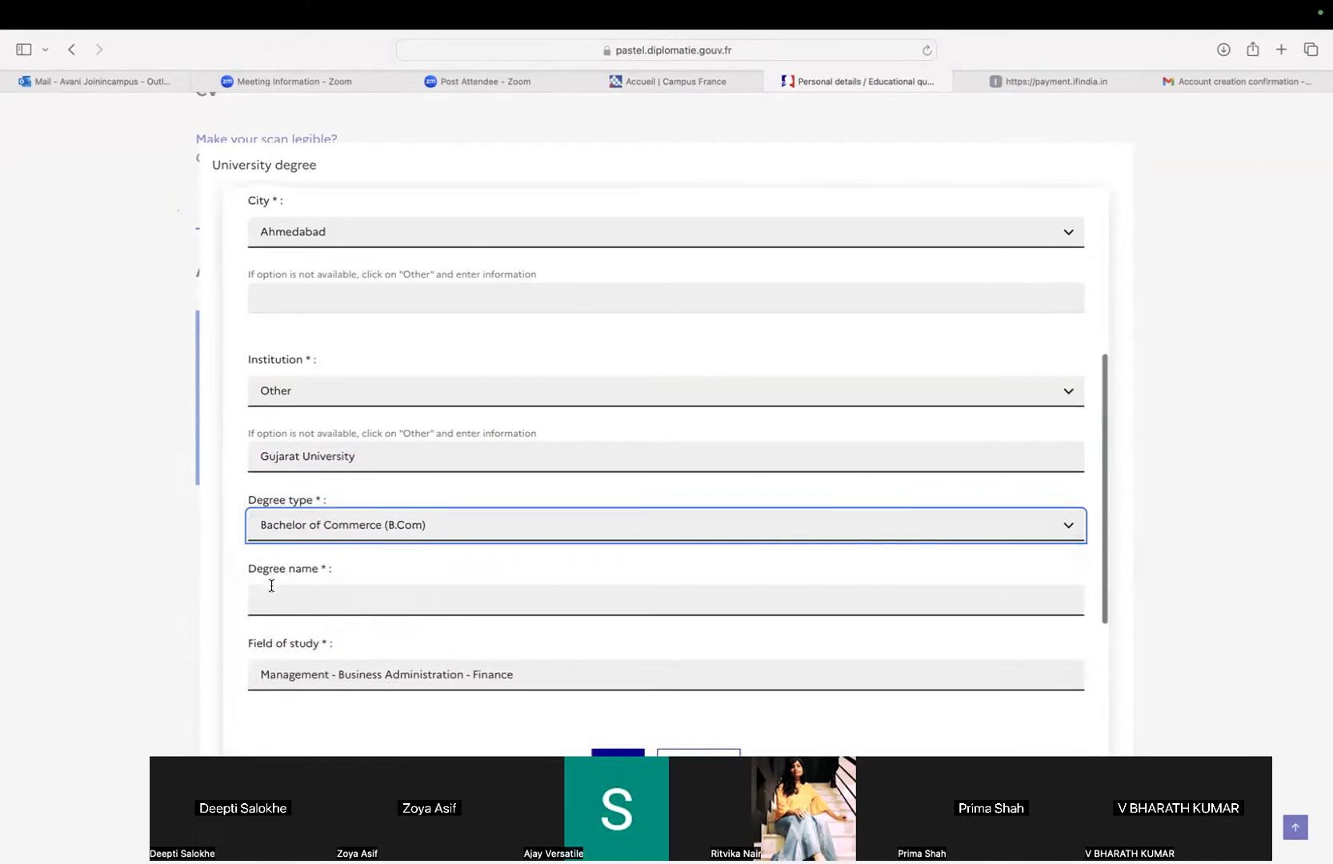
pyautogui.click(324, 568)
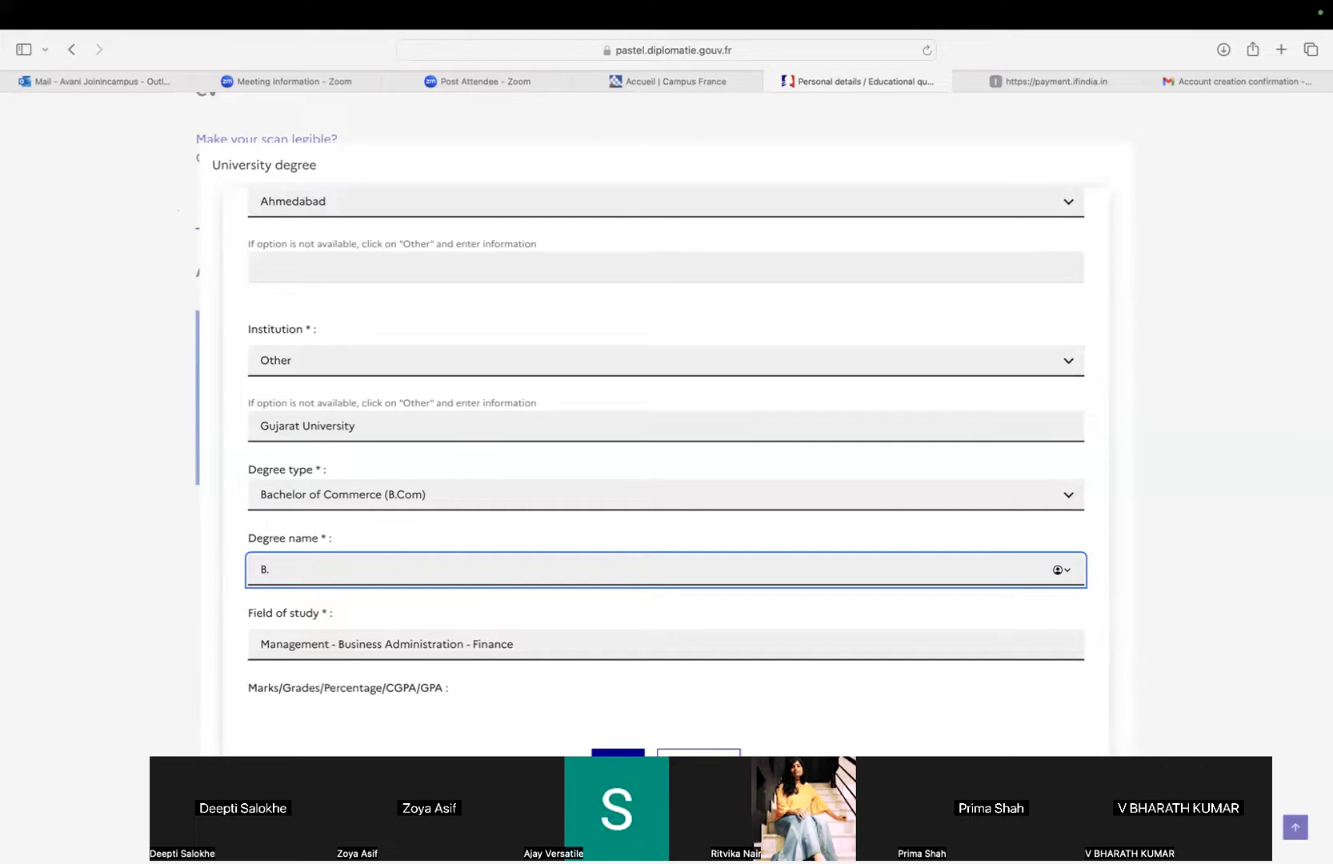
pyautogui.click(322, 568)
pyautogui.click(108, 595)
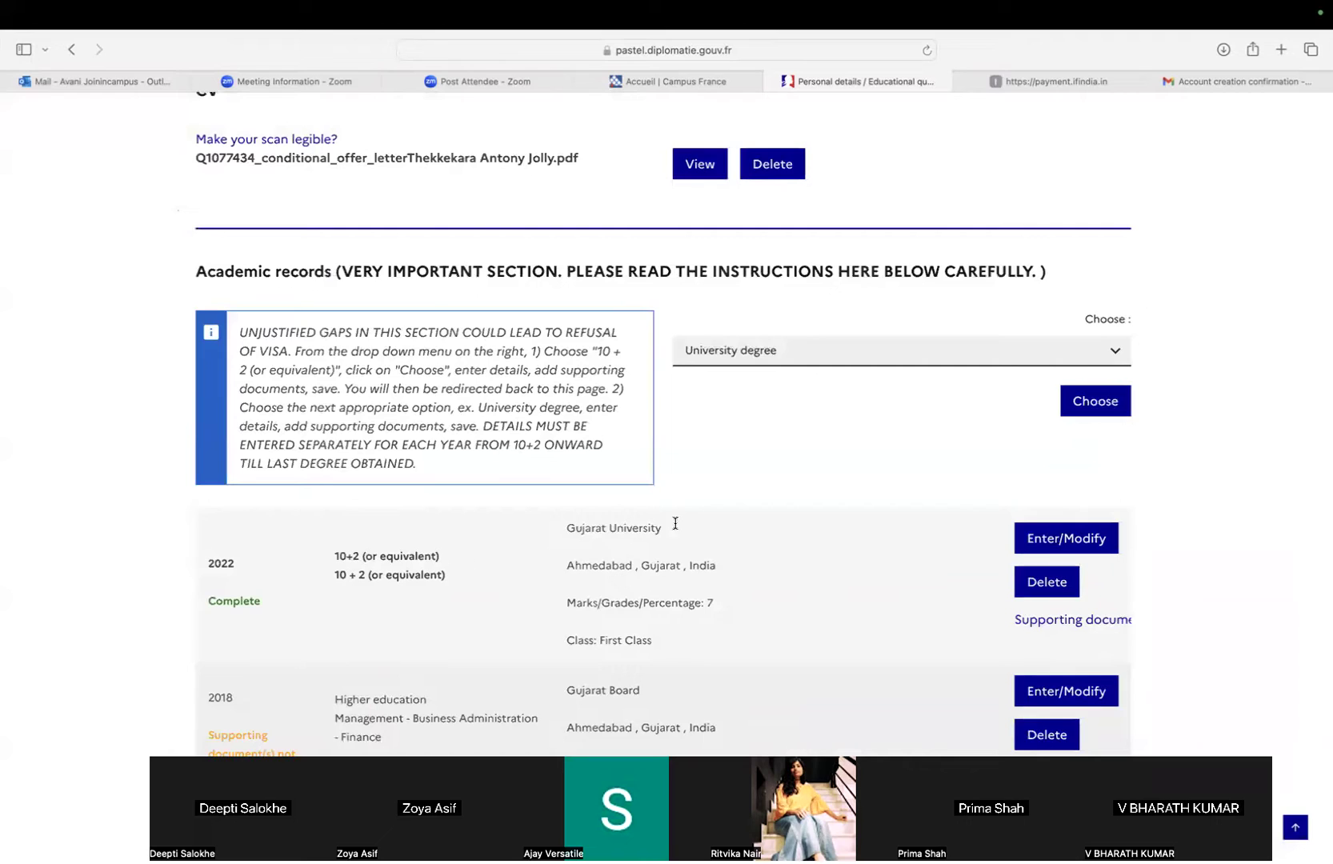
# Open a fresh University degree form for 2022 with institution Other, Gujarat University
pyautogui.click(1073, 400)
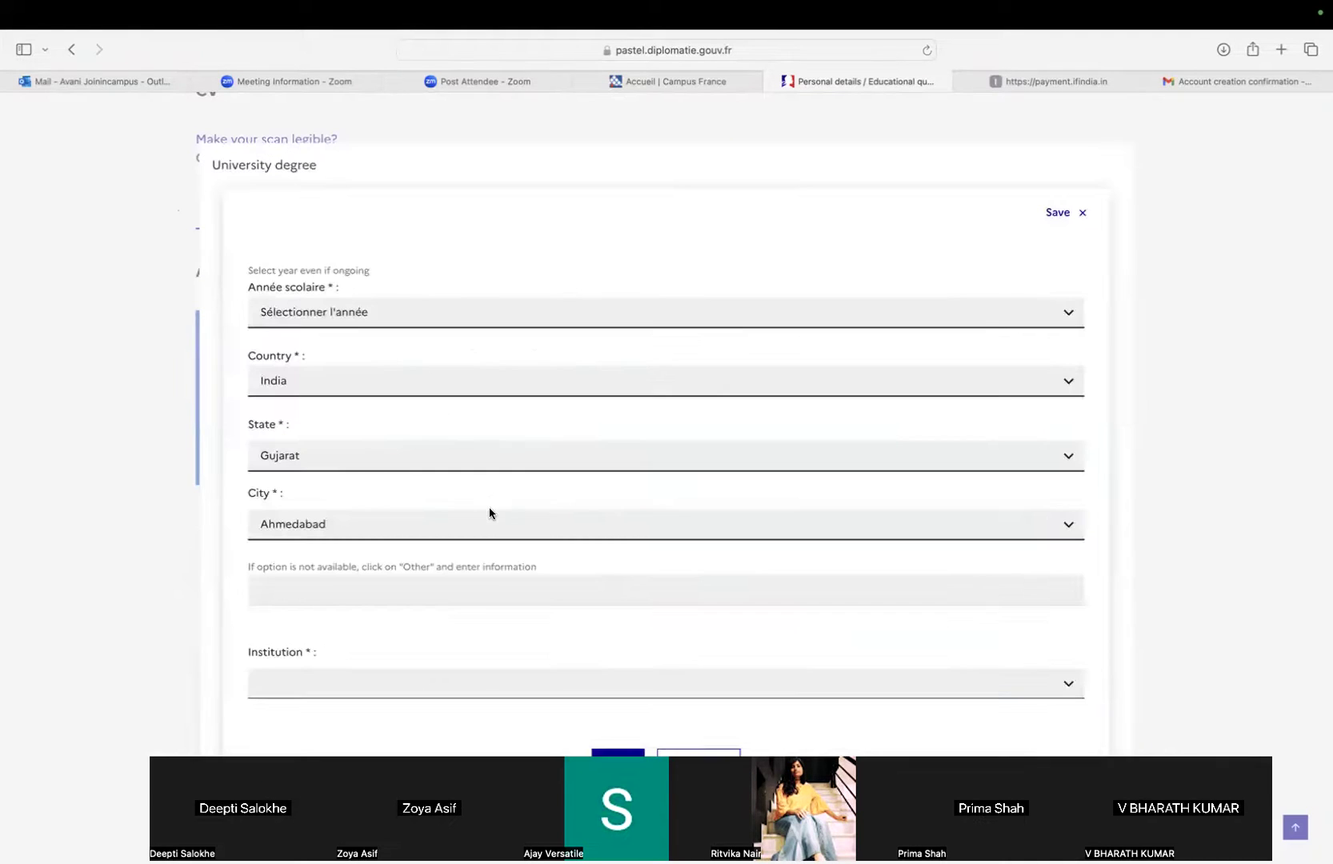
pyautogui.click(342, 319)
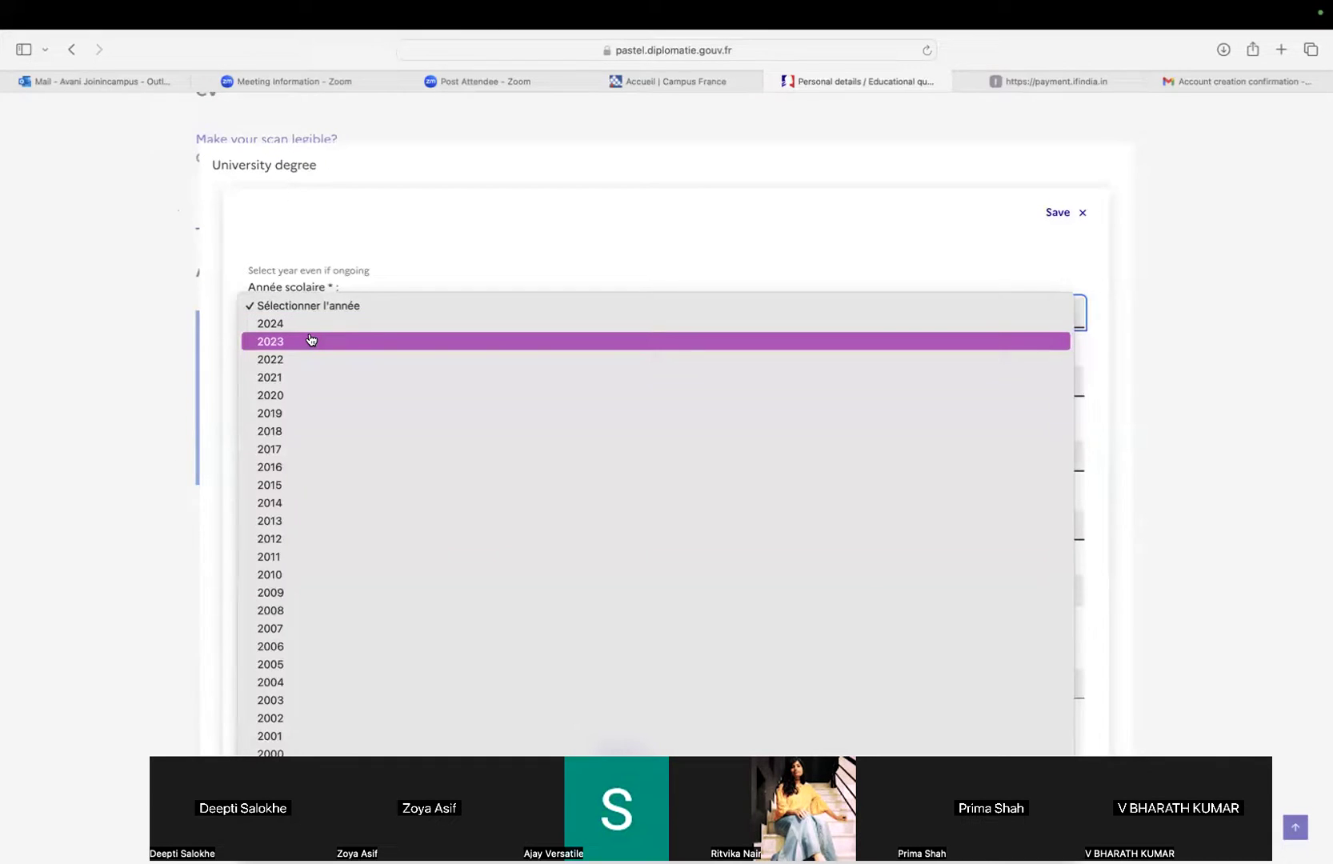
pyautogui.click(303, 360)
pyautogui.scroll(-1, 328, 355)
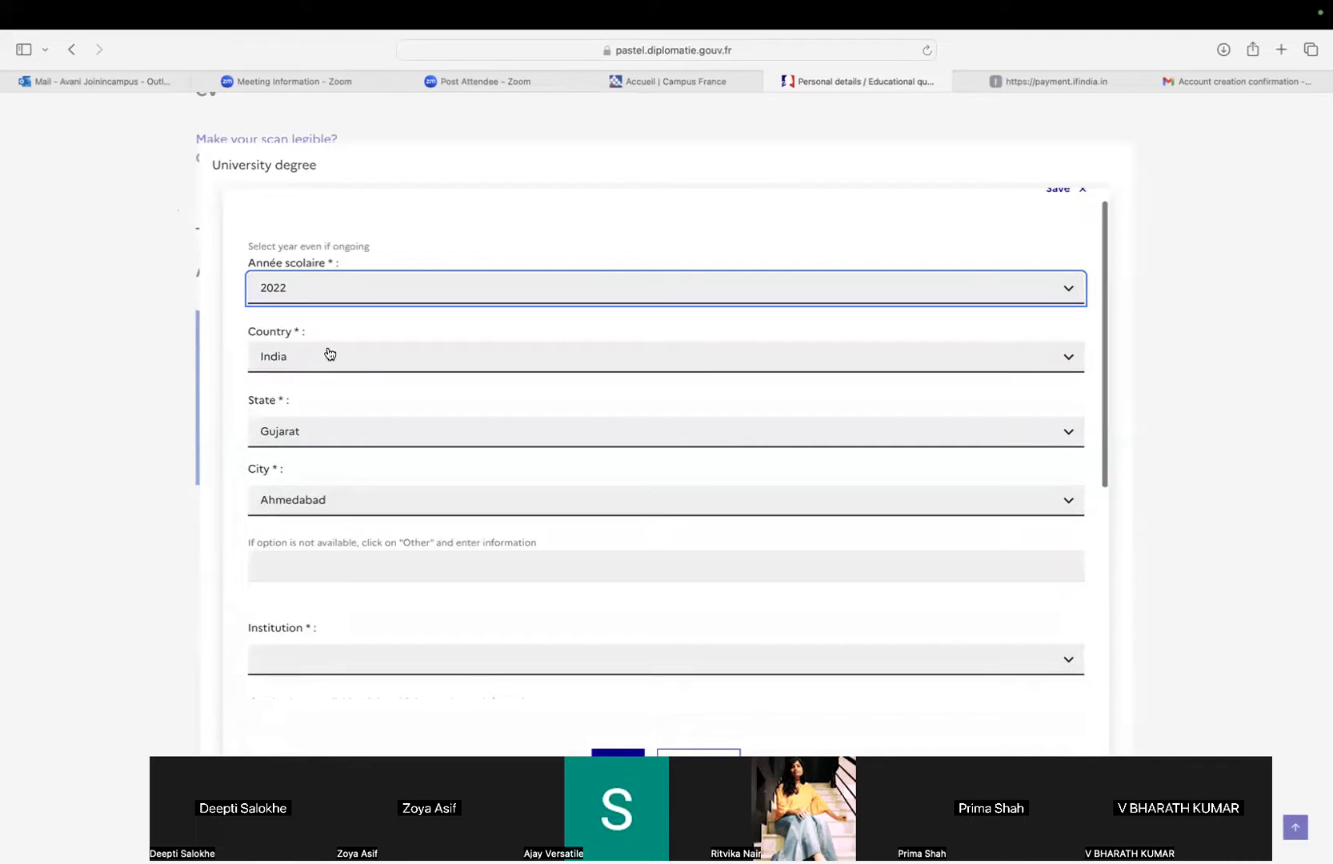
pyautogui.scroll(-1, 306, 524)
pyautogui.click(300, 528)
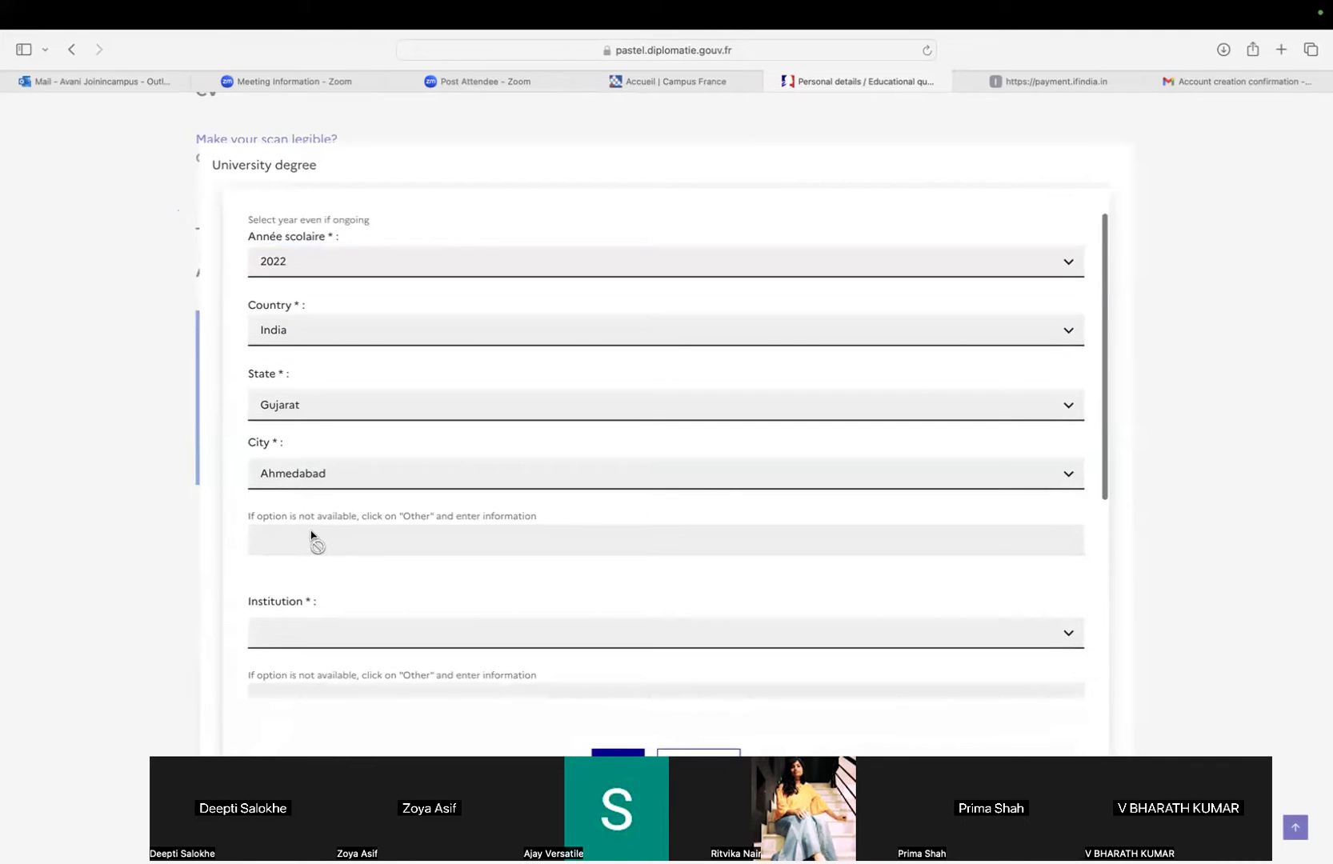
pyautogui.scroll(-2, 303, 536)
pyautogui.click(304, 551)
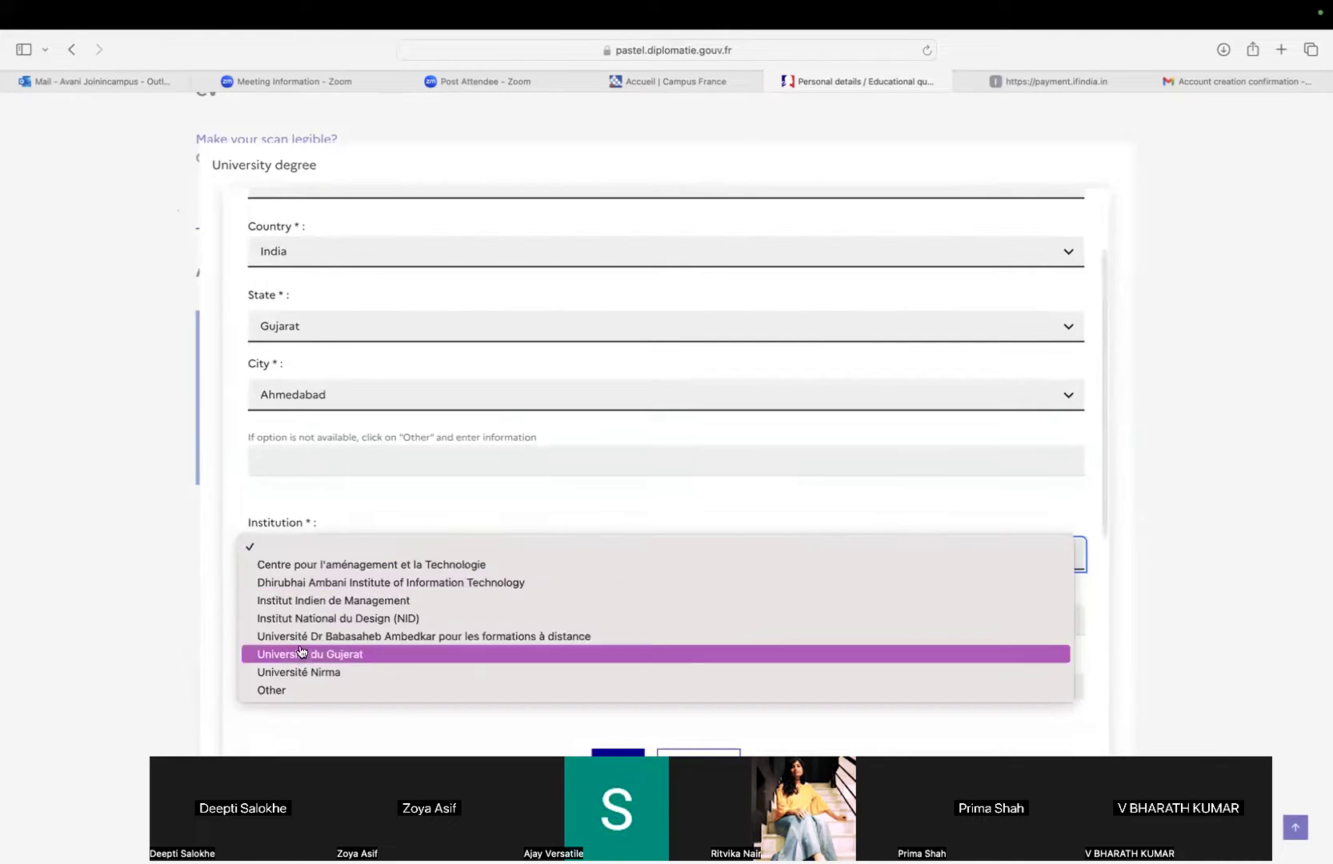
pyautogui.click(275, 690)
pyautogui.scroll(-2, 280, 592)
pyautogui.click(307, 560)
pyautogui.write('Gujarat Univ')
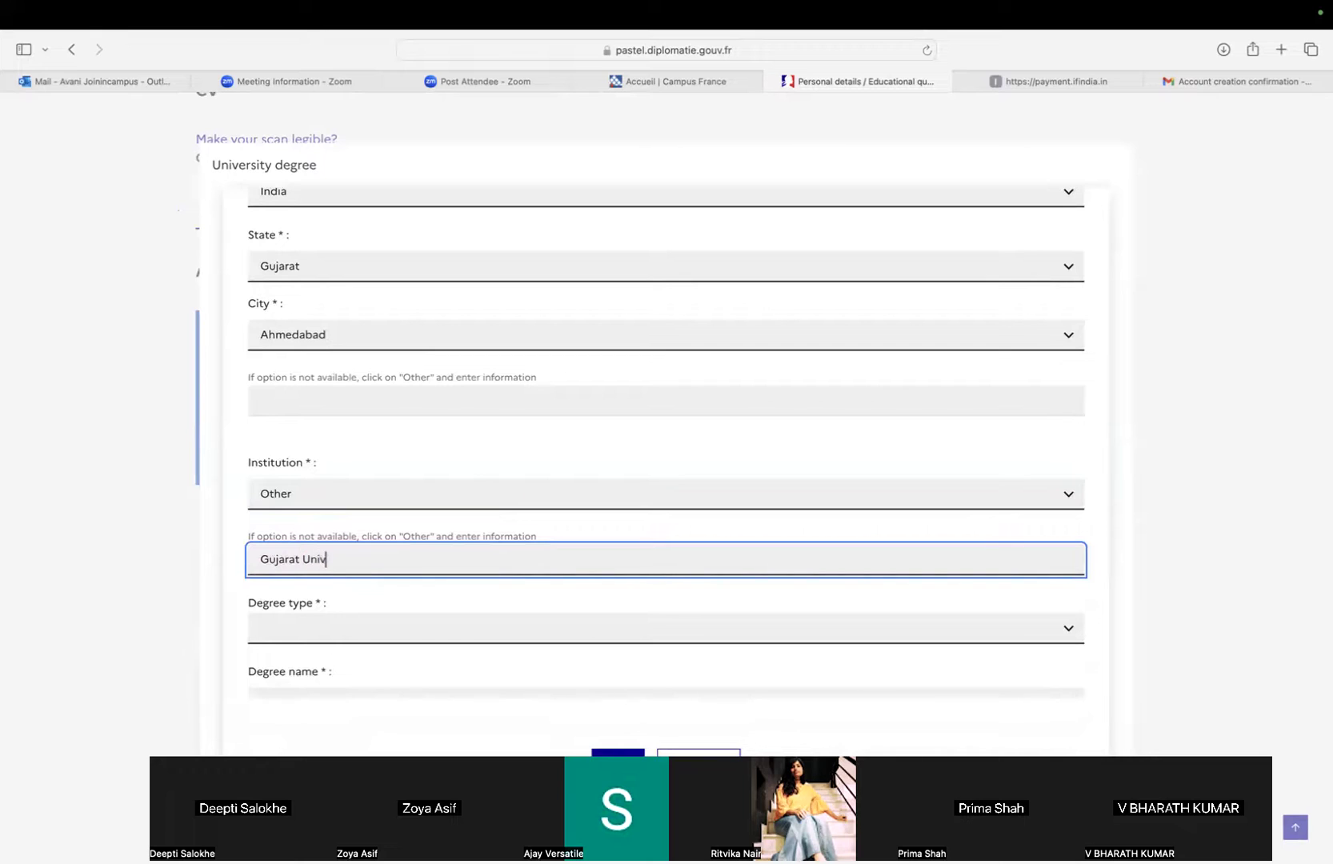
# Set the degree type to Bachelor of Commerce and the degree name to 'B.Com'
pyautogui.scroll(-1, 355, 598)
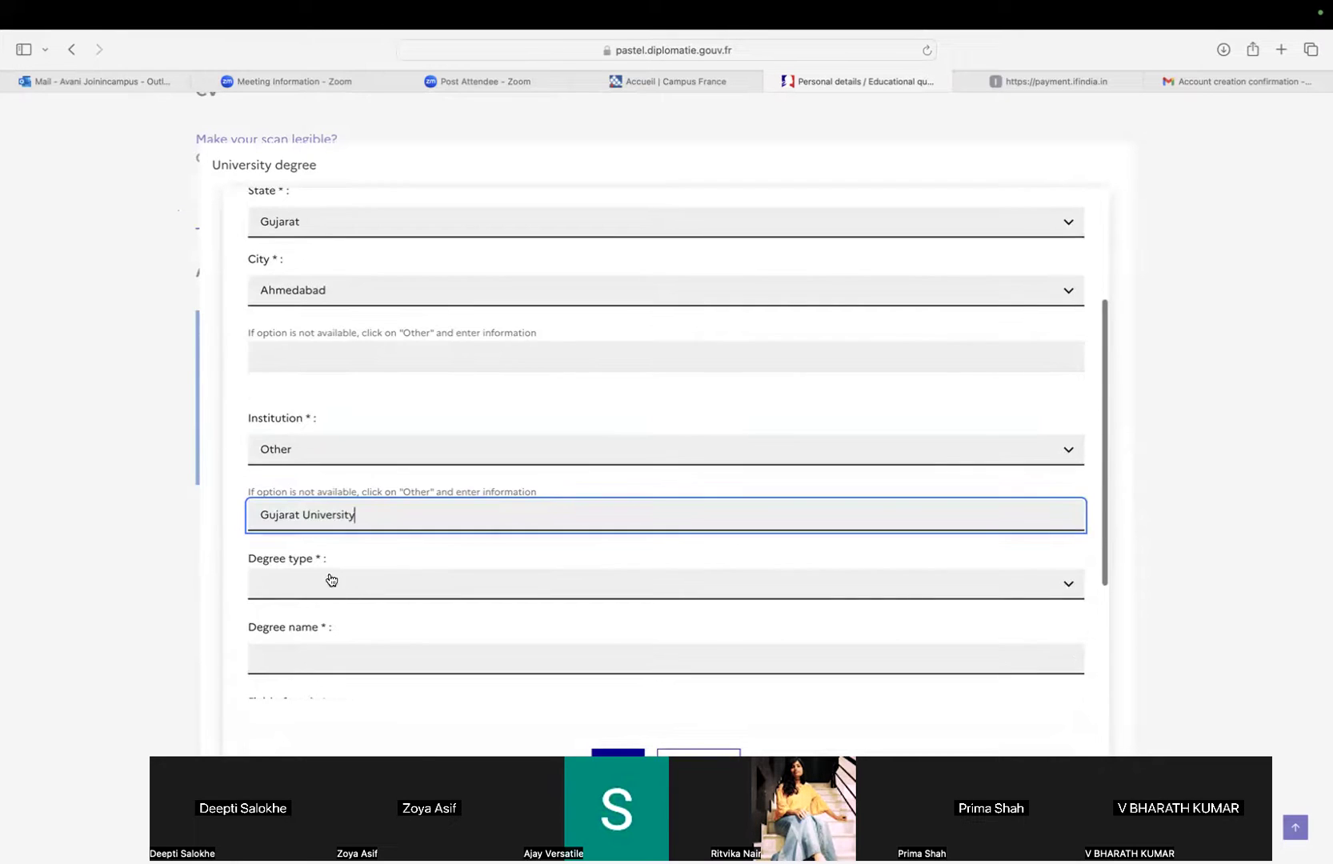
pyautogui.click(328, 582)
pyautogui.click(320, 666)
pyautogui.scroll(-5, 296, 667)
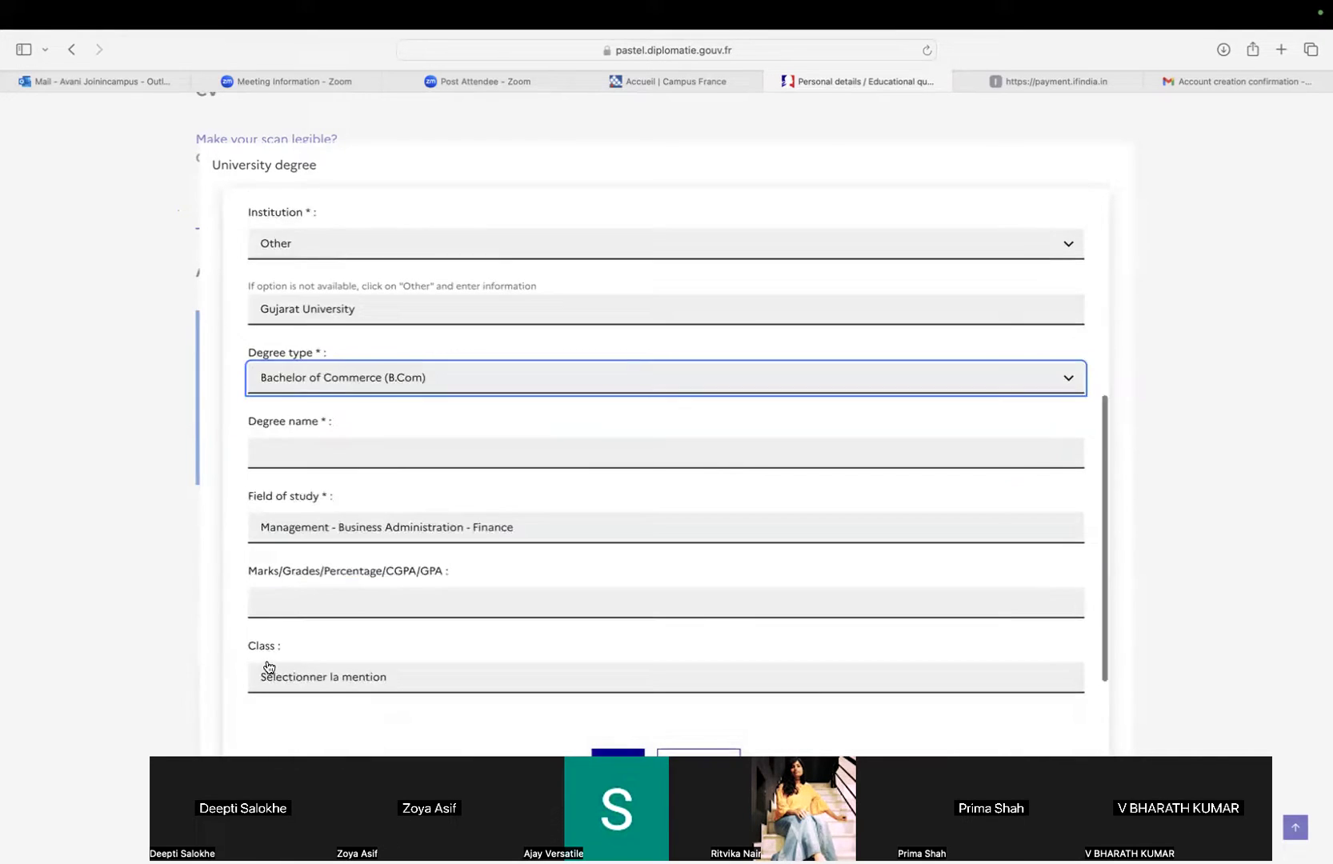
pyautogui.click(284, 454)
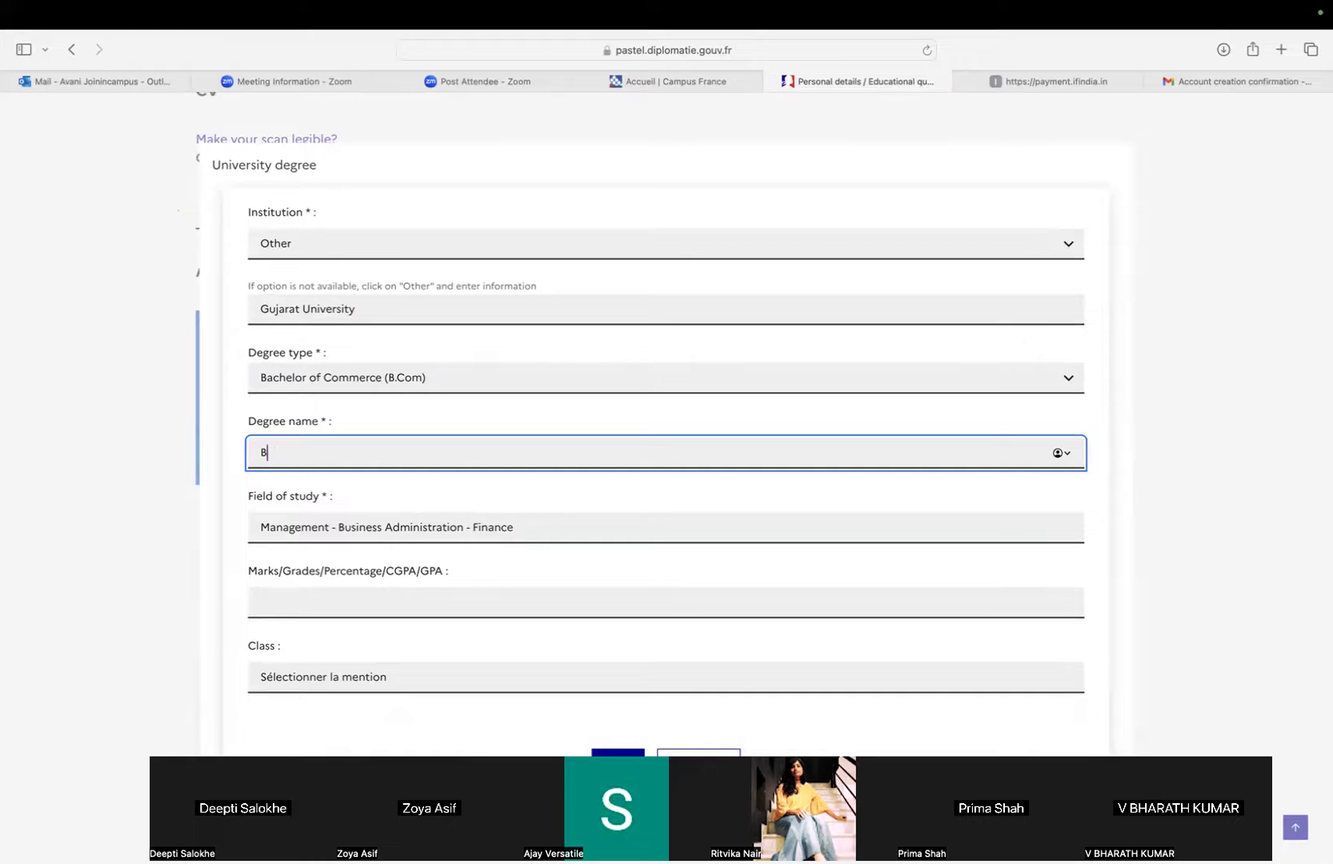
pyautogui.write('B.C')
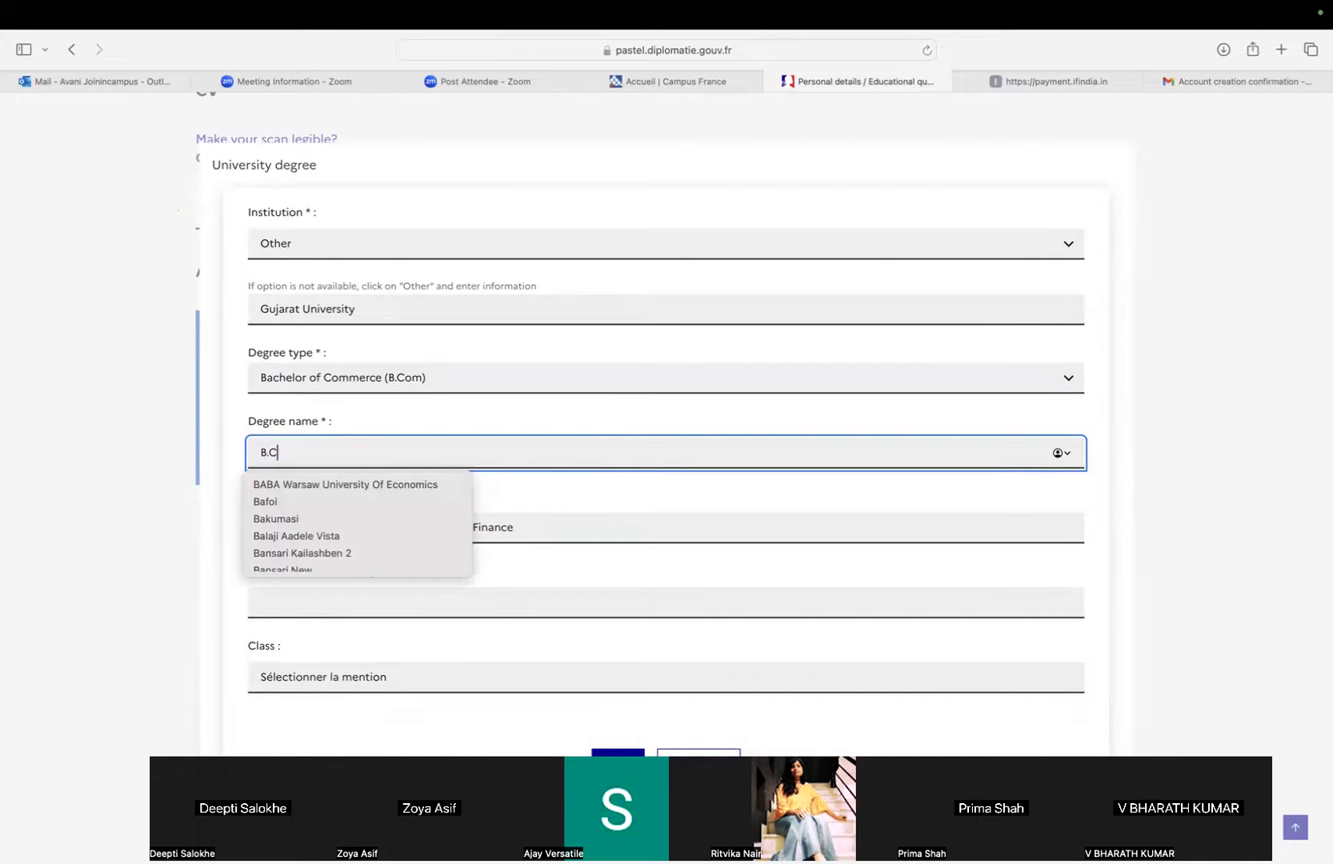
pyautogui.write('om')
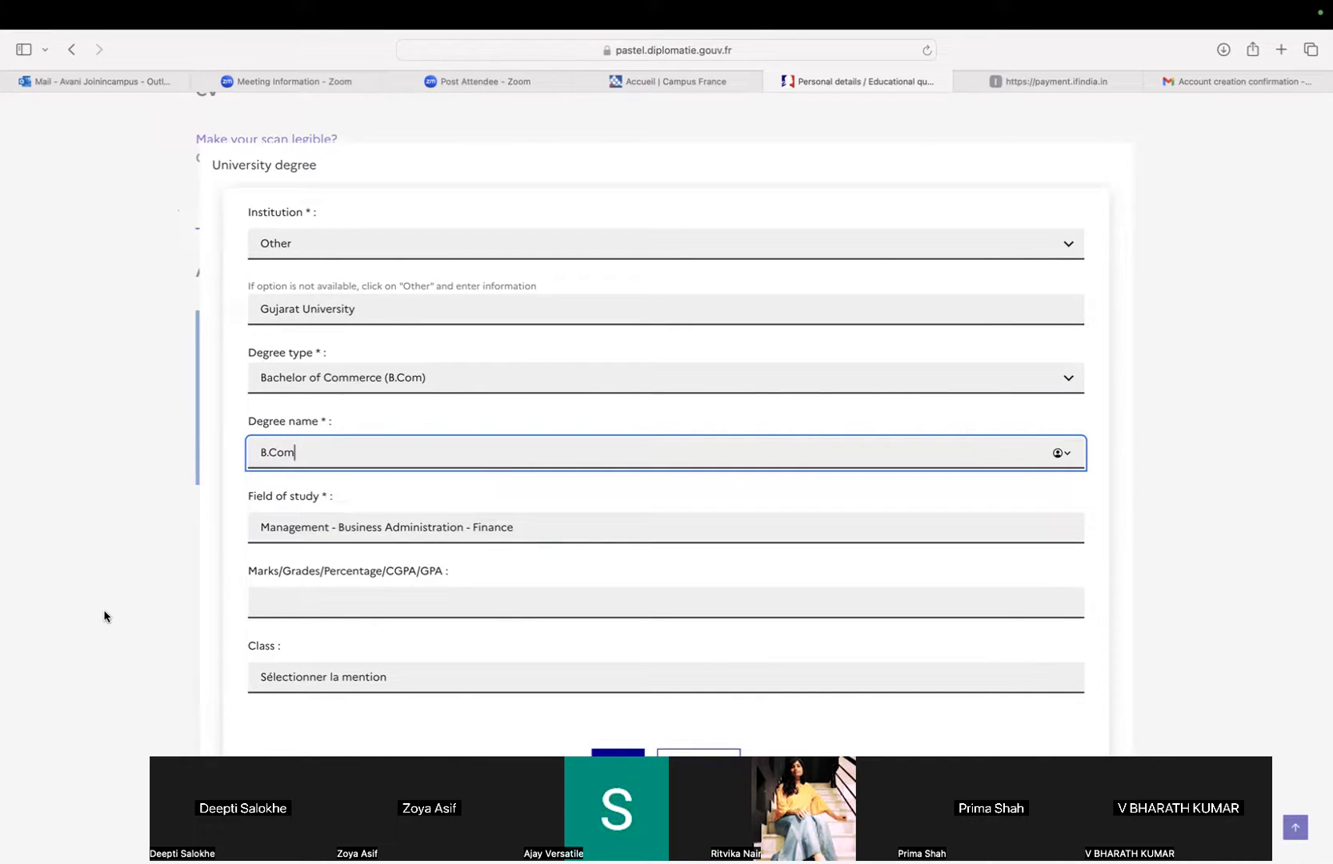
# Enter marks 7, choose First Class and Full-time program, and save the degree
pyautogui.click(363, 606)
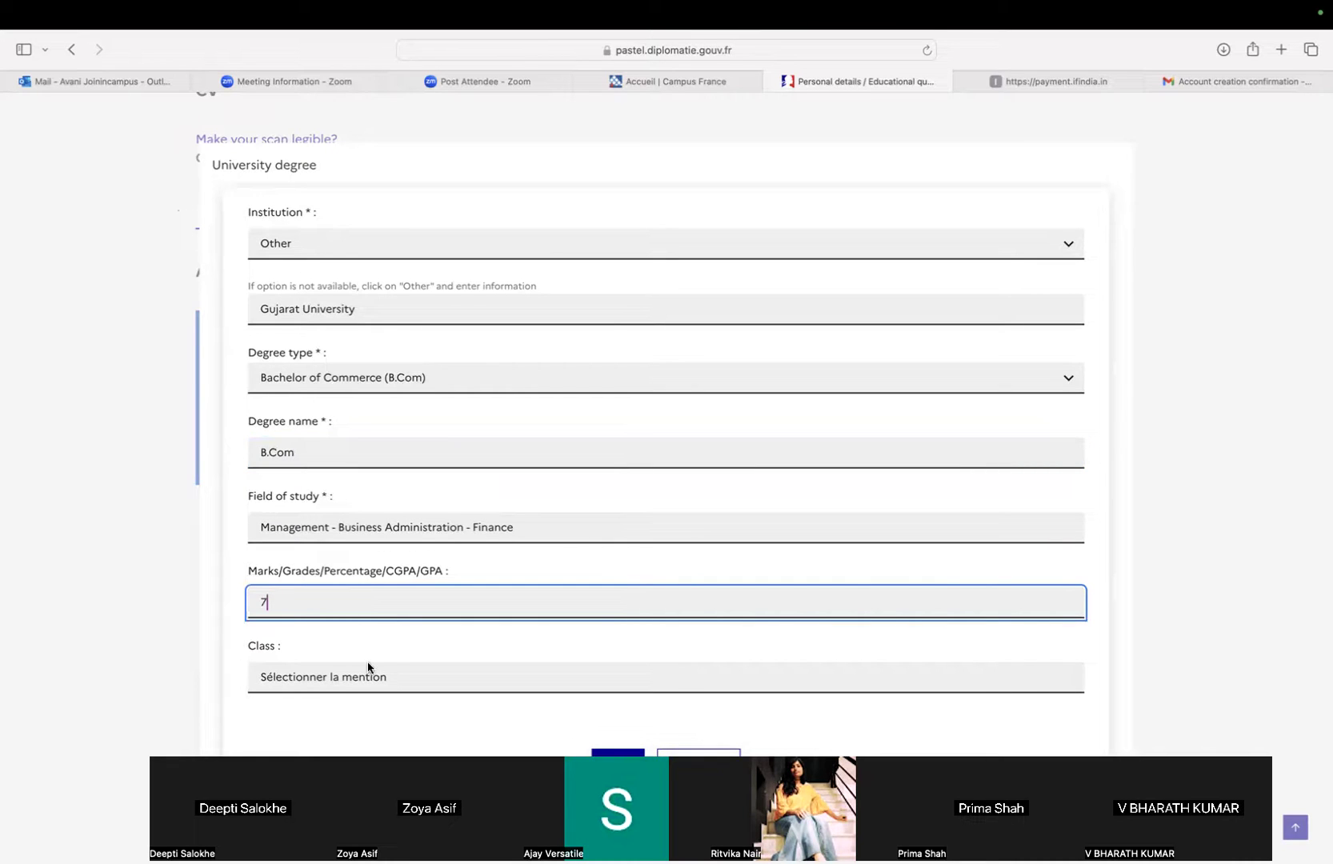
pyautogui.scroll(-3, 368, 666)
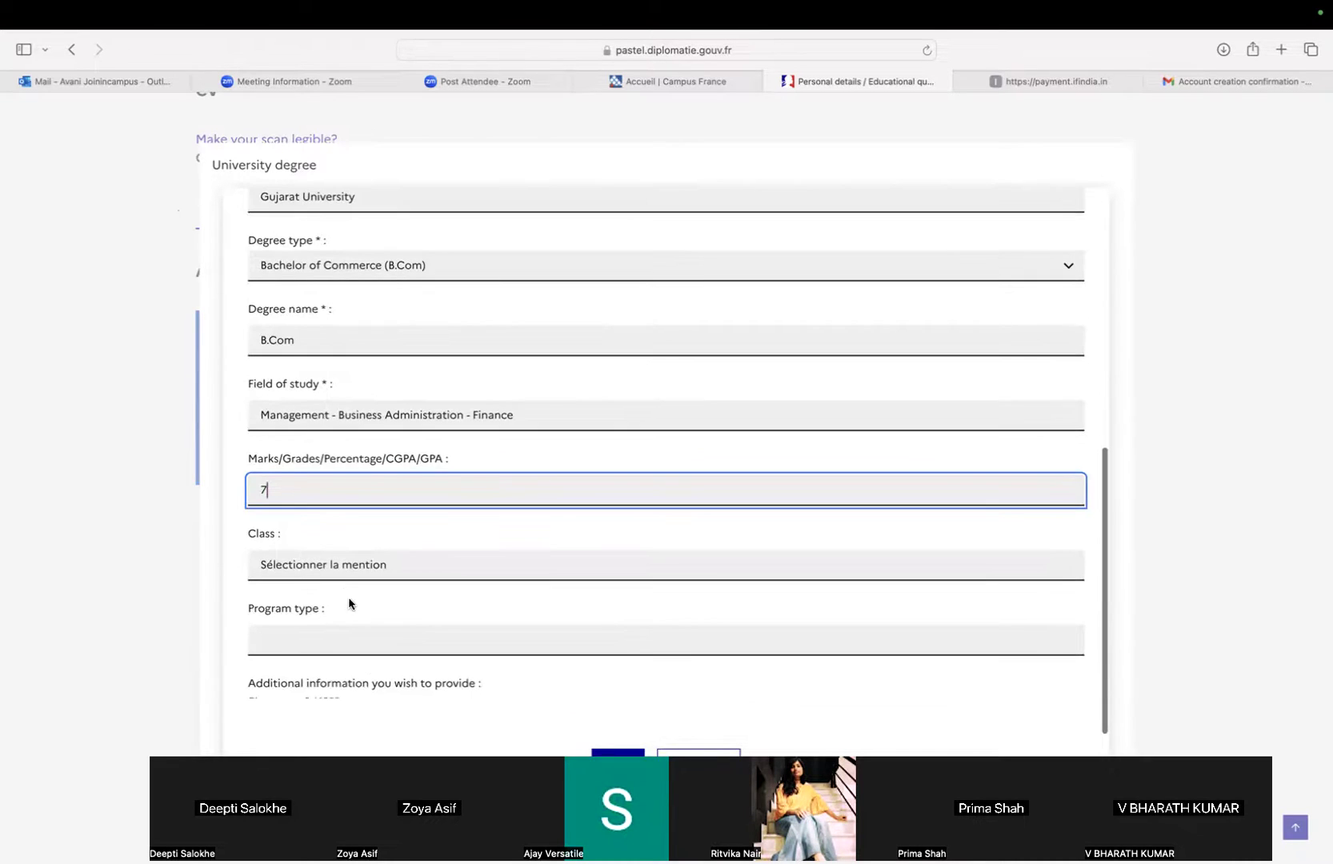
pyautogui.click(343, 565)
pyautogui.click(336, 592)
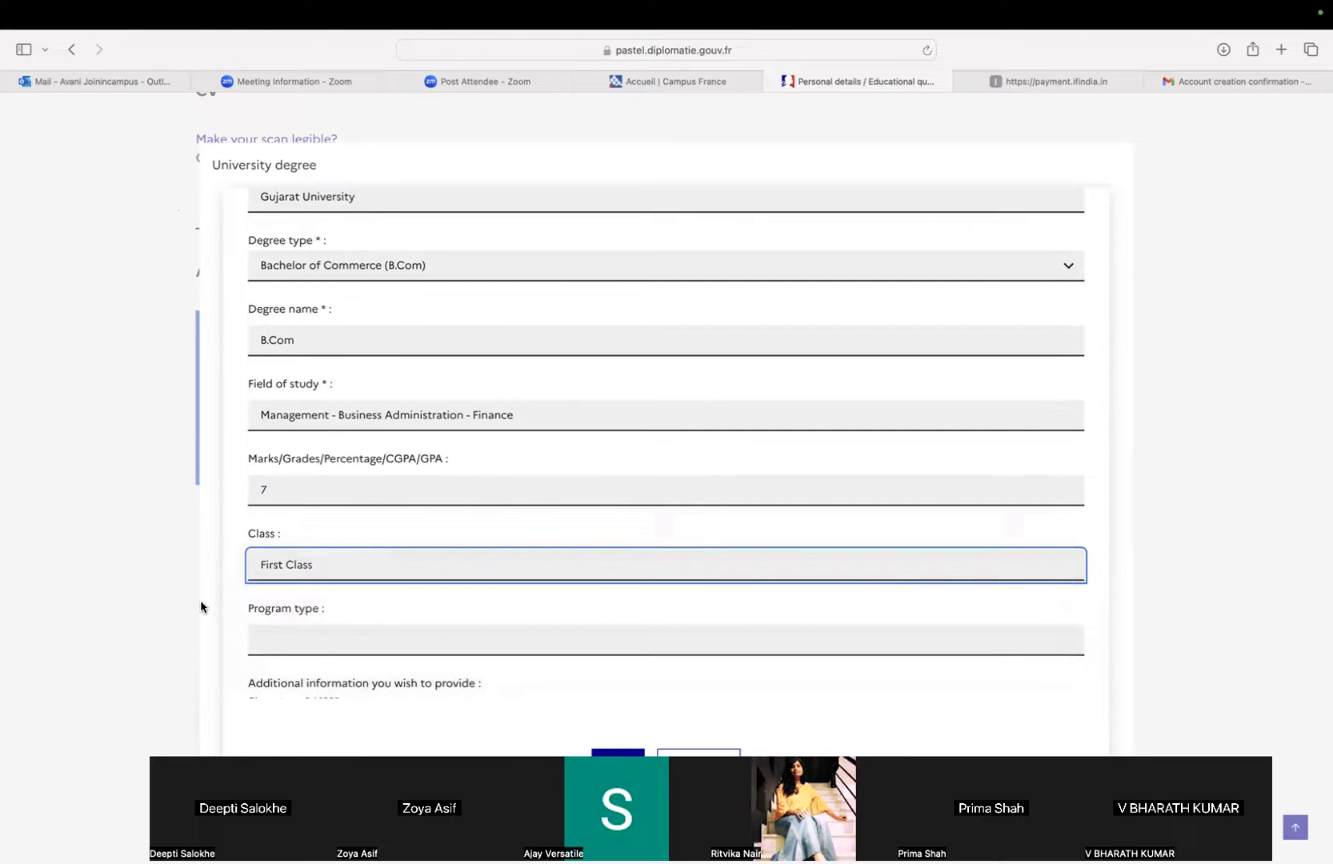
pyautogui.click(337, 643)
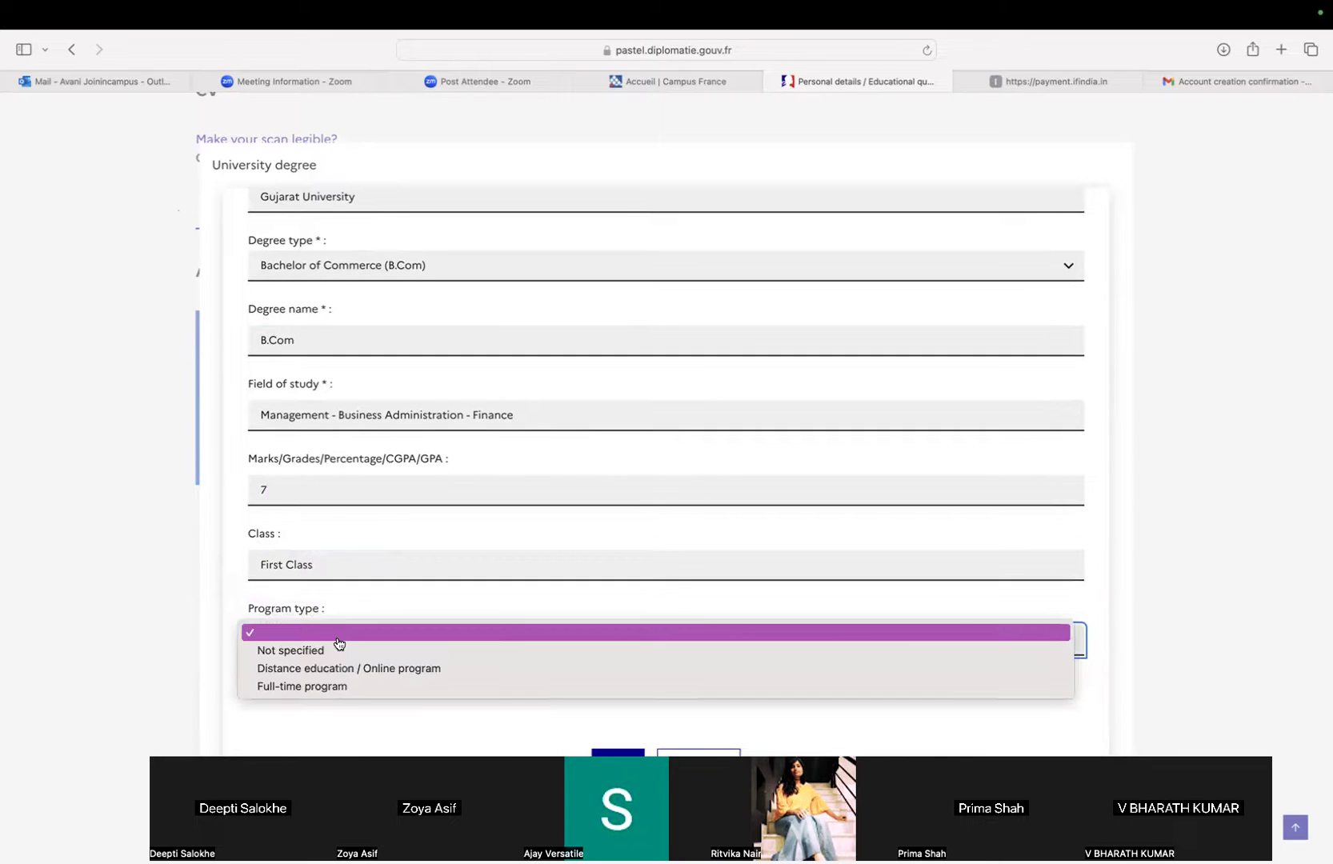
pyautogui.click(331, 686)
pyautogui.scroll(-2, 331, 681)
pyautogui.click(354, 608)
pyautogui.click(596, 753)
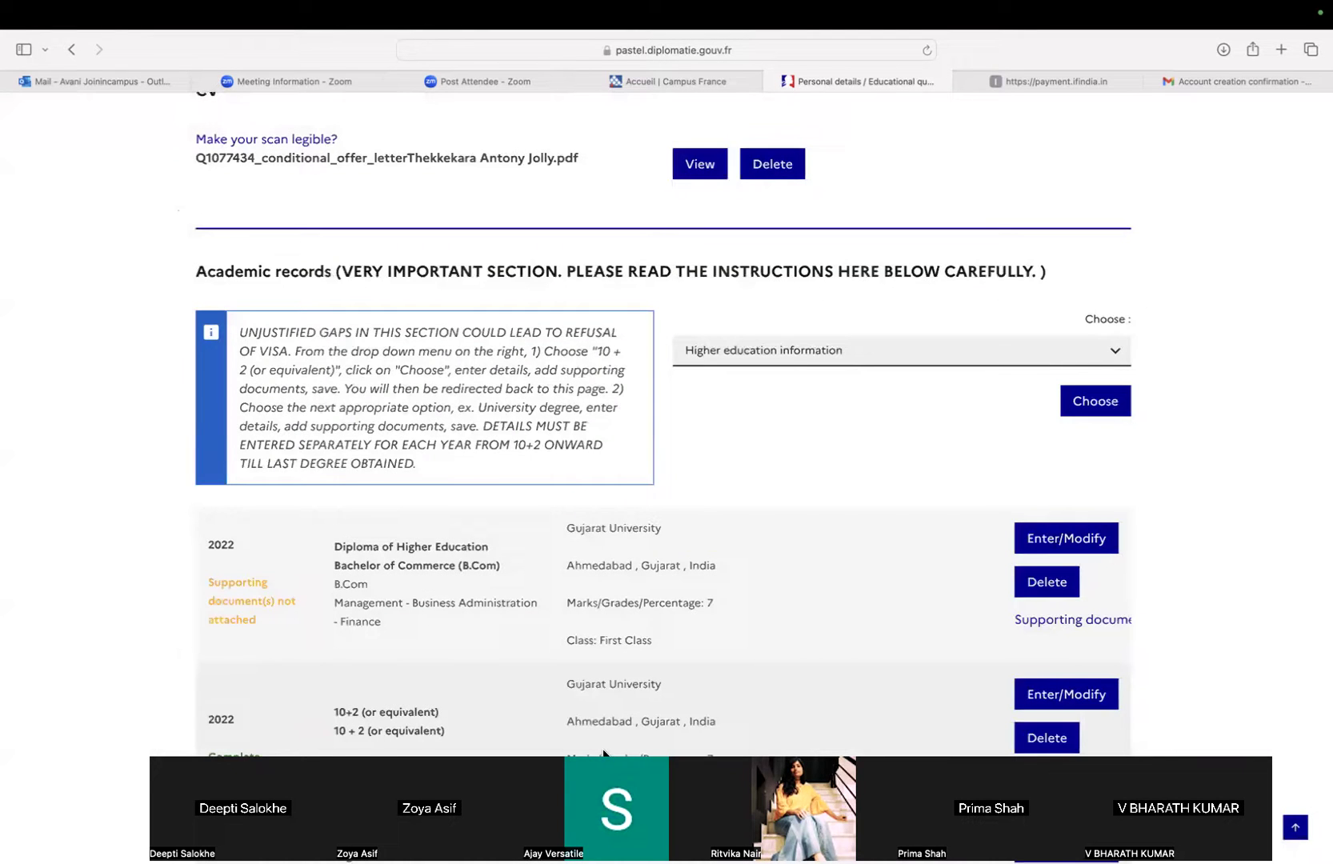
# Upload the conditional offer letter PDF to the 2022 degree's supporting documents and save
pyautogui.click(1035, 627)
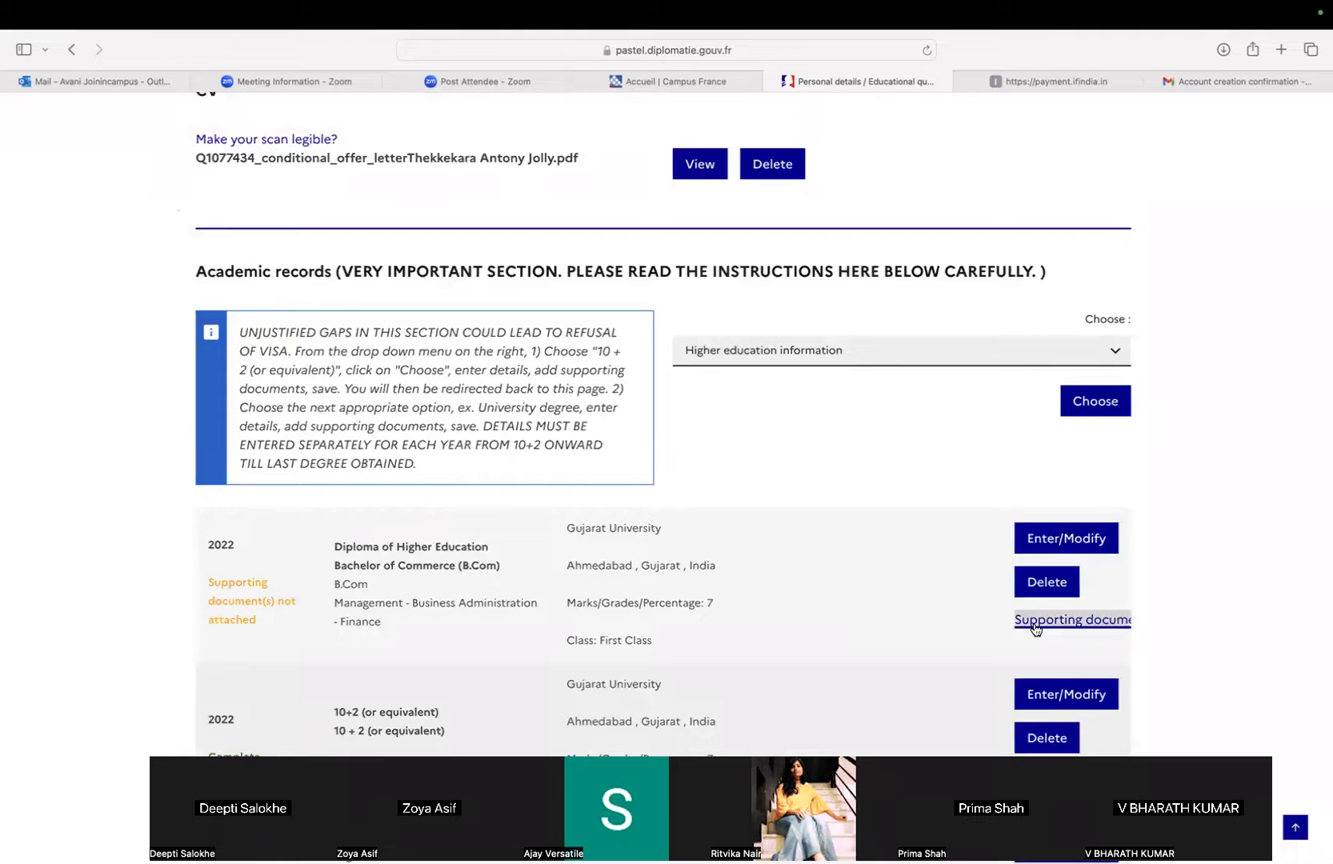
pyautogui.click(704, 565)
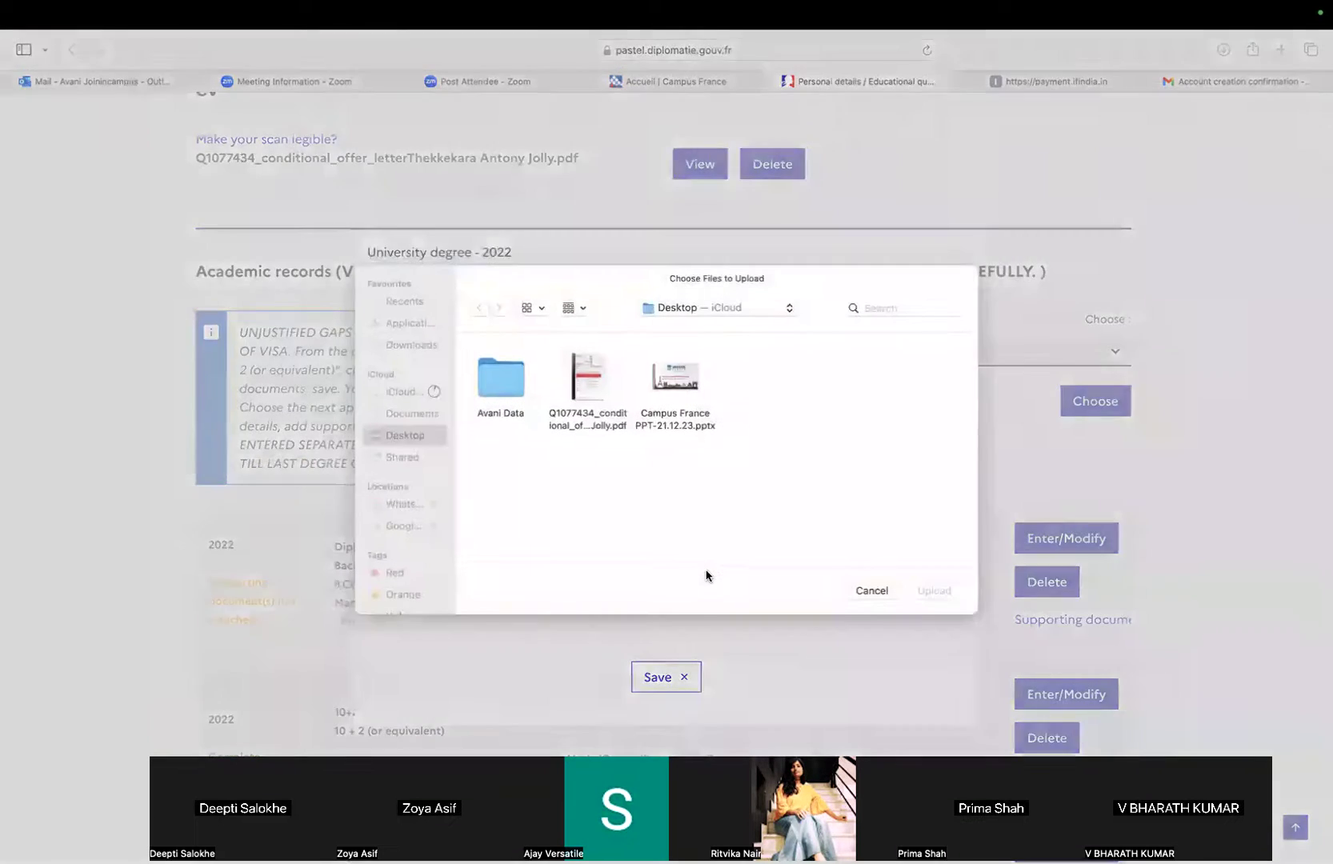
pyautogui.click(588, 392)
pyautogui.click(929, 600)
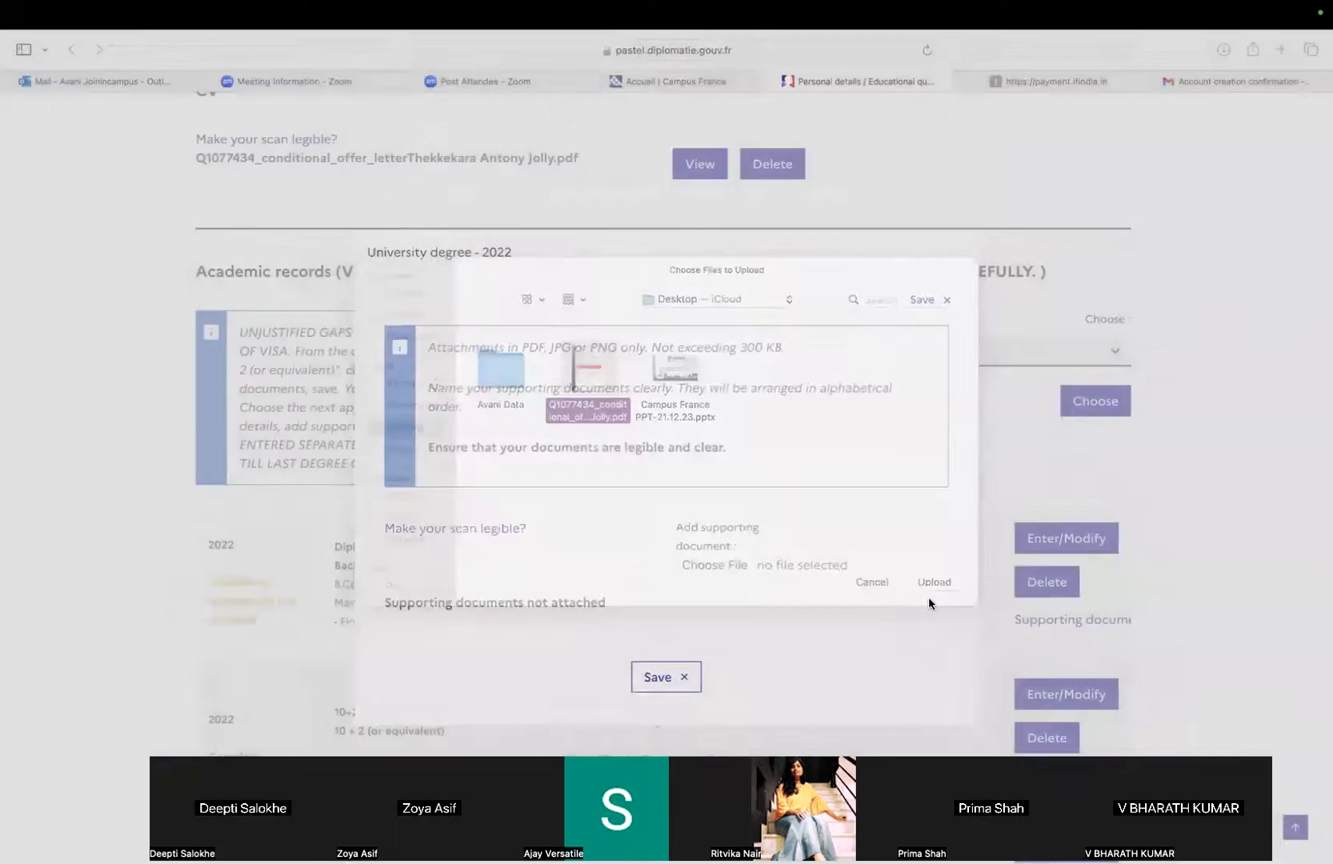
pyautogui.click(636, 679)
# Reopen the 2022 degree's supporting documents to confirm the attachment, then close
pyautogui.scroll(-15, 392, 580)
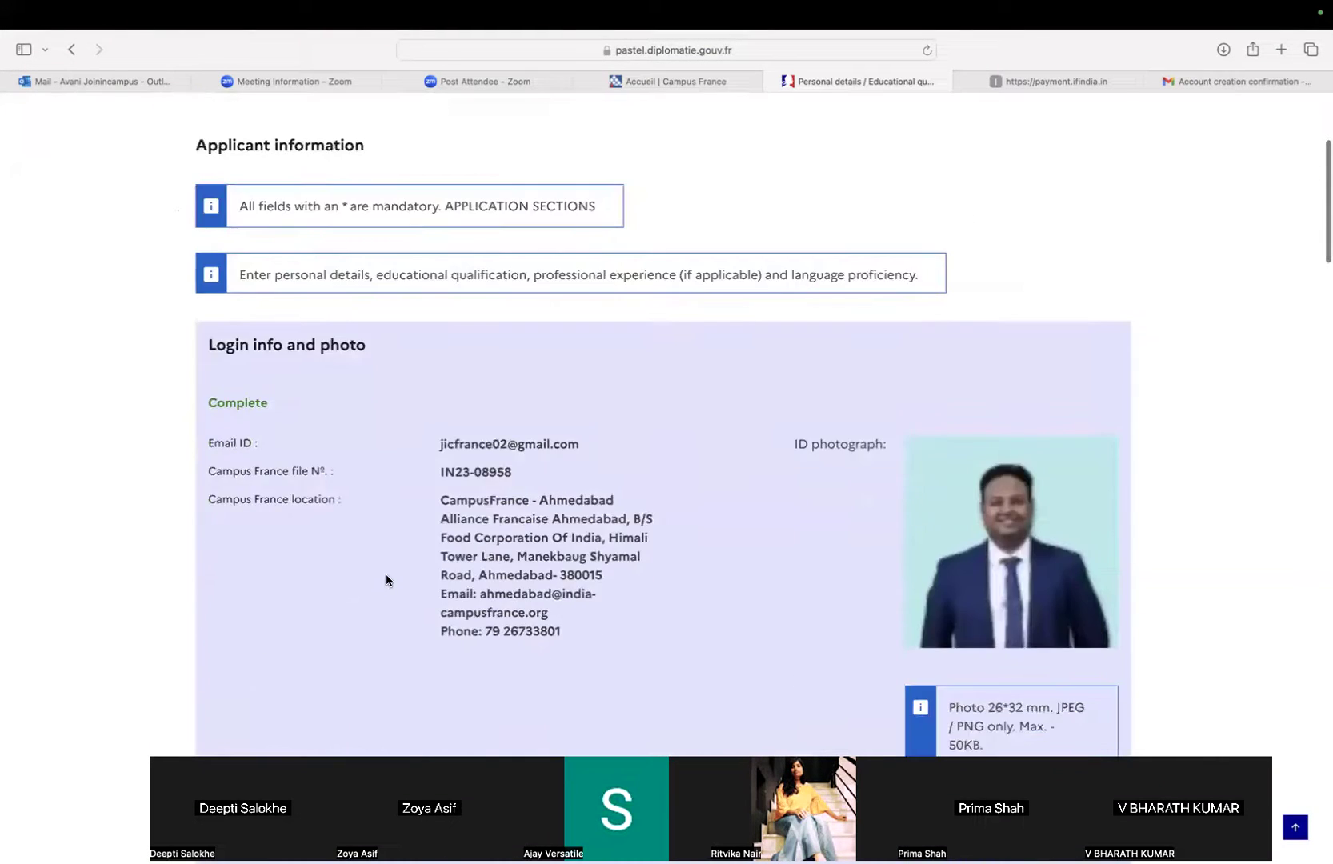
pyautogui.scroll(-12, 370, 580)
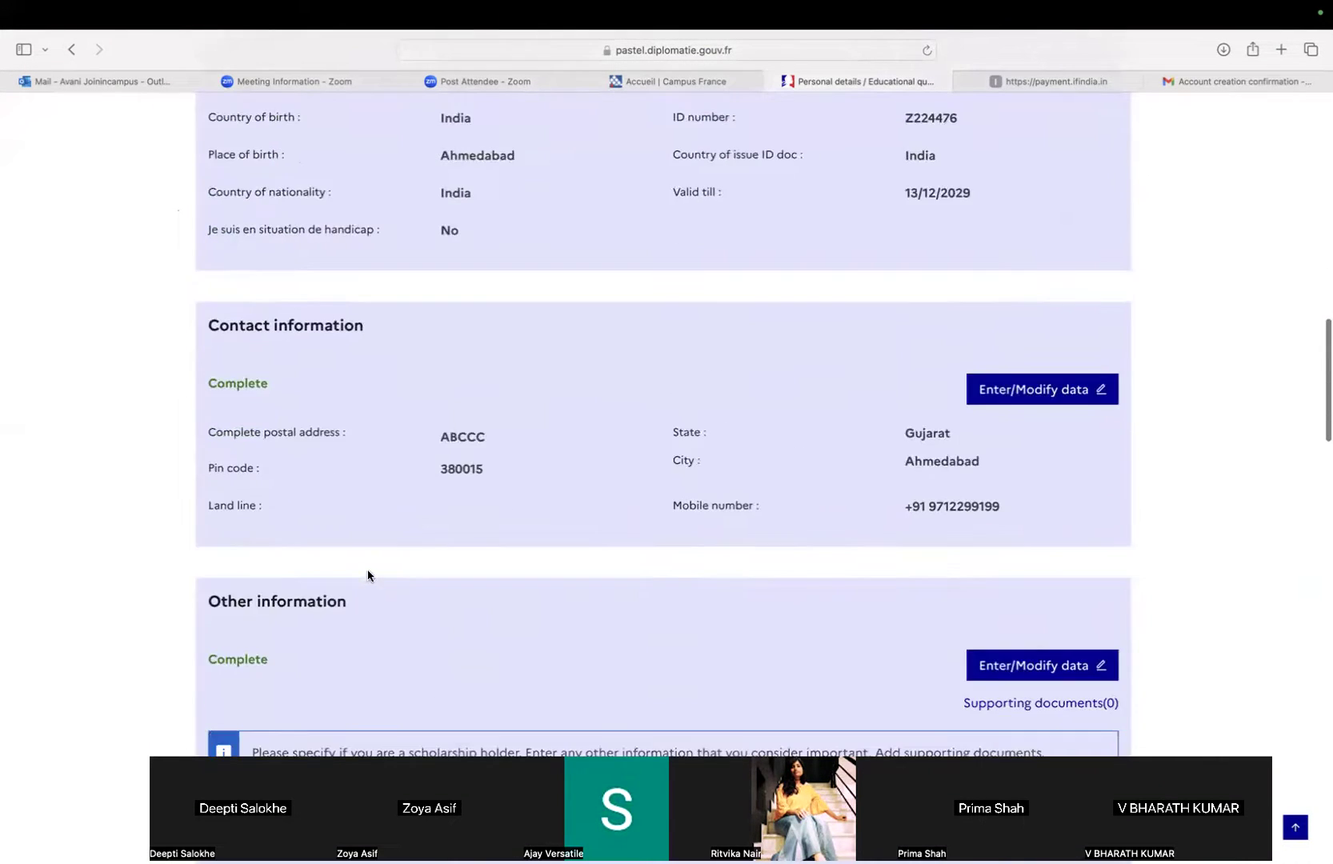
pyautogui.scroll(-5, 361, 569)
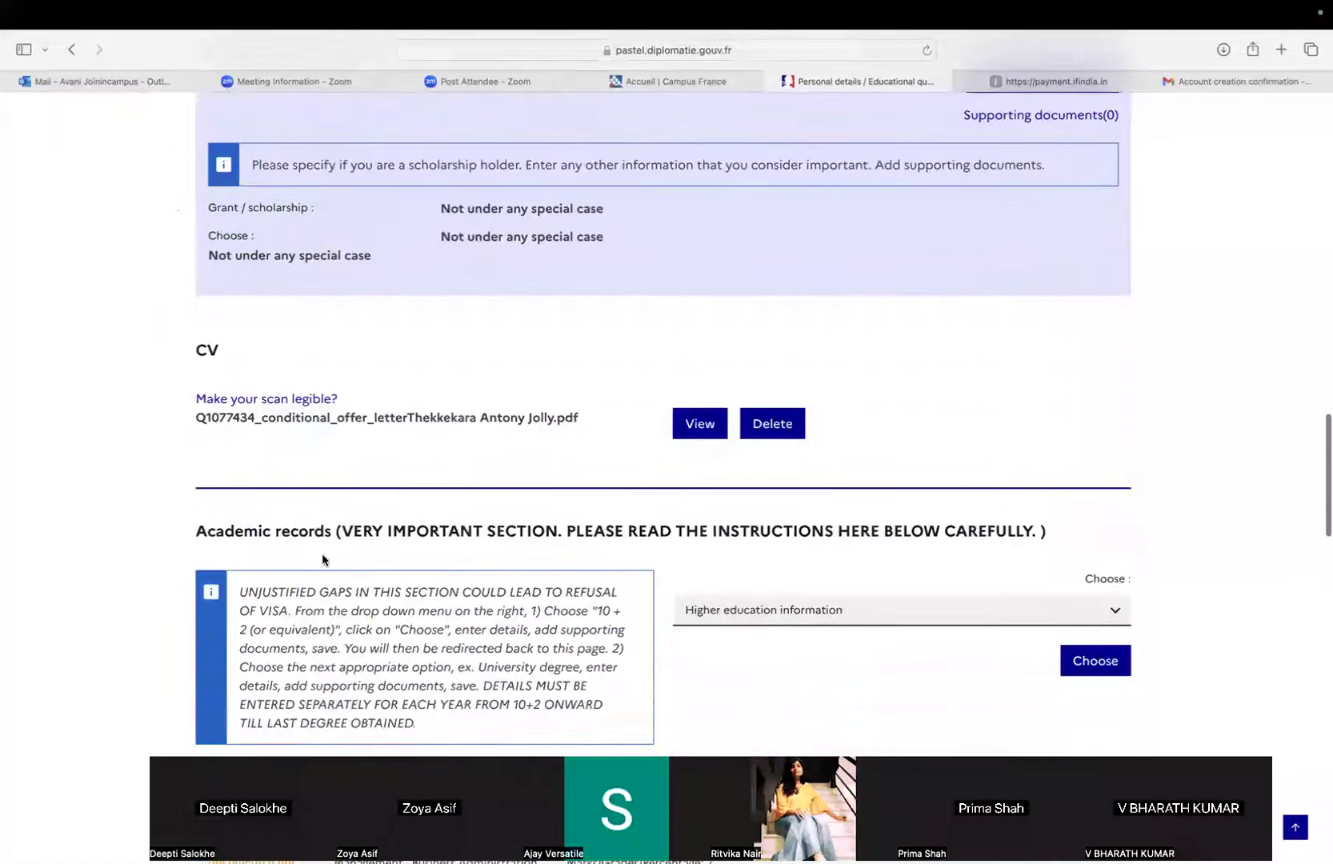
pyautogui.moveTo(8, 446)
pyautogui.scroll(-3, 1217, 602)
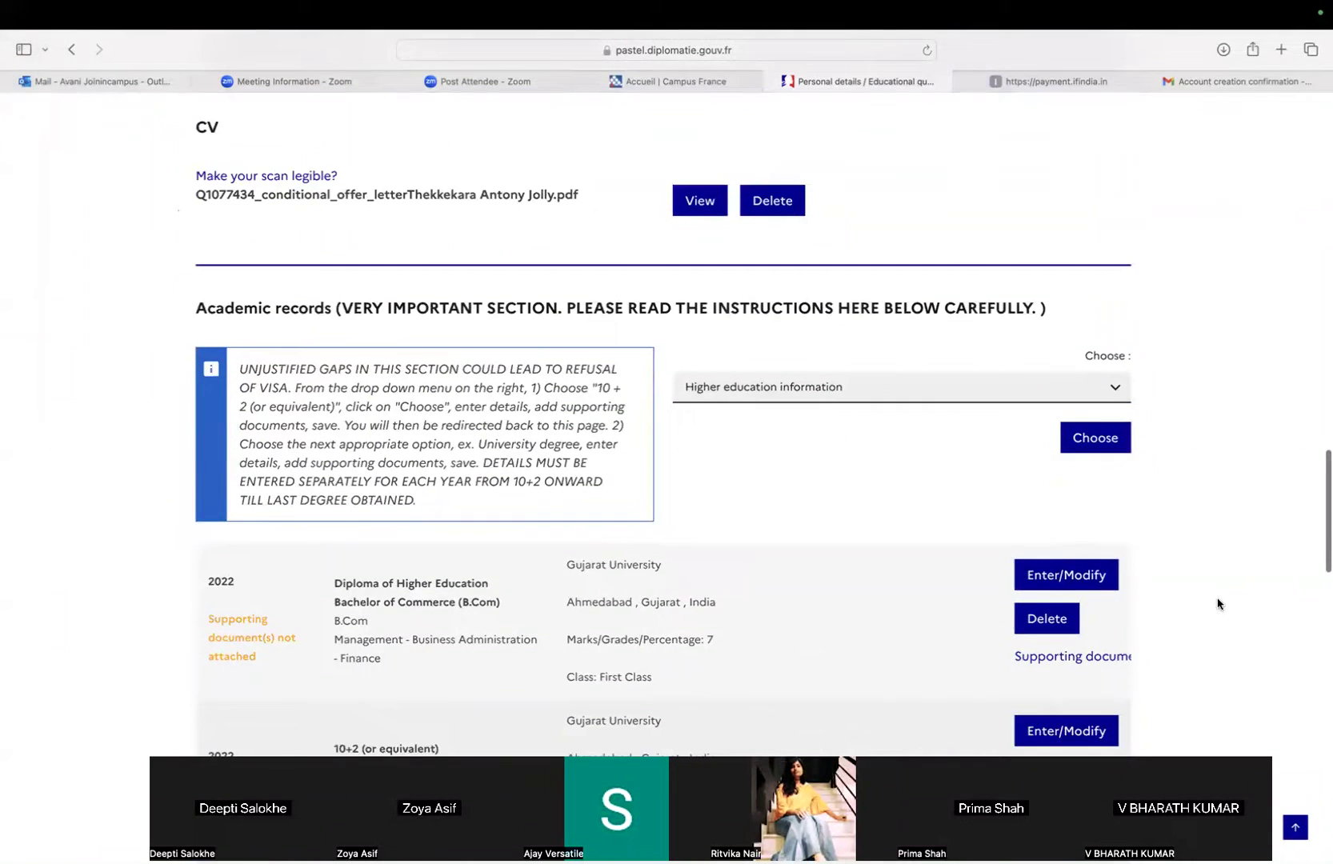
pyautogui.scroll(-3, 1152, 629)
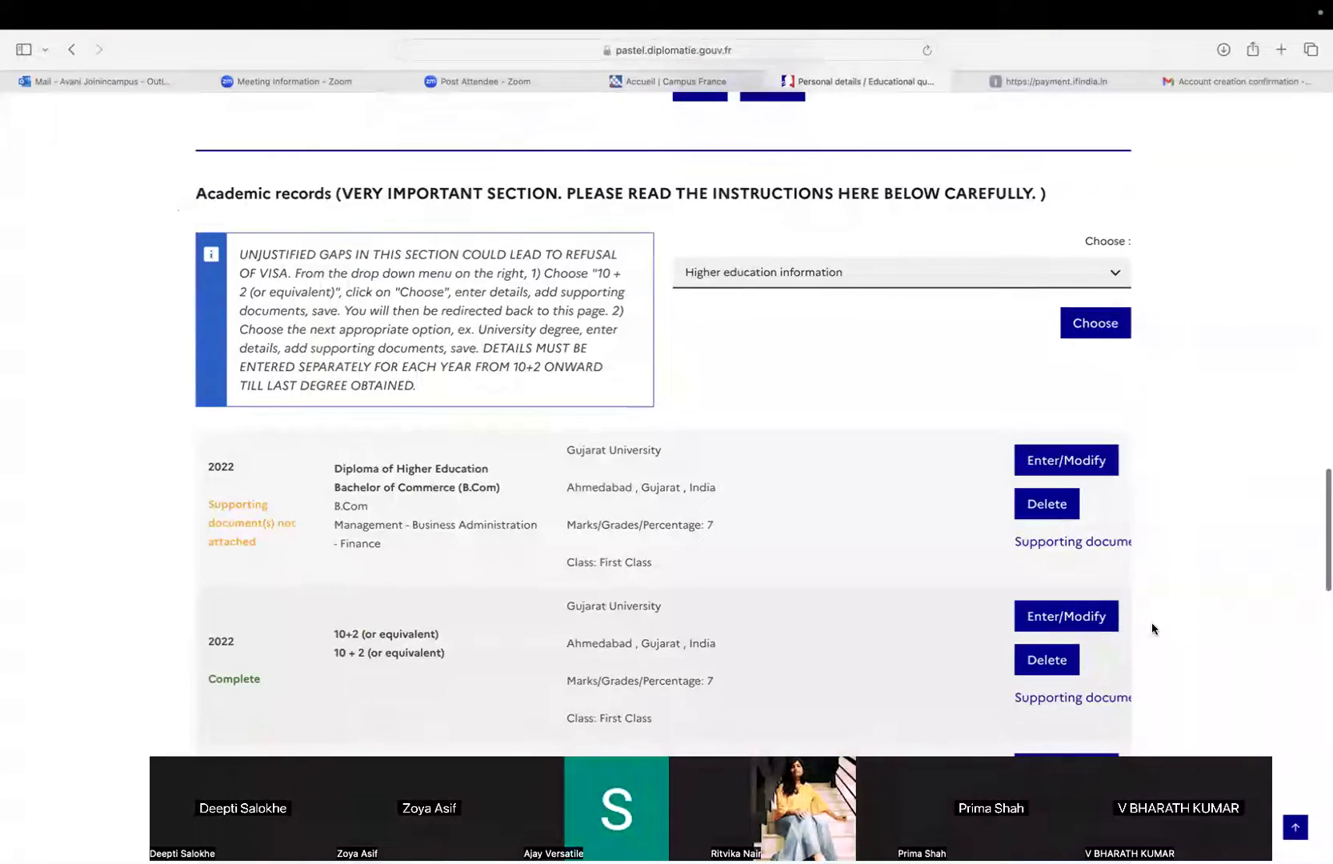
pyautogui.click(1066, 528)
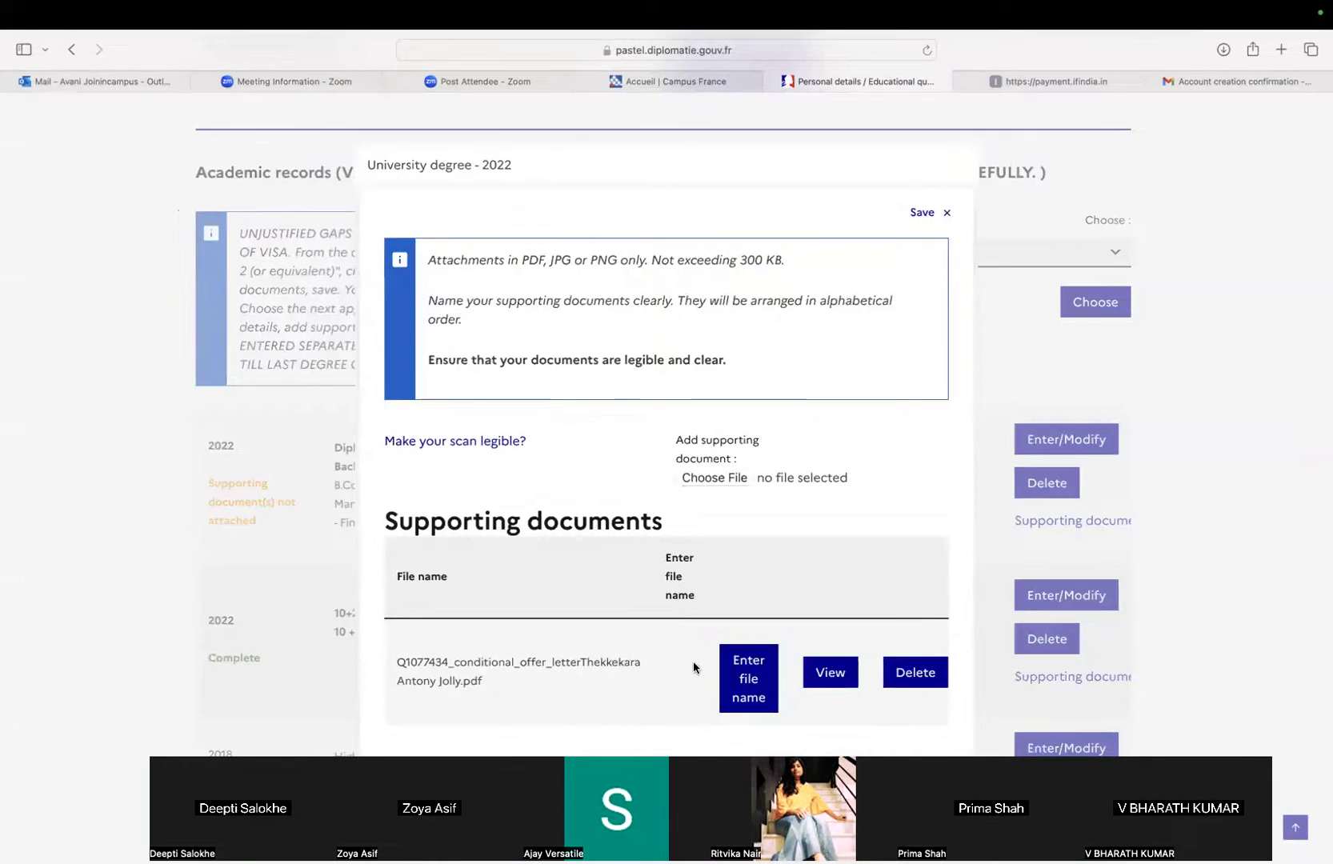
pyautogui.scroll(-1, 693, 661)
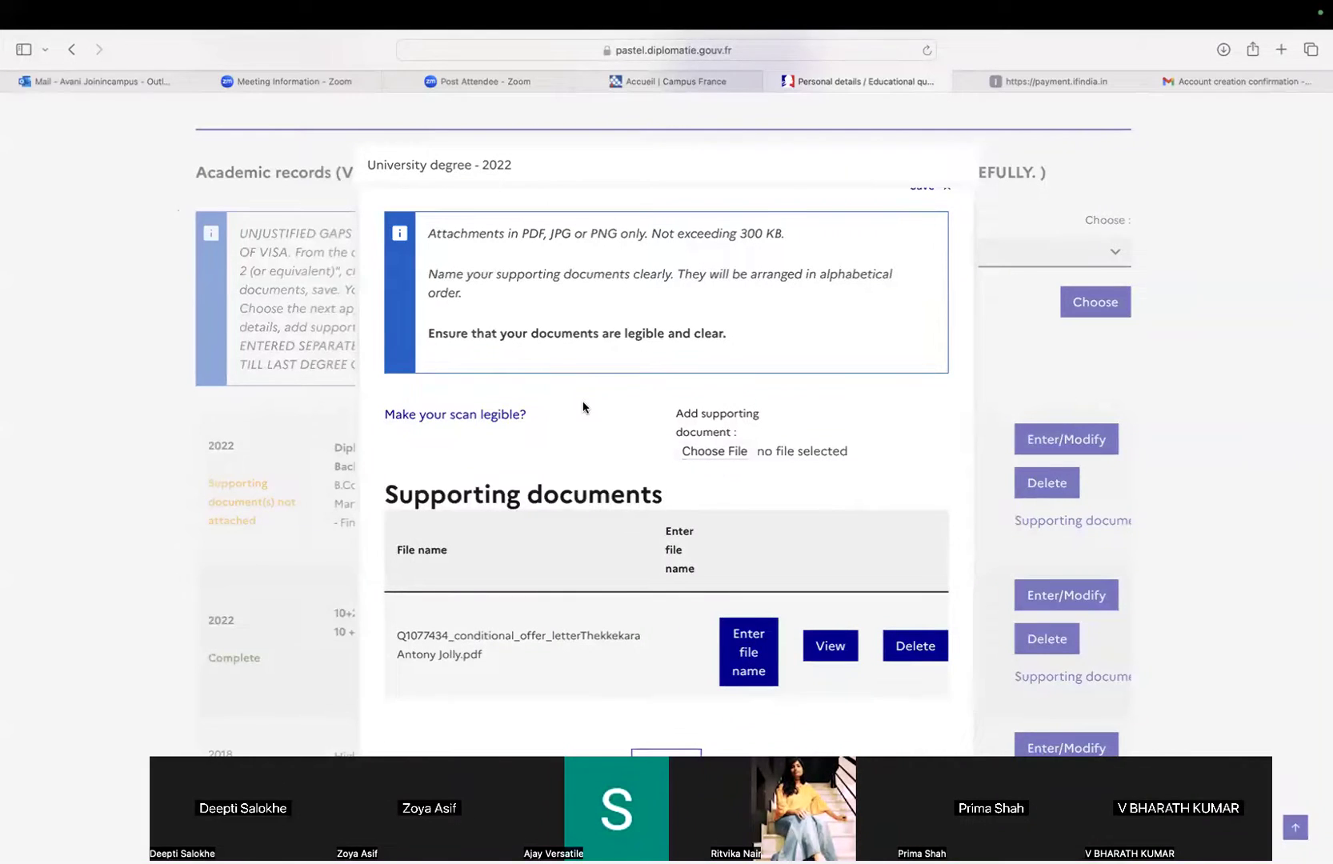
pyautogui.click(641, 754)
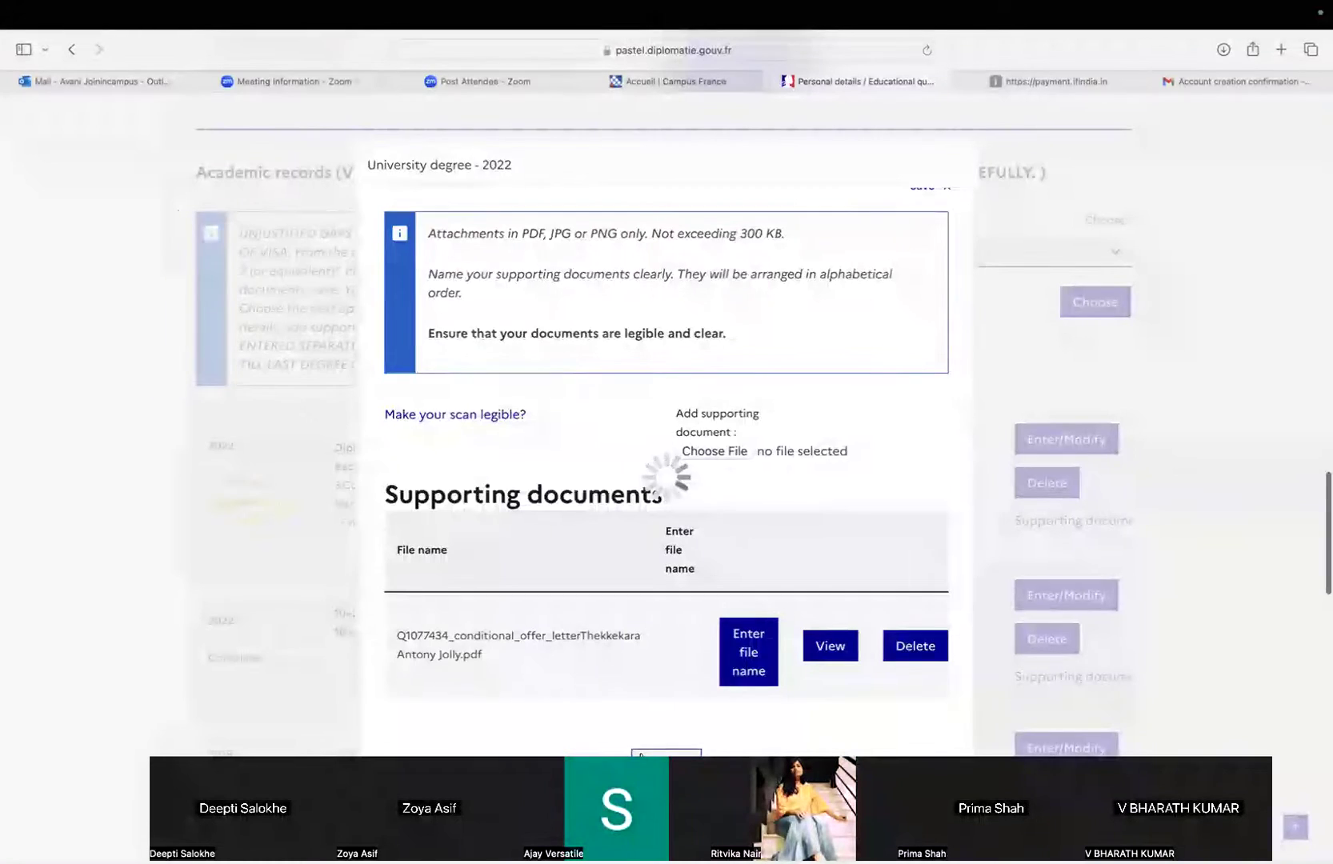
pyautogui.scroll(-5, 552, 516)
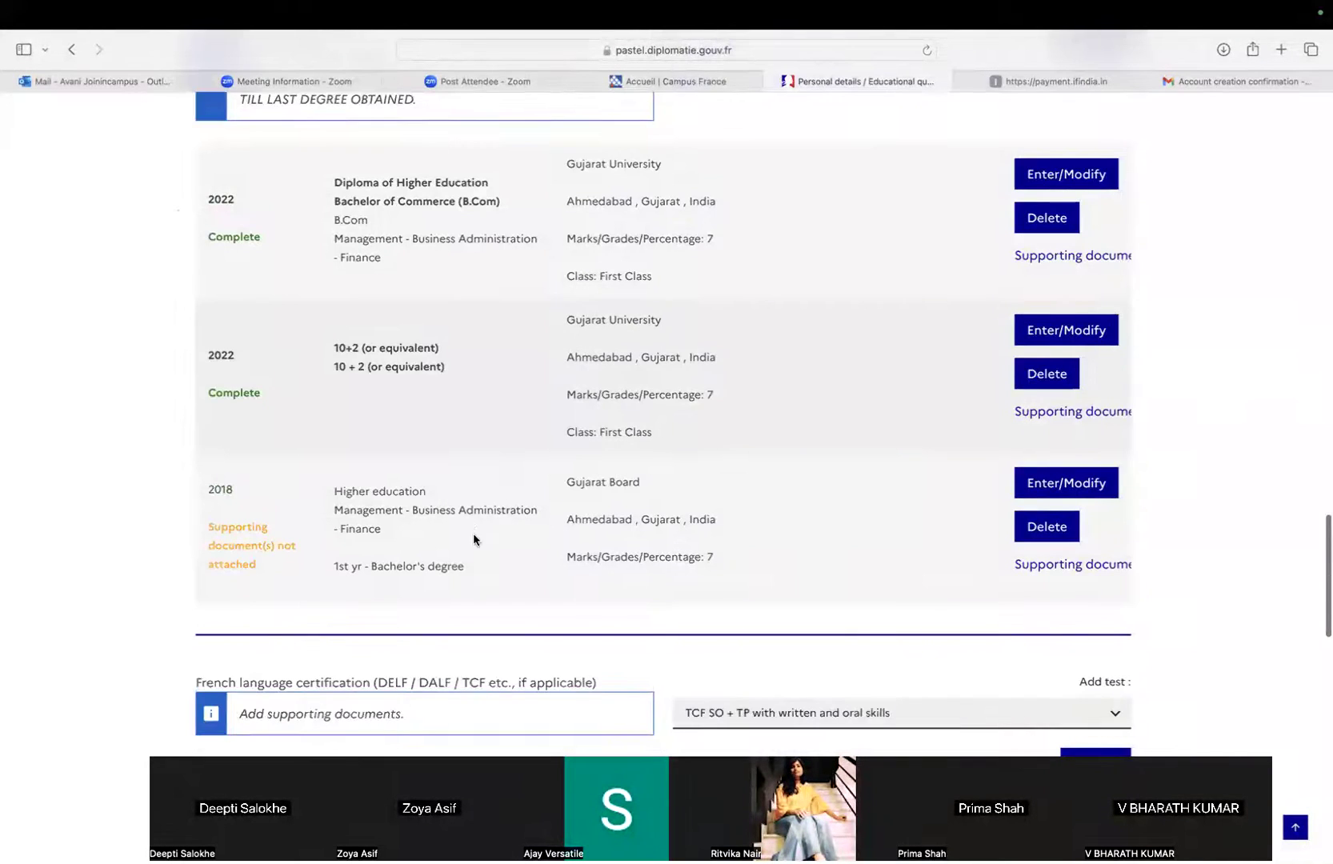
# Upload the conditional offer letter PDF to the 2018 record's supporting documents
pyautogui.click(1084, 564)
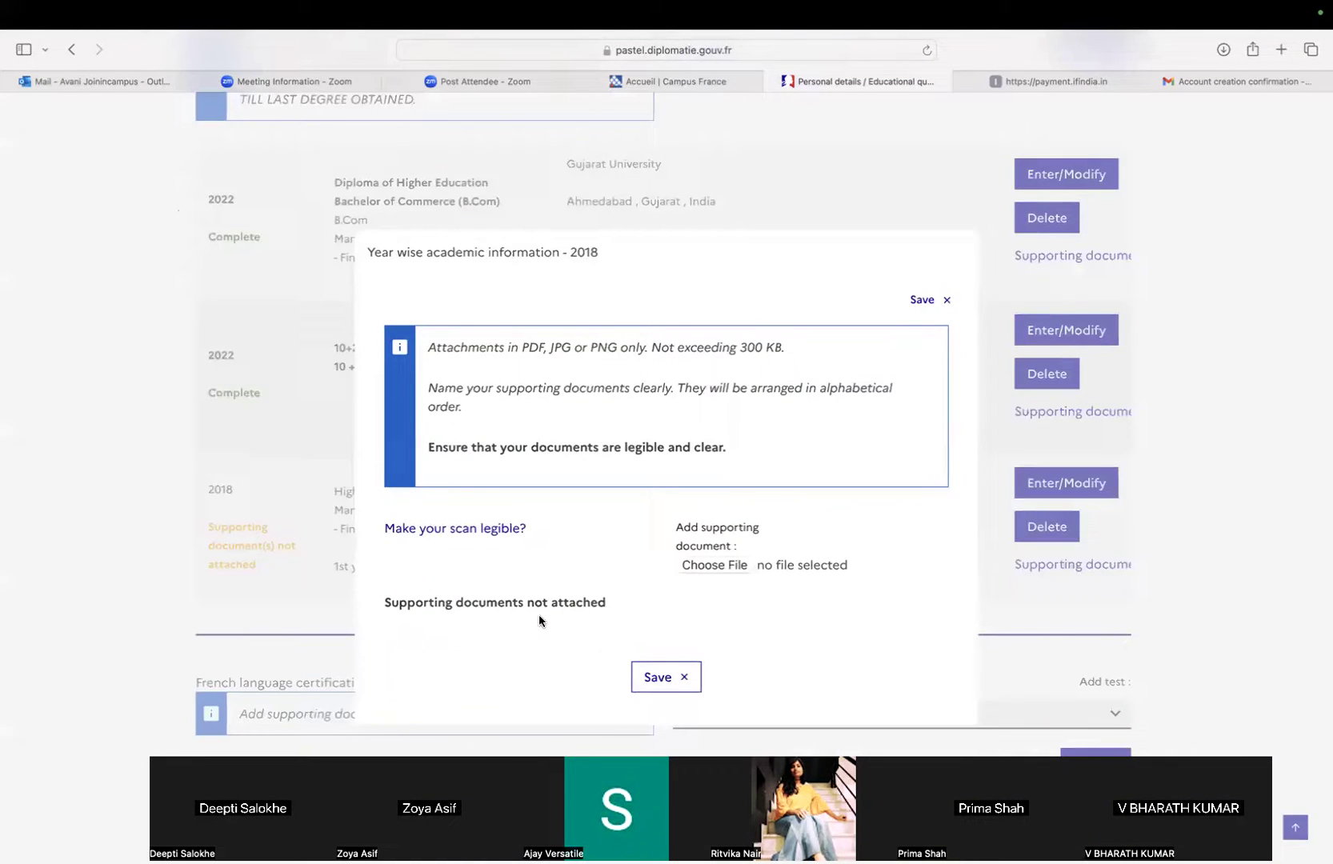
pyautogui.click(658, 677)
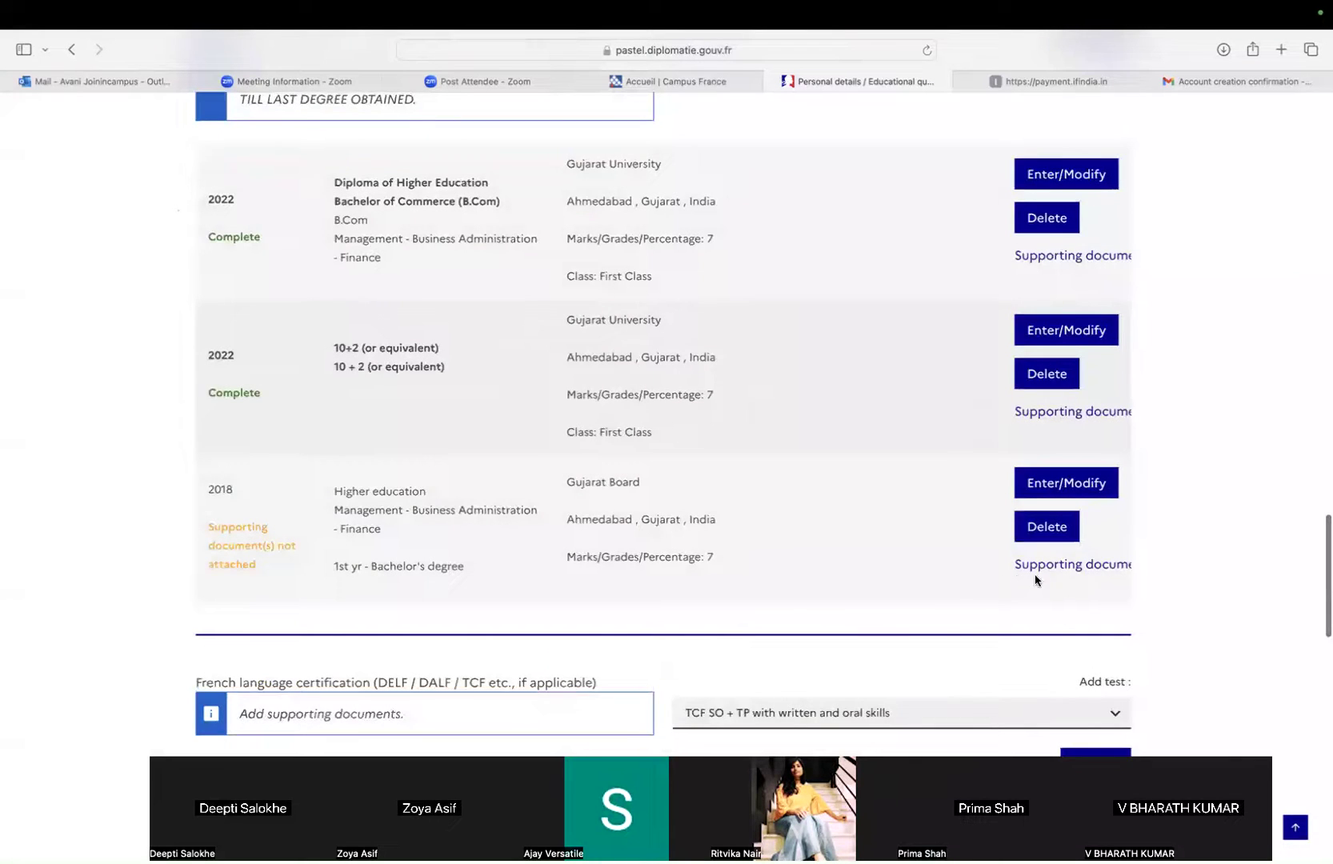
pyautogui.click(1040, 567)
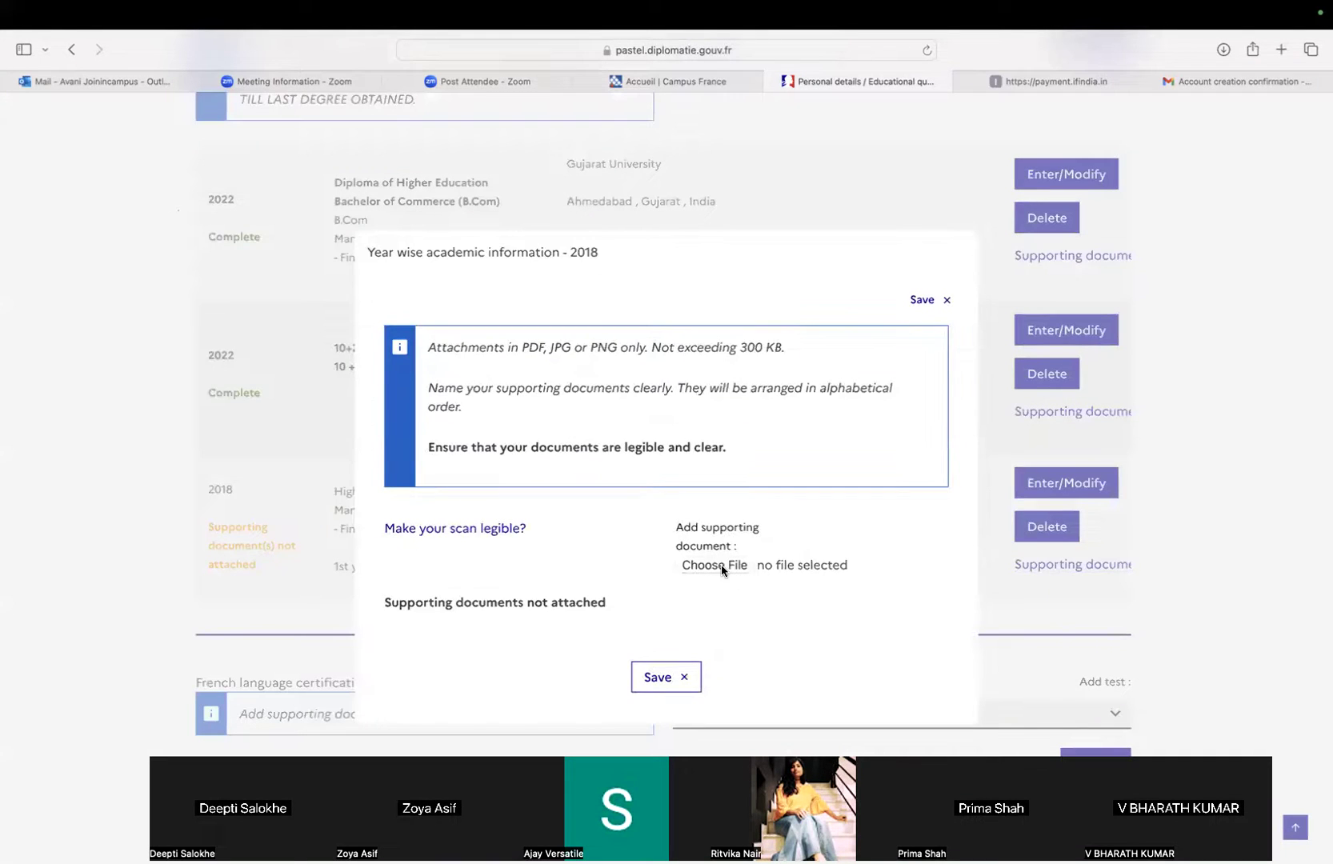
pyautogui.click(721, 565)
pyautogui.click(588, 396)
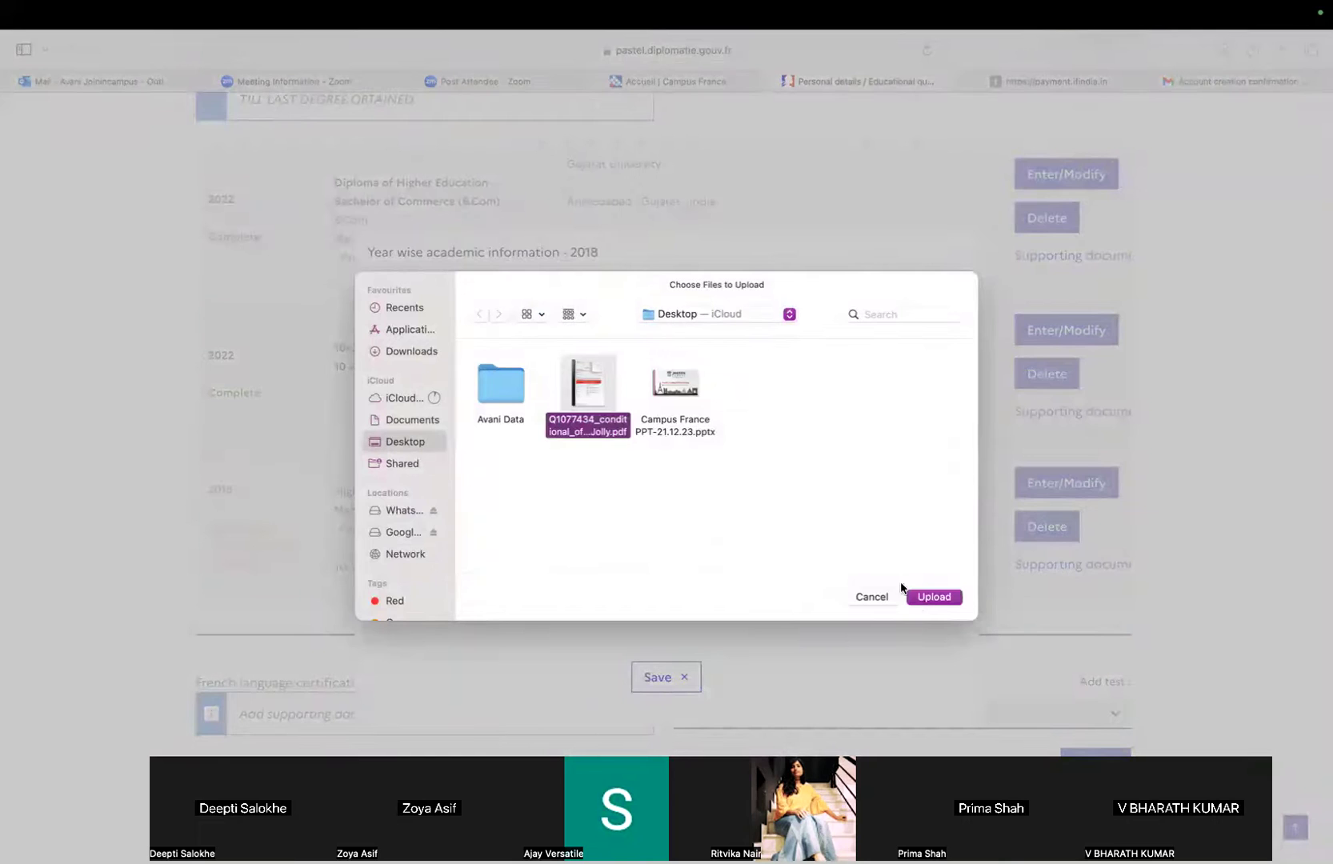
pyautogui.click(934, 598)
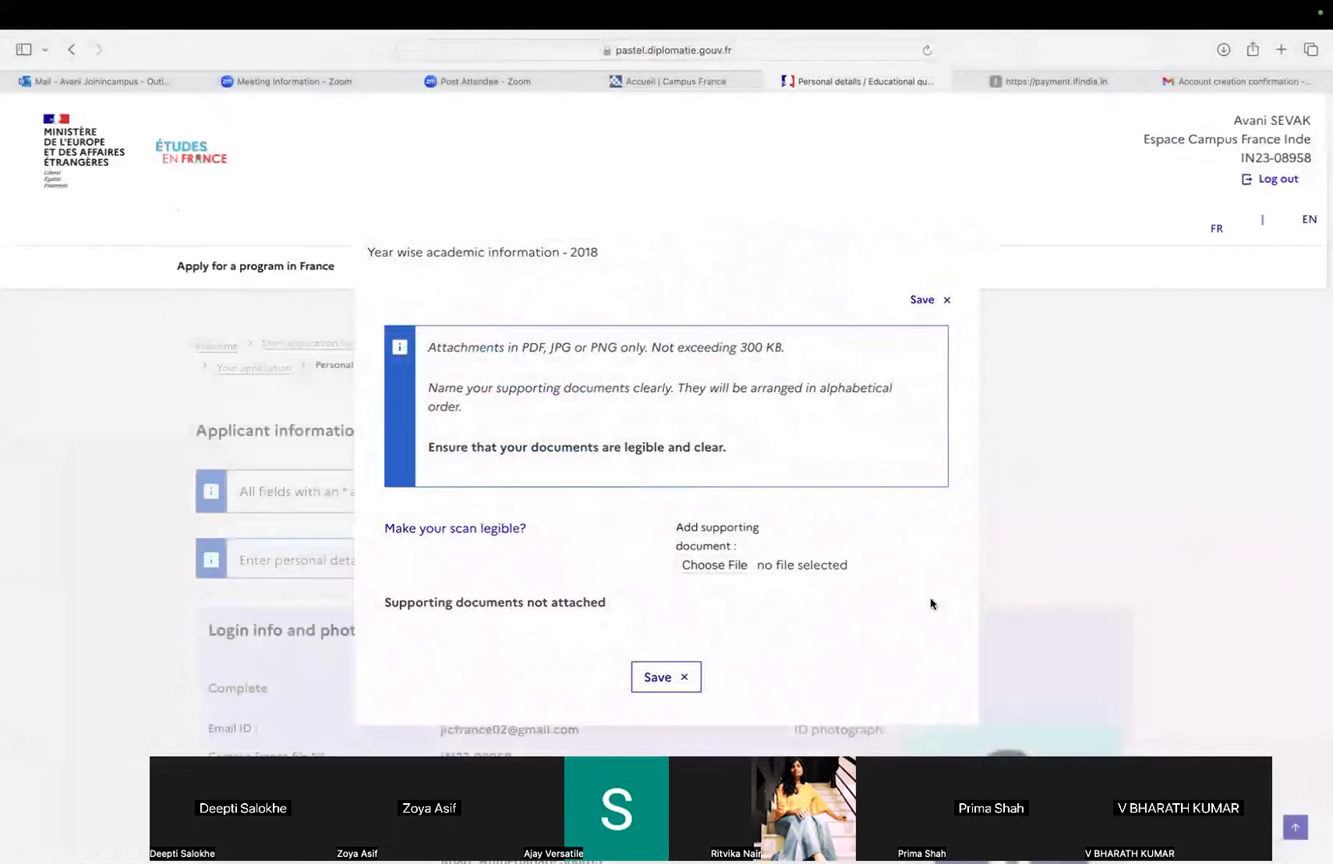
pyautogui.click(661, 677)
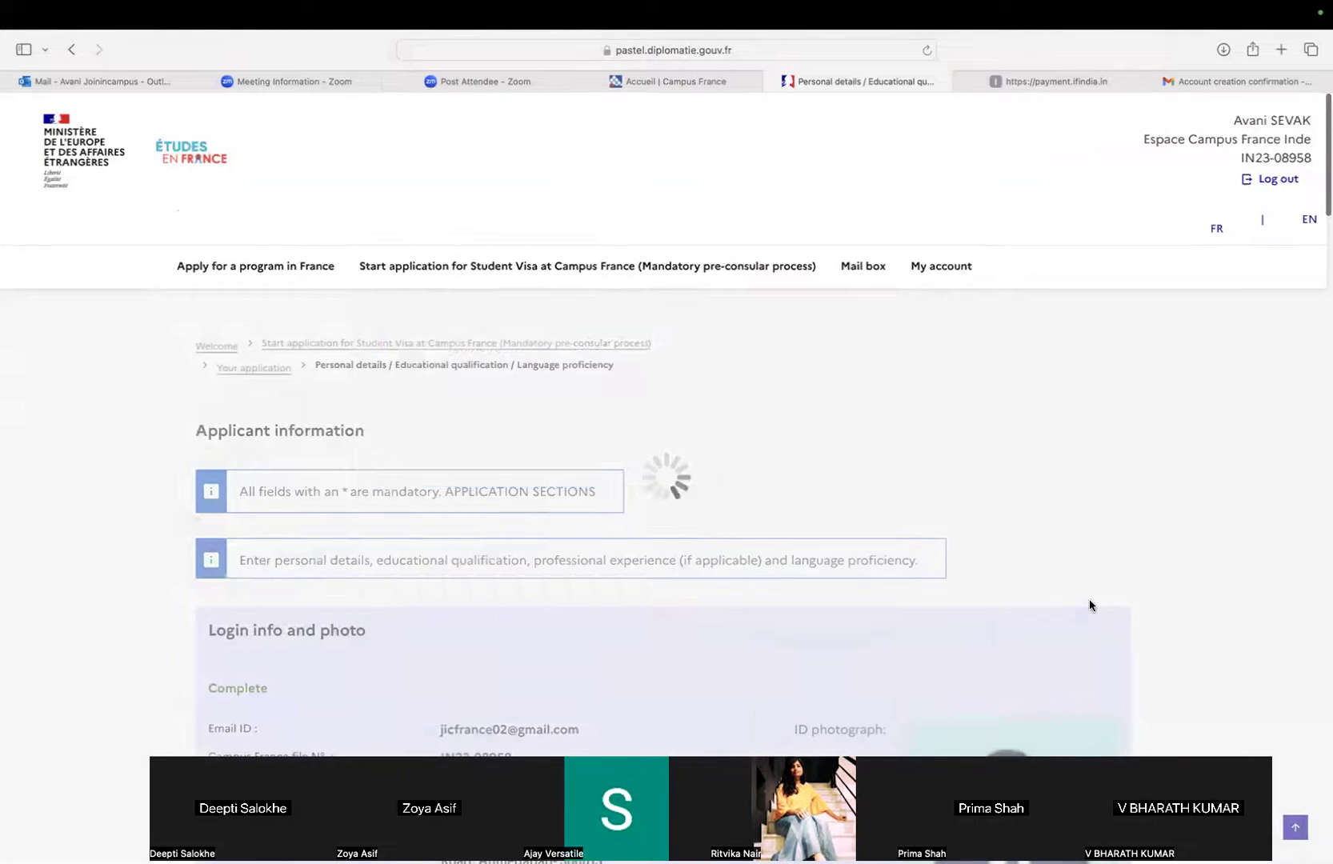
# Re-upload the offer letter PDF to the 2018 record and save the documents window
pyautogui.scroll(-4, 1092, 596)
pyautogui.scroll(-15, 1097, 587)
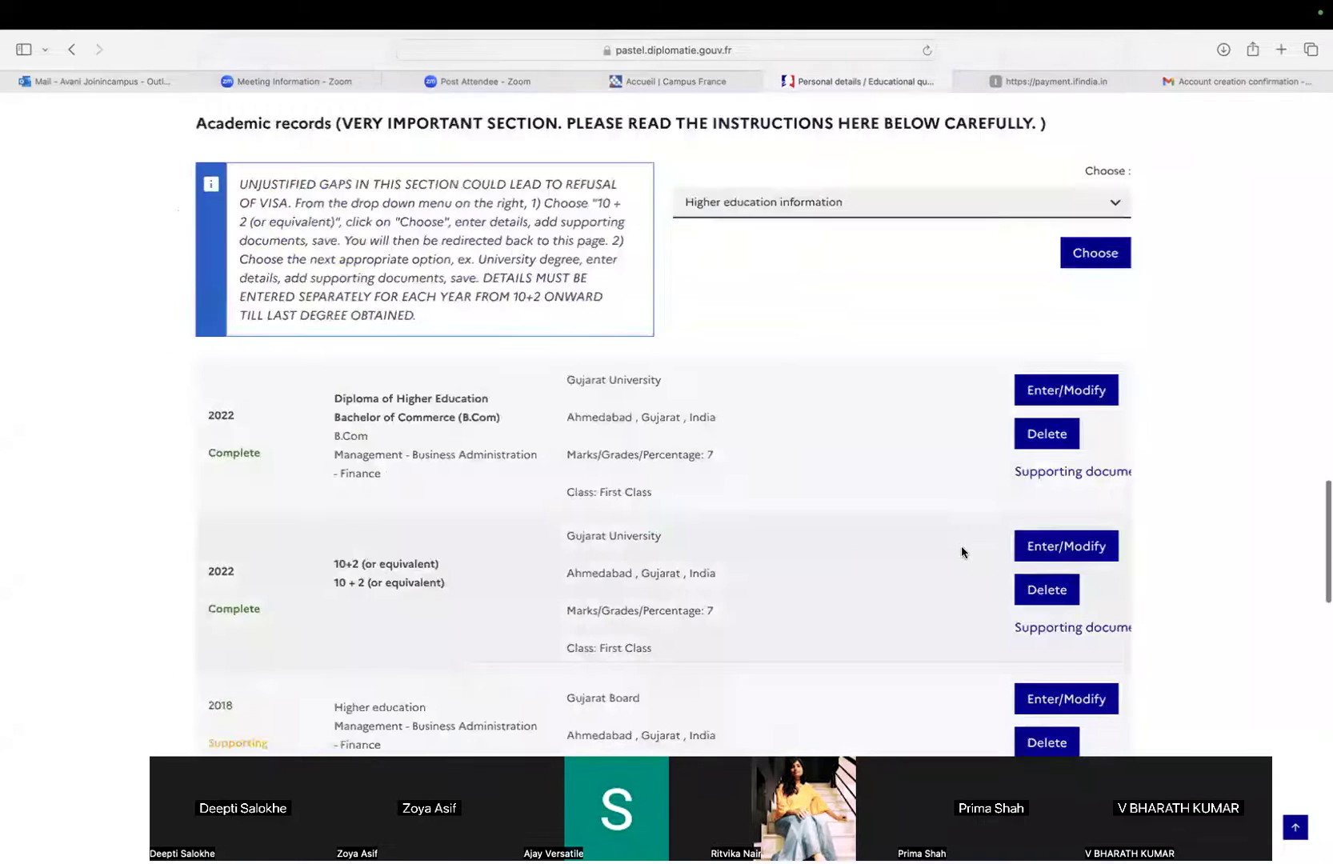
pyautogui.scroll(-5, 963, 548)
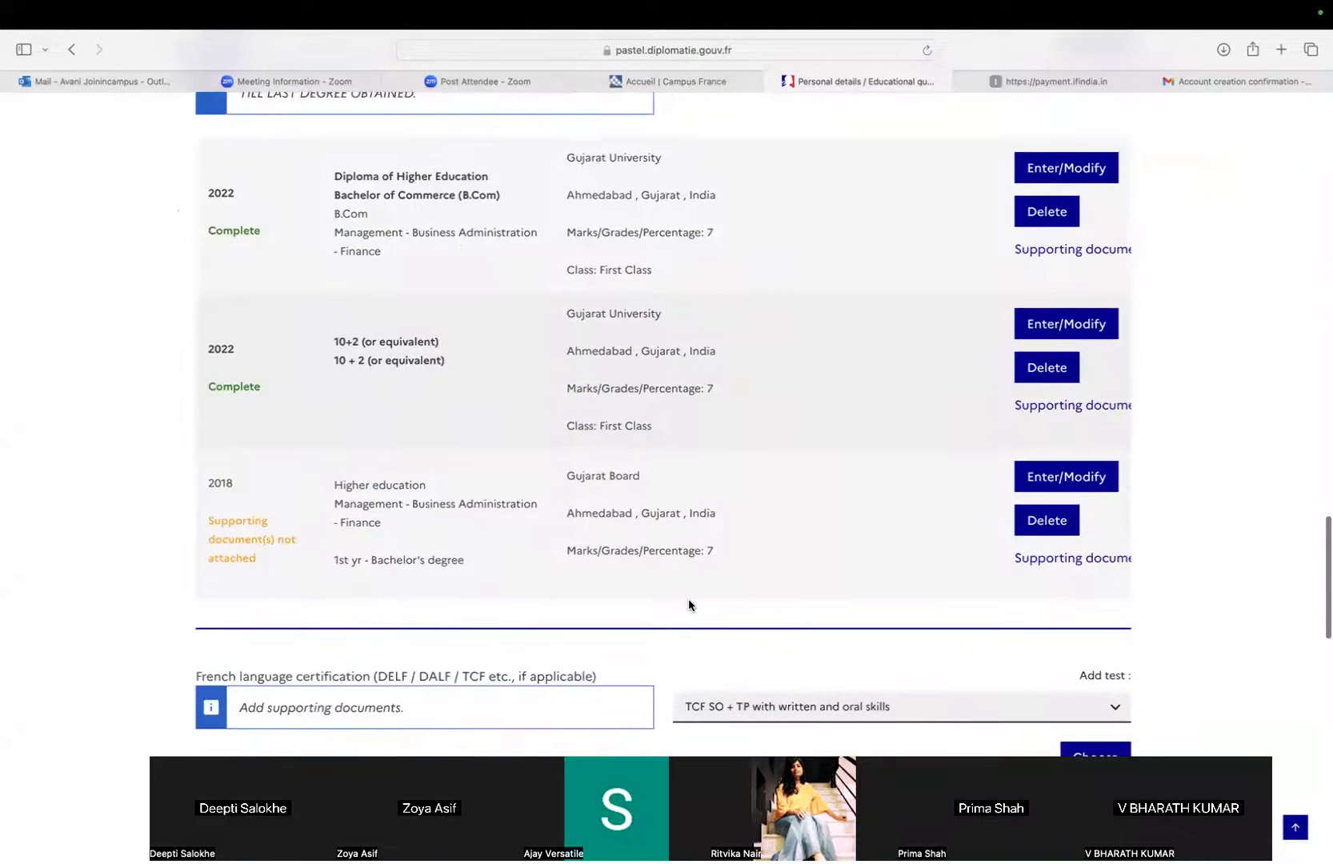
pyautogui.scroll(-2, 696, 601)
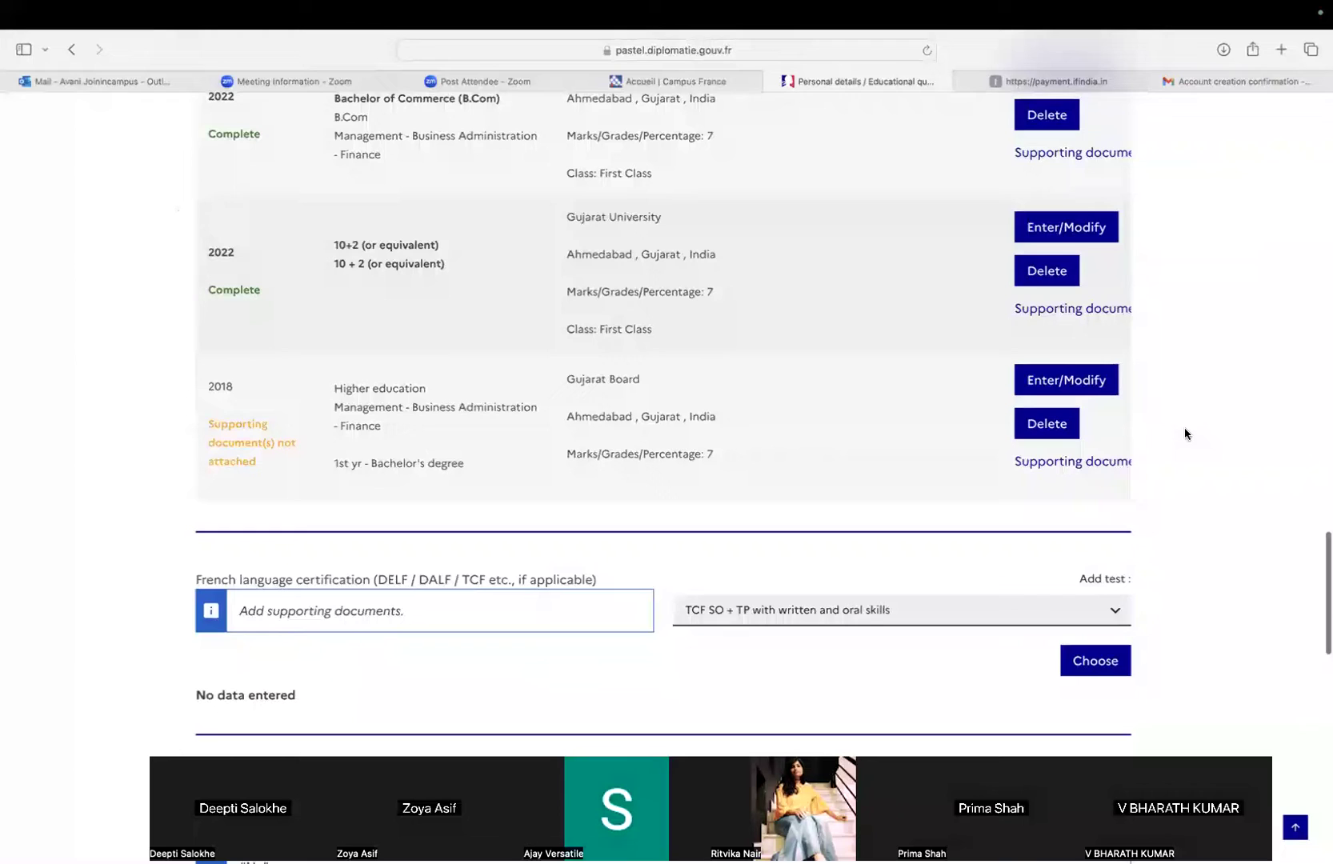
pyautogui.click(1049, 472)
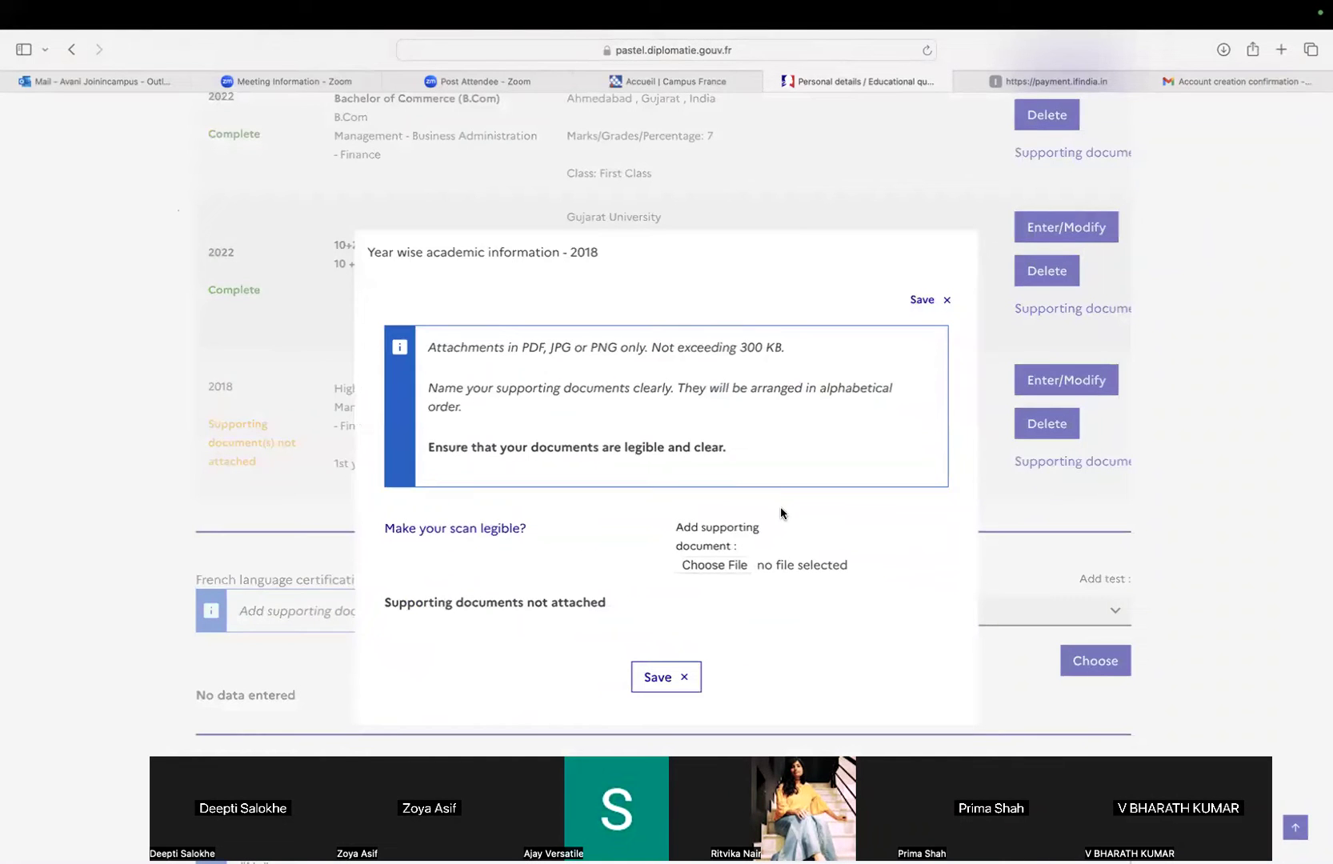
pyautogui.click(715, 563)
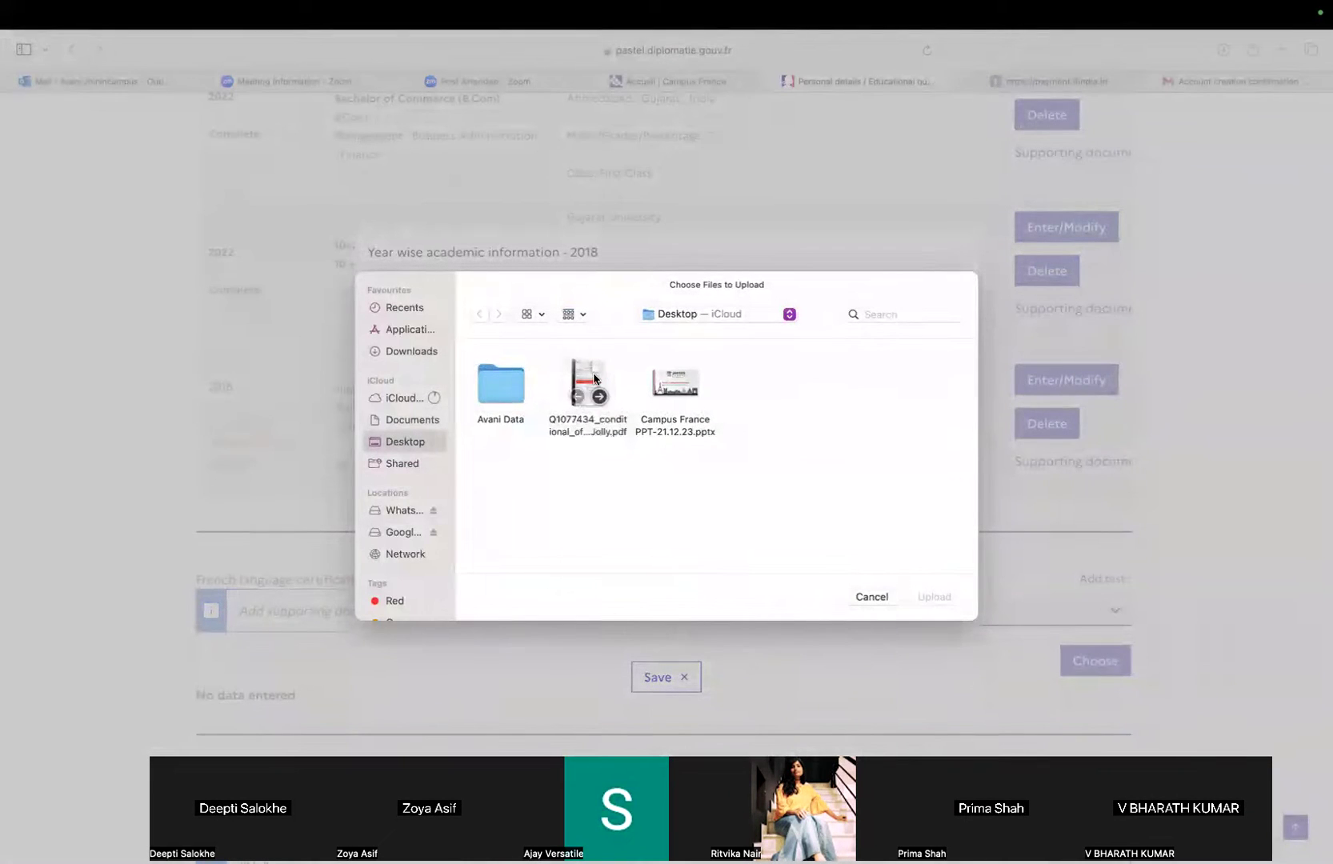
pyautogui.click(591, 392)
pyautogui.click(928, 597)
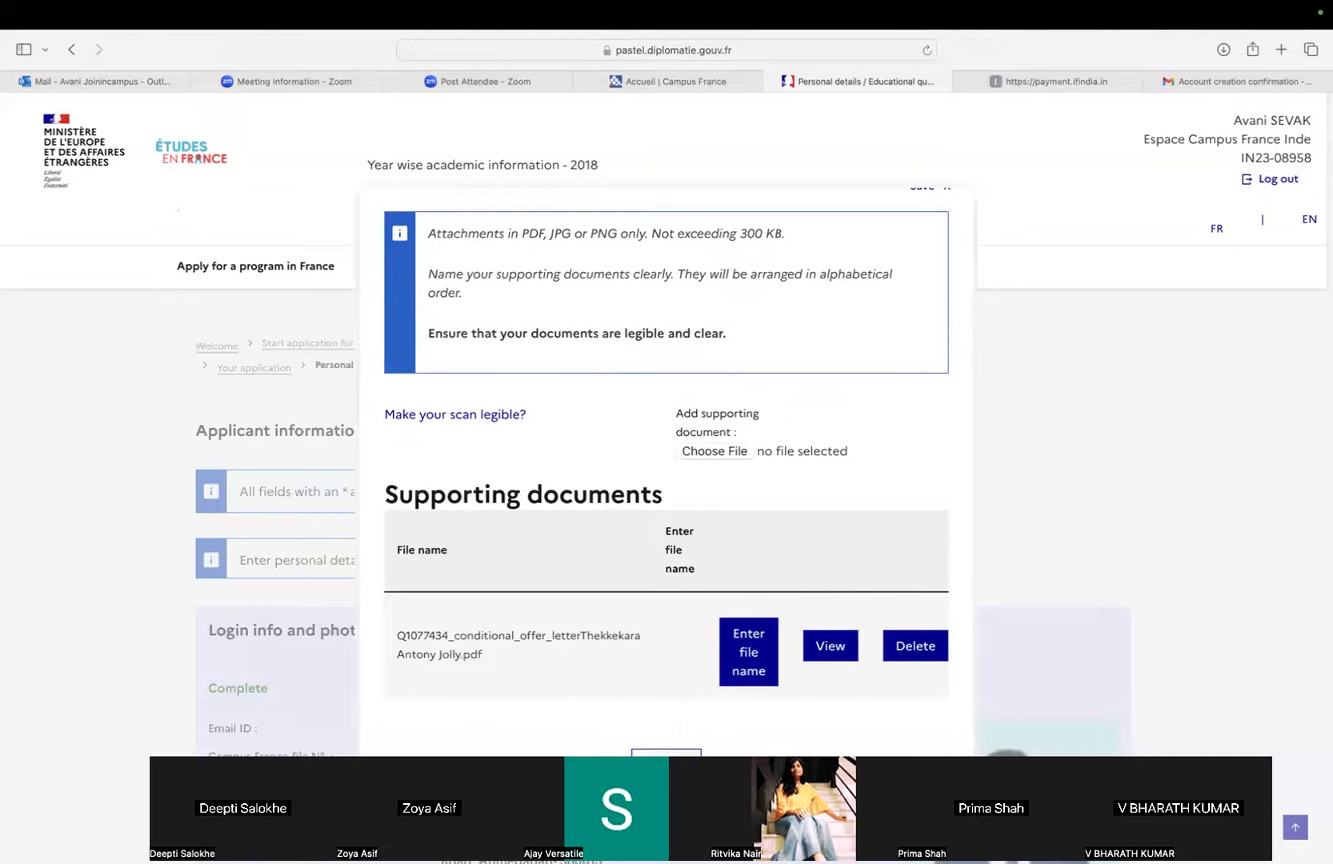
pyautogui.click(645, 752)
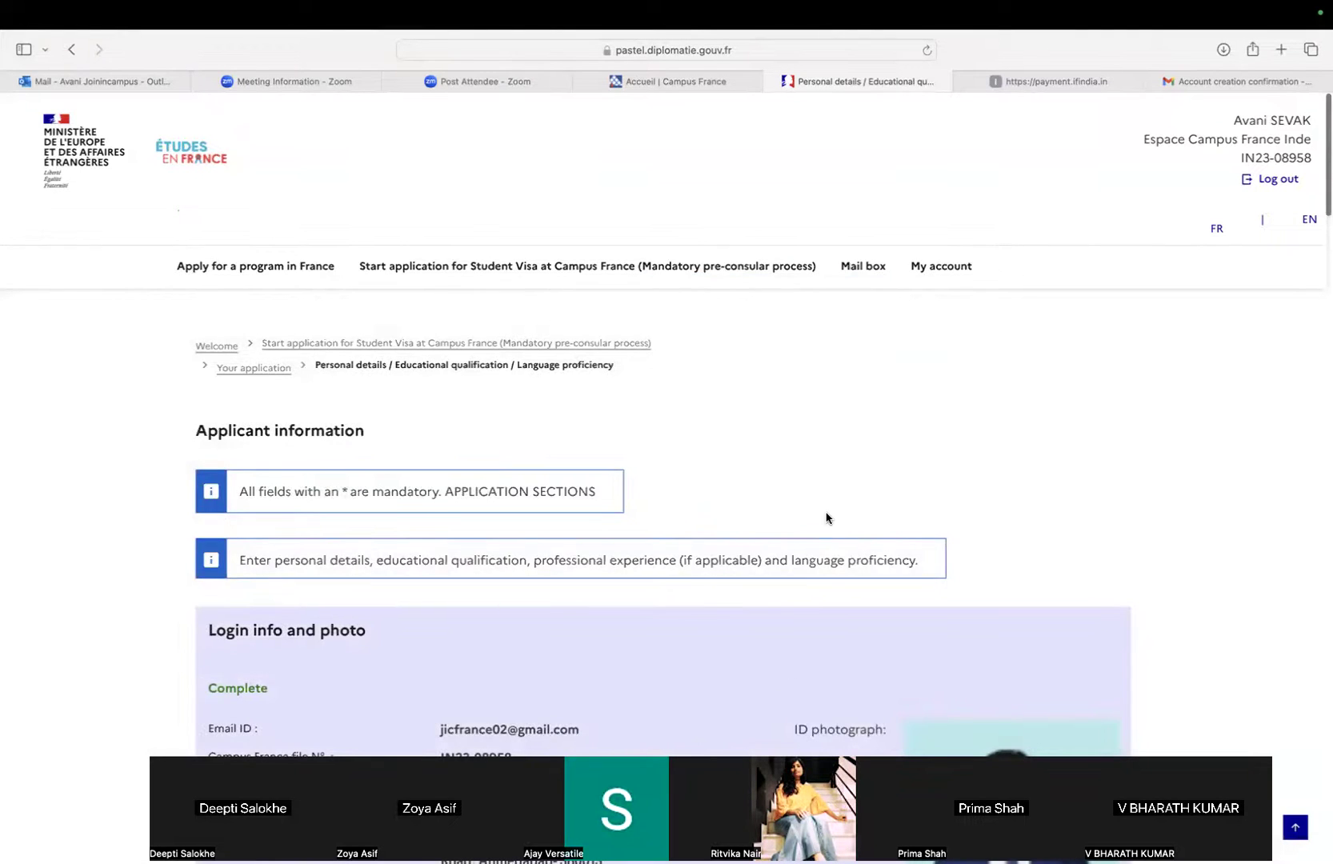
pyautogui.scroll(-20, 827, 519)
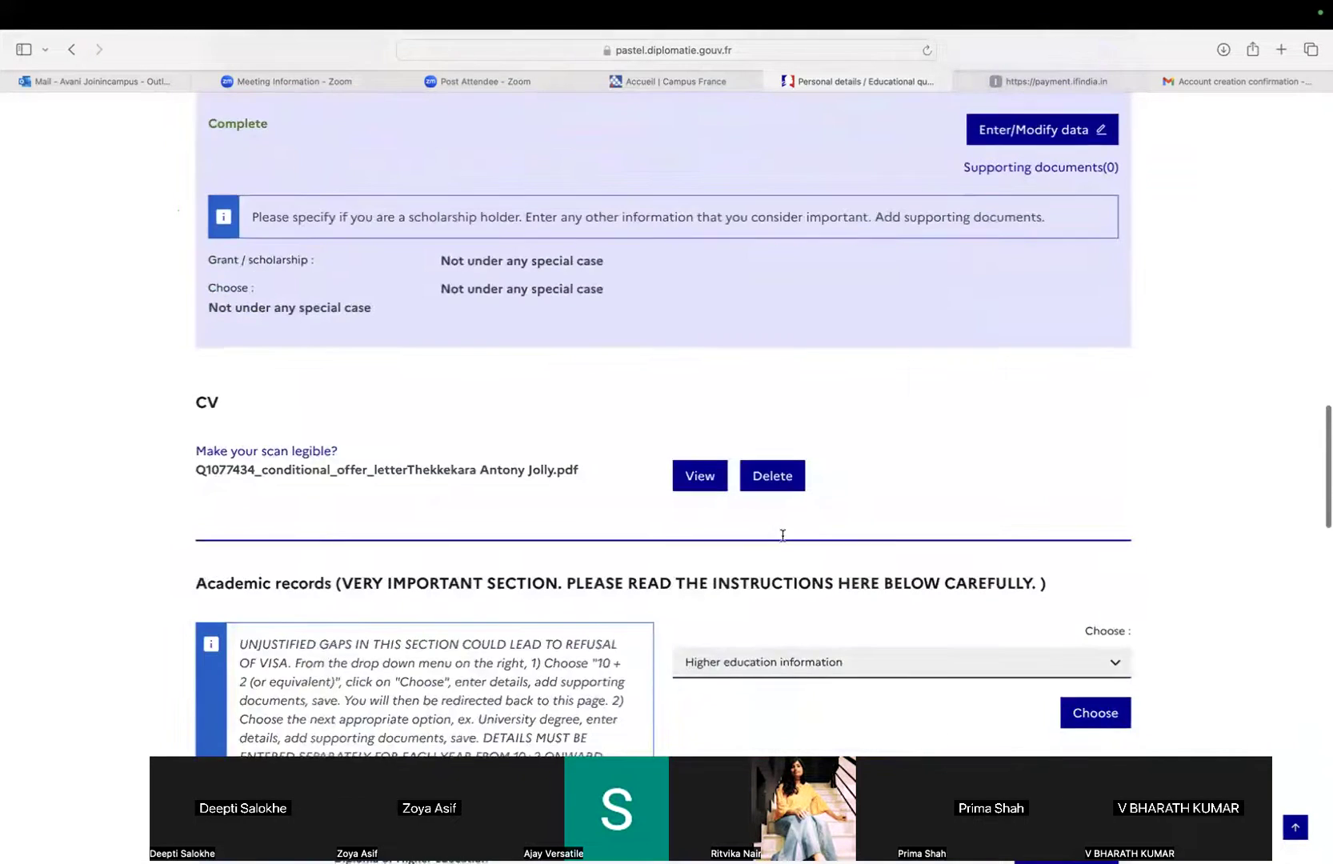
pyautogui.scroll(-7, 783, 535)
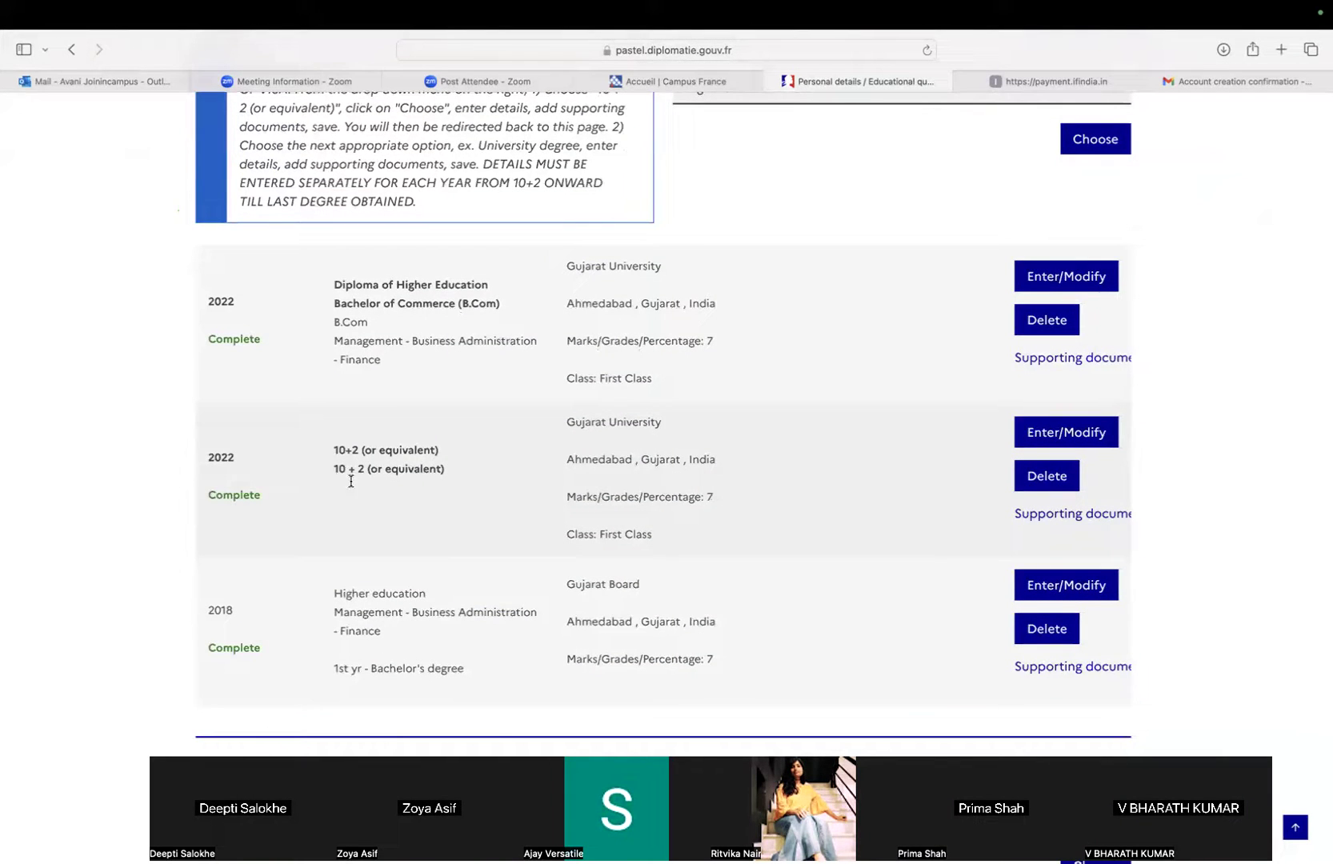
pyautogui.scroll(4, 648, 477)
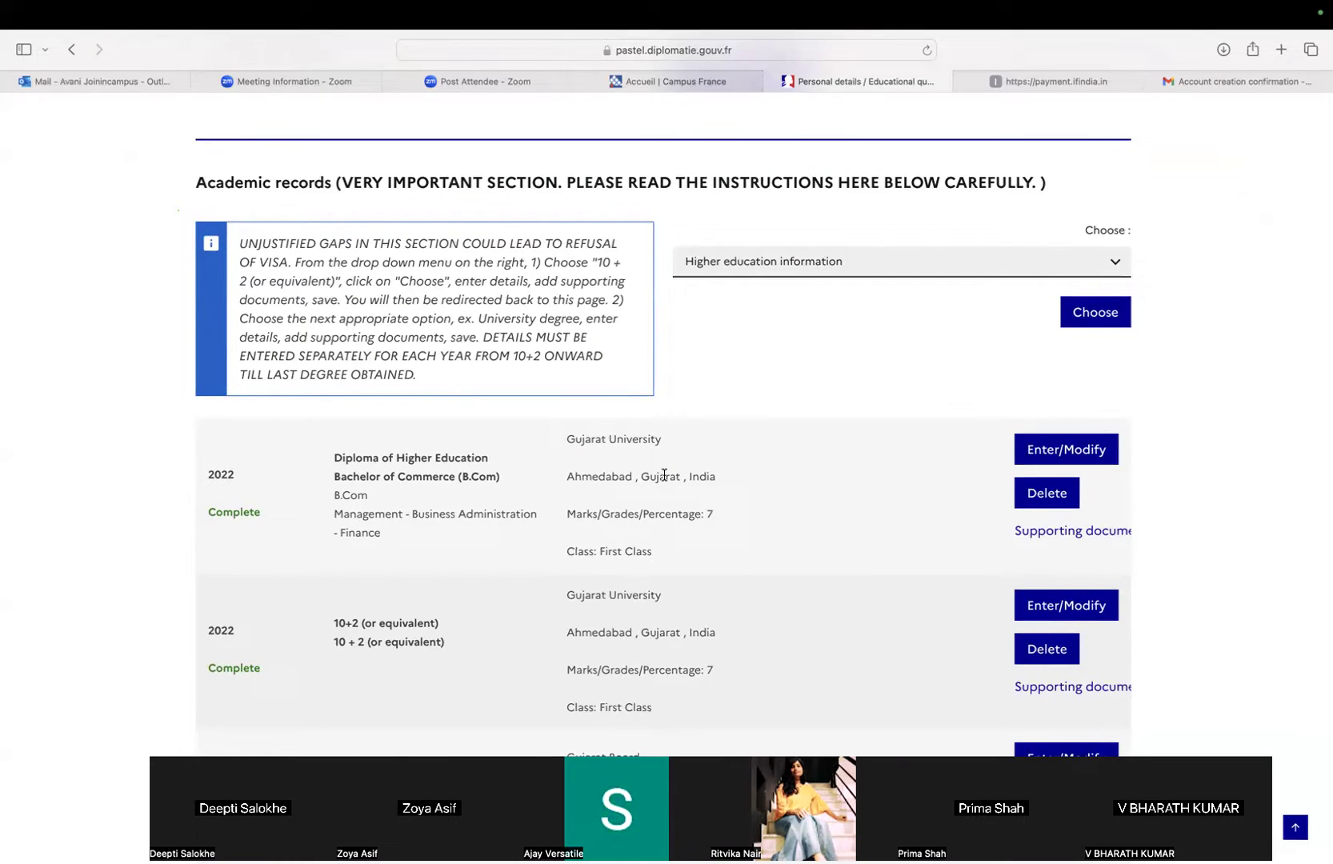
pyautogui.scroll(-3, 452, 541)
pyautogui.scroll(7, 448, 540)
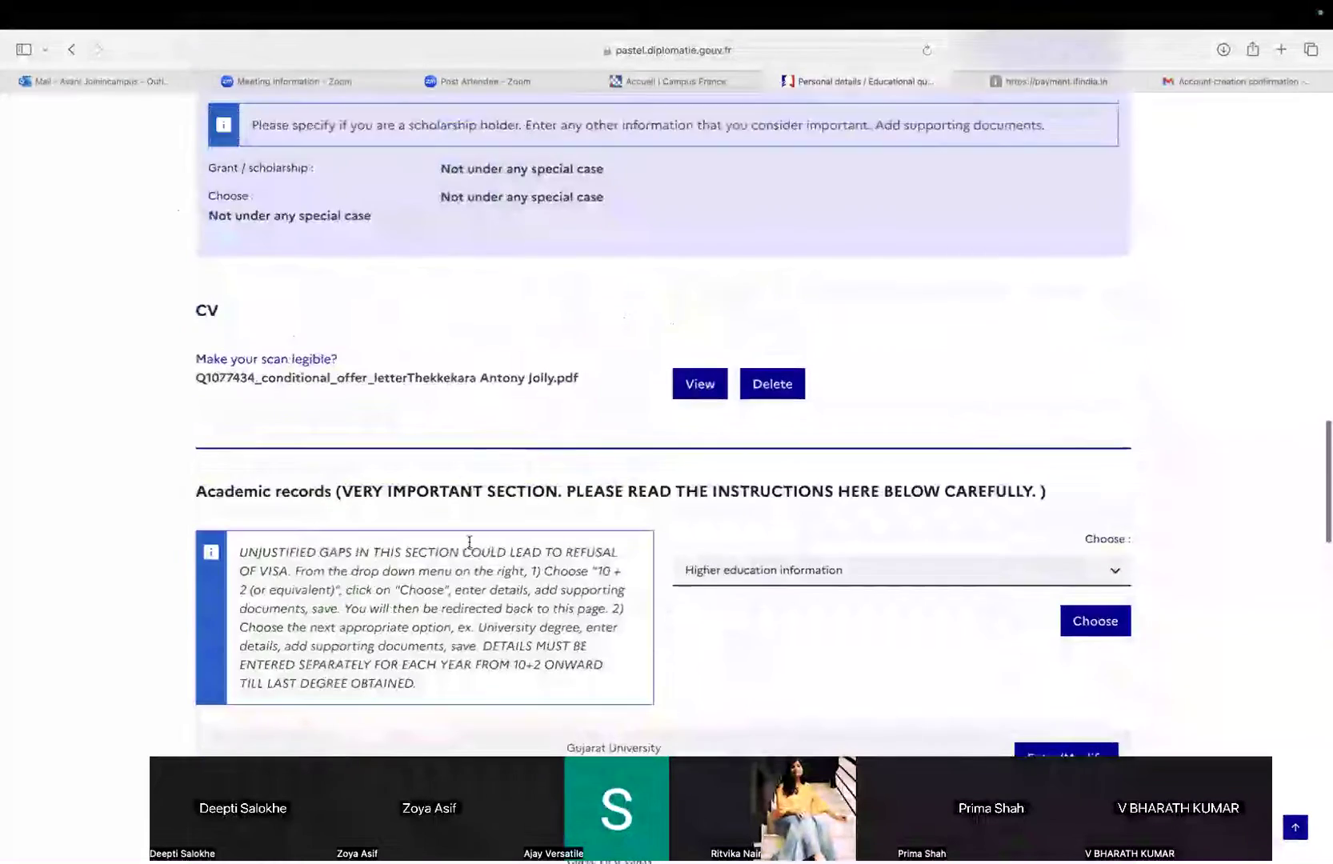
pyautogui.scroll(-7, 470, 541)
pyautogui.scroll(3, 364, 487)
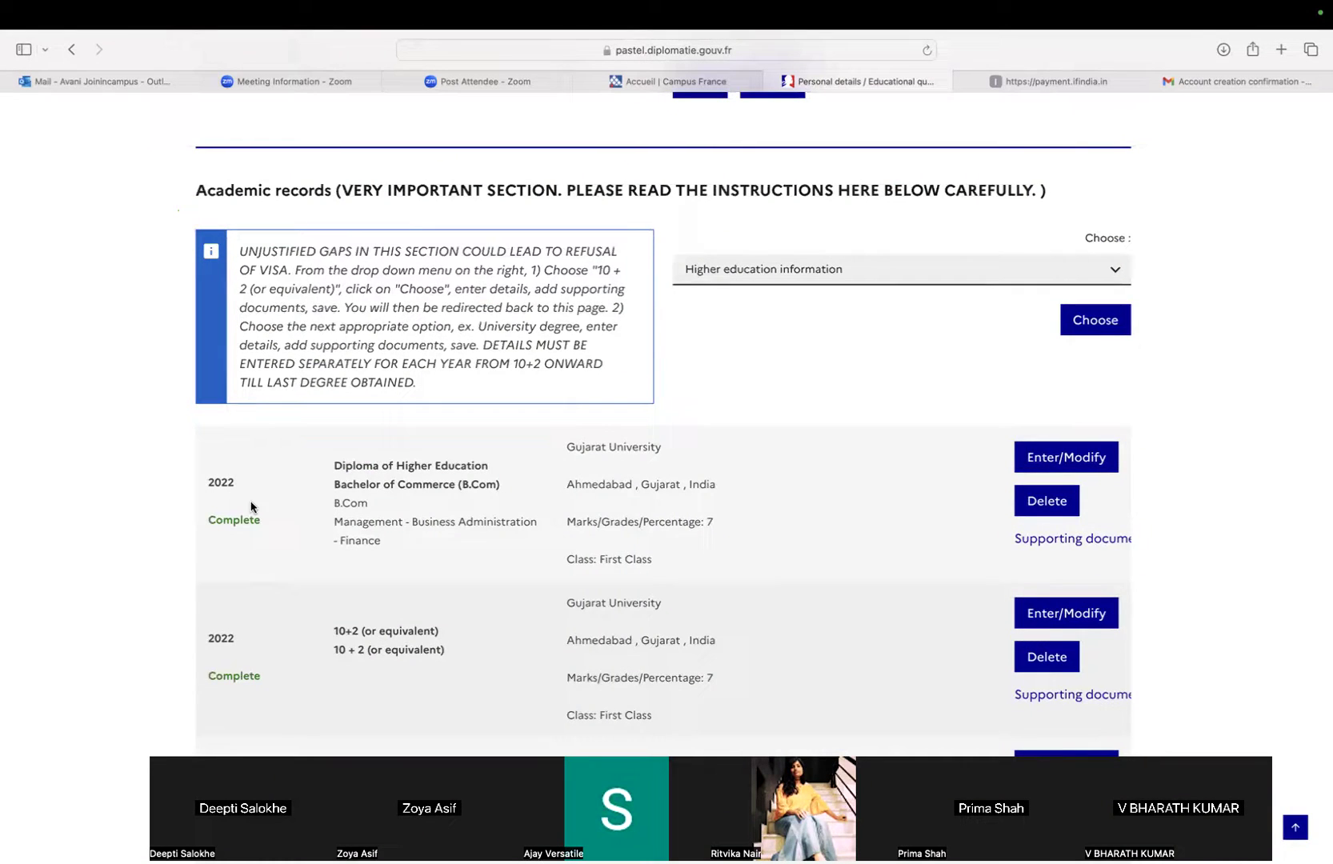
pyautogui.scroll(1, 357, 516)
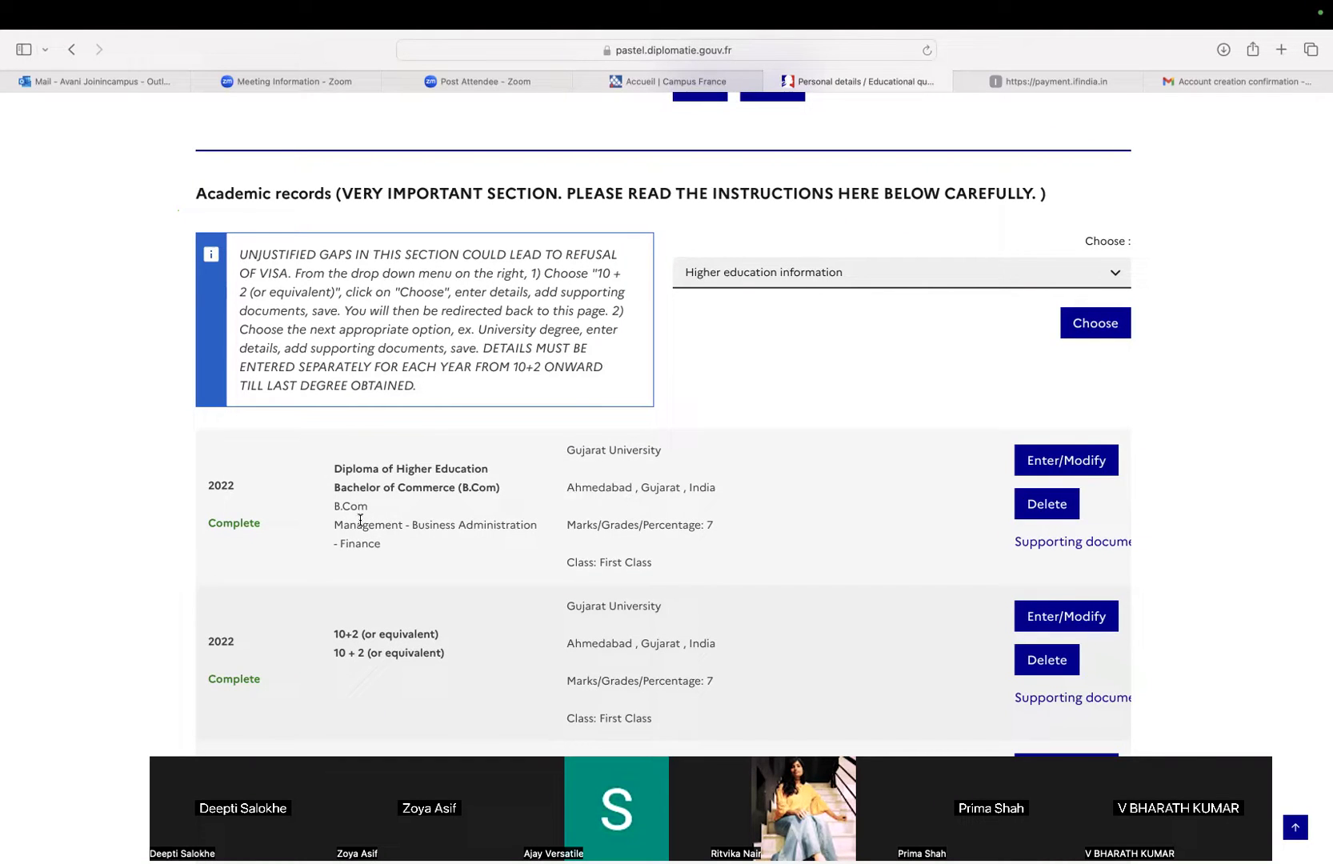
# Choose Other as the academic record type, open its form, and set academic year 2023
pyautogui.click(793, 281)
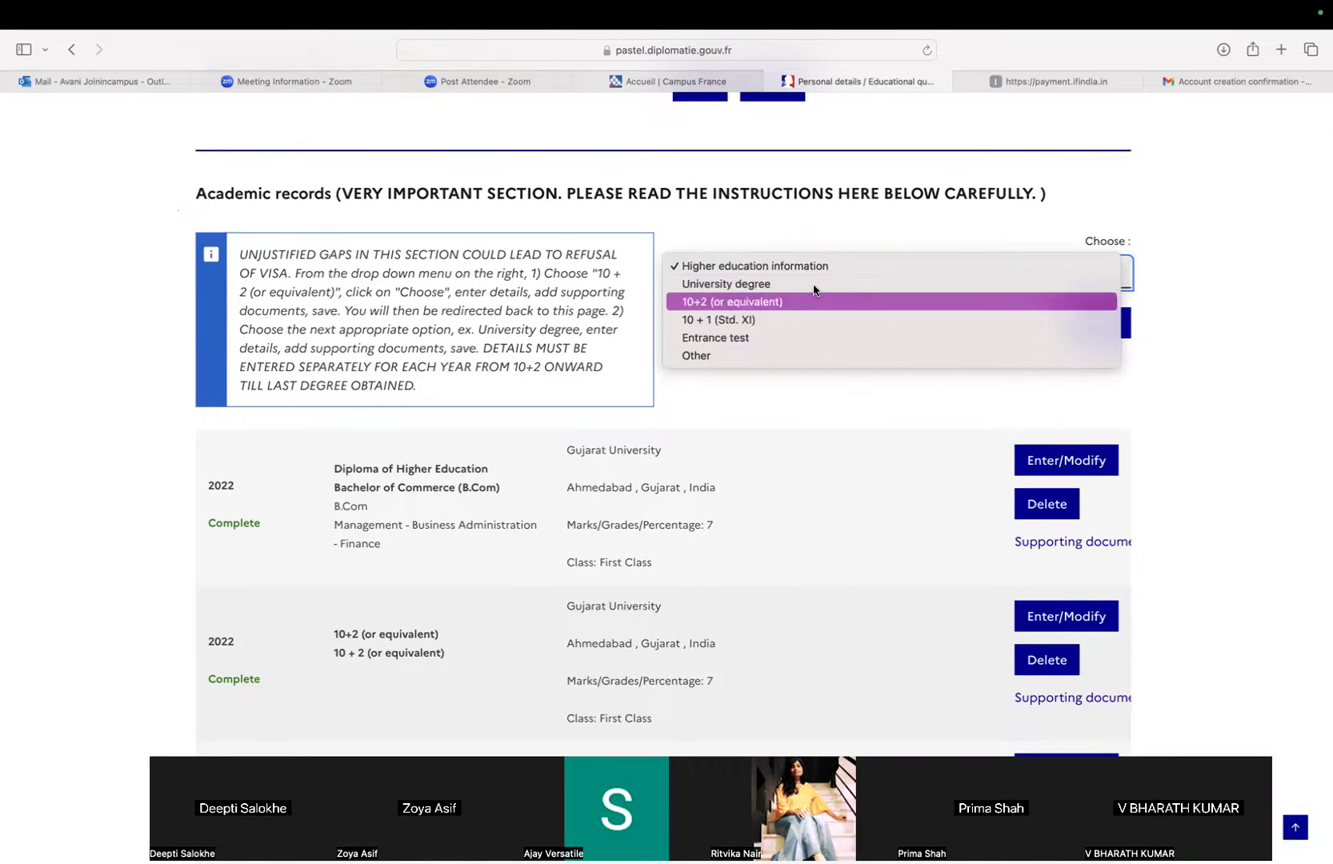
pyautogui.click(821, 430)
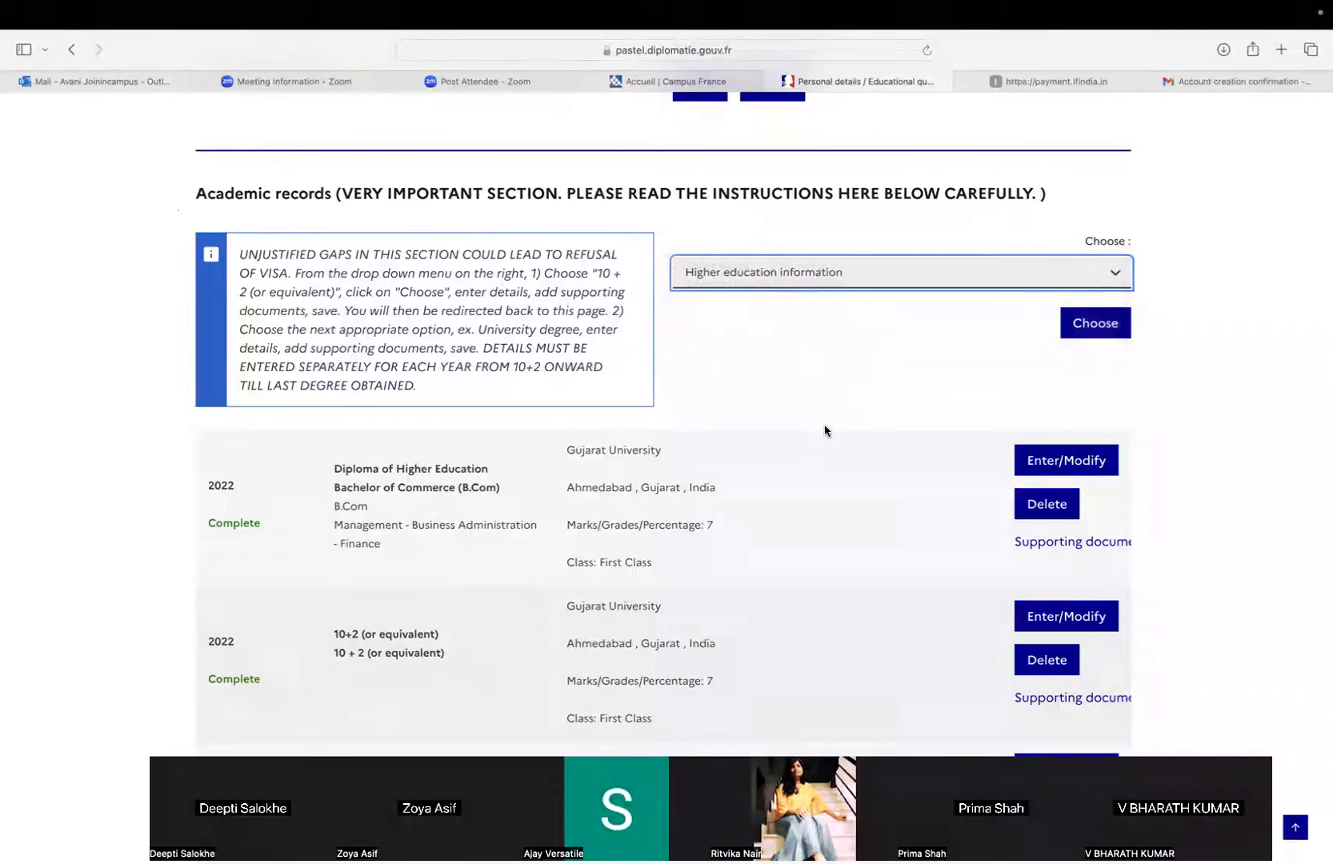
pyautogui.click(772, 271)
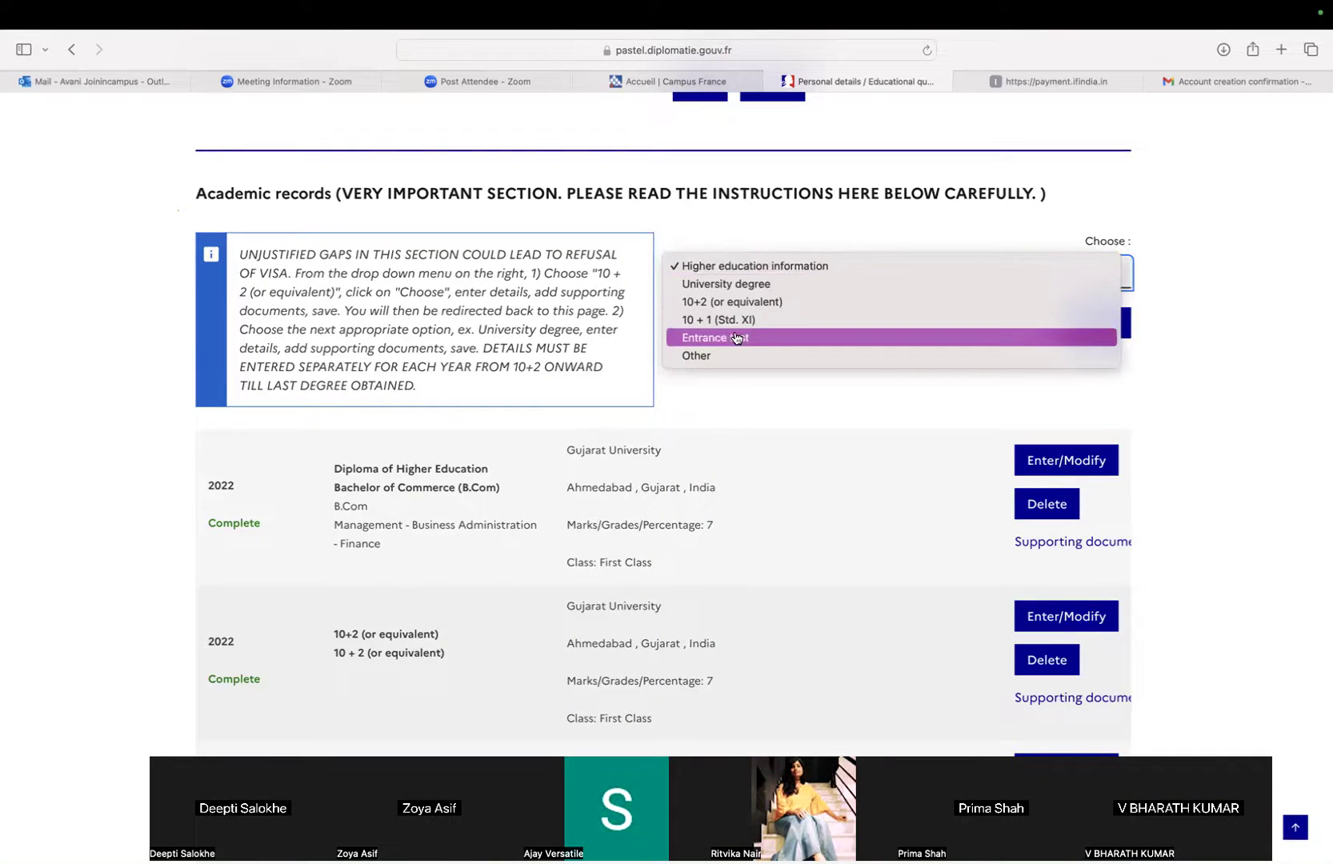
pyautogui.click(715, 358)
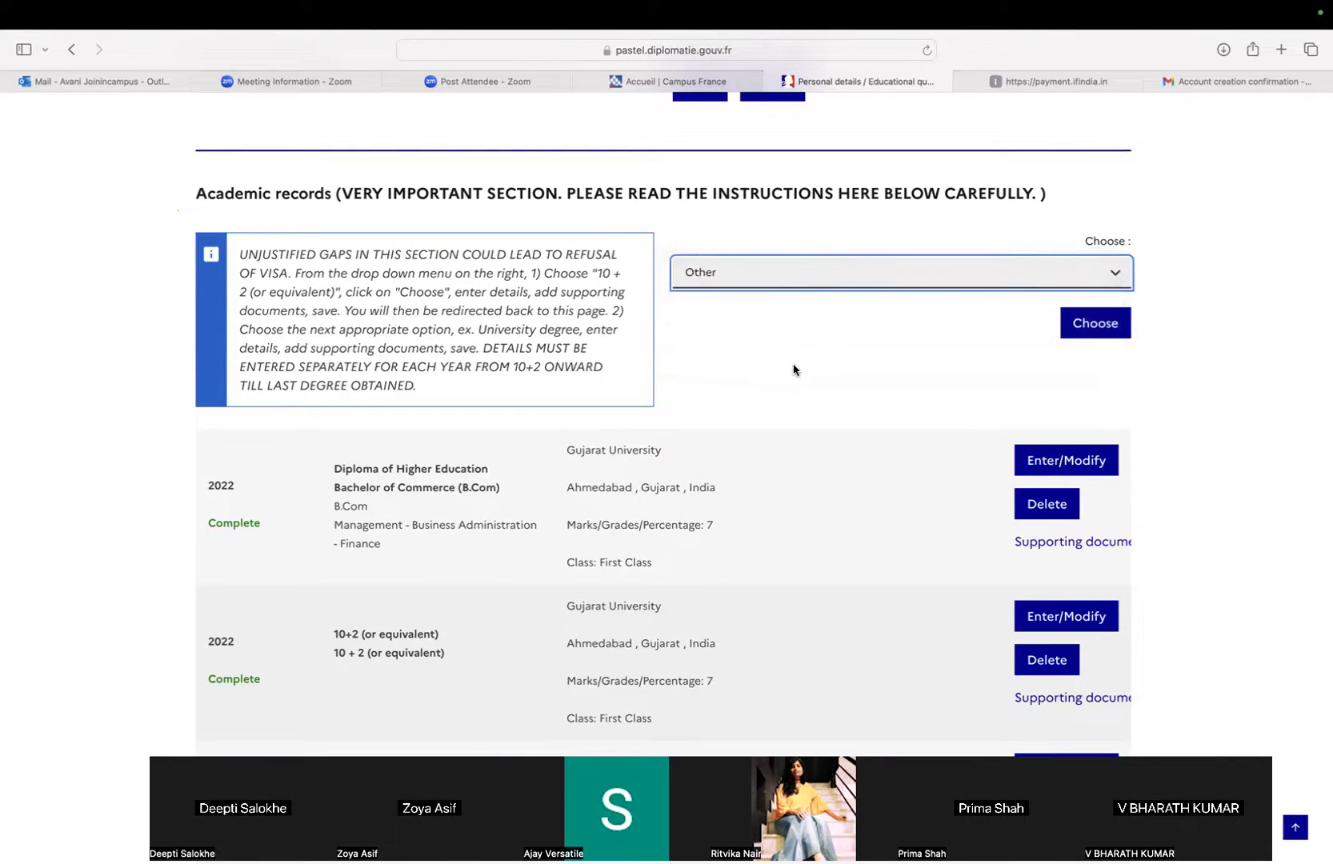
pyautogui.click(1089, 333)
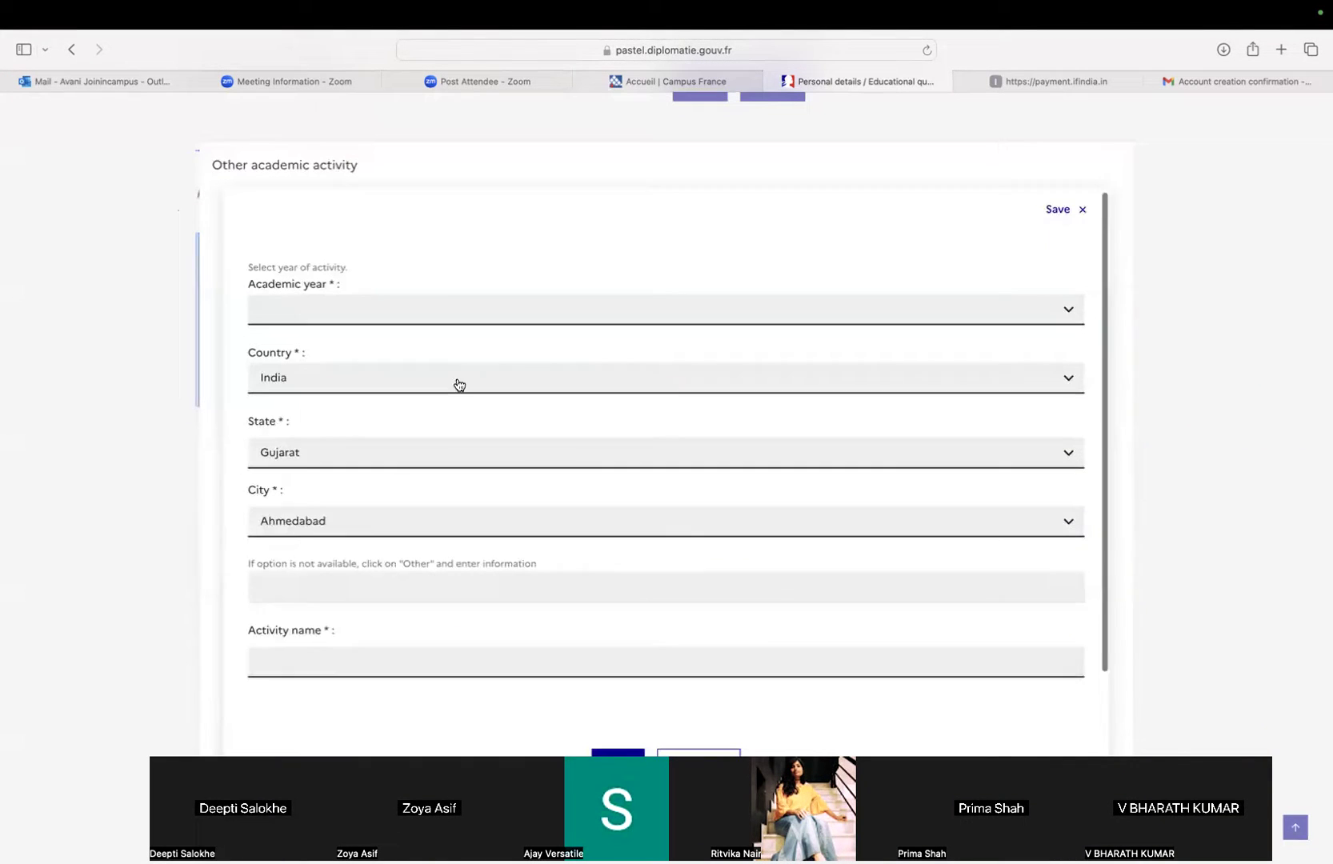
pyautogui.scroll(-1, 455, 381)
pyautogui.click(370, 283)
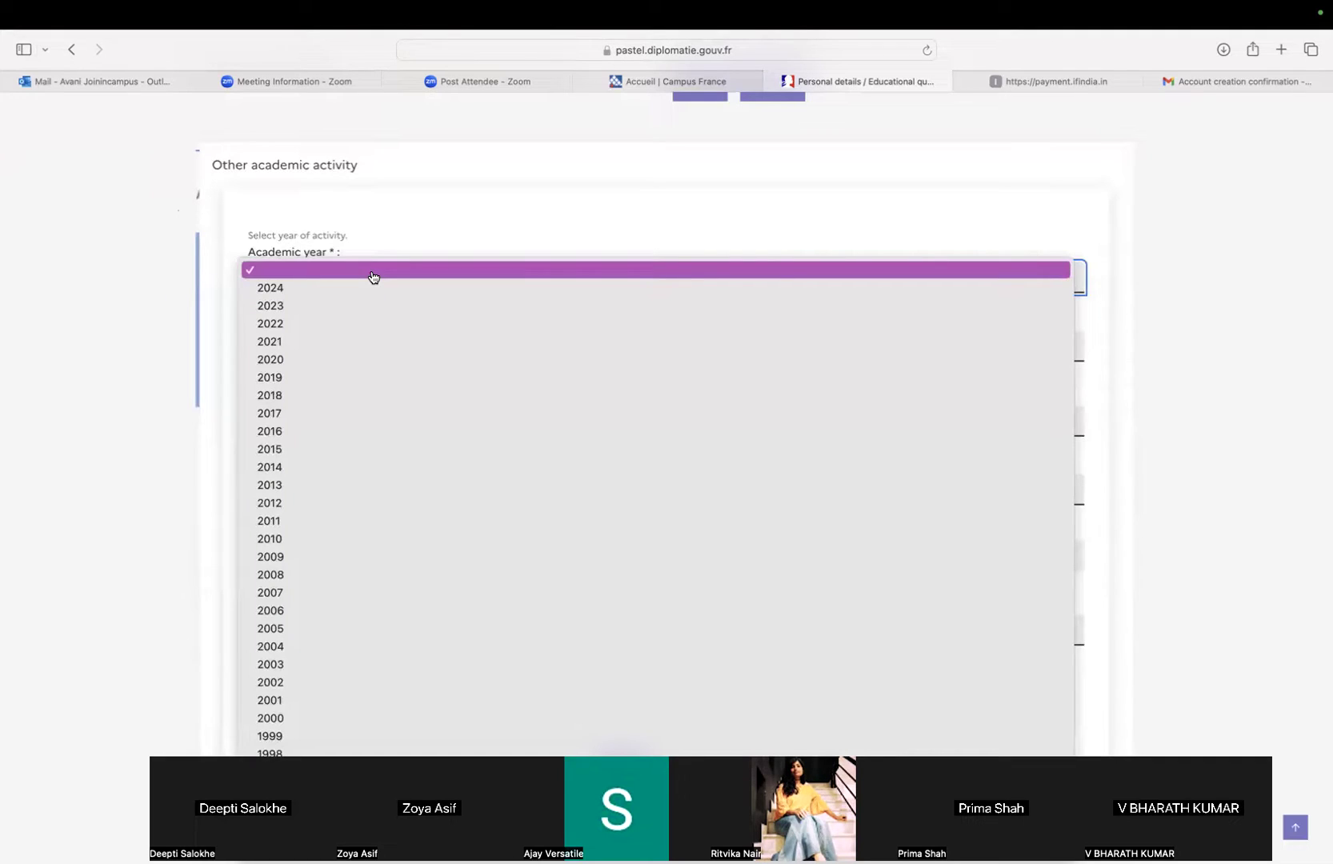
pyautogui.click(105, 330)
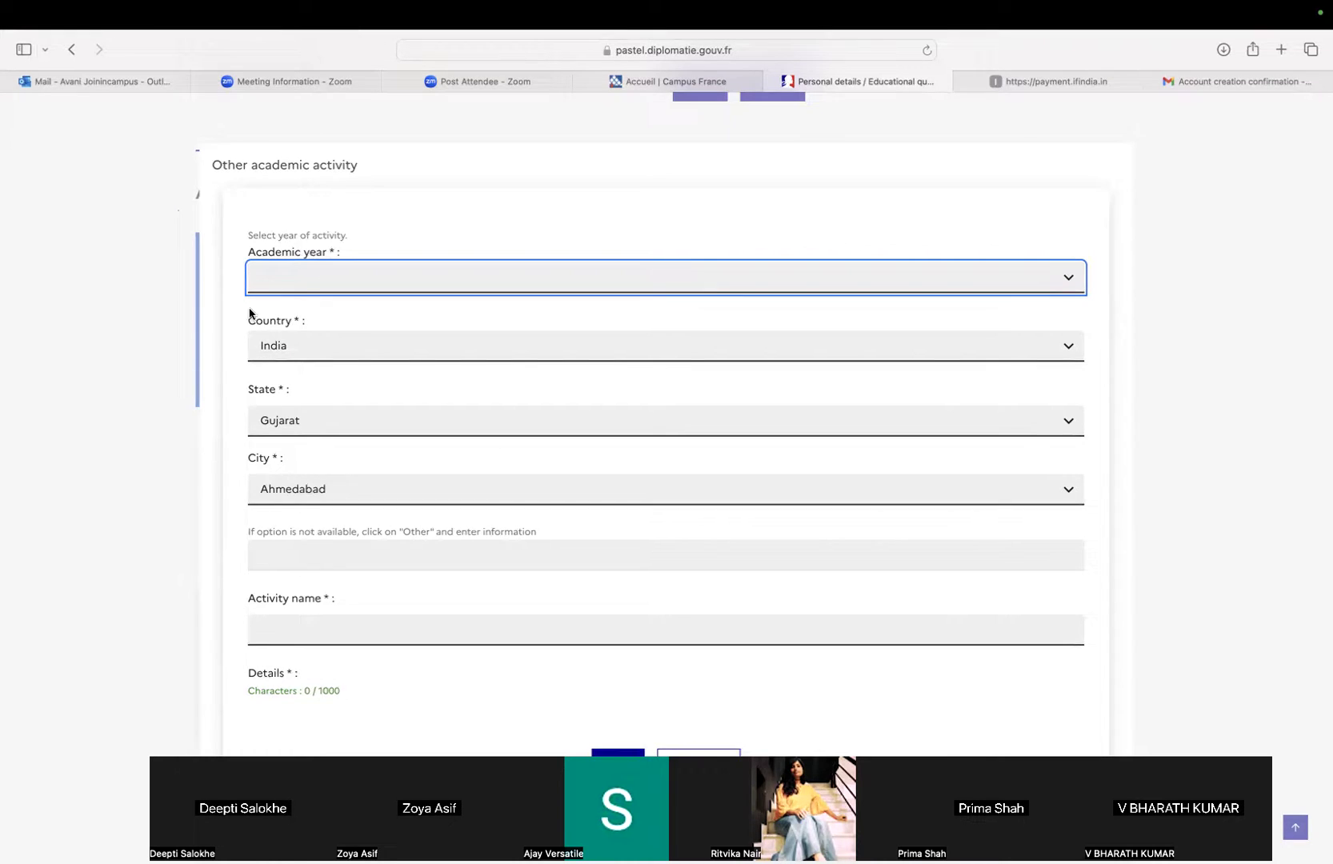
pyautogui.click(369, 277)
pyautogui.click(325, 307)
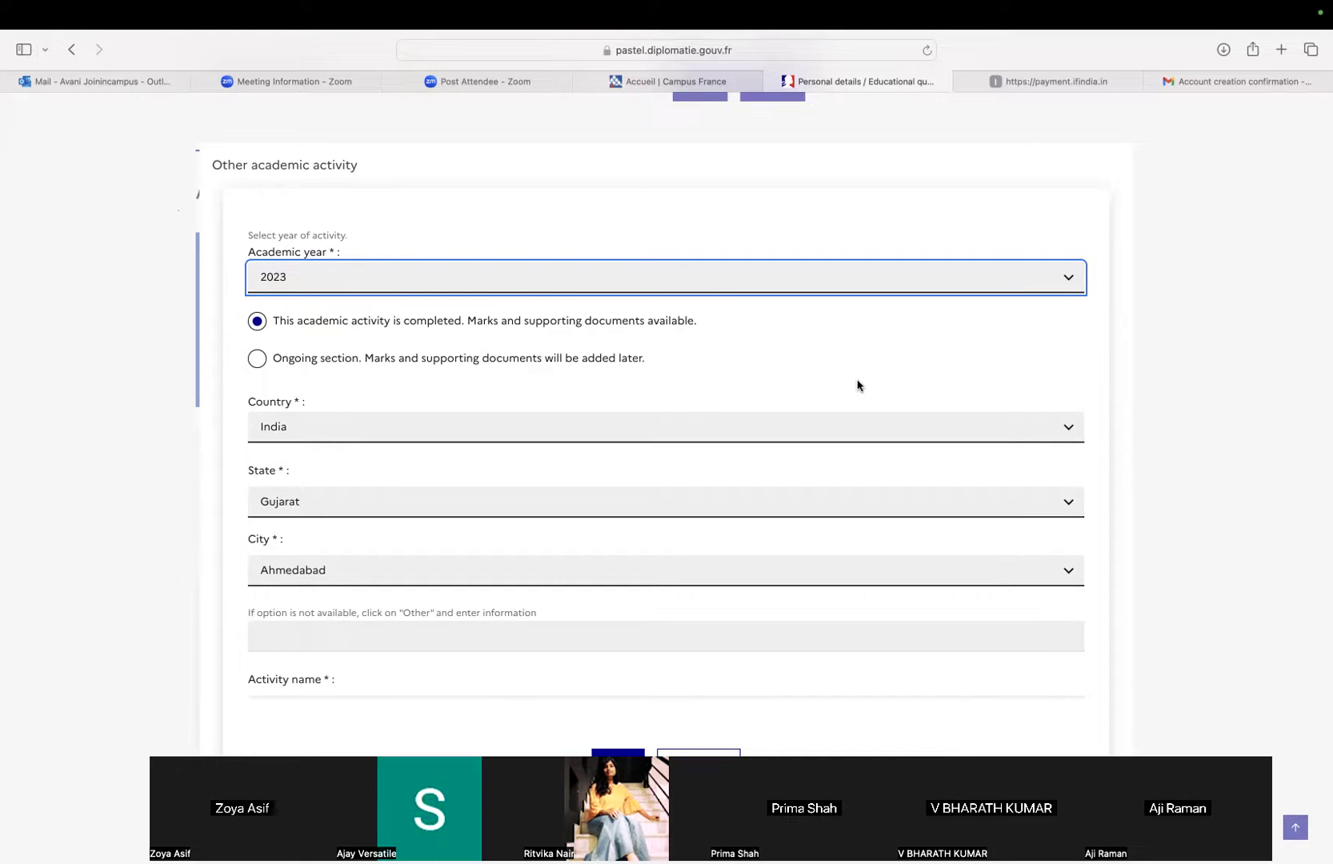
# Select the Ongoing option for the 2023 Other academic activity
pyautogui.click(257, 359)
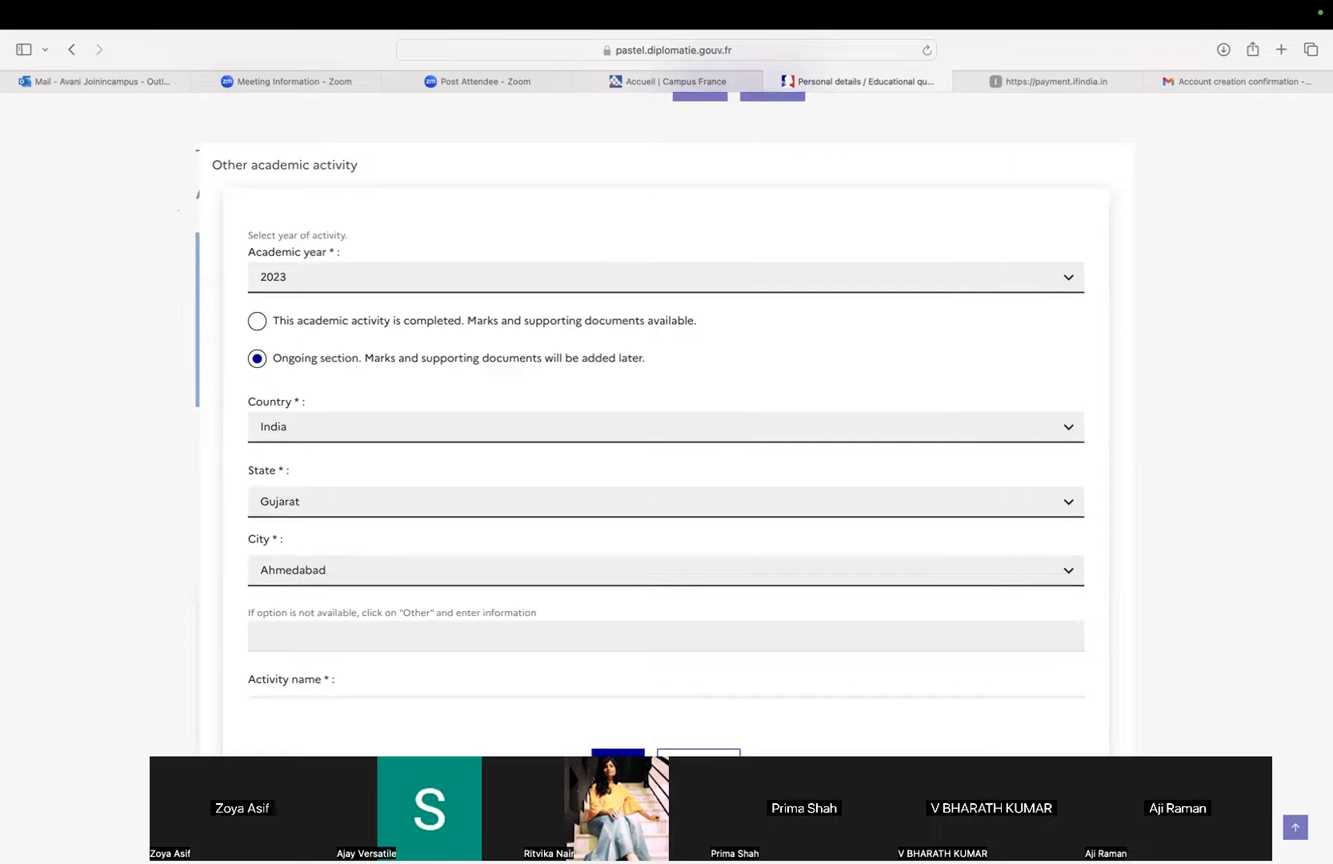
pyautogui.click(1273, 817)
pyautogui.click(1272, 817)
pyautogui.click(1273, 817)
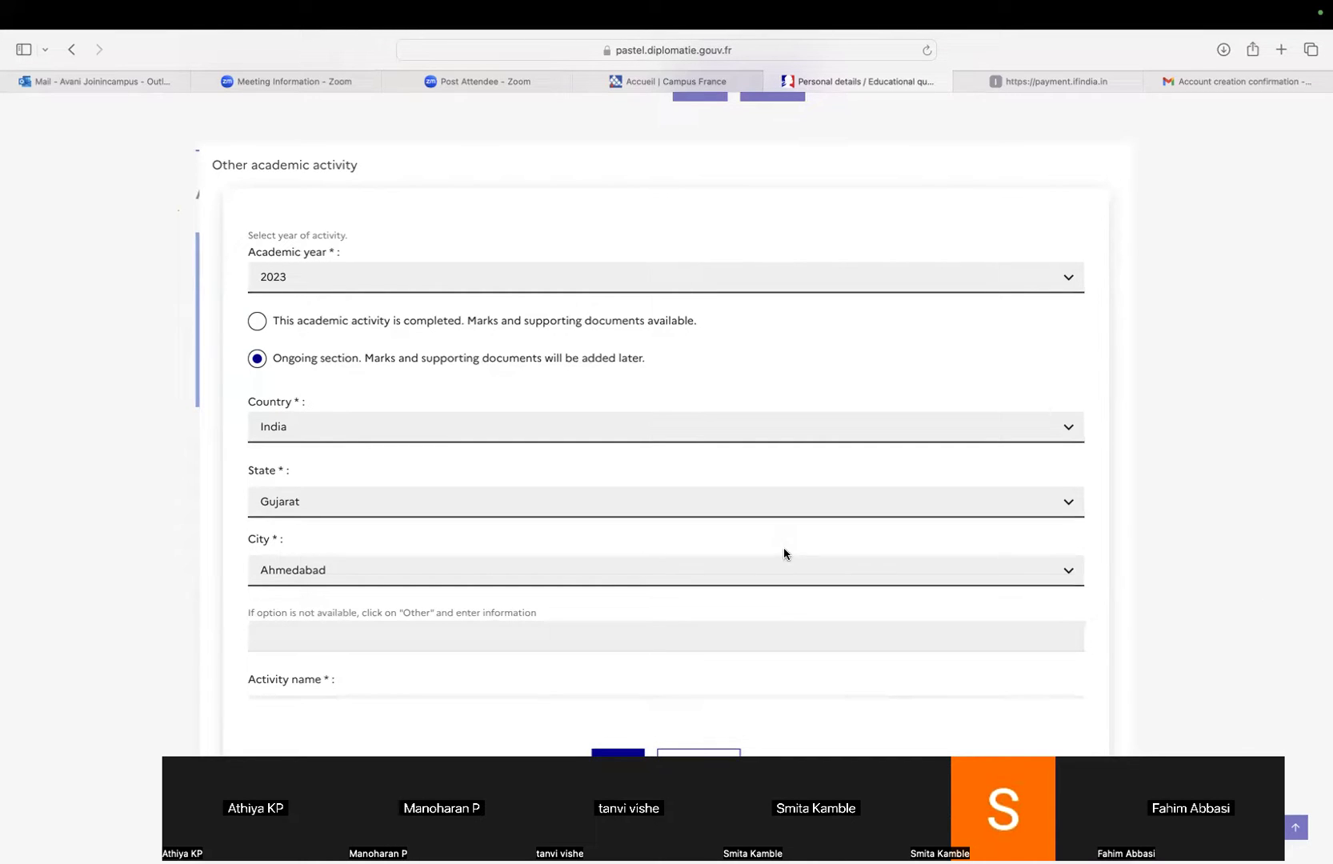
# Mark the activity completed, name it 'ABCCCC' with details 'ABCCC', and save it
pyautogui.click(266, 320)
pyautogui.scroll(-1, 302, 408)
pyautogui.scroll(-4, 328, 524)
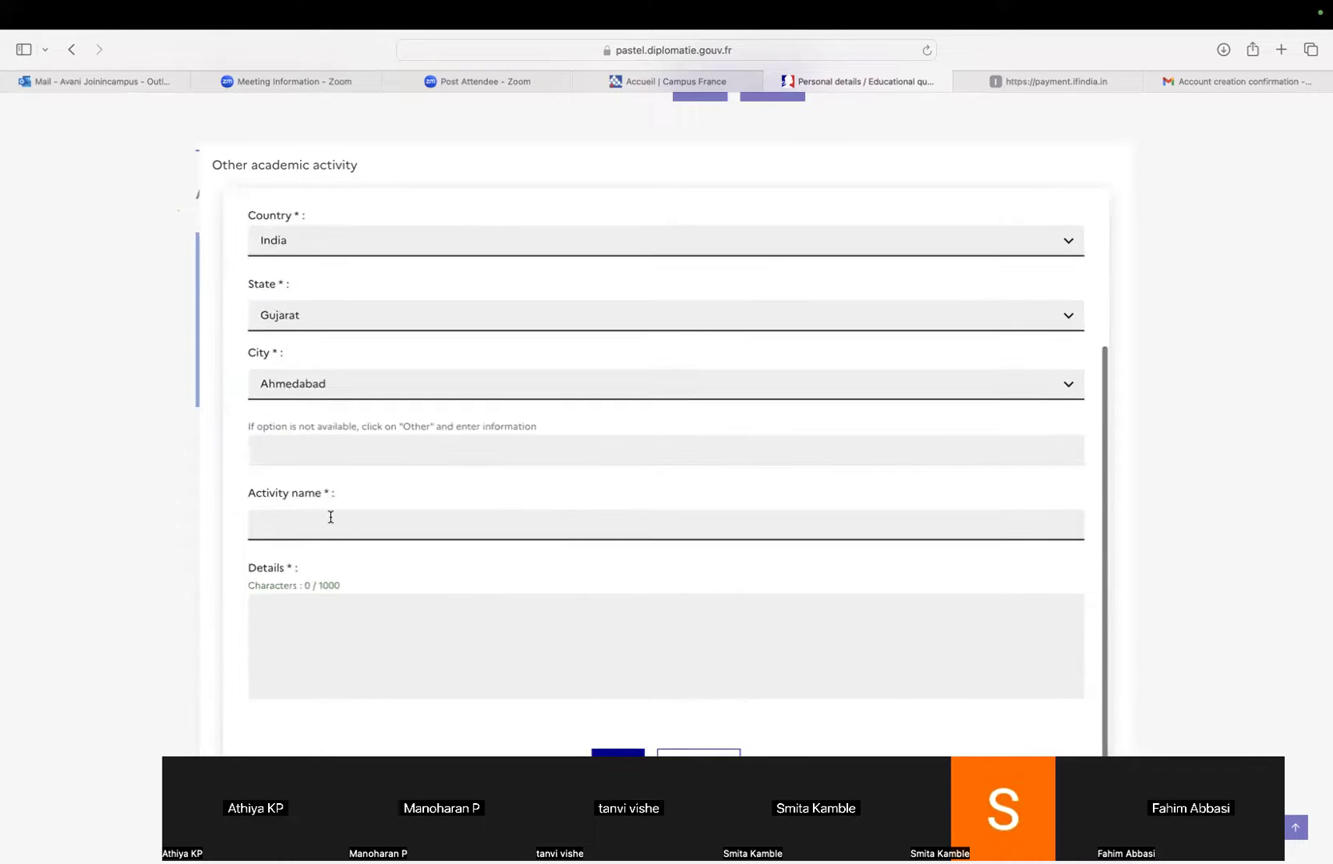
pyautogui.scroll(-1, 357, 509)
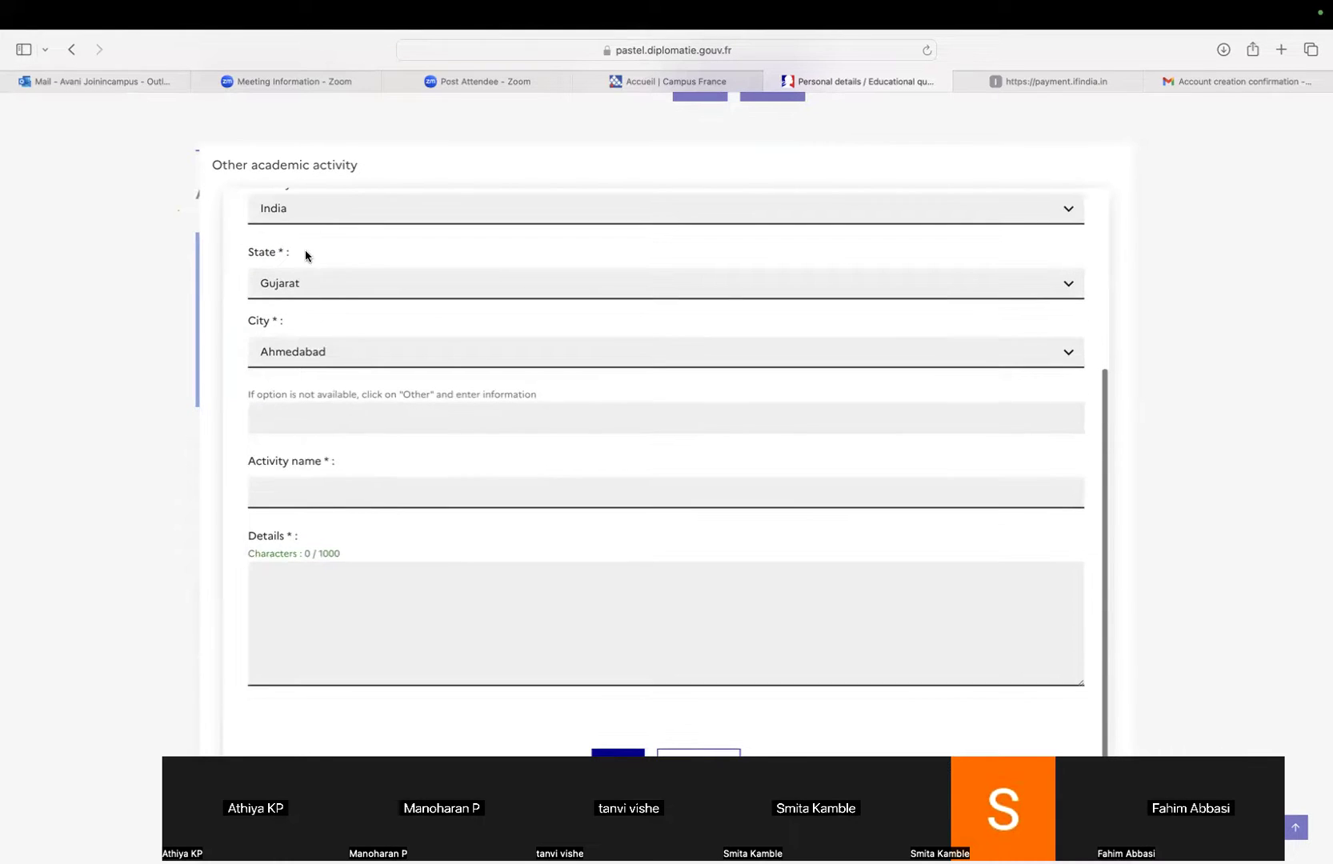
pyautogui.click(303, 494)
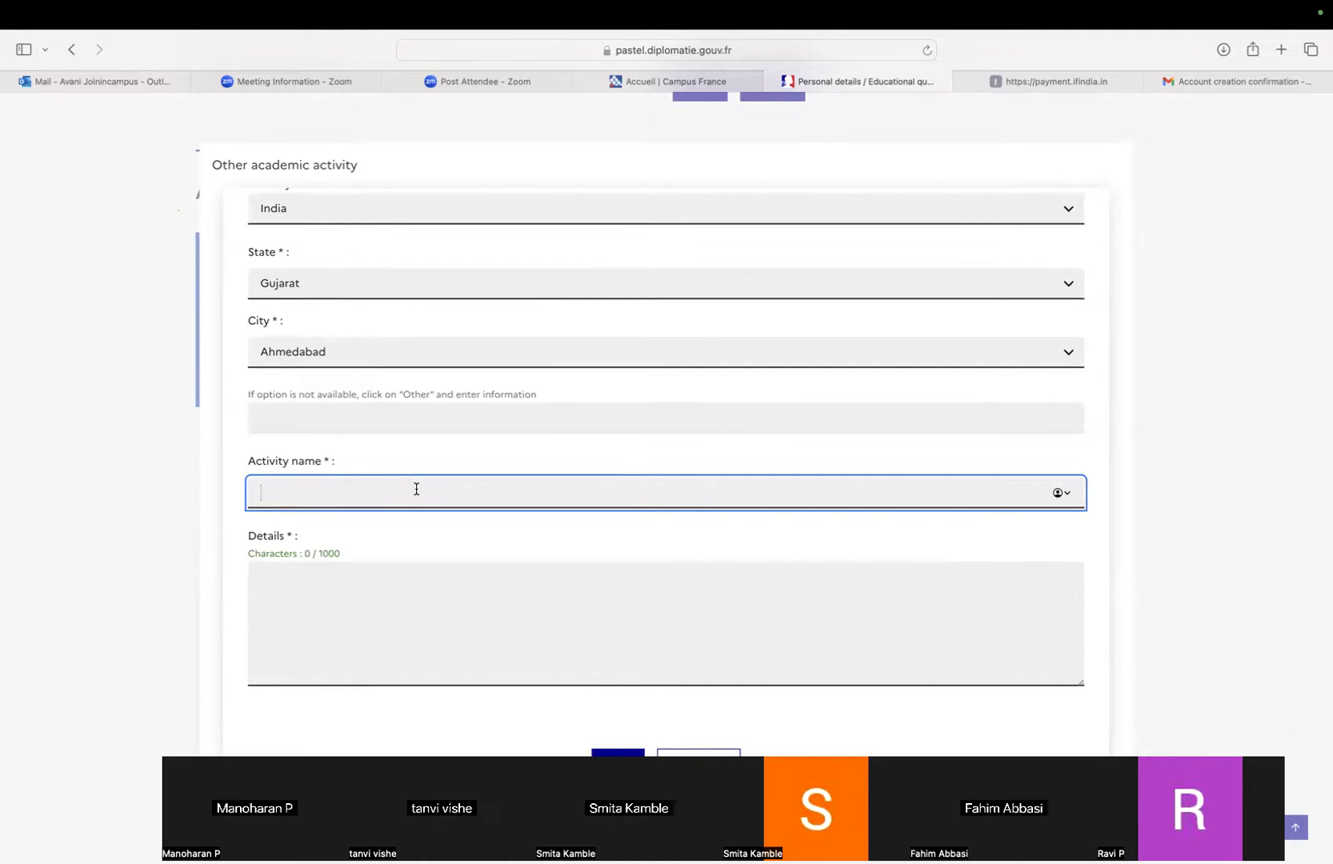
pyautogui.write('ABCCCC')
pyautogui.click(370, 600)
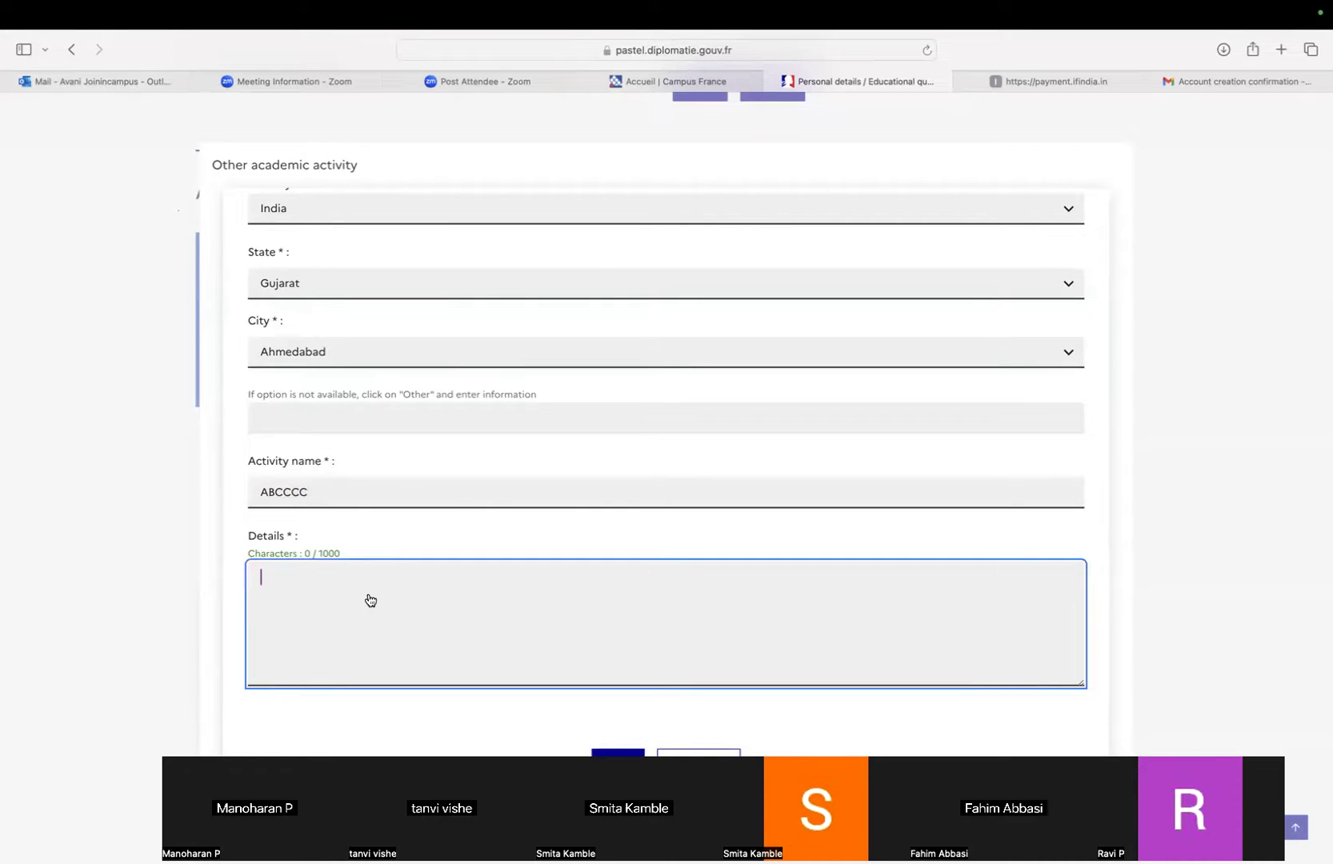
pyautogui.write('ABCCC')
pyautogui.click(598, 754)
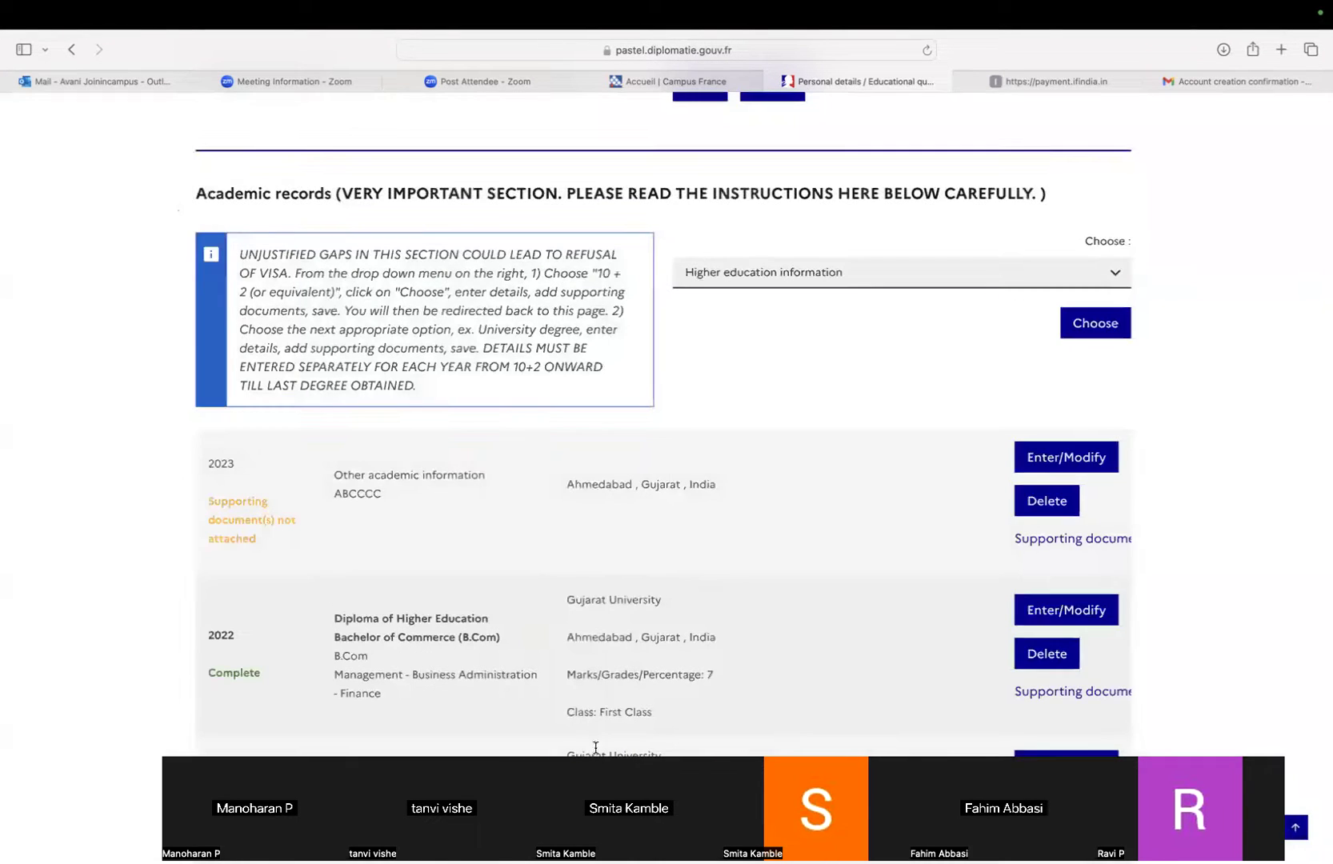
# Upload the conditional offer letter PDF as a supporting document for the 2023 ABCCCC activity
pyautogui.click(1056, 540)
pyautogui.click(708, 565)
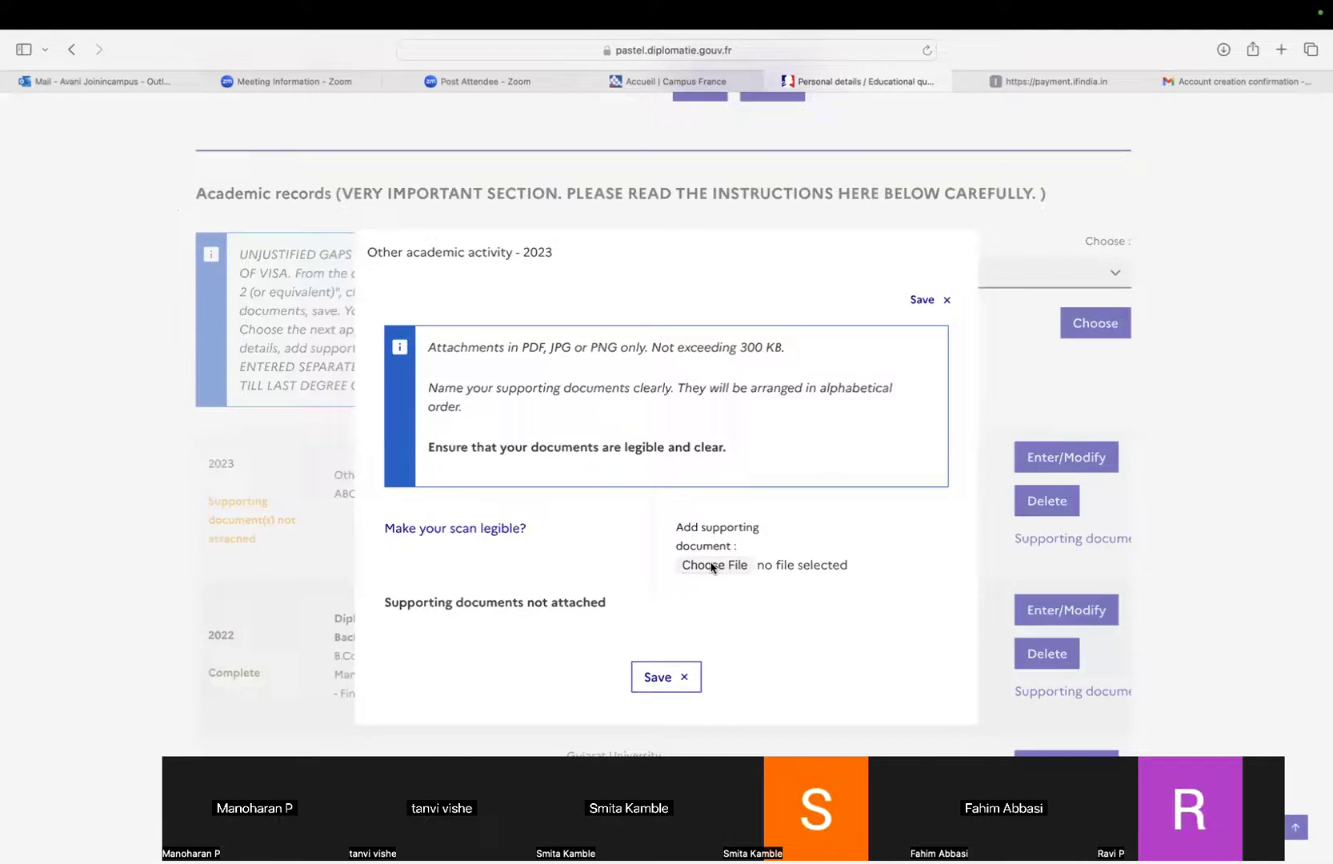
pyautogui.click(587, 393)
pyautogui.click(921, 601)
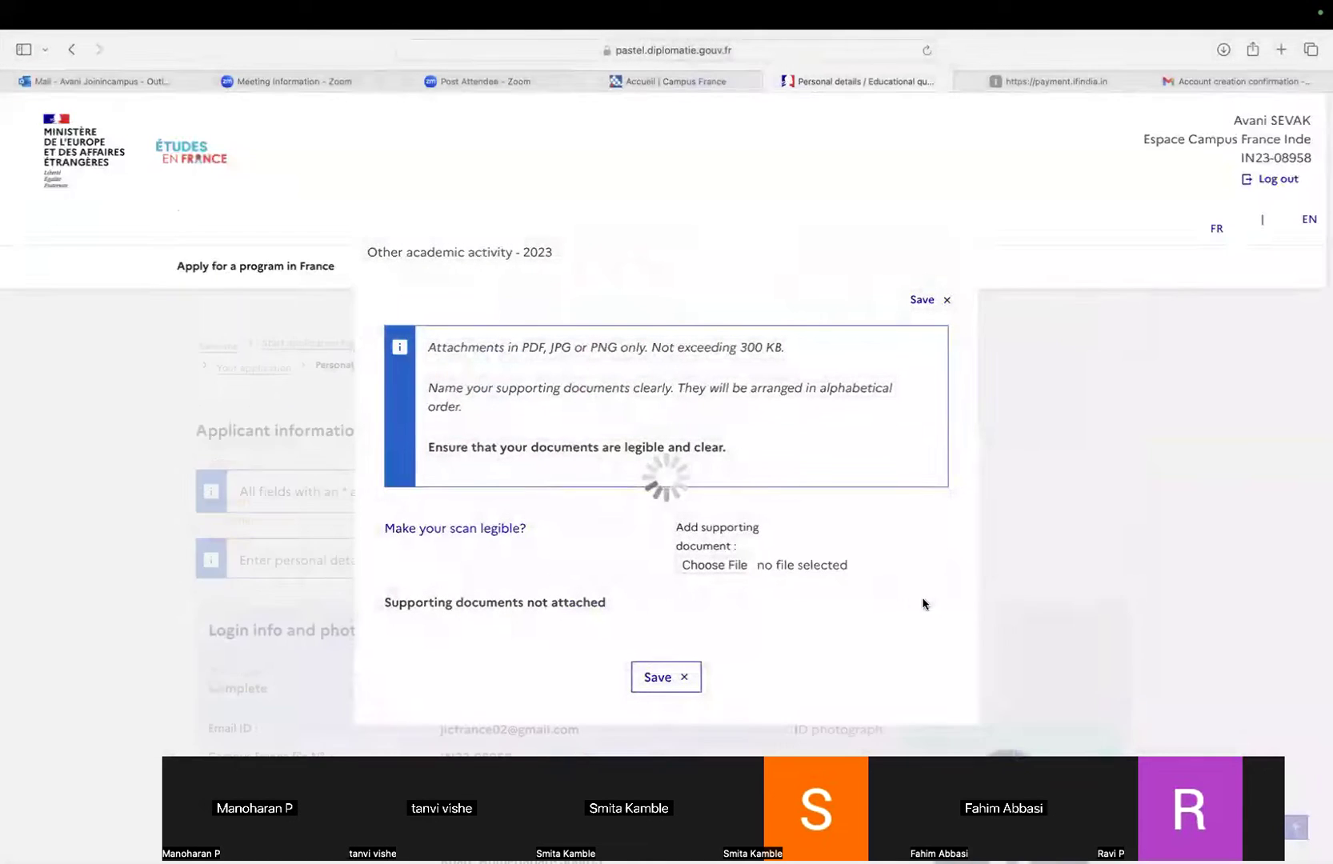
pyautogui.click(658, 678)
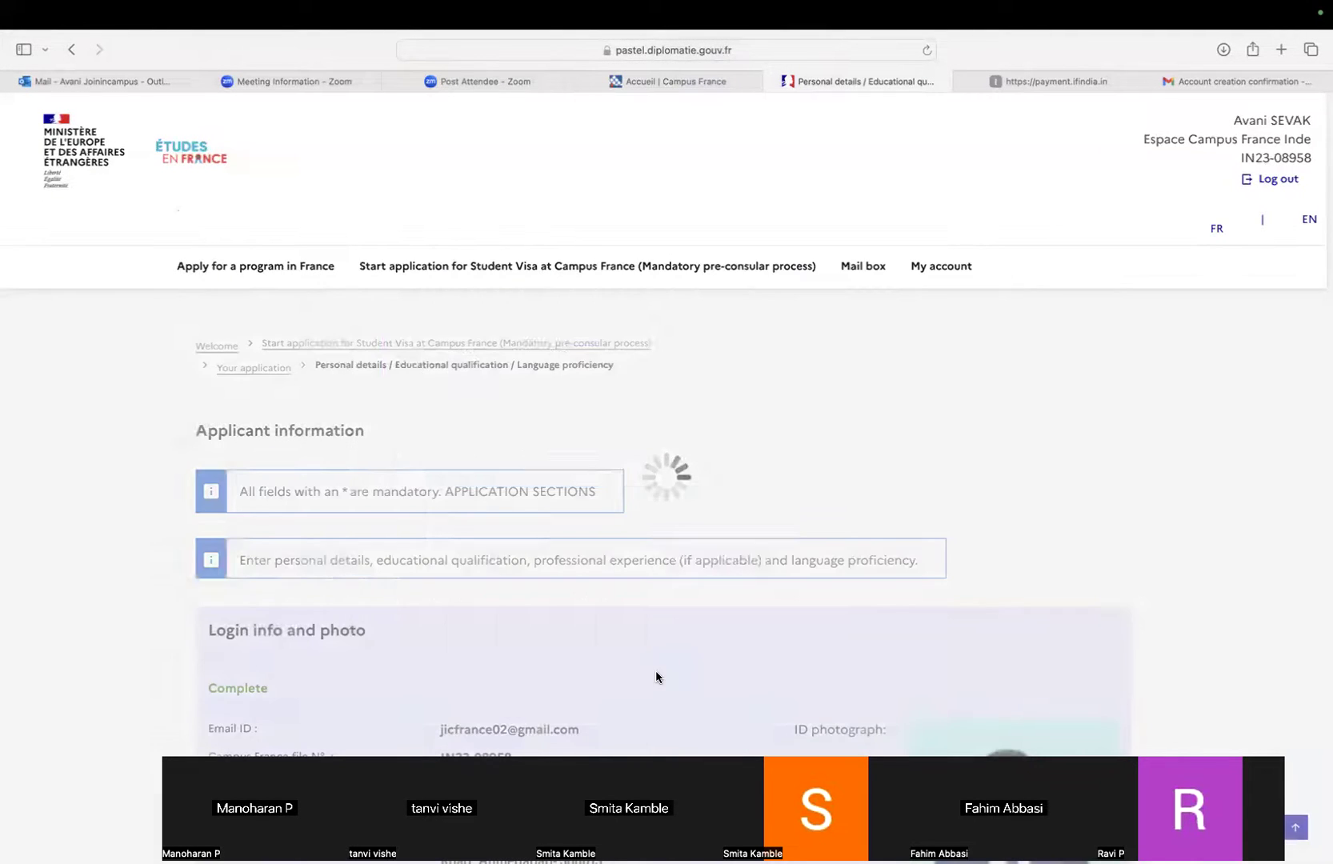
# Check the 2023 activity's attached documents, then save and close the supporting documents modal
pyautogui.scroll(-2, 676, 636)
pyautogui.scroll(-10, 683, 634)
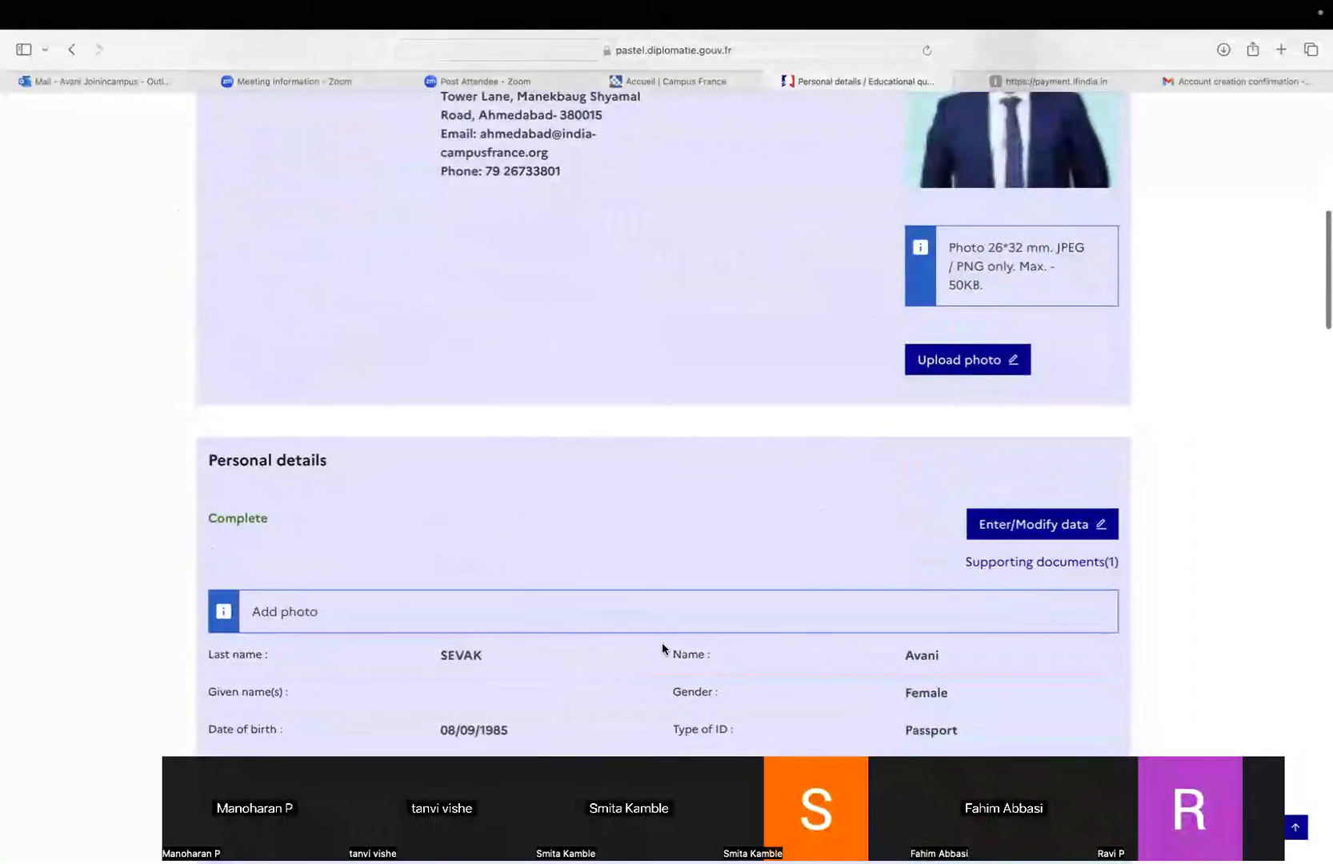
pyautogui.scroll(-10, 624, 644)
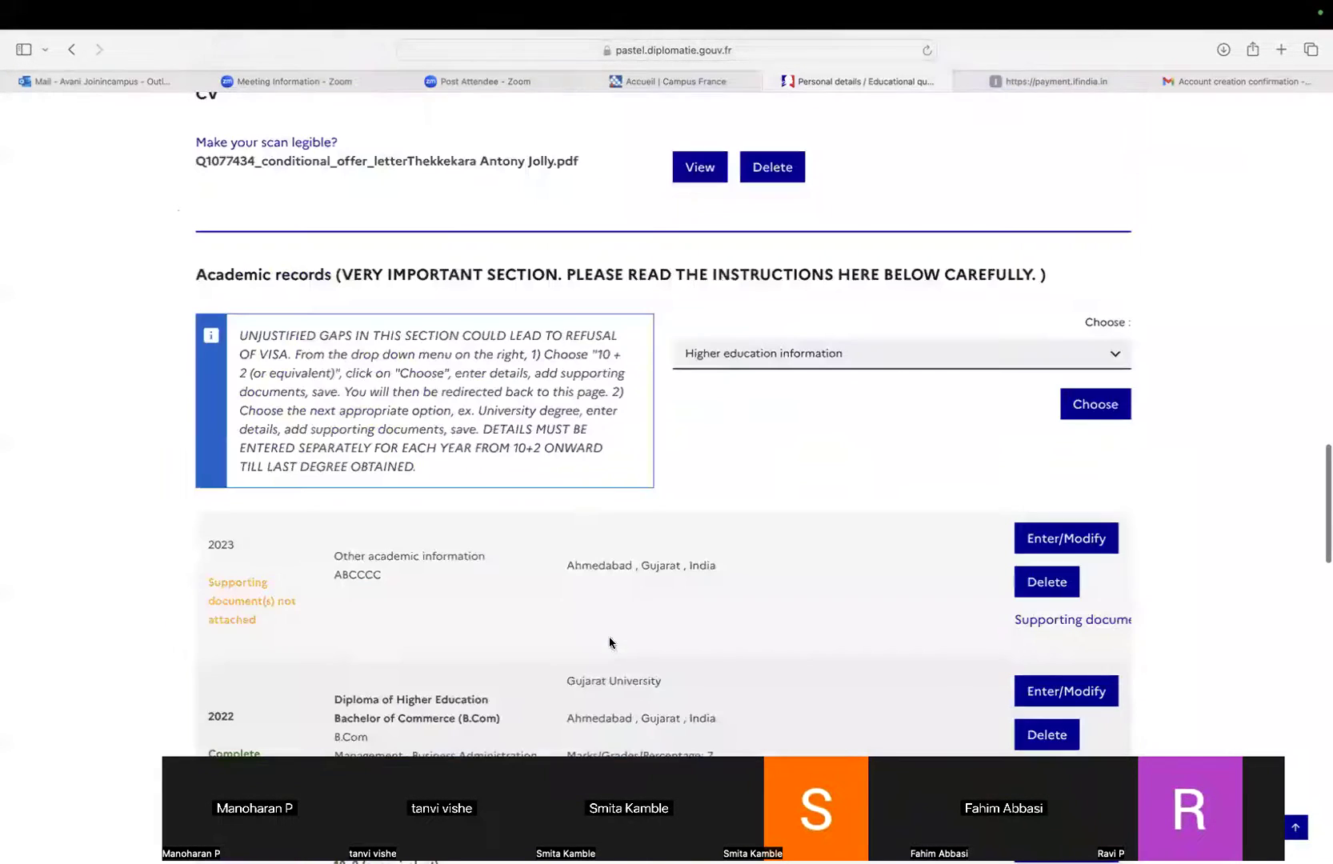
pyautogui.scroll(-5, 576, 600)
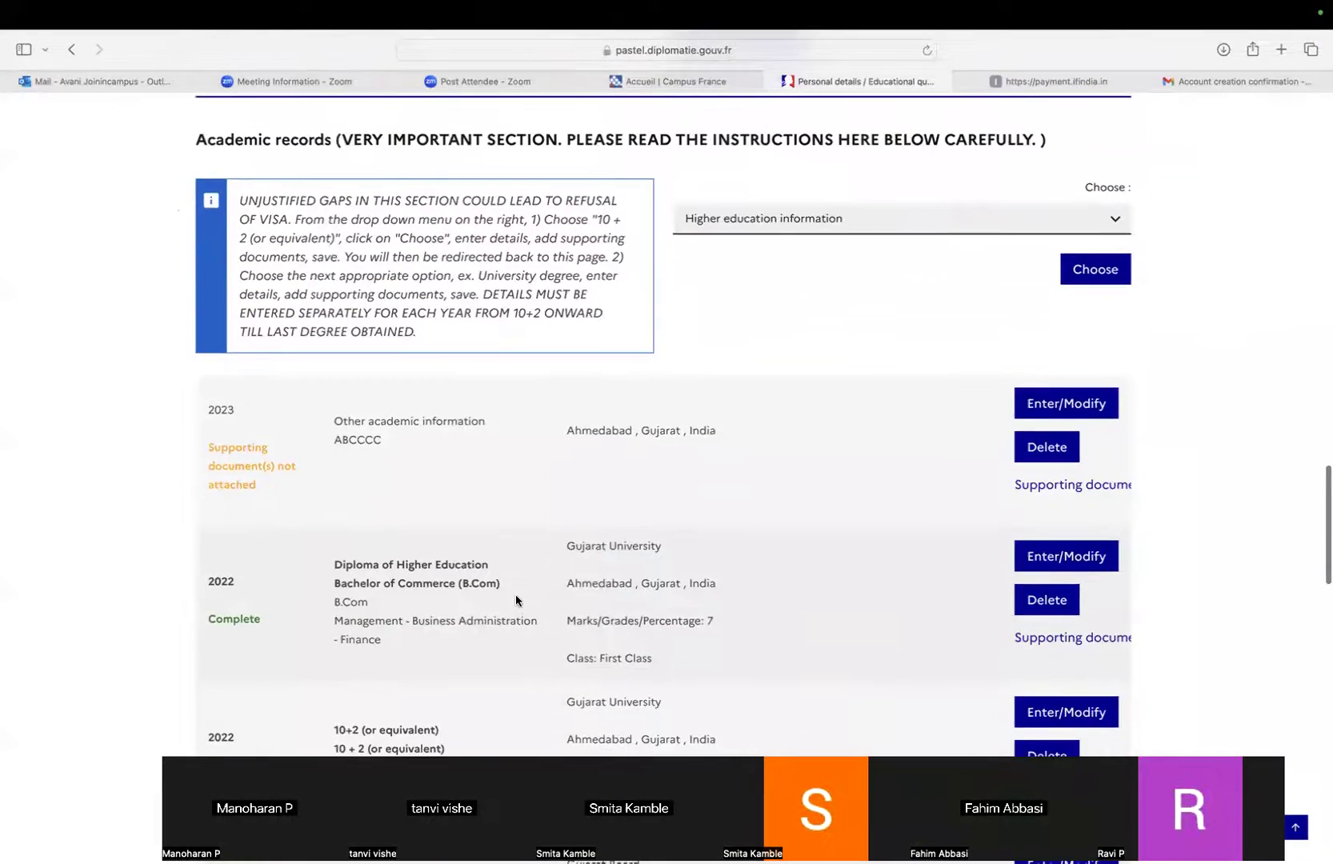
pyautogui.click(1071, 452)
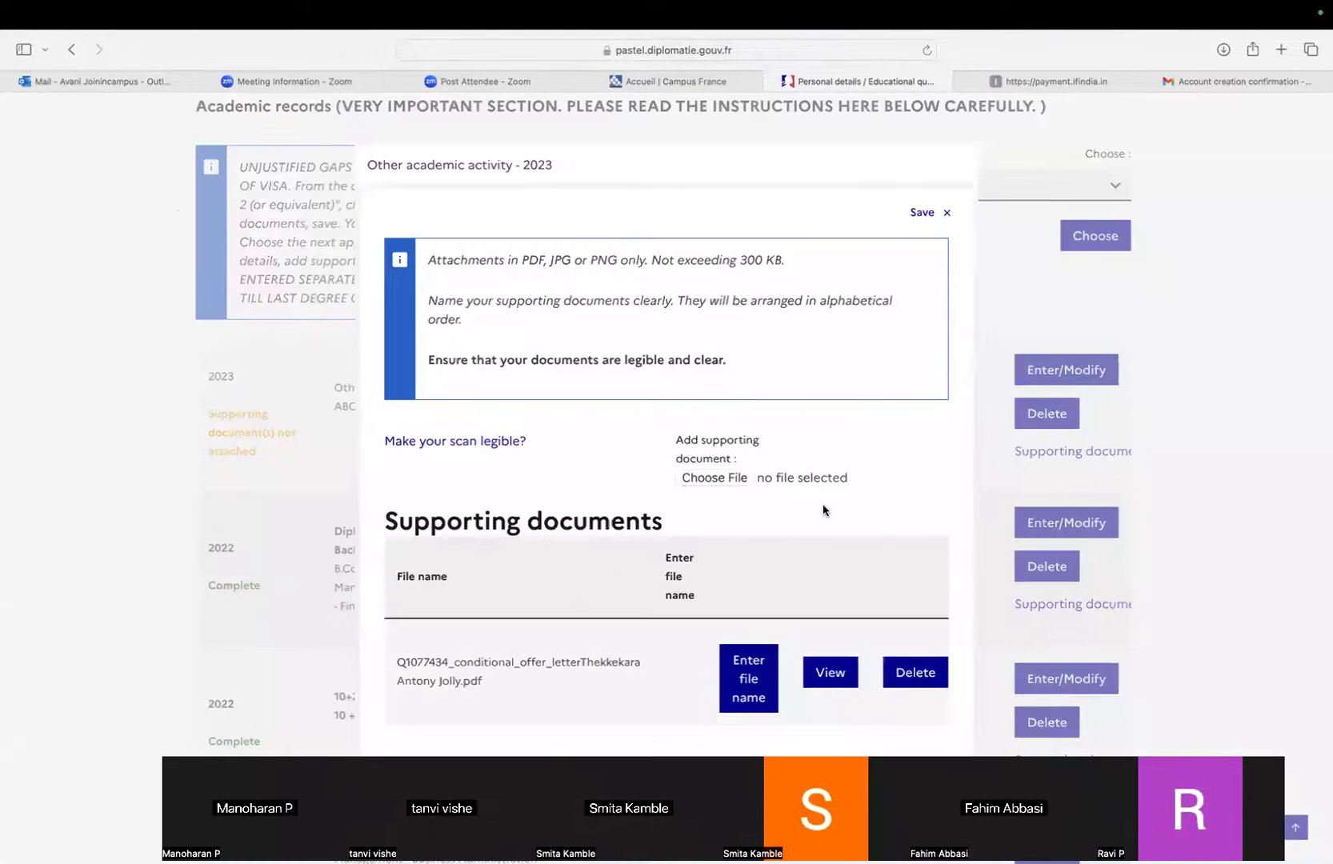
pyautogui.scroll(-1, 816, 516)
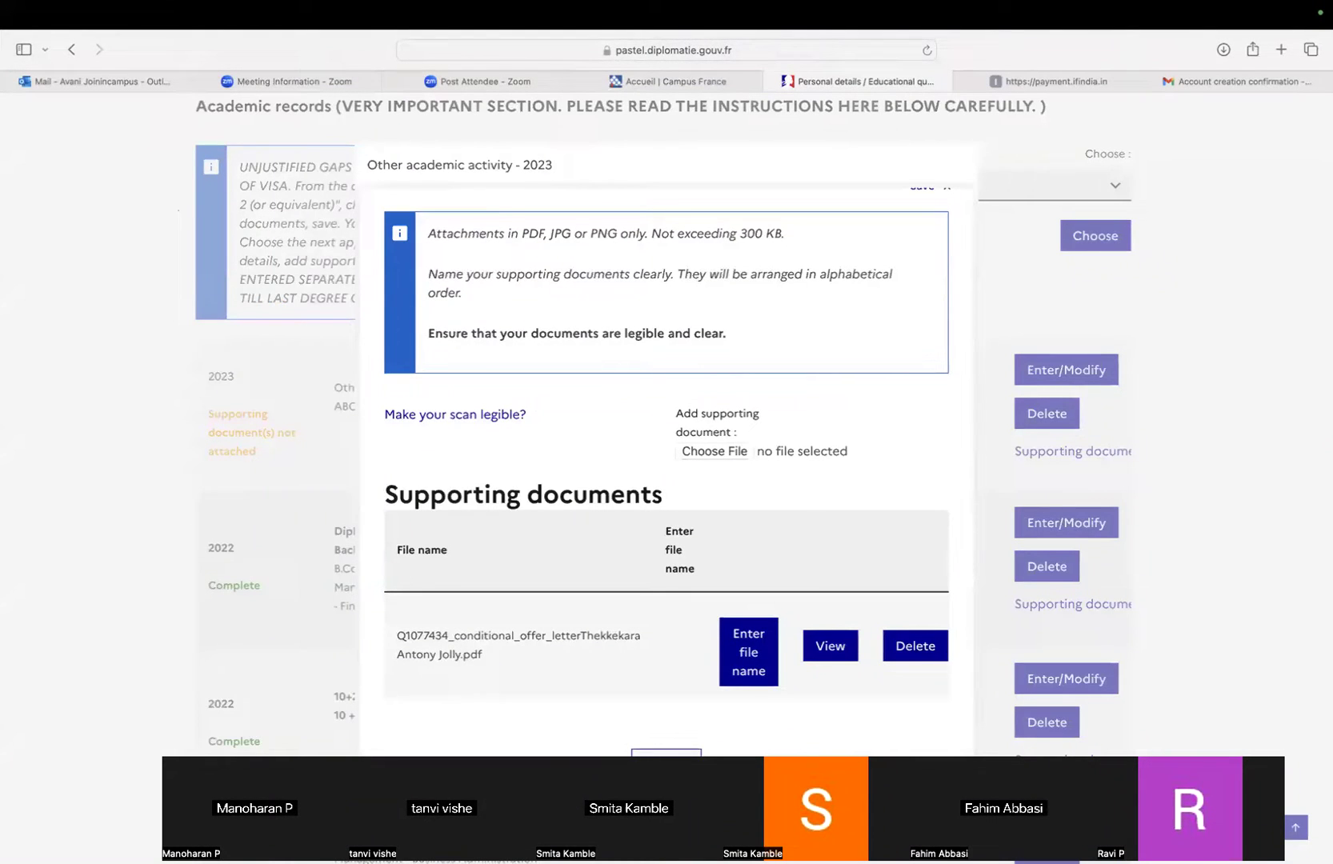
pyautogui.click(645, 753)
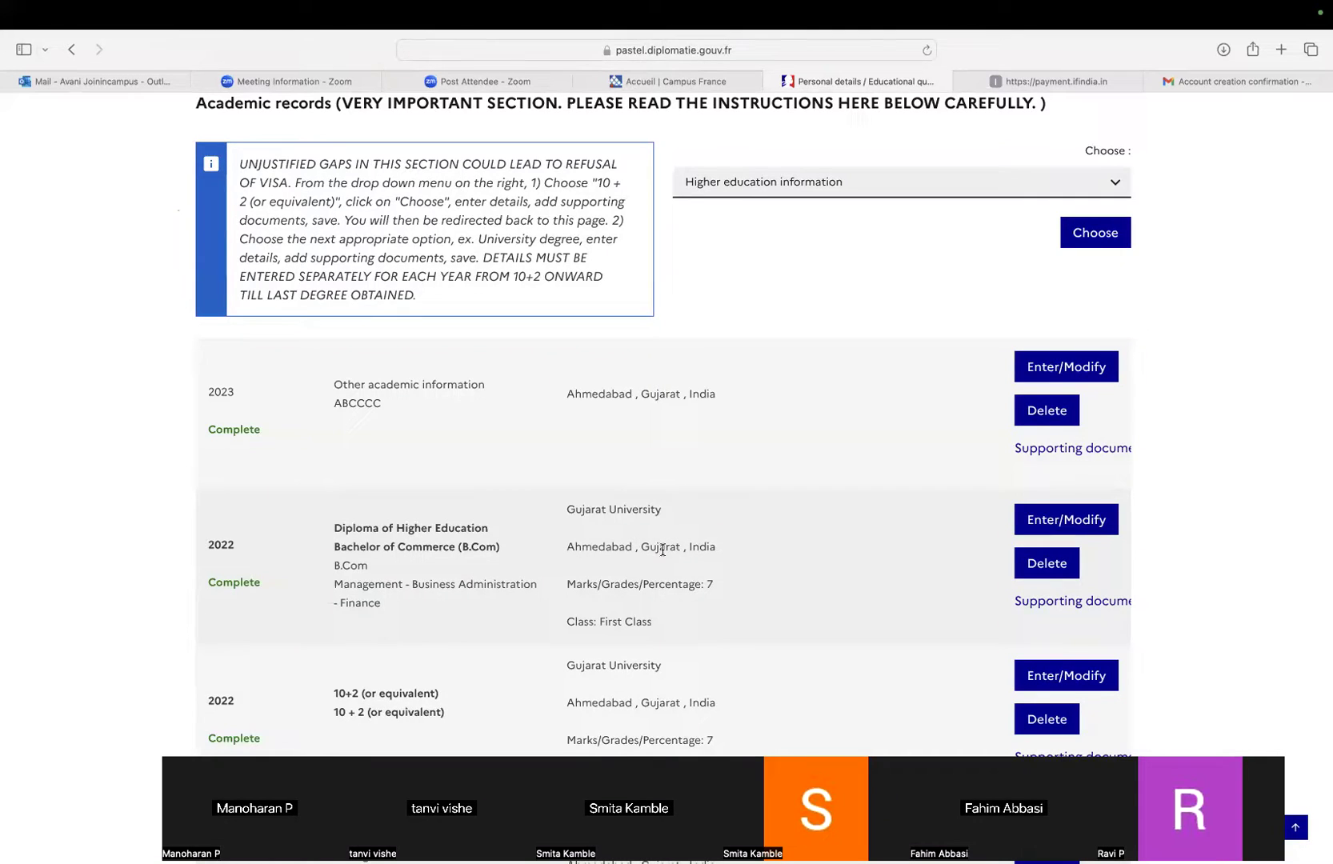
pyautogui.scroll(-1, 653, 550)
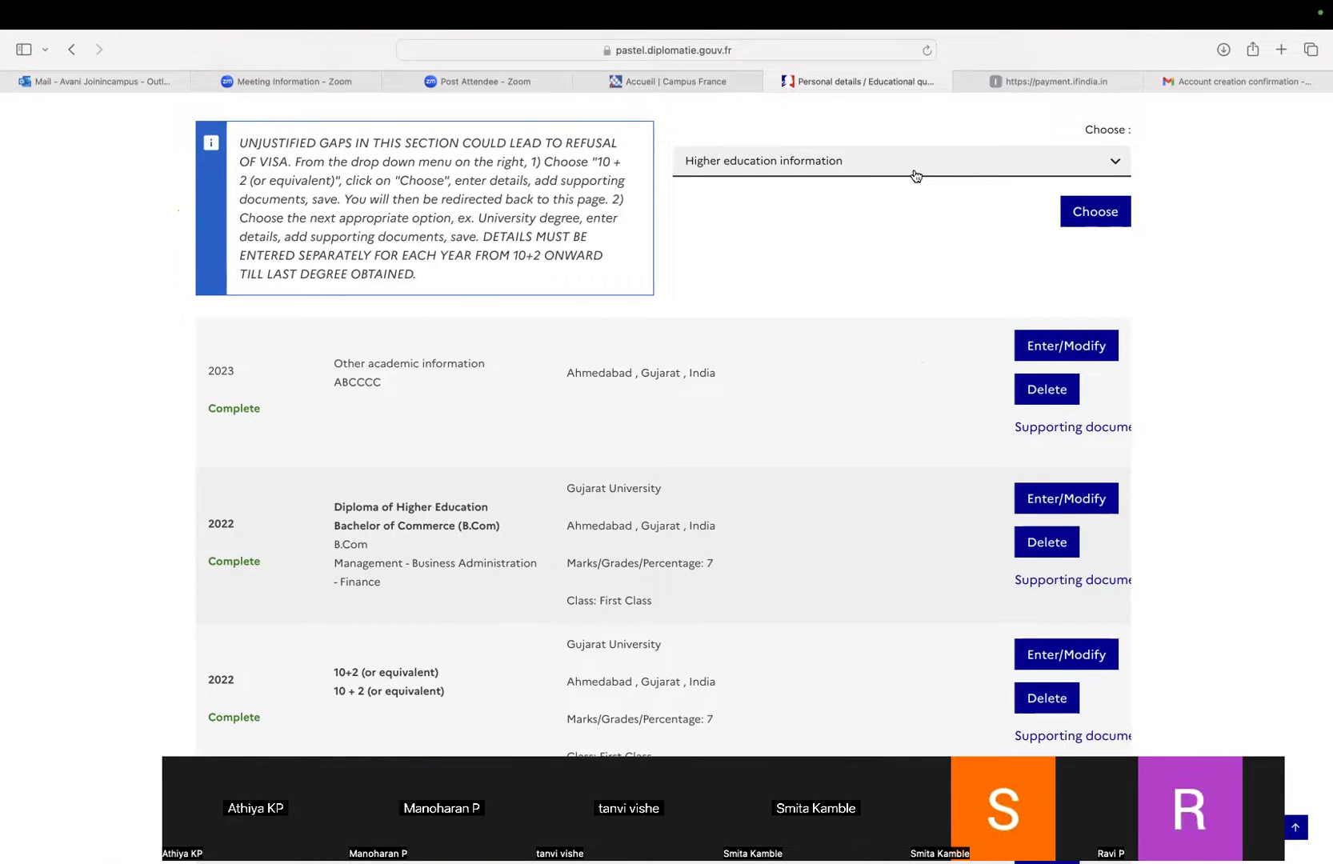
# Start a new Other academic activity record with academic year 2023
pyautogui.click(916, 174)
pyautogui.click(709, 245)
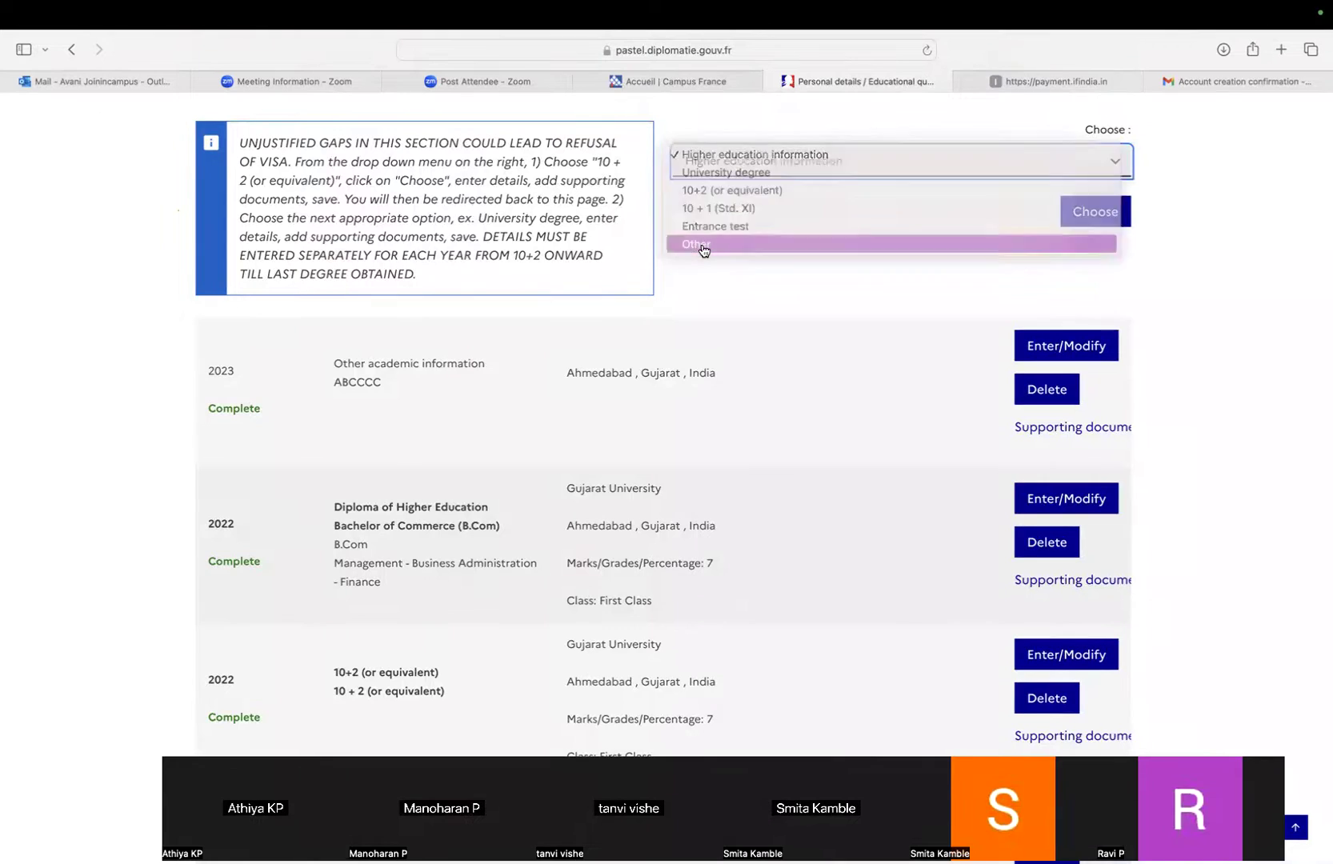
pyautogui.click(1096, 220)
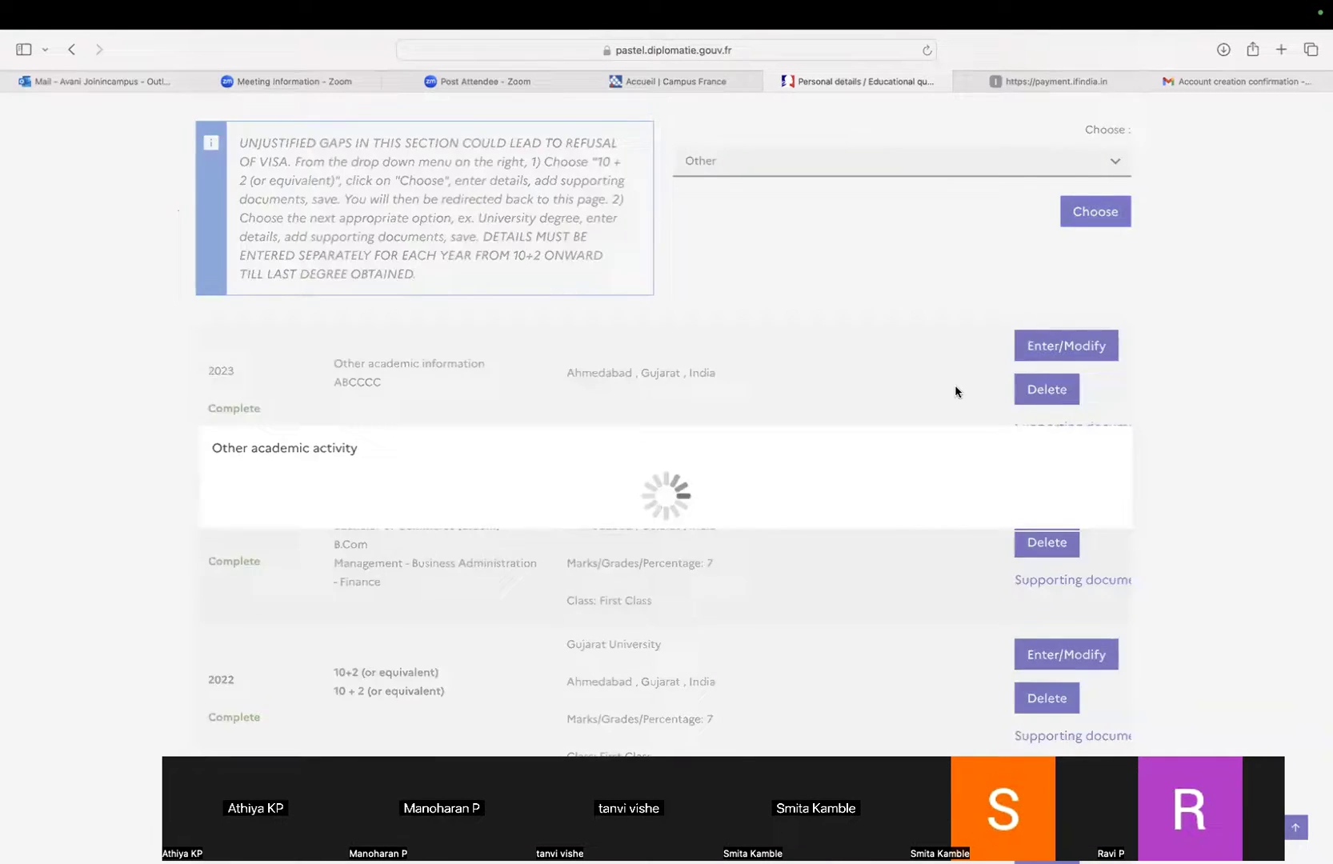
pyautogui.click(423, 321)
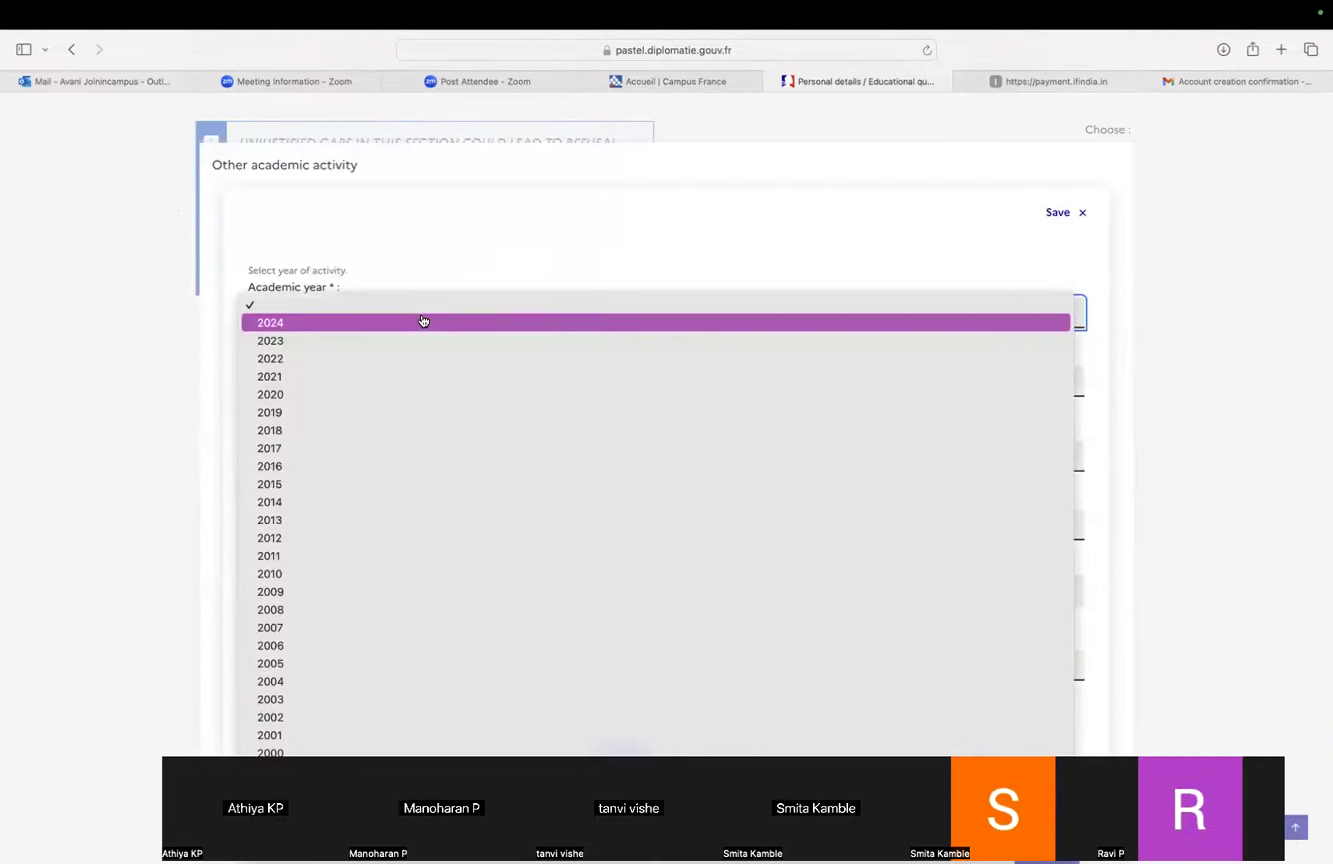
pyautogui.click(343, 342)
pyautogui.scroll(-2, 344, 348)
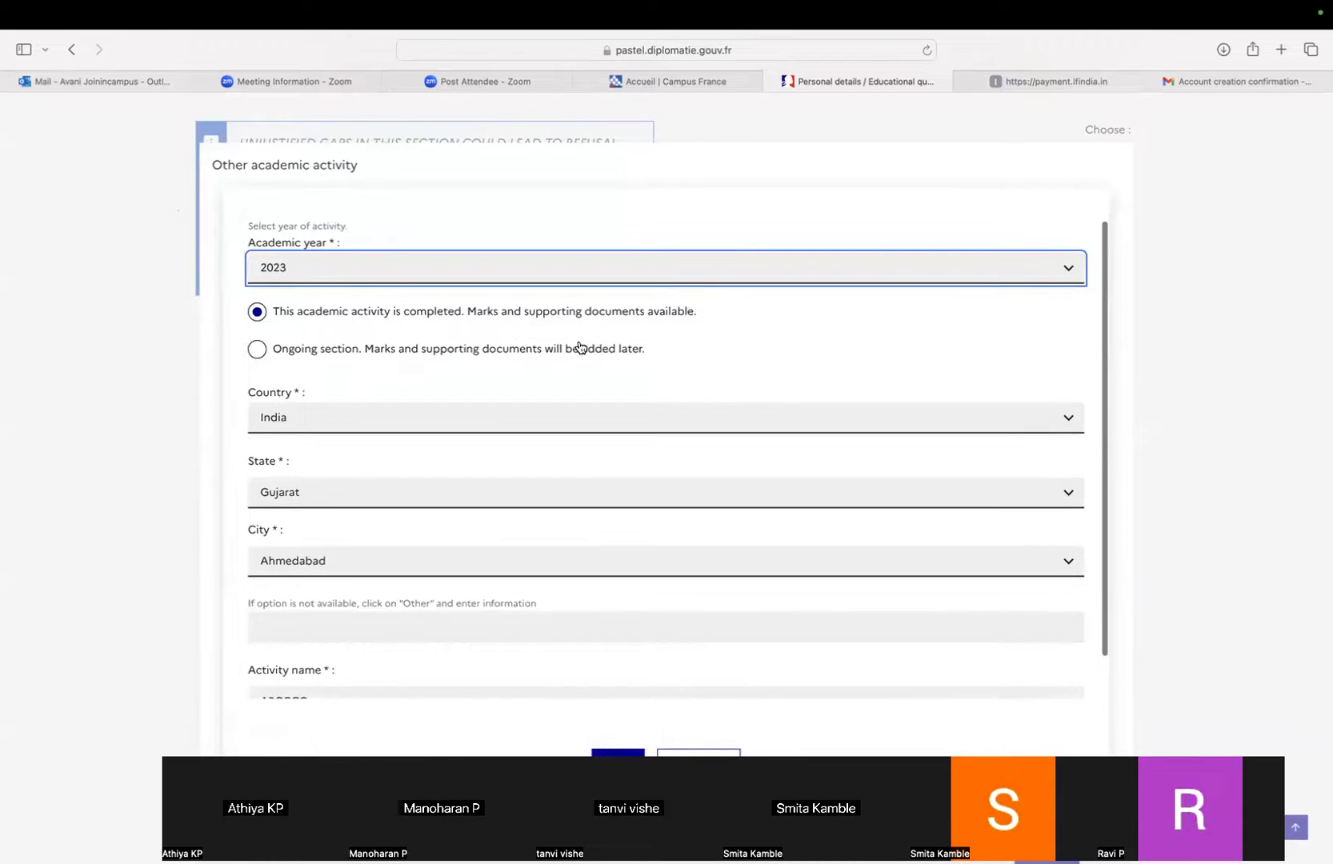
pyautogui.scroll(-1, 580, 348)
pyautogui.scroll(-4, 357, 469)
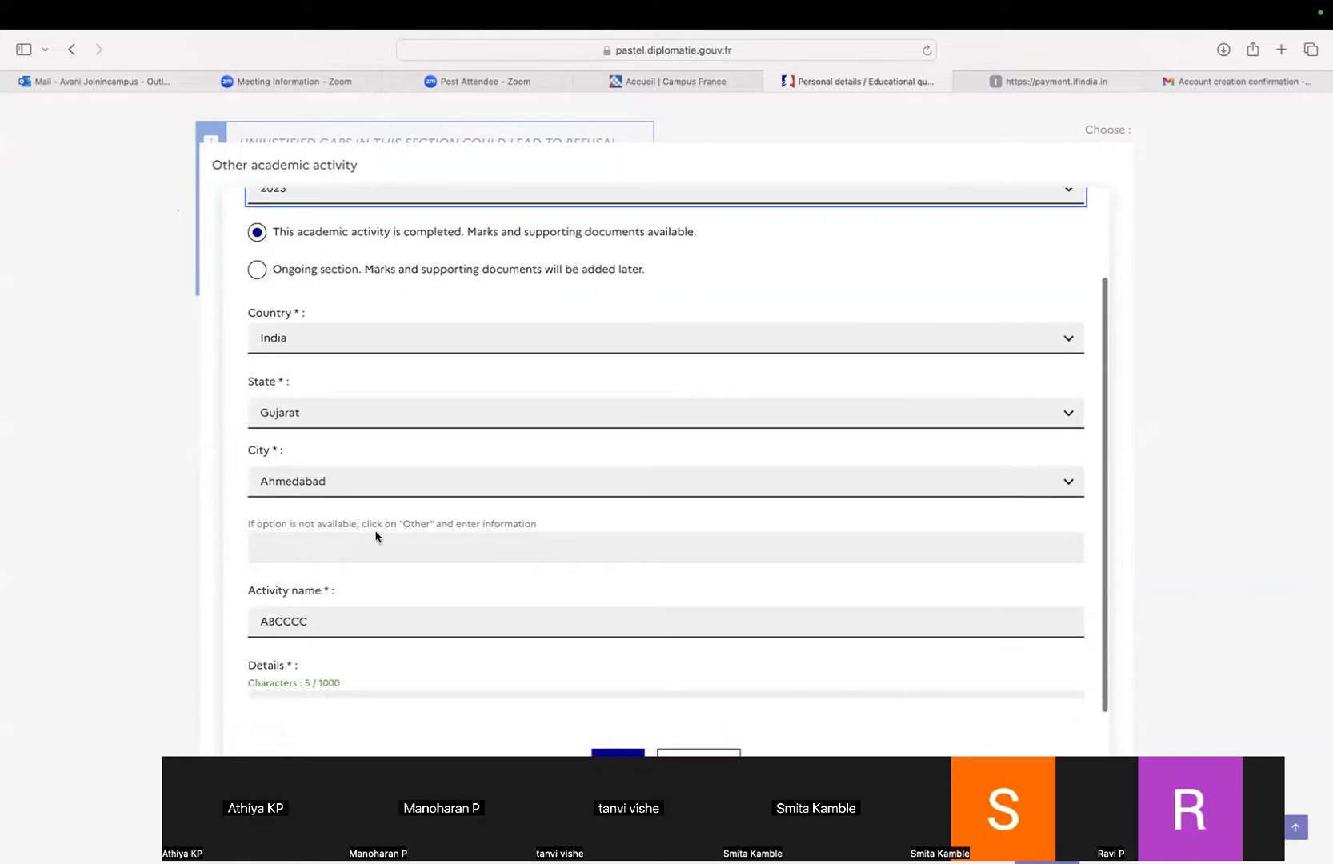
# Replace the activity name ABCCCC with 'Gap Justification'
pyautogui.click(334, 510)
pyautogui.press('super+a')
pyautogui.press('BackSpace')
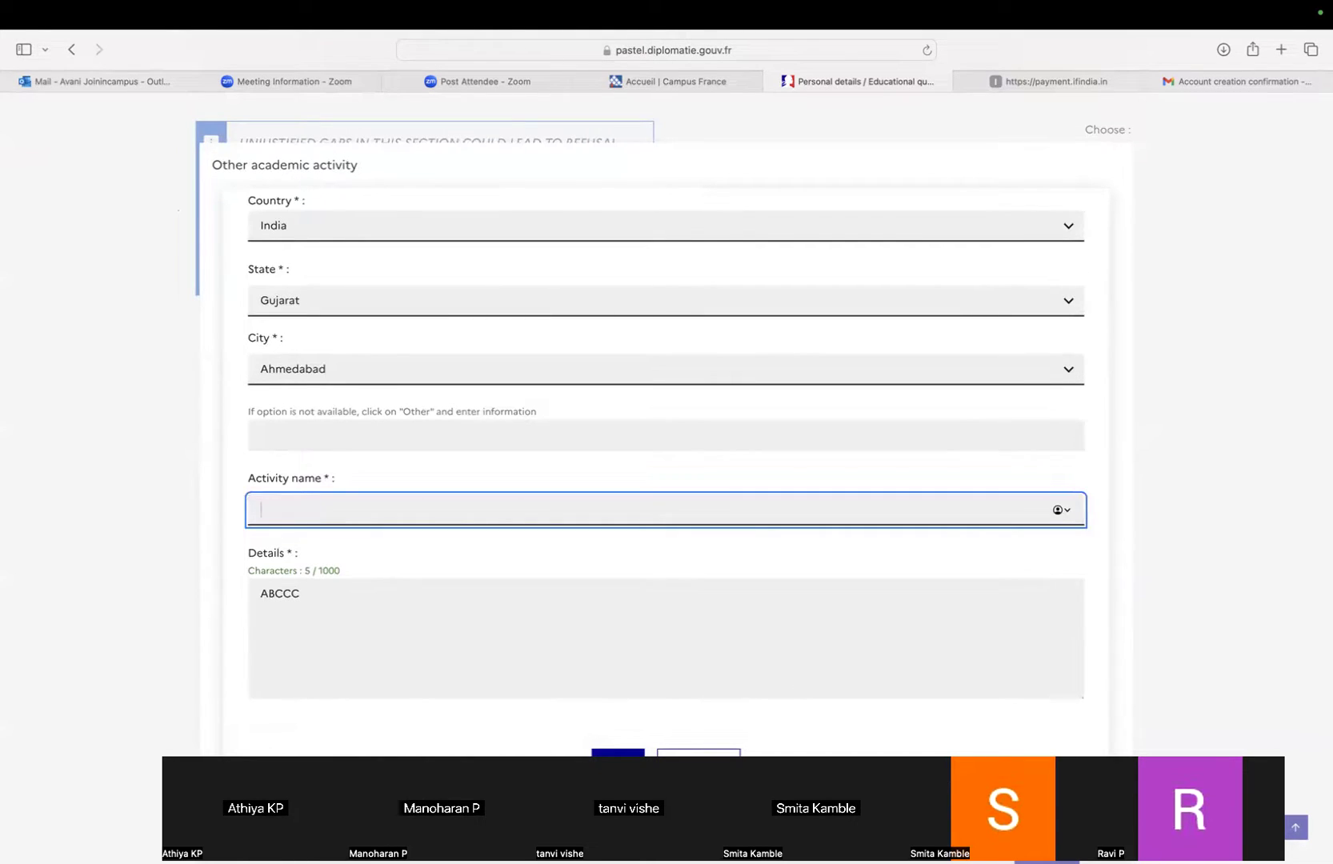
pyautogui.write('Gap Justification')
# Replace the details text with 'Attached Gap Justification letter'
pyautogui.scroll(-1, 467, 606)
pyautogui.click(320, 585)
pyautogui.press('BackSpace')
pyautogui.press('BackSpace')
pyautogui.press('BackSpace')
pyautogui.press('BackSpace')
pyautogui.press('BackSpace')
pyautogui.write('Attached Gap Justificat')
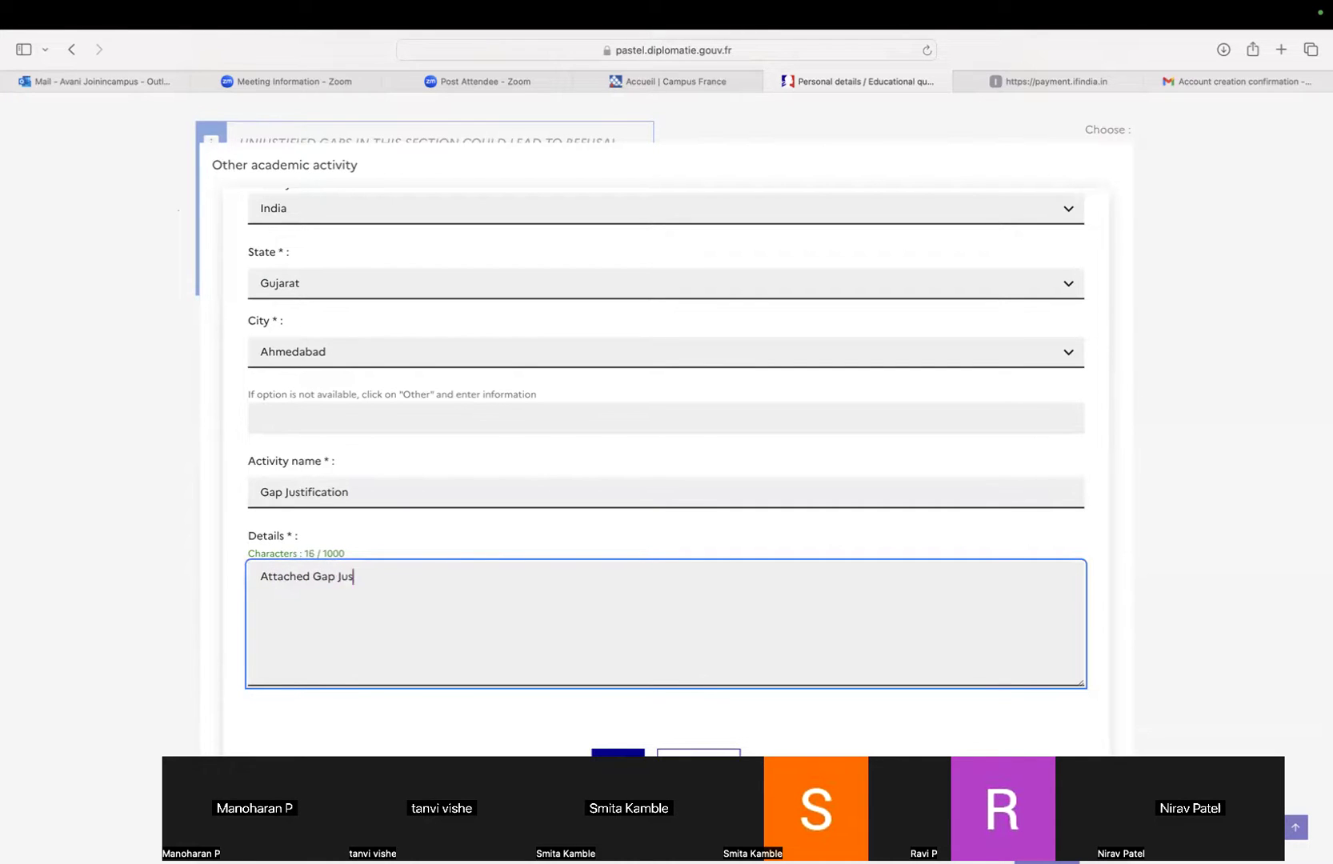
pyautogui.write('letter')
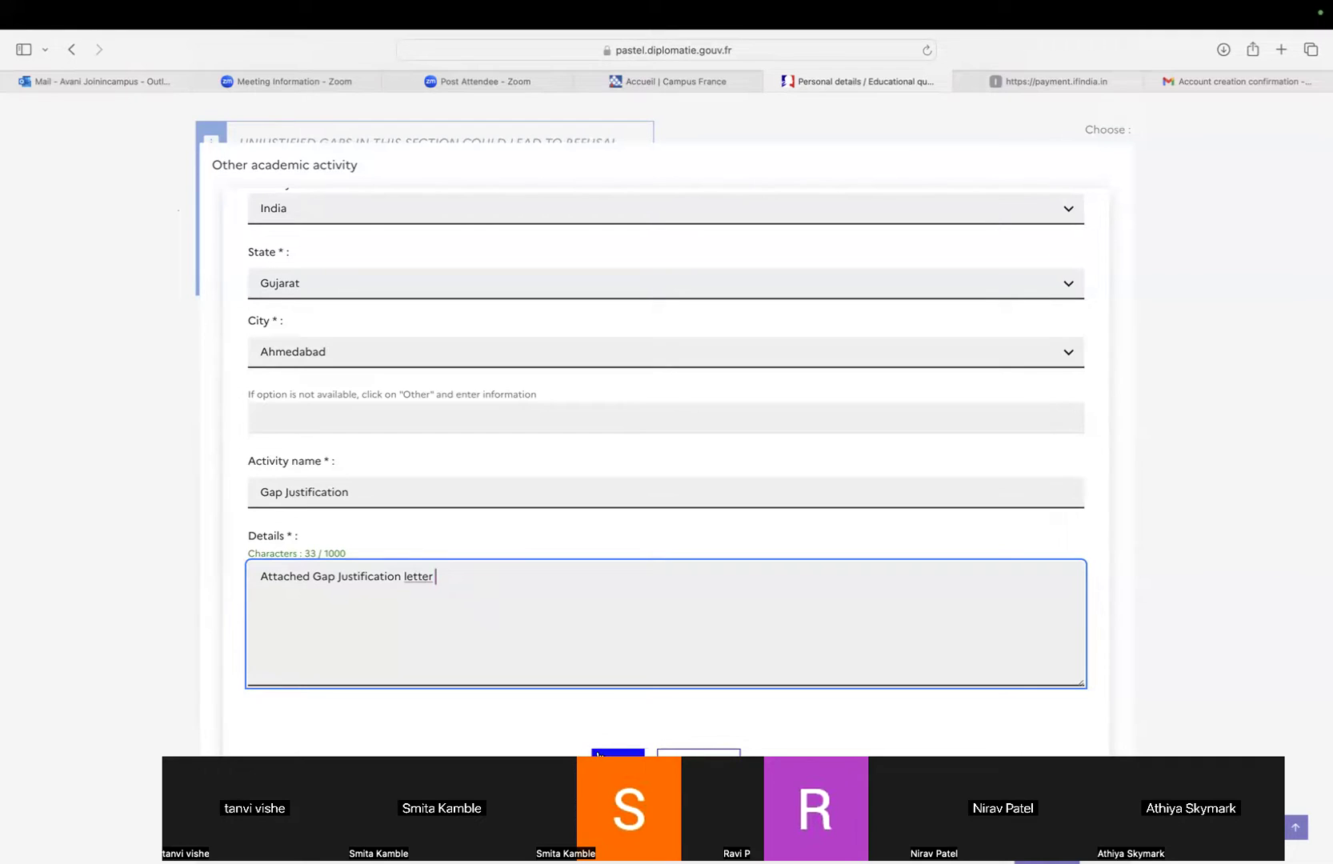
# Save the Gap Justification record and upload the PDF as its supporting document
pyautogui.click(599, 753)
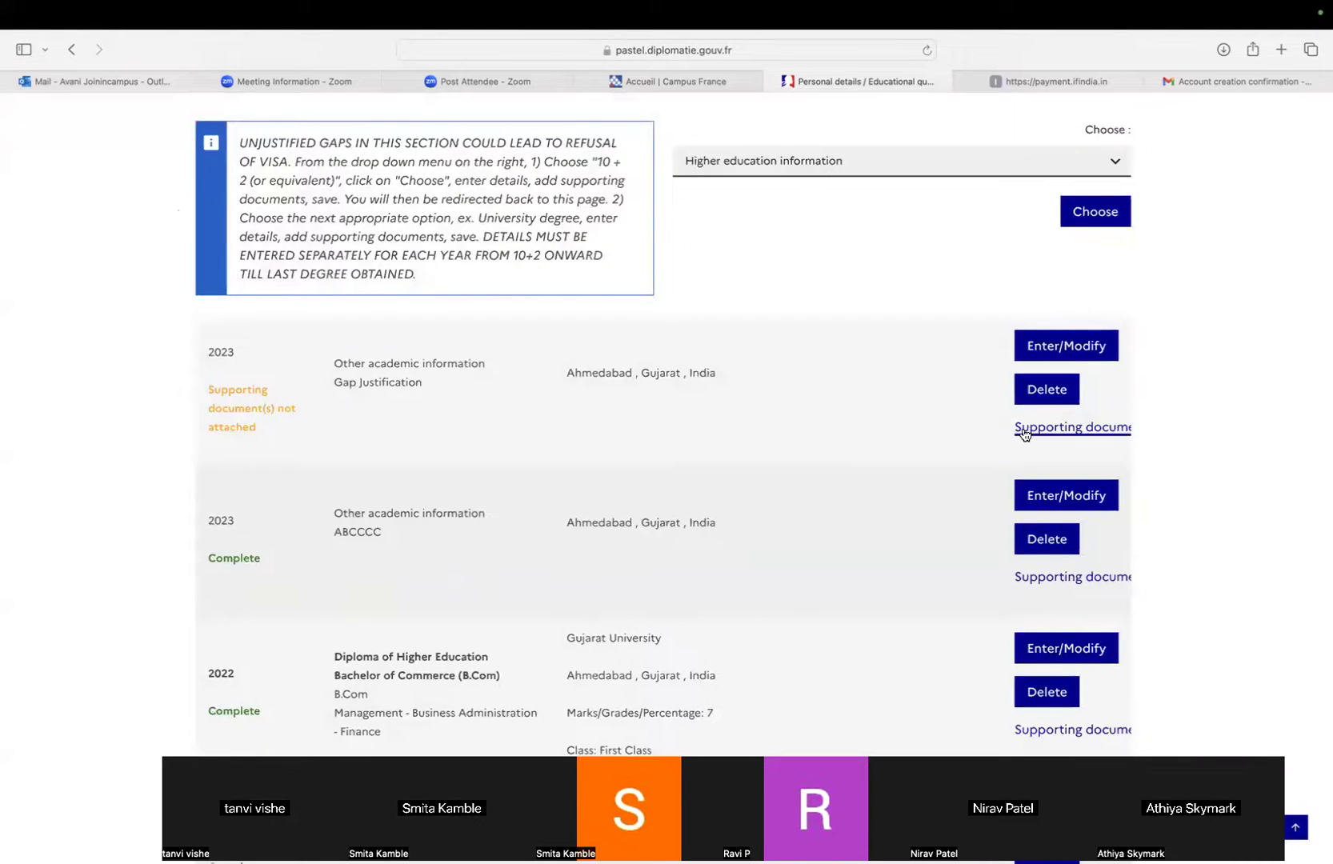
pyautogui.click(1023, 433)
pyautogui.click(714, 565)
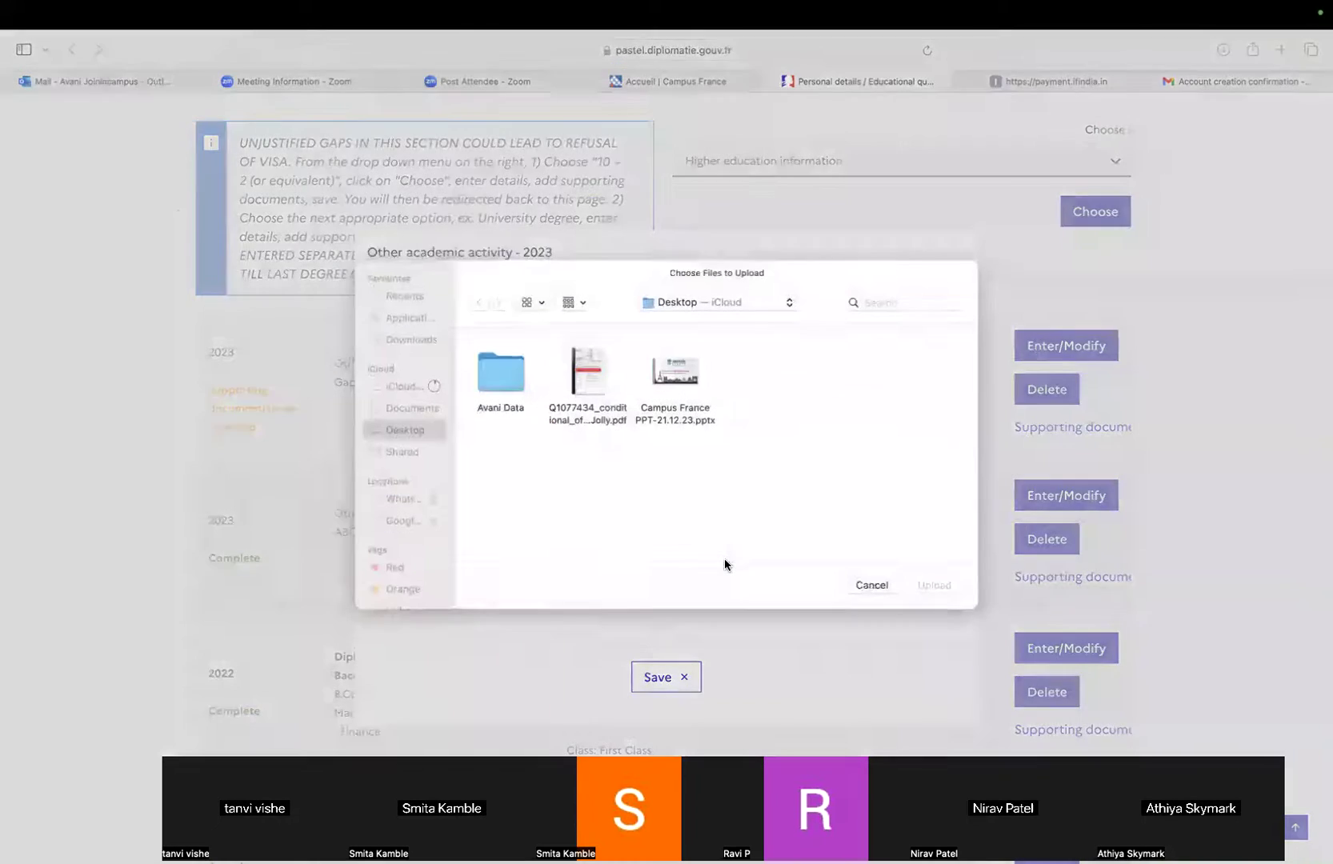
pyautogui.click(589, 385)
pyautogui.click(933, 597)
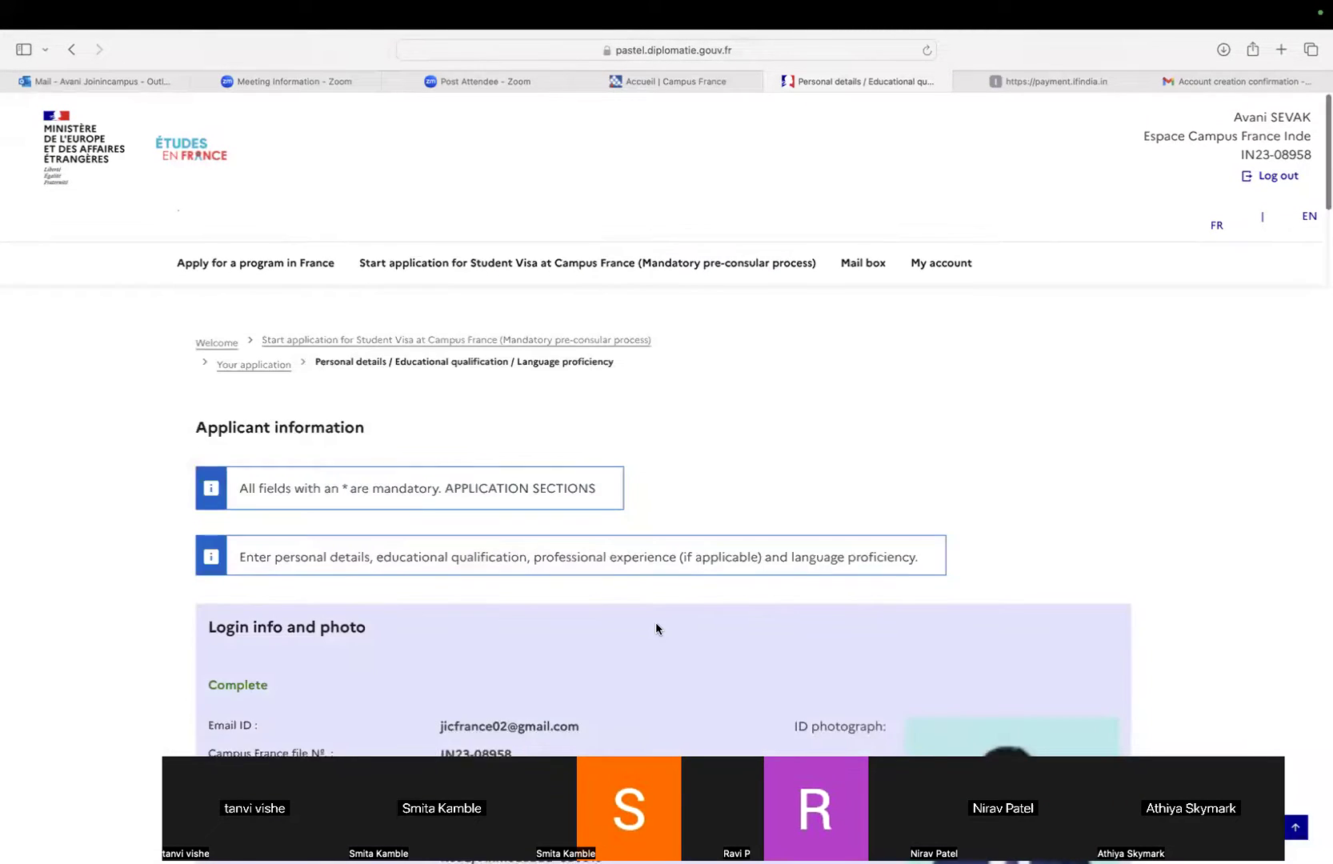
# Scroll through the academic records to confirm the 2023 Gap Justification entry shows Complete
pyautogui.scroll(-15, 656, 621)
pyautogui.scroll(-4, 646, 622)
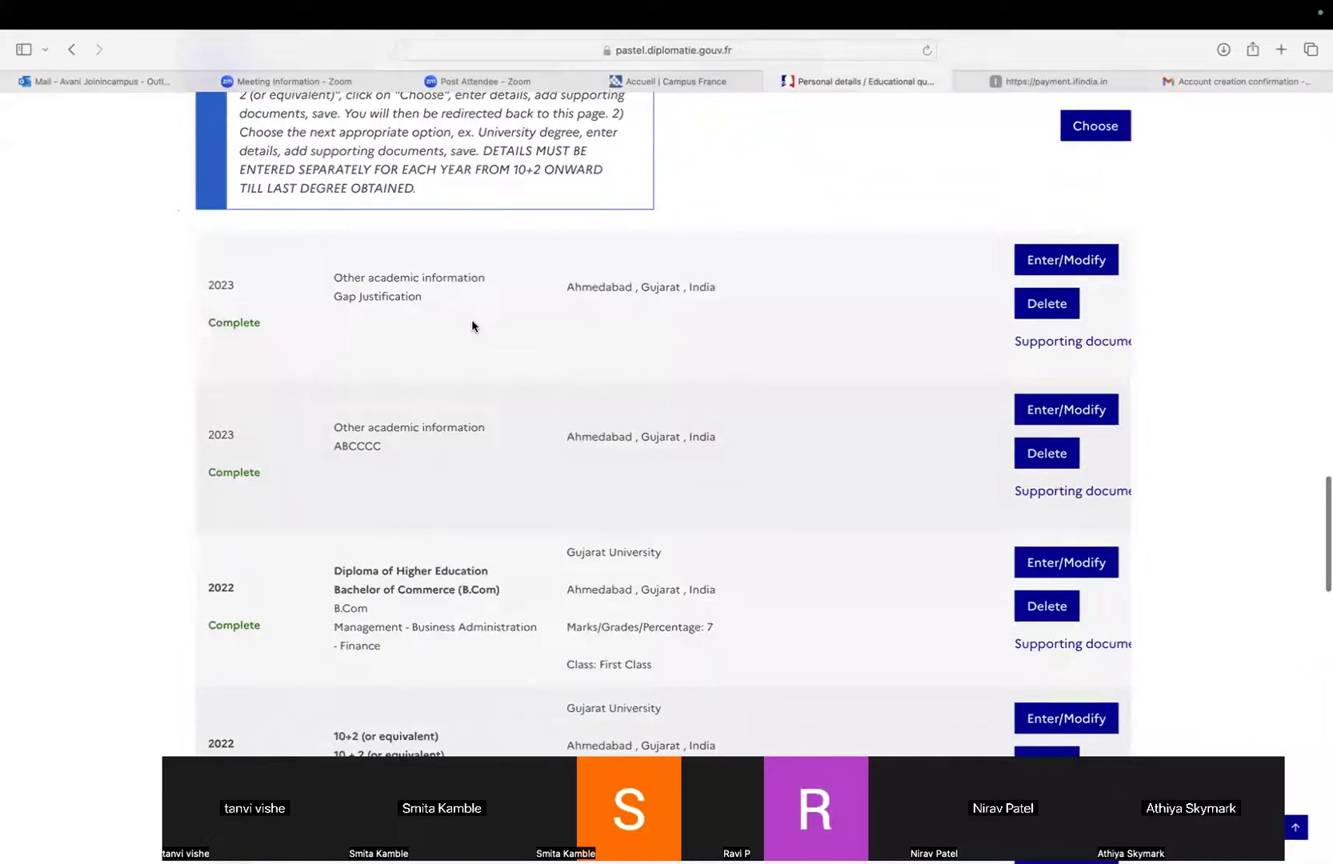
pyautogui.scroll(-2, 461, 332)
pyautogui.scroll(-3, 461, 339)
pyautogui.scroll(10, 544, 385)
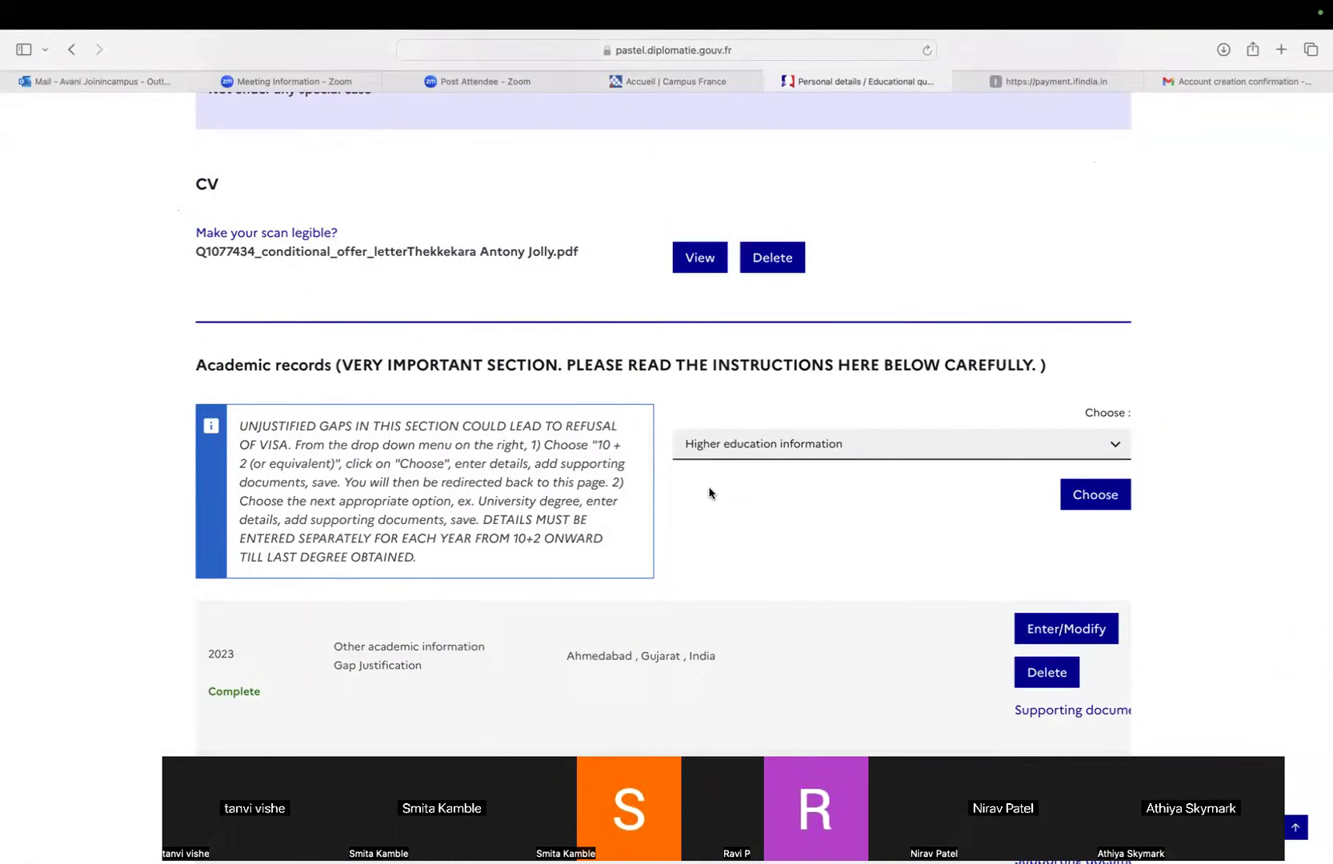
pyautogui.scroll(-3, 412, 436)
pyautogui.scroll(-15, 410, 428)
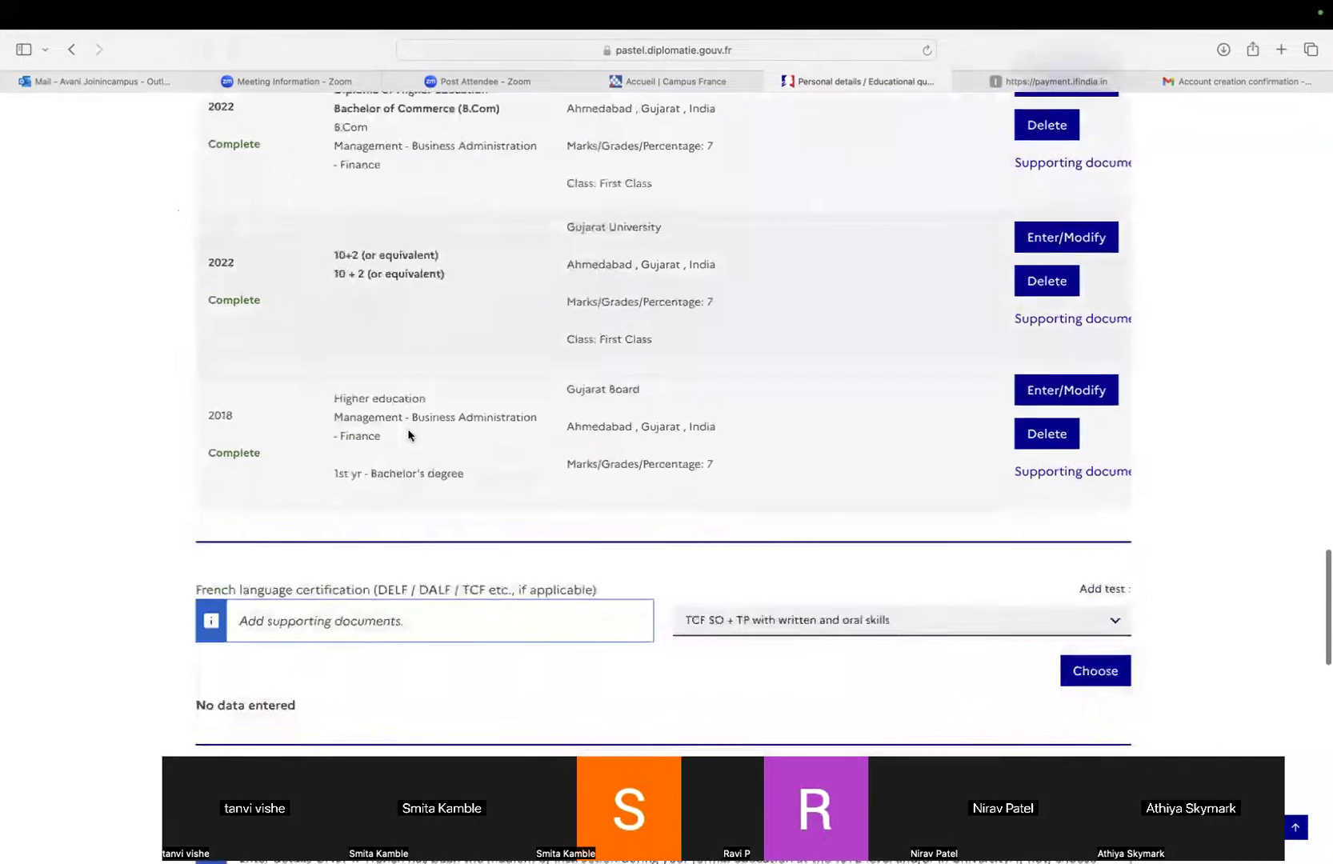
# Return to the student visa application overview and expand the Your application steps
pyautogui.click(216, 445)
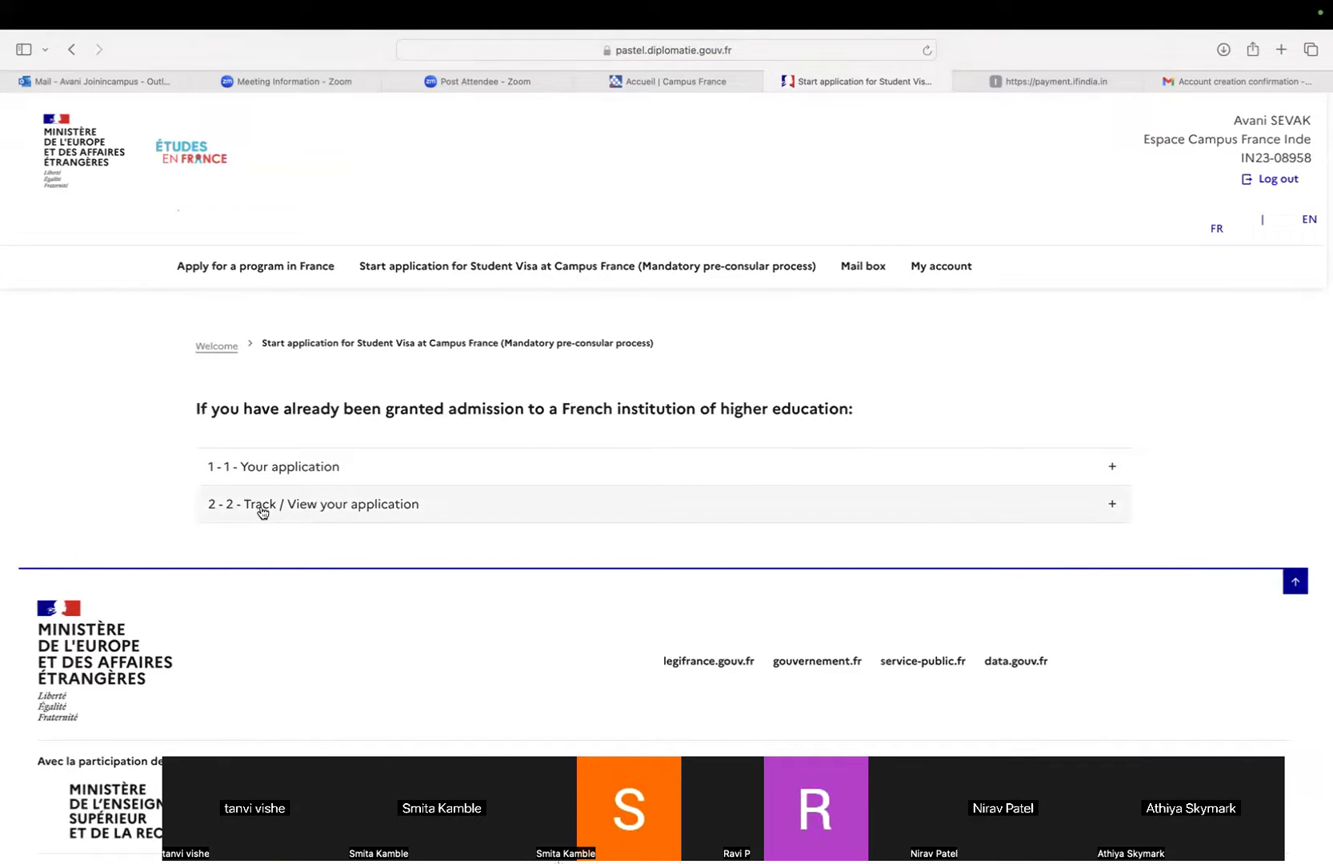
pyautogui.click(373, 512)
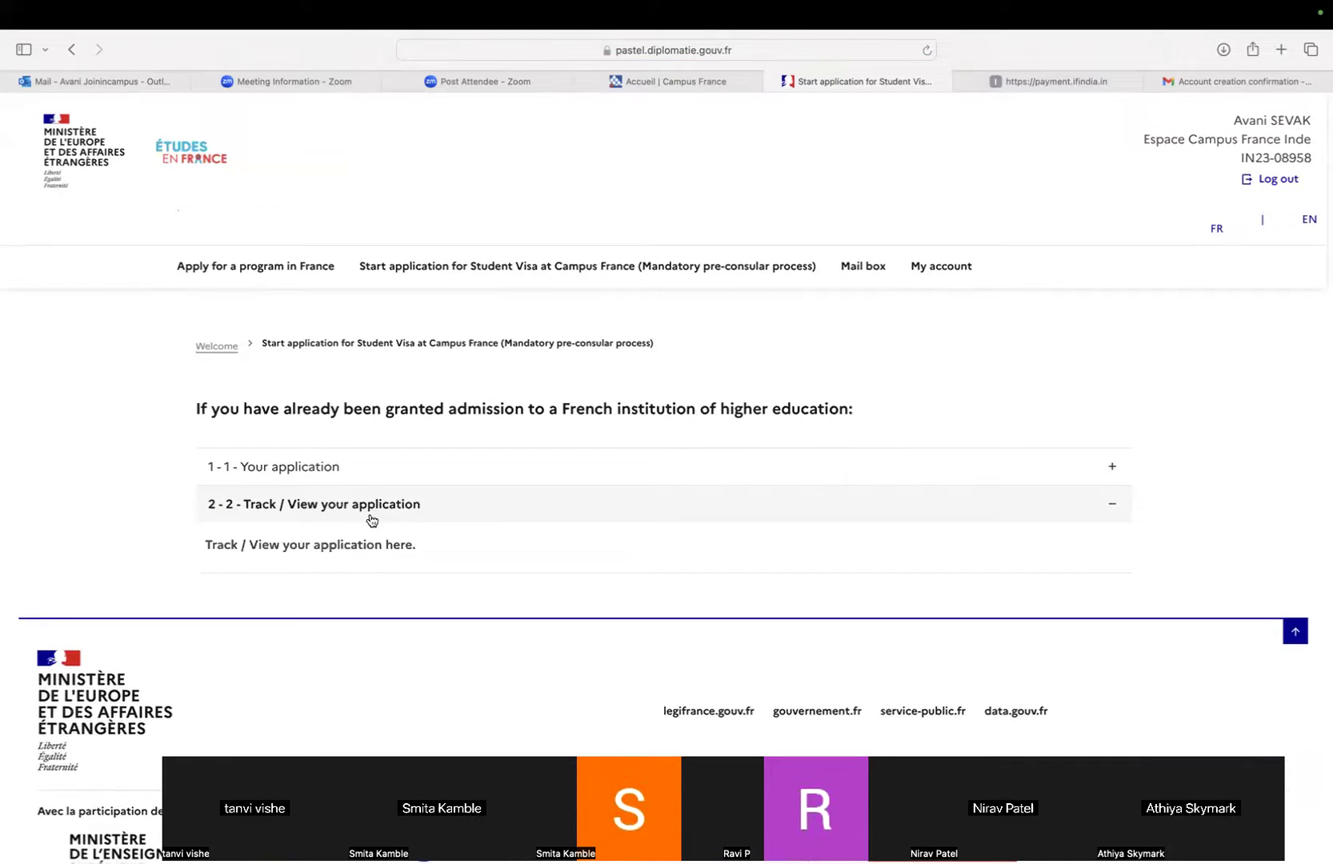
pyautogui.click(283, 512)
pyautogui.click(282, 511)
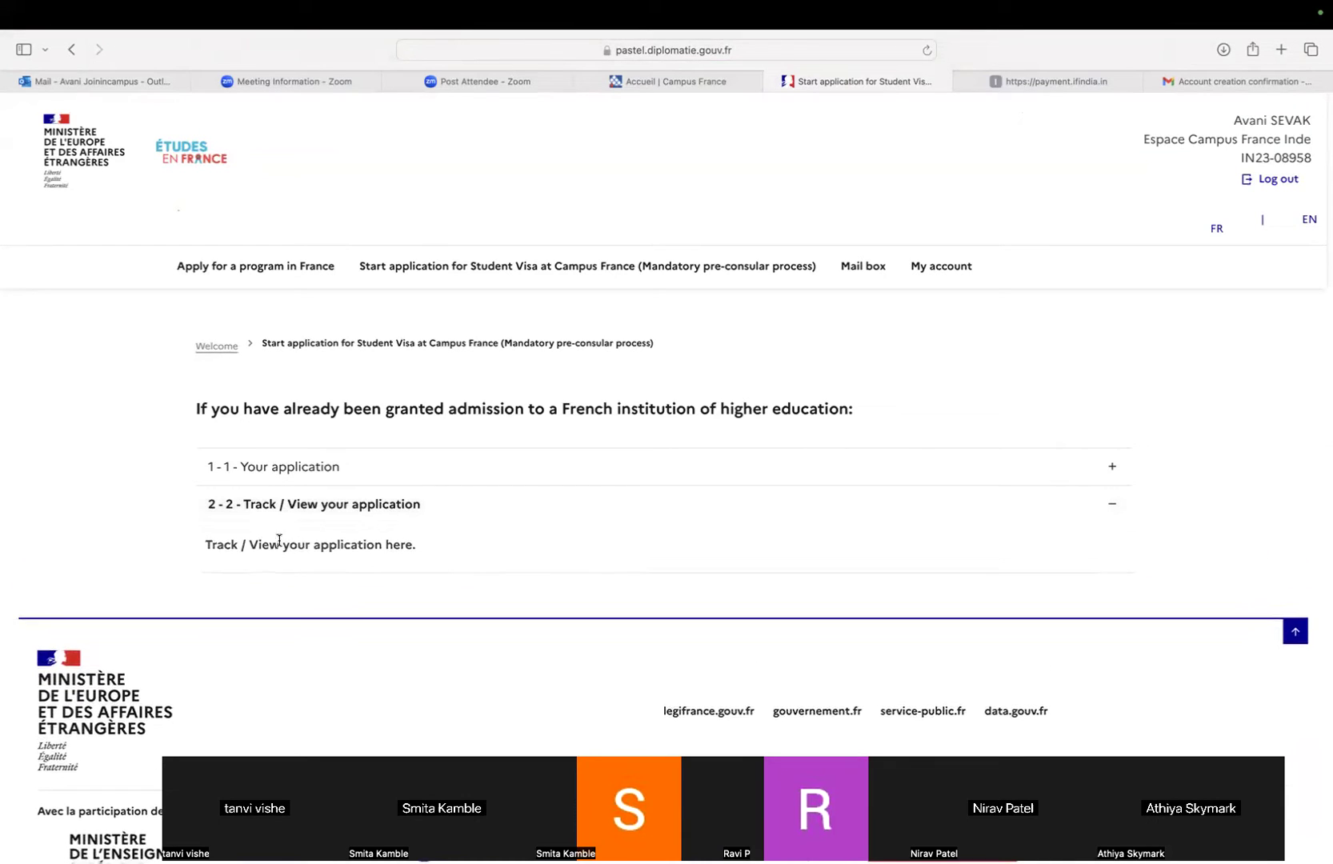
pyautogui.click(280, 469)
pyautogui.scroll(-10, 334, 560)
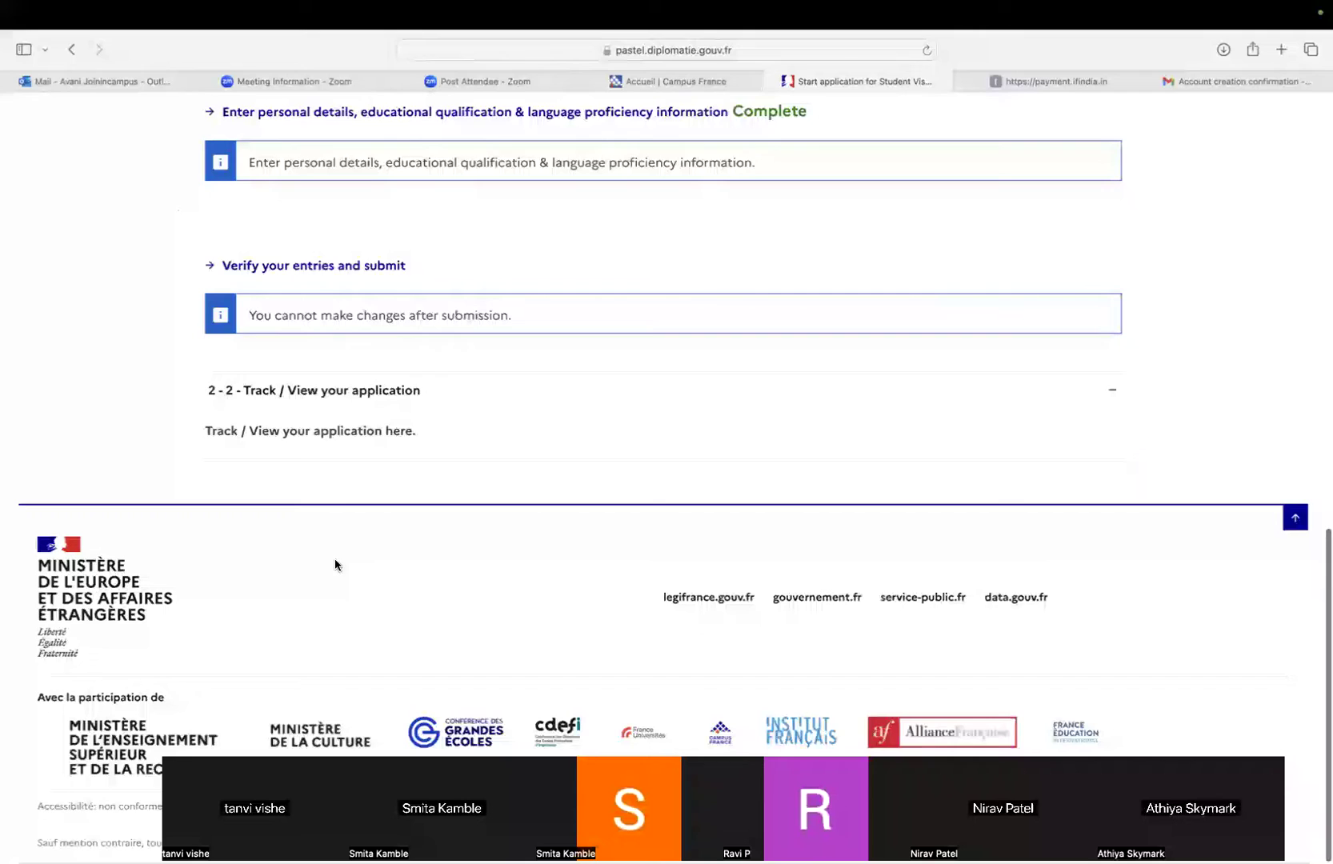
pyautogui.scroll(3, 296, 473)
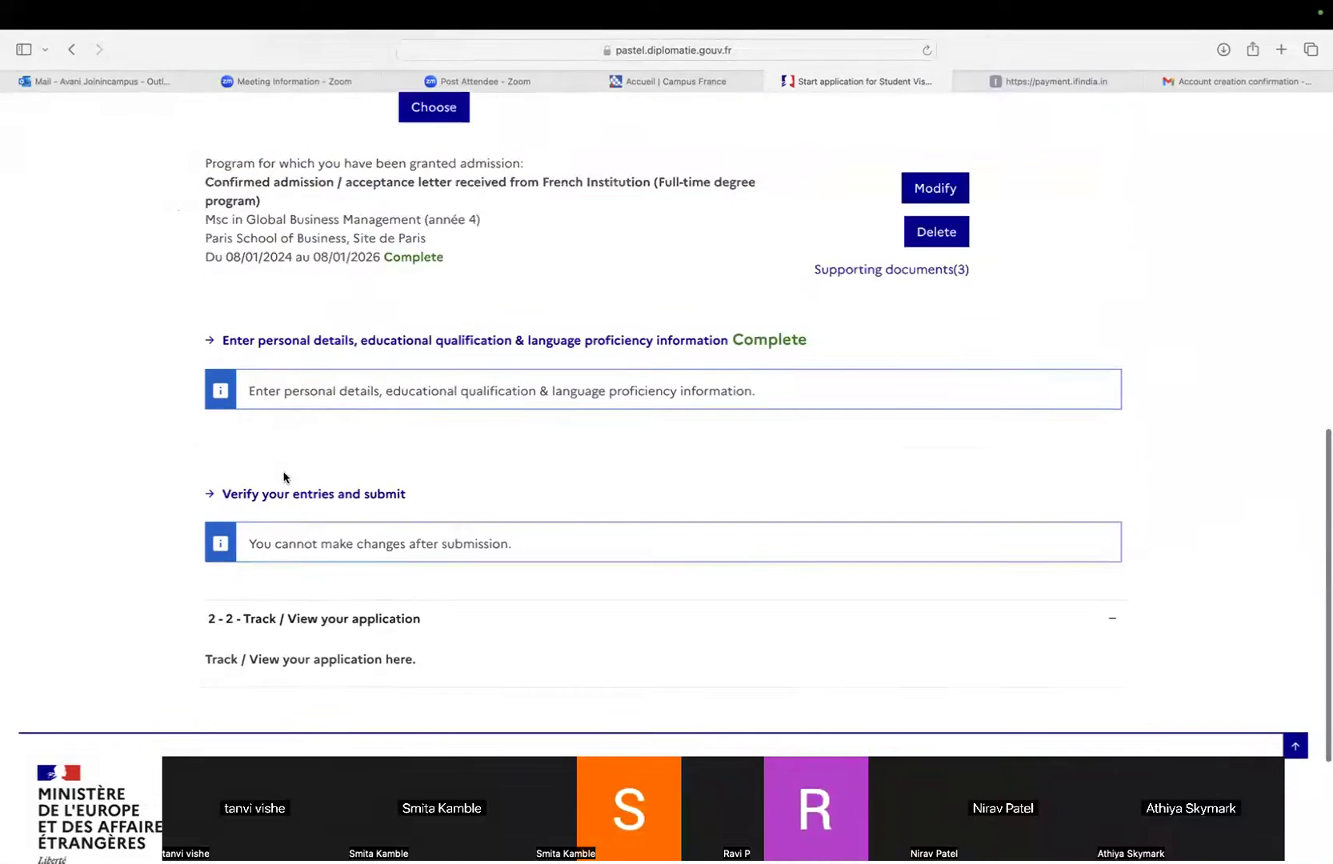
# Collapse Track / View your application and go to the Verify your entries and submit page
pyautogui.click(392, 621)
pyautogui.scroll(3, 315, 519)
pyautogui.scroll(3, 318, 432)
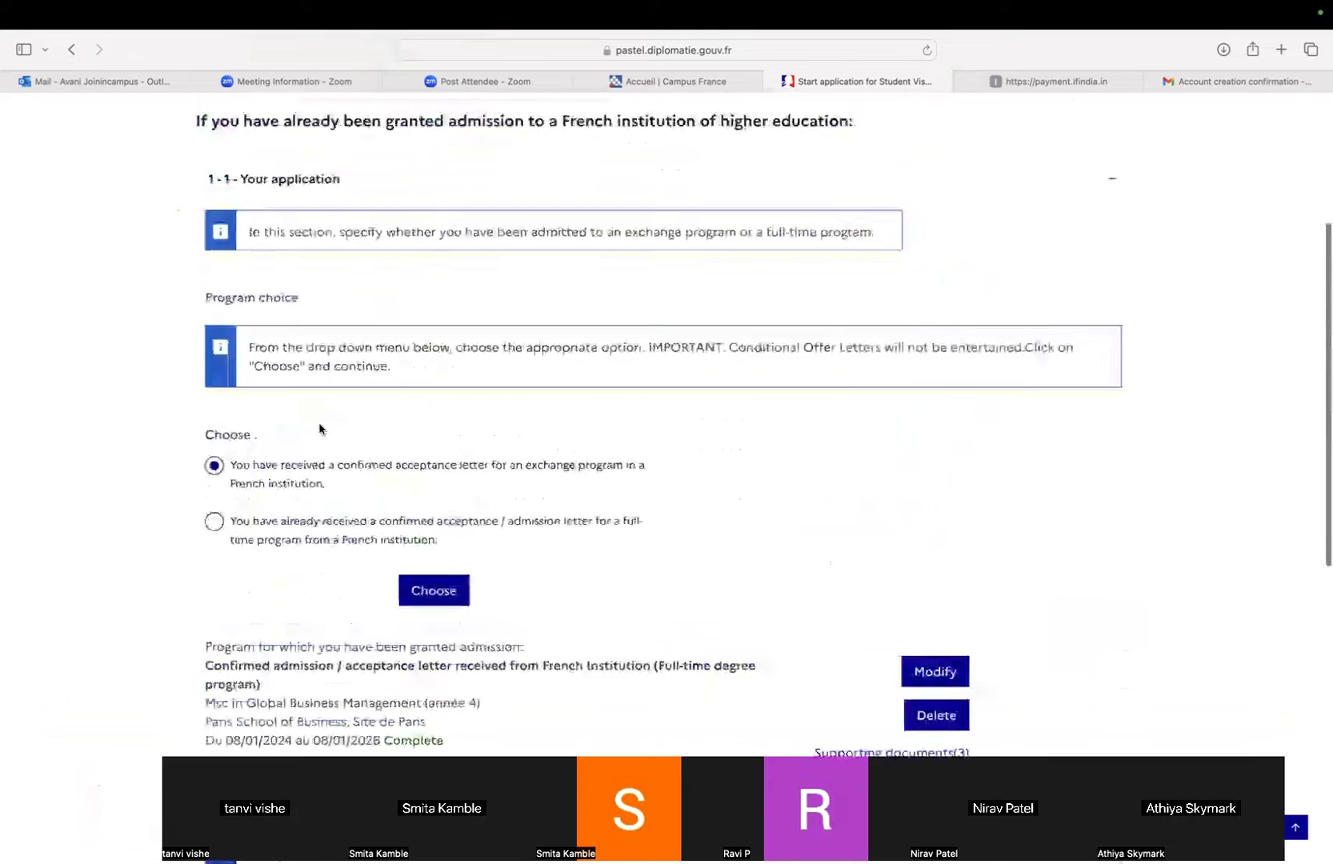
pyautogui.scroll(-8, 318, 431)
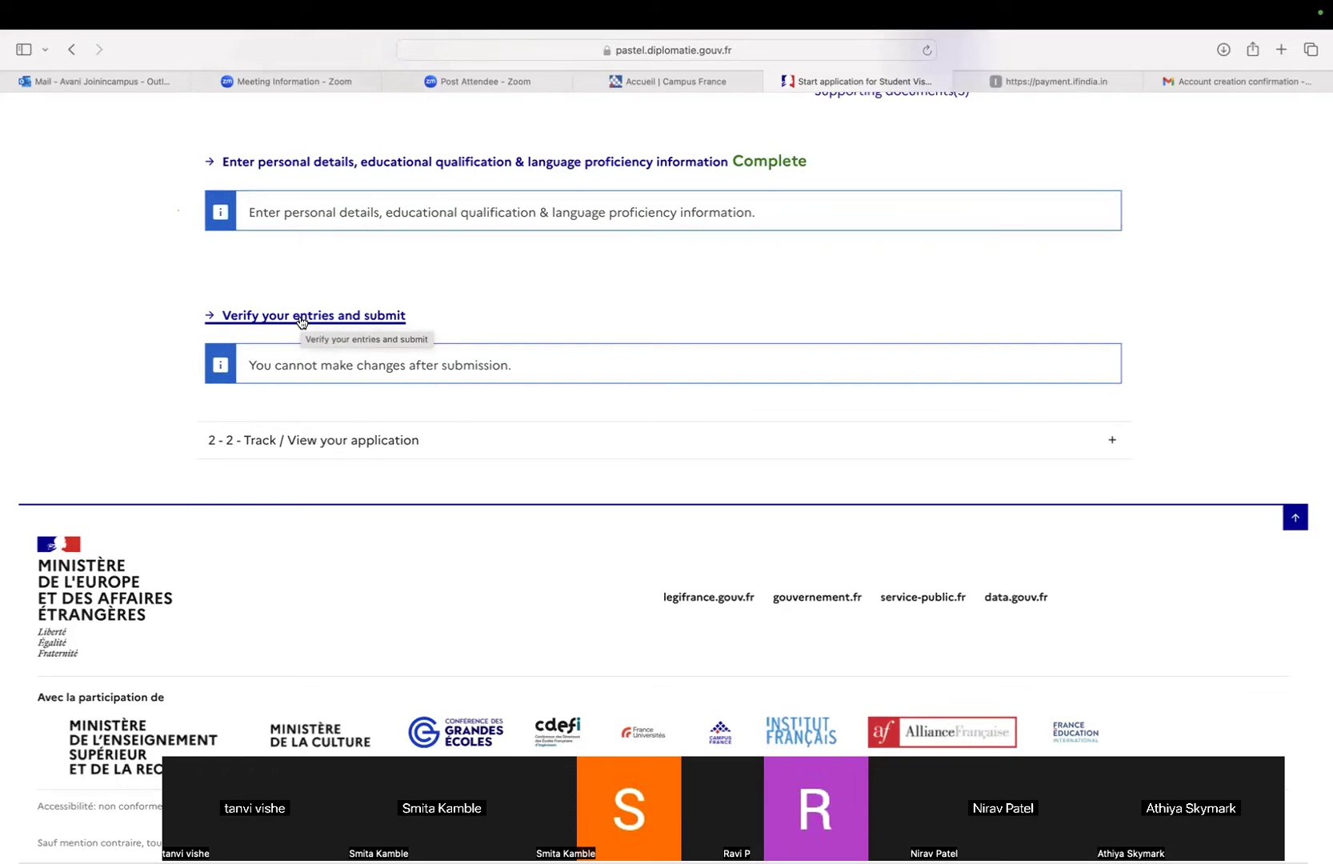
pyautogui.click(301, 318)
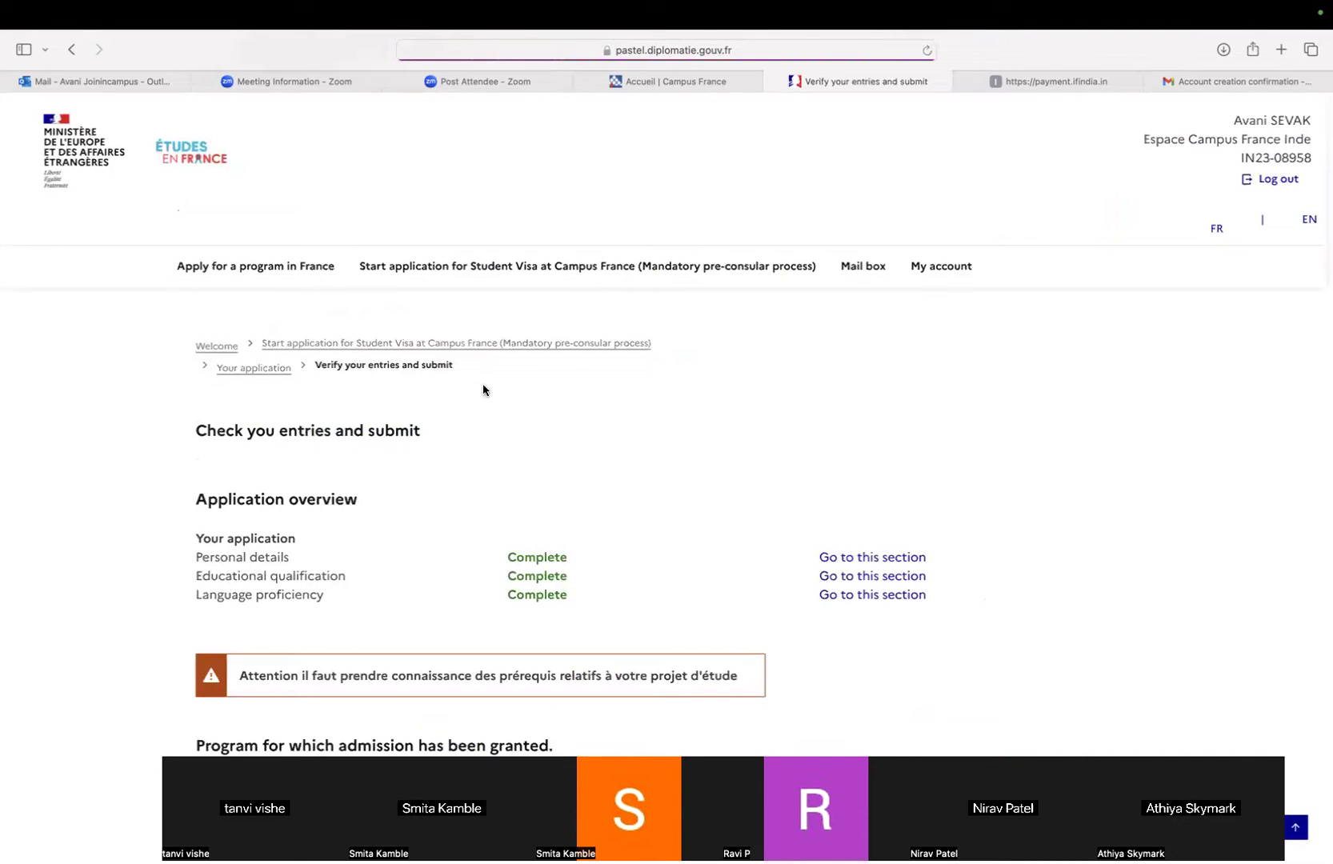
# Tick the 'I confirm…' and 'Je certifie…' declarations under Submit application
pyautogui.scroll(-2, 1115, 542)
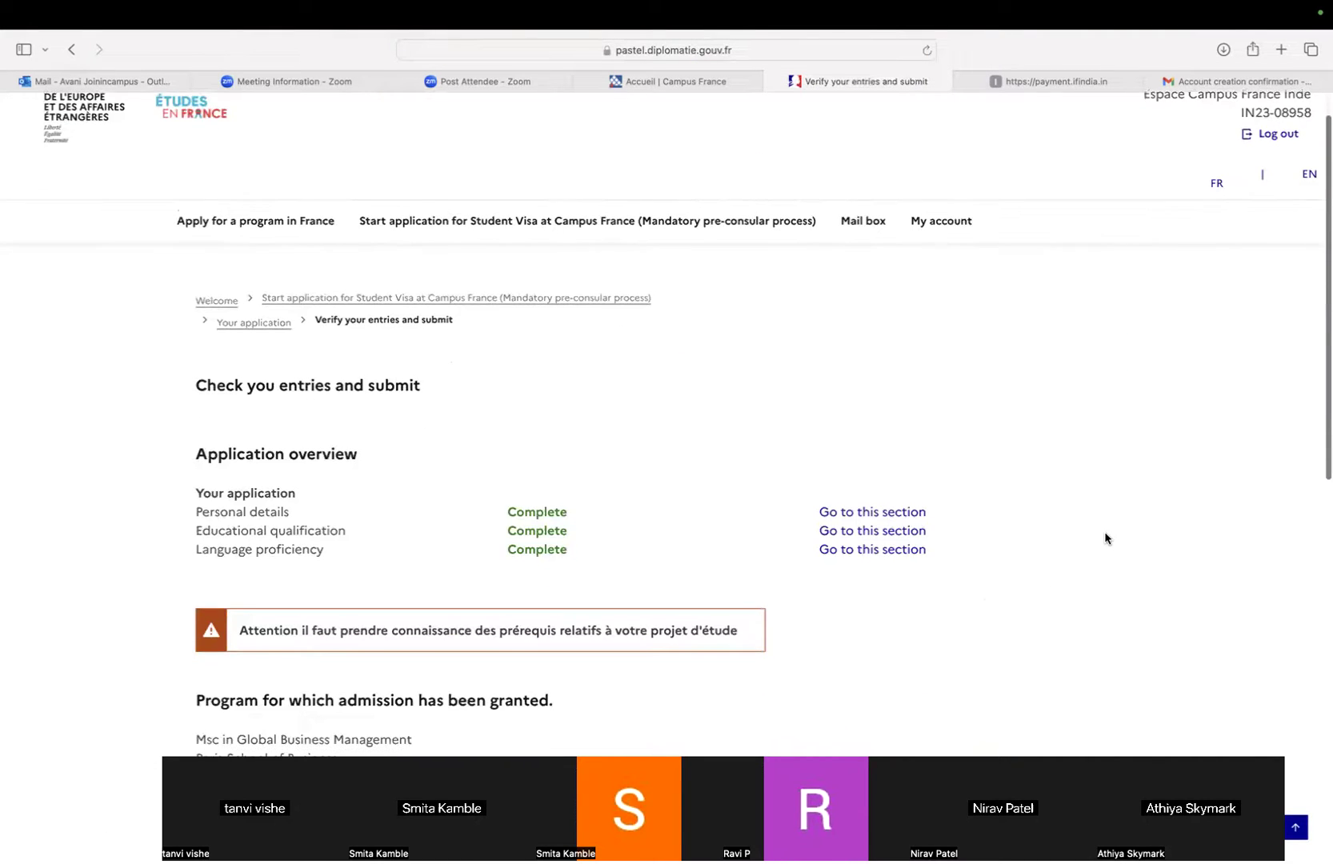
pyautogui.scroll(-2, 1114, 542)
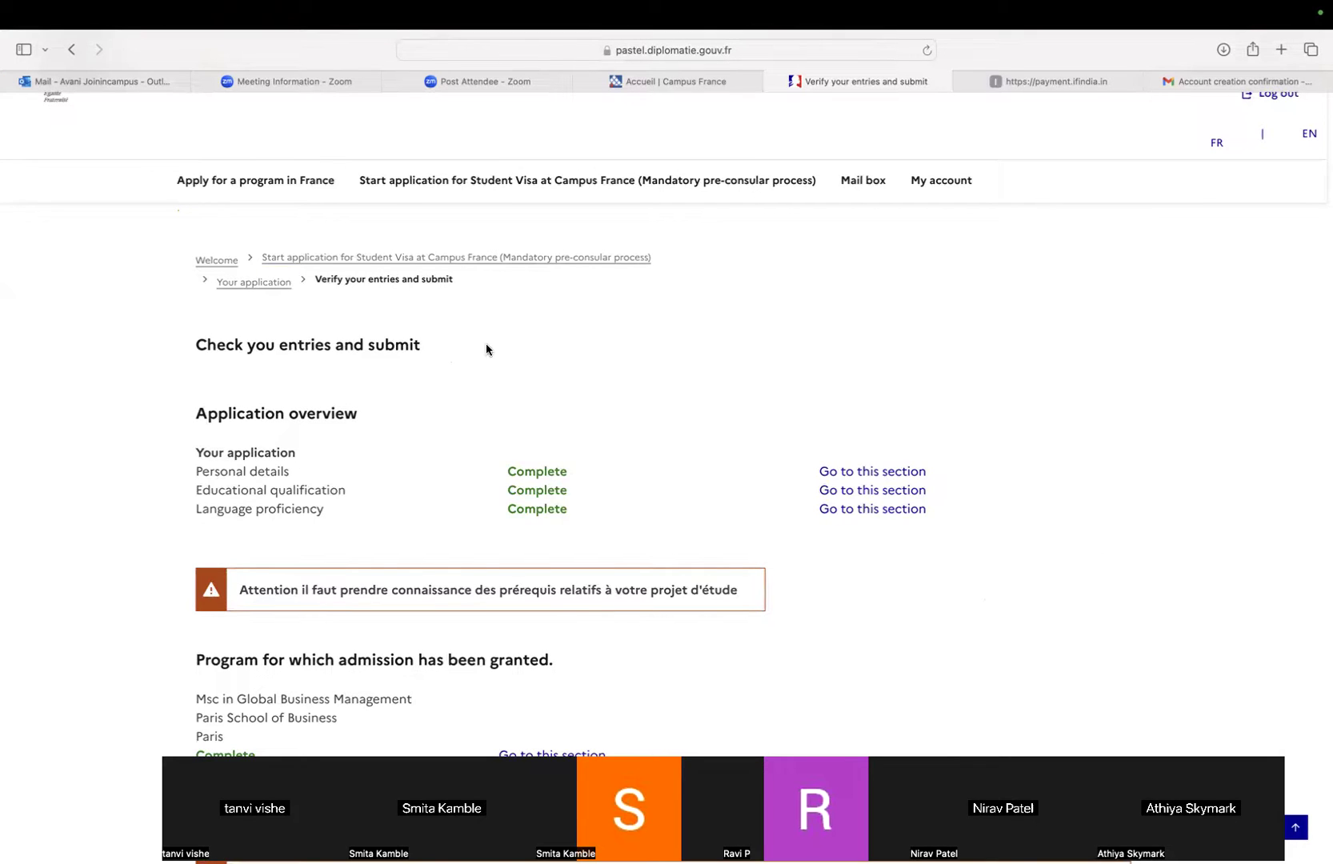
pyautogui.scroll(-2, 620, 479)
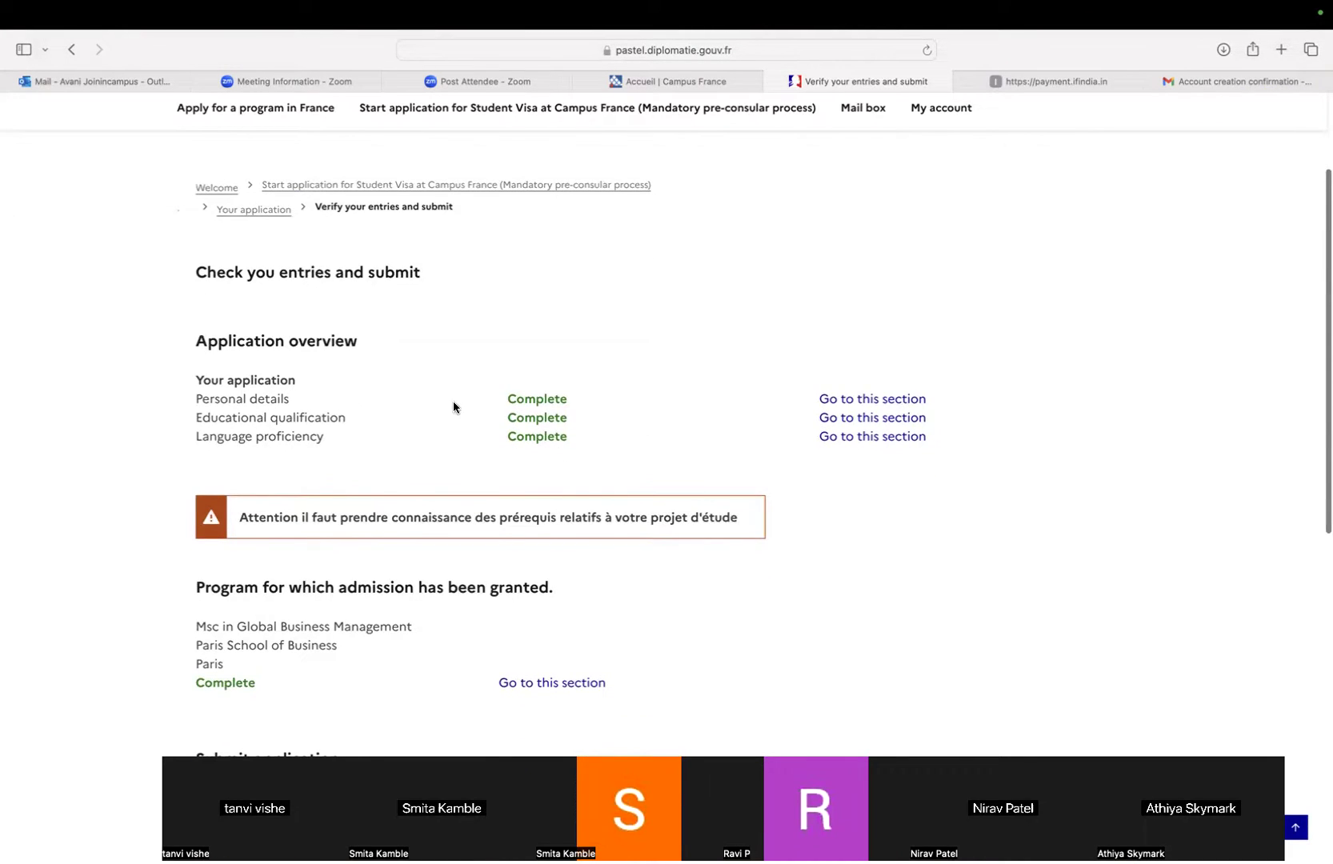
pyautogui.scroll(-4, 1018, 528)
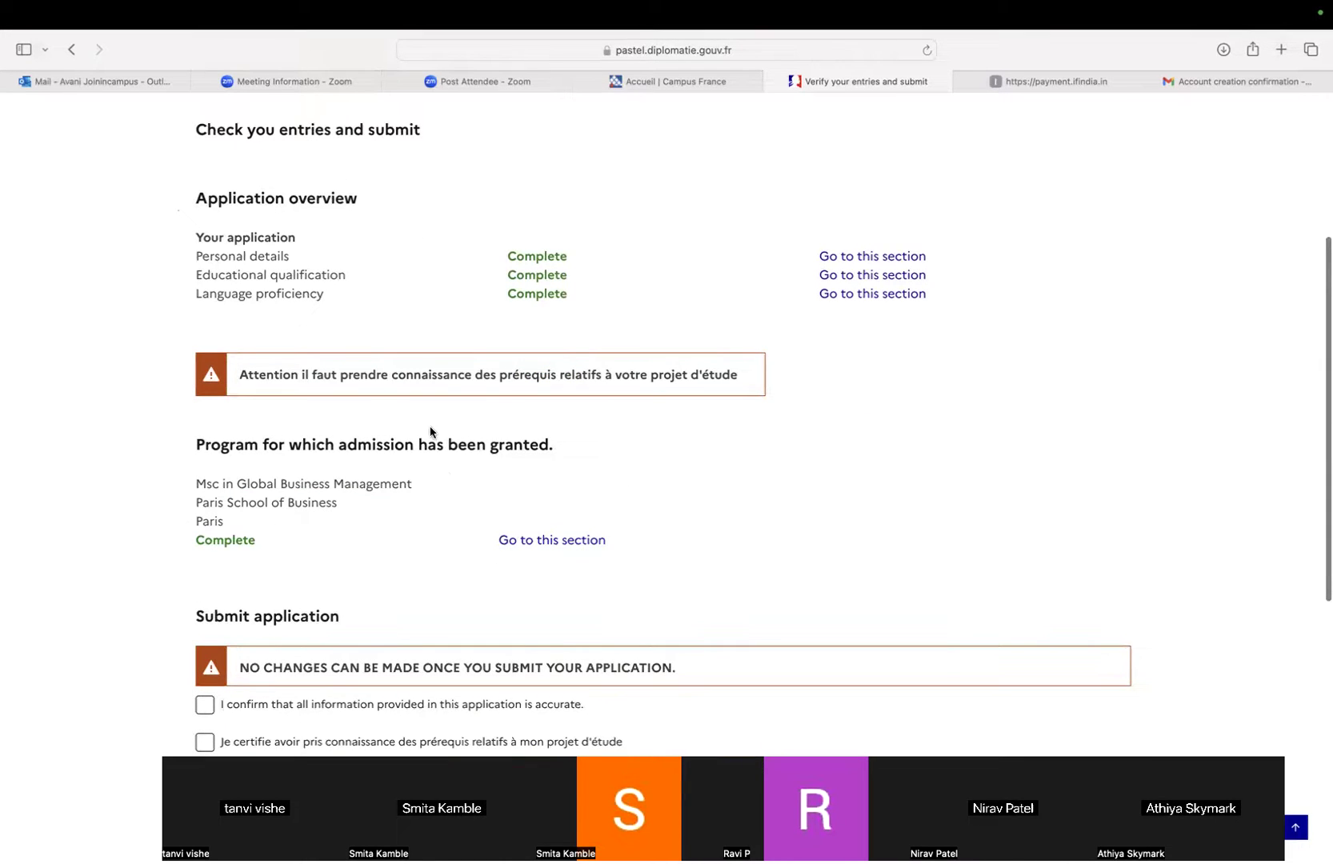
pyautogui.scroll(-4, 381, 492)
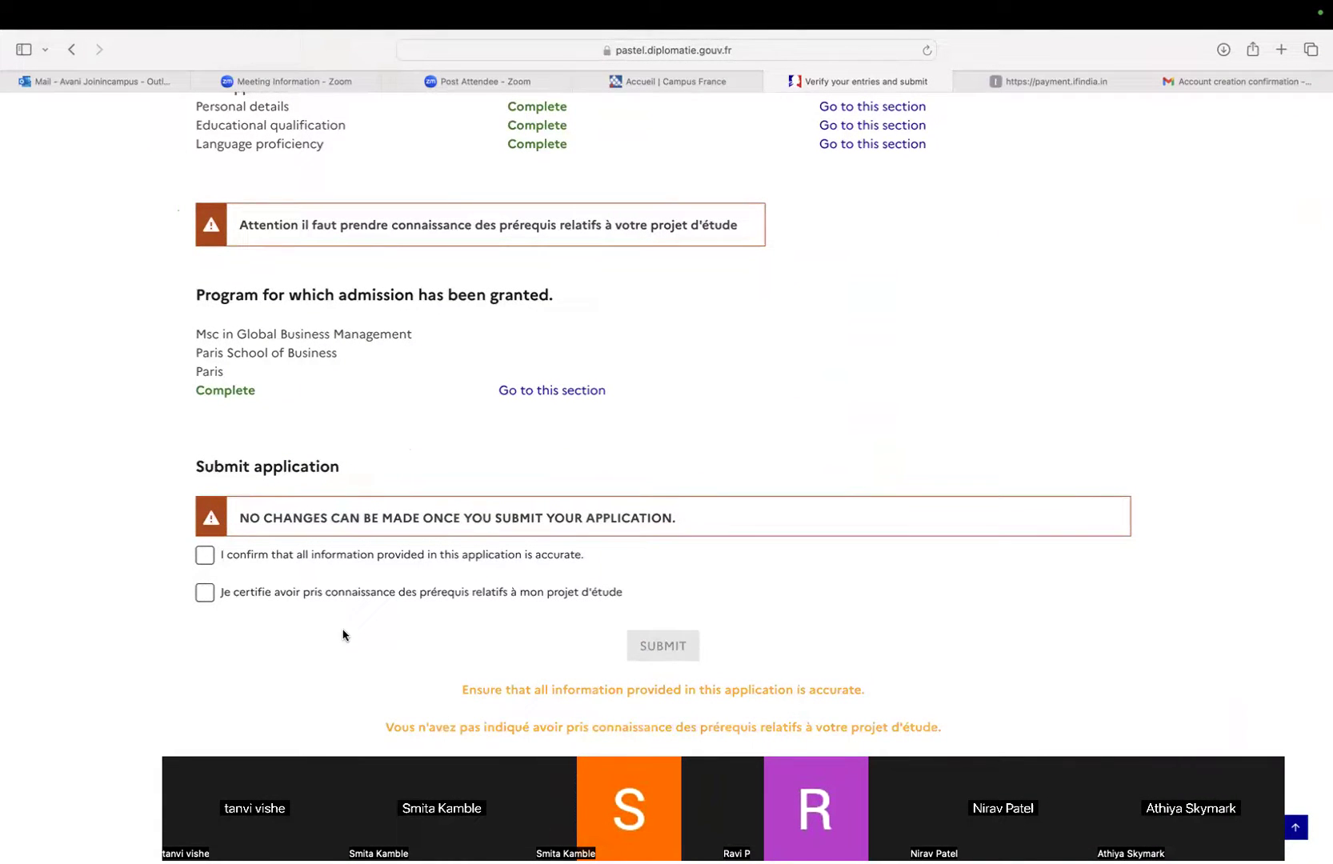
pyautogui.click(205, 556)
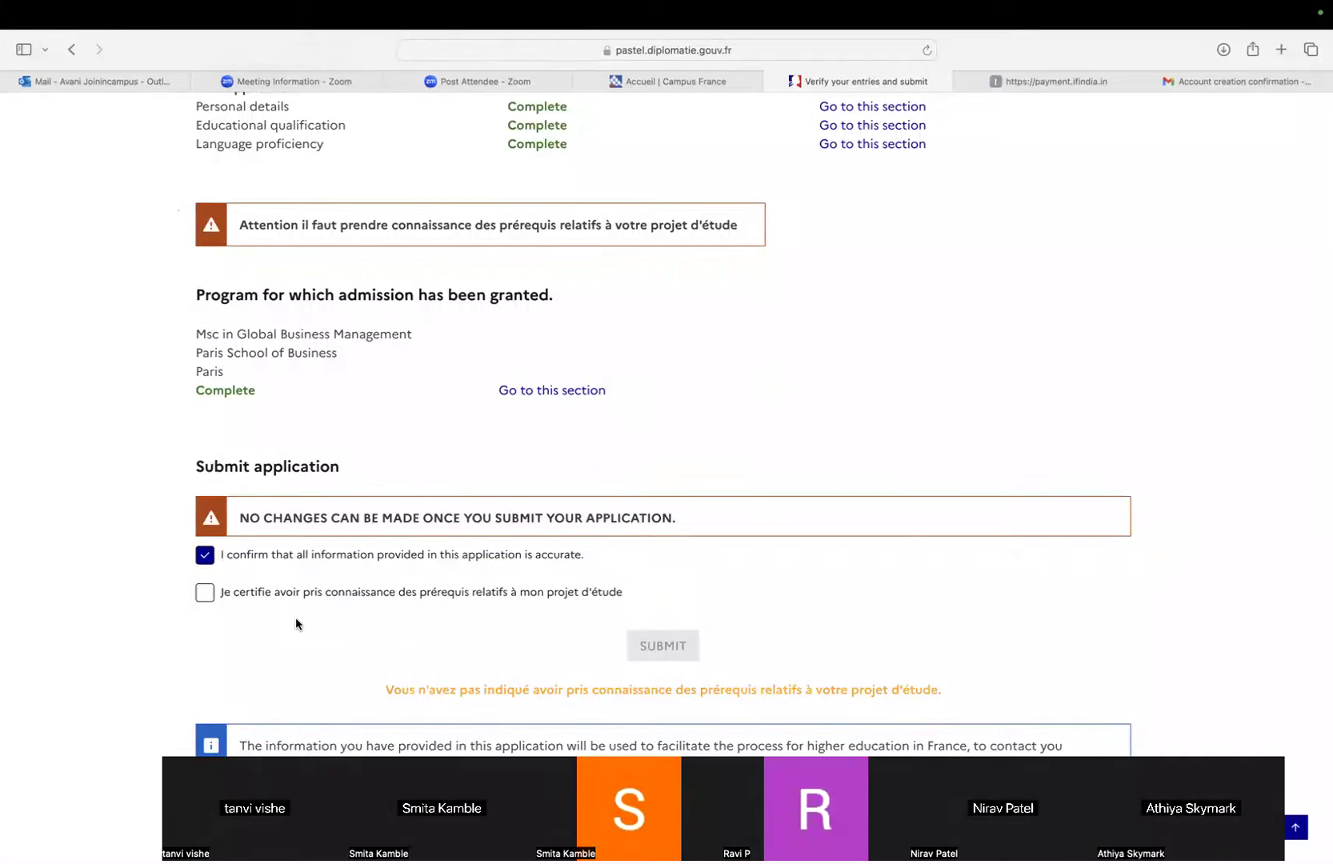
pyautogui.click(205, 596)
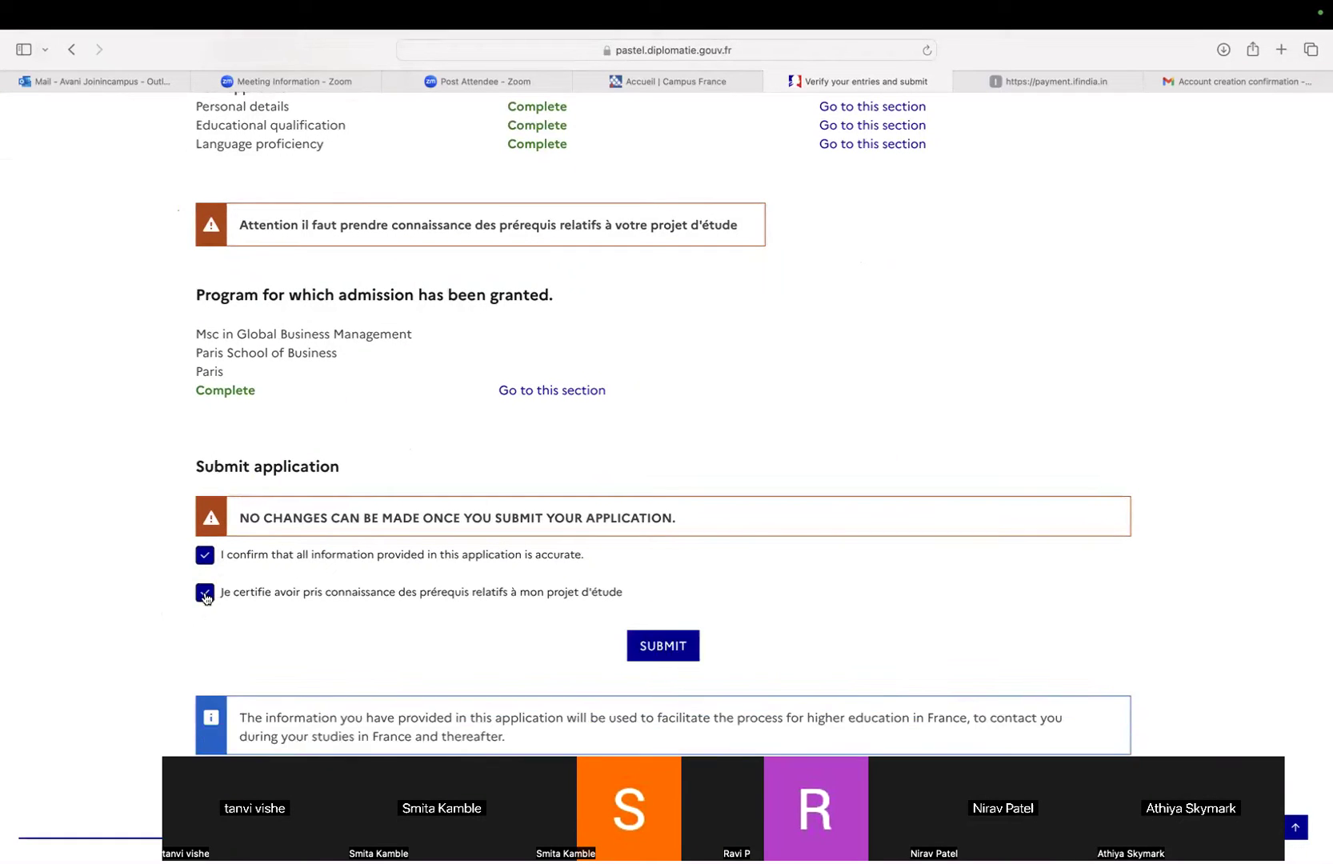
pyautogui.scroll(-2, 217, 620)
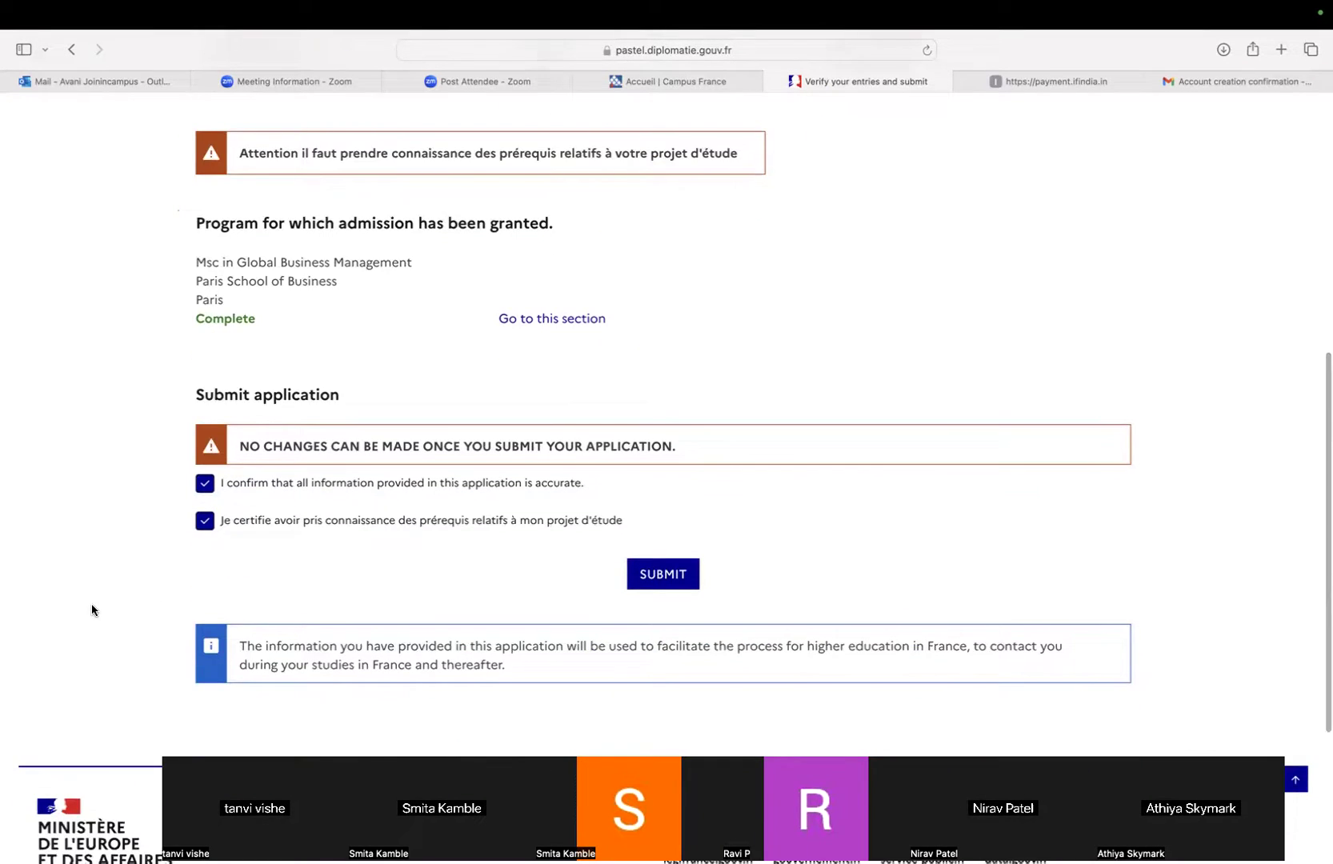